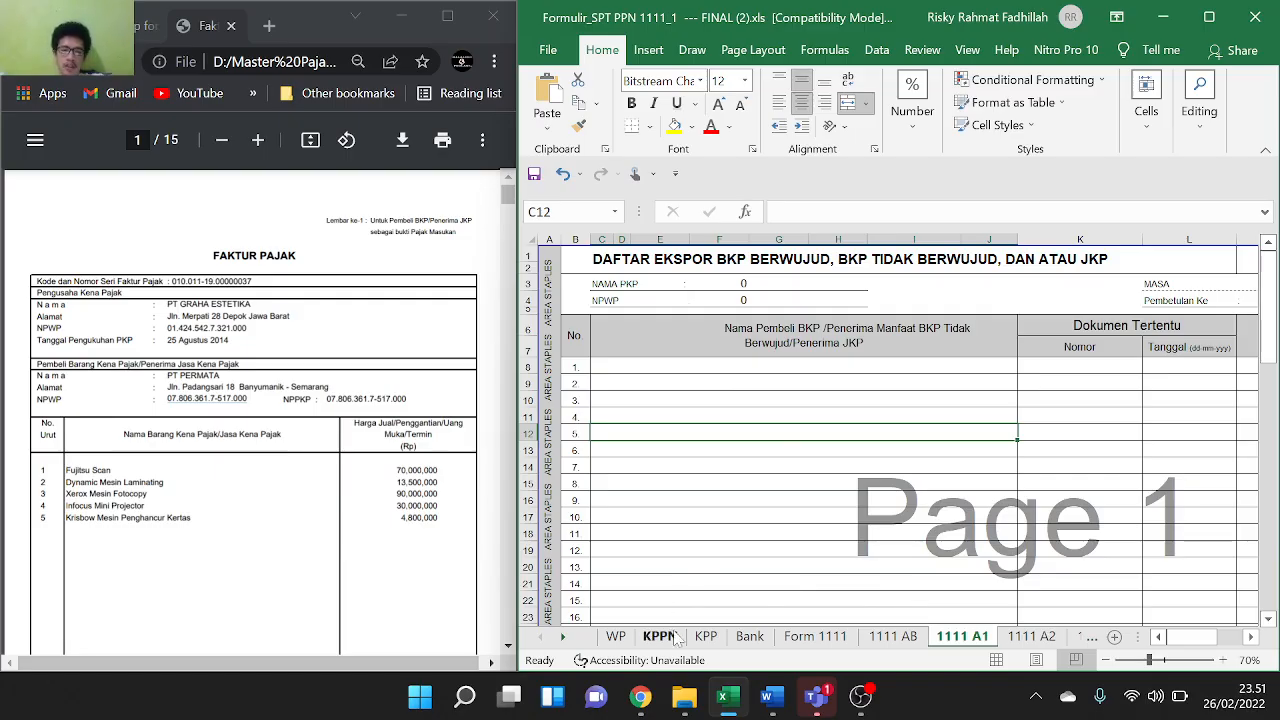
# Look over the Form 1111 SPT sheet and the 1111 AB recap sheet
pyautogui.click(812, 637)
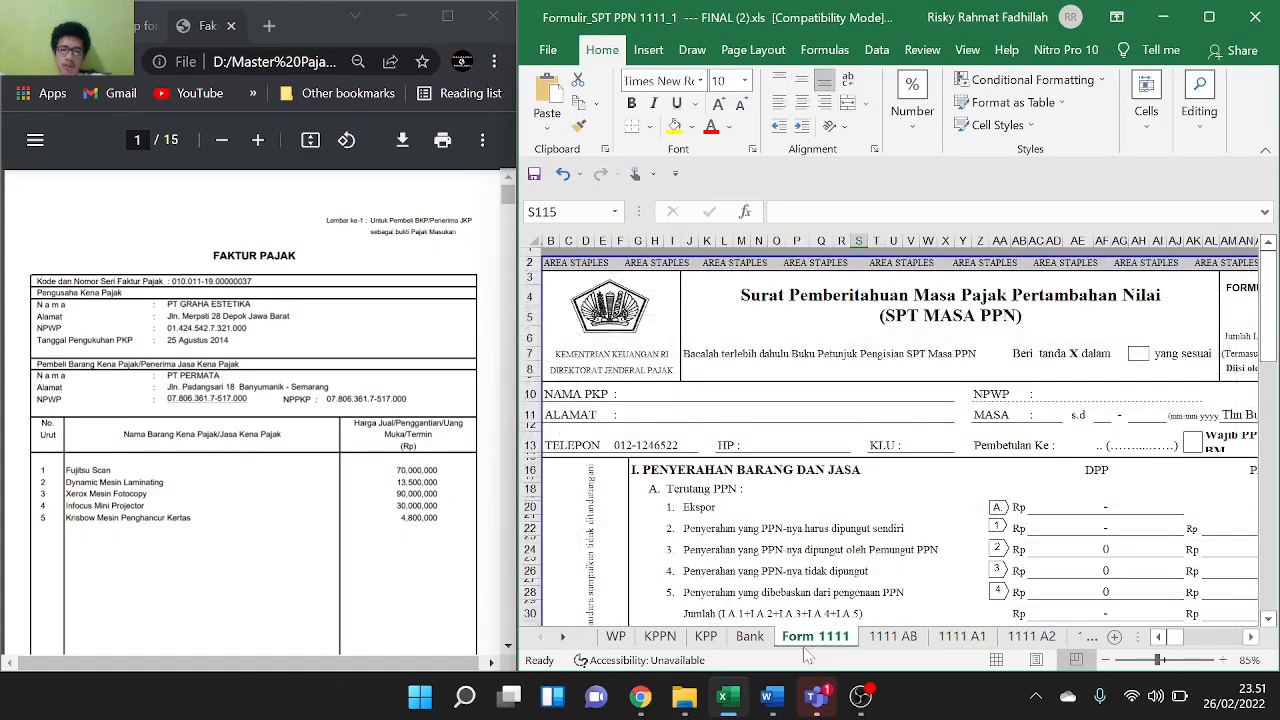
pyautogui.keyDown('ctrl'); pyautogui.scroll(-2, 770, 507); pyautogui.keyUp('ctrl')
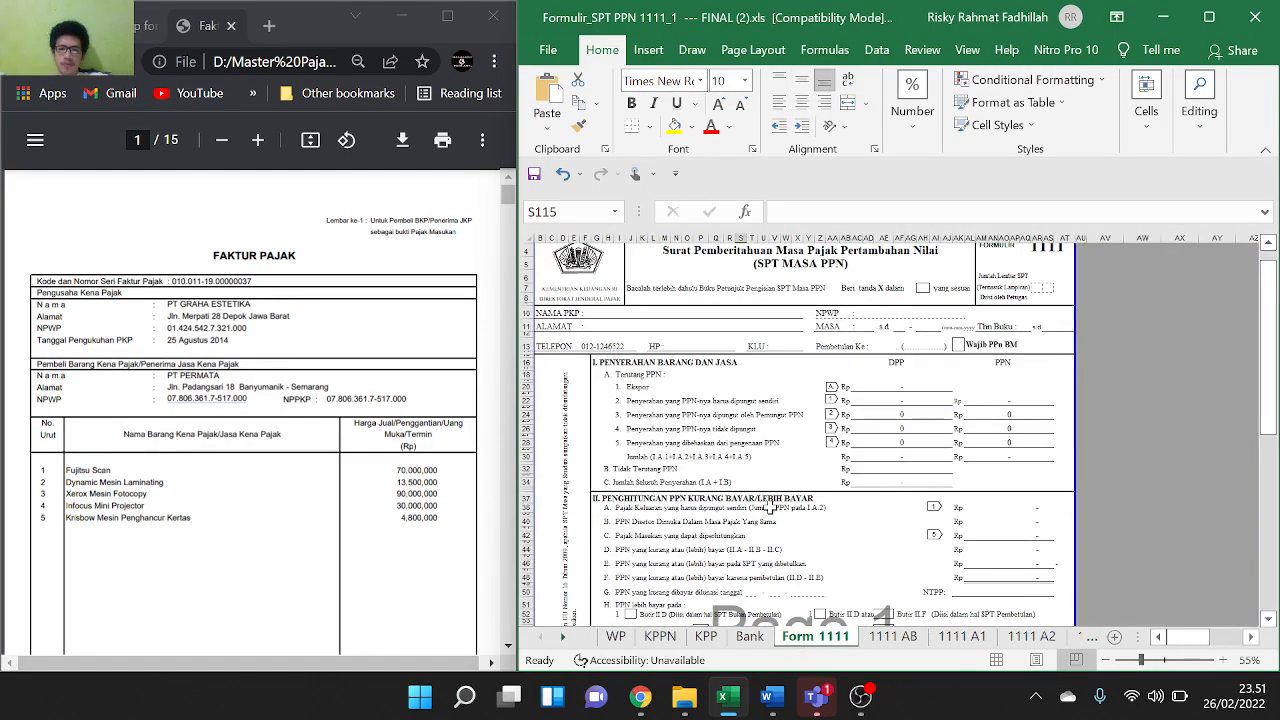
pyautogui.scroll(-3, 786, 345)
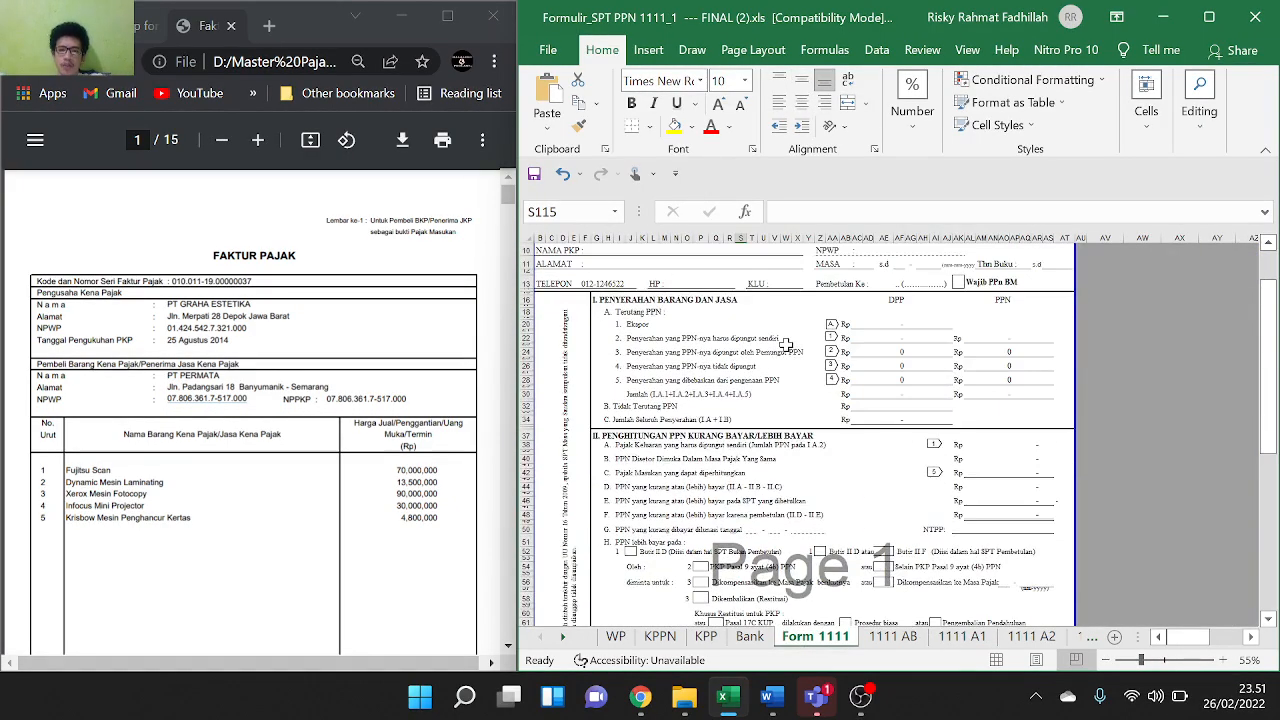
pyautogui.click(890, 643)
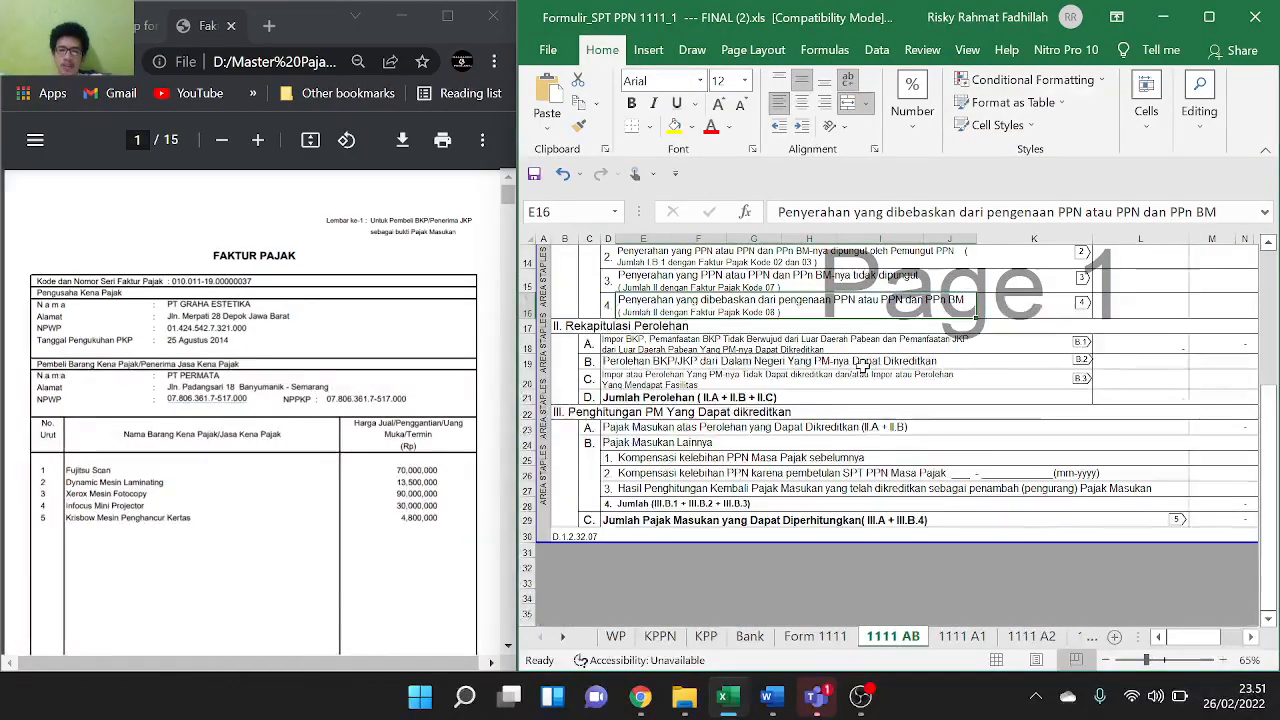
pyautogui.scroll(4, 862, 366)
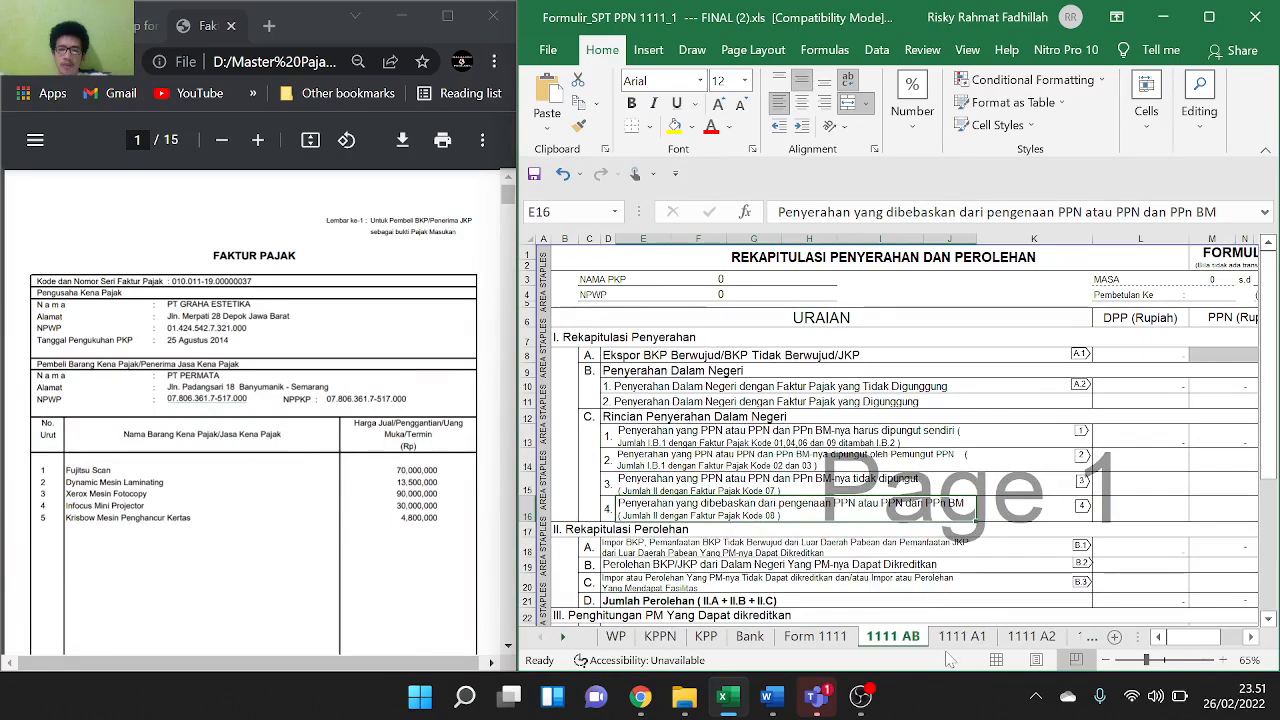
# Review the 1111 A1 export list and A2 output-tax list, ending on 1111 B1
pyautogui.click(961, 636)
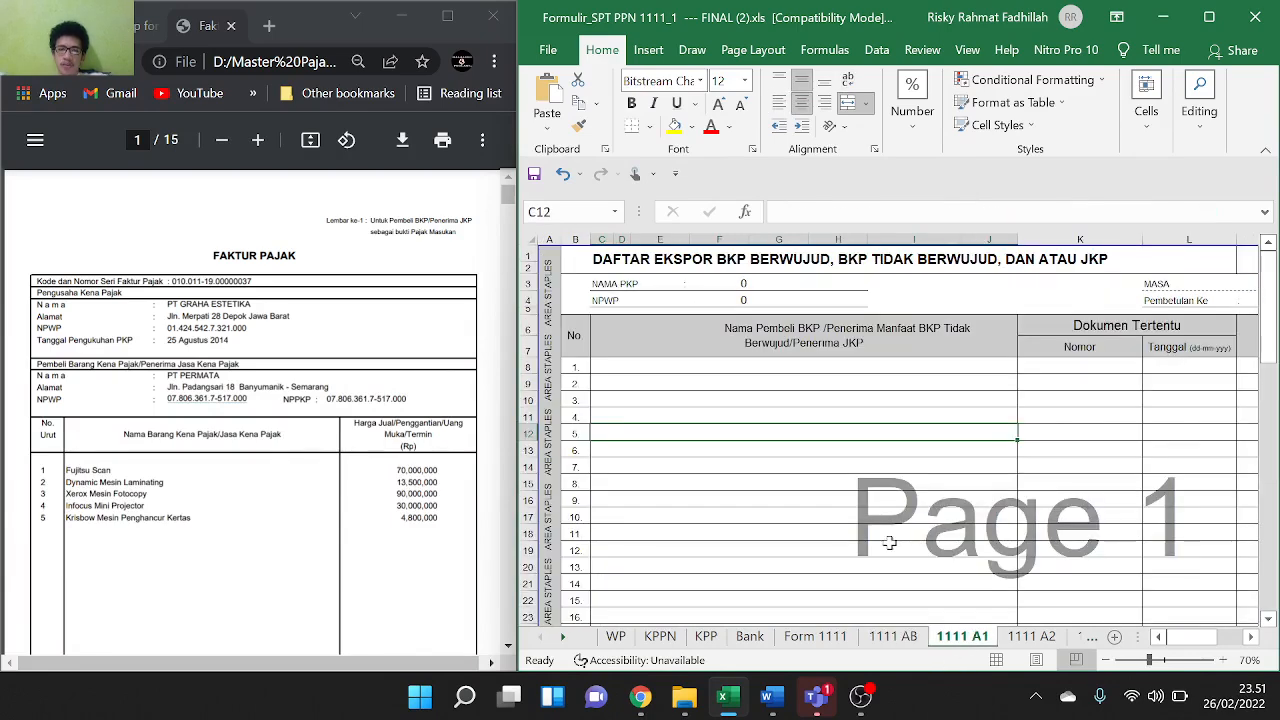
pyautogui.scroll(-1, 889, 542)
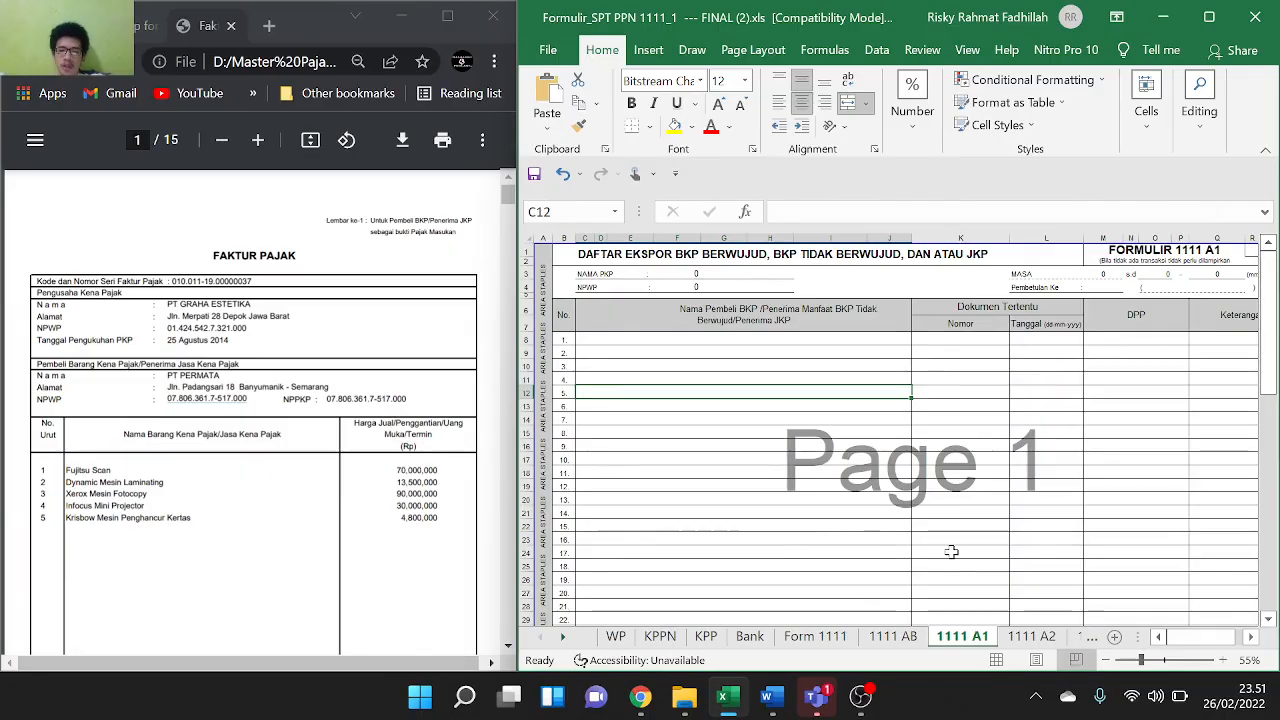
pyautogui.click(1031, 636)
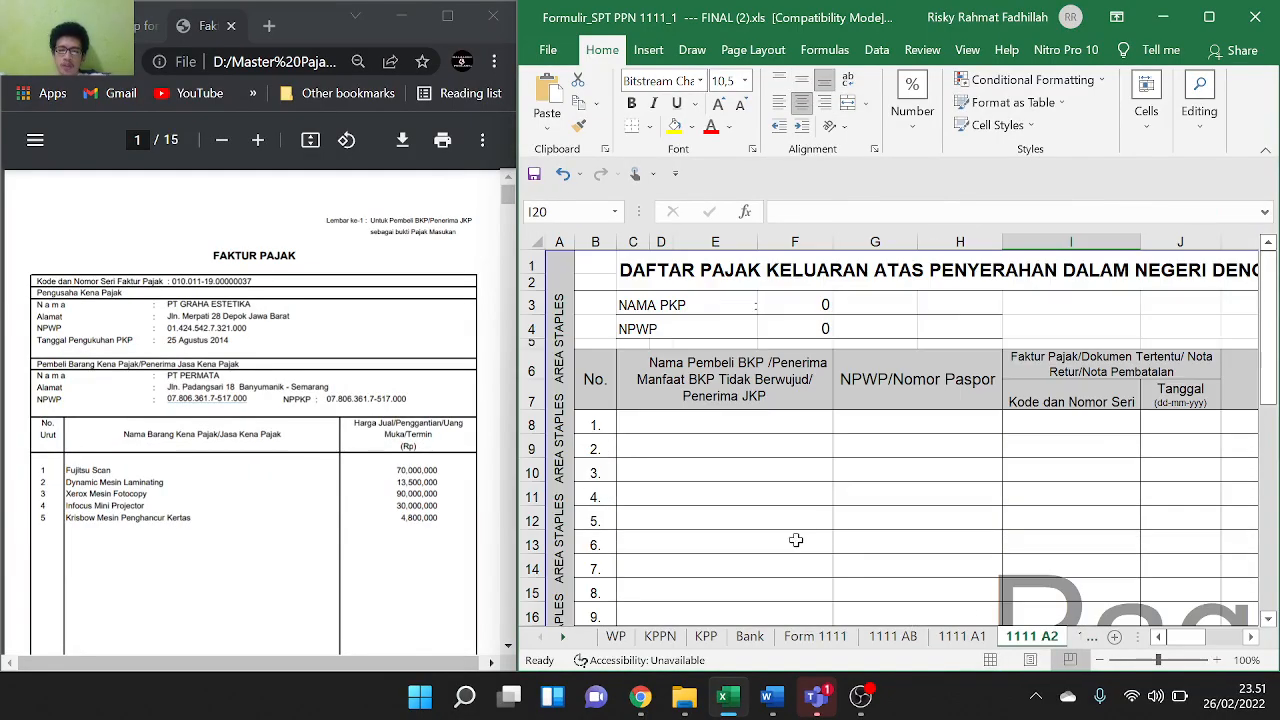
pyautogui.scroll(-2, 796, 540)
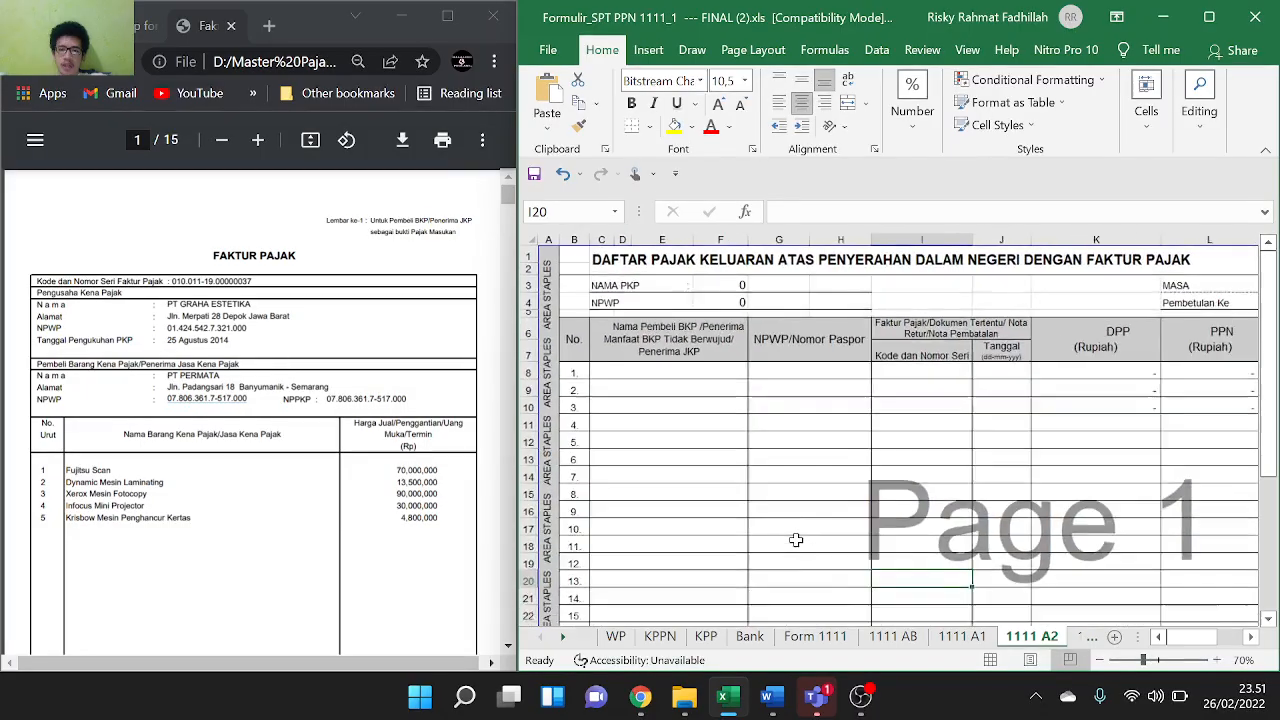
pyautogui.click(1084, 637)
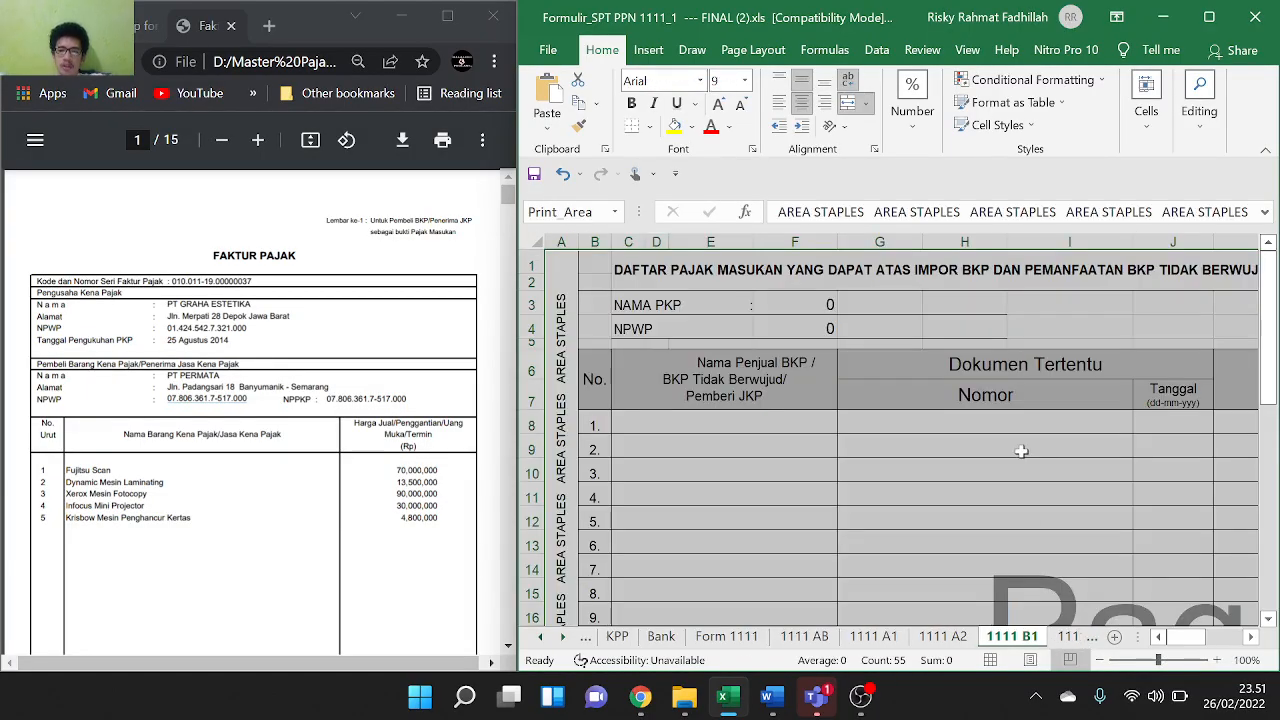
# Look over the 1111 B2 domestic and 1111 B3 non-creditable input-tax sheets
pyautogui.scroll(-2, 1021, 451)
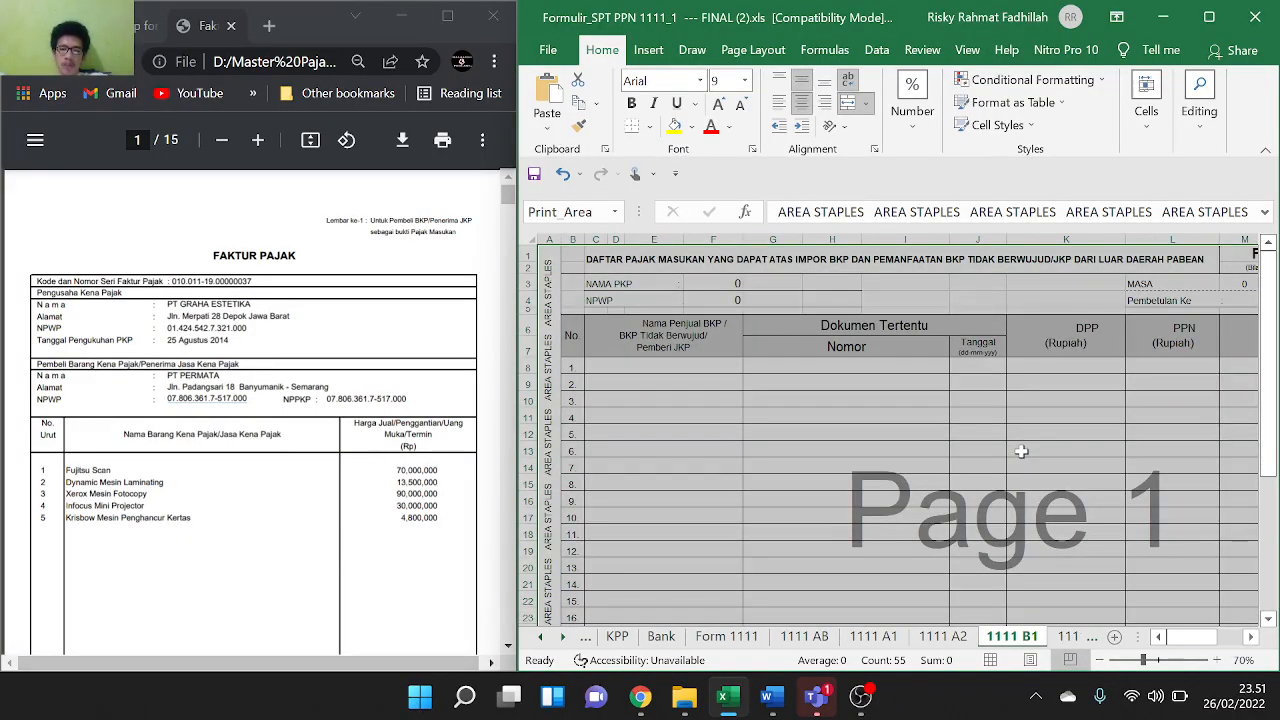
pyautogui.click(1066, 637)
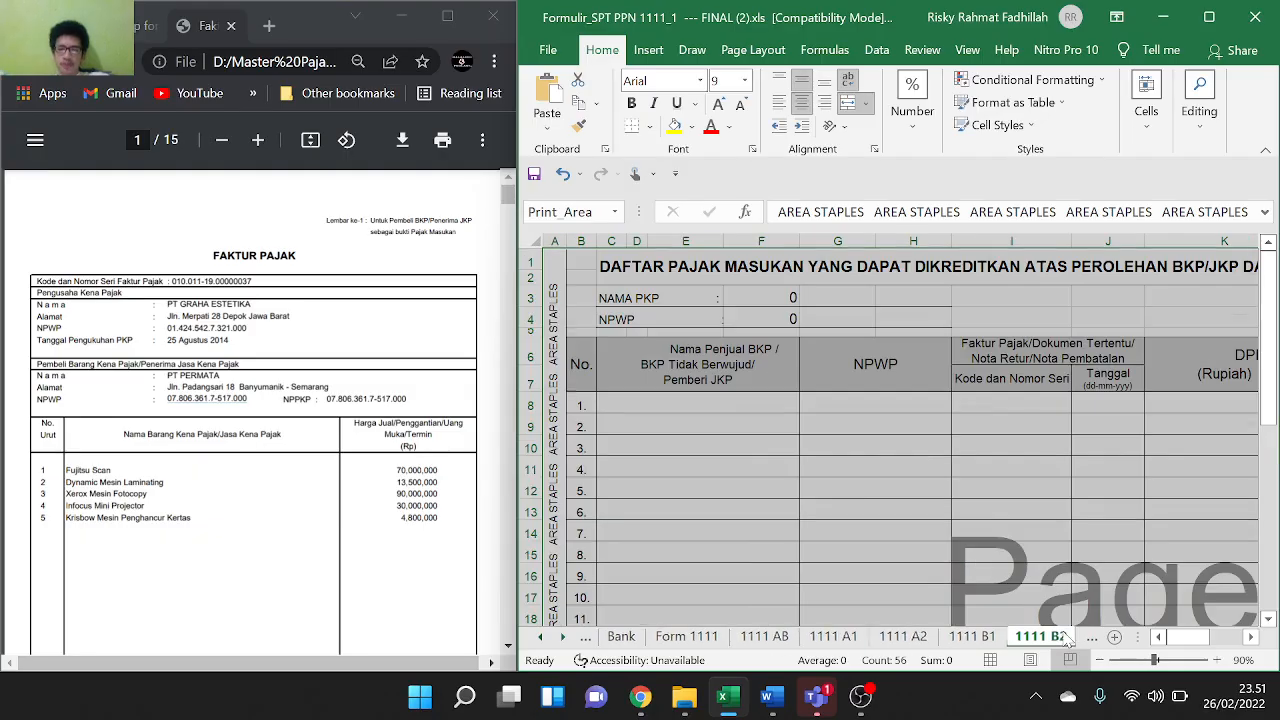
pyautogui.scroll(-2, 907, 476)
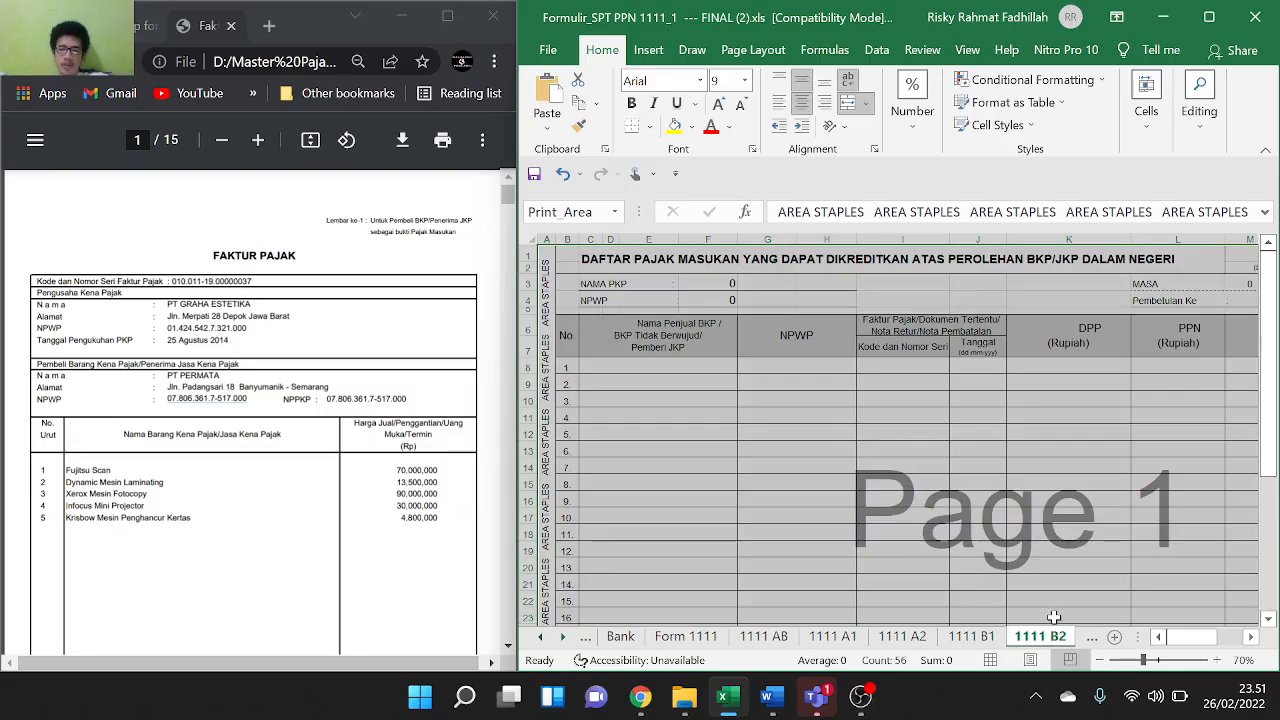
pyautogui.click(1090, 640)
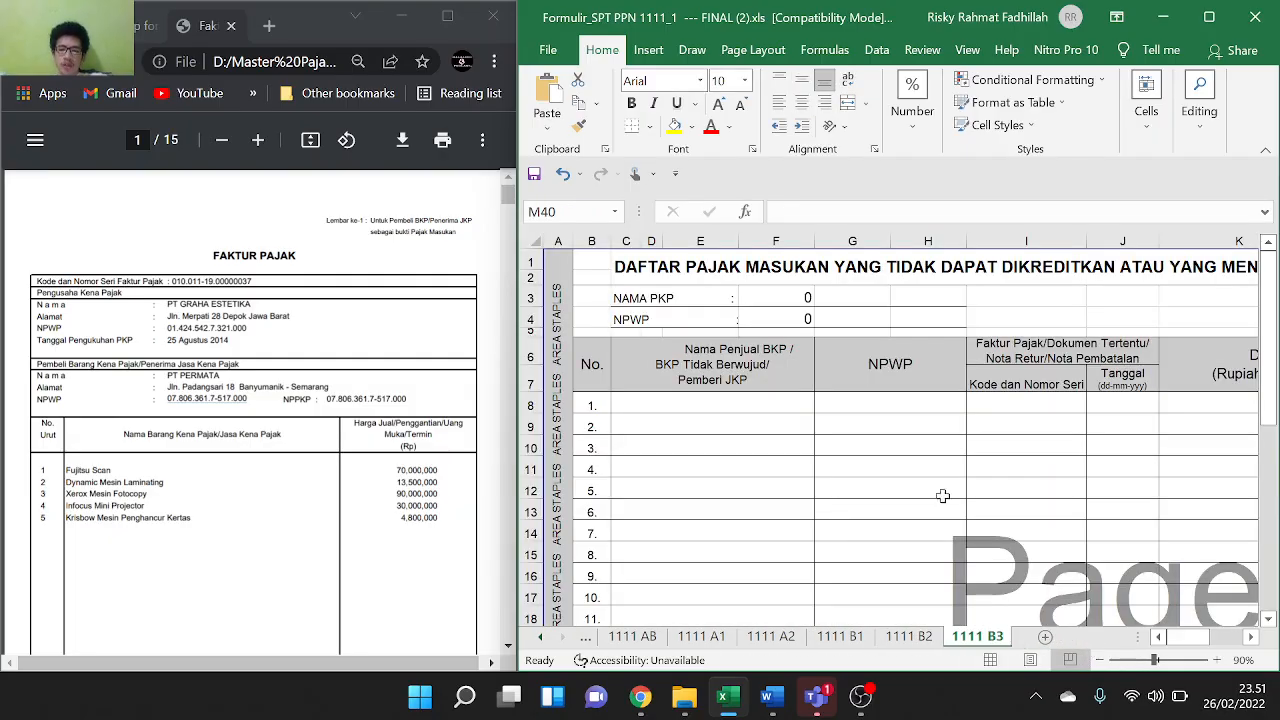
pyautogui.scroll(-5, 940, 493)
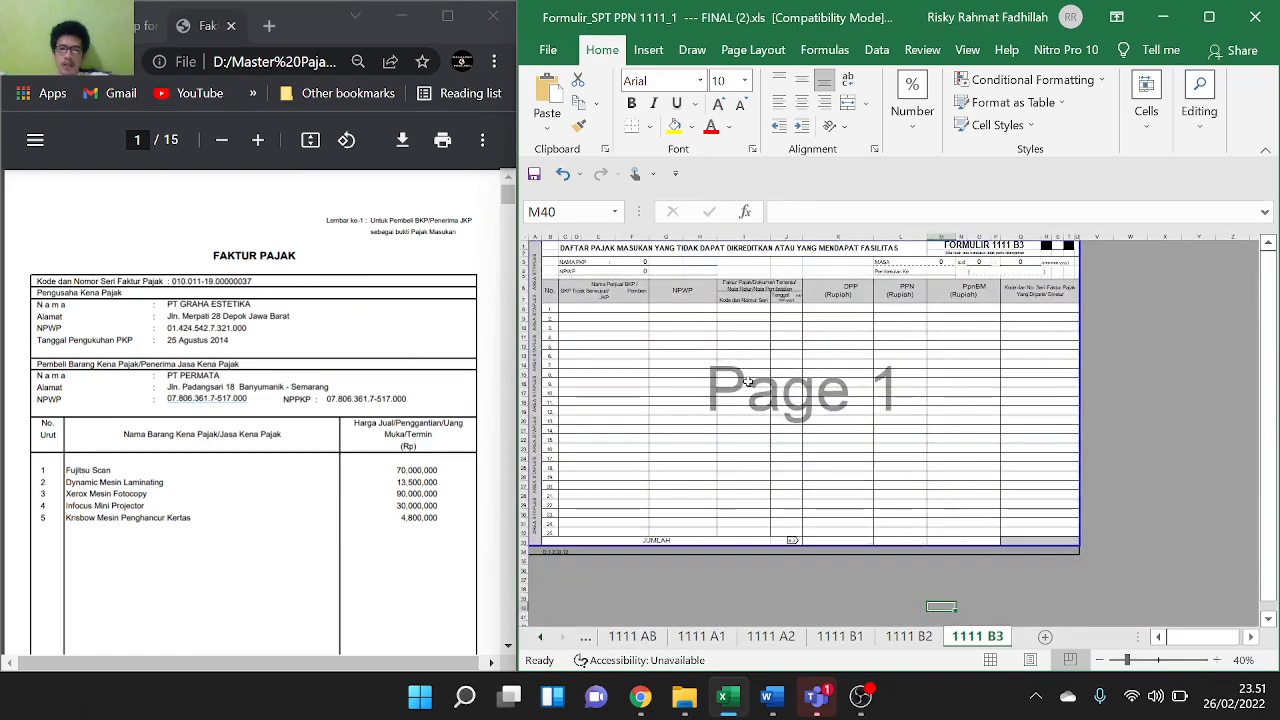
pyautogui.scroll(3, 746, 380)
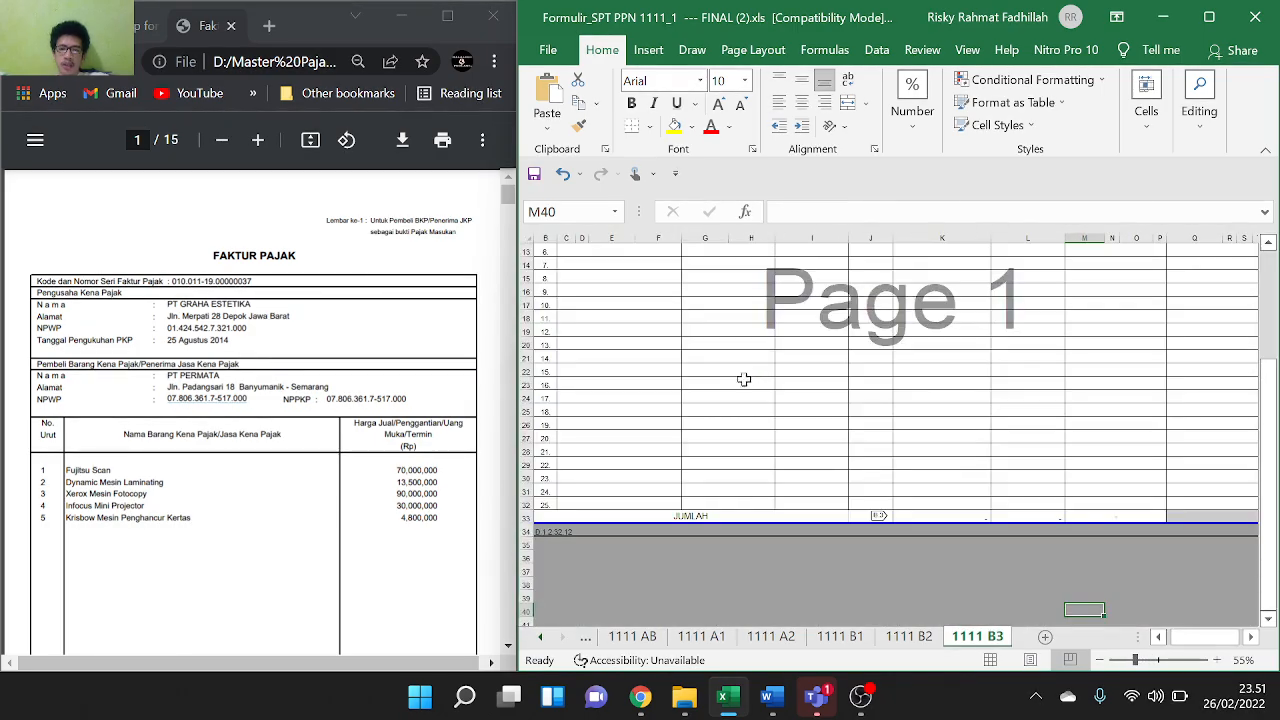
pyautogui.scroll(4, 708, 361)
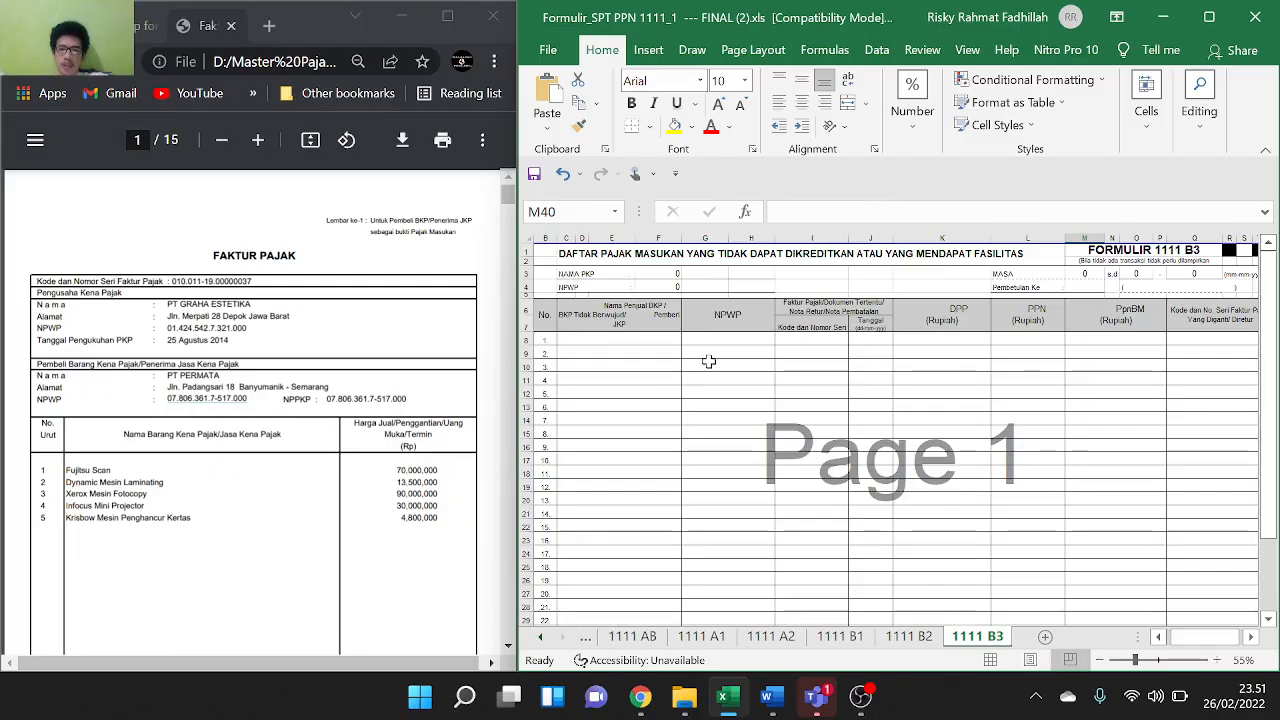
# Go back through the B1, A2 and A1 sheets to the earliest tabs before 1111 AB
pyautogui.click(832, 638)
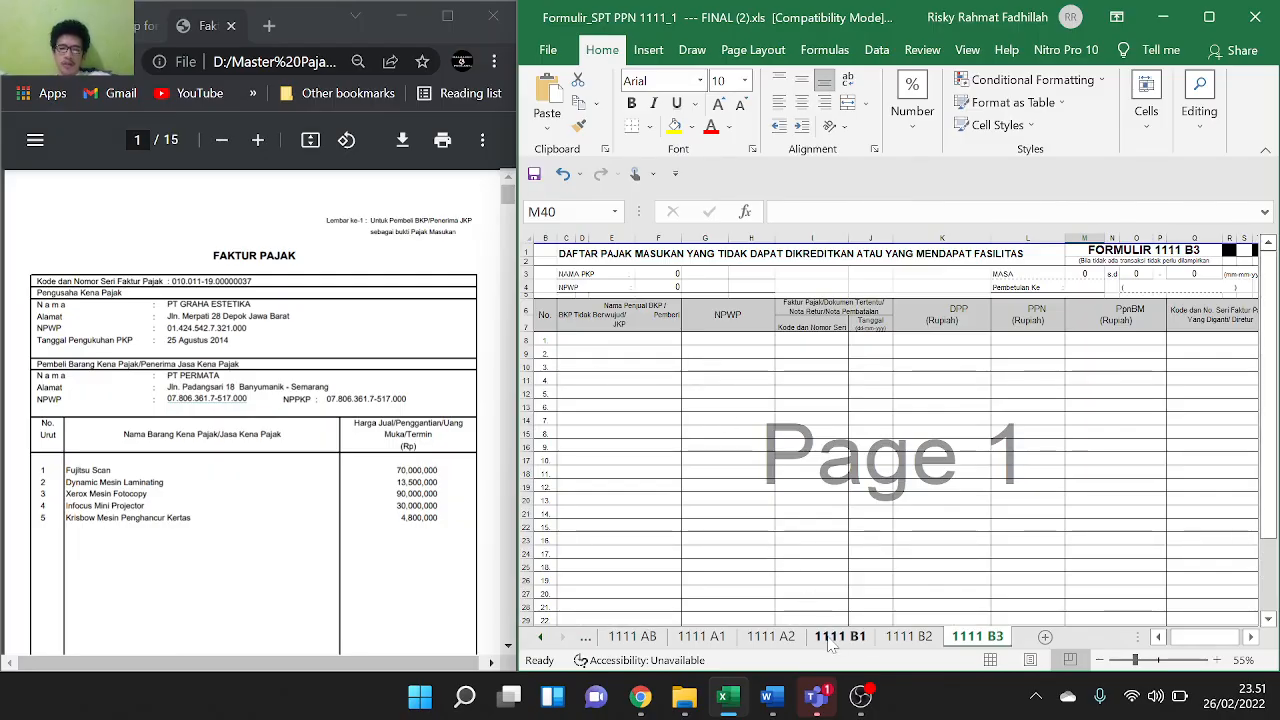
pyautogui.click(785, 640)
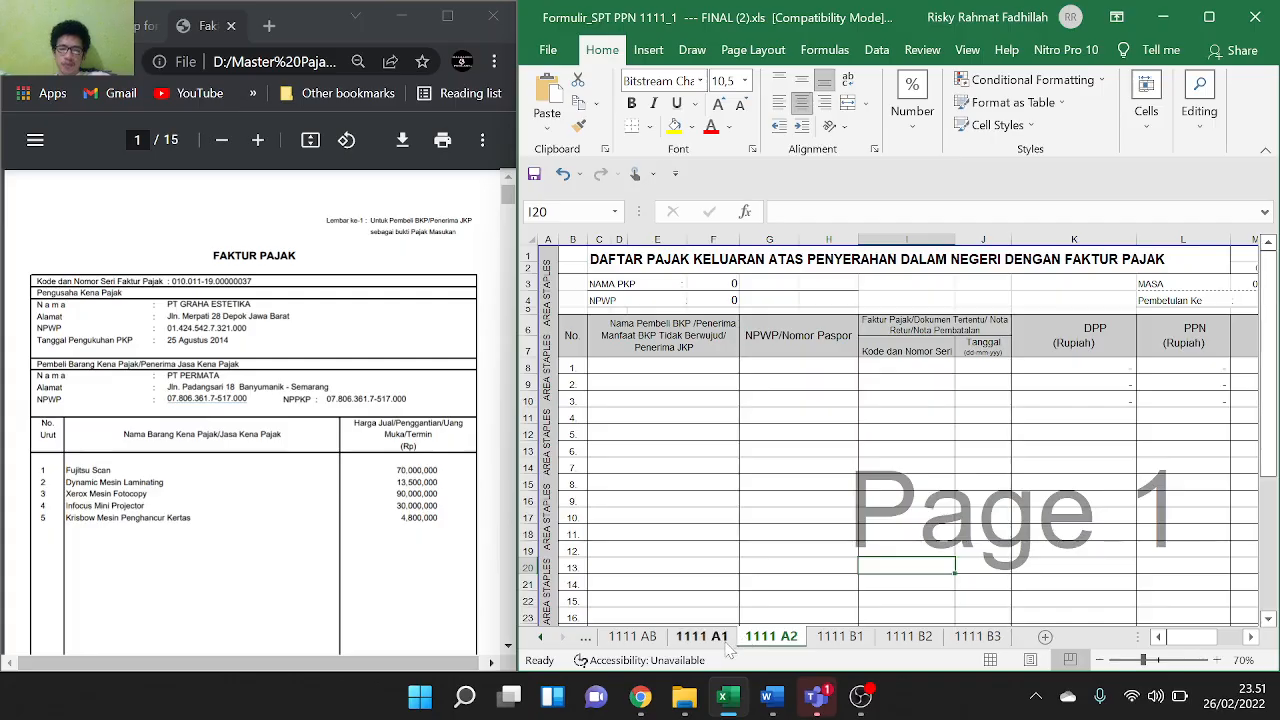
pyautogui.click(728, 644)
pyautogui.click(664, 644)
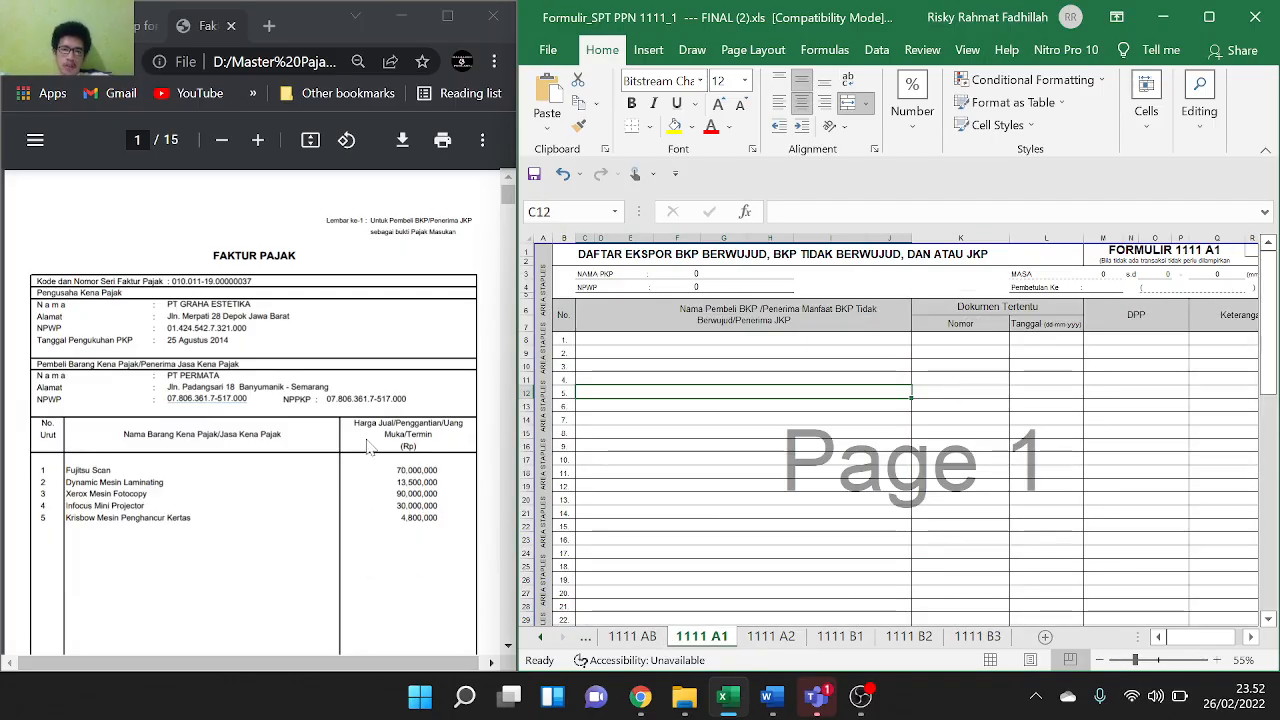
pyautogui.click(541, 638)
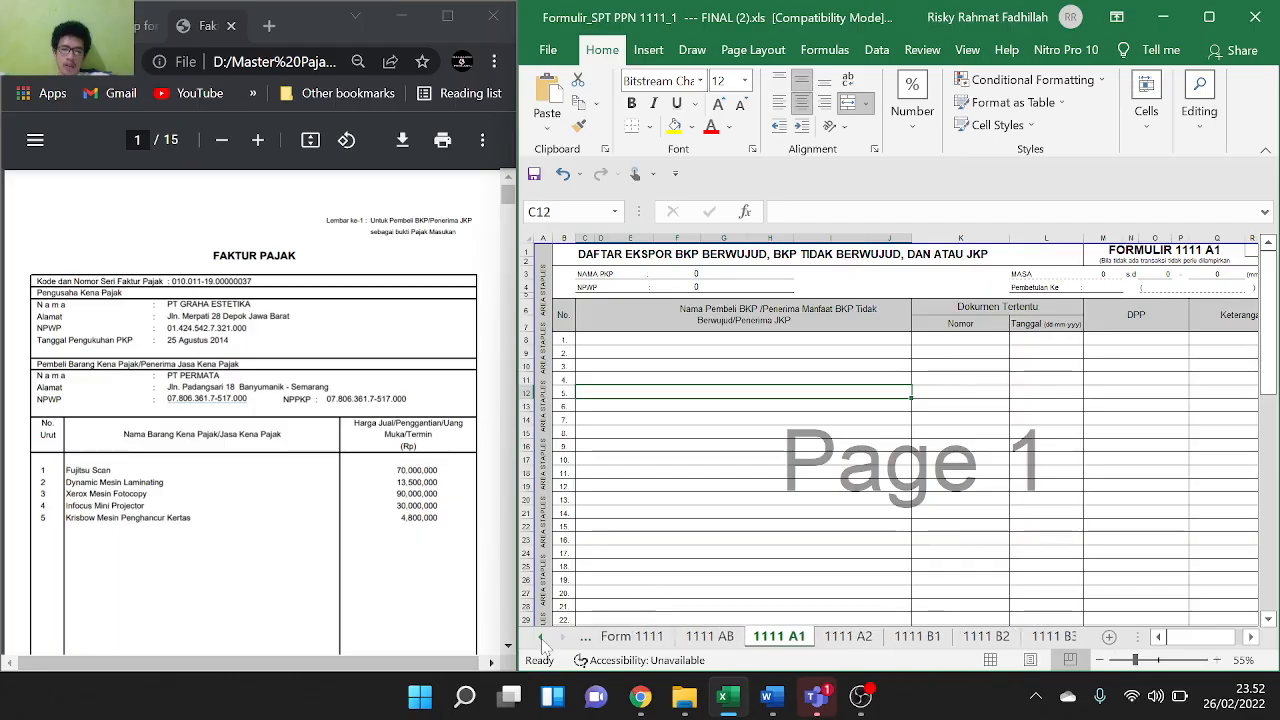
pyautogui.click(541, 638)
# Type PT PERMATA into cell G10 as the NAMA PKP on Form 1111
pyautogui.click(662, 640)
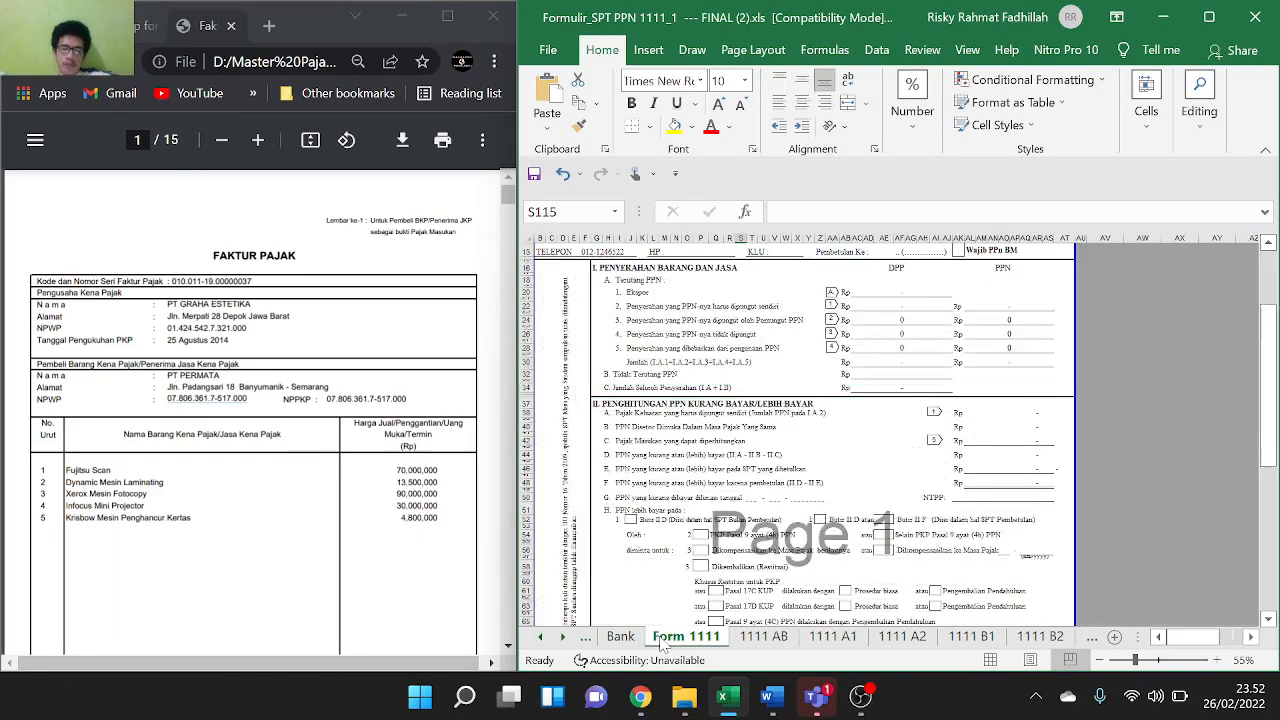
pyautogui.scroll(4, 631, 333)
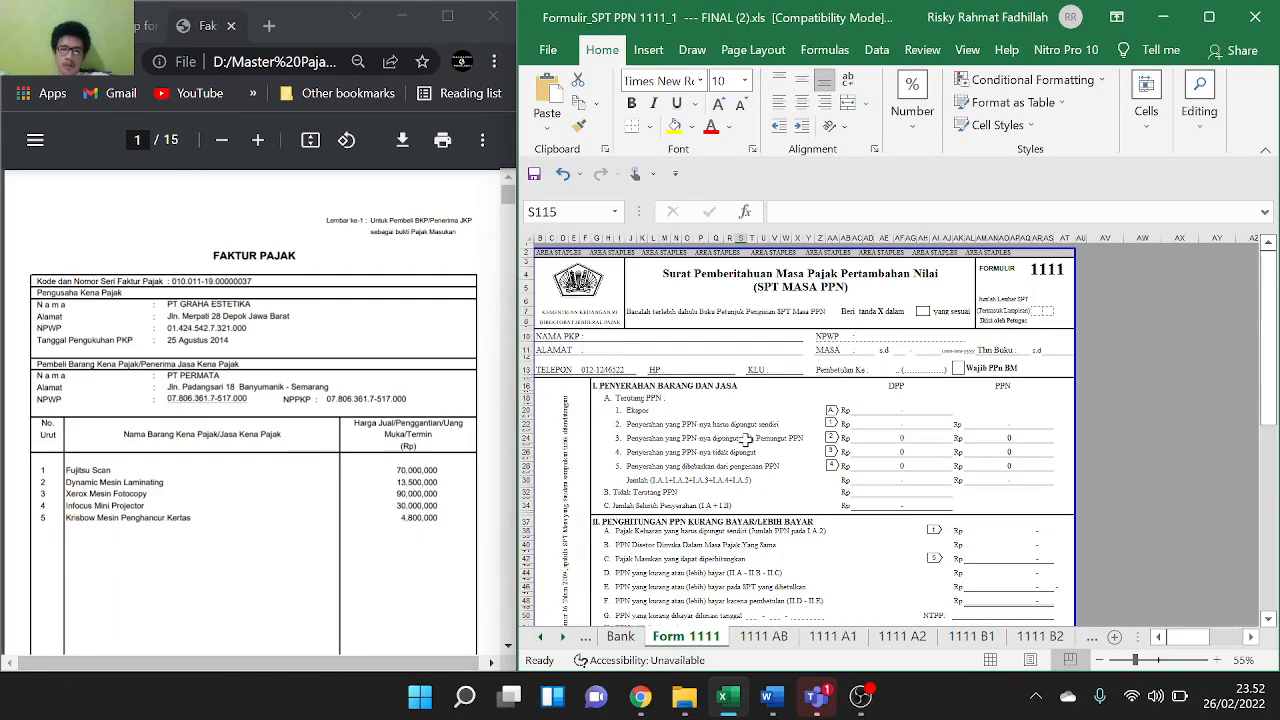
pyautogui.click(631, 333)
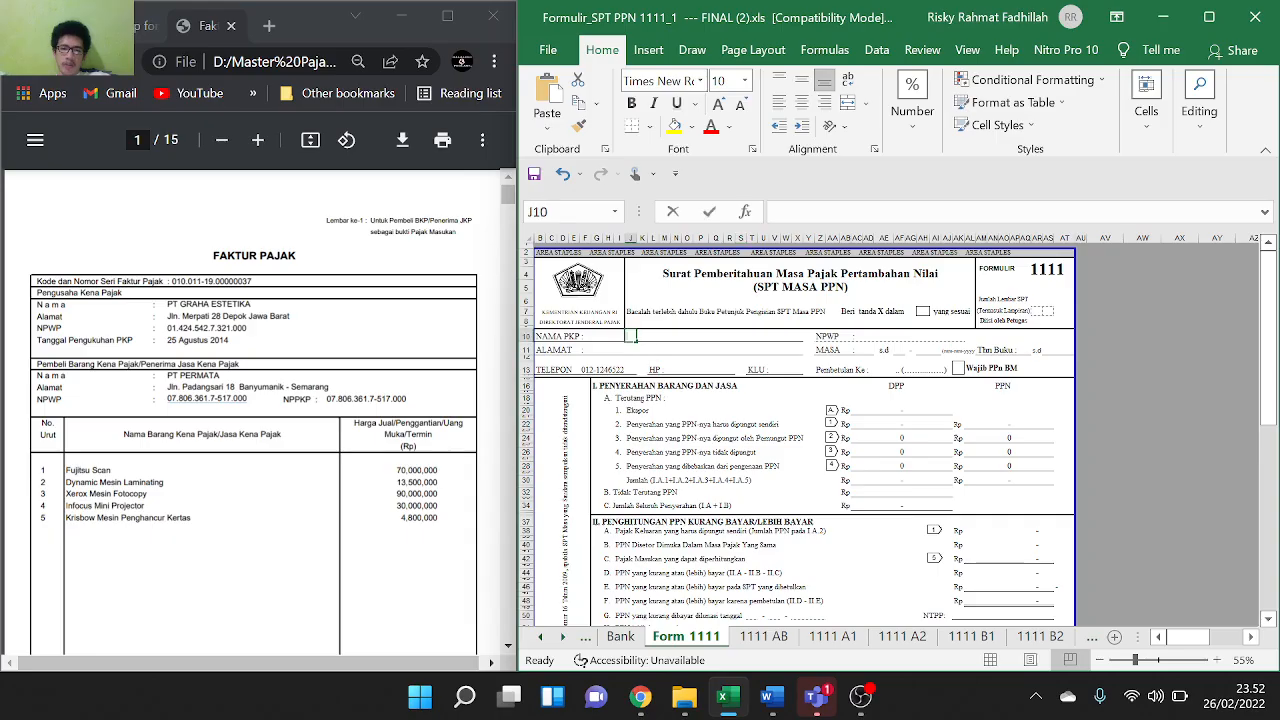
pyautogui.click(591, 336)
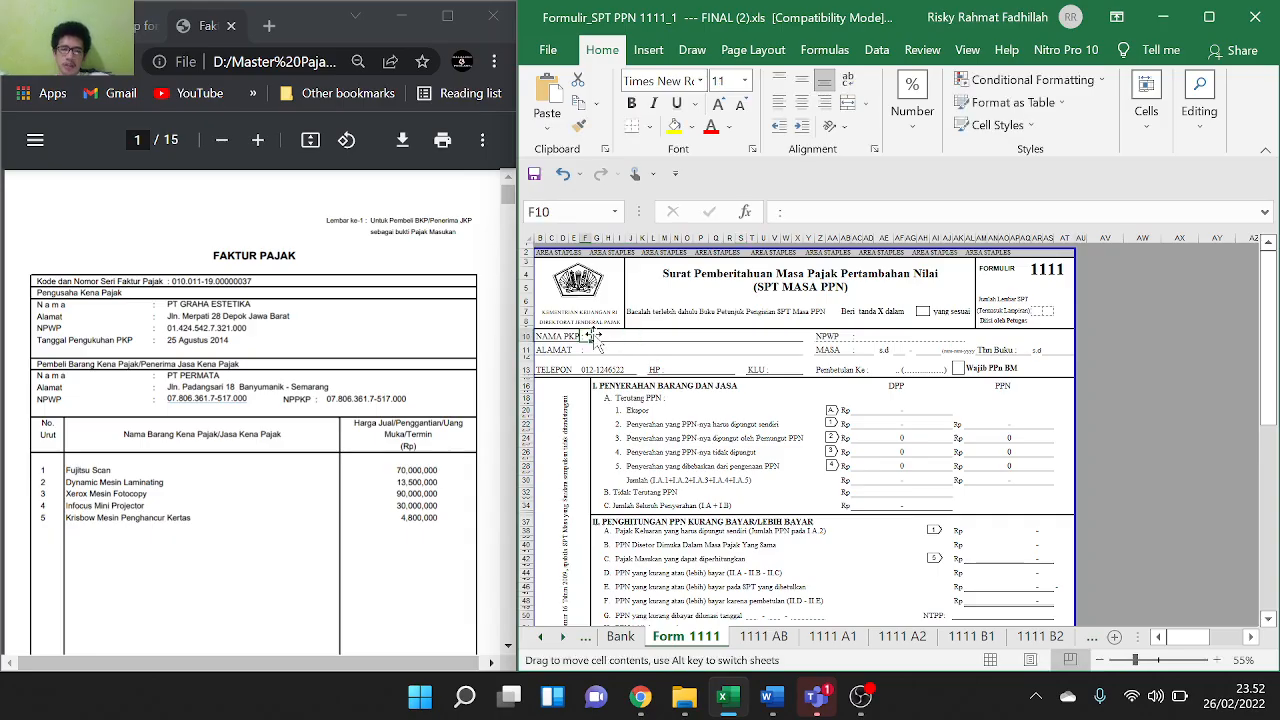
pyautogui.click(598, 337)
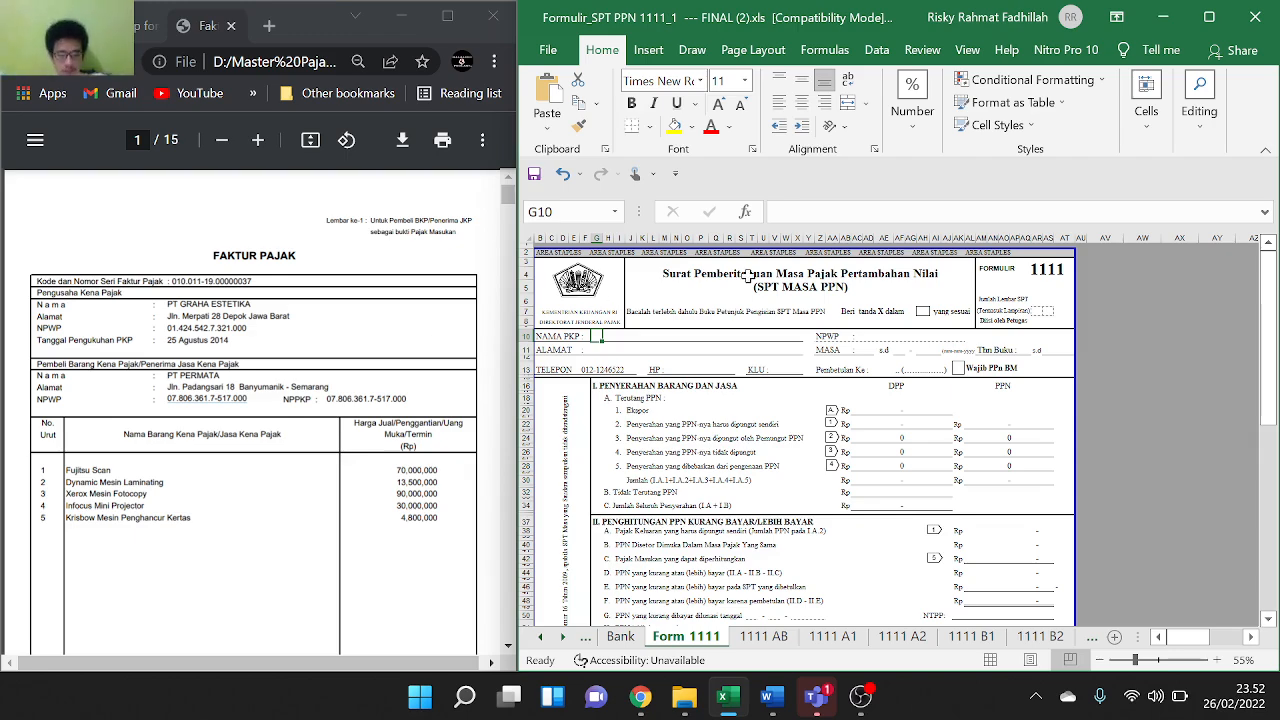
pyautogui.write('PT PE')
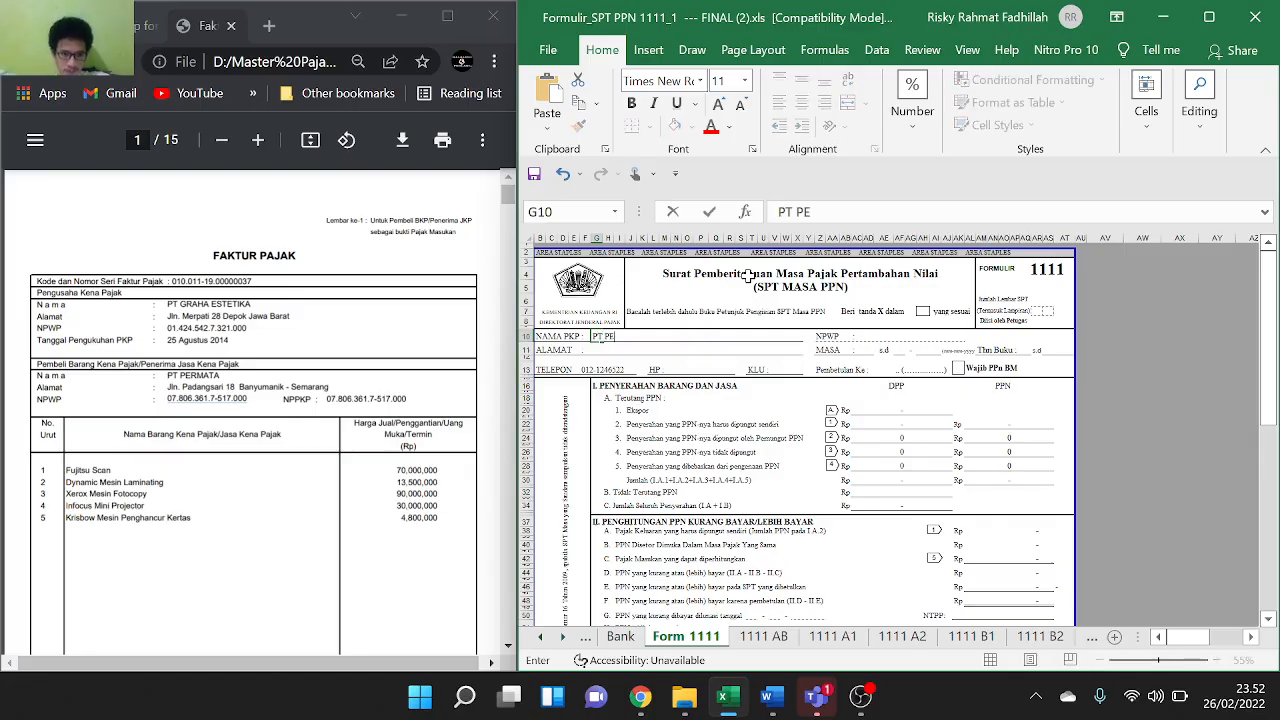
pyautogui.write('RMATA')
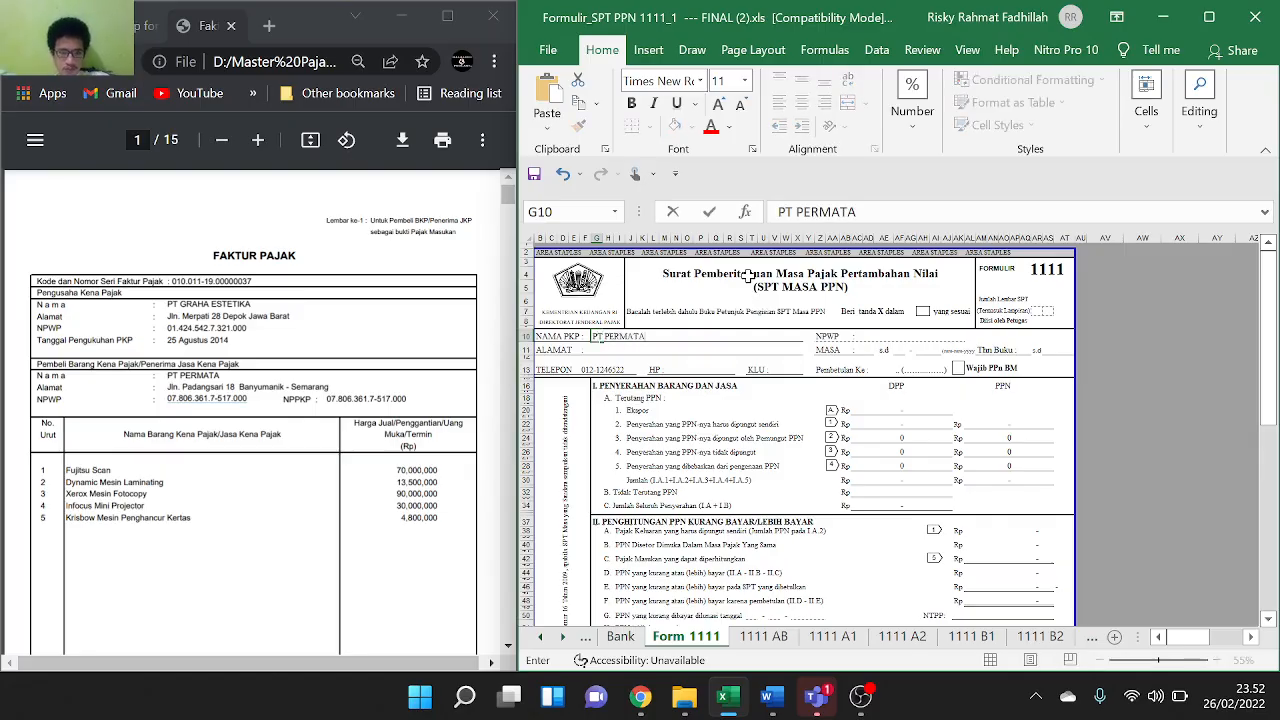
# Scroll the invoice PDF back to page 1/15, the Faktur Pajak with PT PERMATA as buyer
pyautogui.scroll(-15, 327, 364)
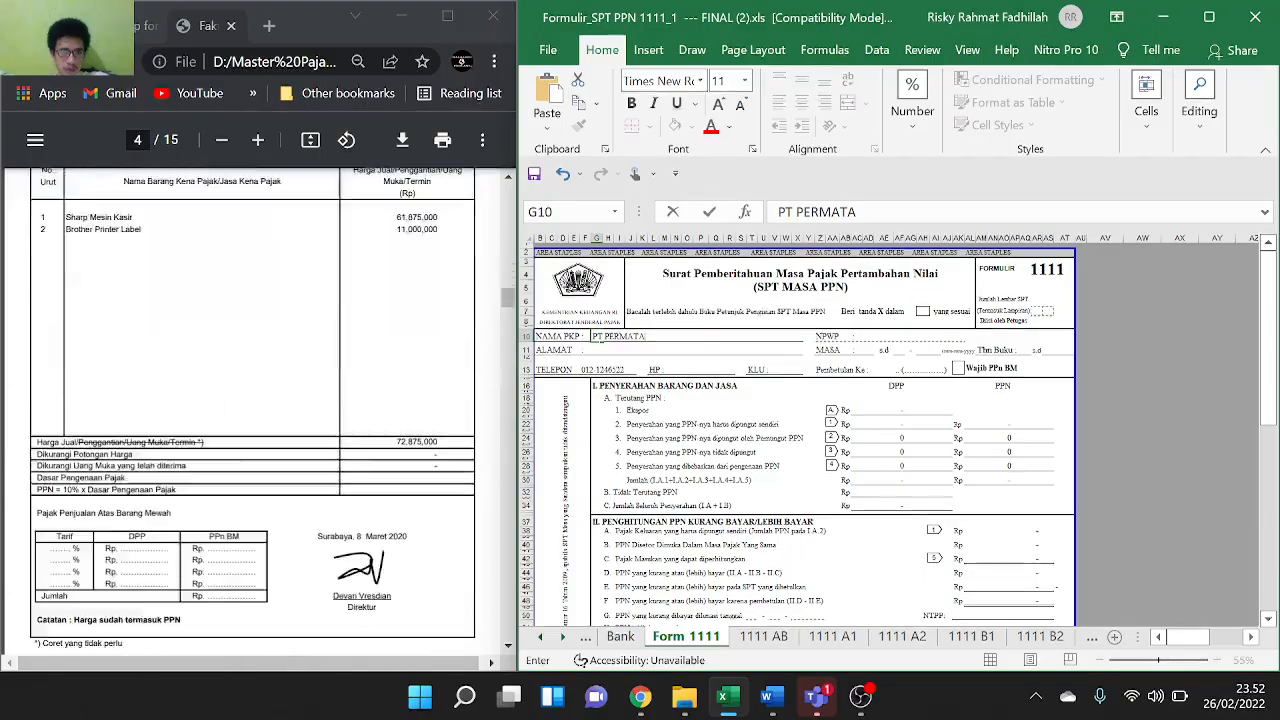
pyautogui.scroll(-20, 252, 400)
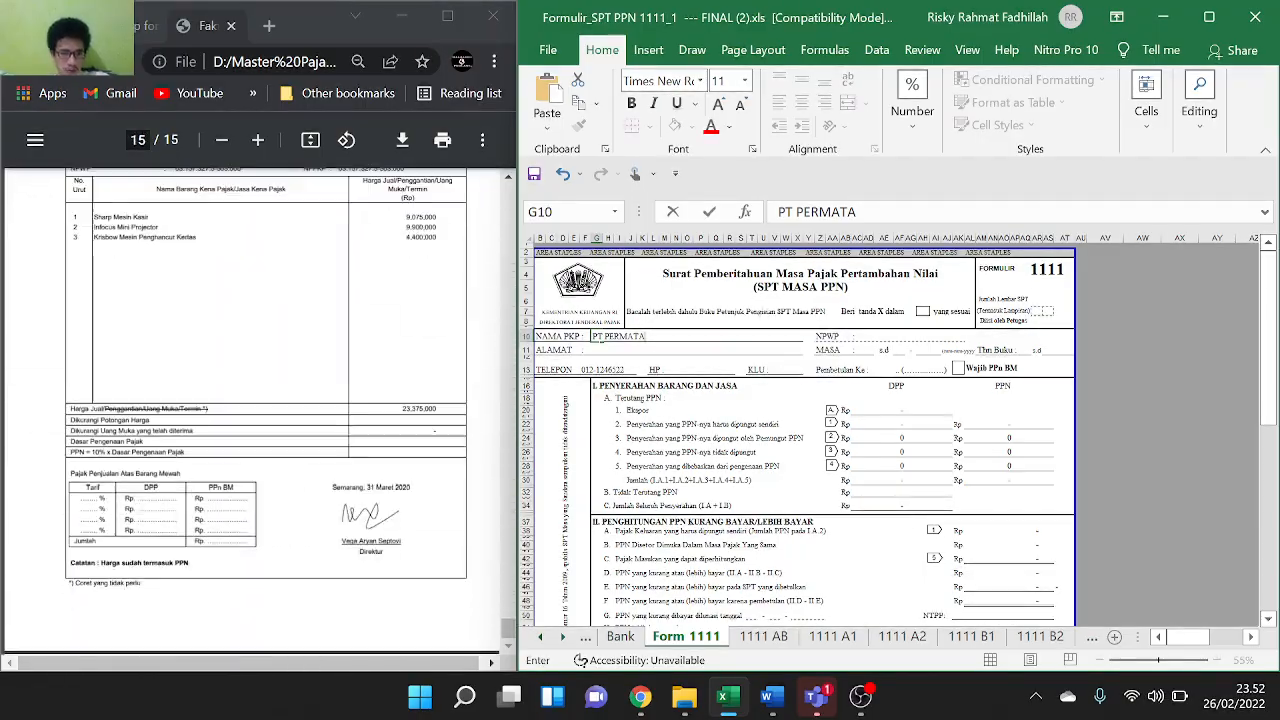
pyautogui.scroll(20, 252, 410)
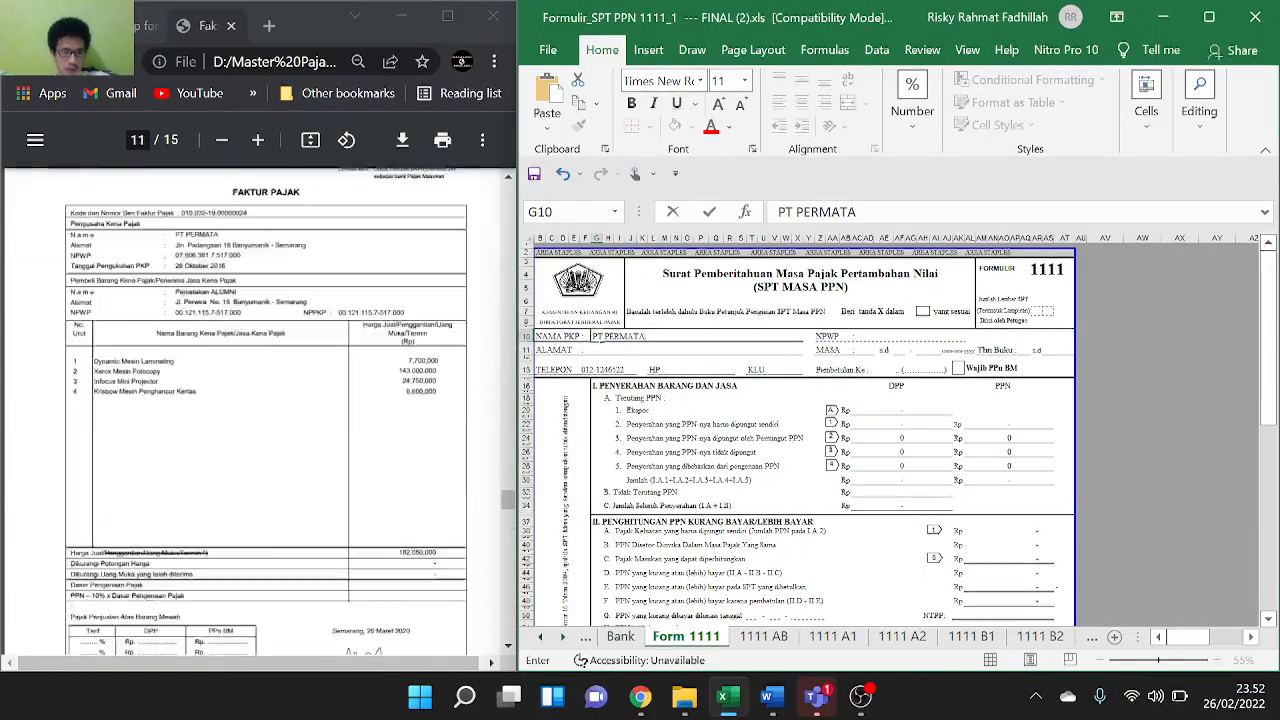
pyautogui.scroll(20, 252, 410)
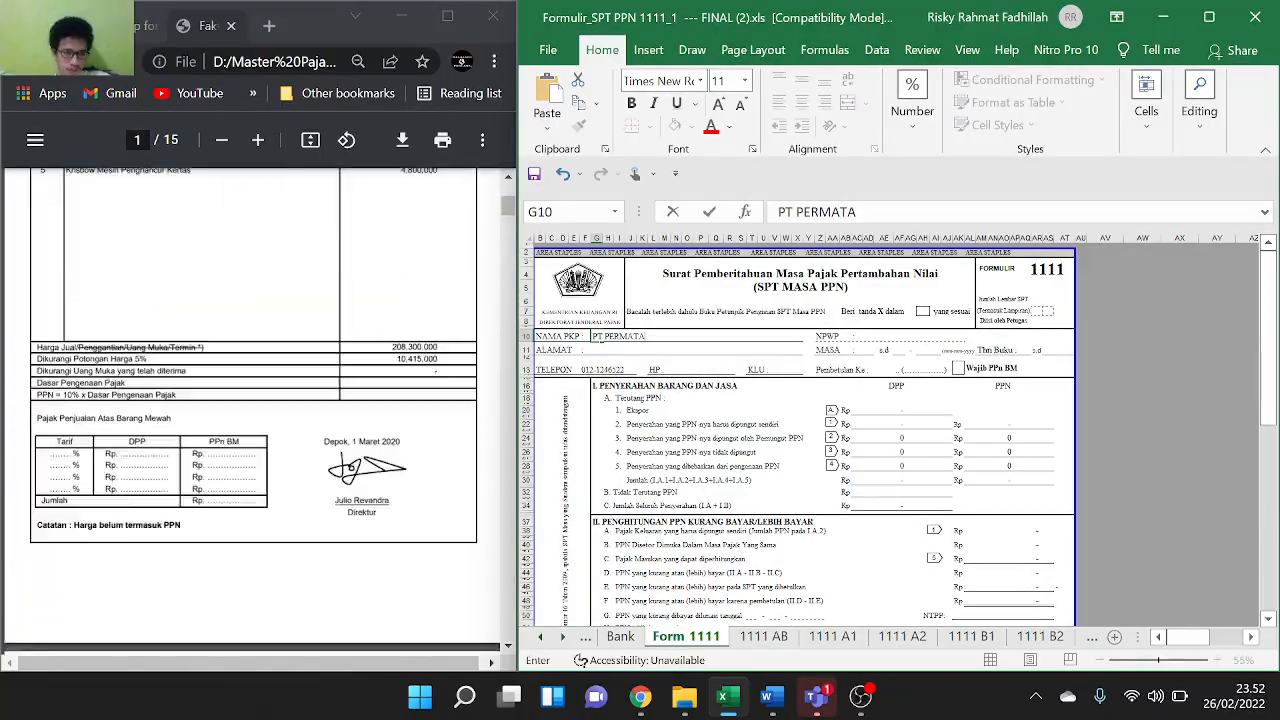
pyautogui.scroll(-10, 252, 410)
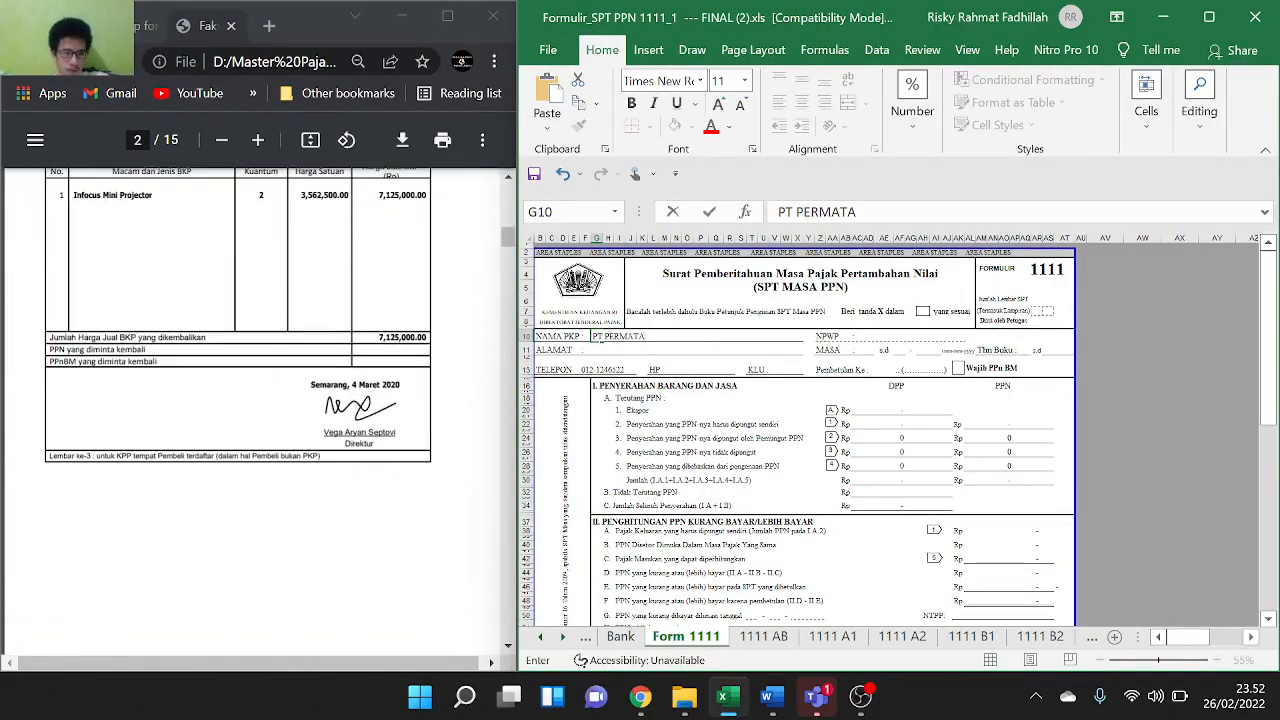
pyautogui.scroll(3, 252, 410)
pyautogui.scroll(-5, 252, 410)
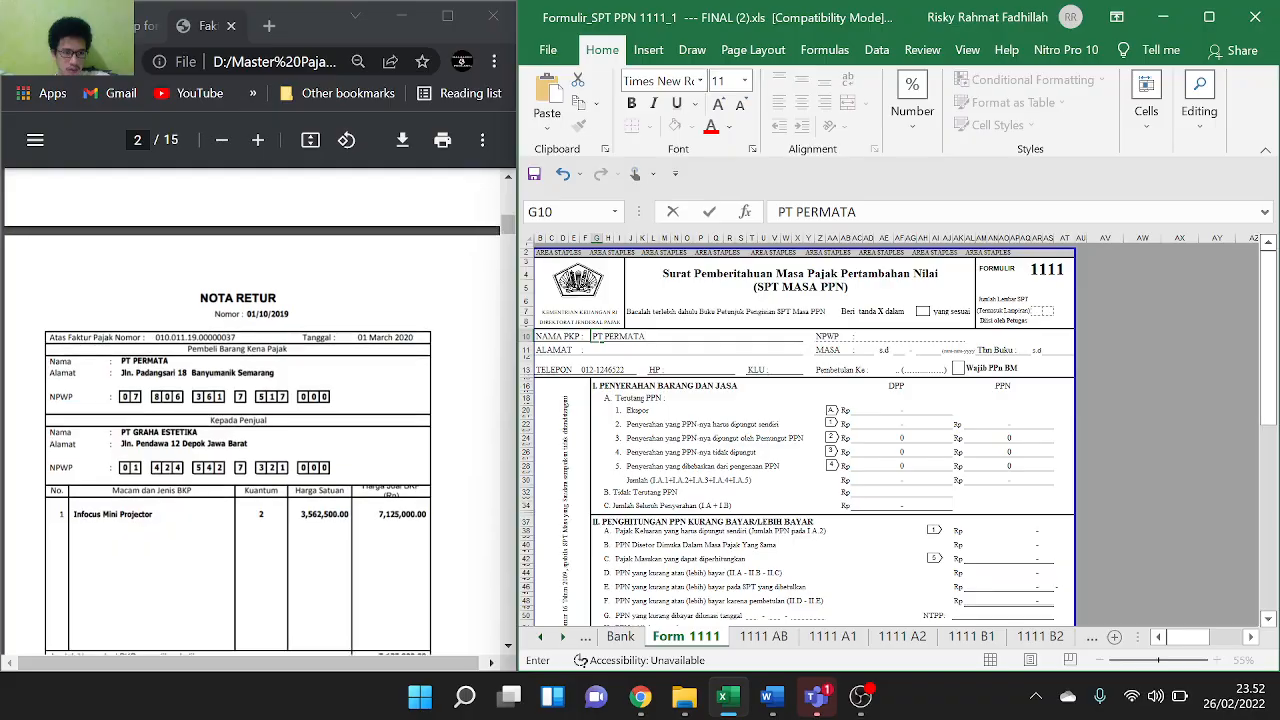
pyautogui.scroll(-8, 252, 410)
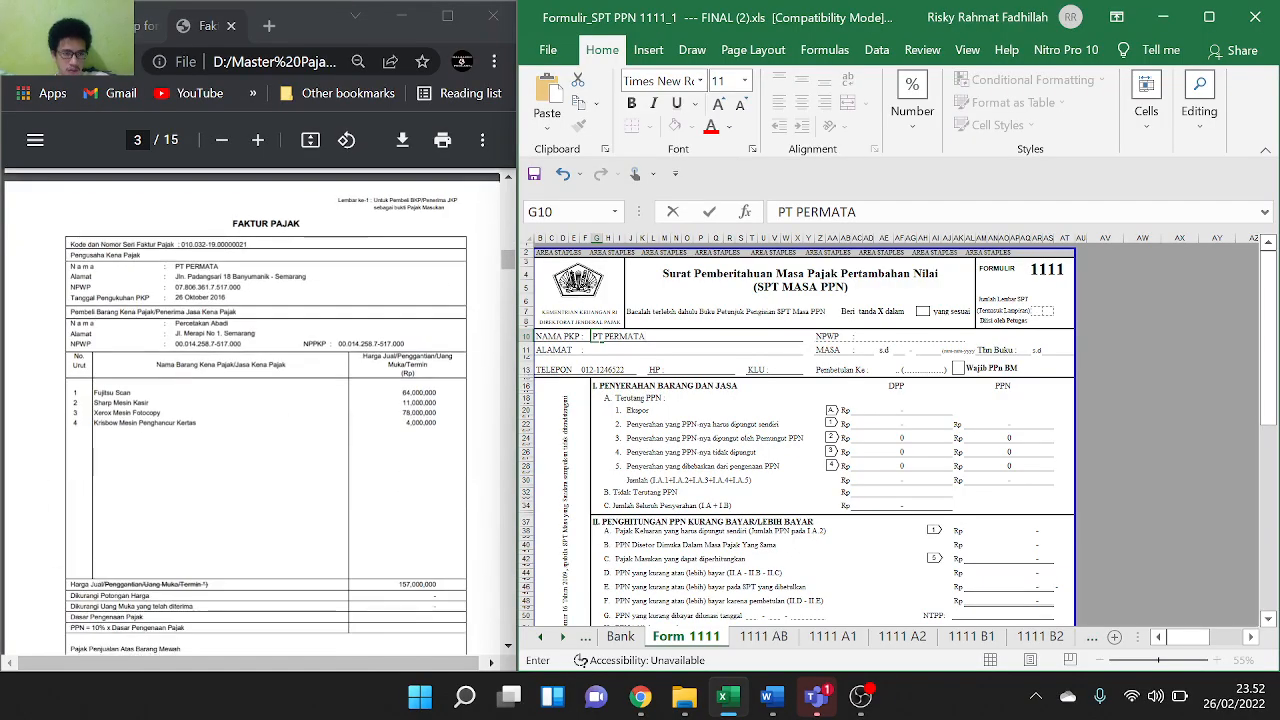
pyautogui.scroll(-2, 252, 410)
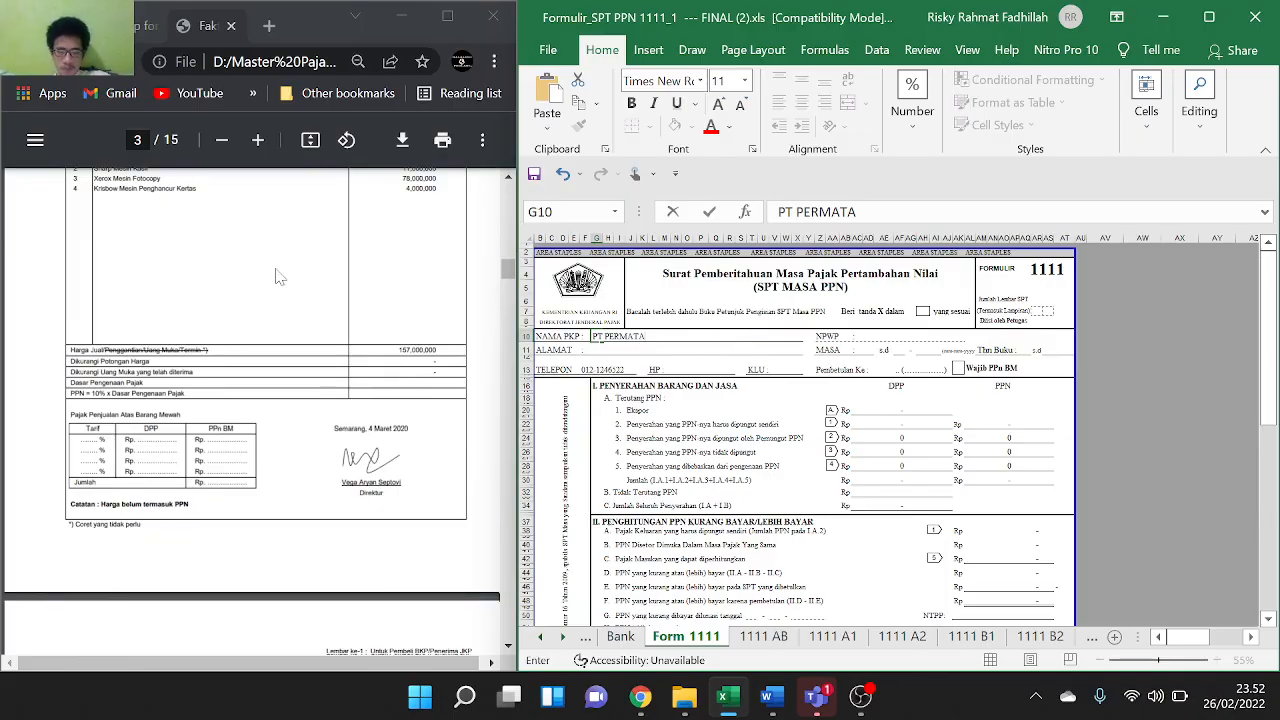
pyautogui.scroll(8, 280, 277)
pyautogui.scroll(8, 280, 277)
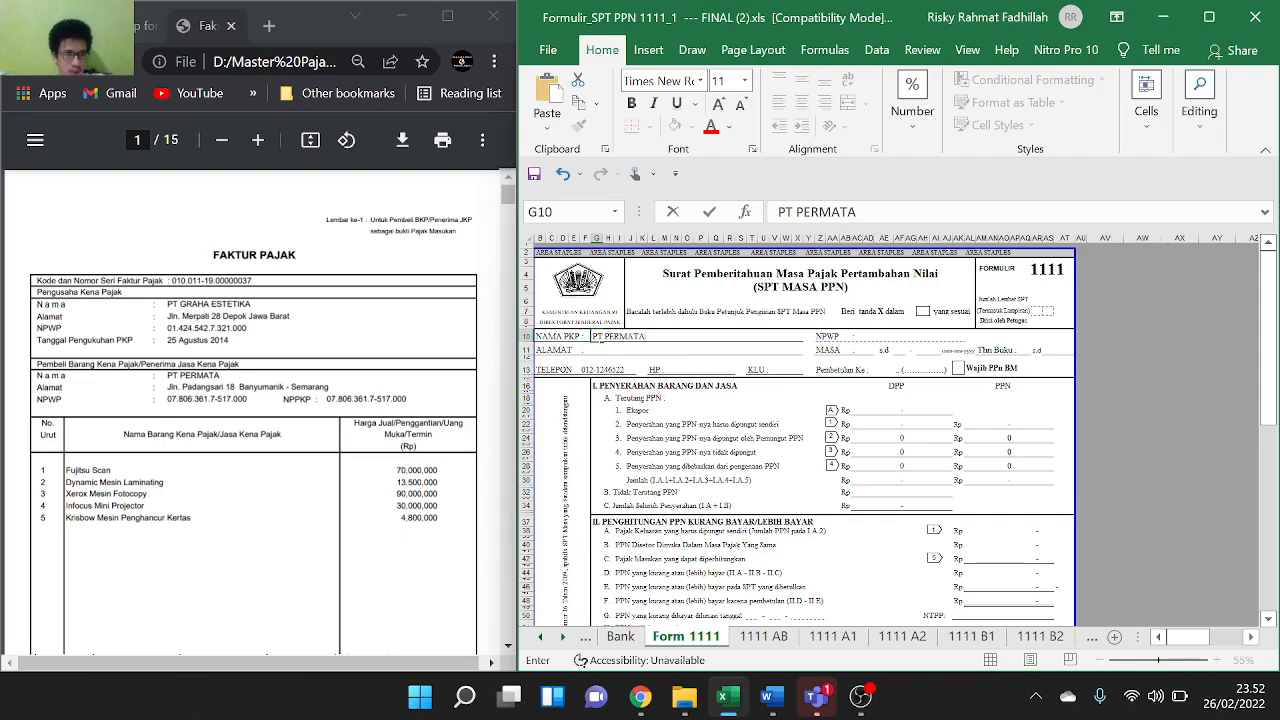
# Copy the buyer's address from the invoice into the ALAMAT cell G11
pyautogui.moveTo(167, 387); pyautogui.dragTo(328, 387)
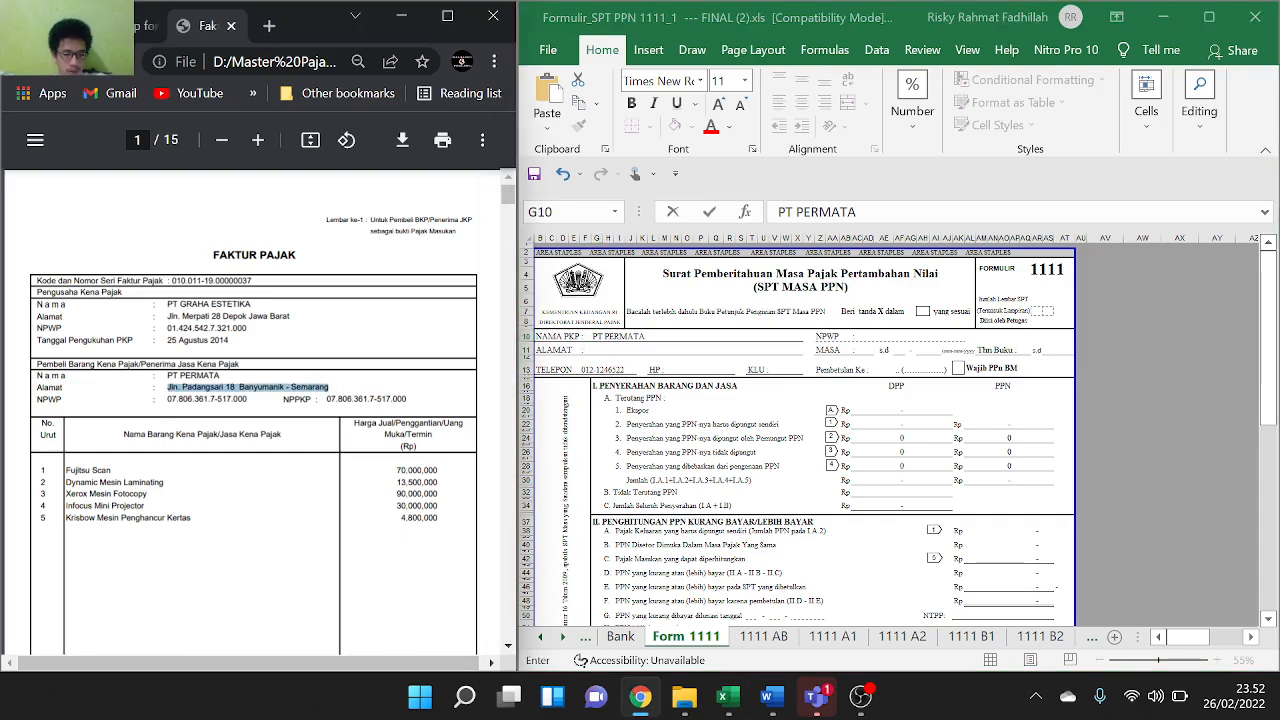
pyautogui.click(627, 345)
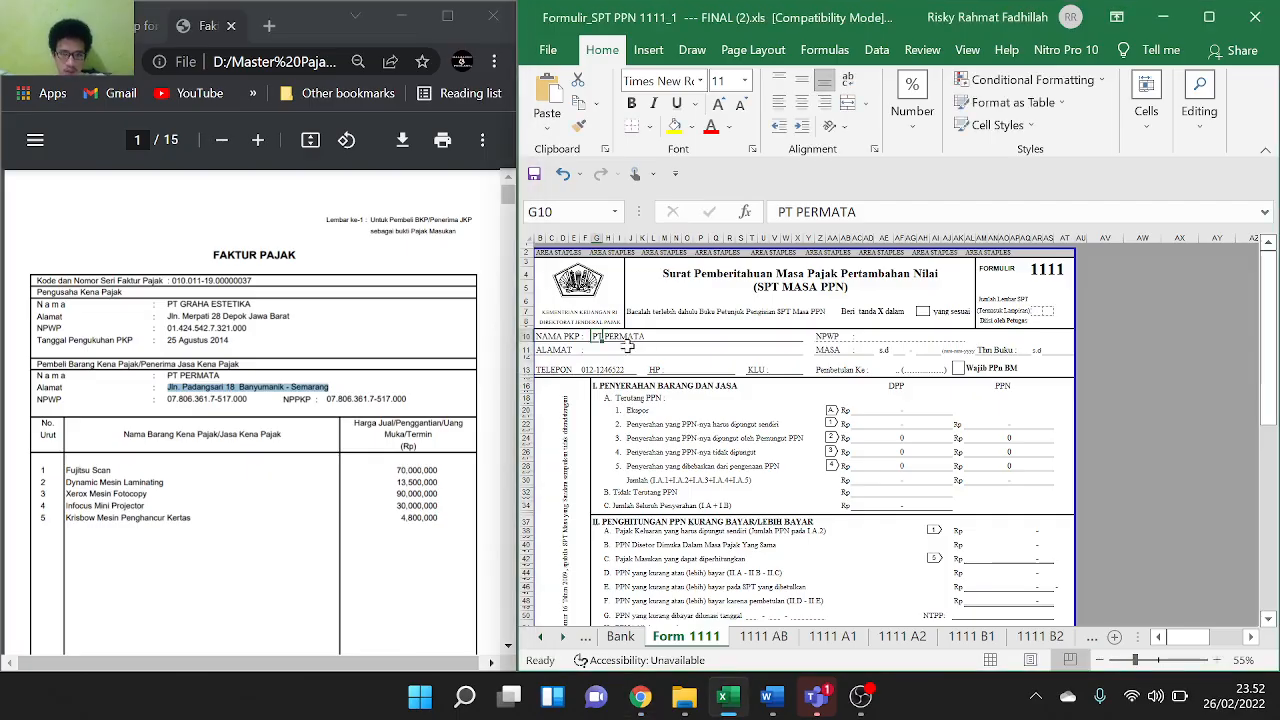
pyautogui.click(593, 352)
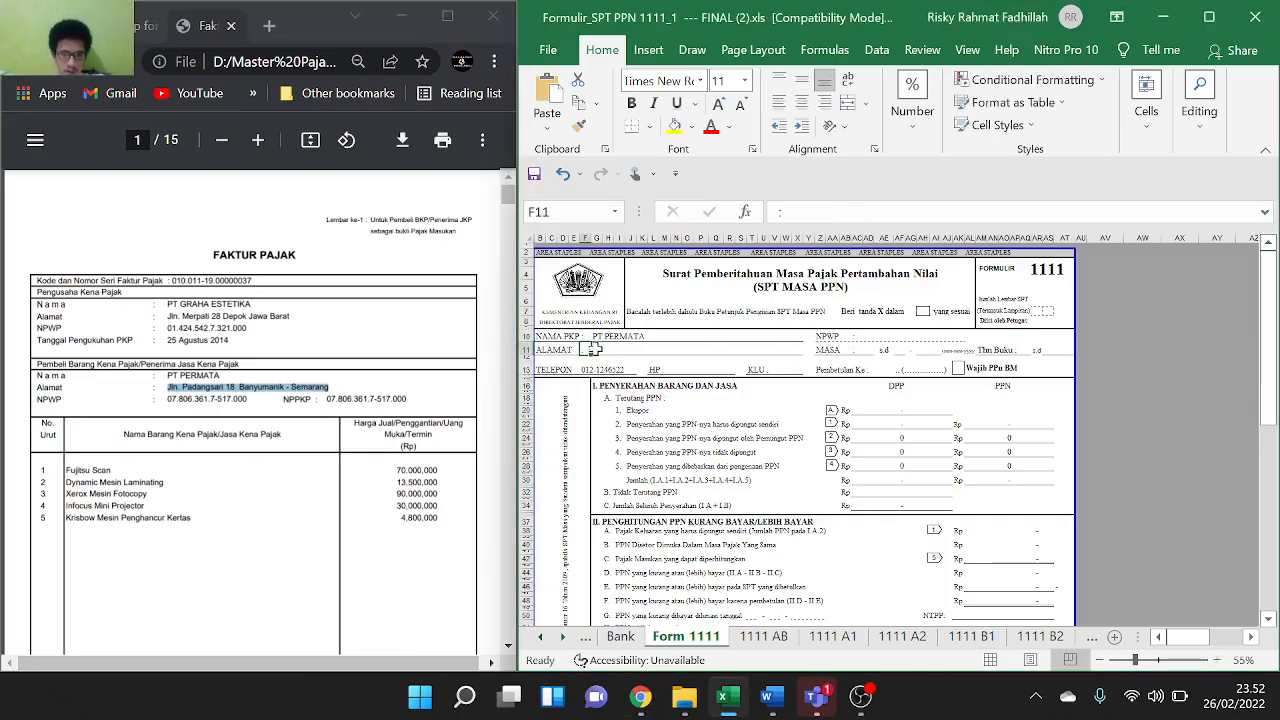
pyautogui.click(597, 349)
pyautogui.hotkey('ctrl', 'c')
pyautogui.hotkey('ctrl', 'v')
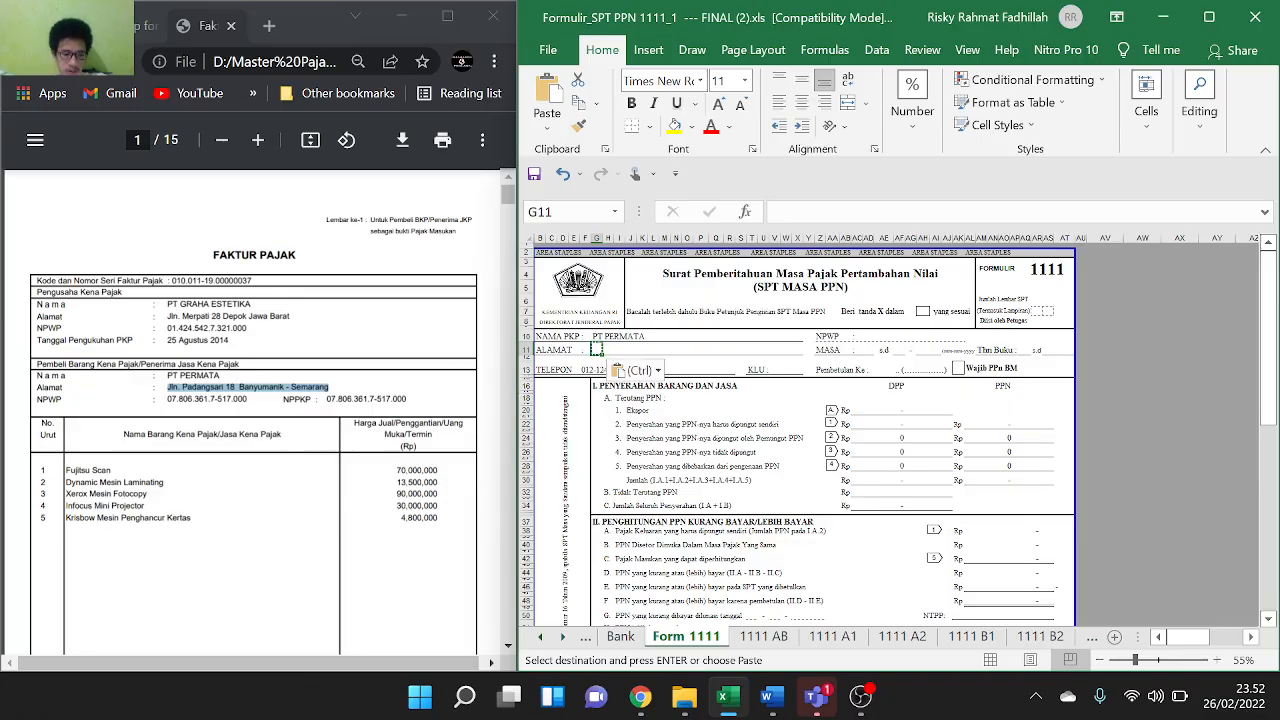
pyautogui.click(330, 387)
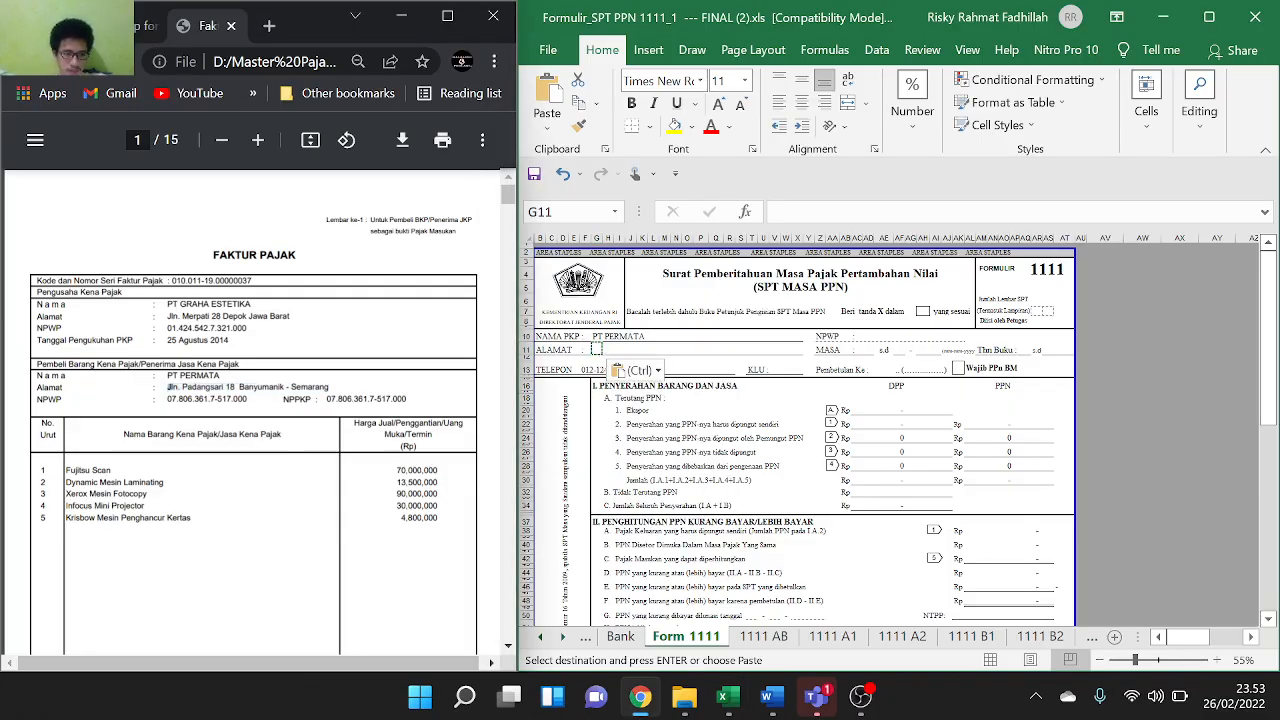
pyautogui.moveTo(170, 387); pyautogui.dragTo(328, 387)
pyautogui.hotkey('ctrl', 'c')
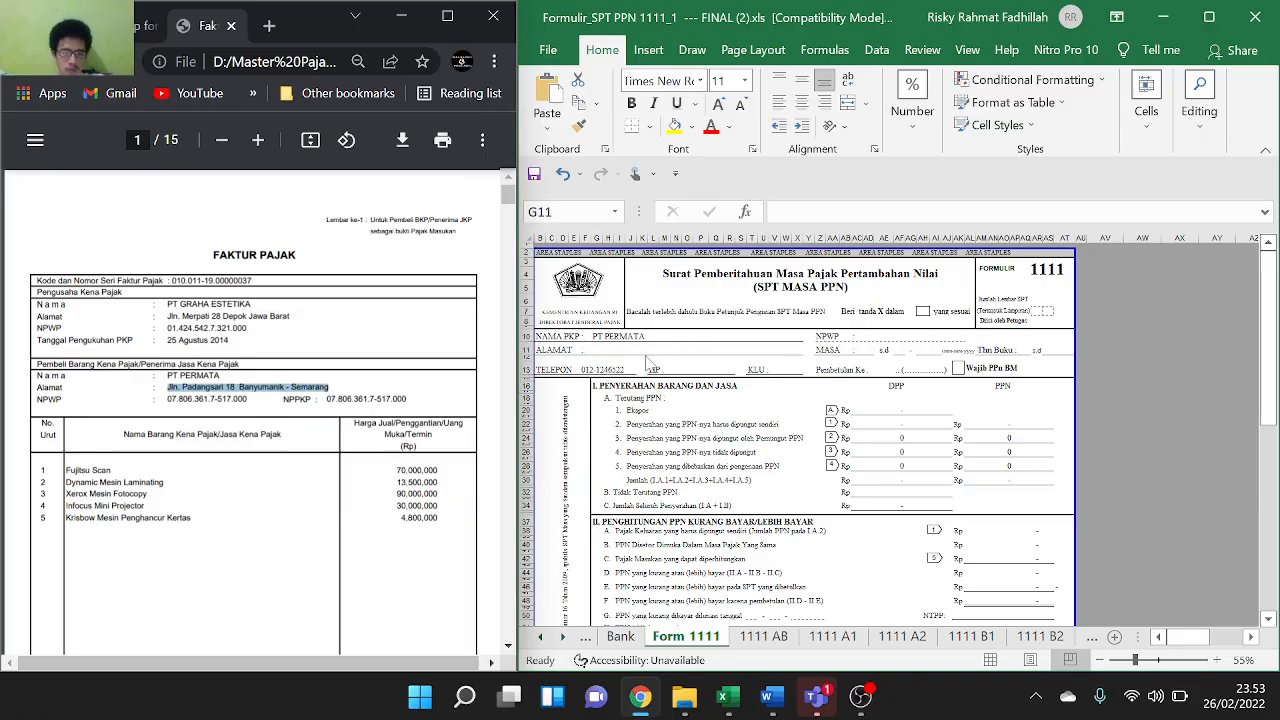
pyautogui.click(600, 353)
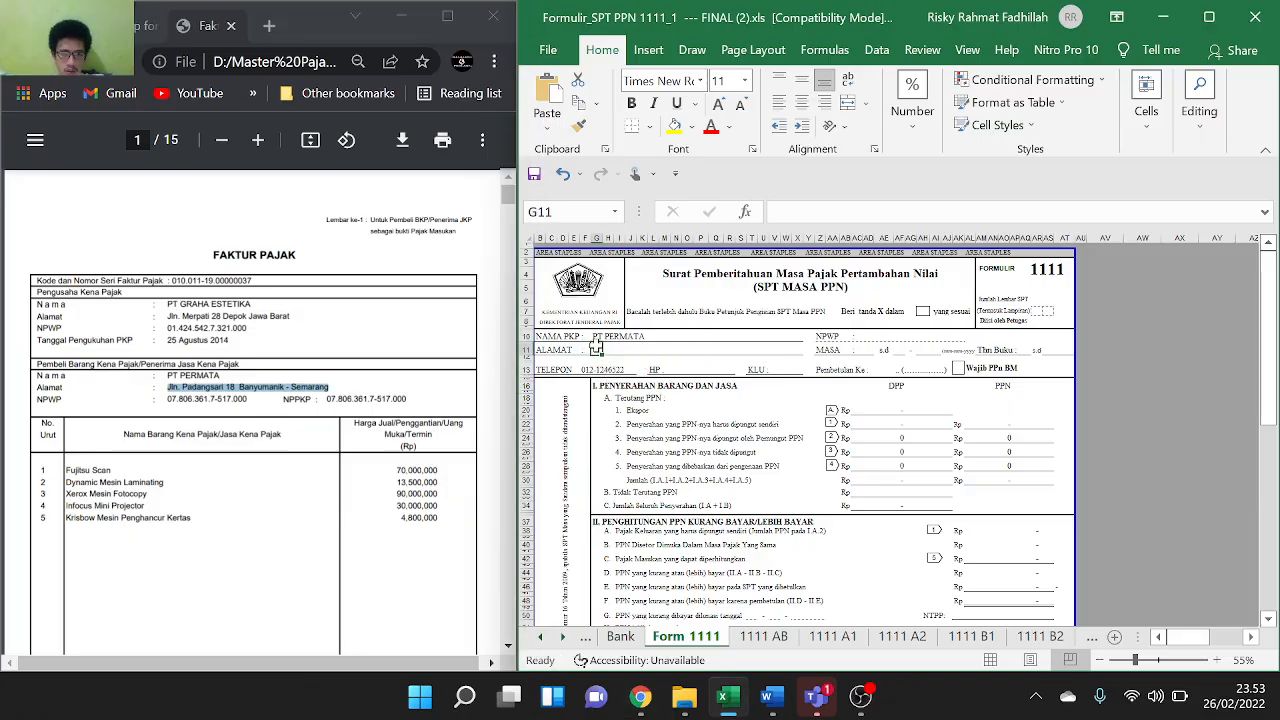
pyautogui.doubleClick(597, 348)
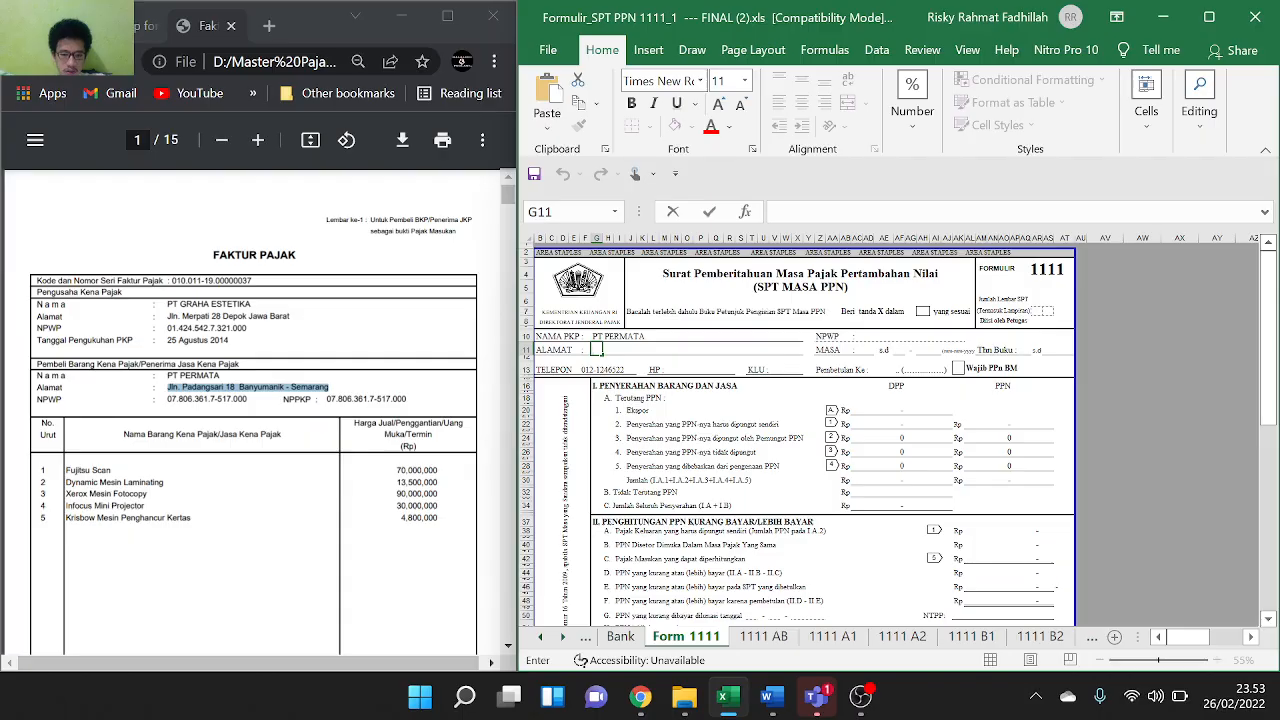
pyautogui.hotkey('ctrl', 'v')
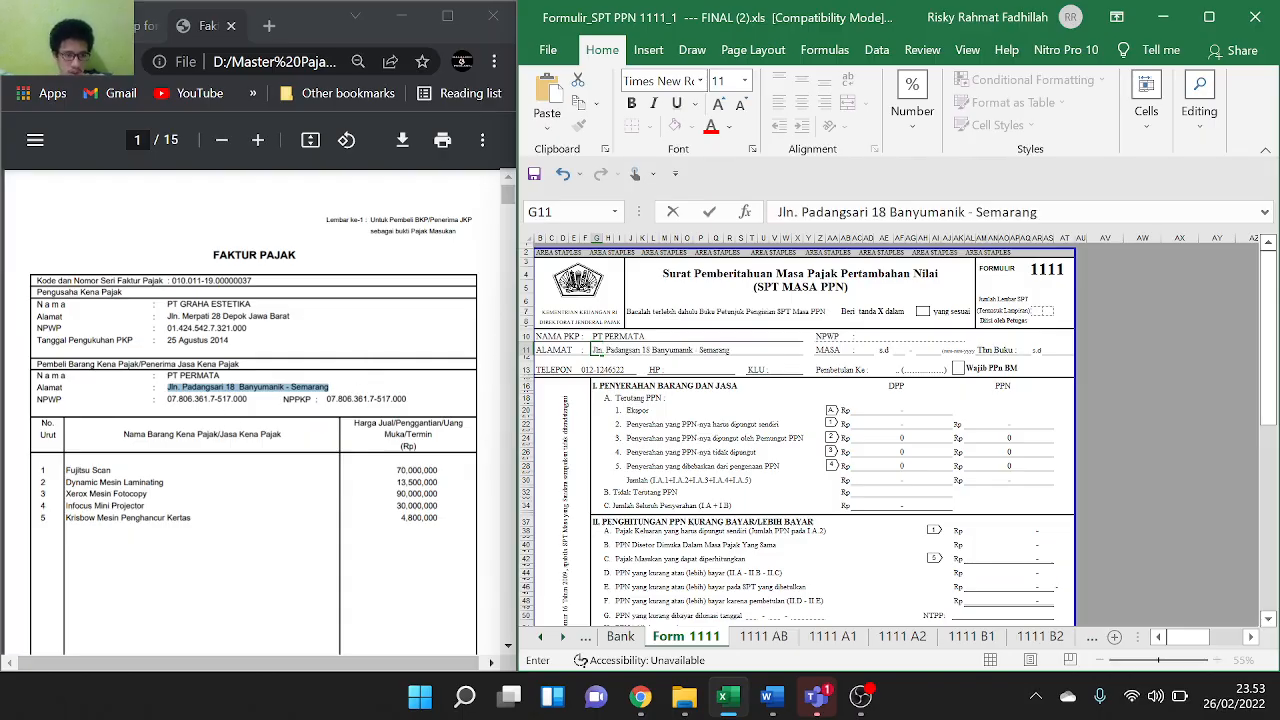
# Paste the buyer's NPWP from the invoice into cell AD10
pyautogui.moveTo(167, 398); pyautogui.dragTo(234, 399)
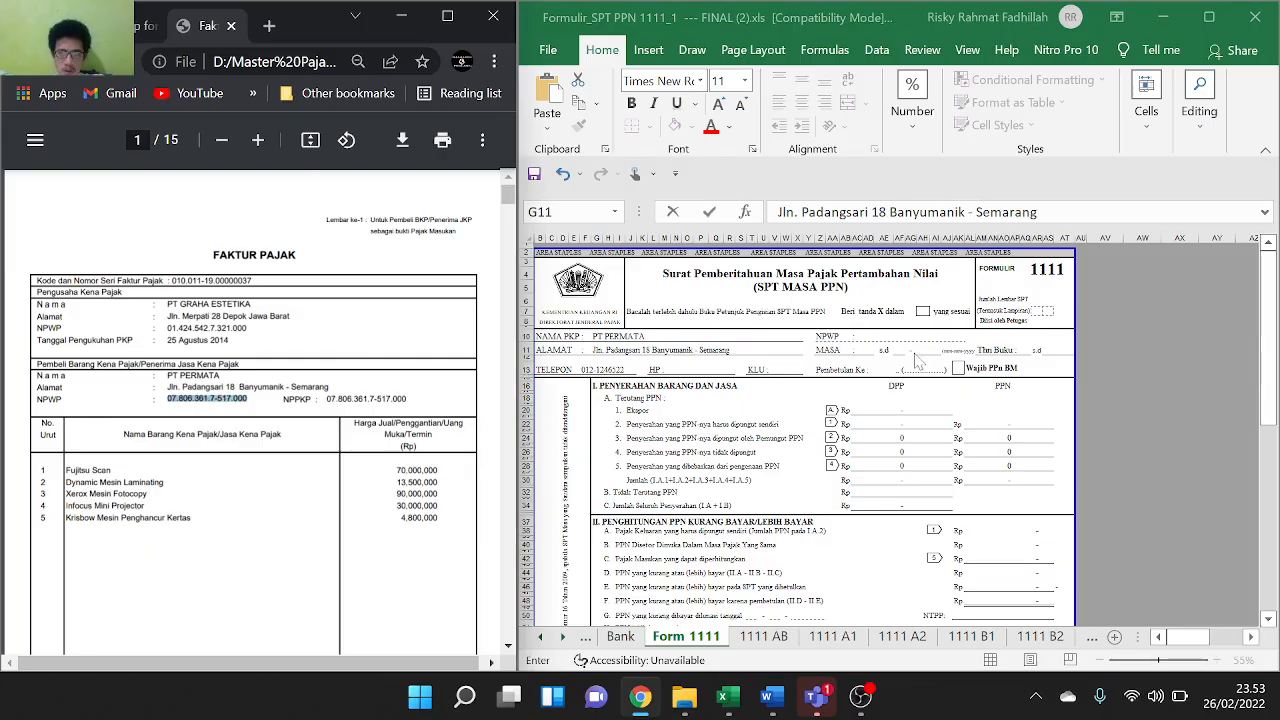
pyautogui.click(866, 337)
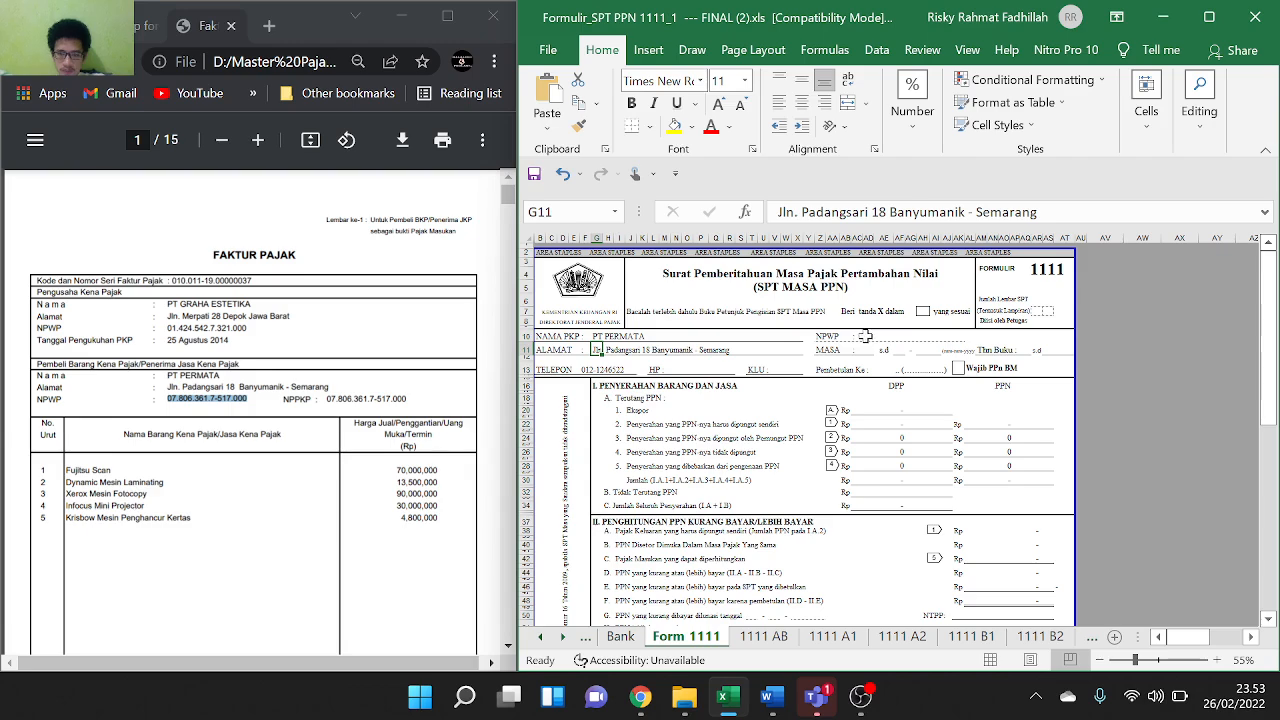
pyautogui.doubleClick(866, 337)
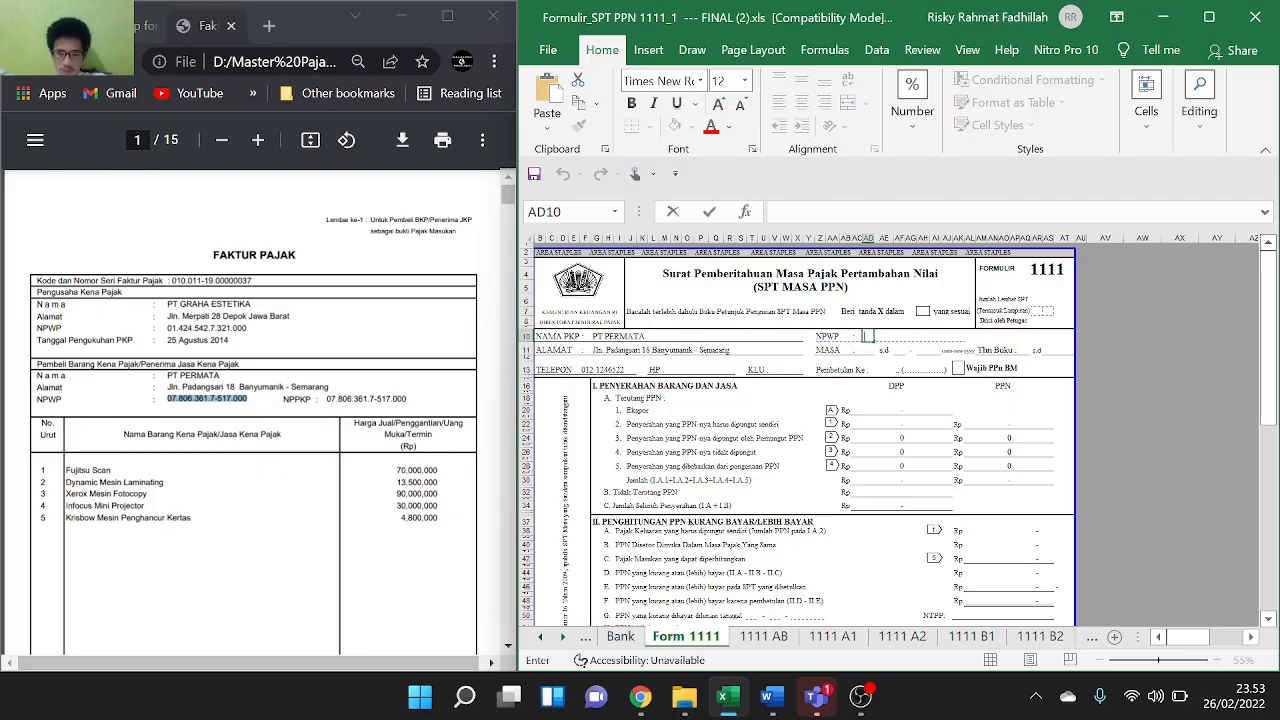
pyautogui.hotkey('ctrl', 'v')
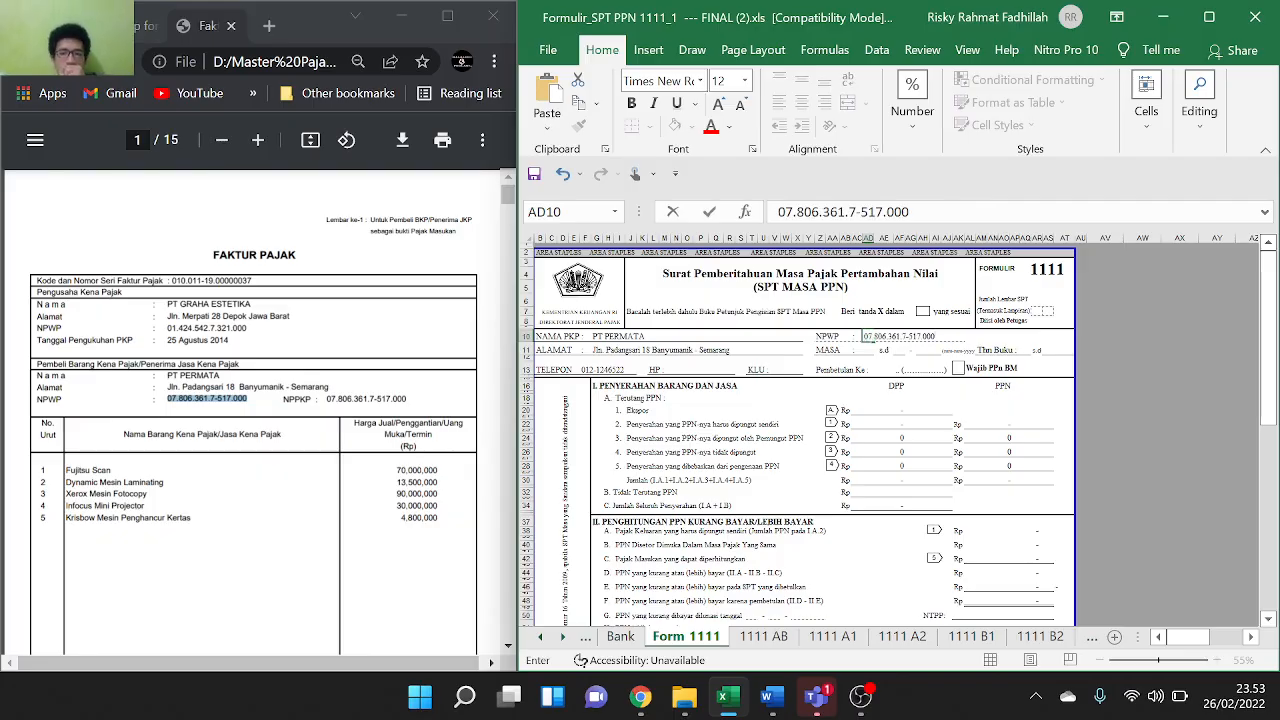
pyautogui.click(875, 350)
pyautogui.click(868, 350)
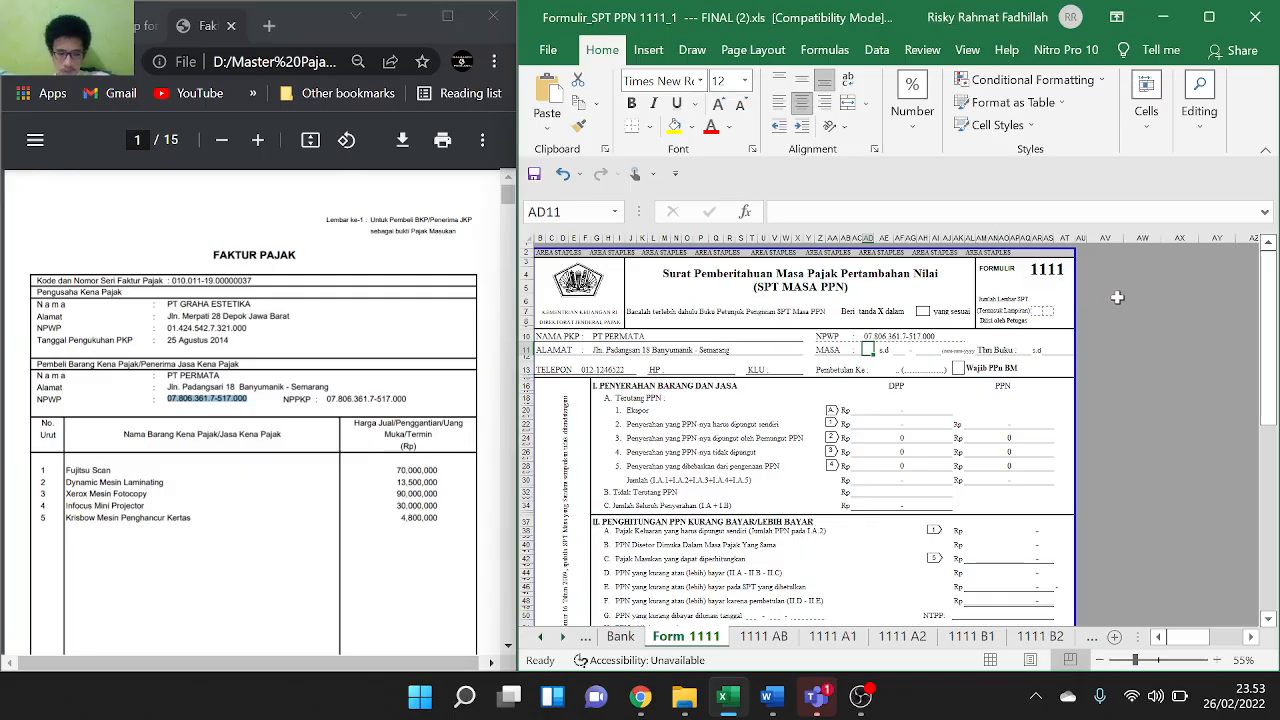
# Set the tax period (MASA) to 03 s.d 03 with year 2020
pyautogui.write('1')
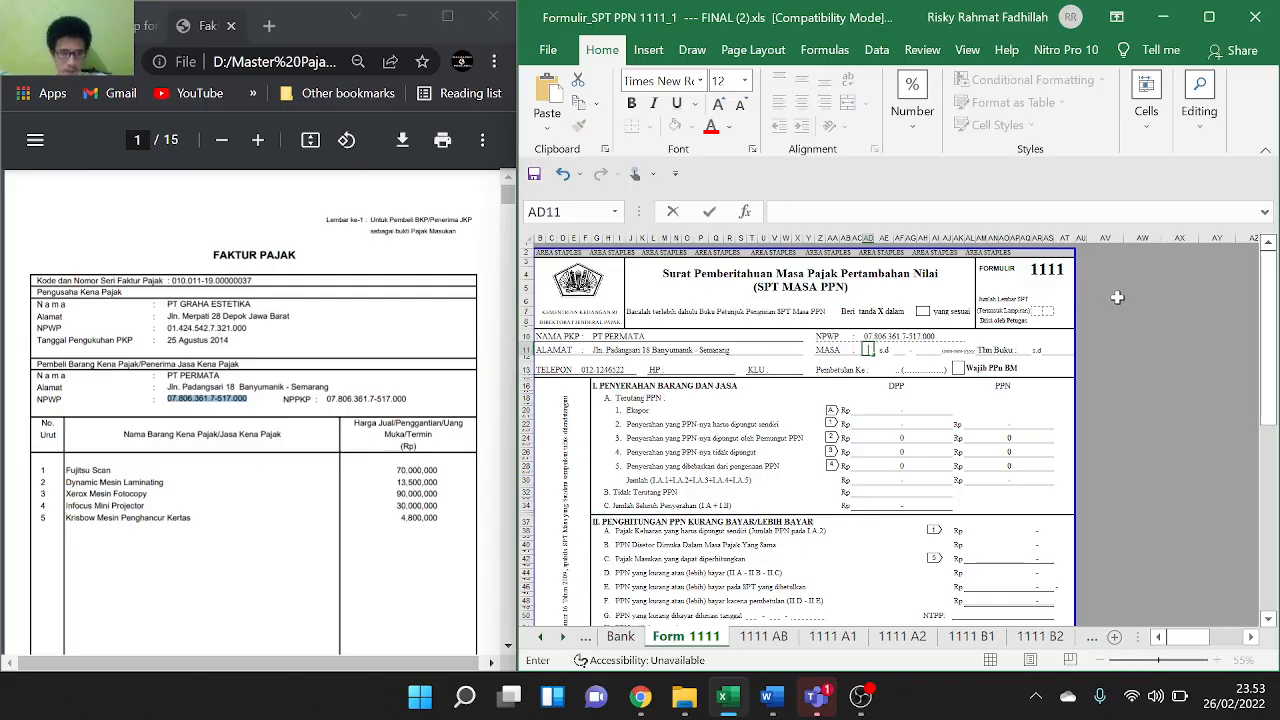
pyautogui.write('03')
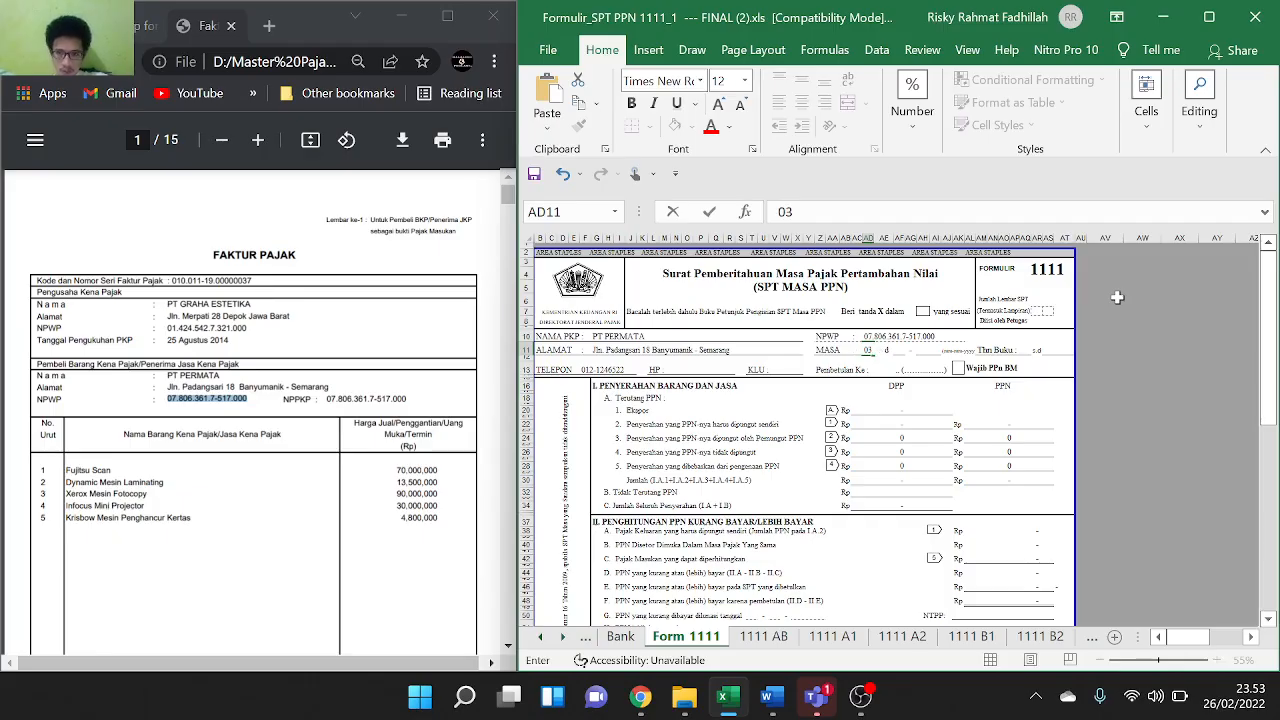
pyautogui.click(898, 350)
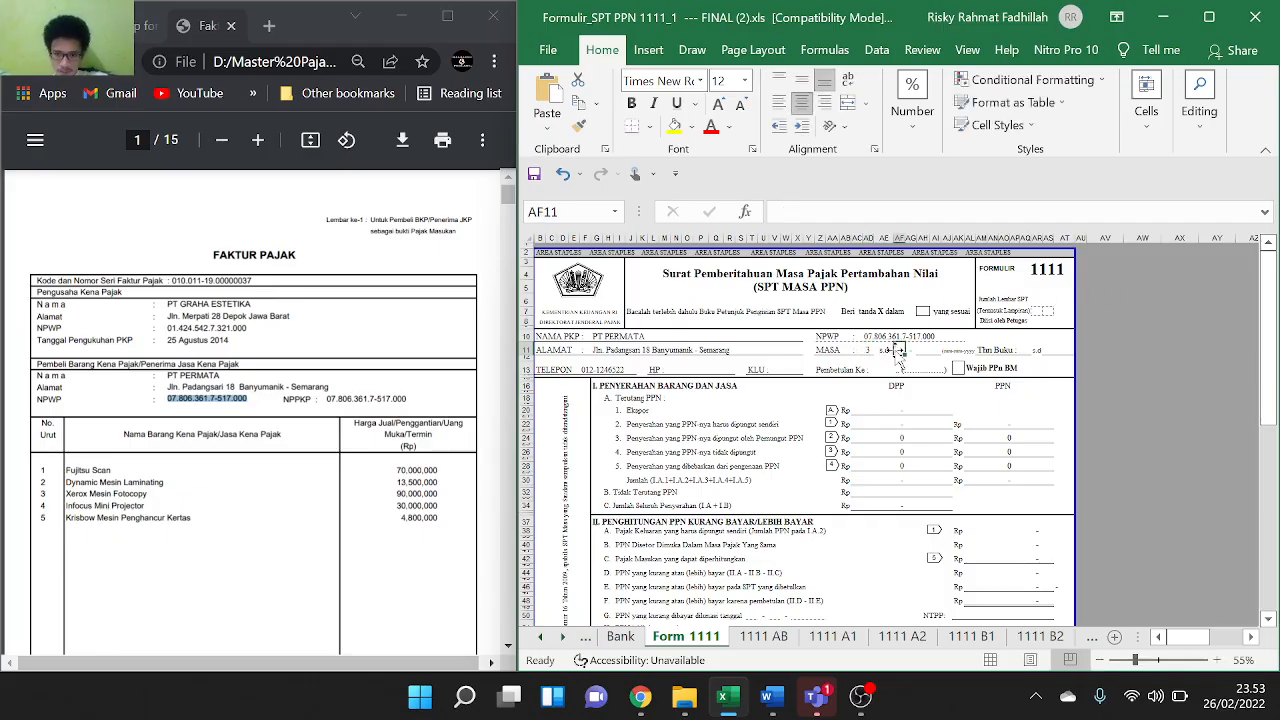
pyautogui.write('03')
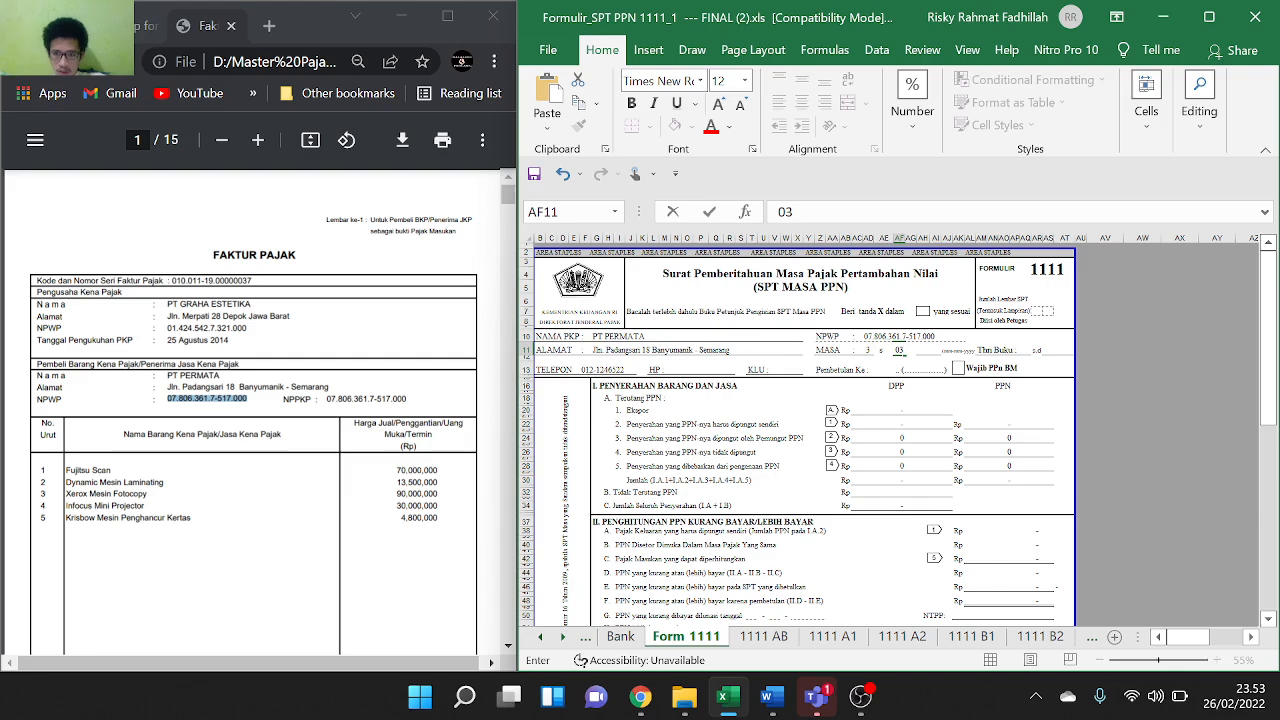
pyautogui.click(928, 350)
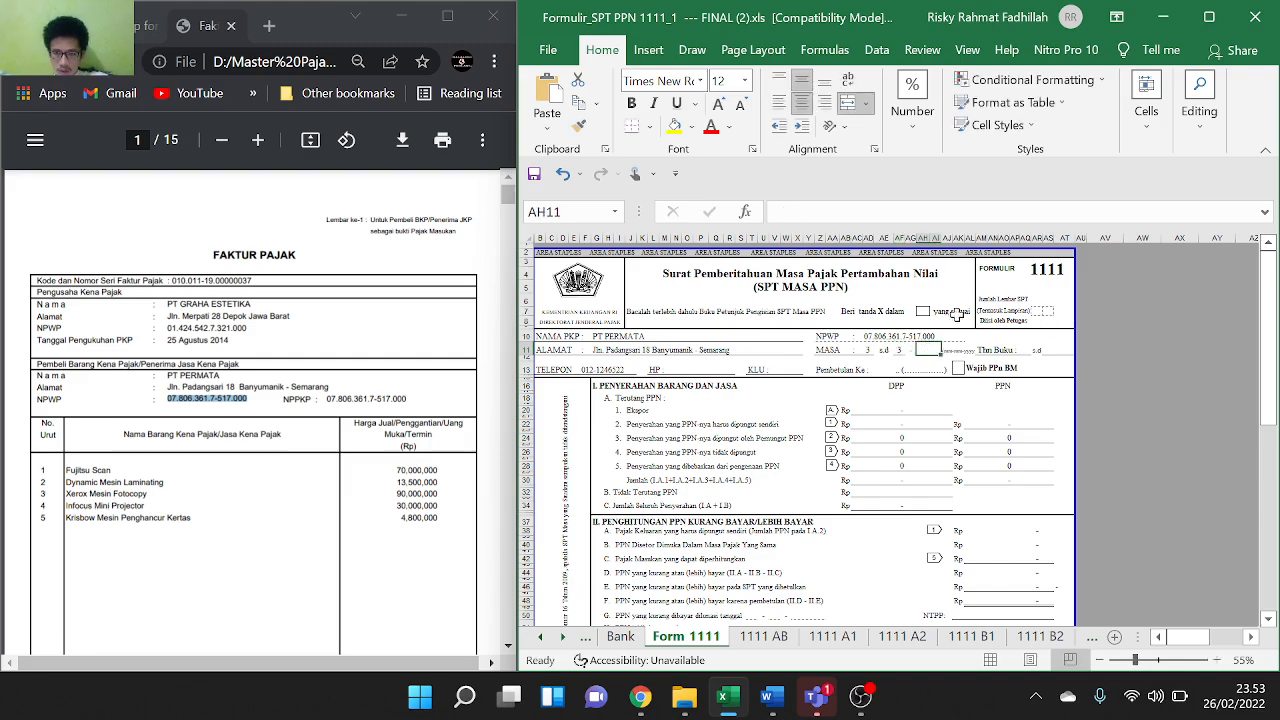
pyautogui.write('20')
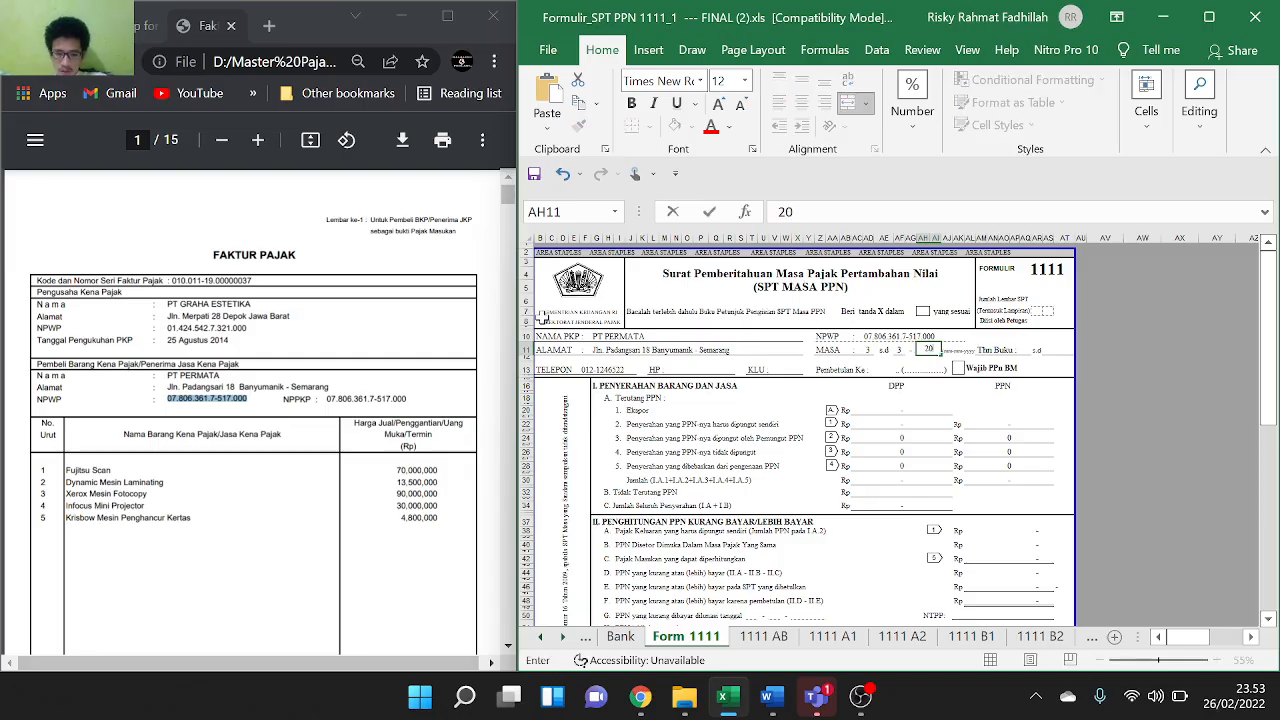
pyautogui.write('20')
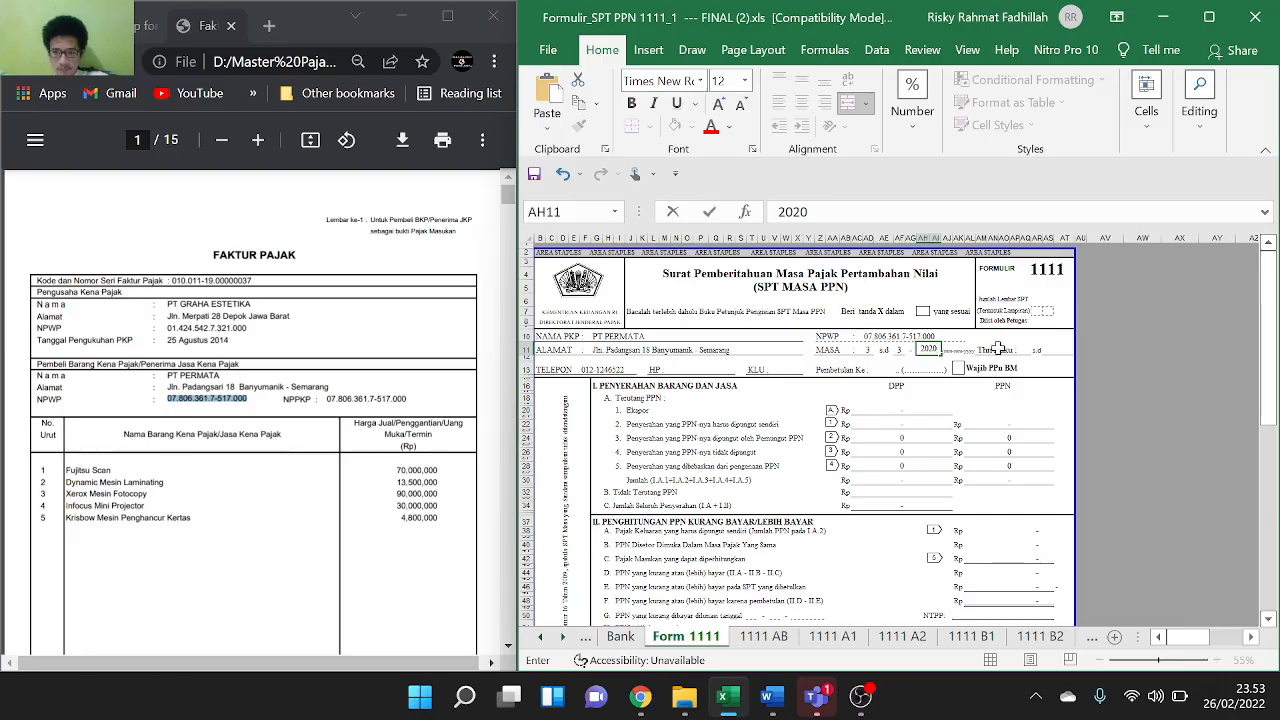
pyautogui.click(1029, 348)
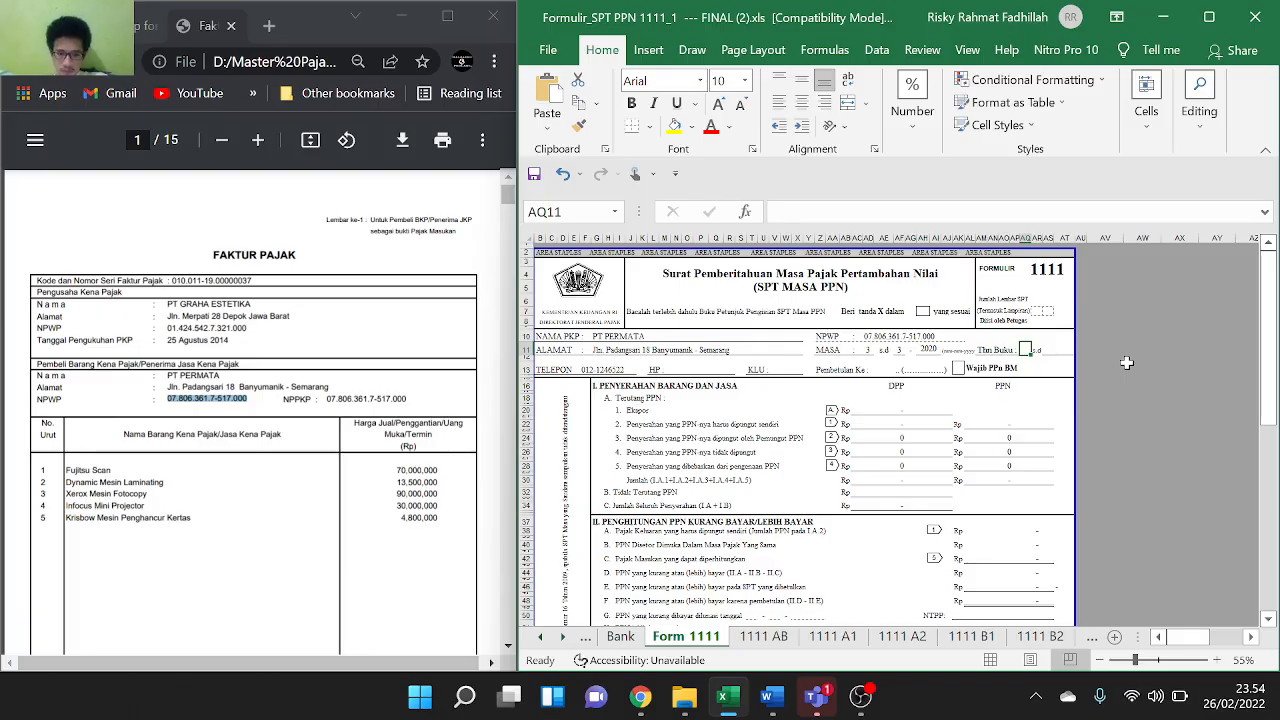
# Fill the Thn Buku boxes with 1 and 12
pyautogui.write('20')
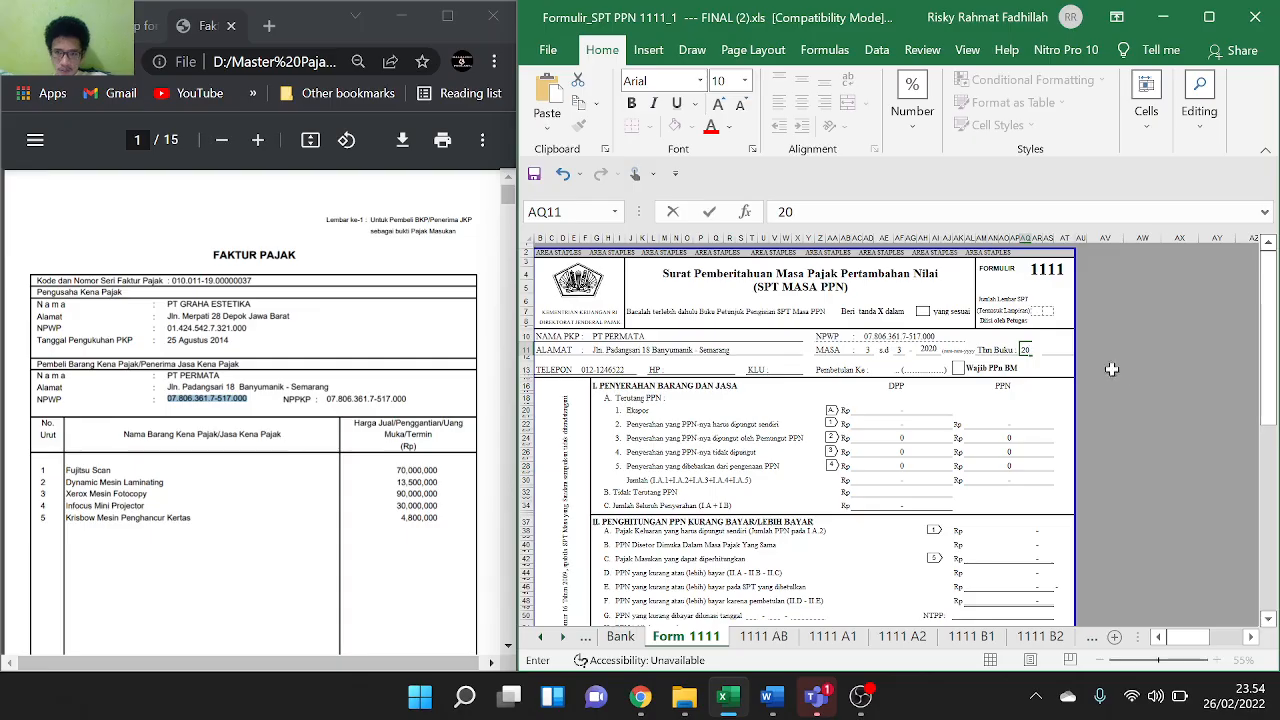
pyautogui.click(1047, 347)
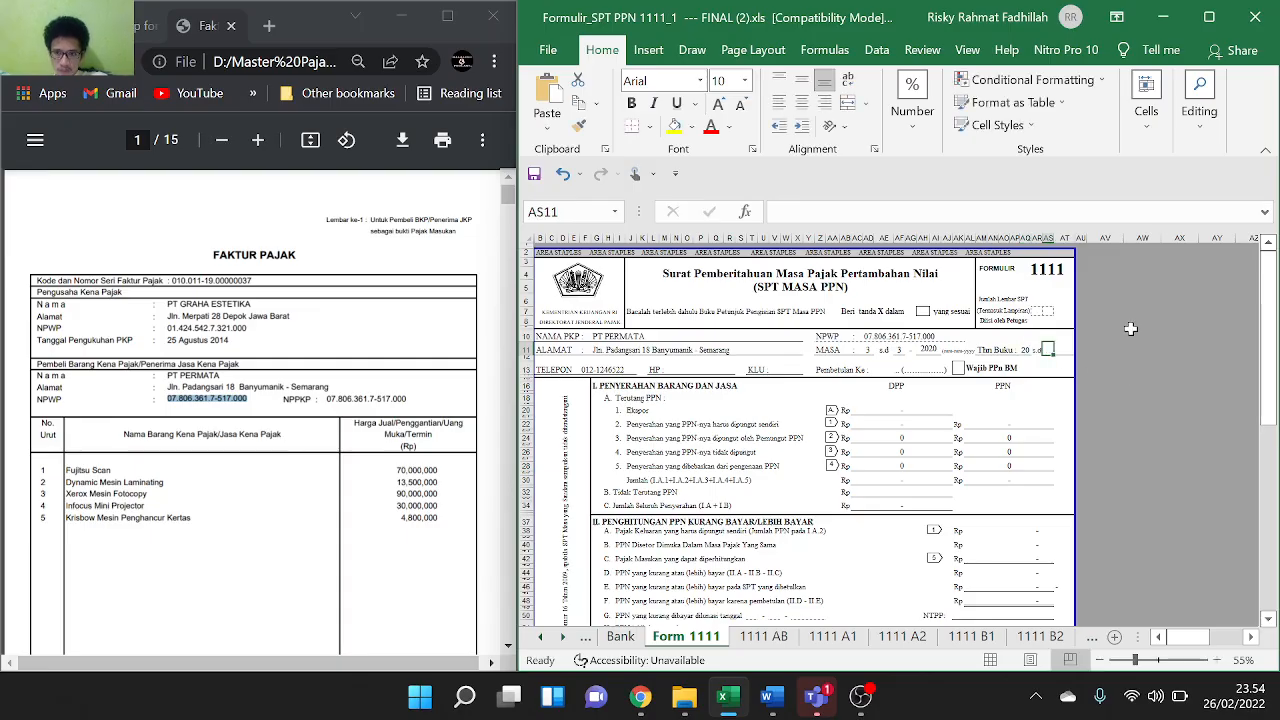
pyautogui.write('20')
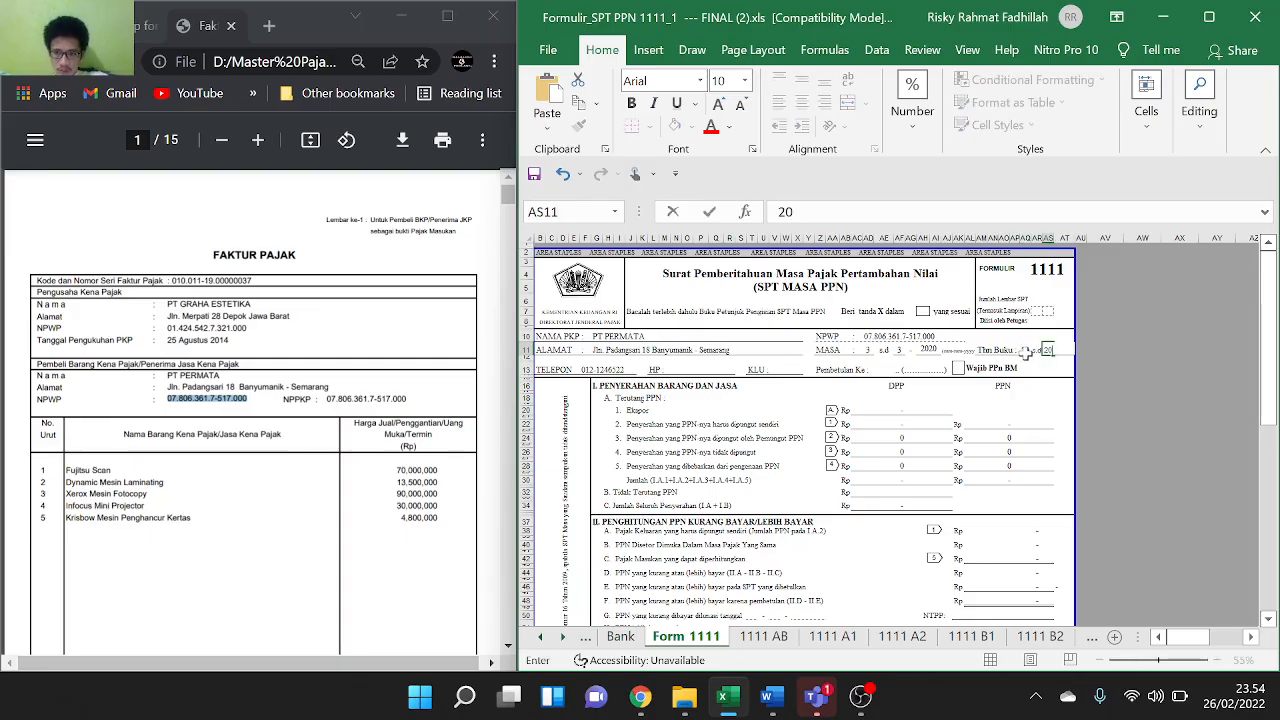
pyautogui.click(1027, 347)
pyautogui.write('1')
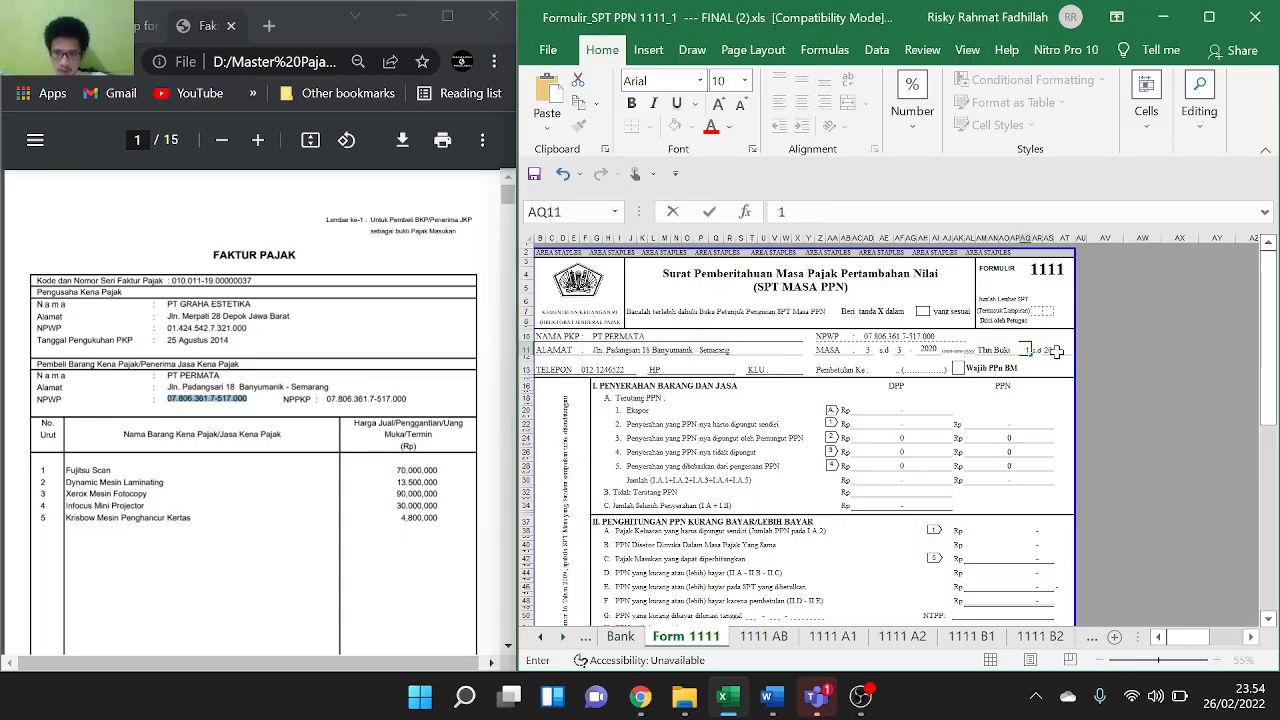
pyautogui.click(1052, 349)
pyautogui.click(1047, 349)
pyautogui.write('12')
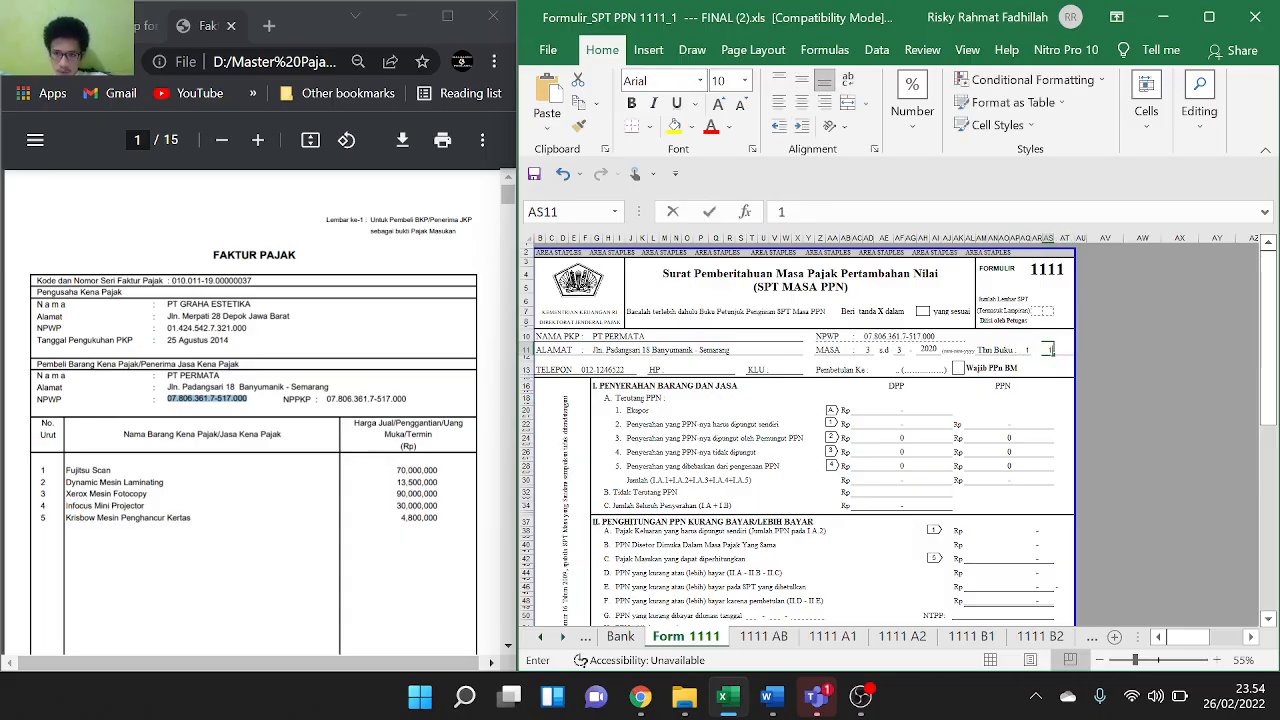
pyautogui.click(1078, 405)
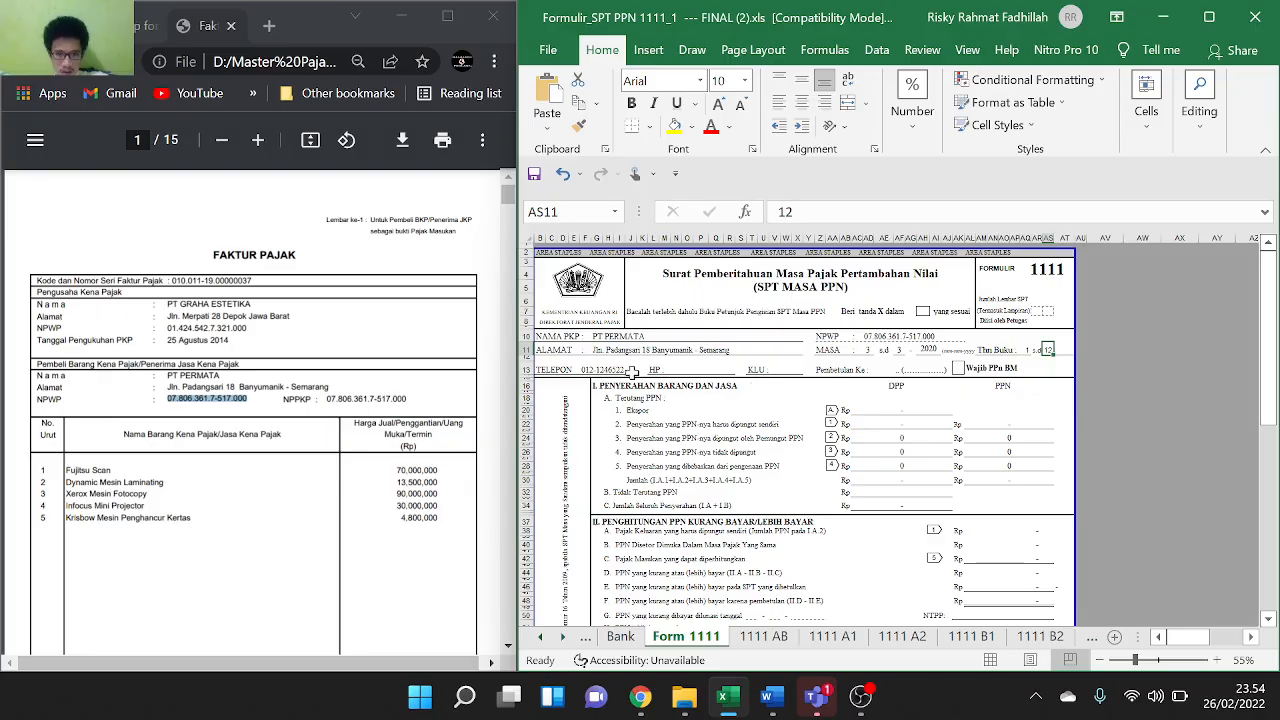
pyautogui.scroll(-3, 254, 412)
pyautogui.scroll(3, 254, 412)
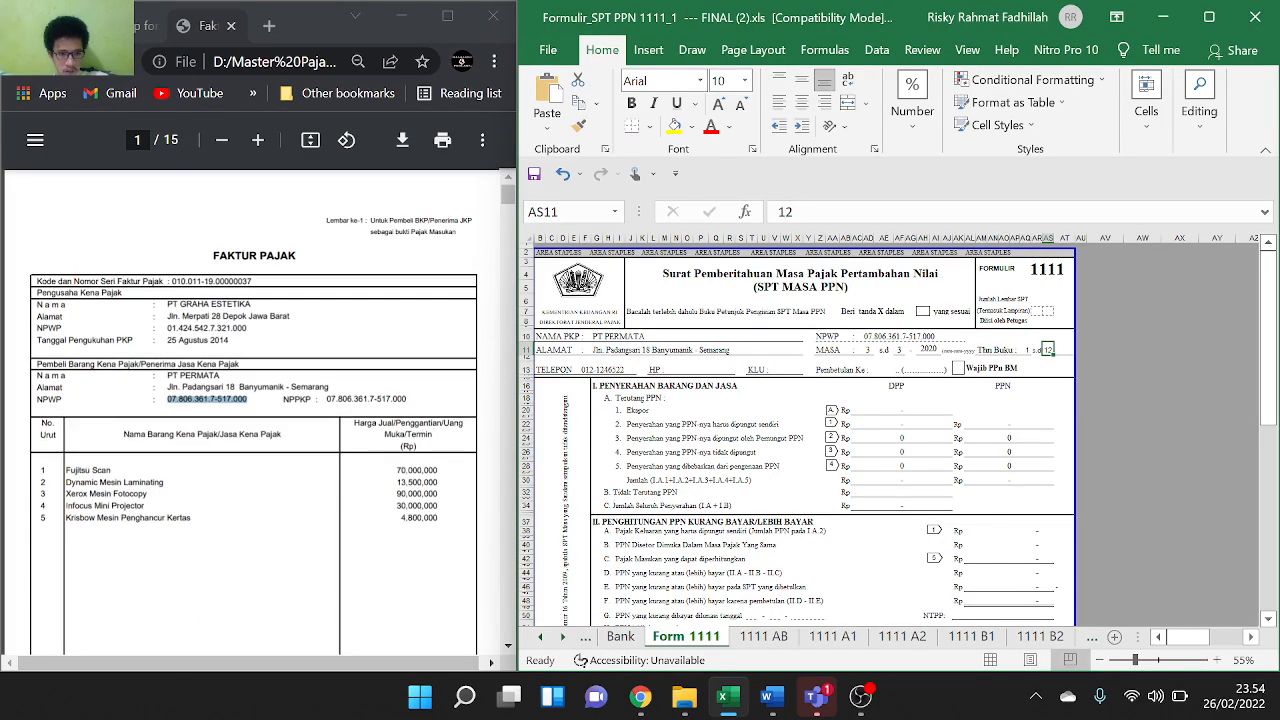
pyautogui.scroll(-3, 254, 412)
pyautogui.scroll(3, 254, 412)
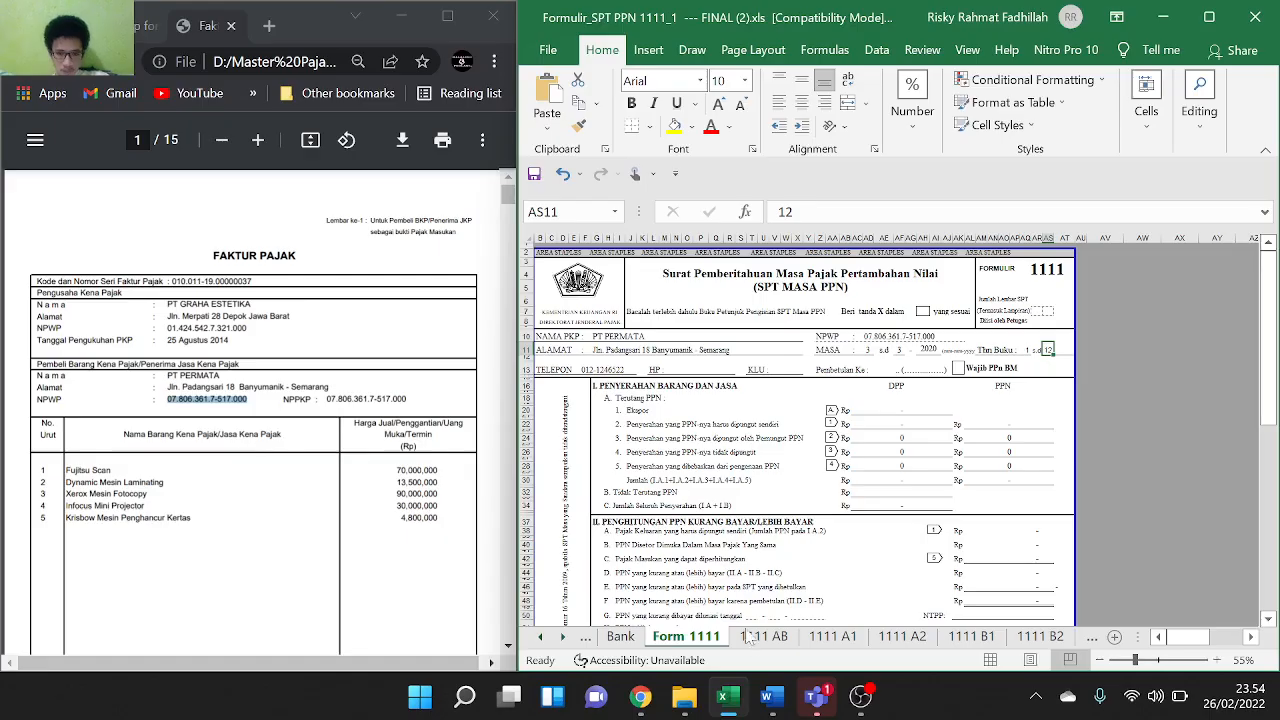
# Move through the 1111 A1 and B1 sheets to the 1111 B2 domestic input-tax list
pyautogui.click(830, 638)
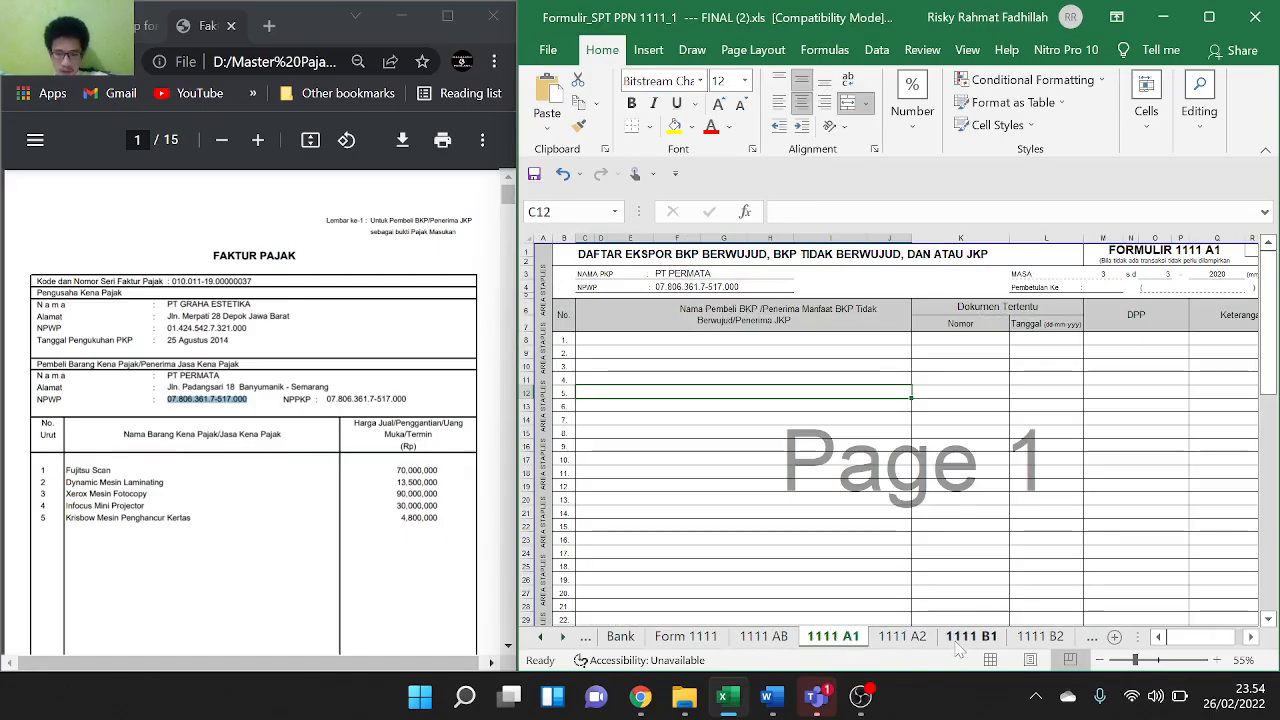
pyautogui.scroll(-1, 276, 308)
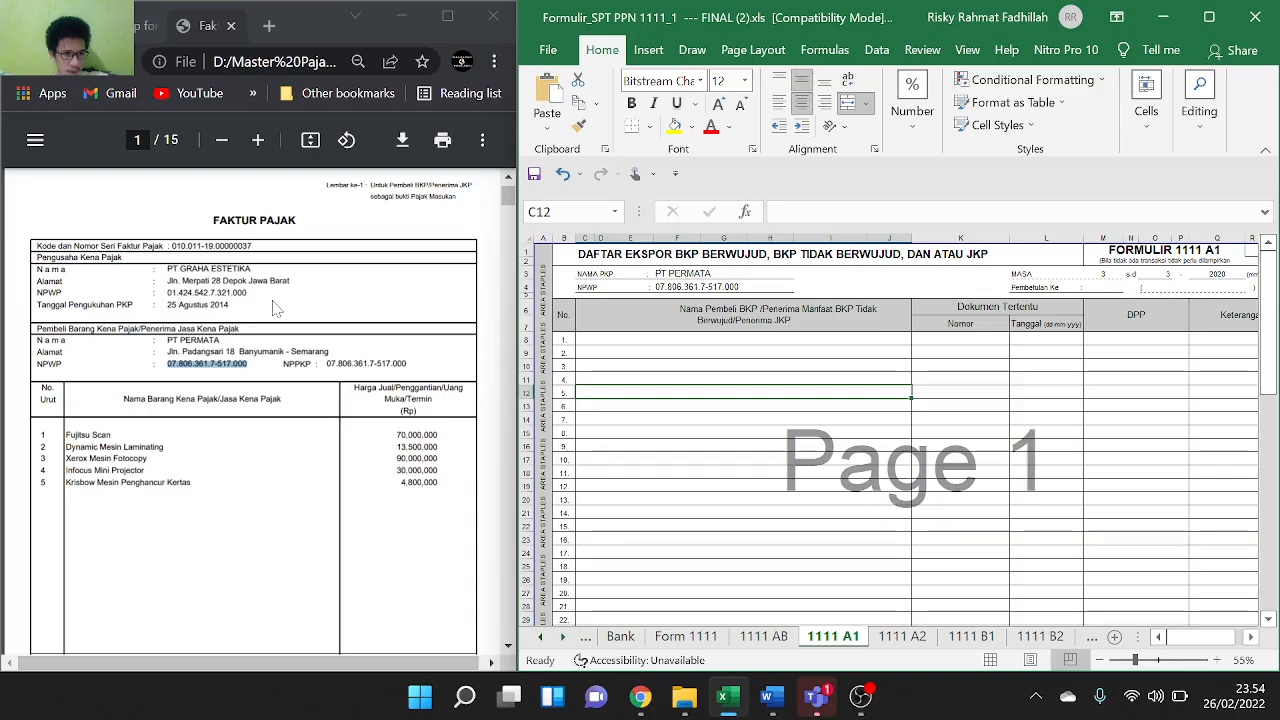
pyautogui.click(968, 637)
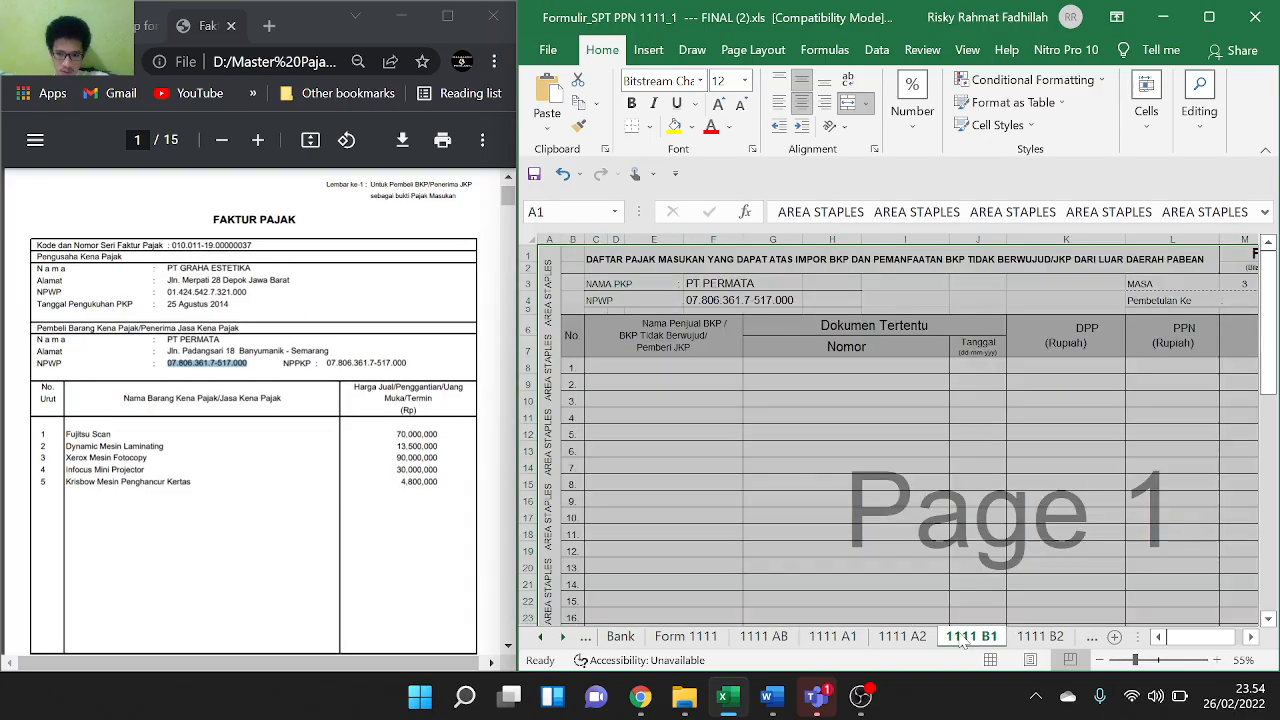
pyautogui.click(1034, 638)
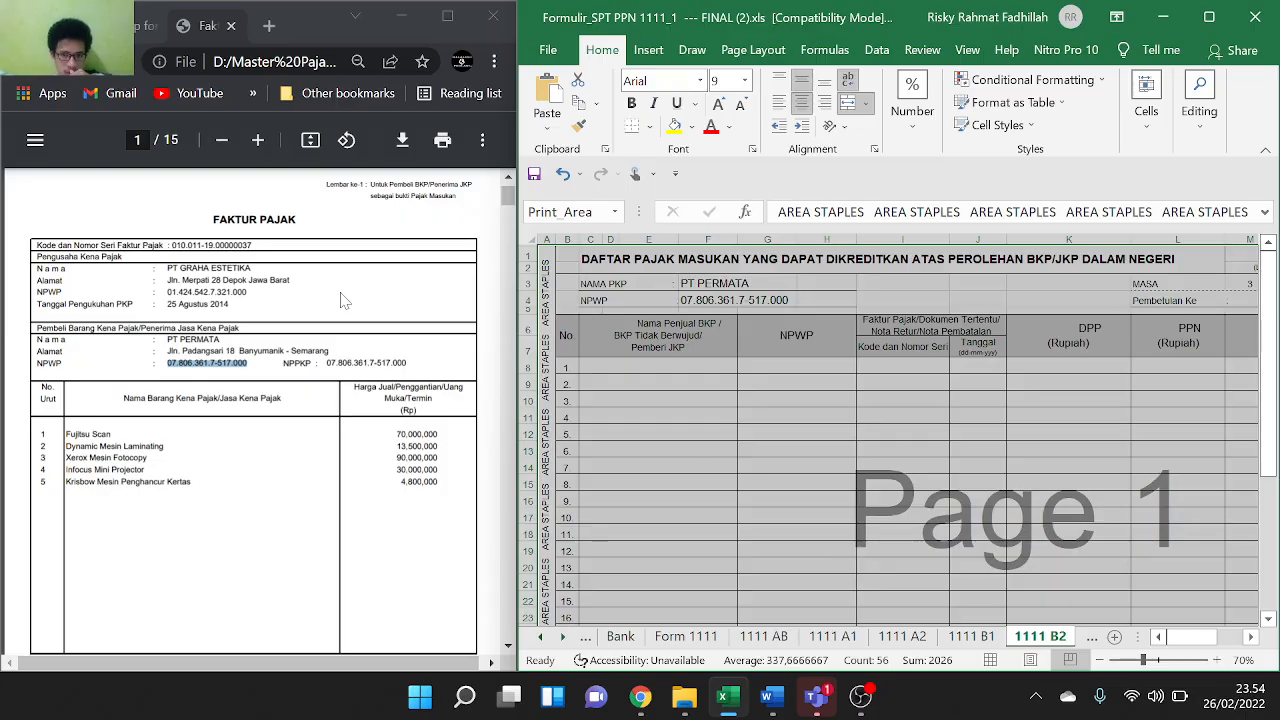
# Paste seller PT GRAHA ESTETIKA into C8 and the seller's NPWP into G8
pyautogui.moveTo(252, 268); pyautogui.dragTo(168, 268)
pyautogui.hotkey('ctrl', 'c')
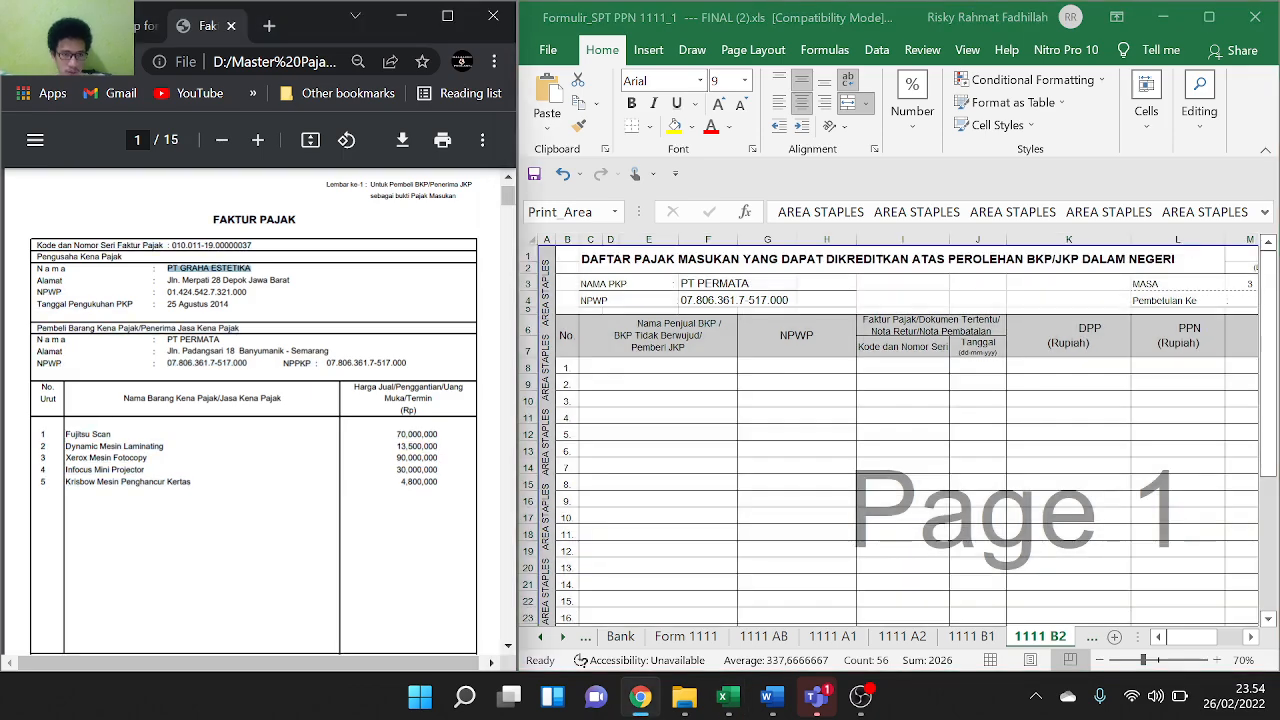
pyautogui.doubleClick(643, 368)
pyautogui.hotkey('ctrl', 'v')
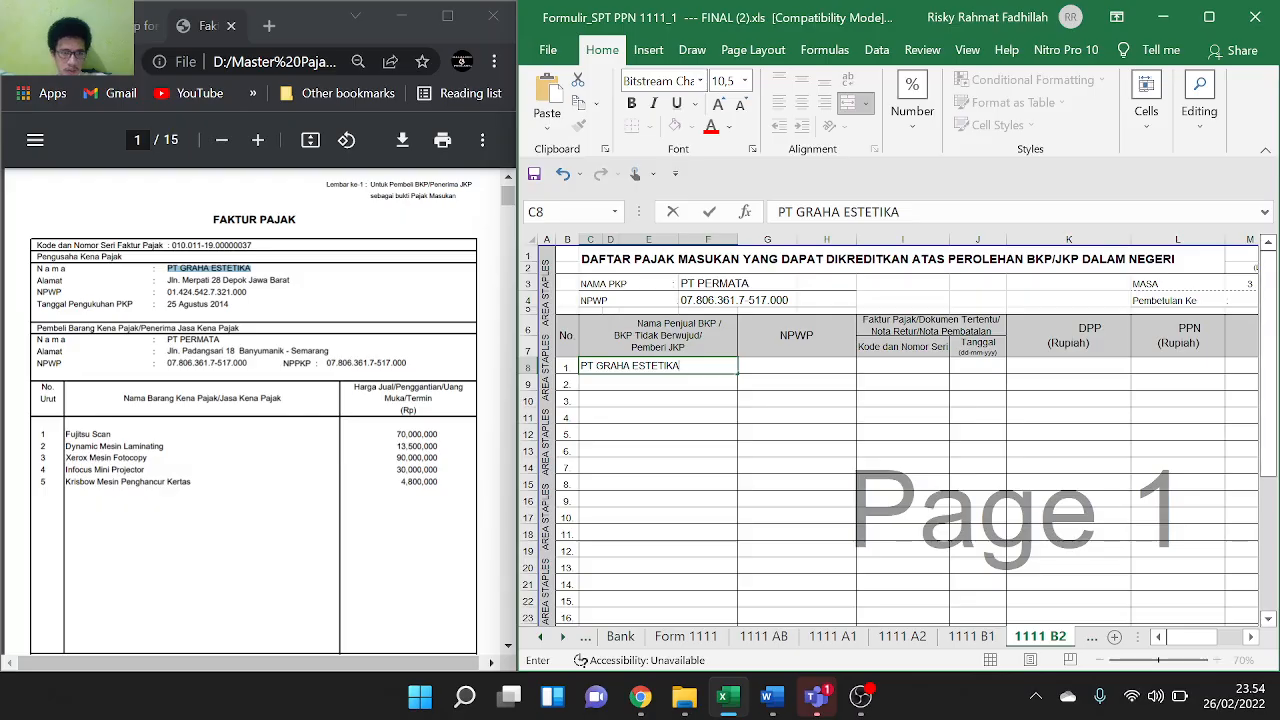
pyautogui.moveTo(247, 292); pyautogui.dragTo(172, 292)
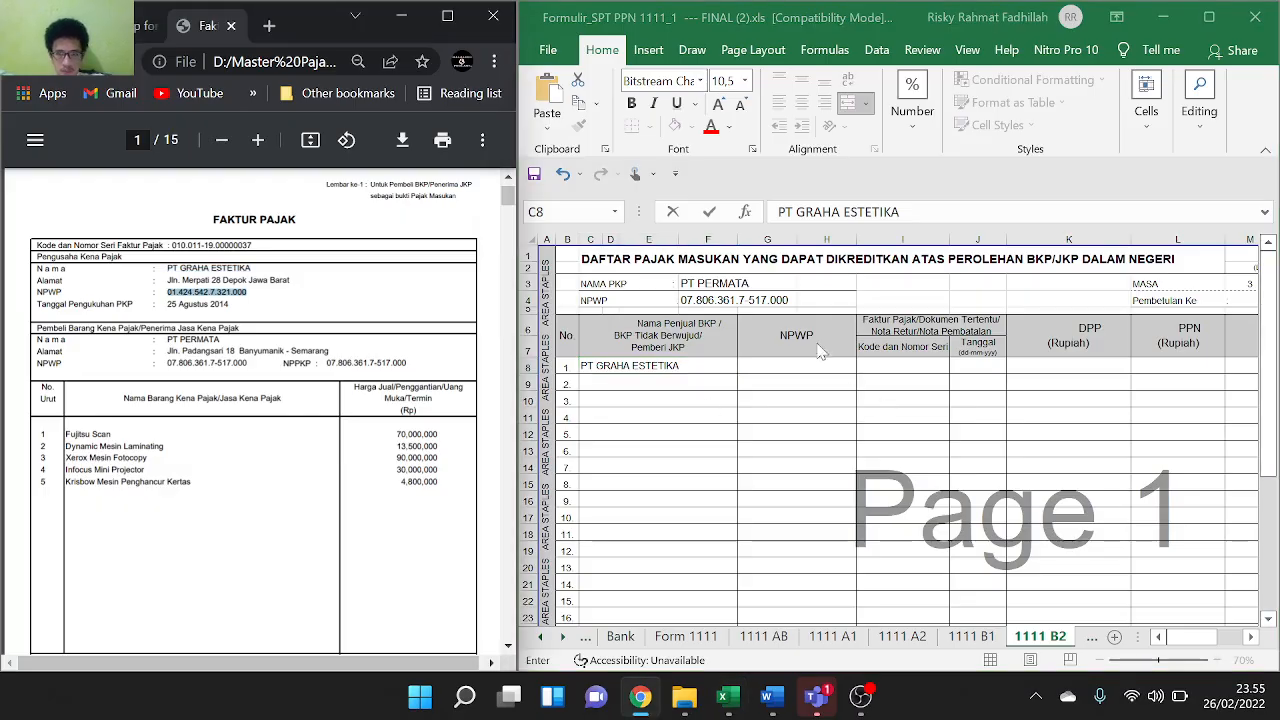
pyautogui.click(805, 355)
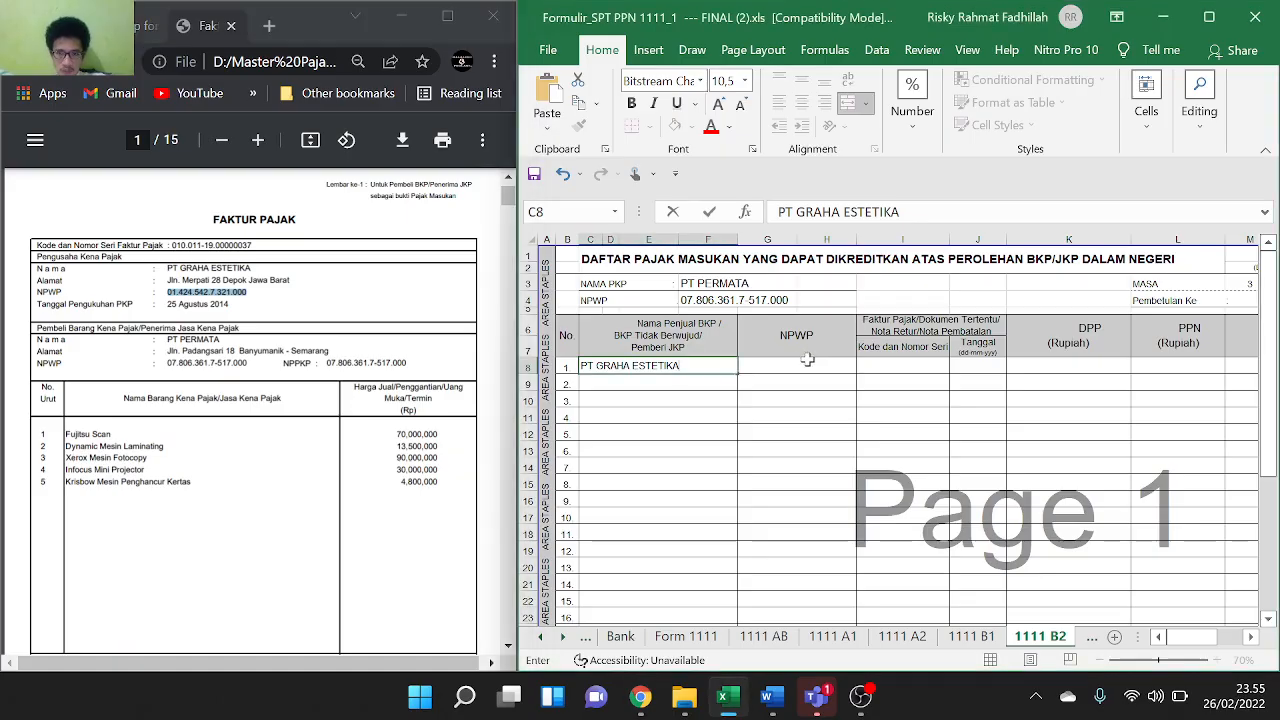
pyautogui.doubleClick(807, 359)
pyautogui.doubleClick(809, 364)
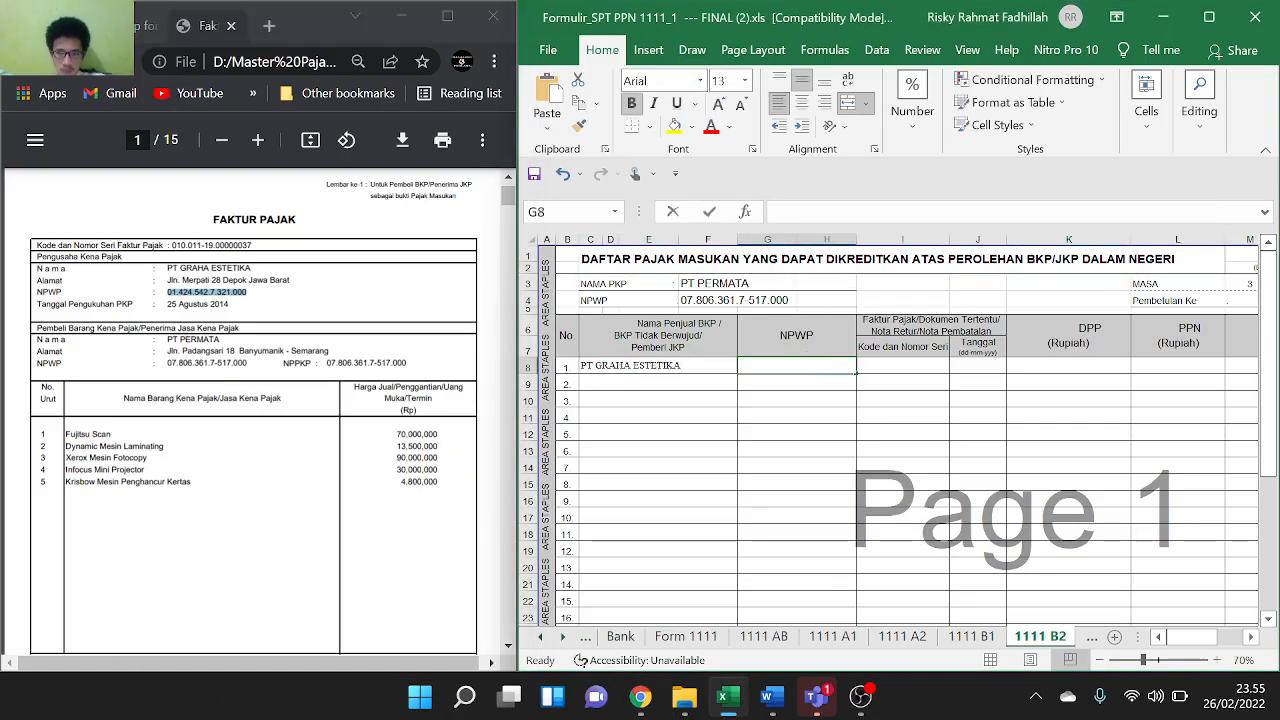
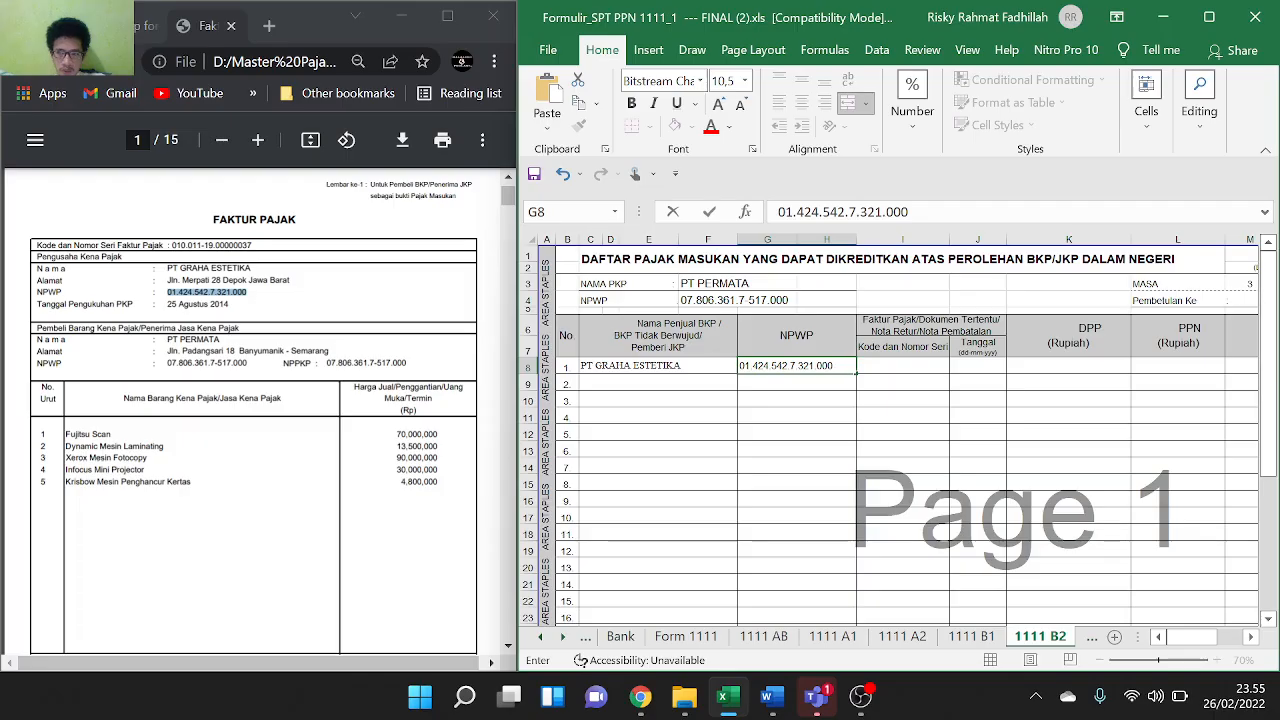
pyautogui.hscroll(3, 985, 372)
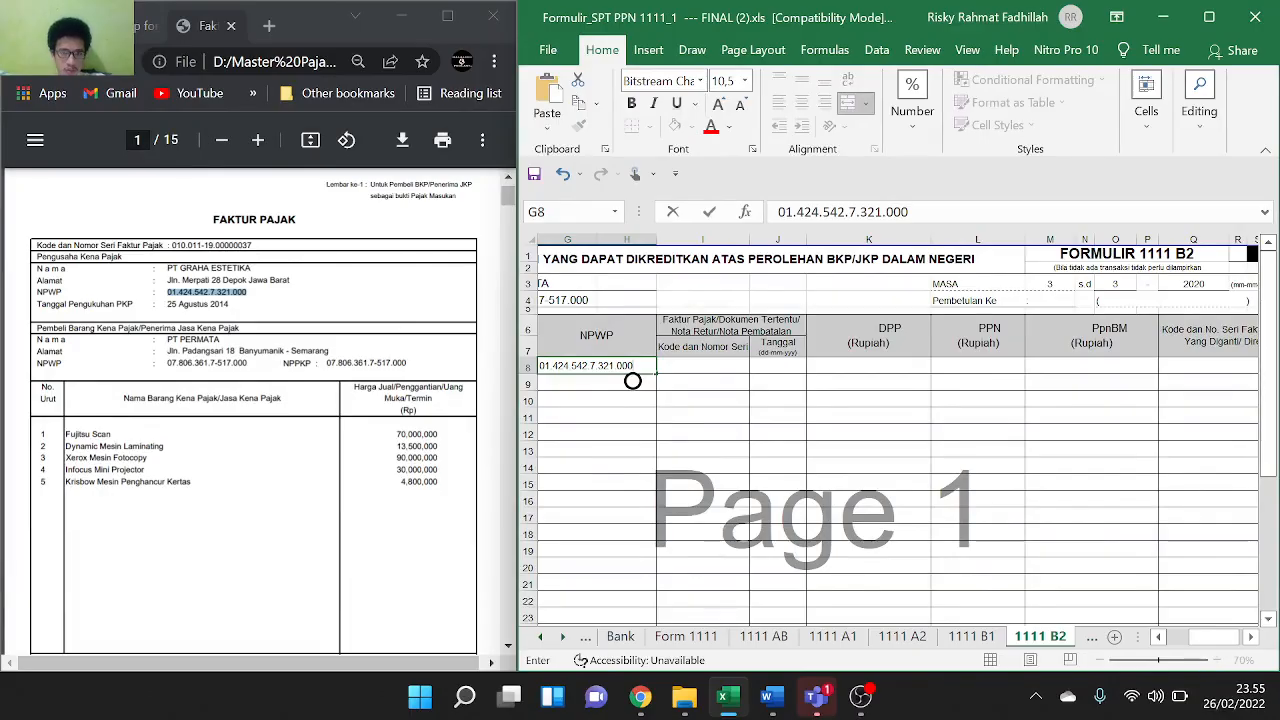
# Paste the tax invoice's serial number from the PDF into cell I8
pyautogui.moveTo(168, 245); pyautogui.dragTo(252, 245)
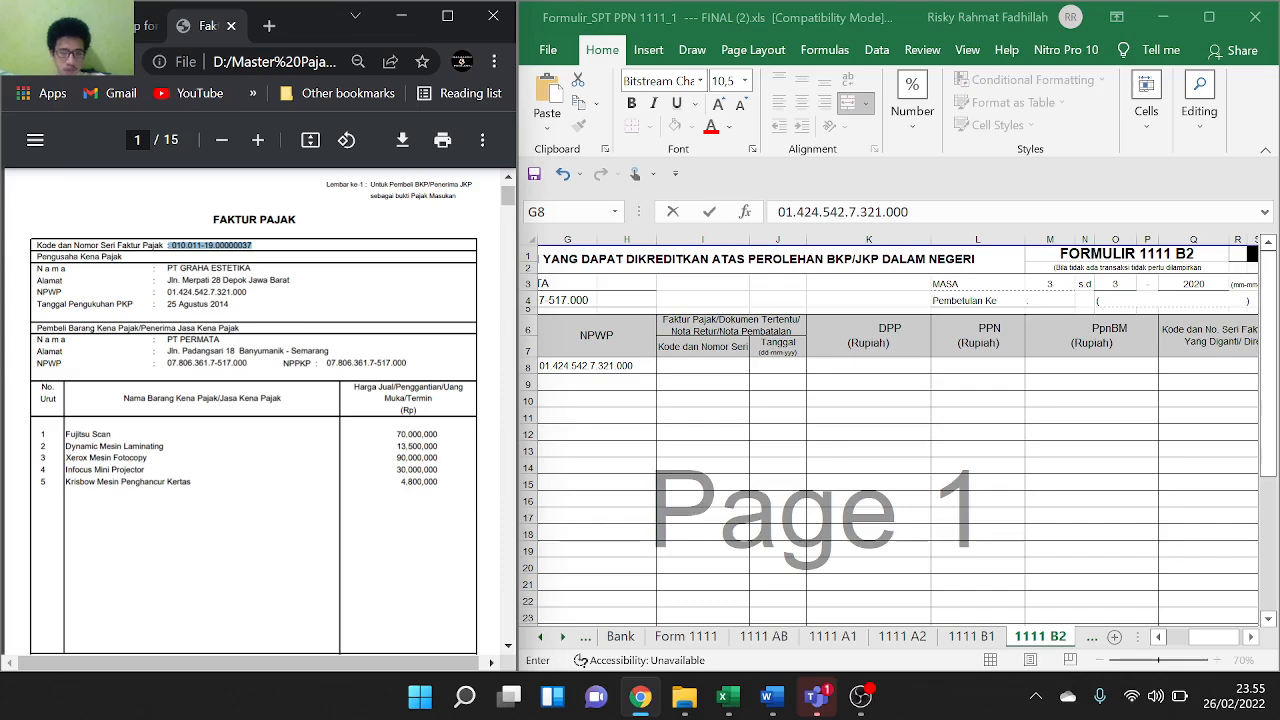
pyautogui.click(704, 368)
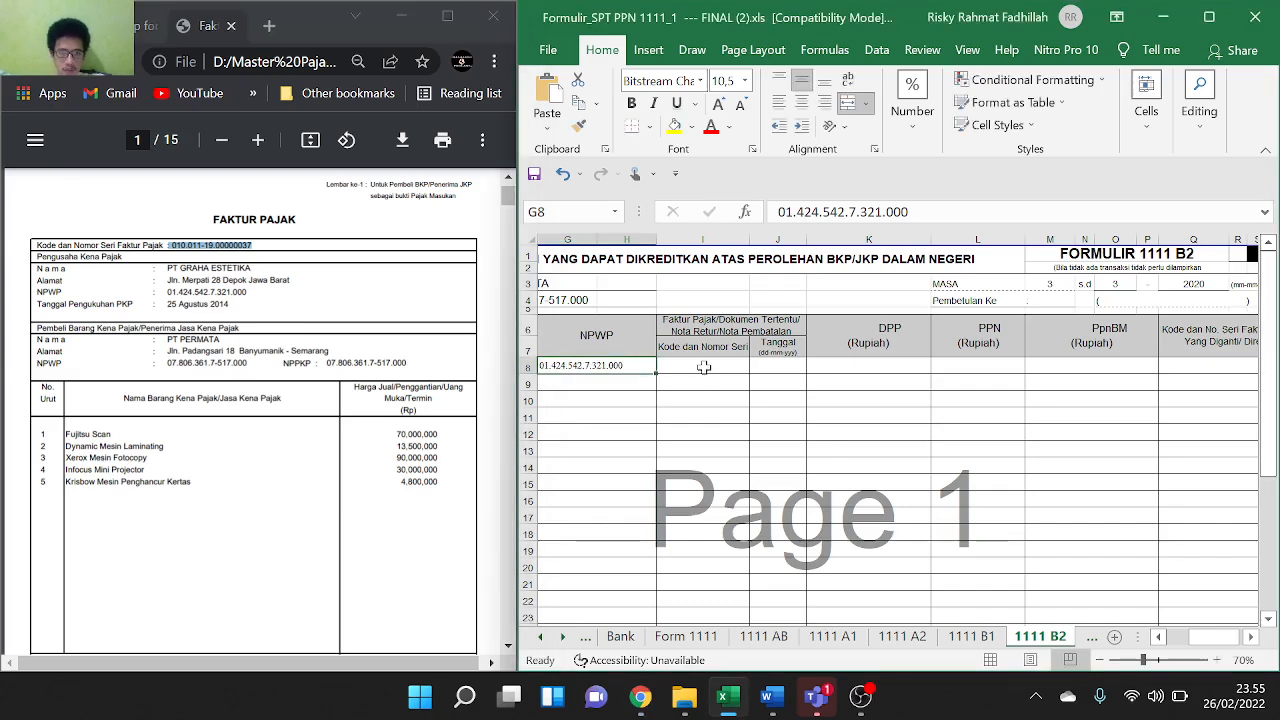
pyautogui.write(': 010.011-19.00000037')
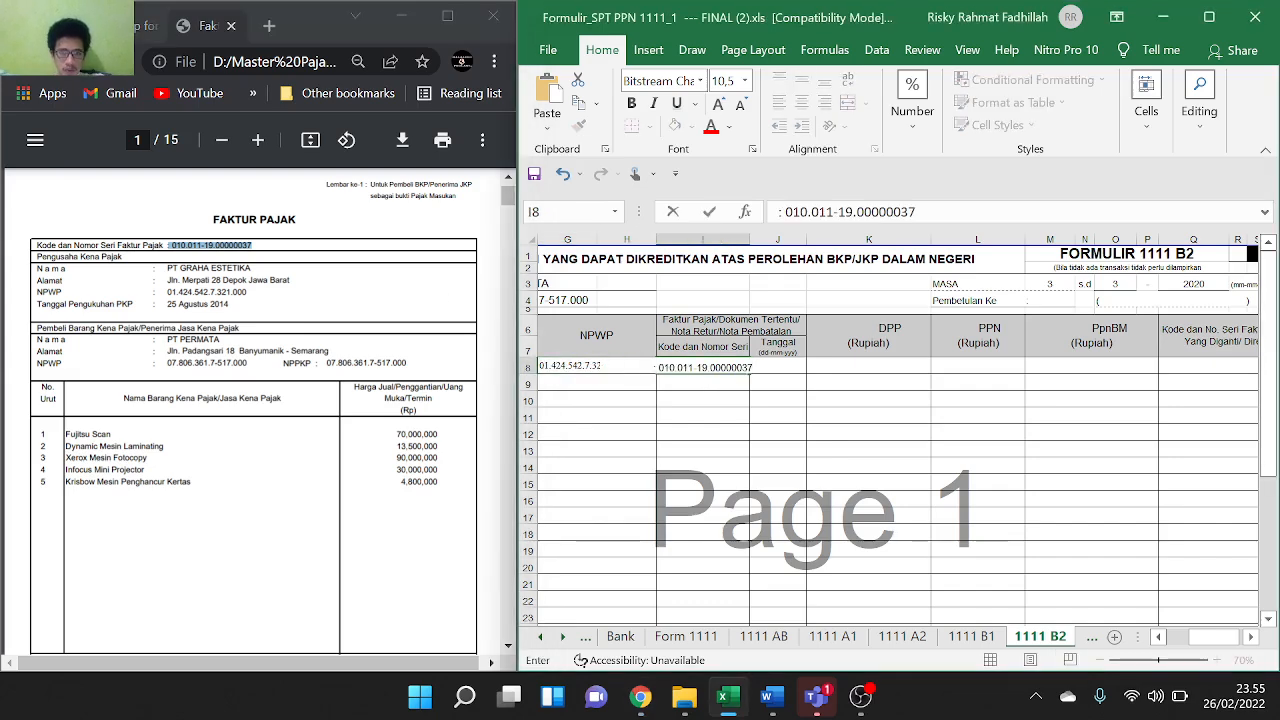
pyautogui.scroll(-3, 400, 510)
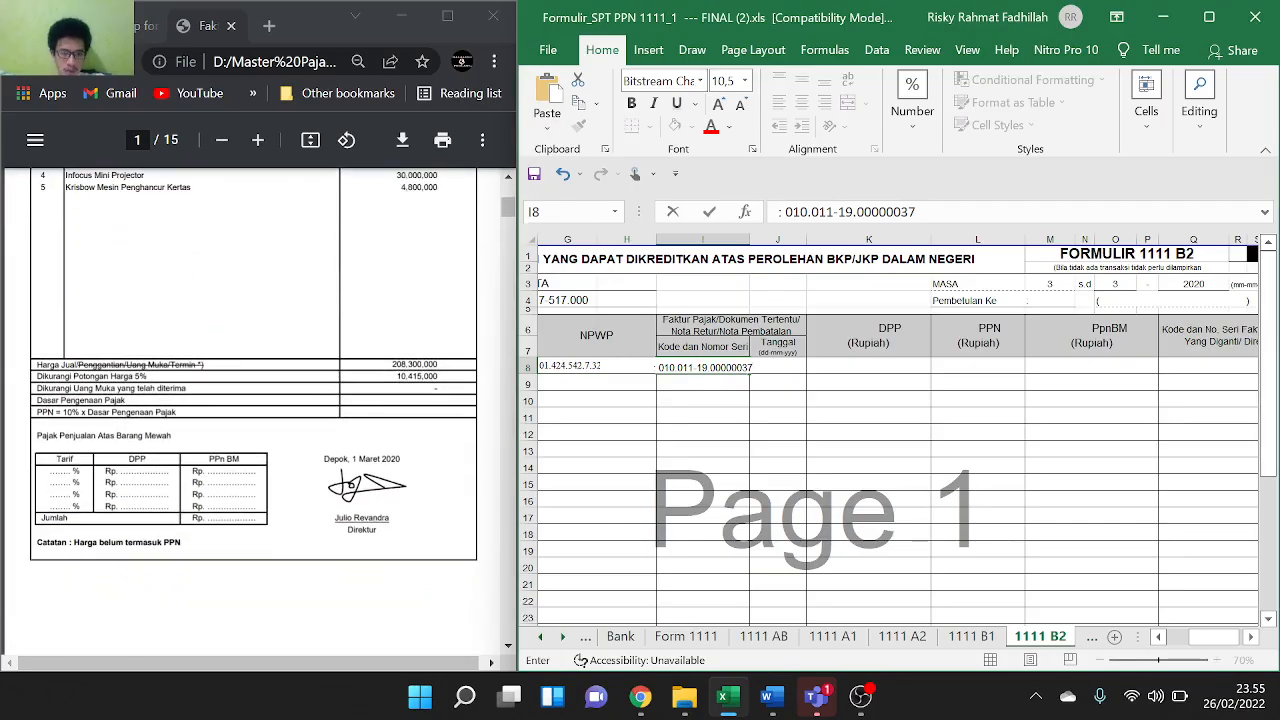
# Enter the invoice date, 1 Maret 2020, into cell J8
pyautogui.moveTo(352, 459); pyautogui.dragTo(400, 459)
pyautogui.hotkey('ctrl', 'c')
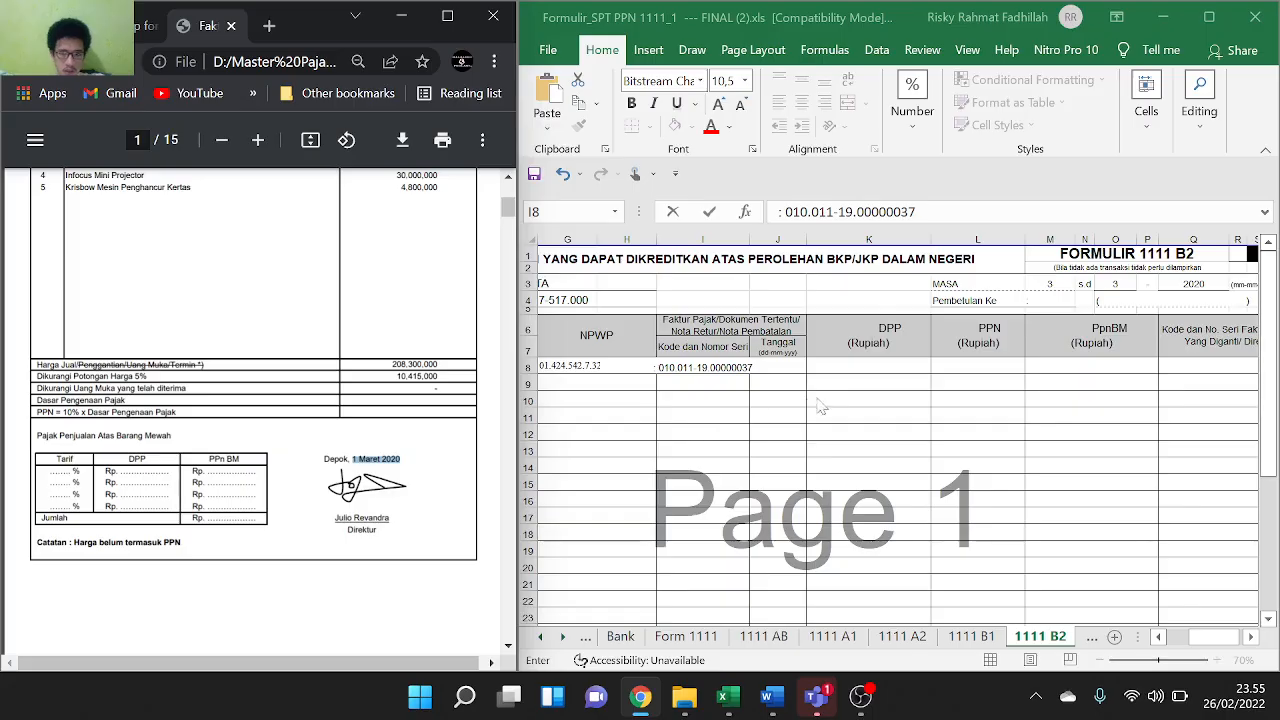
pyautogui.click(735, 368)
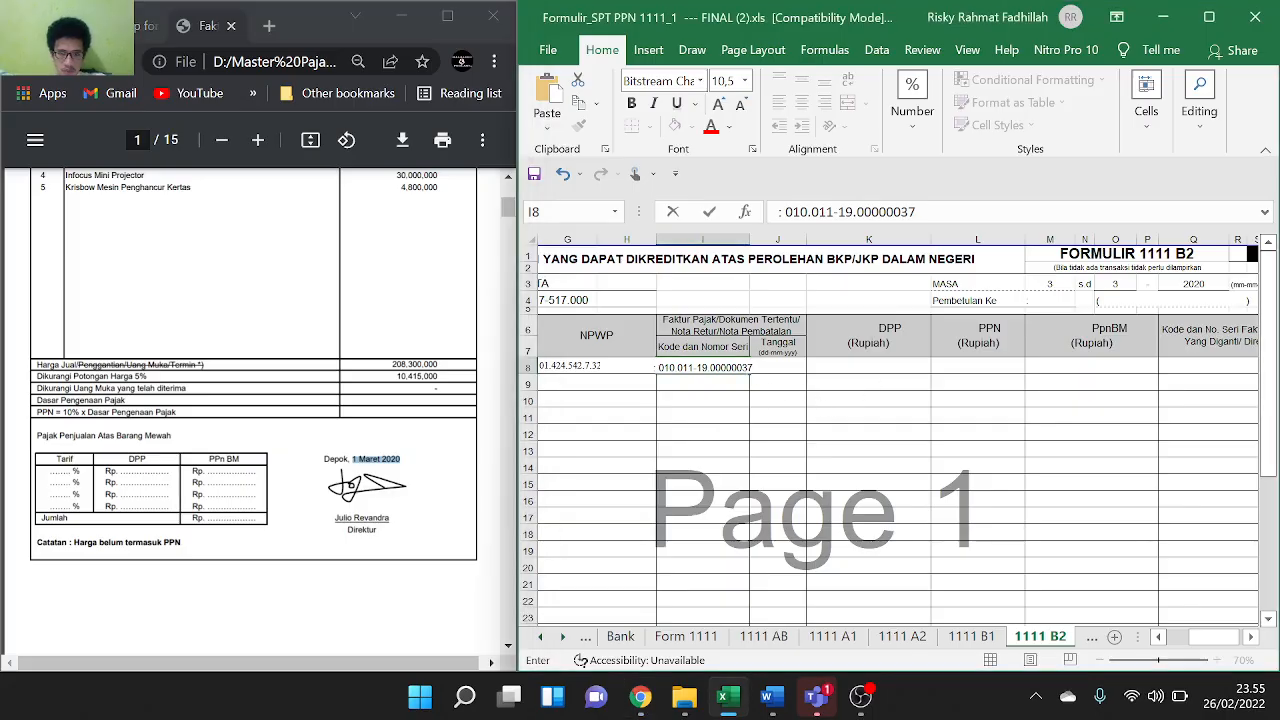
pyautogui.doubleClick(735, 368)
pyautogui.click(821, 415)
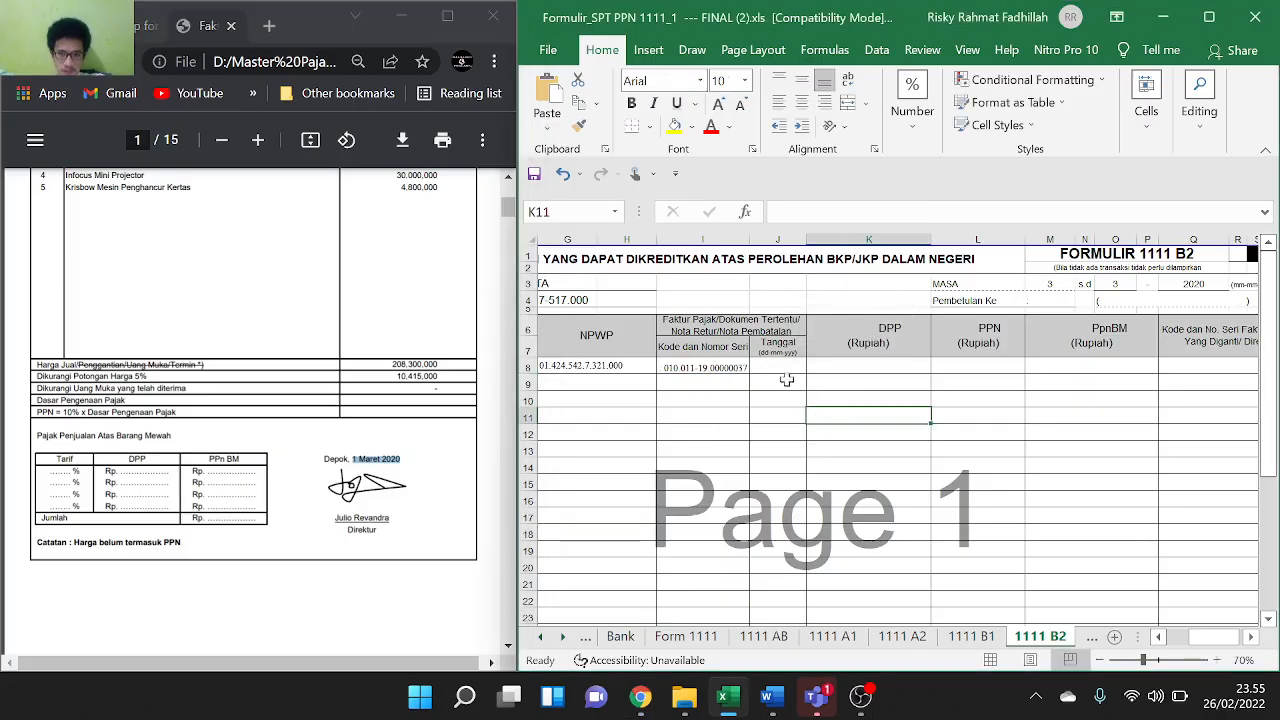
pyautogui.click(784, 368)
pyautogui.doubleClick(784, 368)
pyautogui.hotkey('ctrl', 'v')
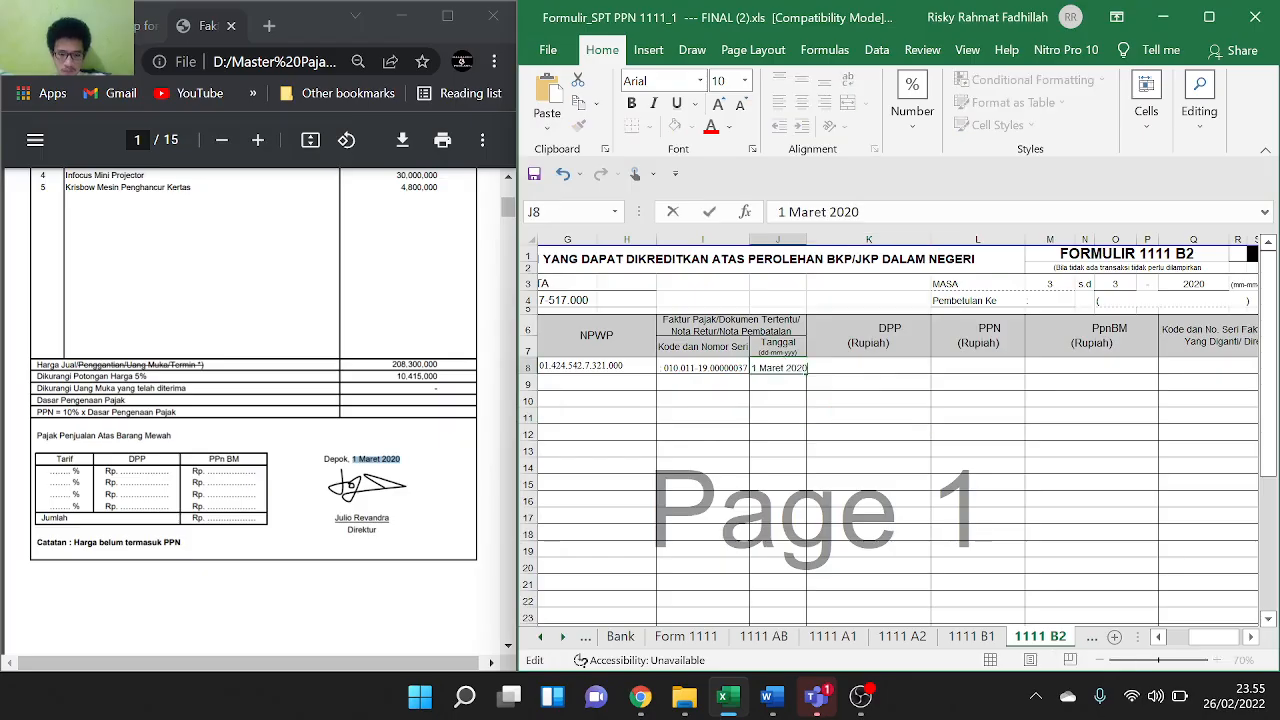
pyautogui.click(862, 402)
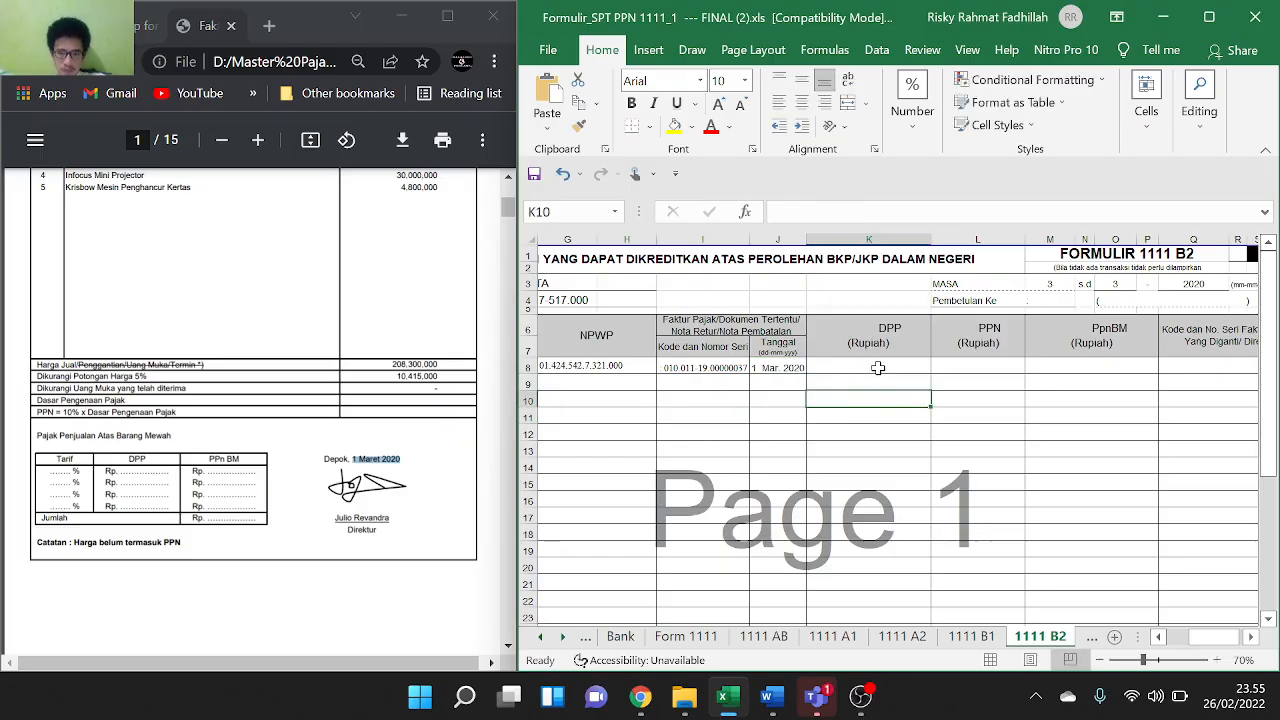
# Enter DPP in K8 as 208.300.000 minus 10.415.000, accepting Excel's formula correction
pyautogui.click(872, 367)
pyautogui.doubleClick(872, 367)
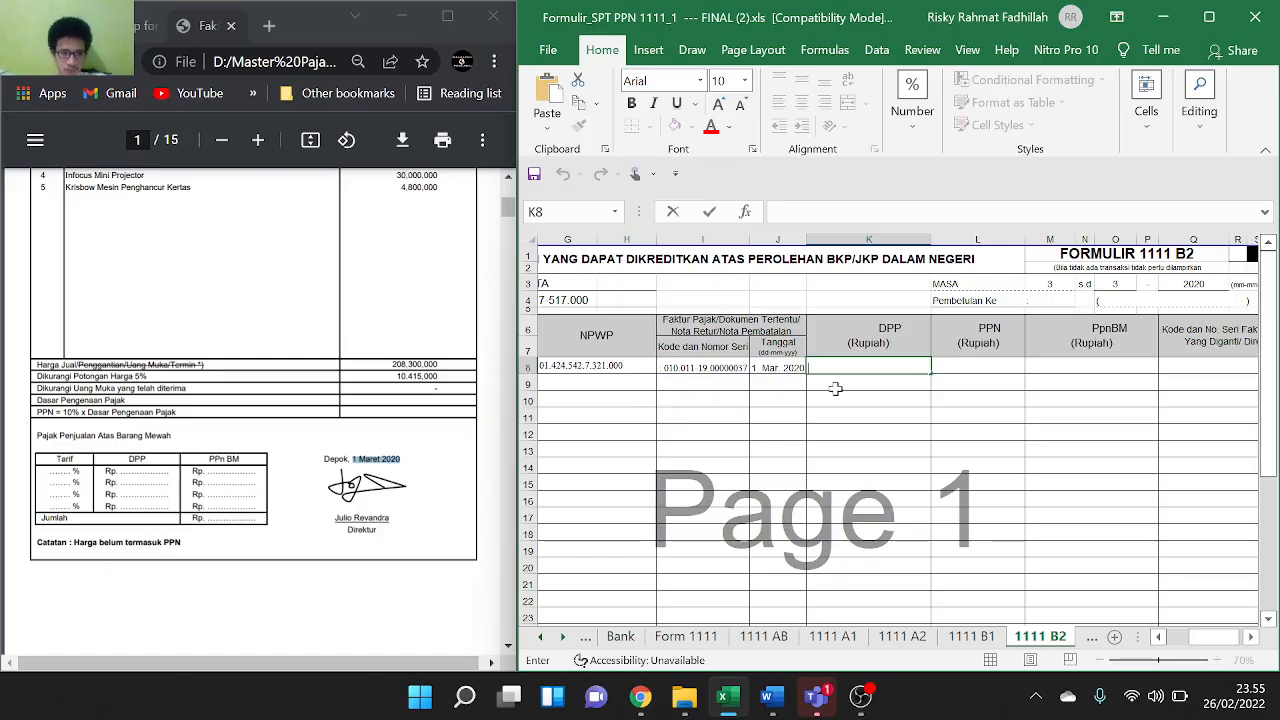
pyautogui.write('=')
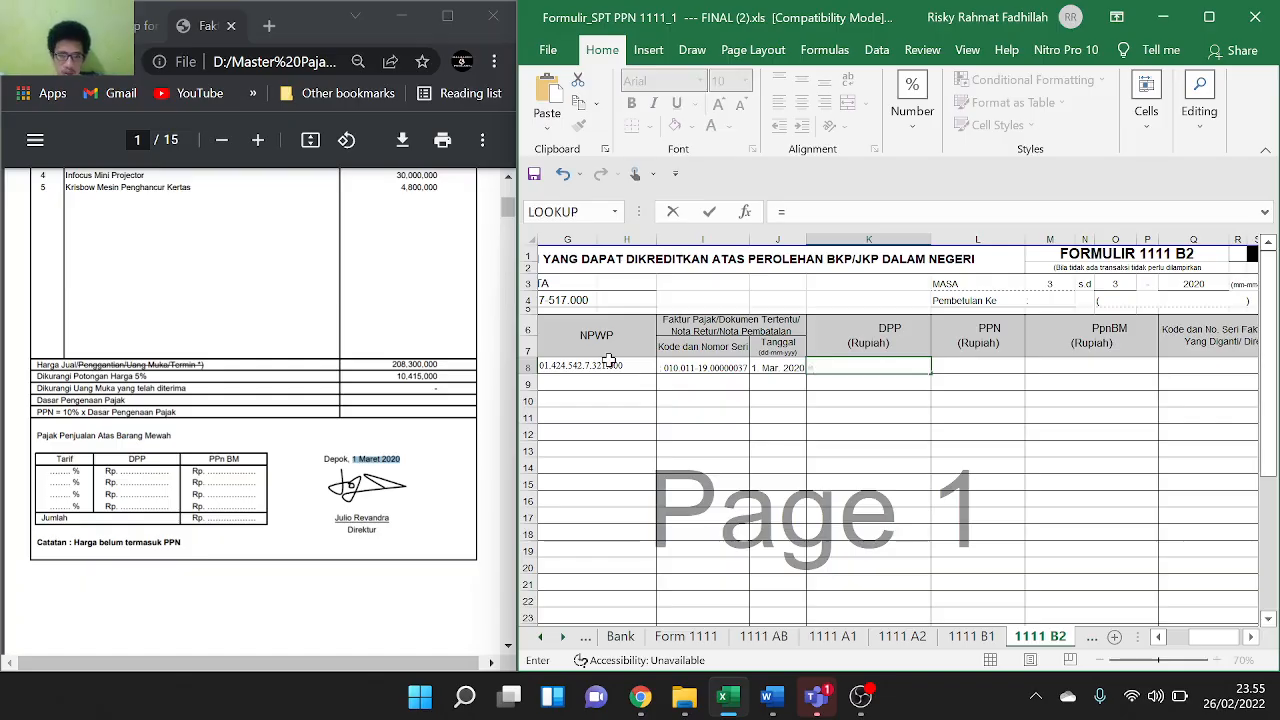
pyautogui.write('20')
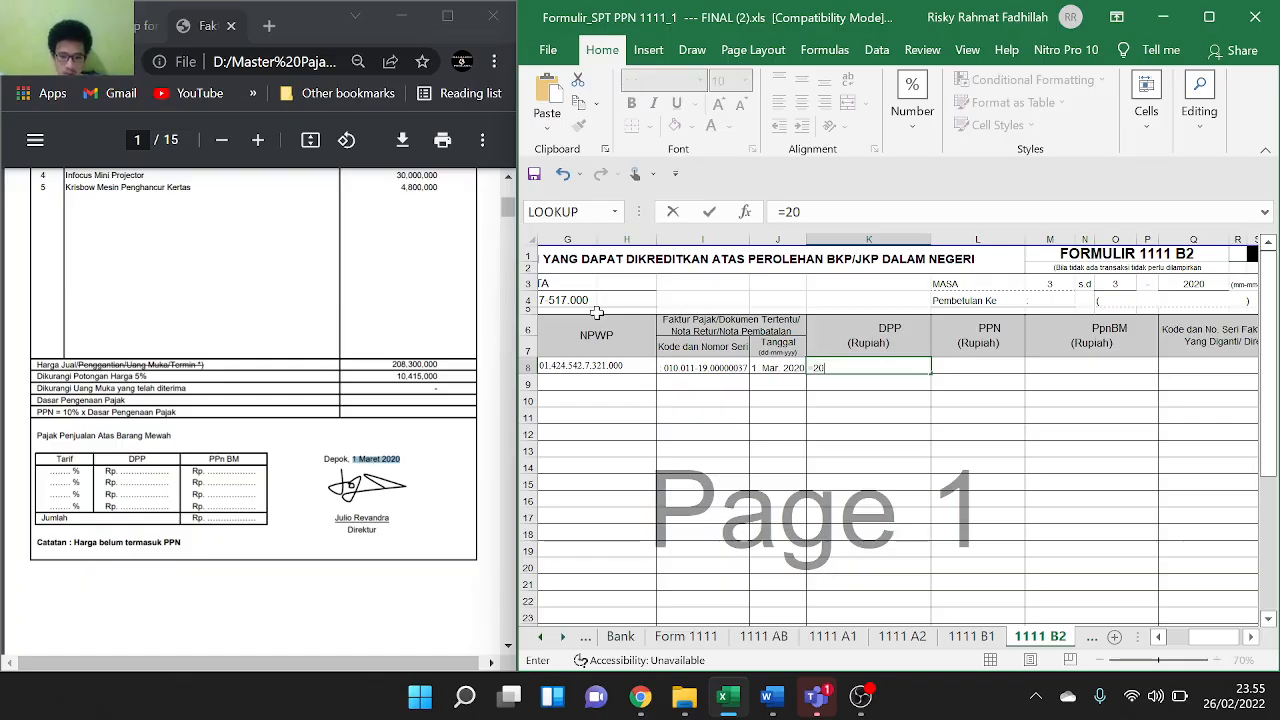
pyautogui.write('8.')
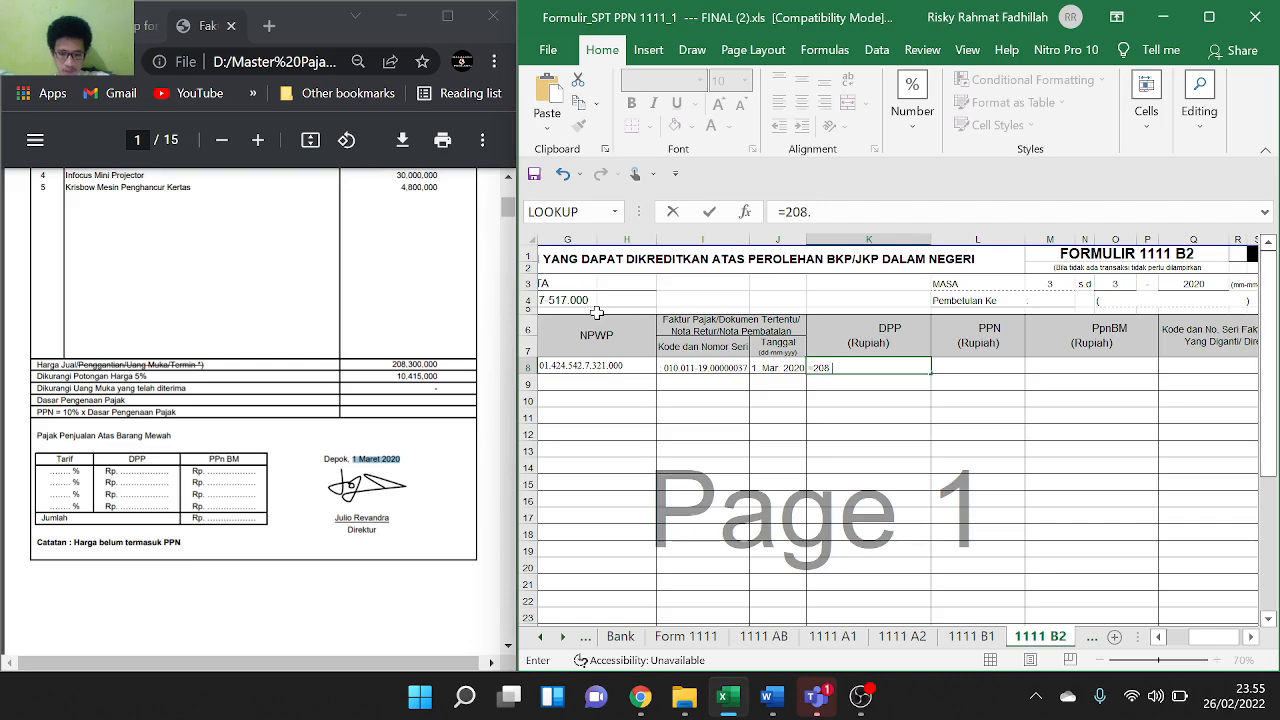
pyautogui.write('300.000-10.415')
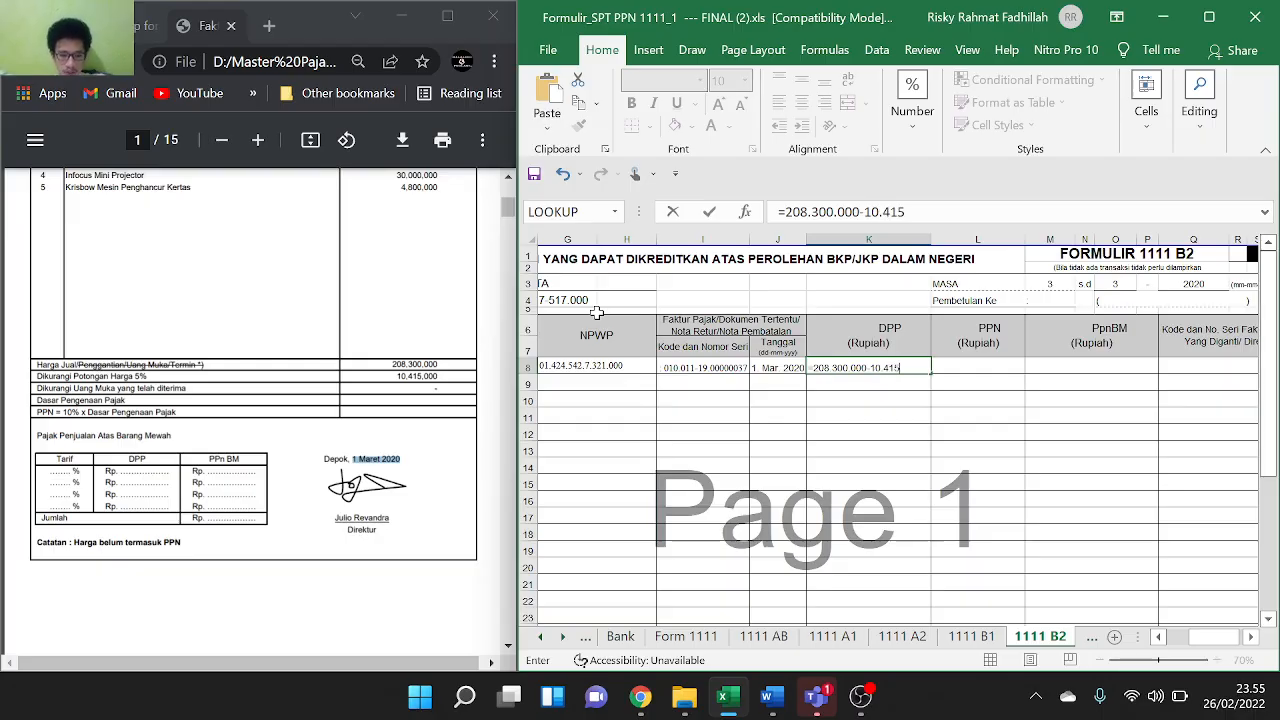
pyautogui.write('.000')
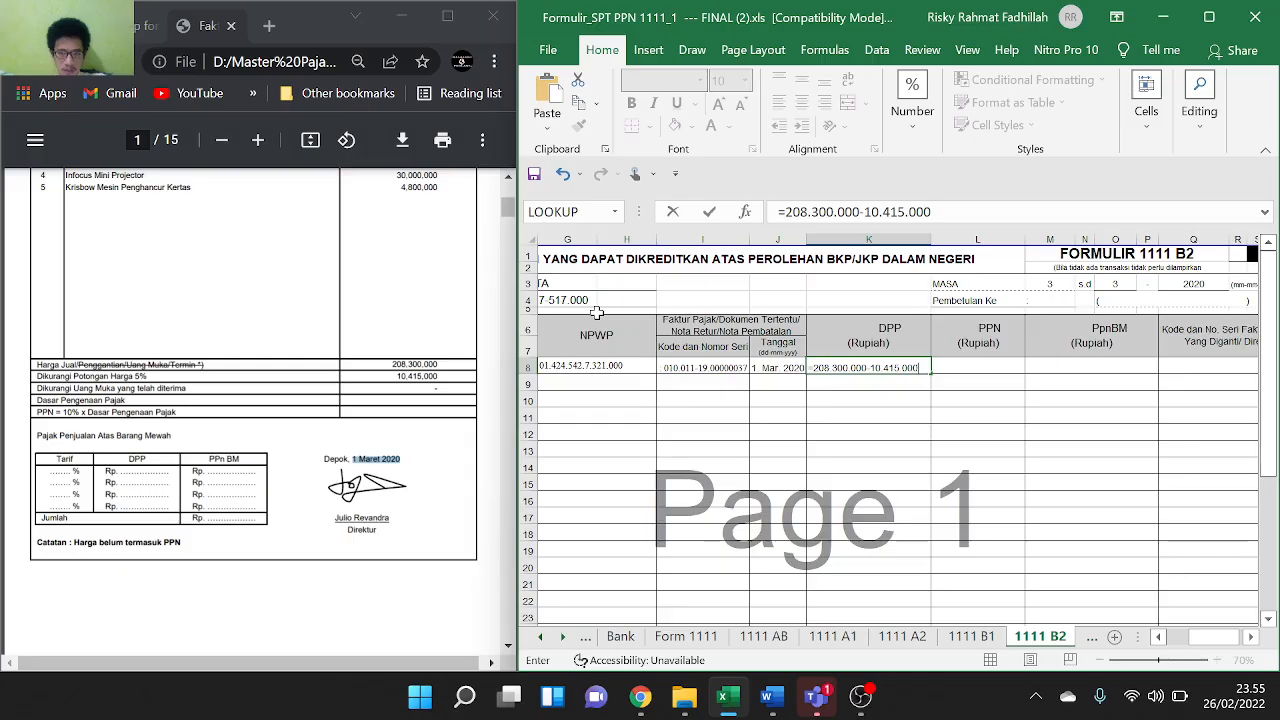
pyautogui.press('Return')
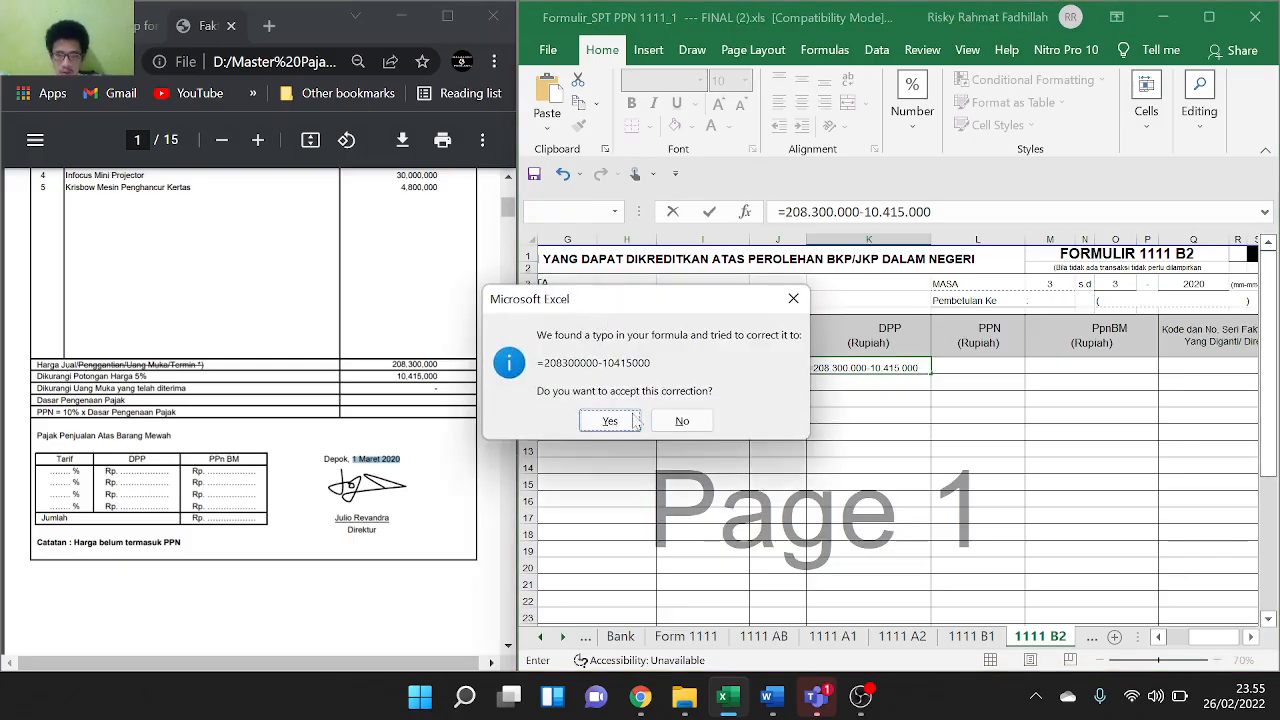
pyautogui.click(632, 423)
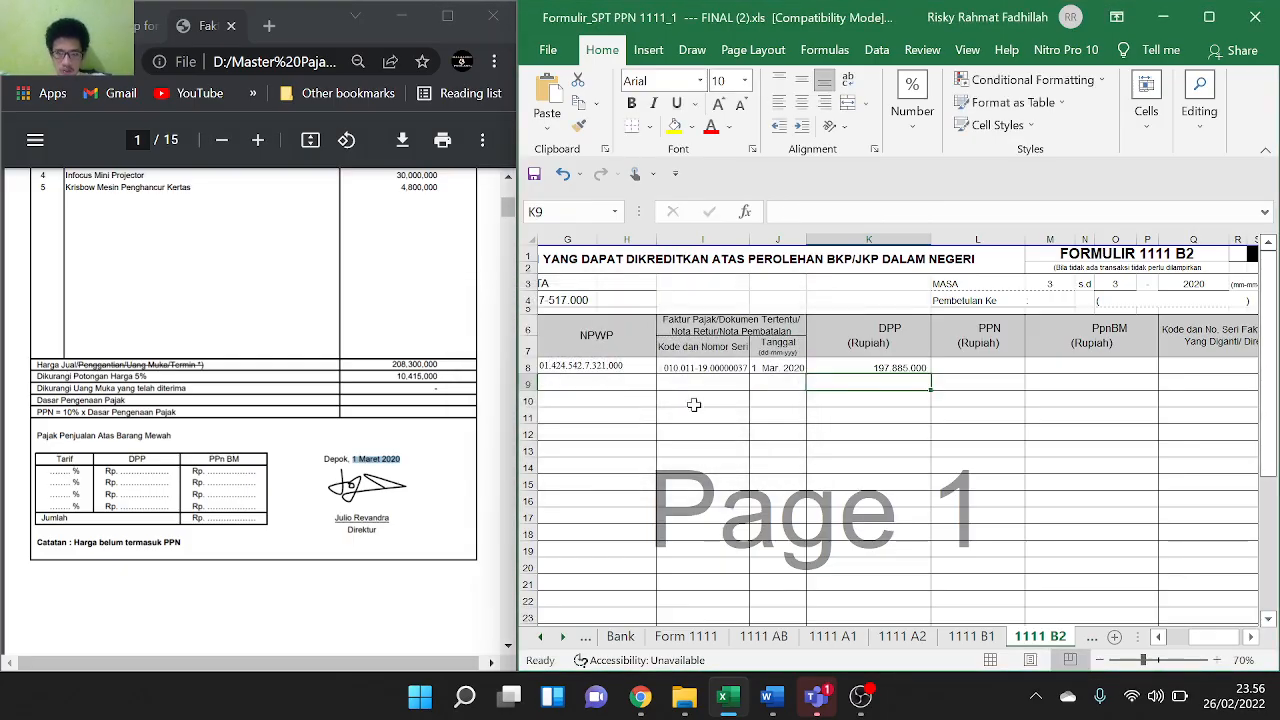
# Set PPN in L8 to 10% of K8, giving 19,788,500
pyautogui.click(972, 368)
pyautogui.write('=')
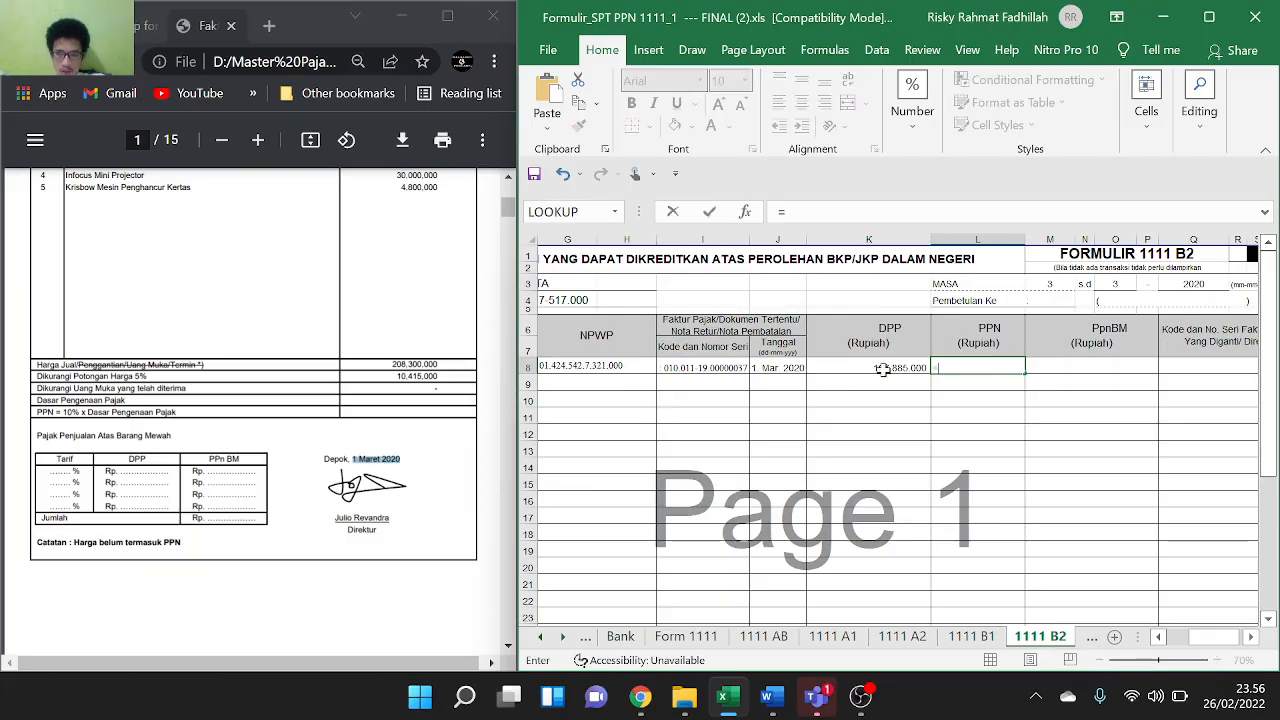
pyautogui.click(886, 370)
pyautogui.write('*')
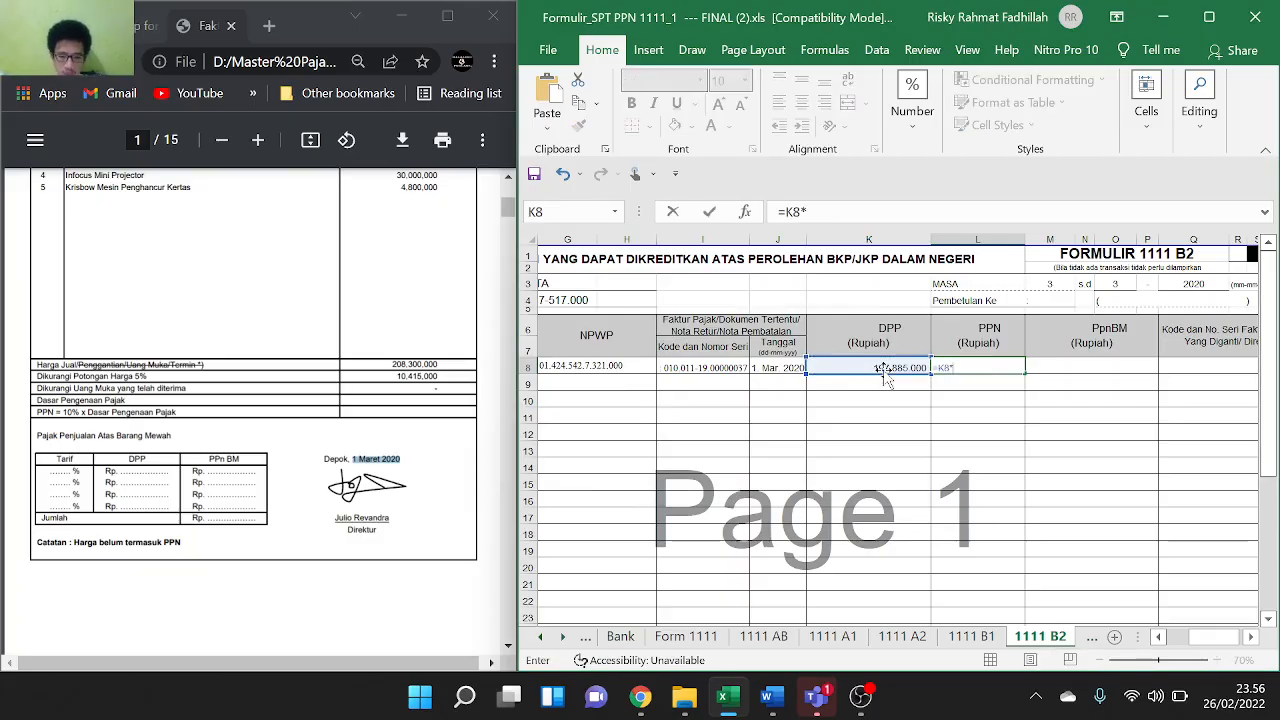
pyautogui.write('10')
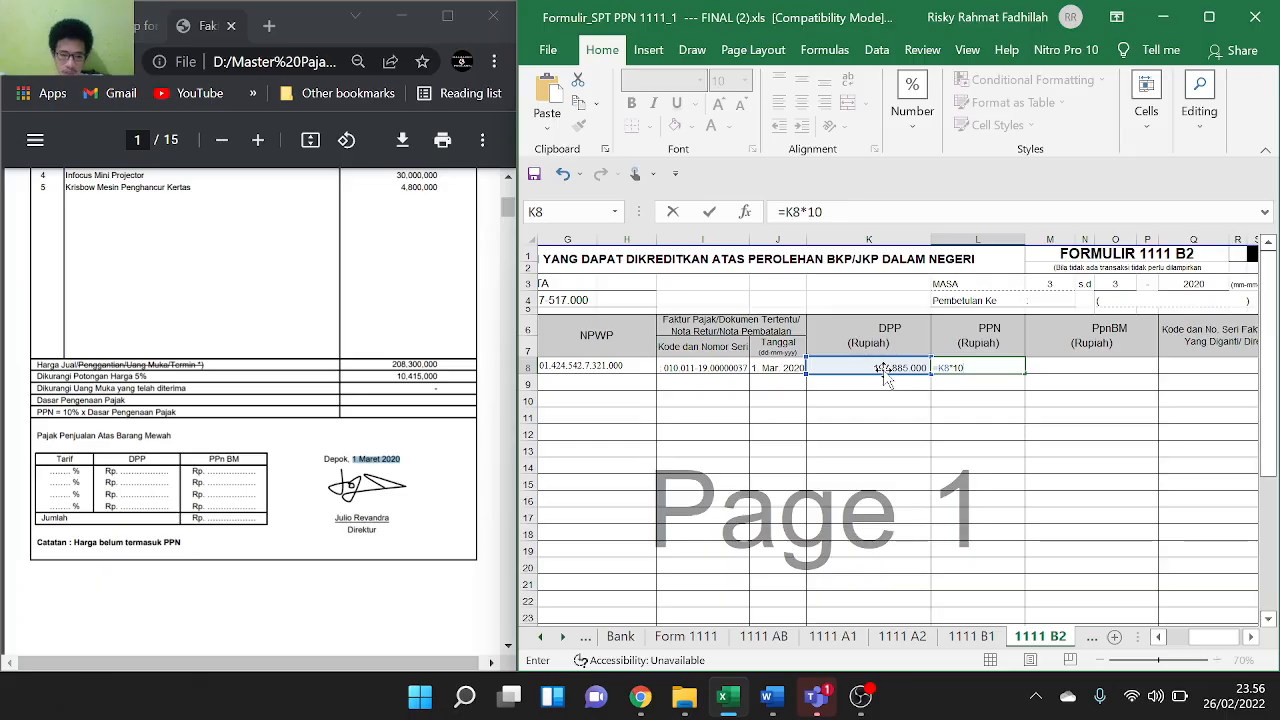
pyautogui.press('Return')
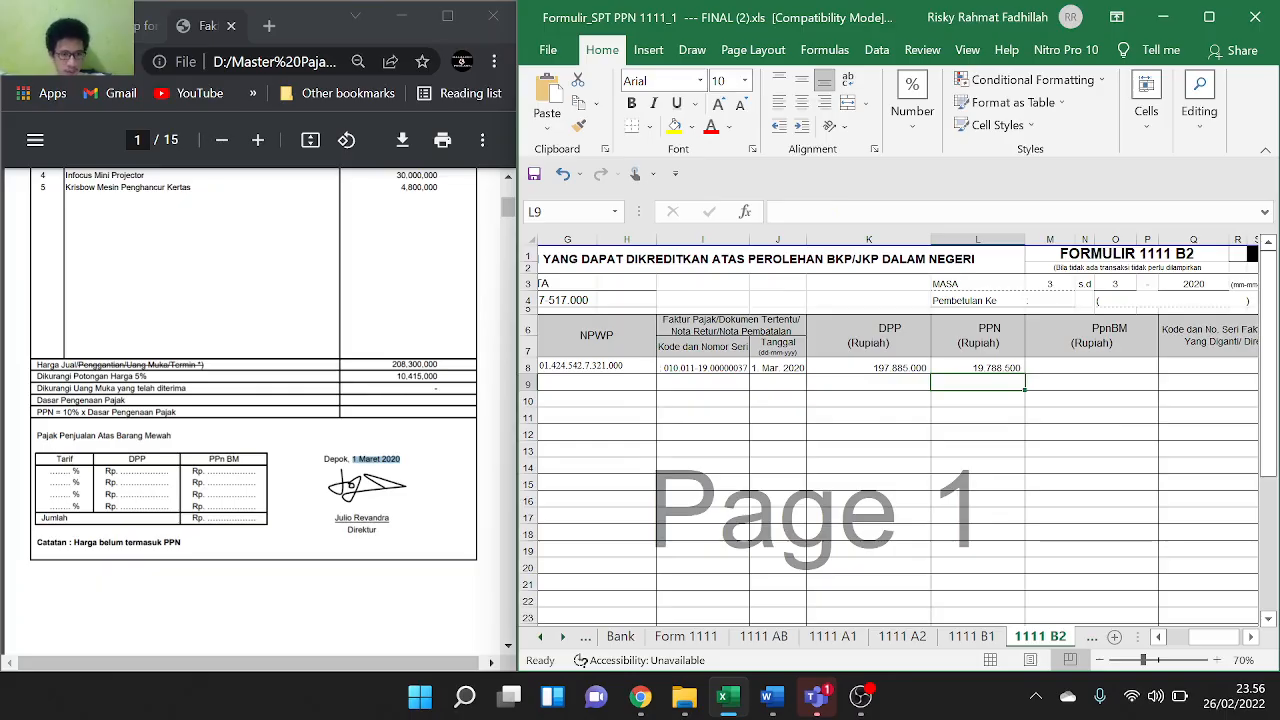
pyautogui.scroll(-8, 250, 400)
# Bring up the NOTA RETUR page in the PDF, scroll the sheet back to column A, and start editing row 2's seller cell
pyautogui.scroll(2, 250, 400)
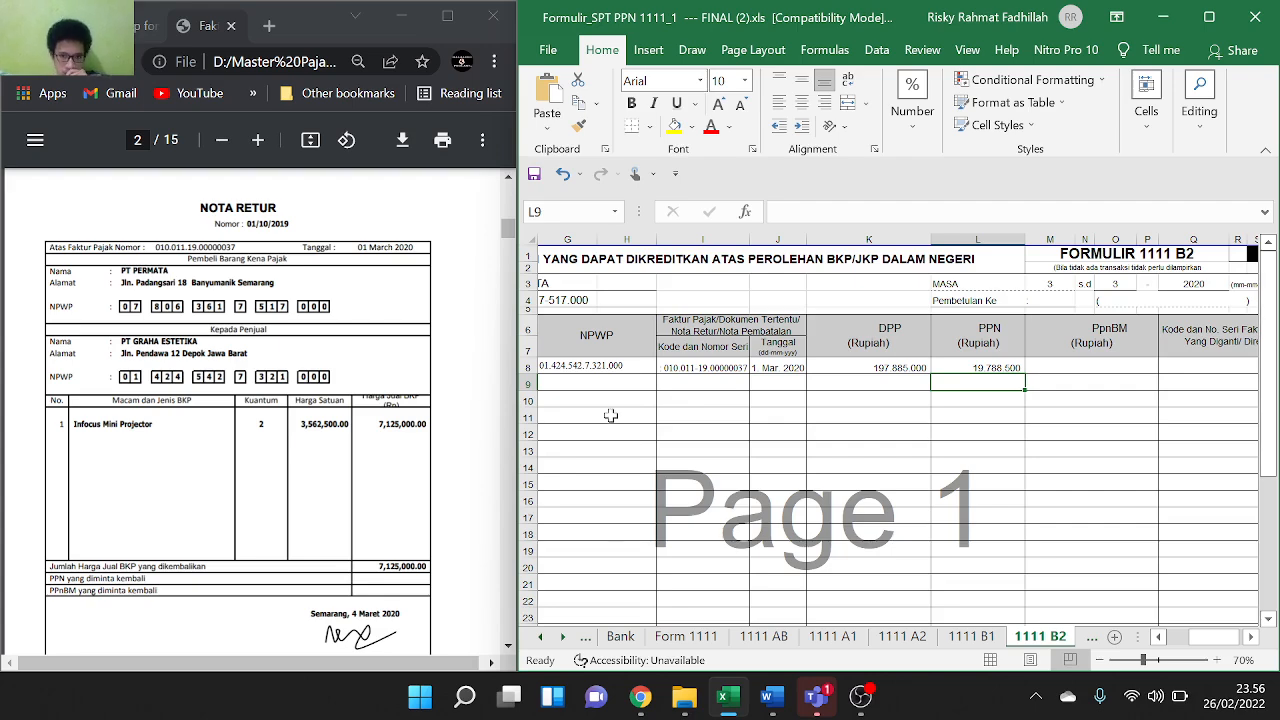
pyautogui.hscroll(-3, 611, 415)
pyautogui.hscroll(-3, 611, 415)
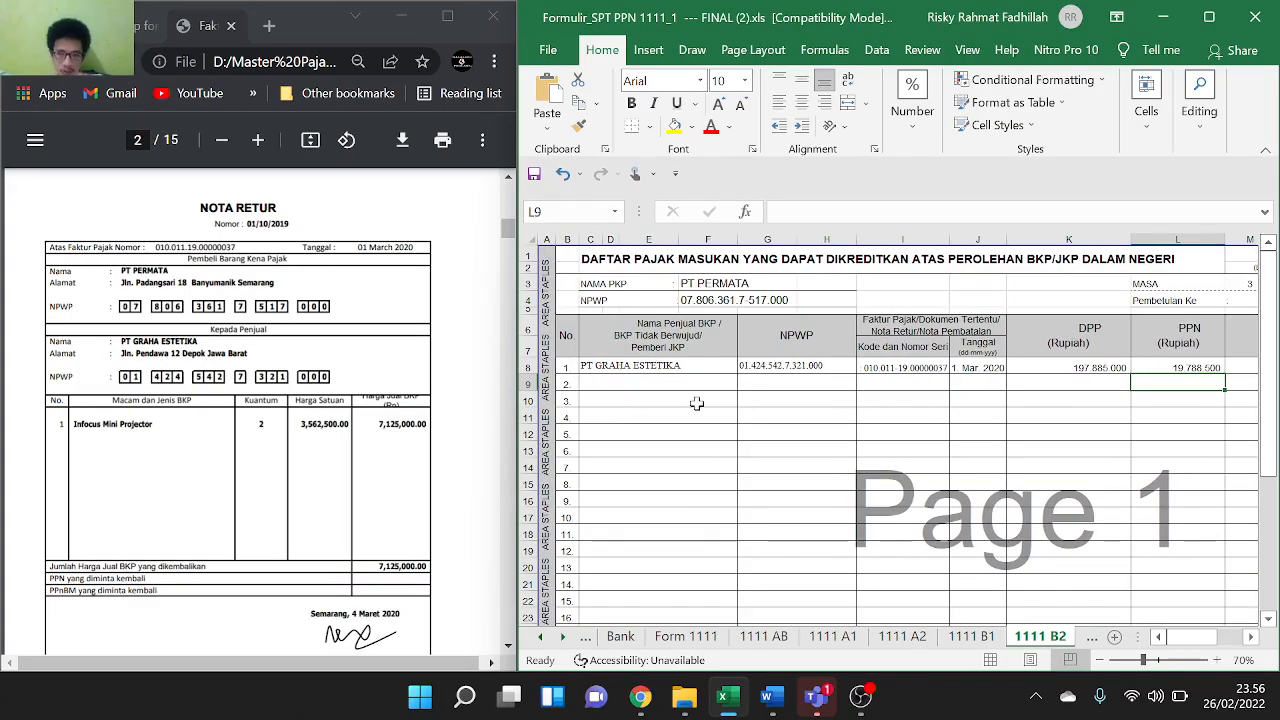
pyautogui.click(659, 384)
pyautogui.press('F2')
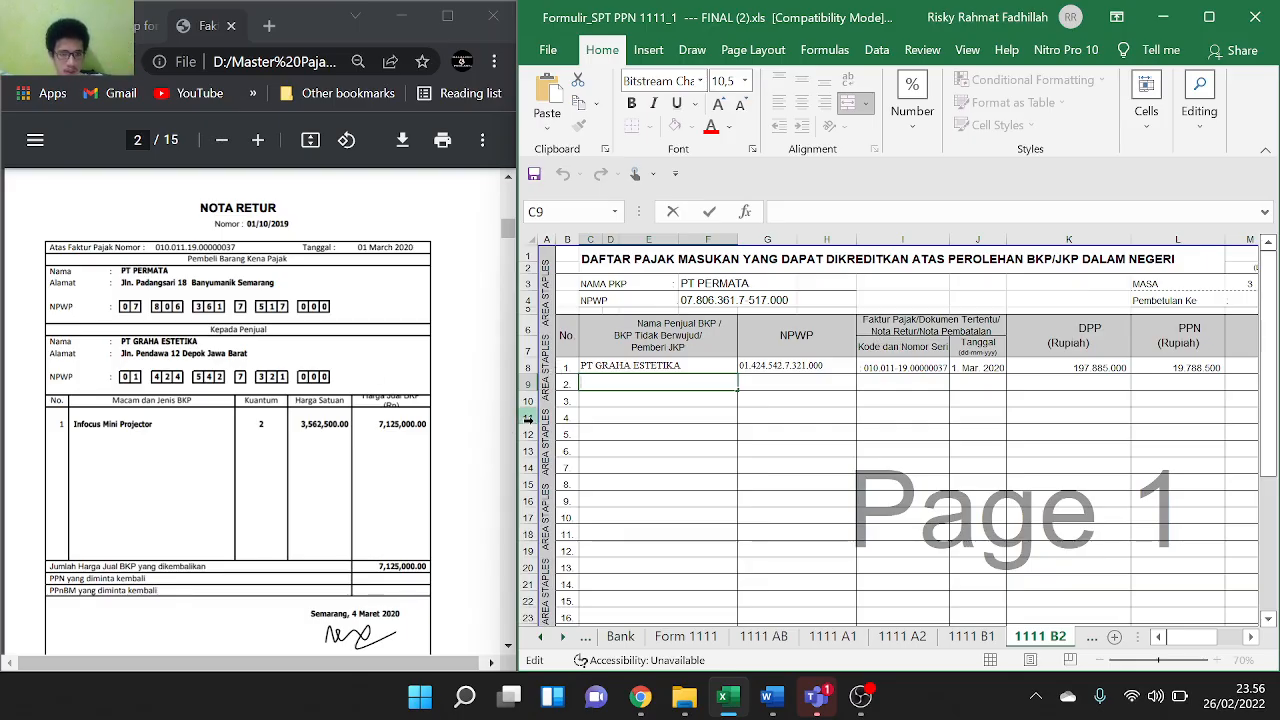
# Copy seller PT GRAHA ESTETIKA from row 1 into row 2's seller cell
pyautogui.click(688, 361)
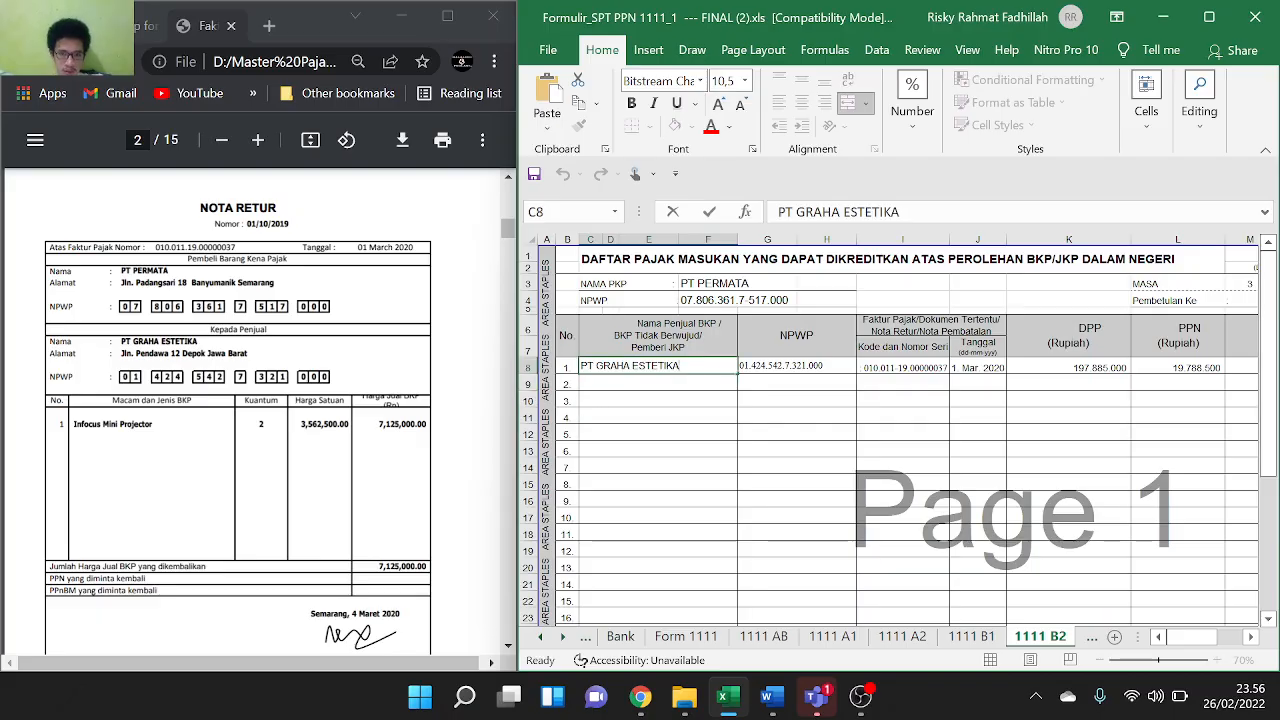
pyautogui.hotkey('shift', 'Home')
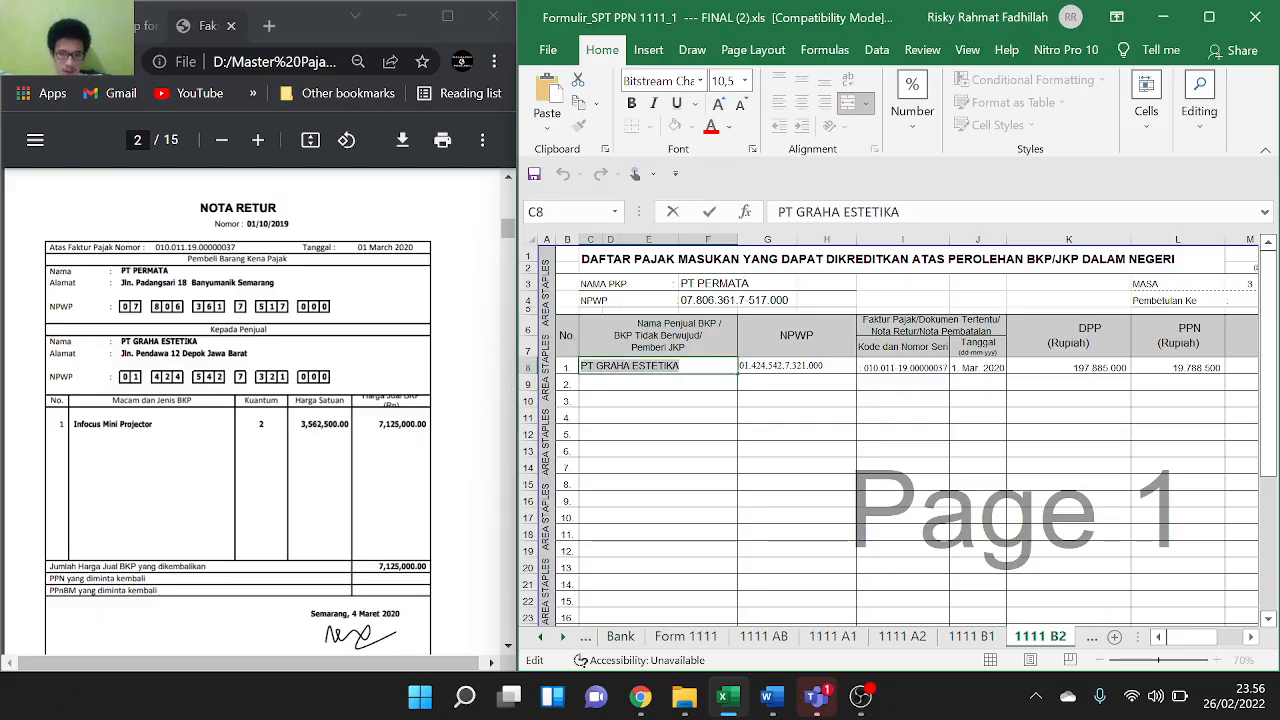
pyautogui.hotkey('ctrl', 'c')
pyautogui.press('Return')
pyautogui.hotkey('ctrl', 'v')
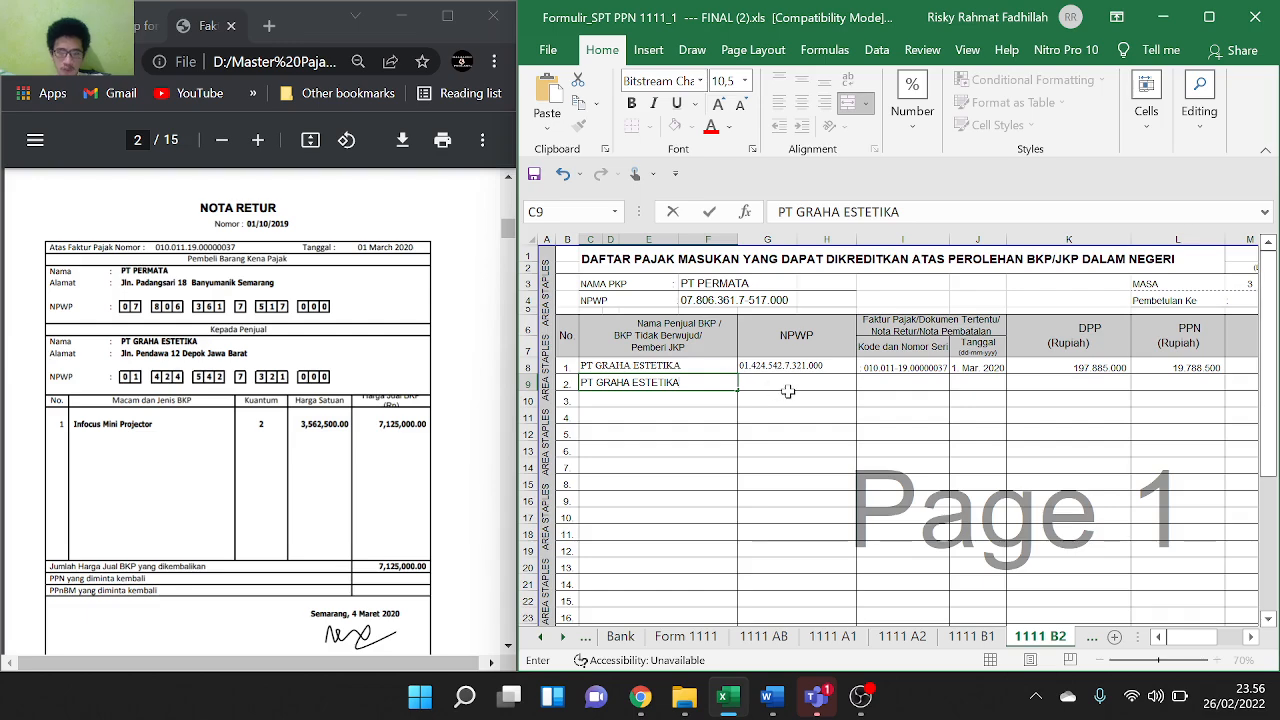
# Copy row 1's NPWP and invoice number into row 2
pyautogui.click(797, 383)
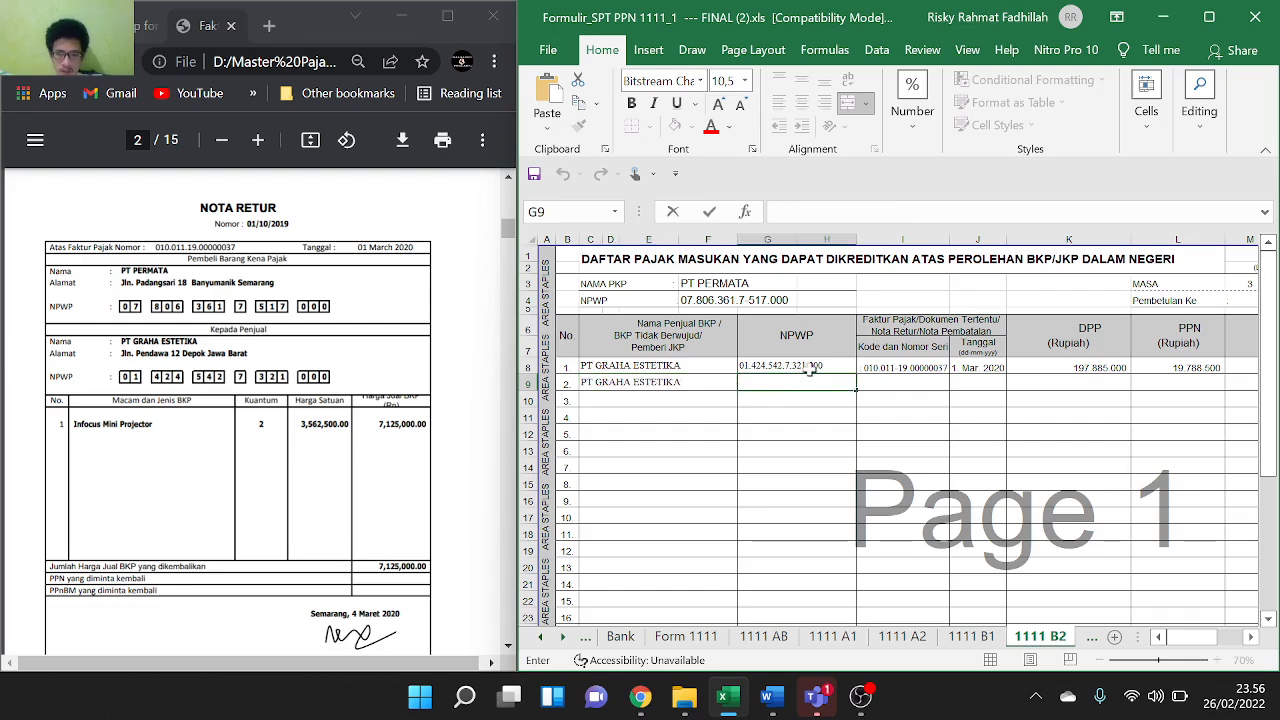
pyautogui.click(811, 369)
pyautogui.hotkey('ctrl', 'c')
pyautogui.click(811, 381)
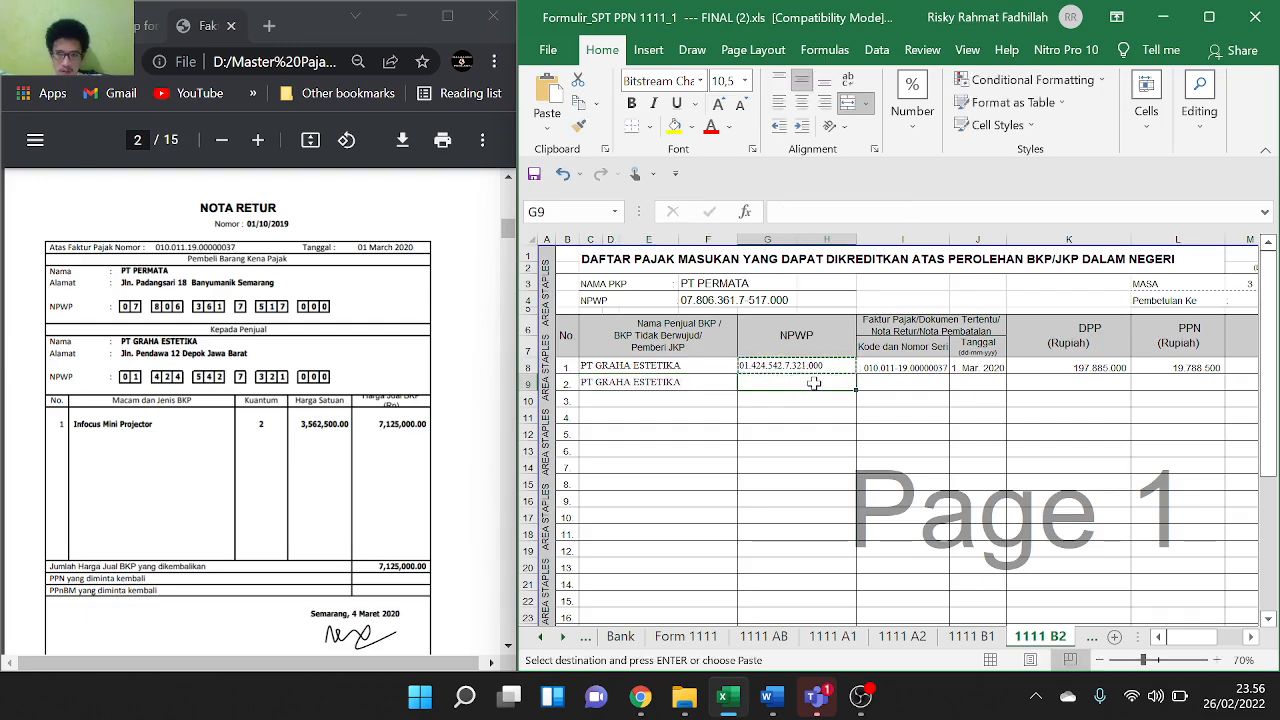
pyautogui.hotkey('ctrl', 'v')
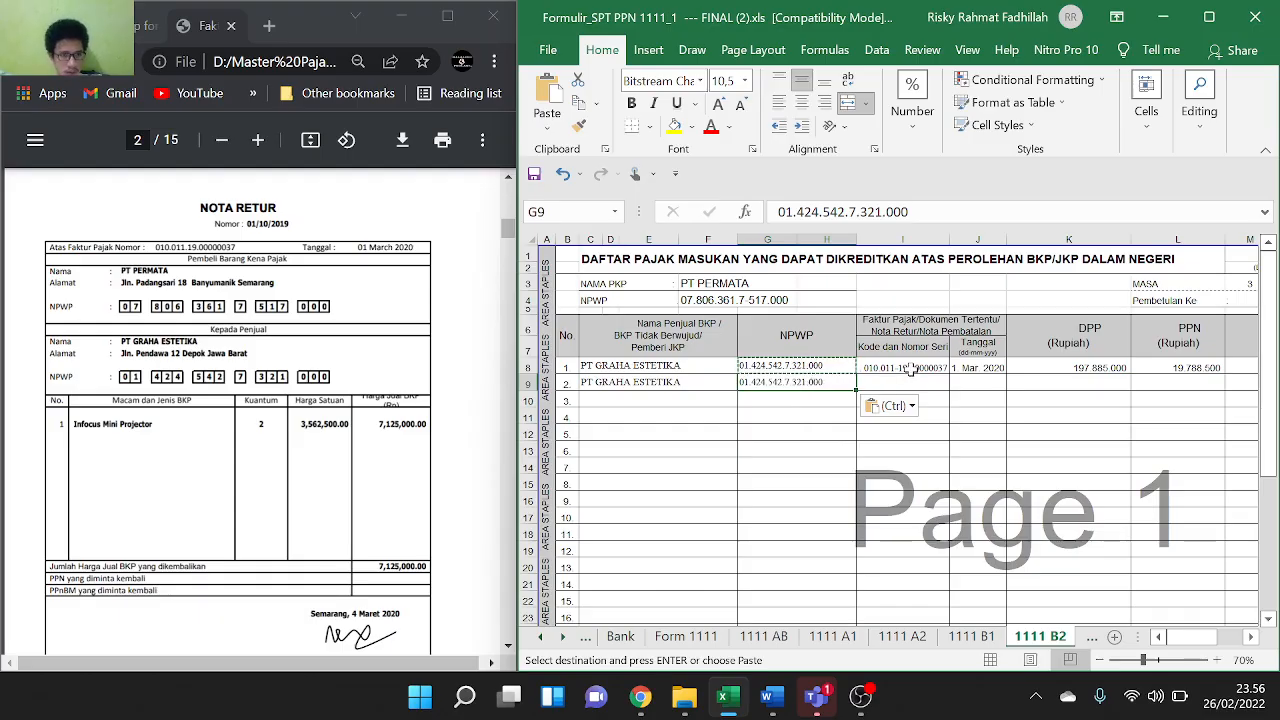
pyautogui.click(914, 369)
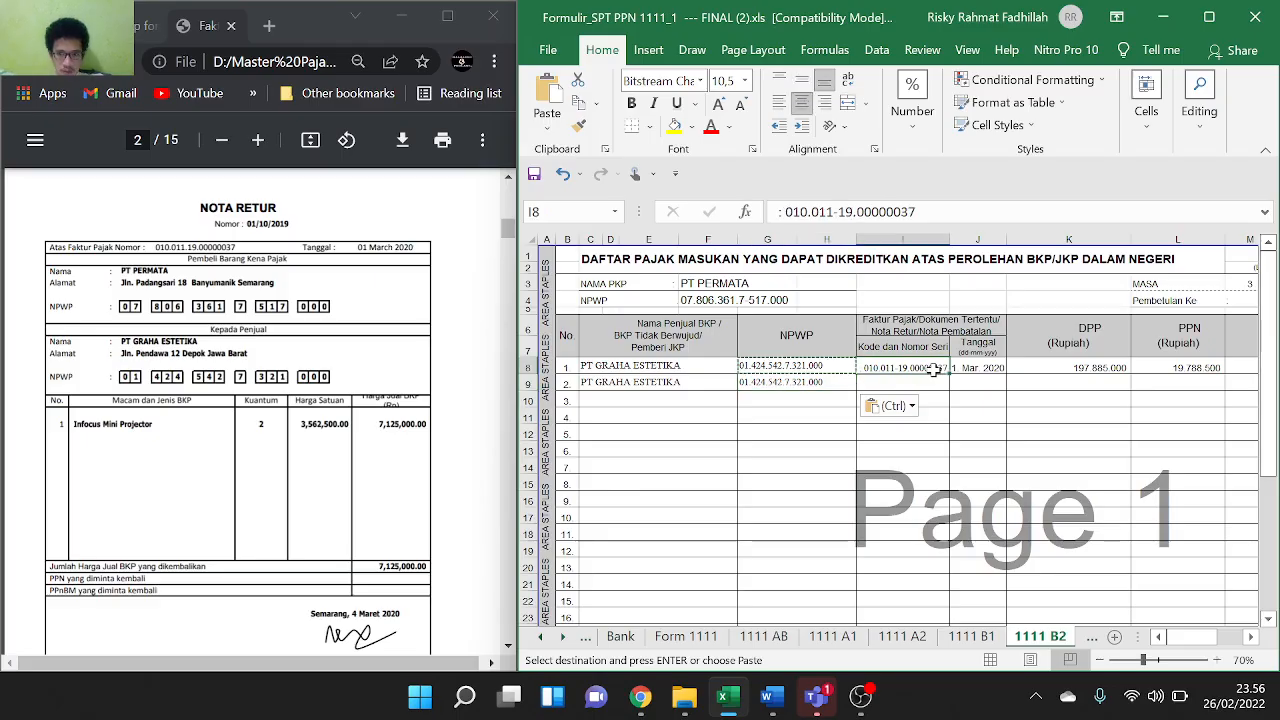
pyautogui.hotkey('ctrl', 'c')
pyautogui.click(926, 384)
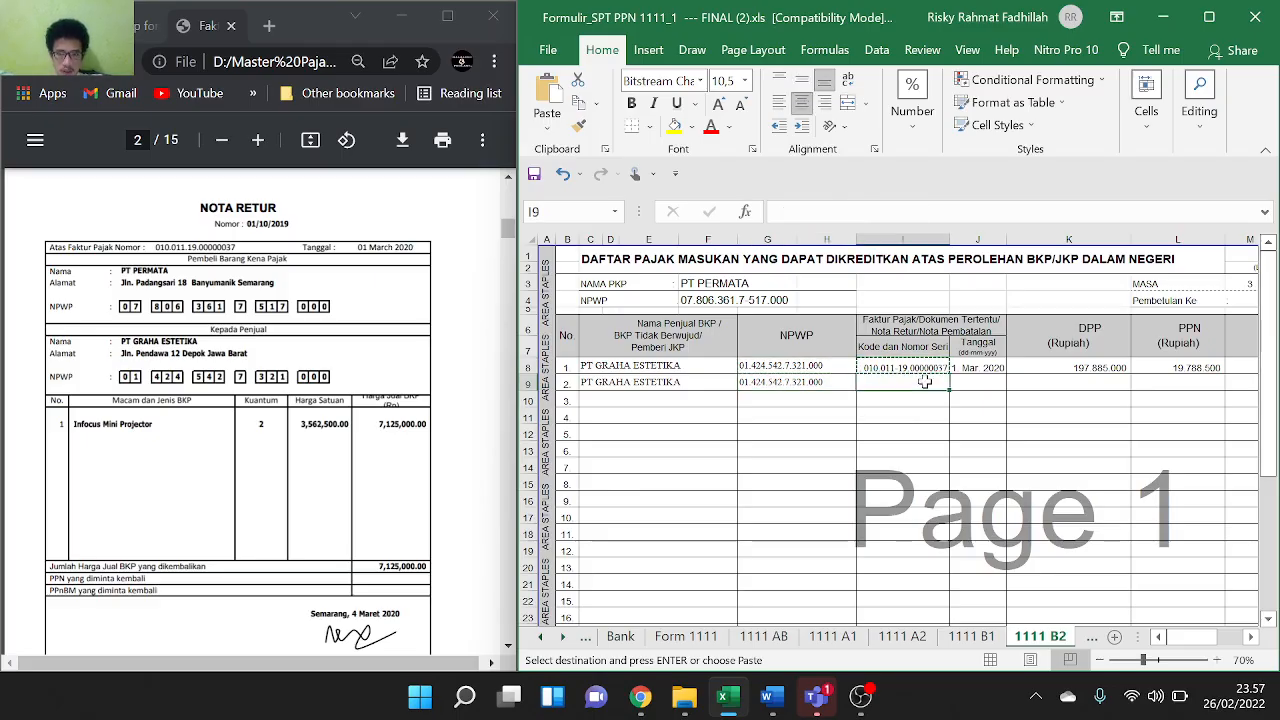
pyautogui.hotkey('ctrl', 'v')
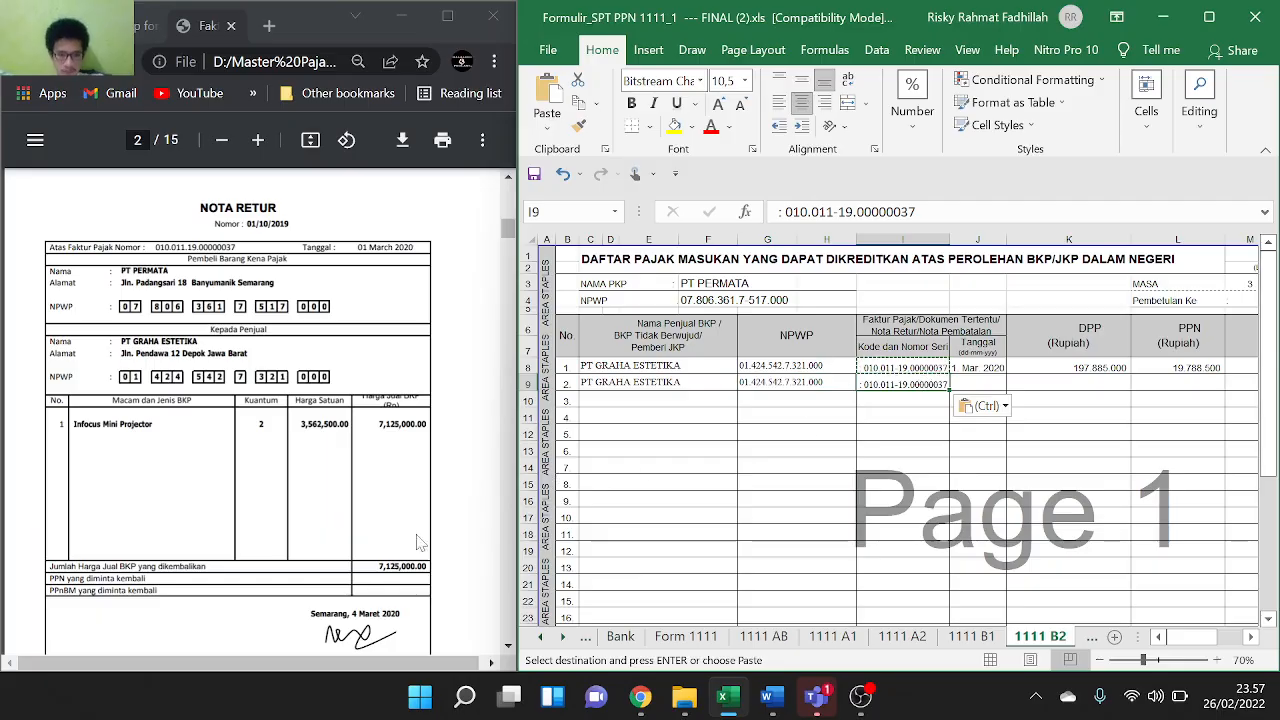
# Enter date 4 MARET 2020 and DPP 7.125.000 from the return note in row 2
pyautogui.click(967, 382)
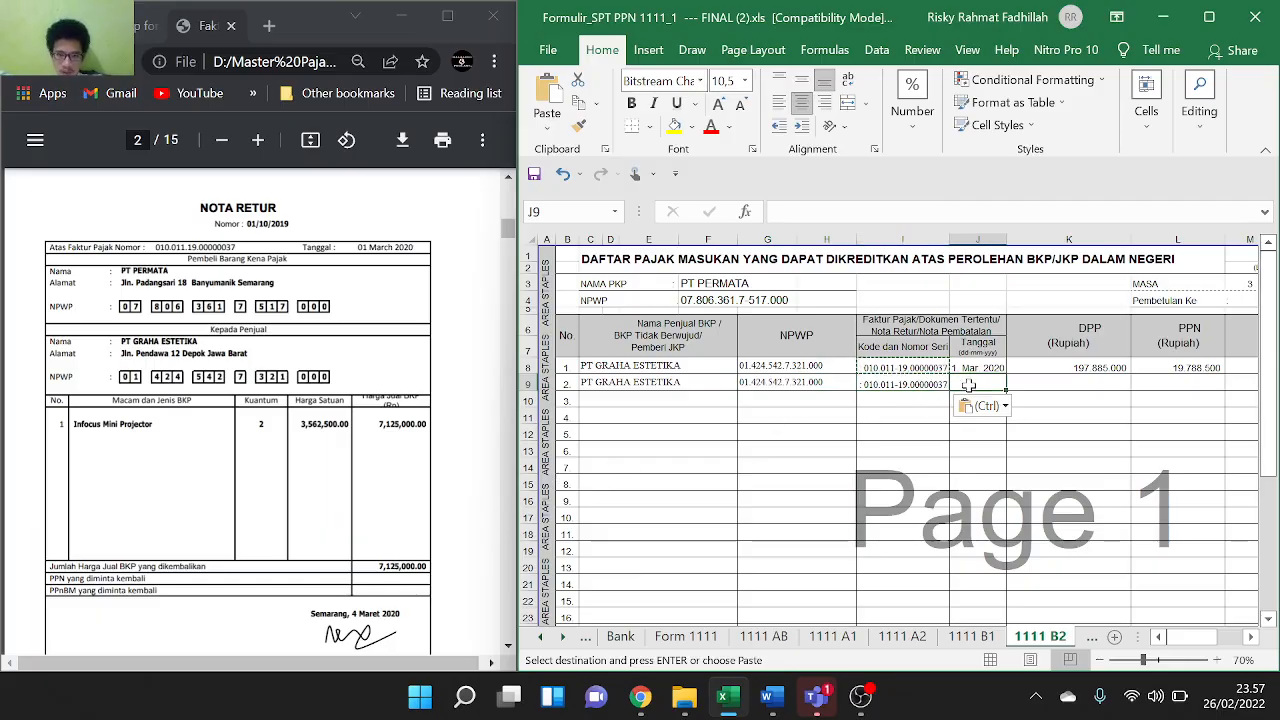
pyautogui.write('4 MARET 202')
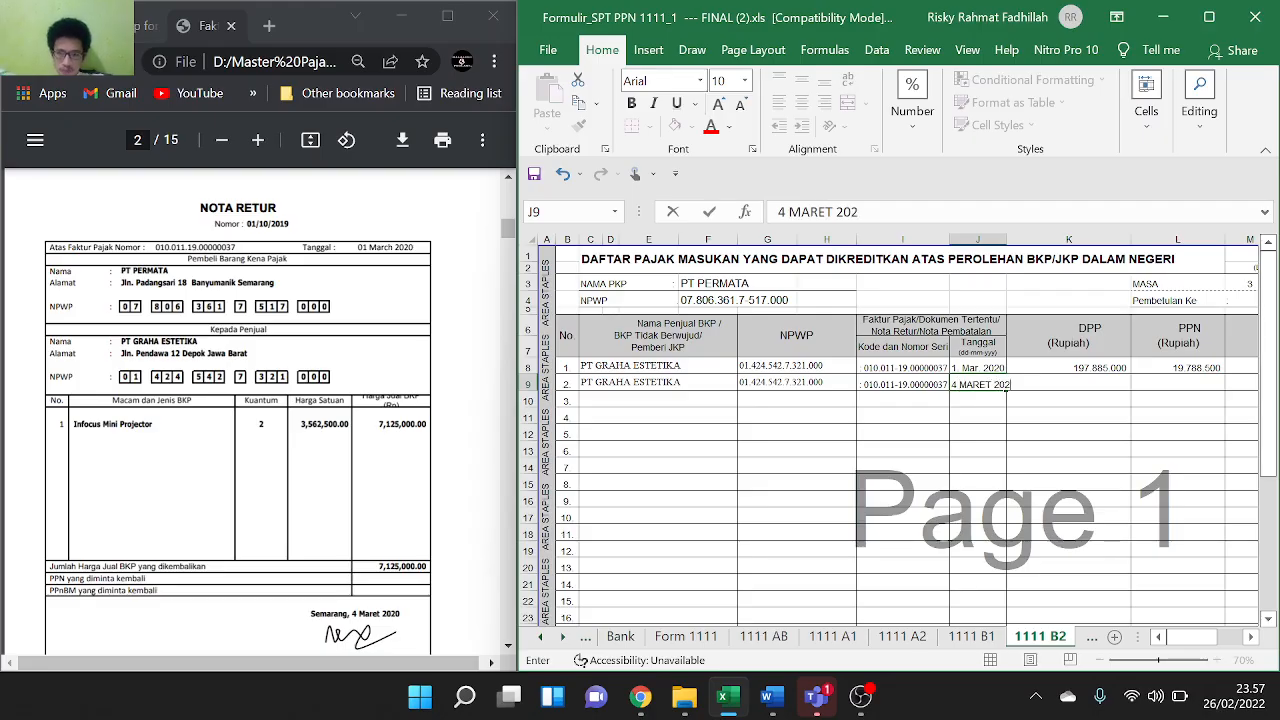
pyautogui.write('0')
pyautogui.click(1100, 394)
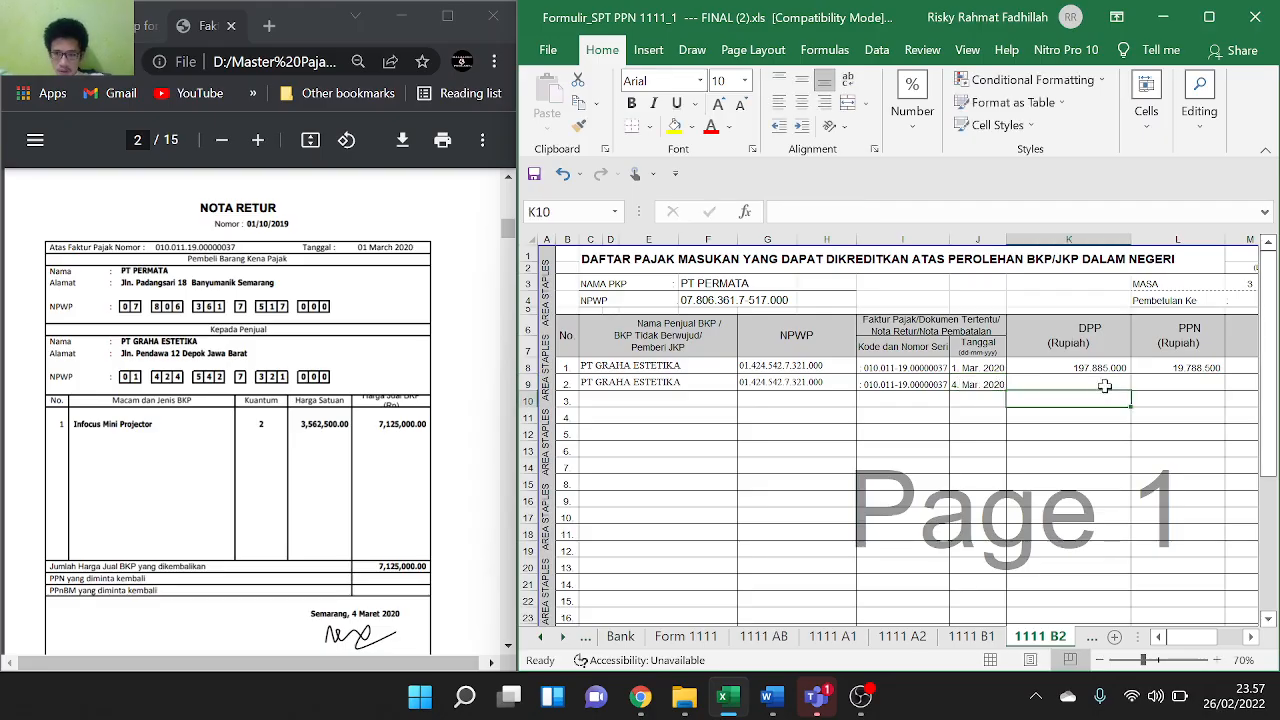
pyautogui.doubleClick(1105, 381)
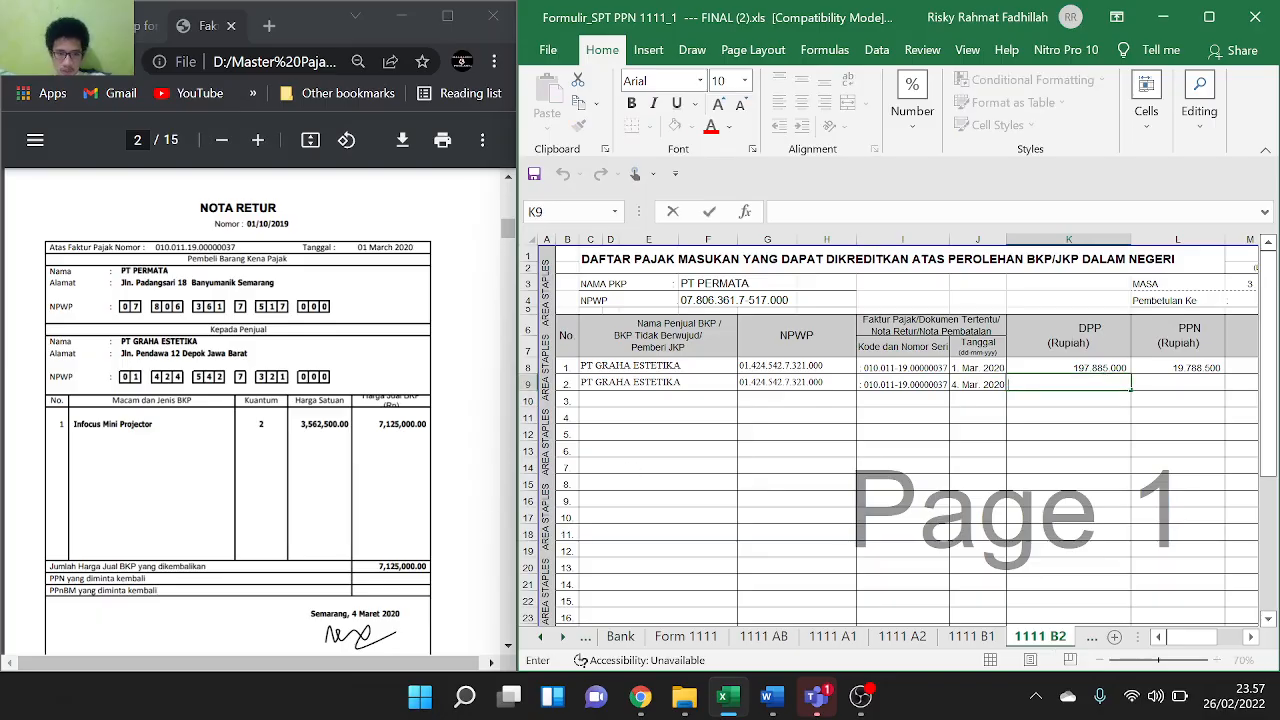
pyautogui.click(380, 567)
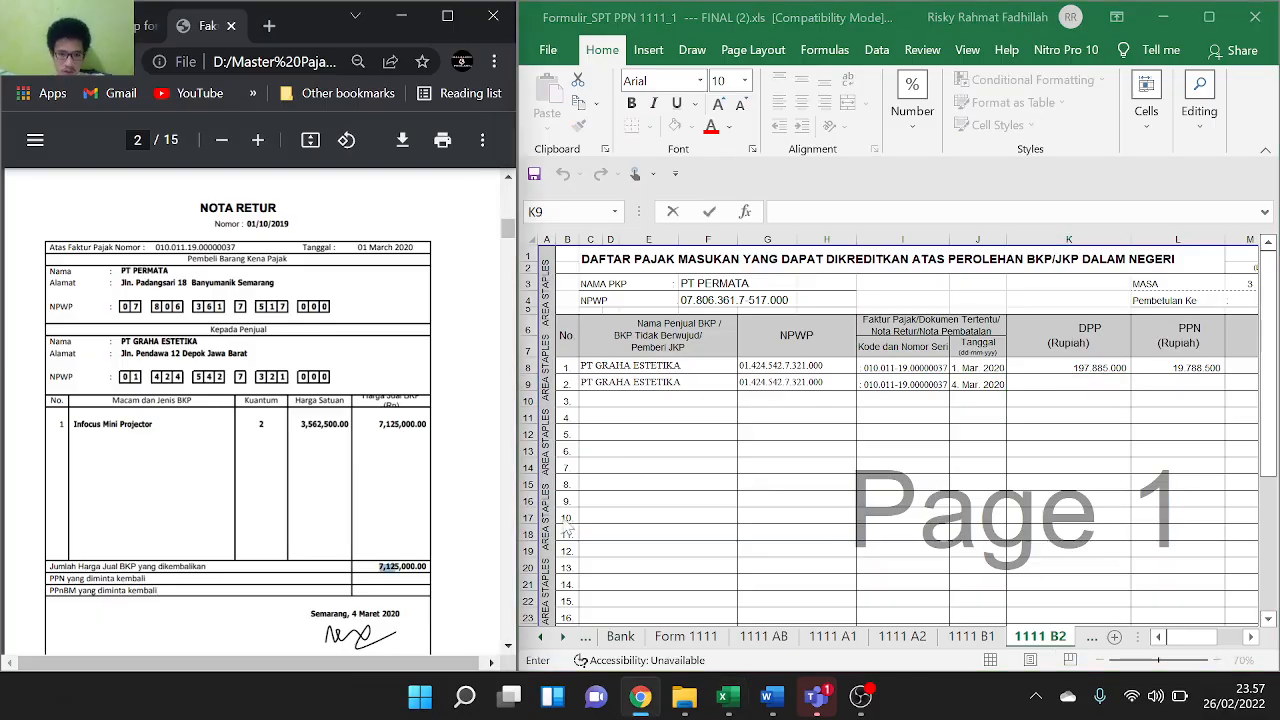
pyautogui.click(1040, 388)
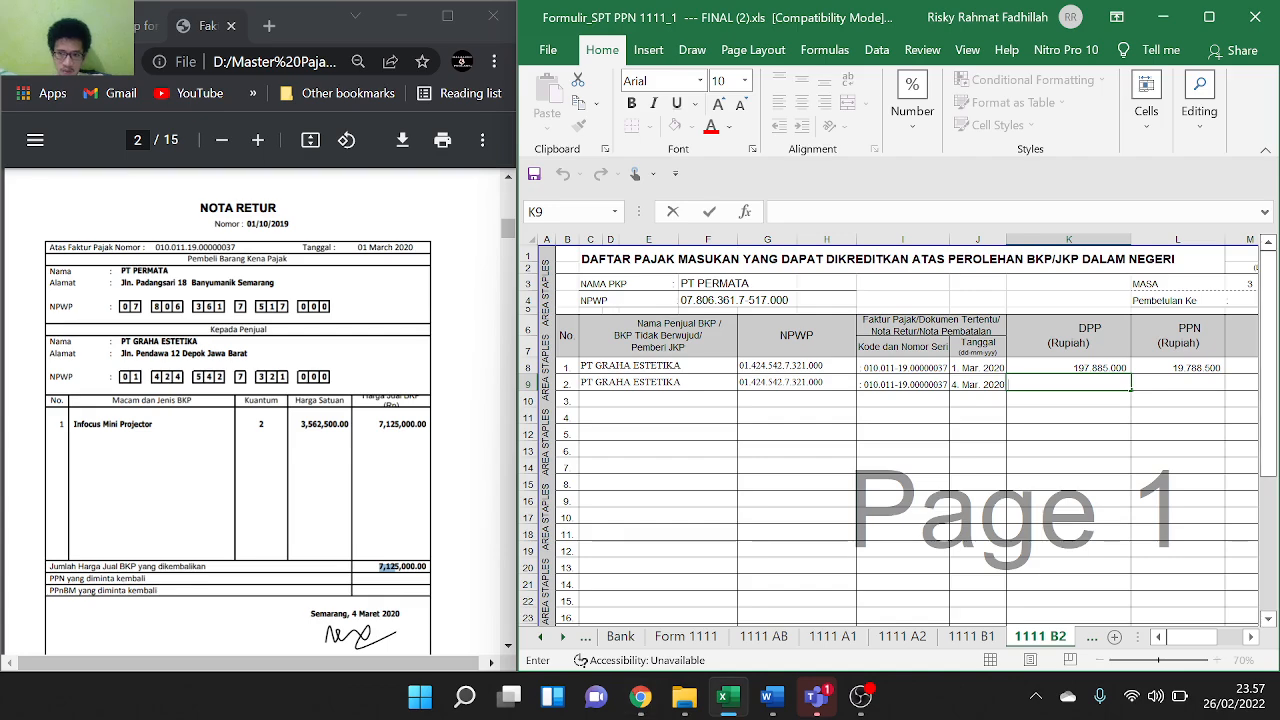
pyautogui.write('7')
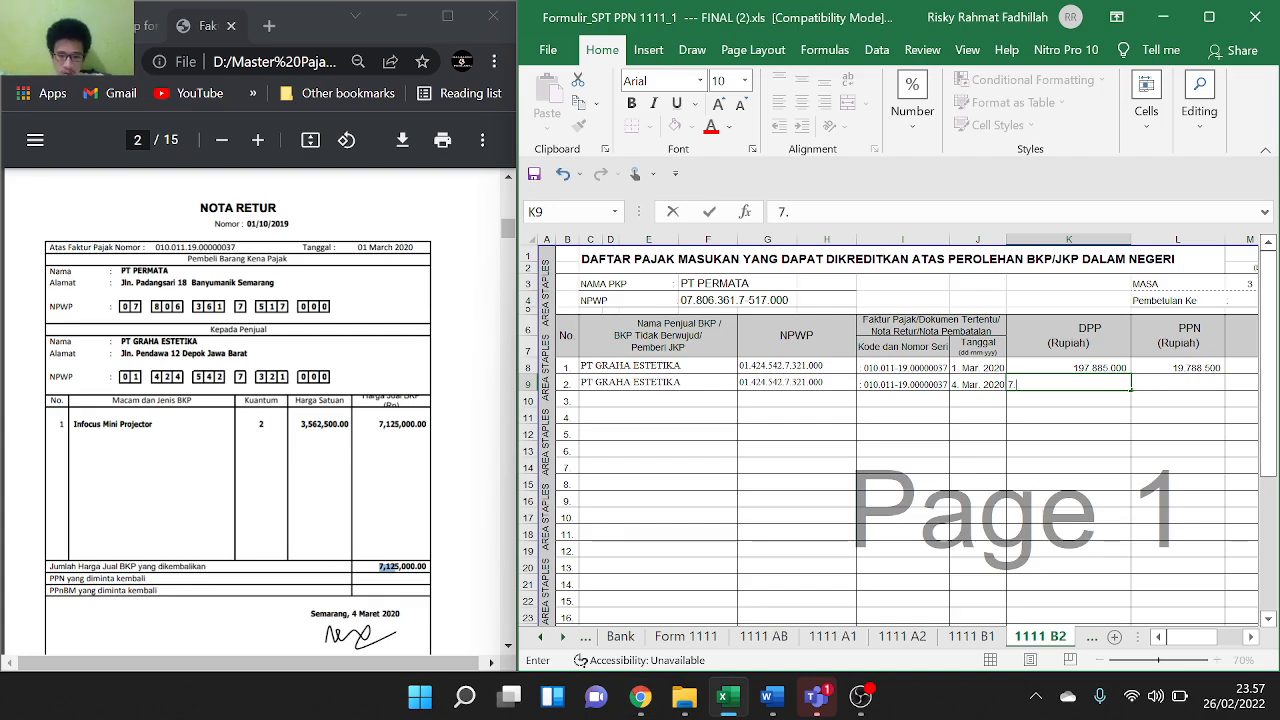
pyautogui.write('.125')
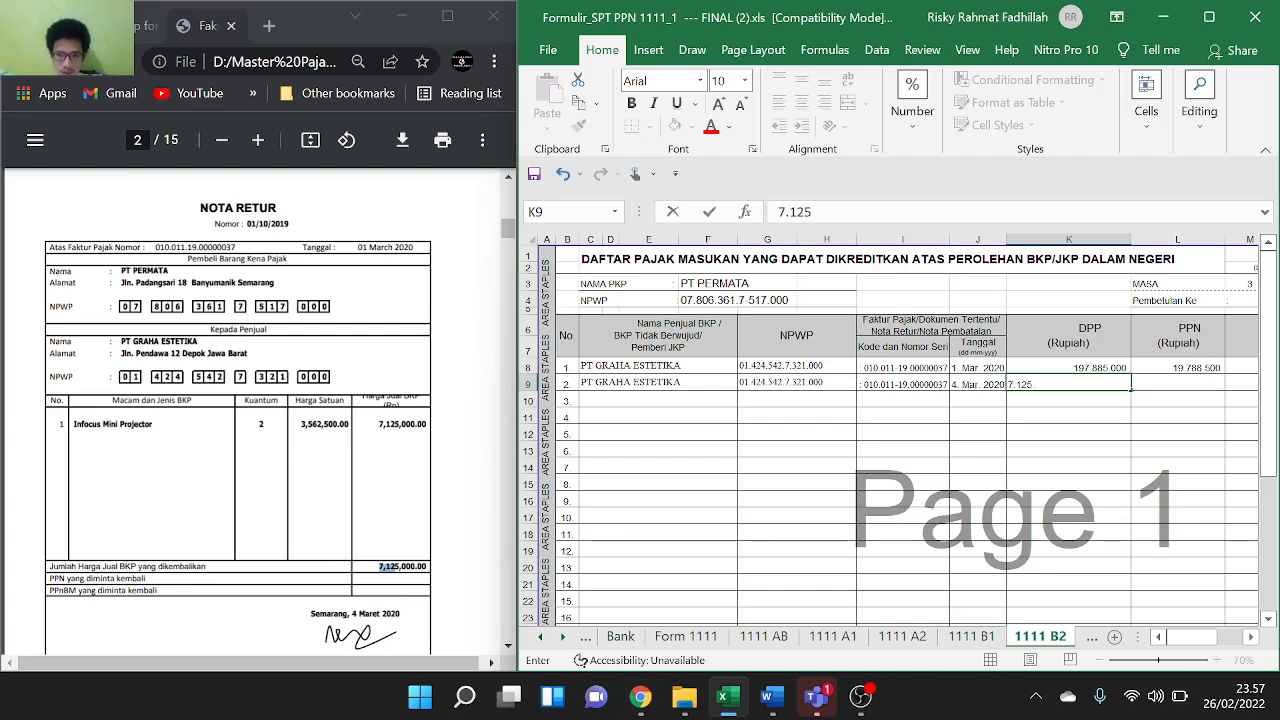
pyautogui.write('.000')
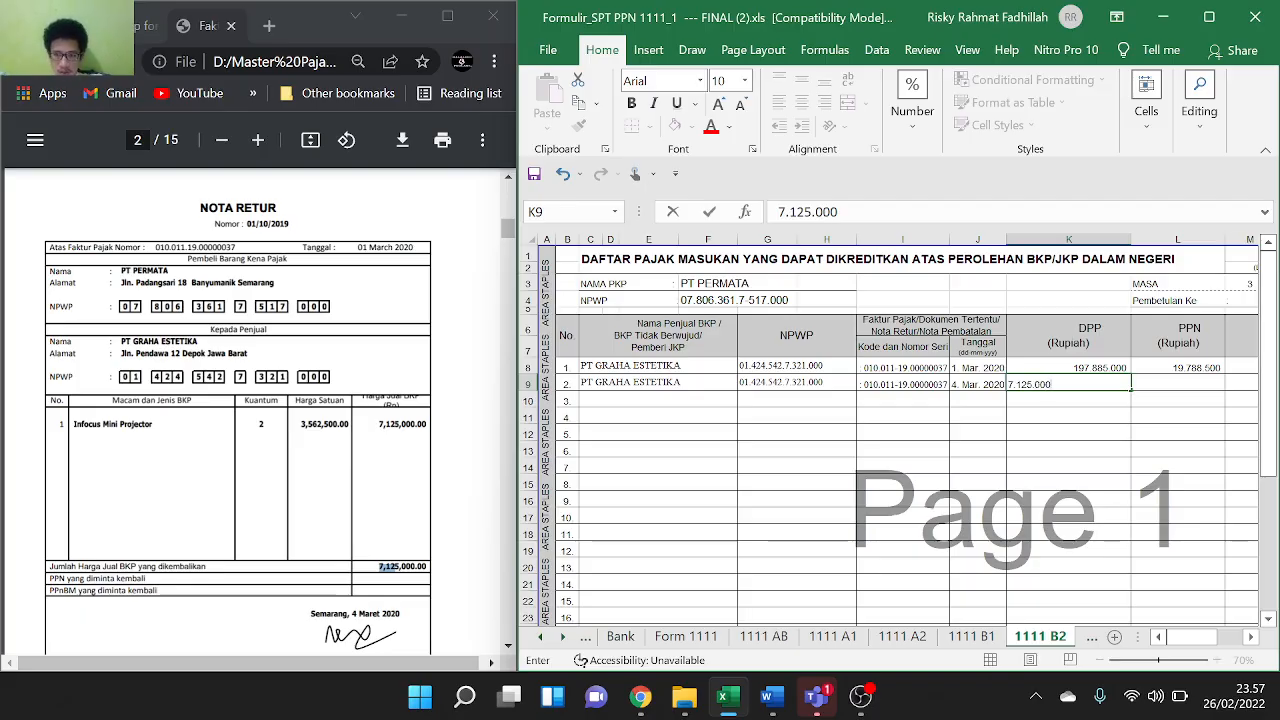
pyautogui.press('Return')
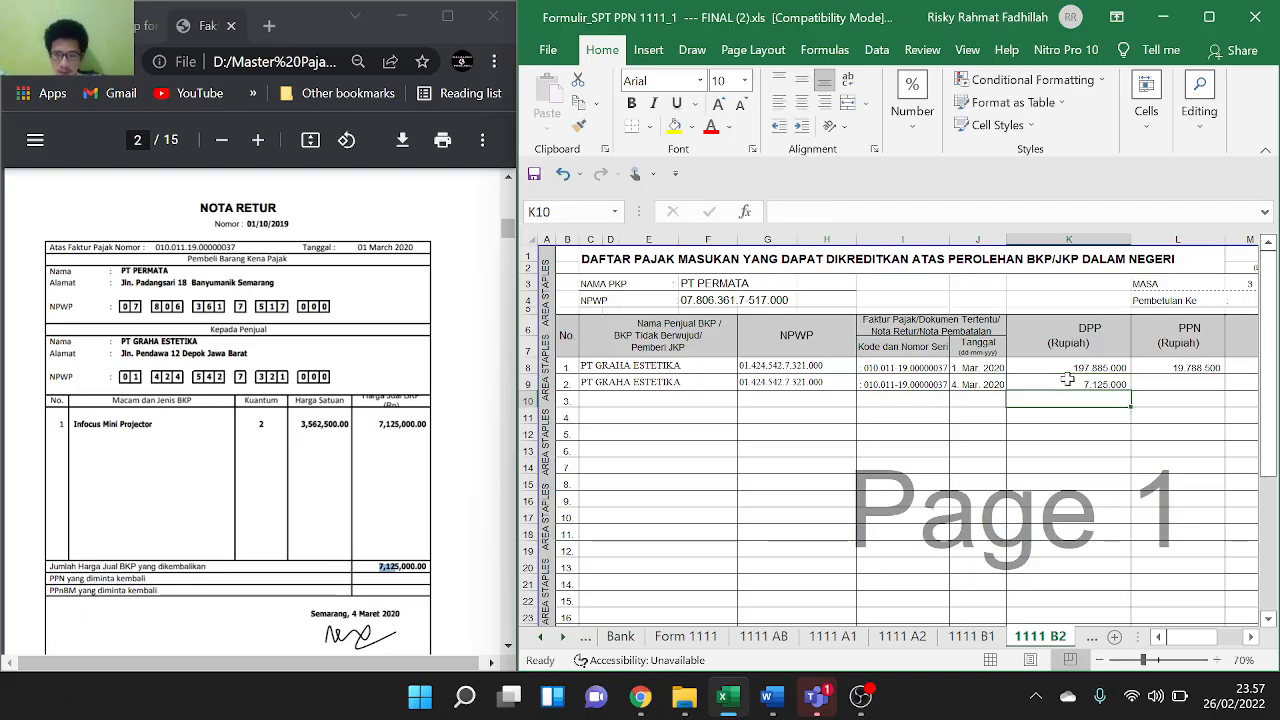
pyautogui.click(1180, 382)
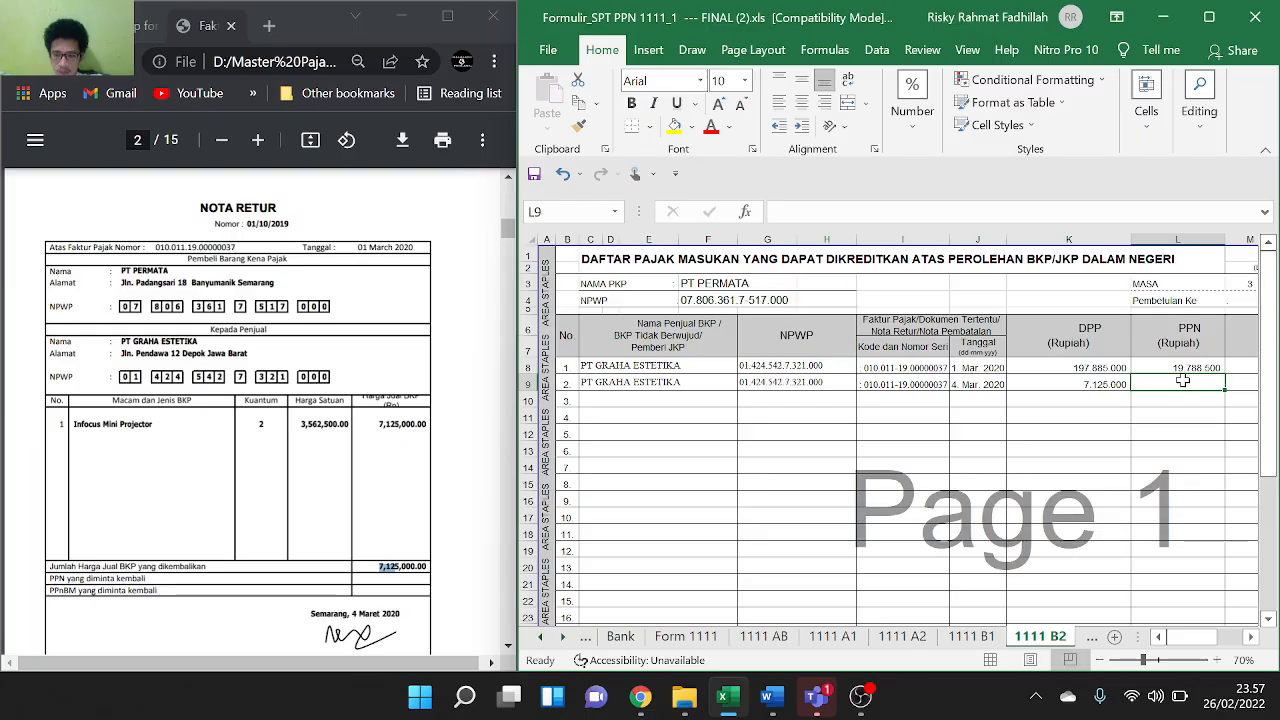
# Enter =-(K9*10%) in L9 so the PPN shows (712.500), then move the PDF to page 3
pyautogui.write('=')
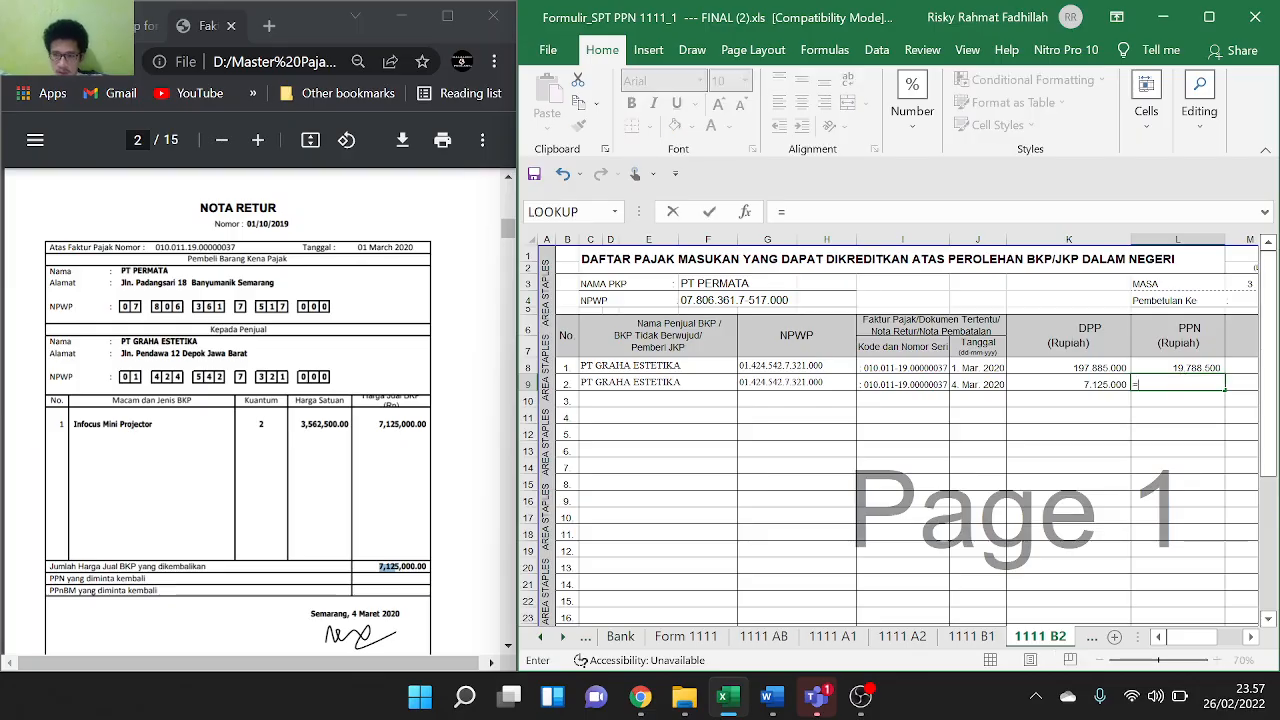
pyautogui.write('-(')
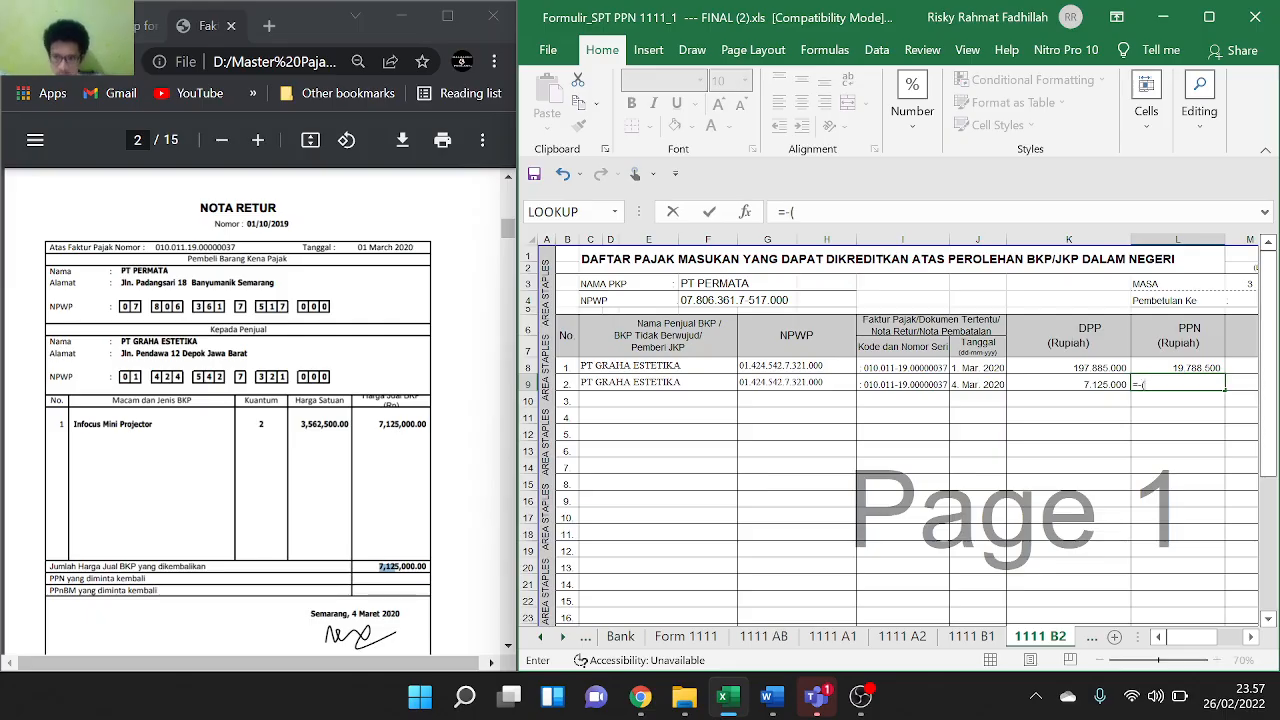
pyautogui.click(1097, 385)
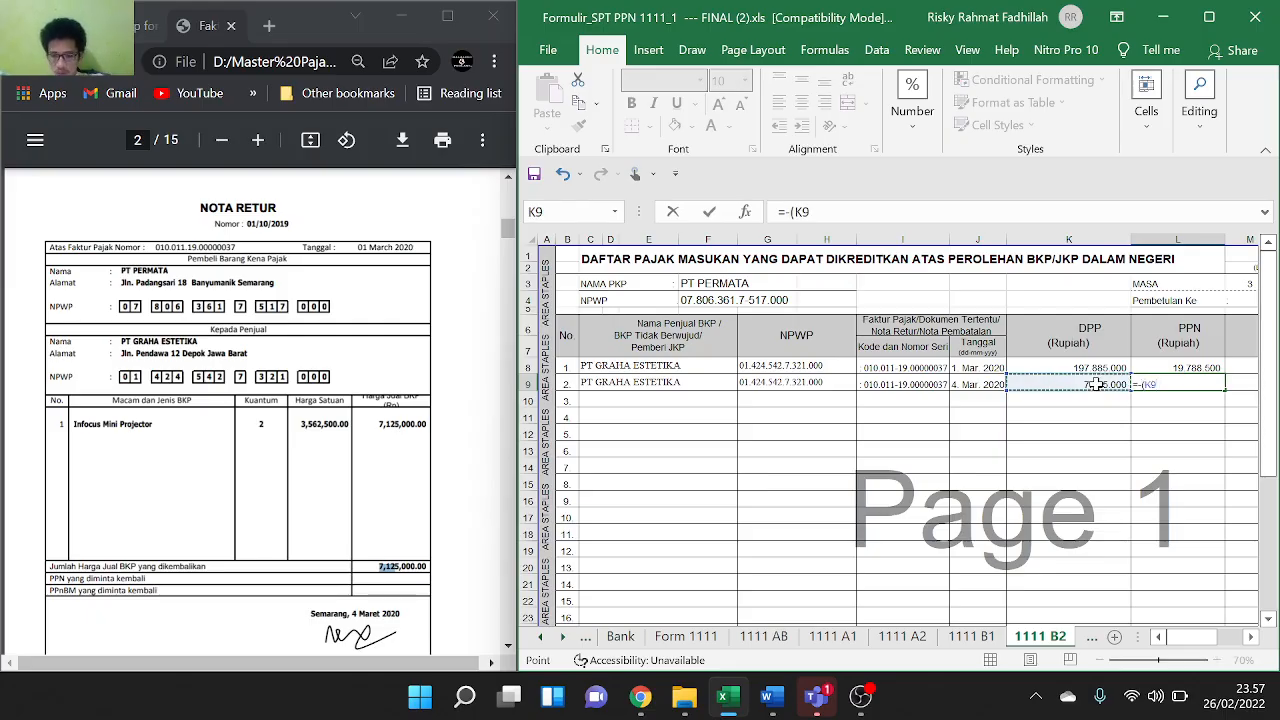
pyautogui.write('*1')
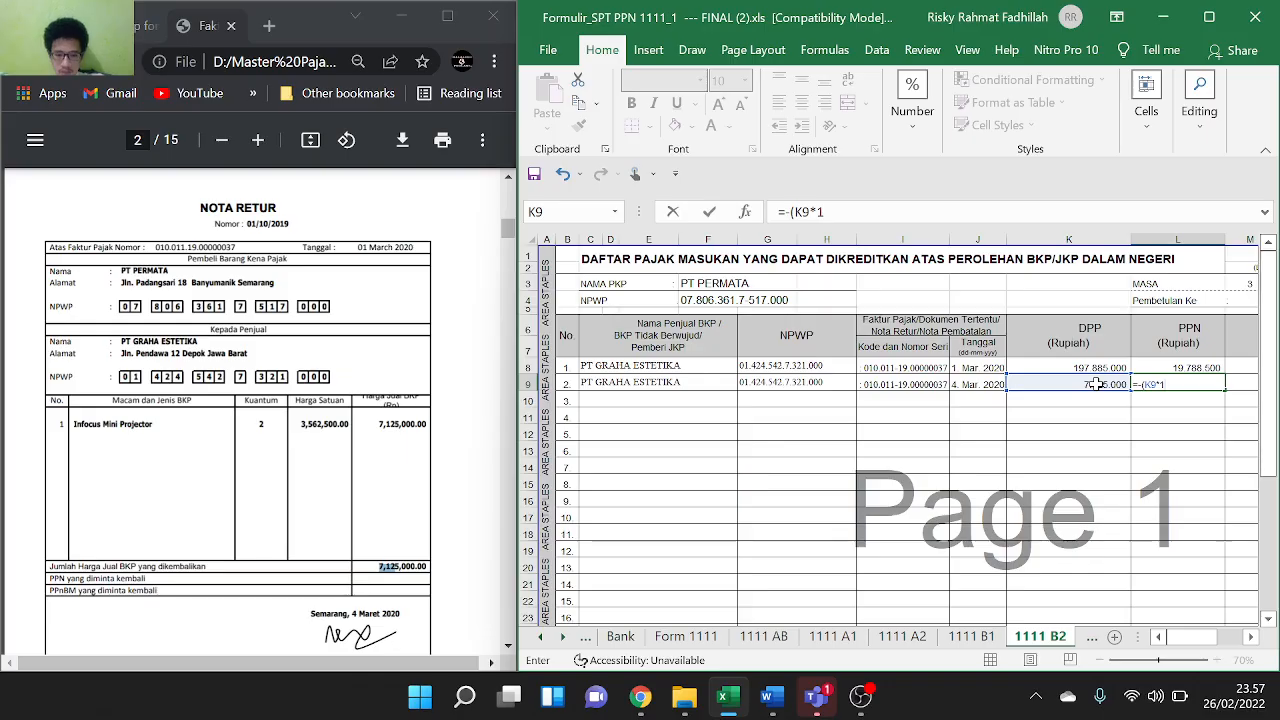
pyautogui.write('0%)')
pyautogui.press('Return')
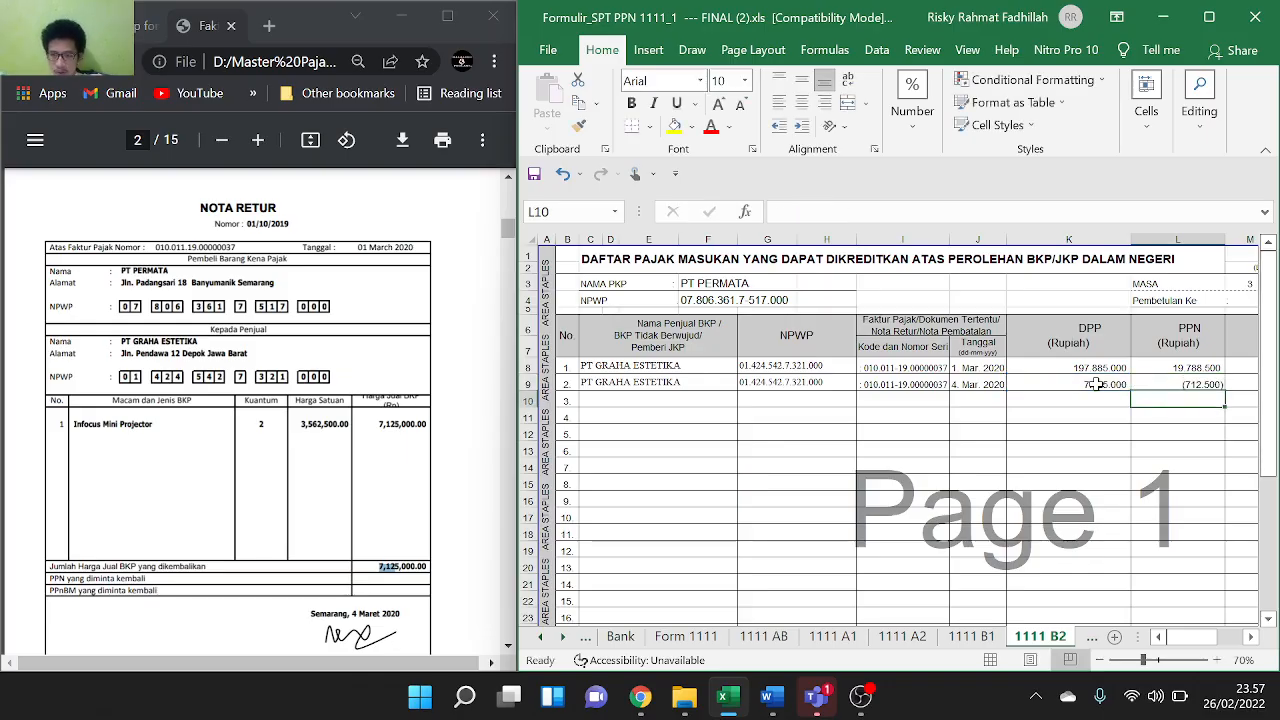
pyautogui.scroll(-2, 831, 435)
pyautogui.scroll(-5, 831, 435)
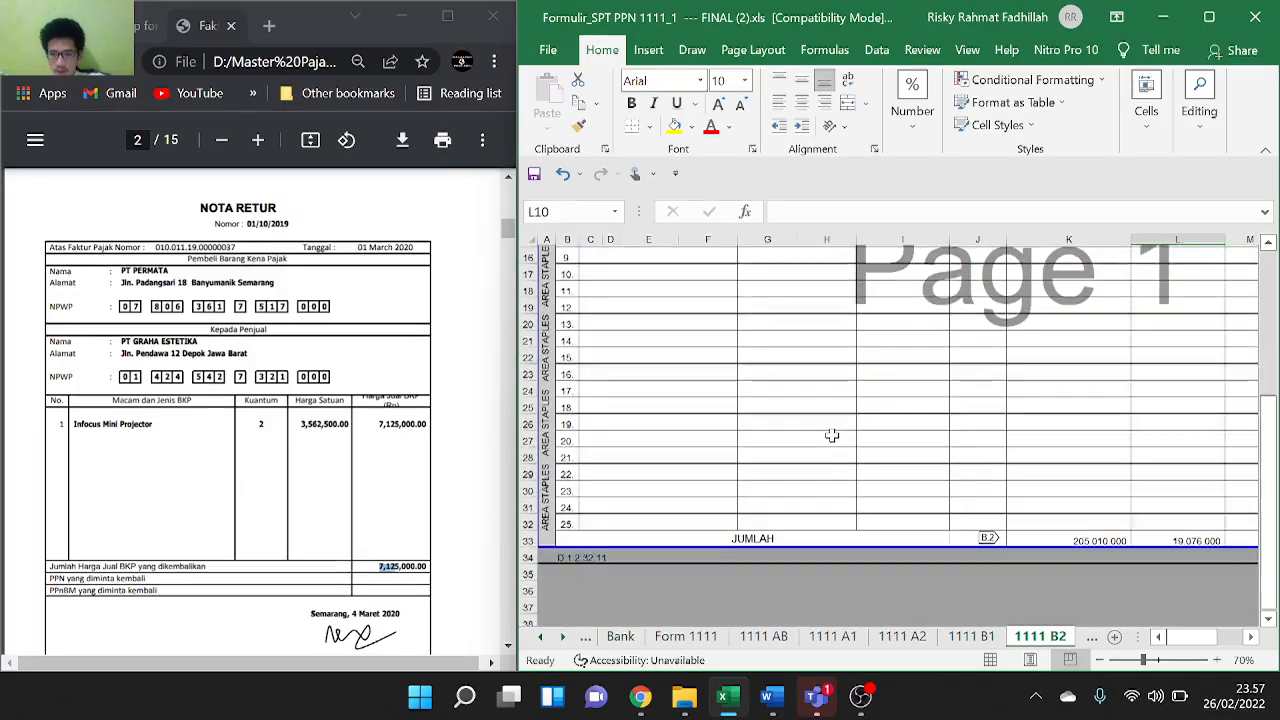
pyautogui.scroll(6, 831, 435)
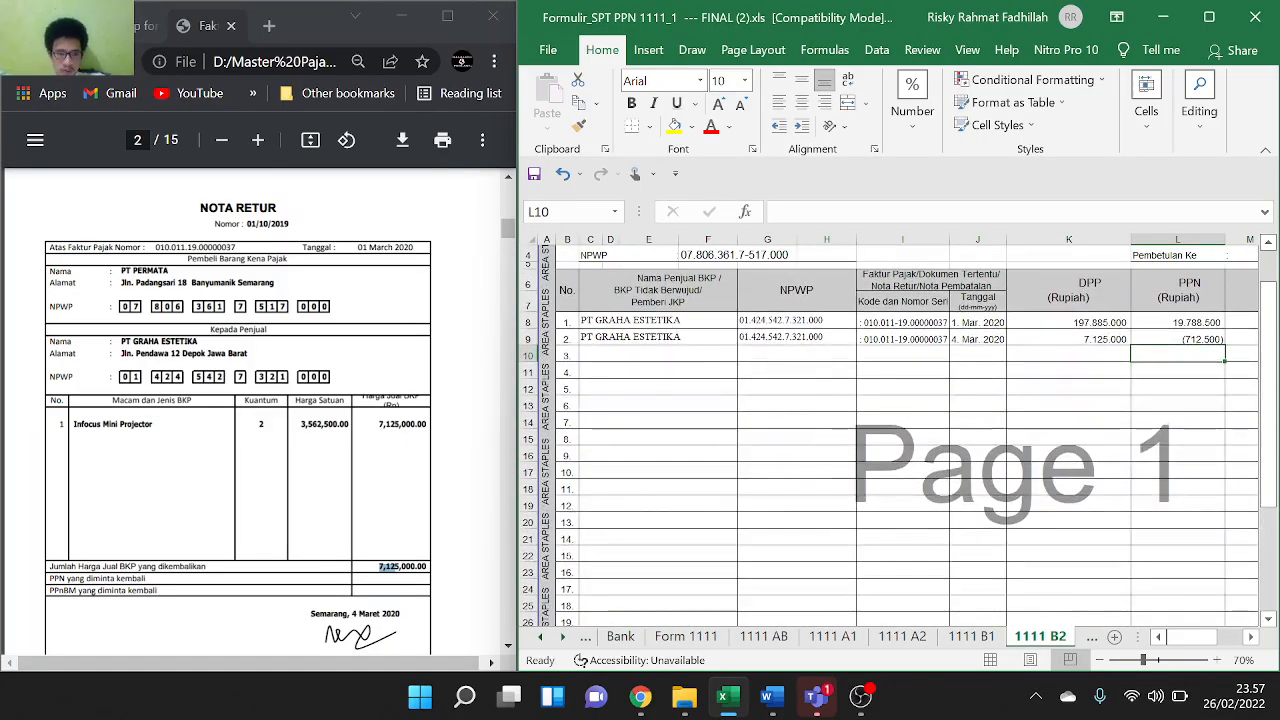
pyautogui.scroll(-10, 252, 410)
pyautogui.scroll(-3, 252, 410)
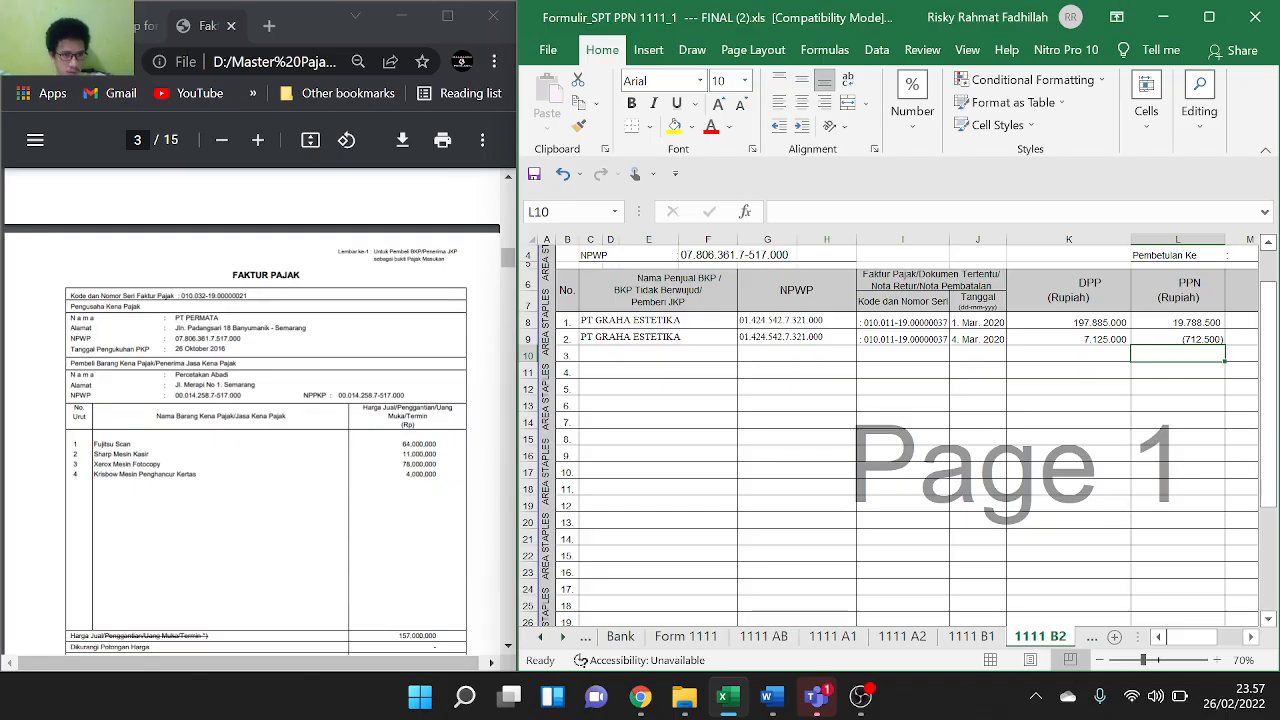
# On the 1111 A2 sheet, paste buyer Percetakan Abadi into C8
pyautogui.click(903, 640)
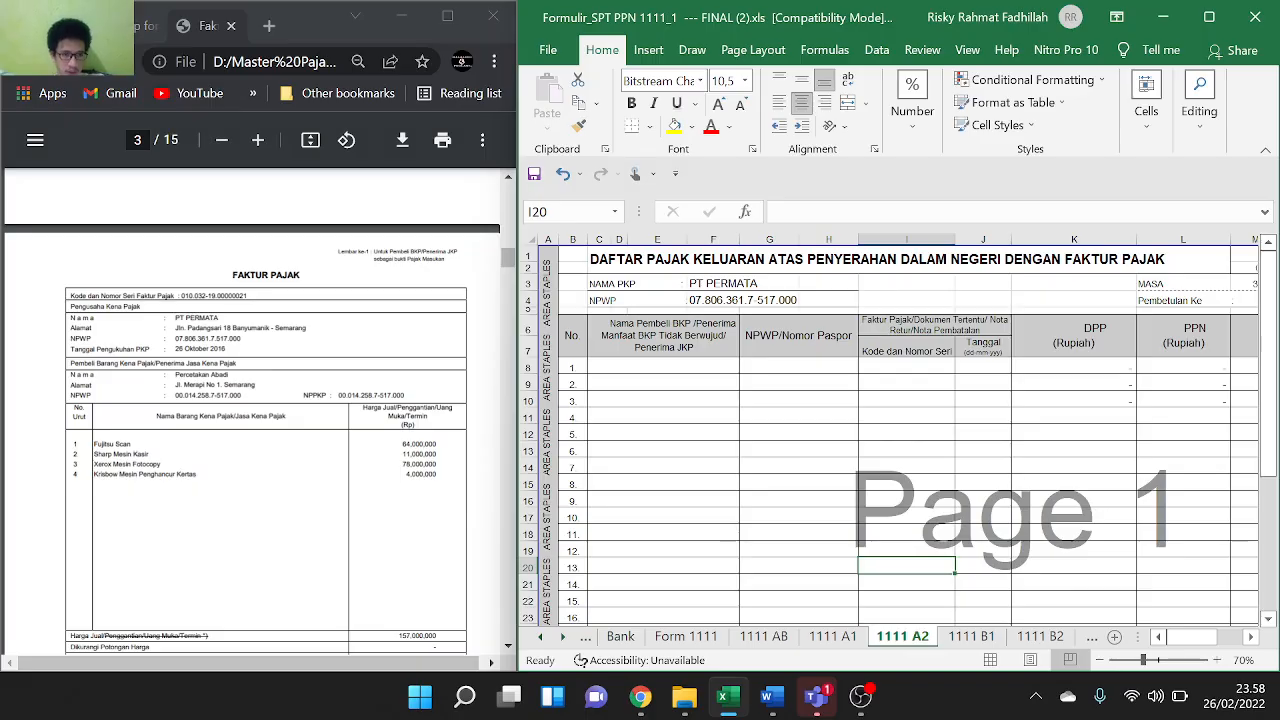
pyautogui.moveTo(177, 375); pyautogui.dragTo(229, 375)
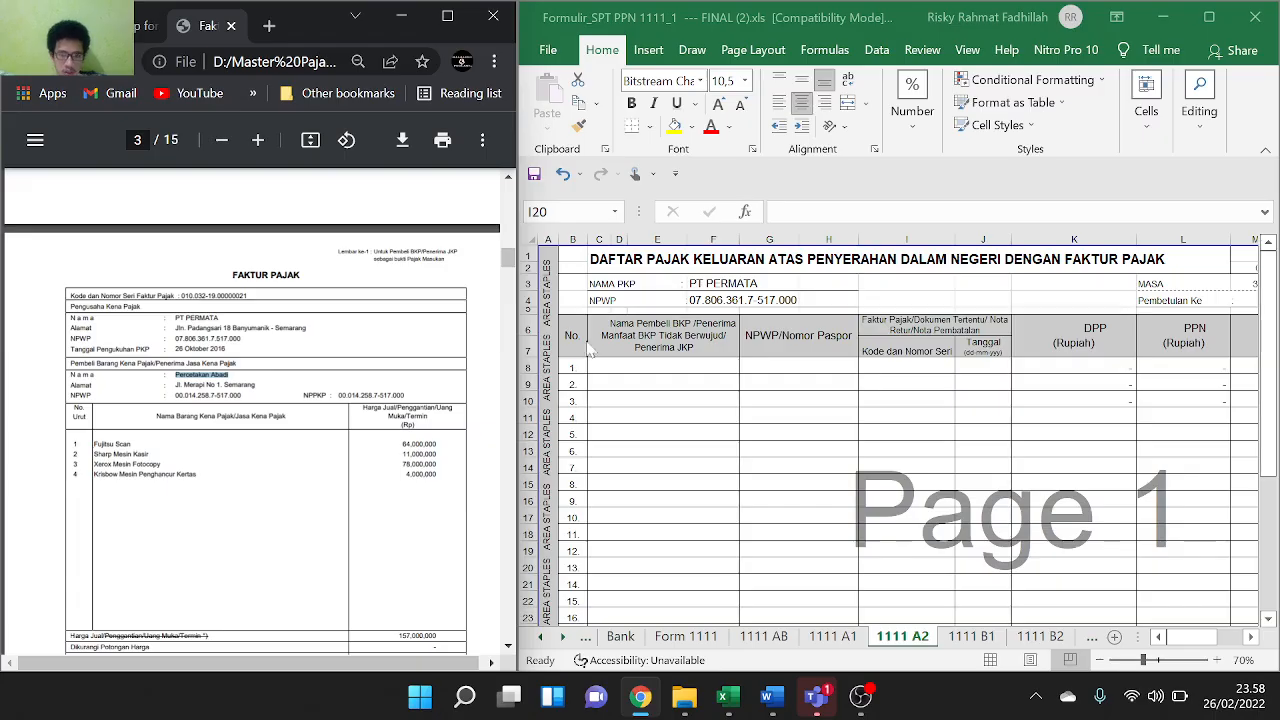
pyautogui.click(637, 358)
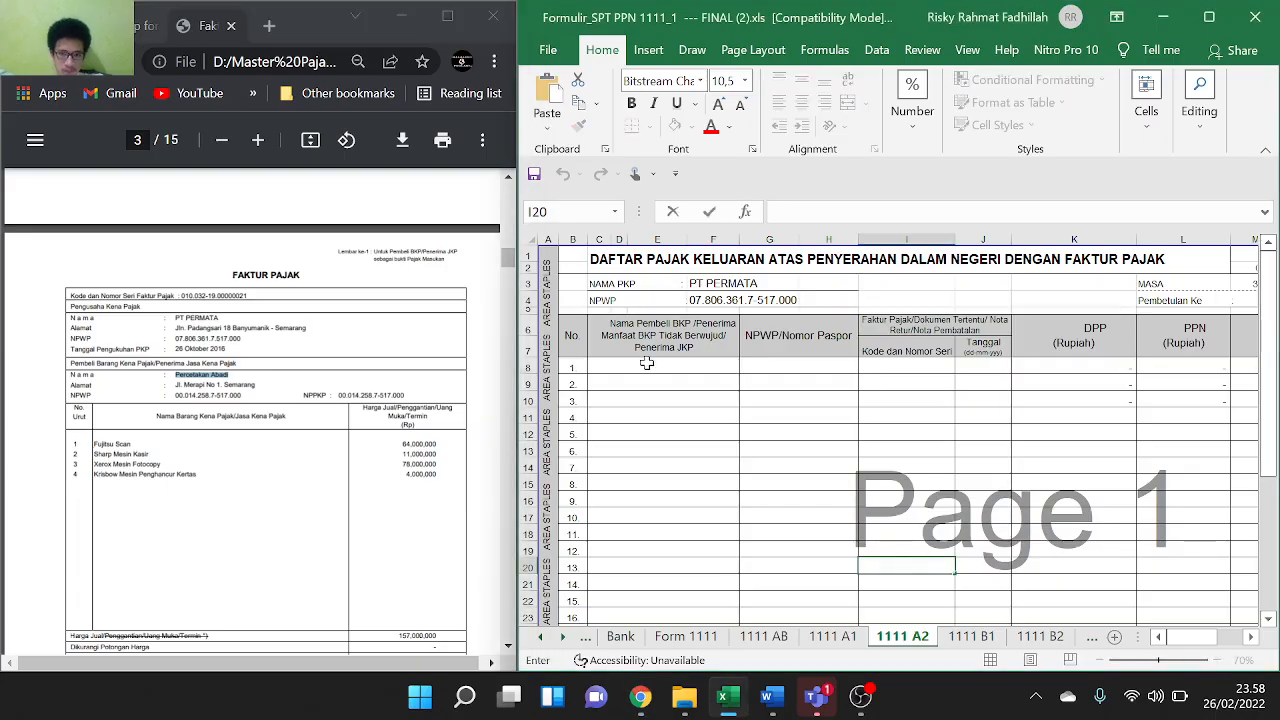
pyautogui.doubleClick(647, 364)
pyautogui.hotkey('ctrl', 'v')
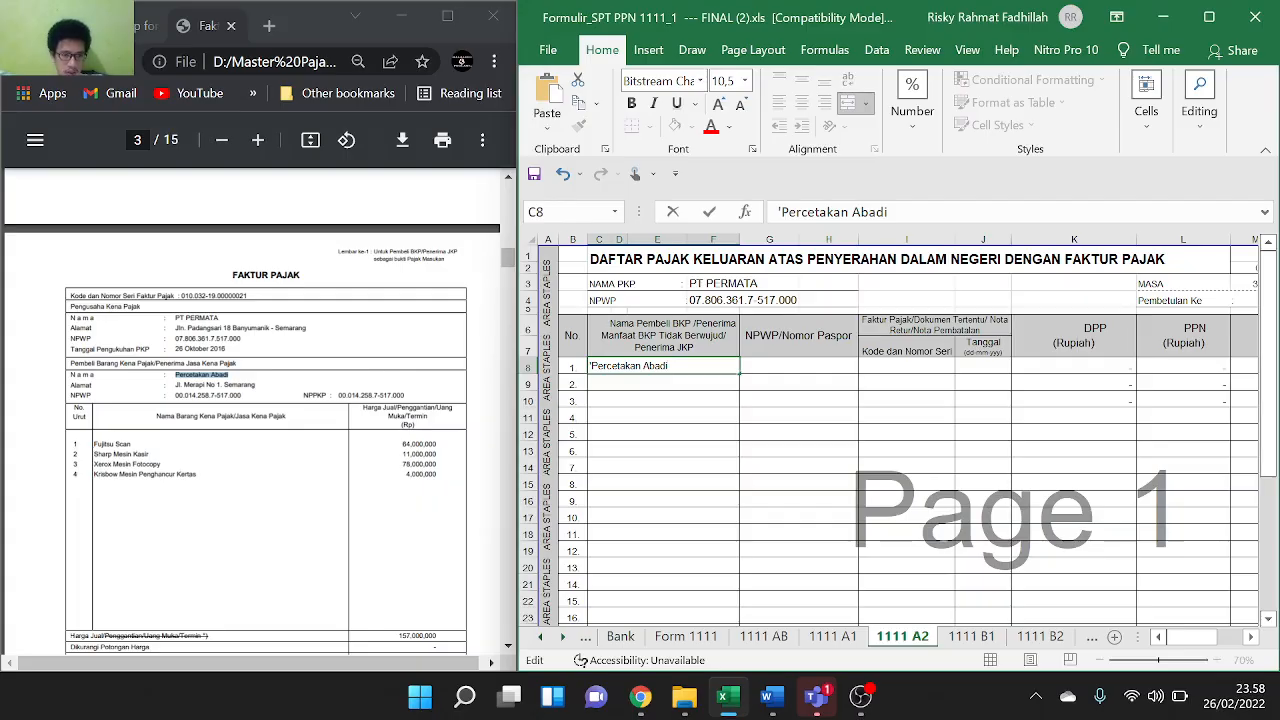
pyautogui.moveTo(175, 396); pyautogui.dragTo(242, 396)
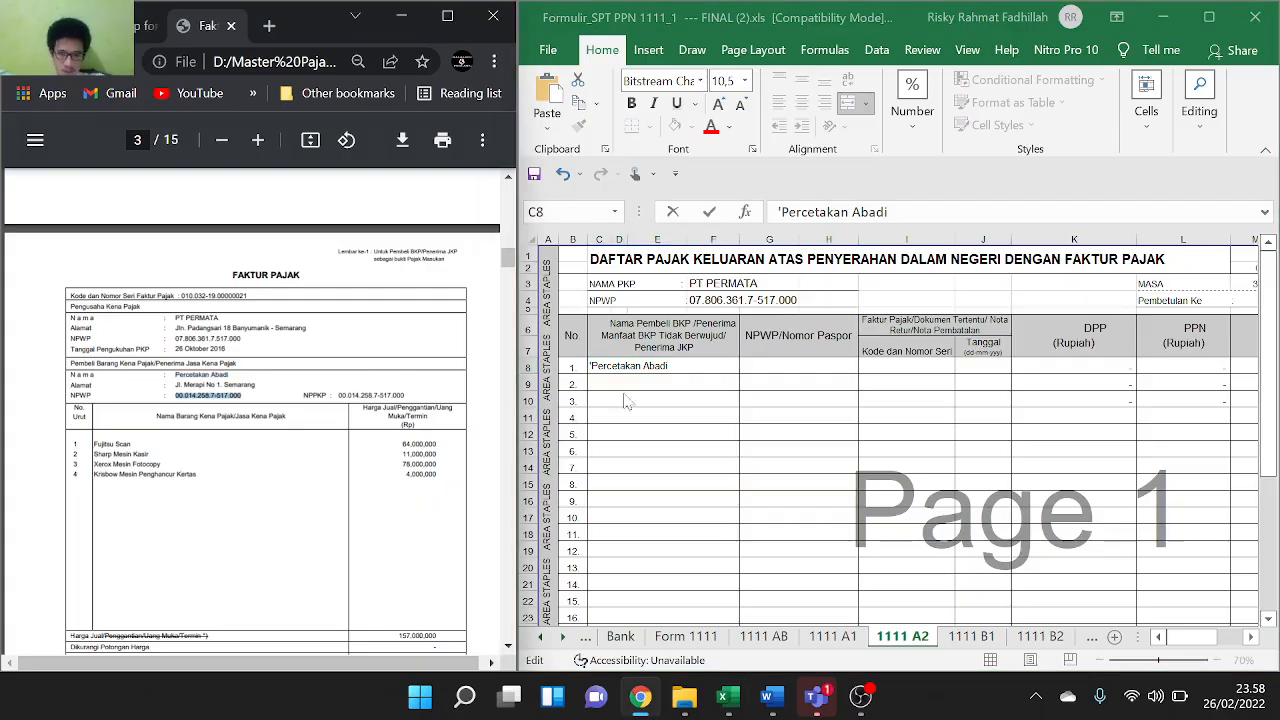
pyautogui.click(813, 368)
pyautogui.click(813, 368)
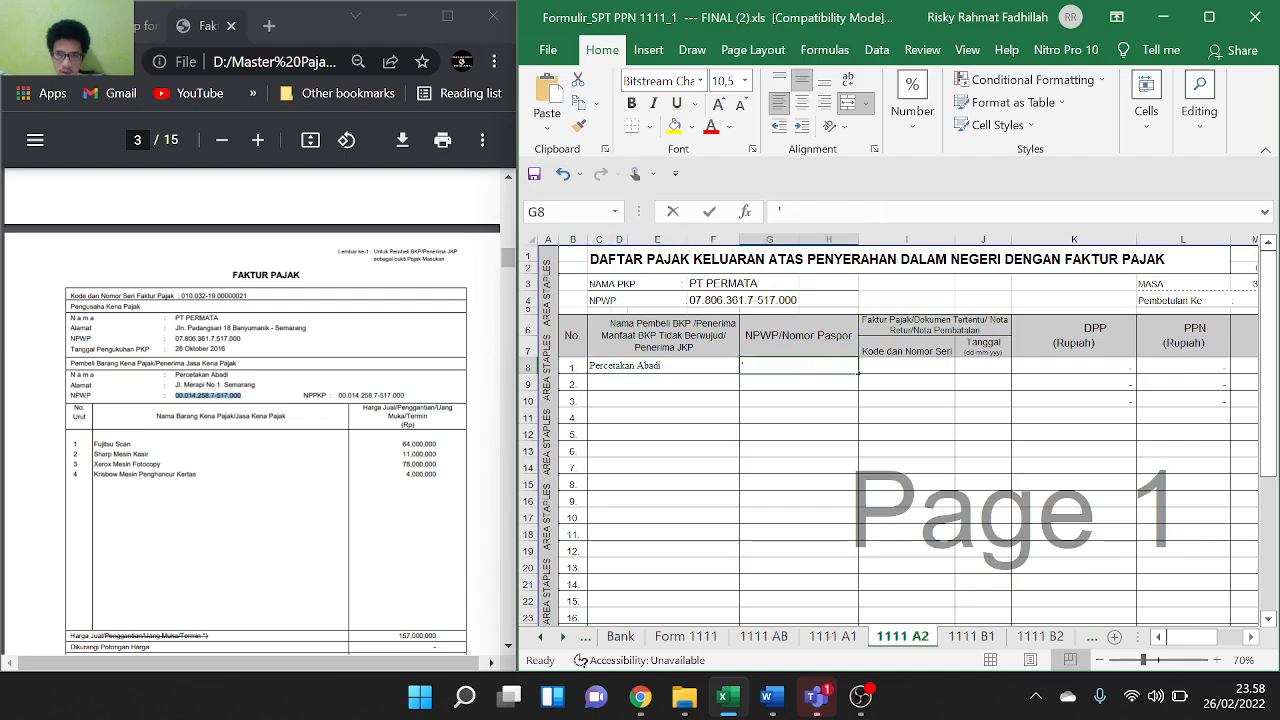
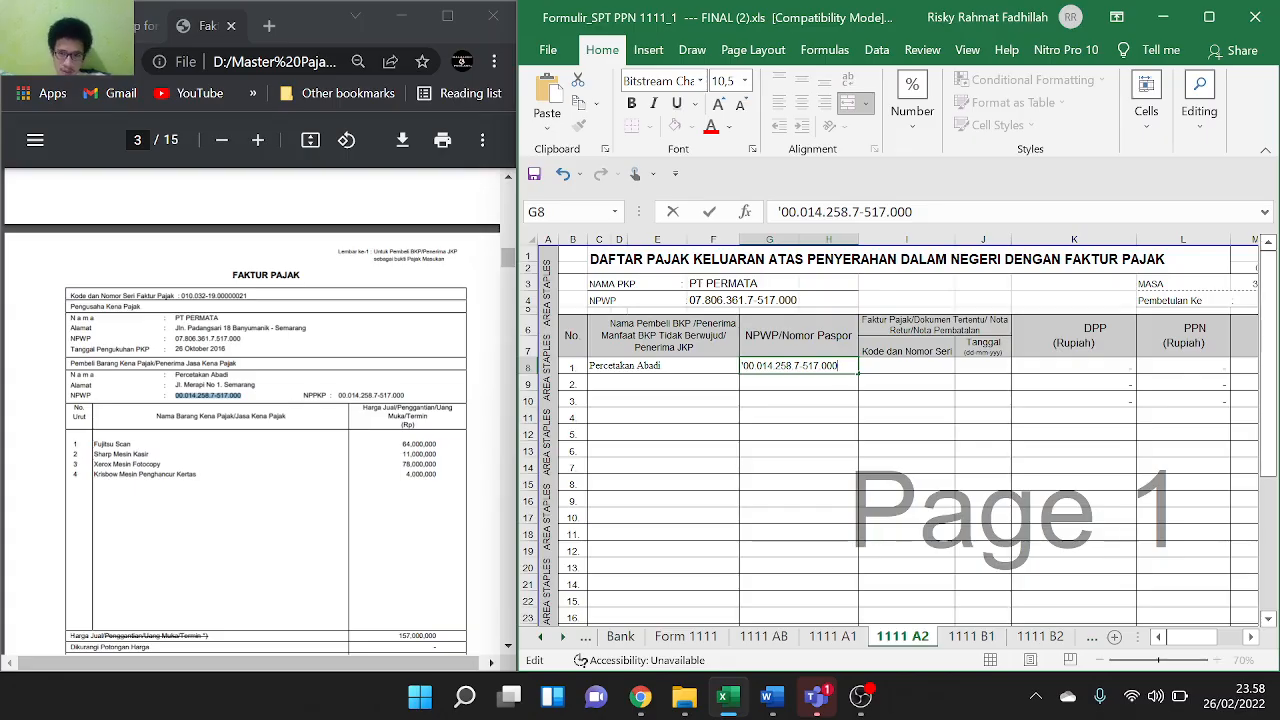
pyautogui.scroll(-1, 208, 462)
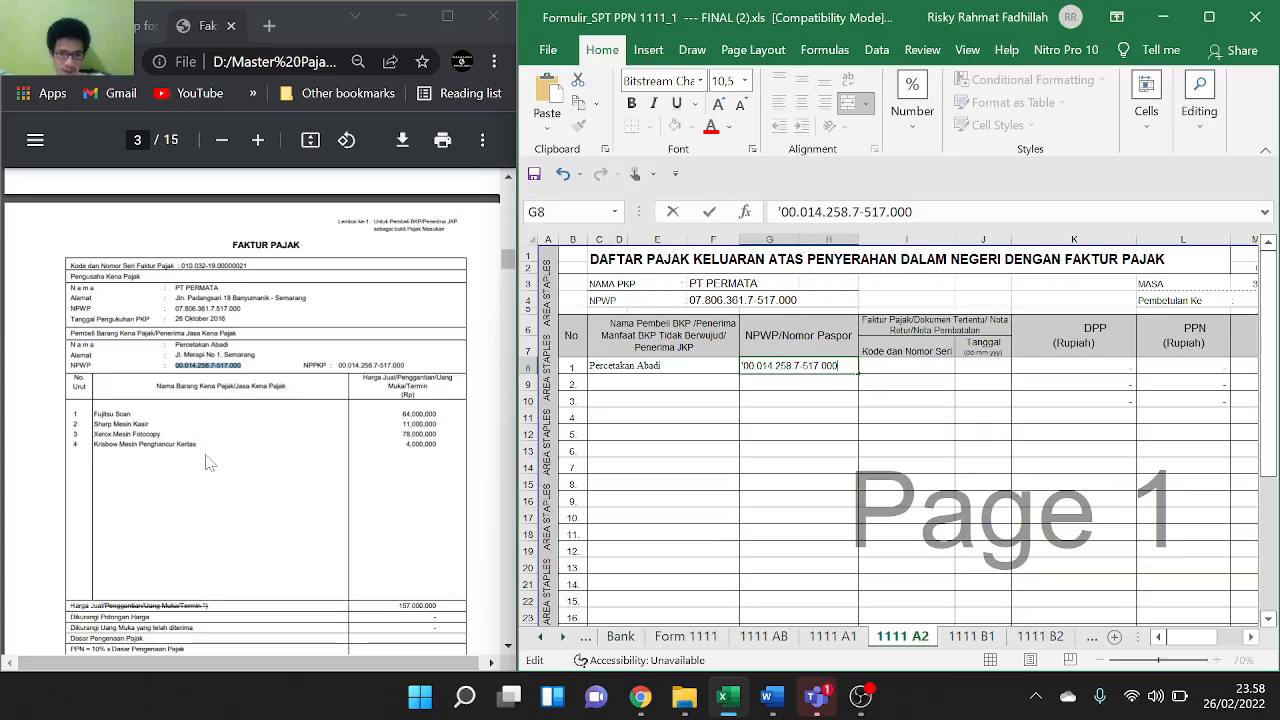
pyautogui.scroll(-2, 208, 462)
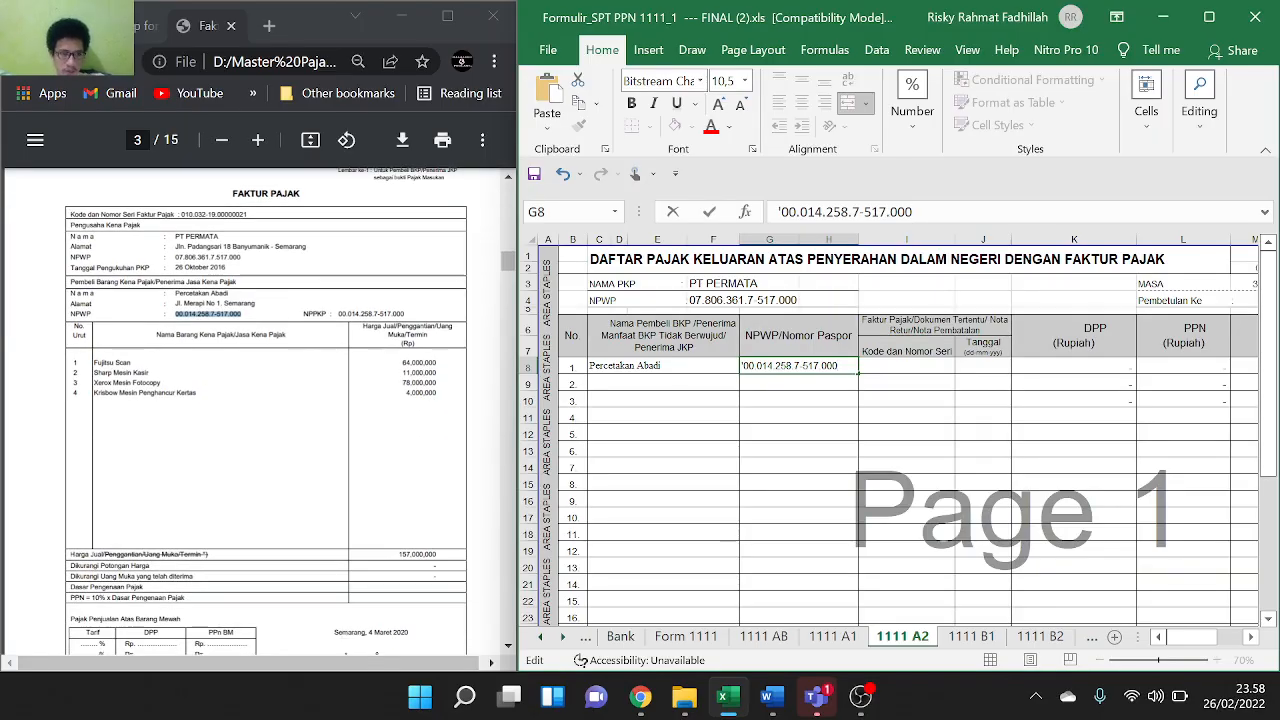
pyautogui.moveTo(179, 214); pyautogui.dragTo(246, 214)
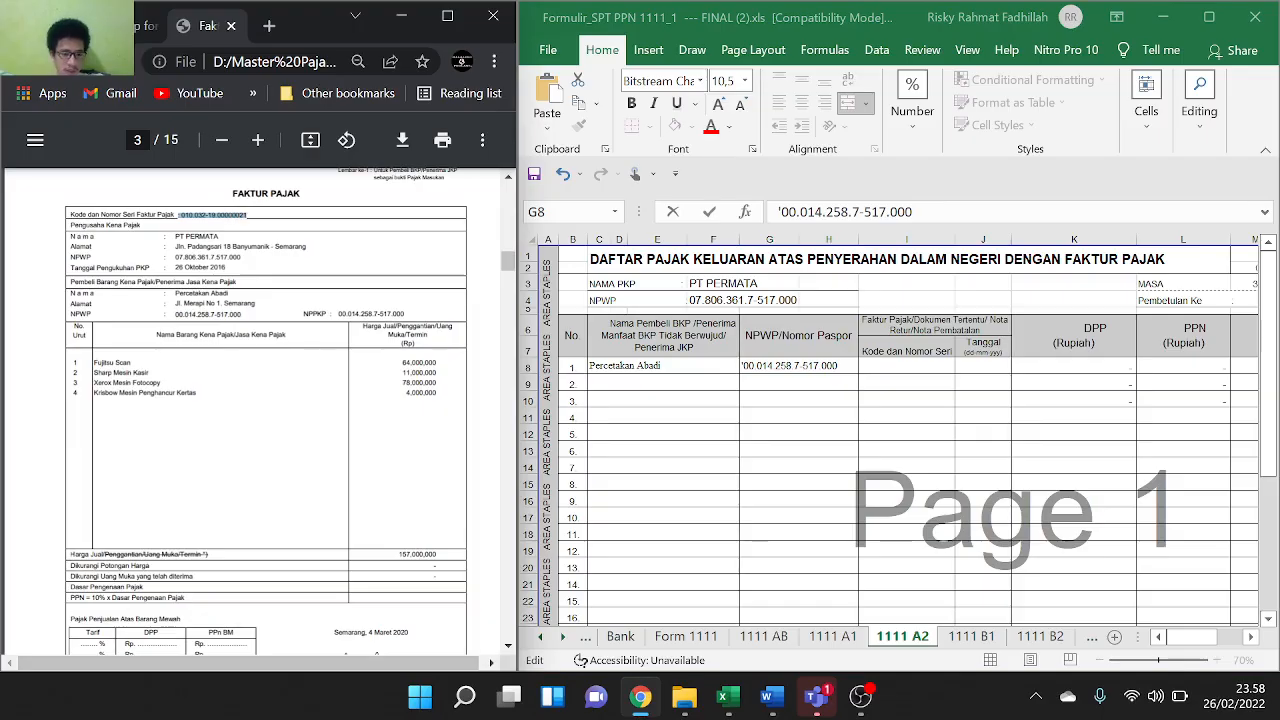
pyautogui.click(908, 365)
pyautogui.doubleClick(908, 365)
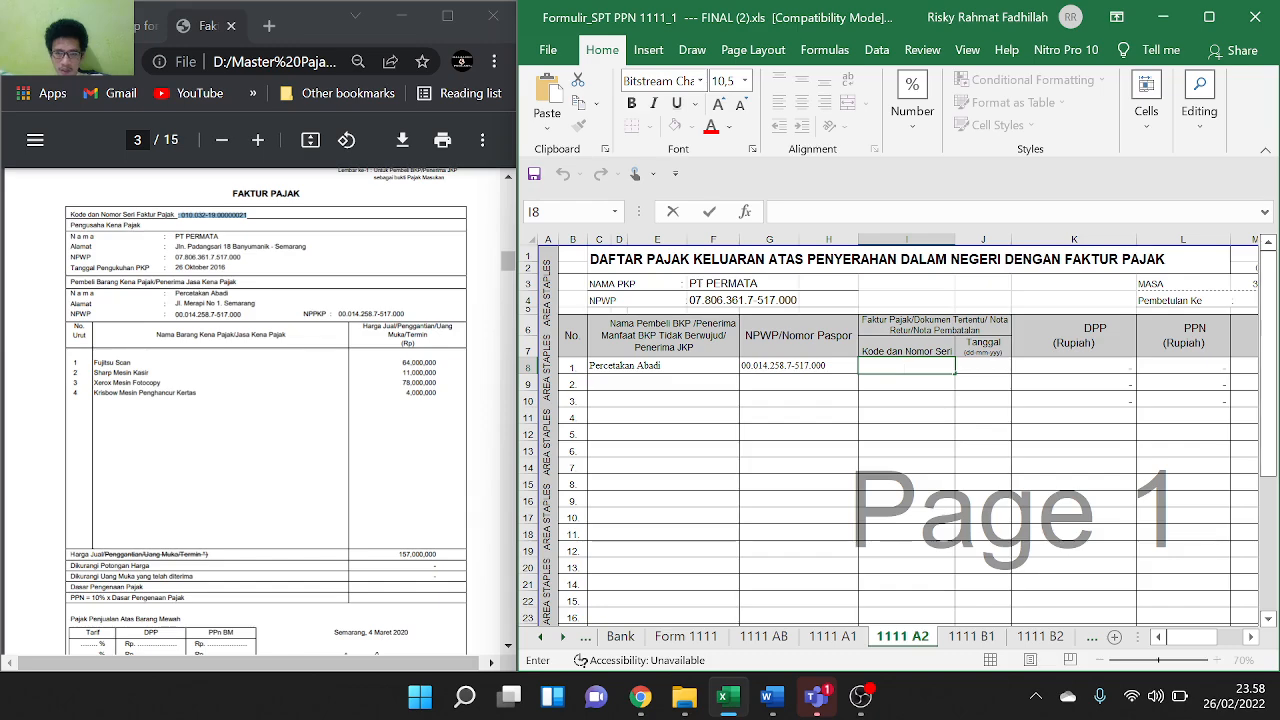
pyautogui.write(': 010.032-19.00000021')
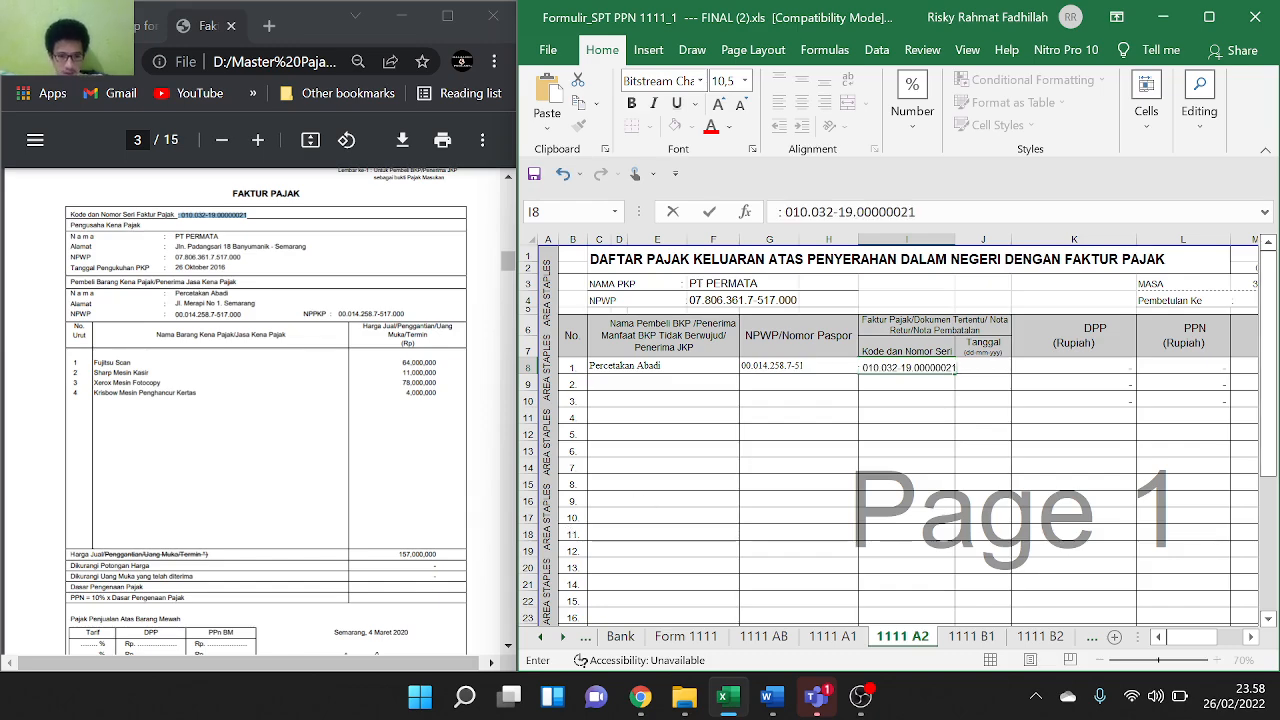
# Paste the invoice date 4 Maret 2020 into J8
pyautogui.moveTo(368, 632); pyautogui.dragTo(403, 632)
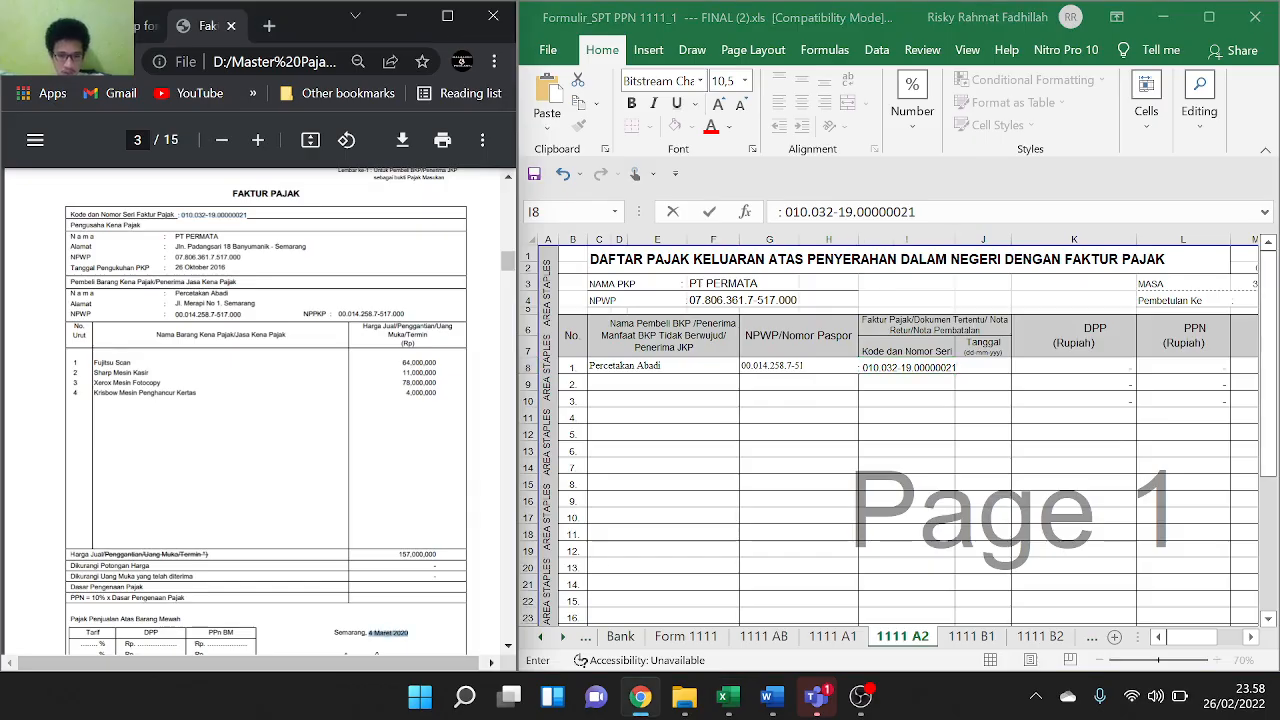
pyautogui.doubleClick(935, 368)
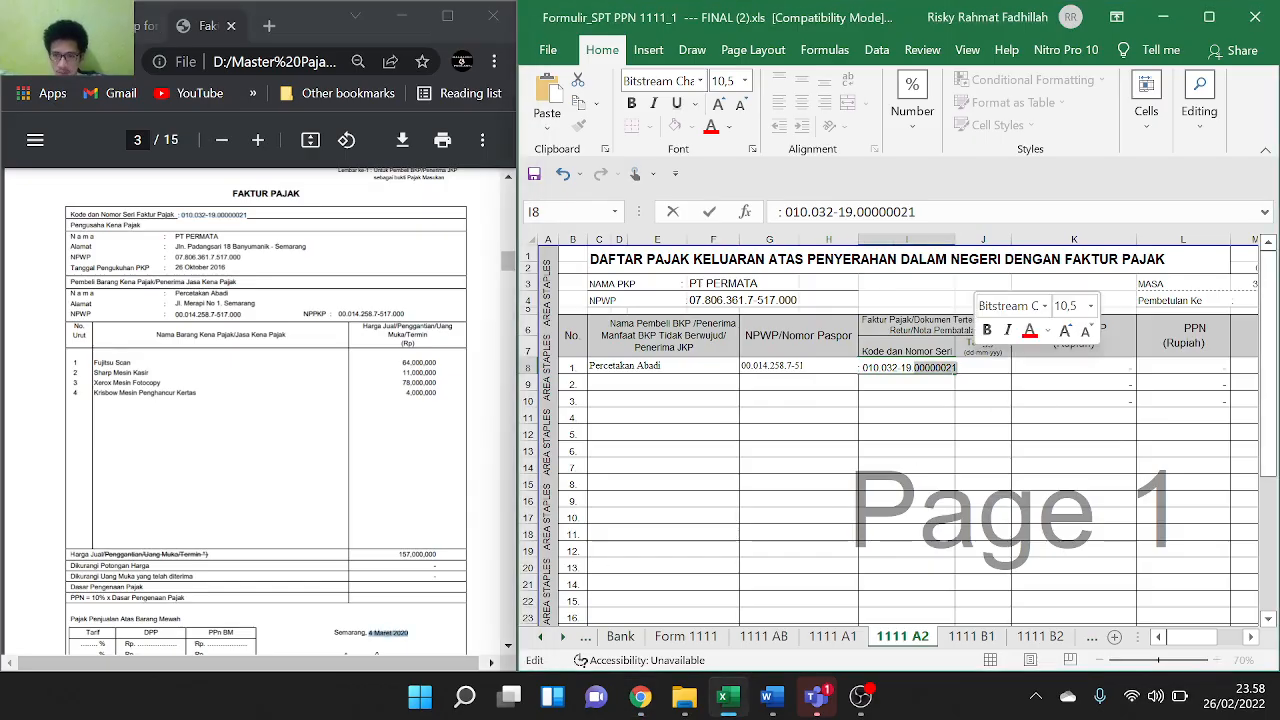
pyautogui.click(954, 369)
pyautogui.click(1016, 381)
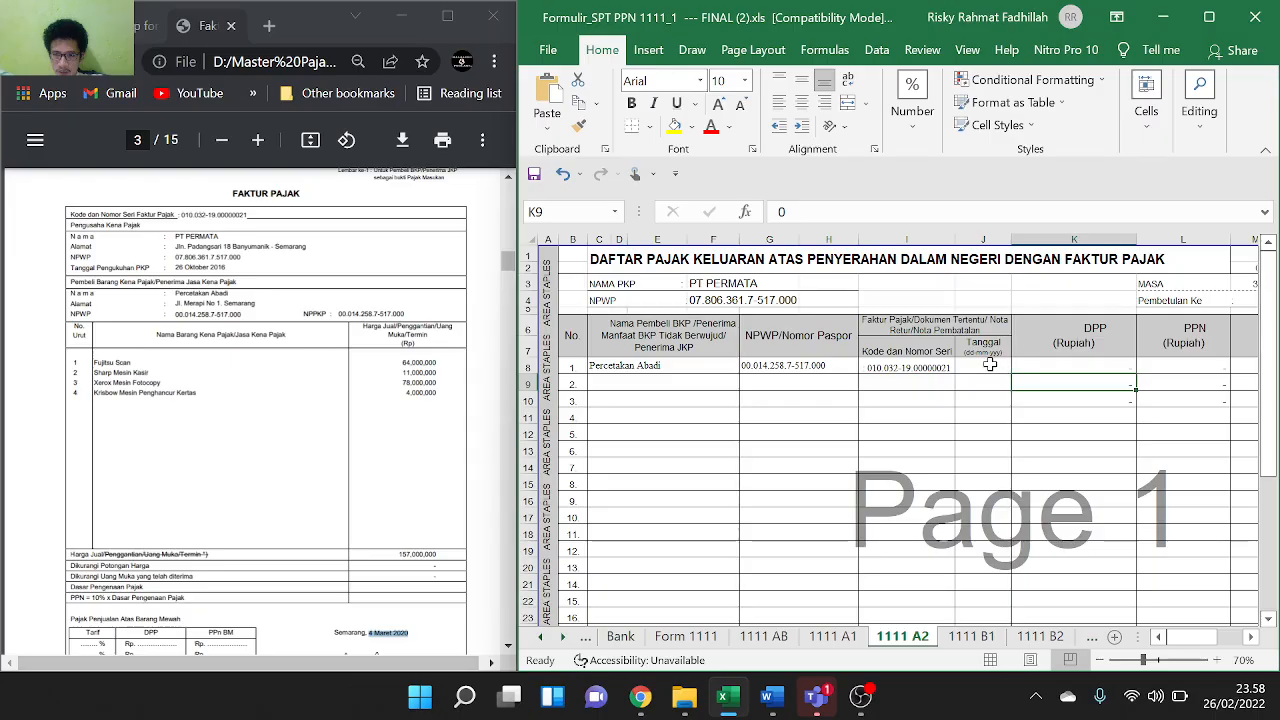
pyautogui.doubleClick(989, 365)
pyautogui.write('4 Maret 2020')
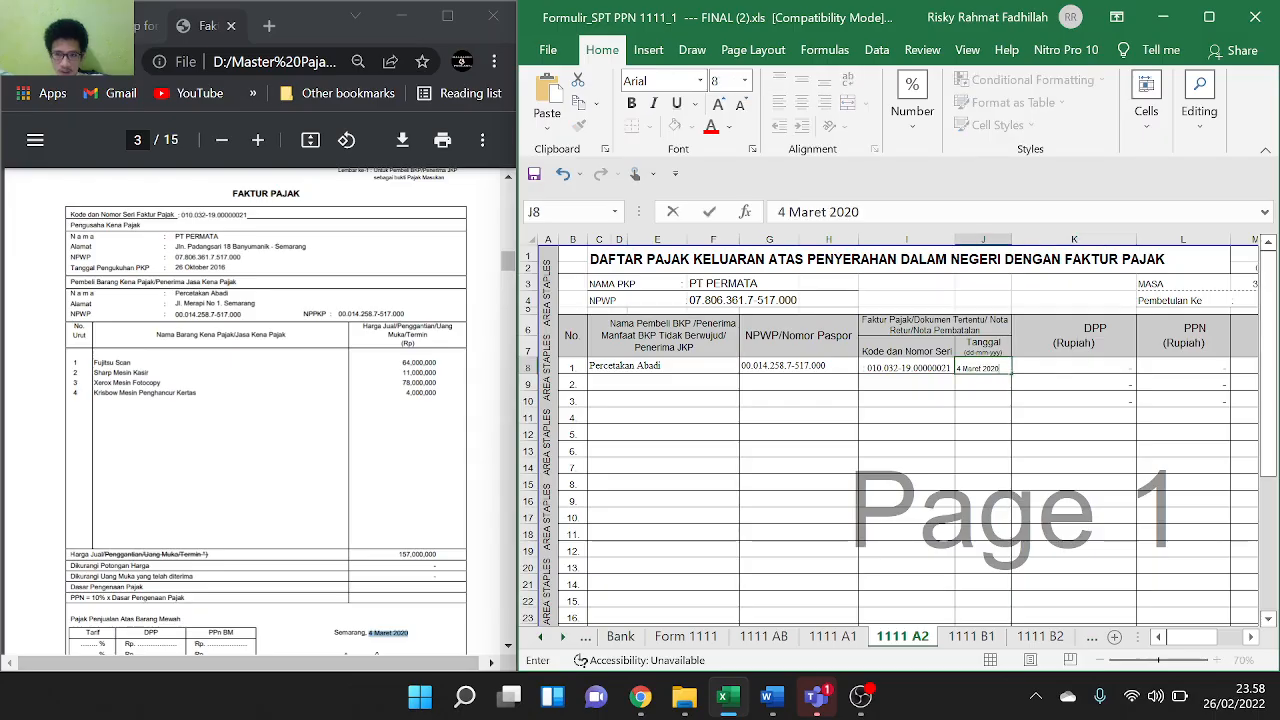
# Paste DPP 157000000 into K8 without commas and set L8 to =K8*10%
pyautogui.doubleClick(1062, 366)
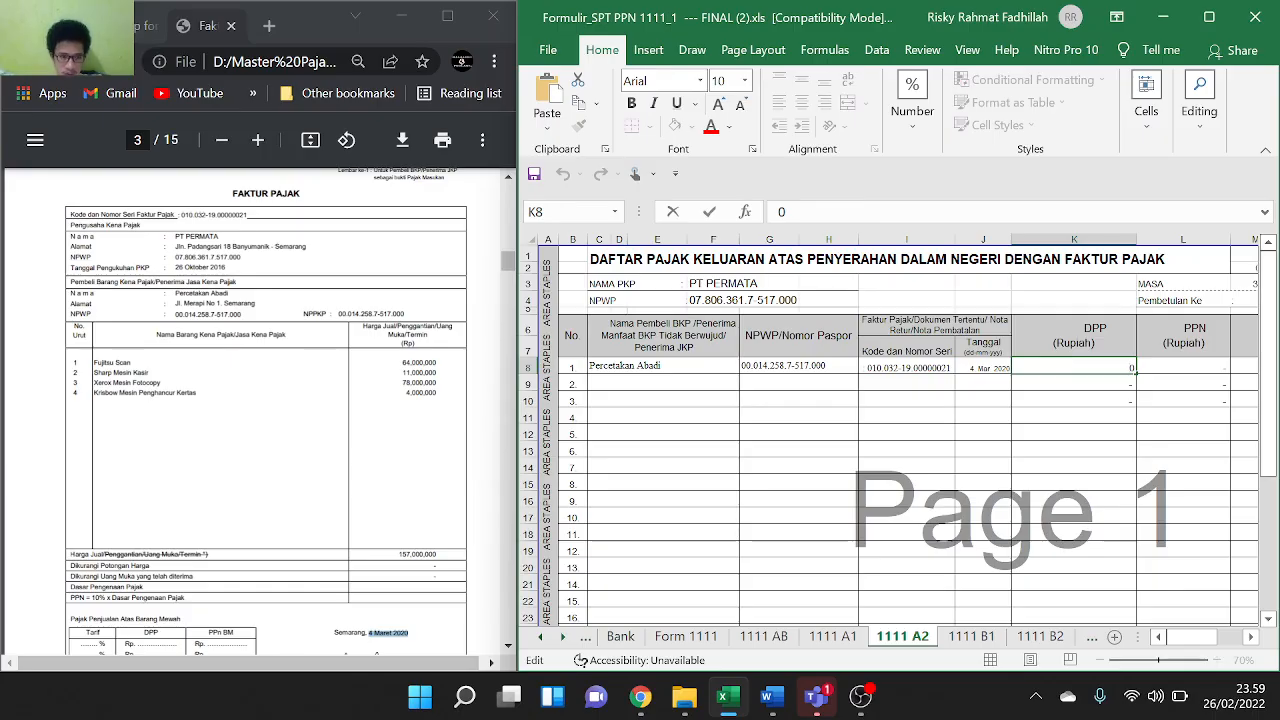
pyautogui.doubleClick(417, 554)
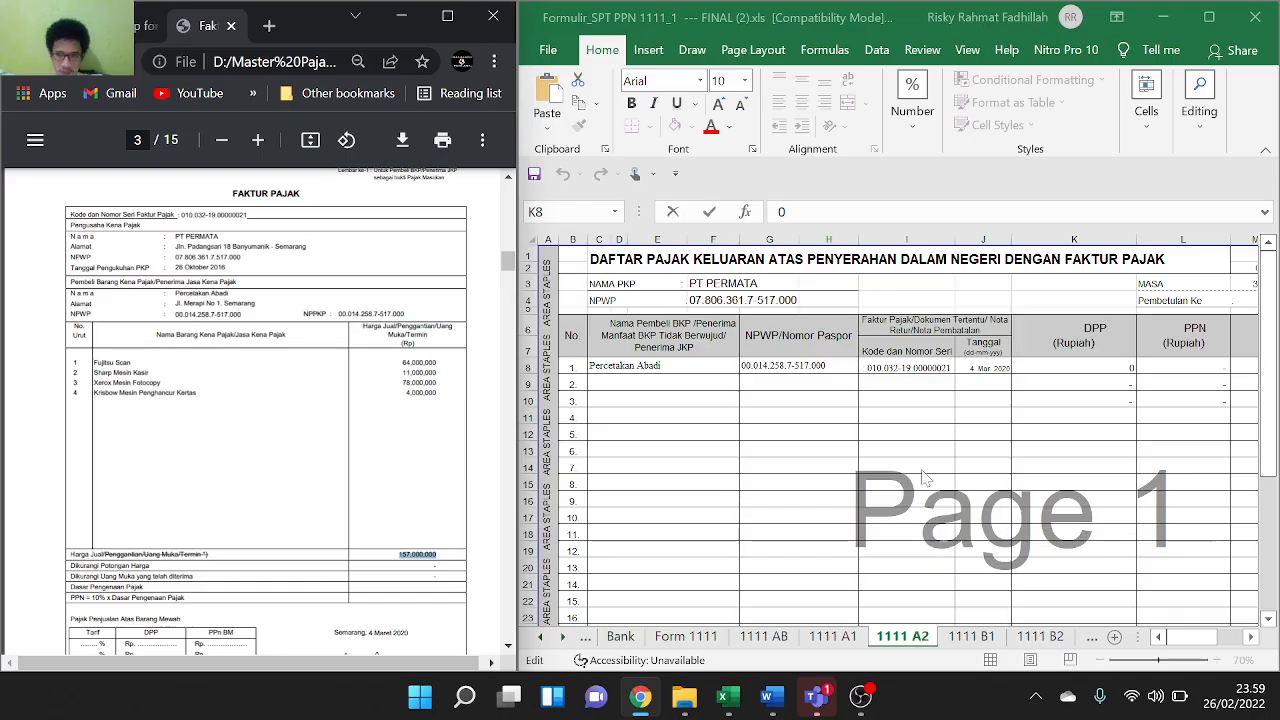
pyautogui.doubleClick(1131, 368)
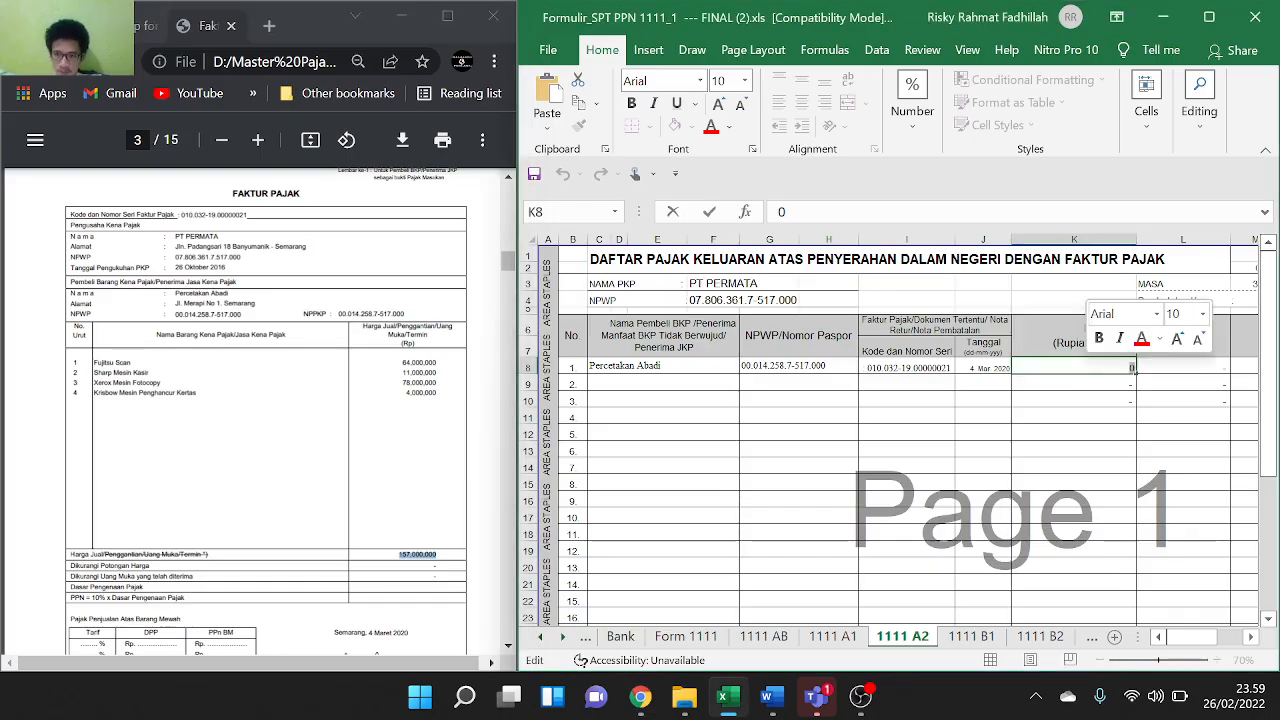
pyautogui.write('157,000,000')
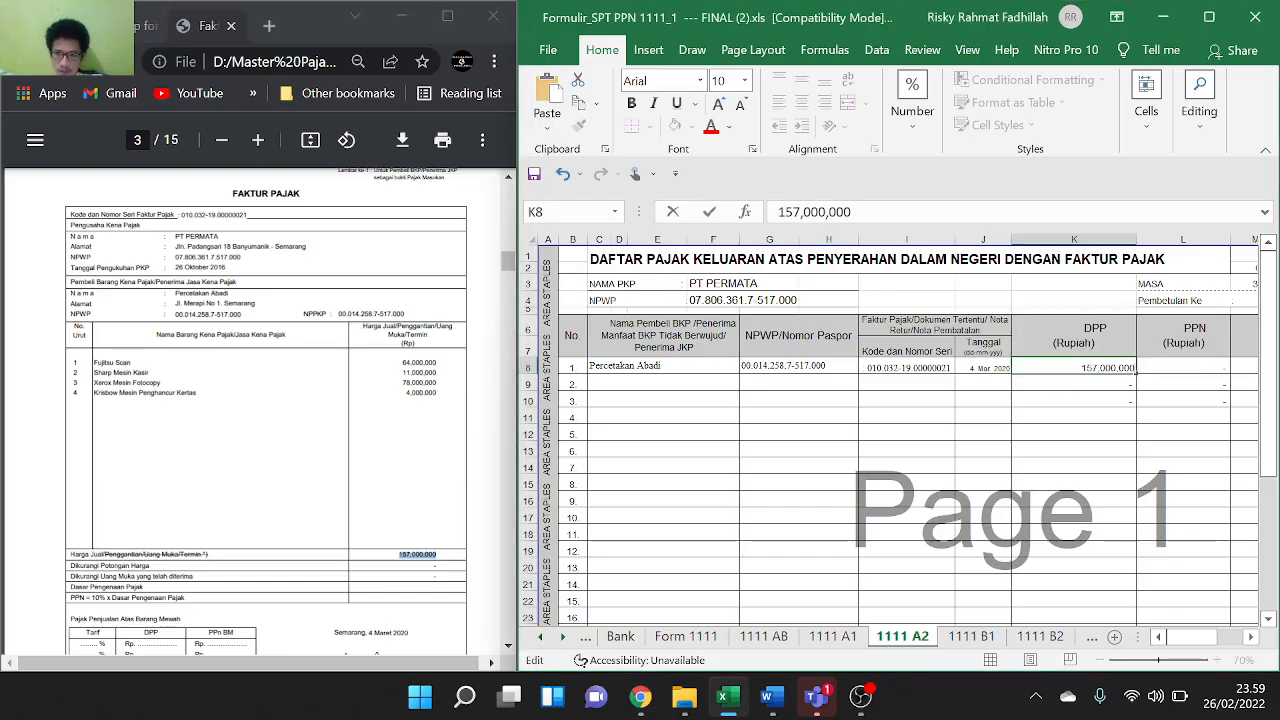
pyautogui.press('BackSpace')
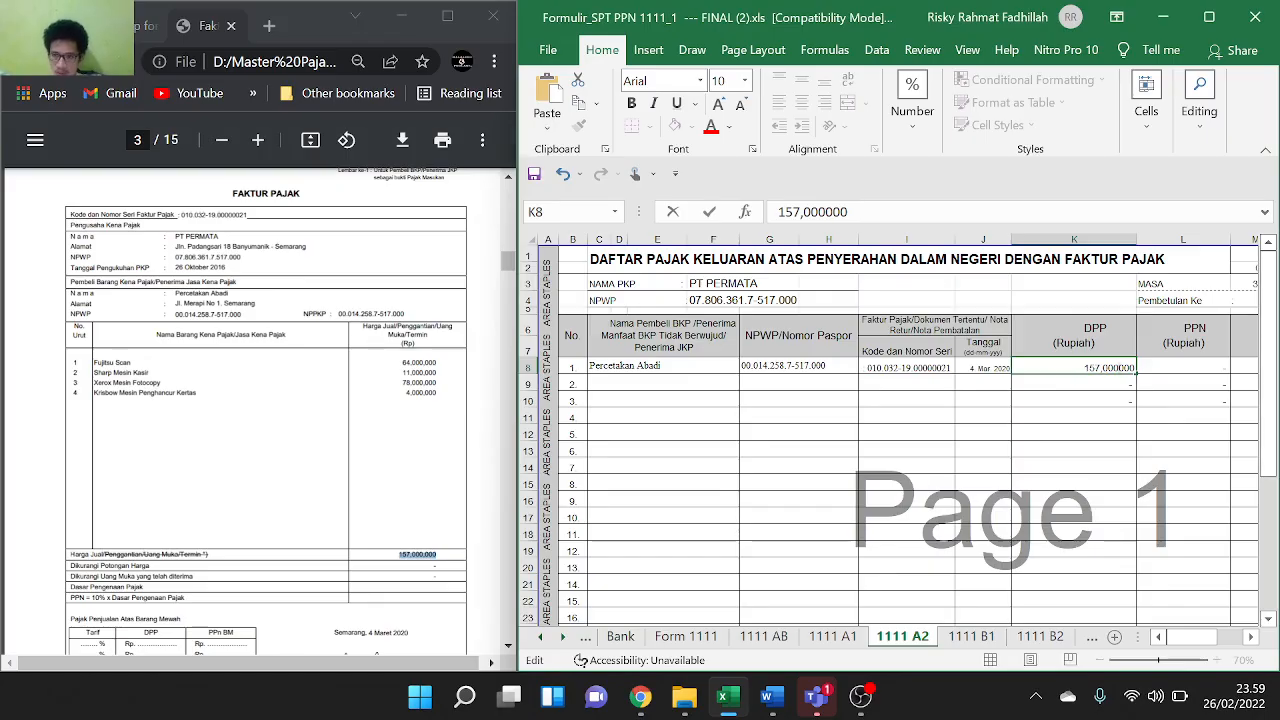
pyautogui.press('Left')
pyautogui.press('Left')
pyautogui.press('Left')
pyautogui.press('BackSpace')
pyautogui.click(1193, 362)
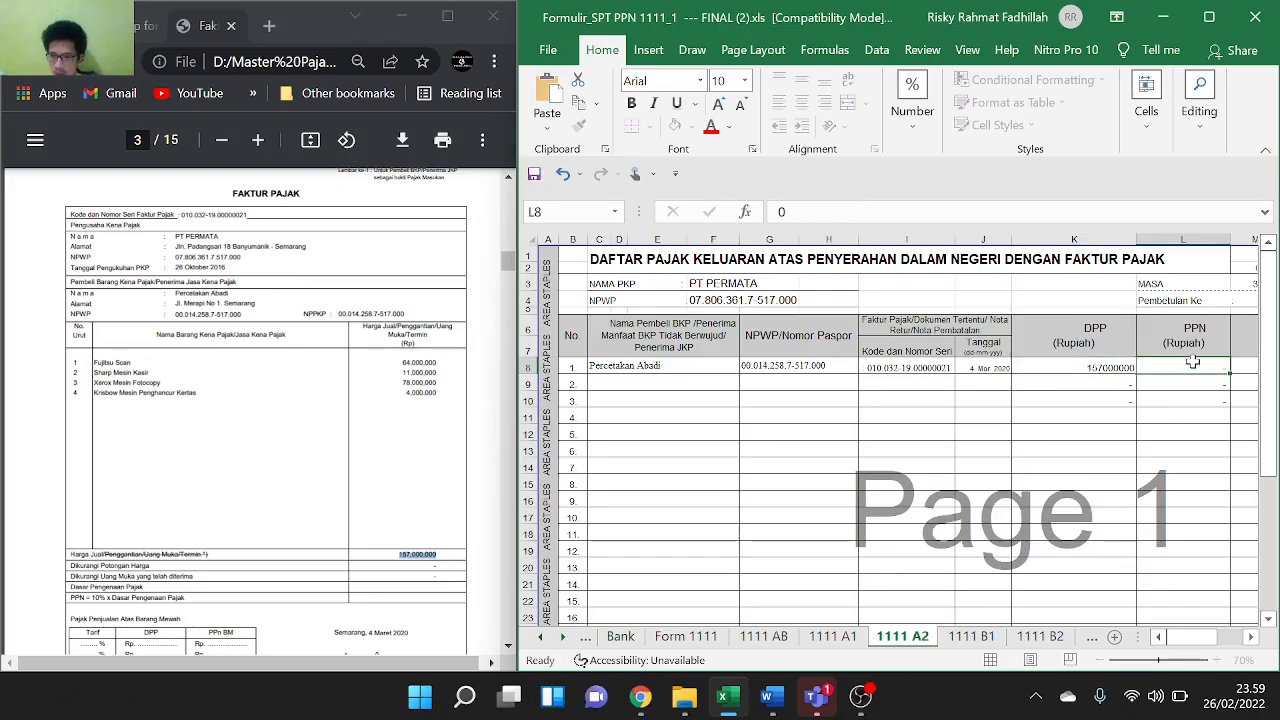
pyautogui.write('=')
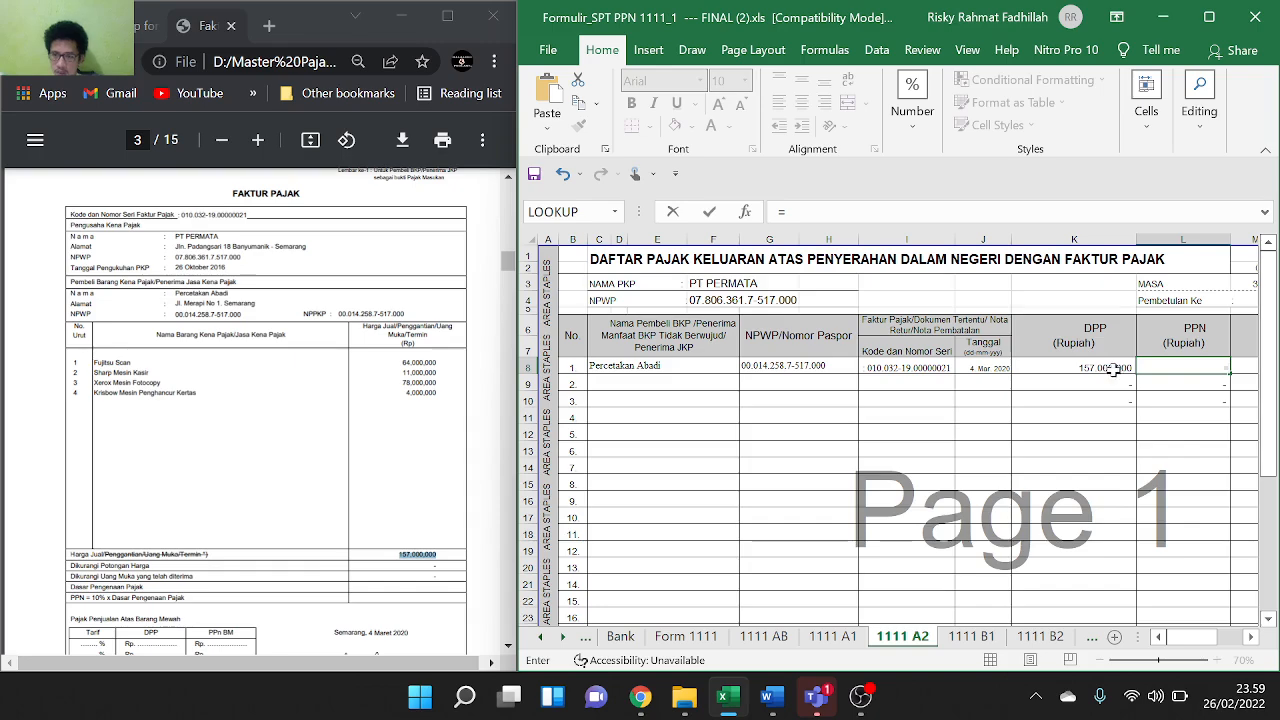
pyautogui.click(1102, 367)
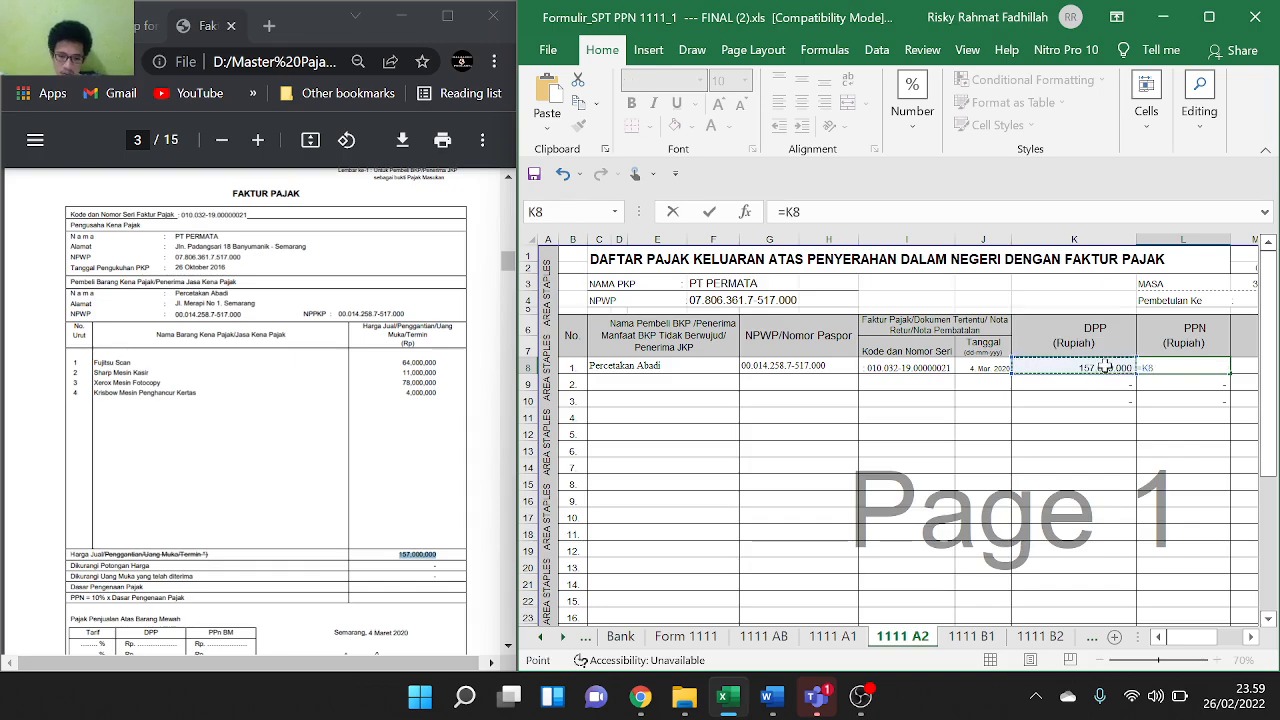
pyautogui.write('*10')
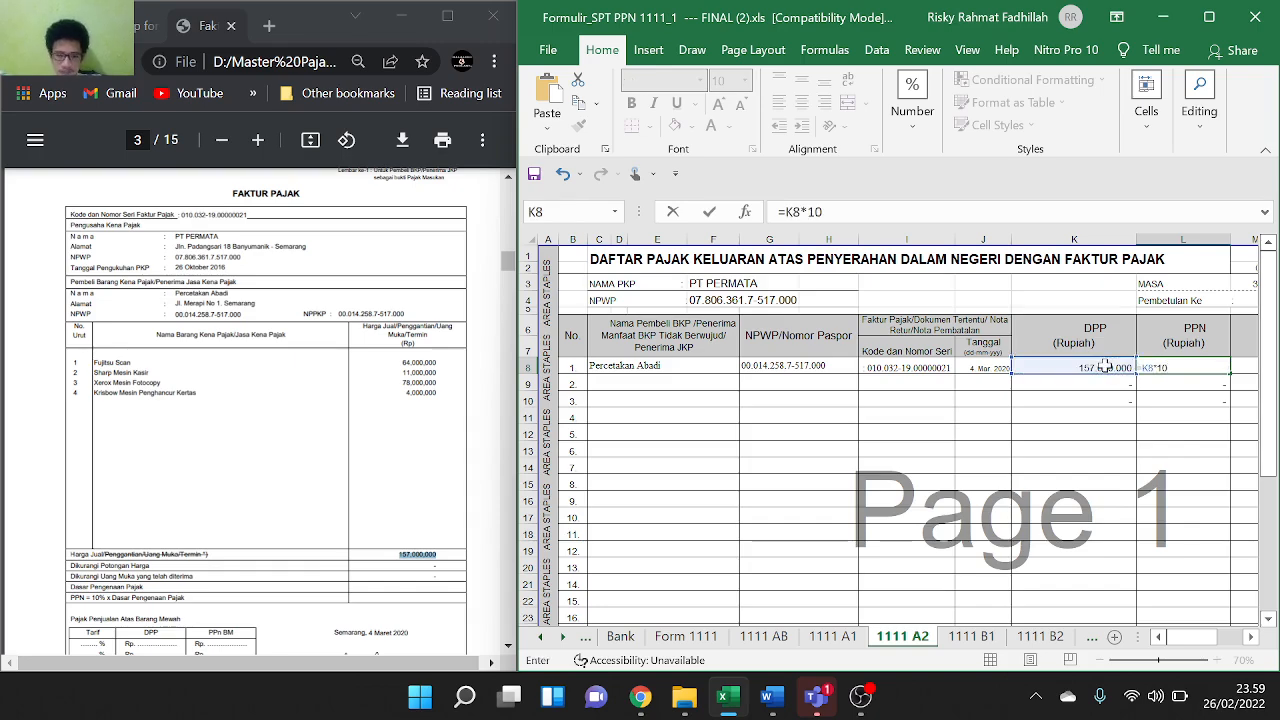
pyautogui.write('%')
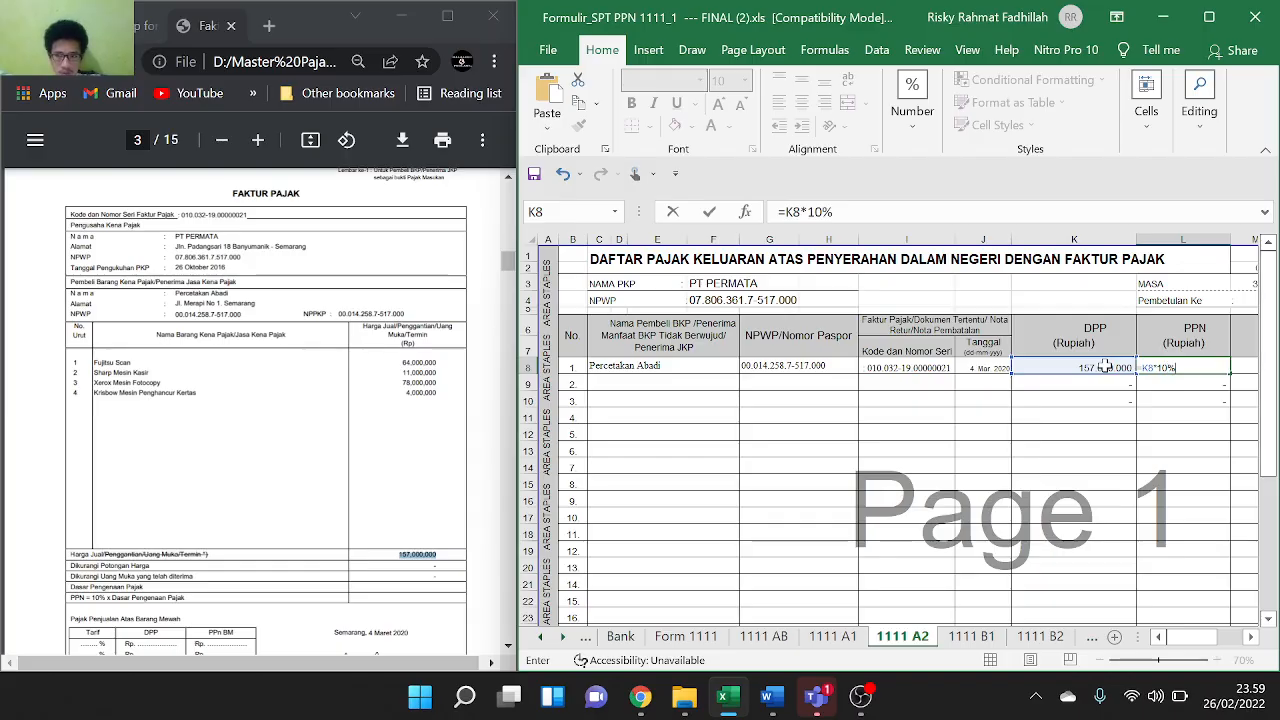
pyautogui.press('Return')
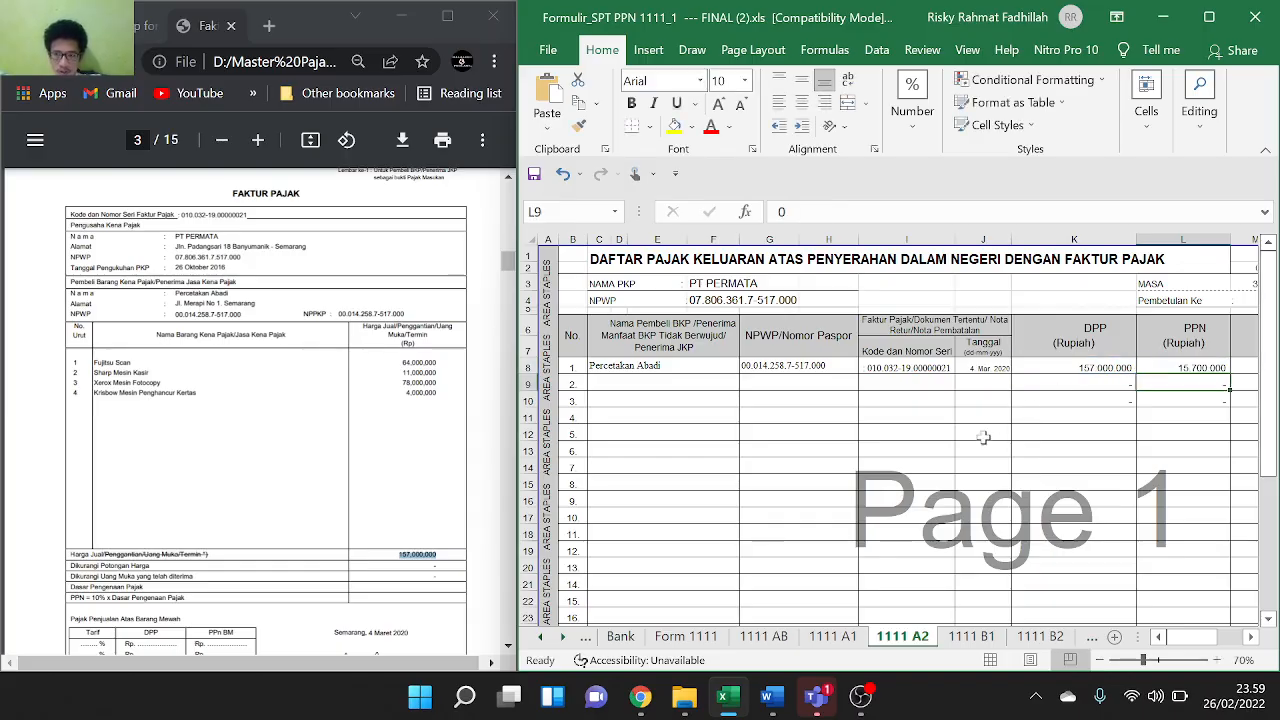
# Move the PDF to the page-4 invoice, switch to 1111 B2, and select seller PT CENTRAL OFFICE EQUIPMENT's name
pyautogui.hscroll(5, 983, 437)
pyautogui.hscroll(-5, 983, 437)
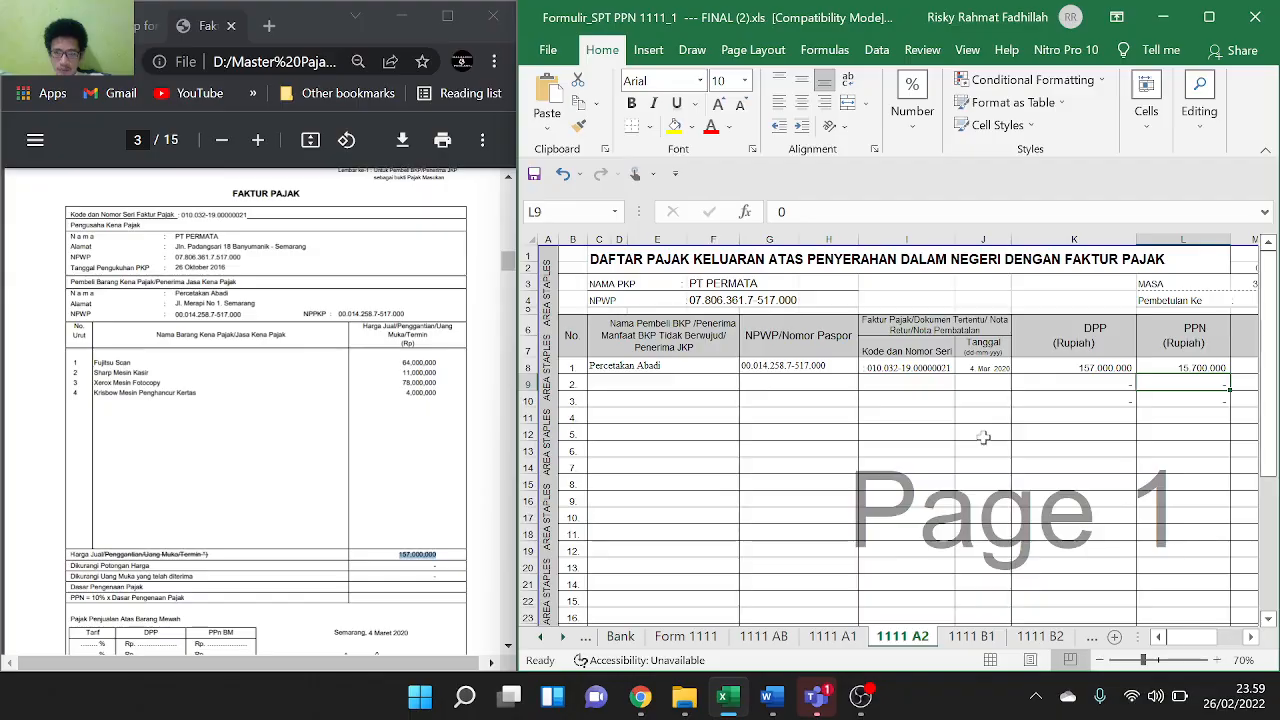
pyautogui.scroll(-5, 363, 421)
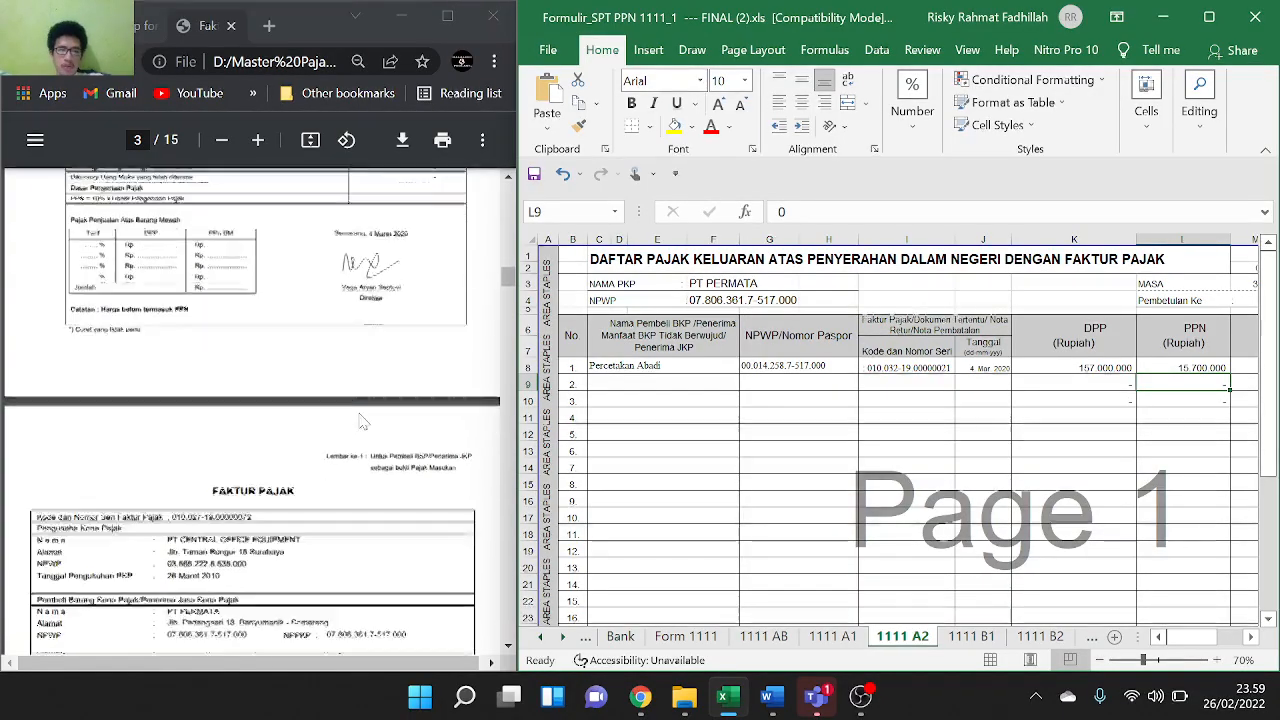
pyautogui.scroll(-1, 363, 421)
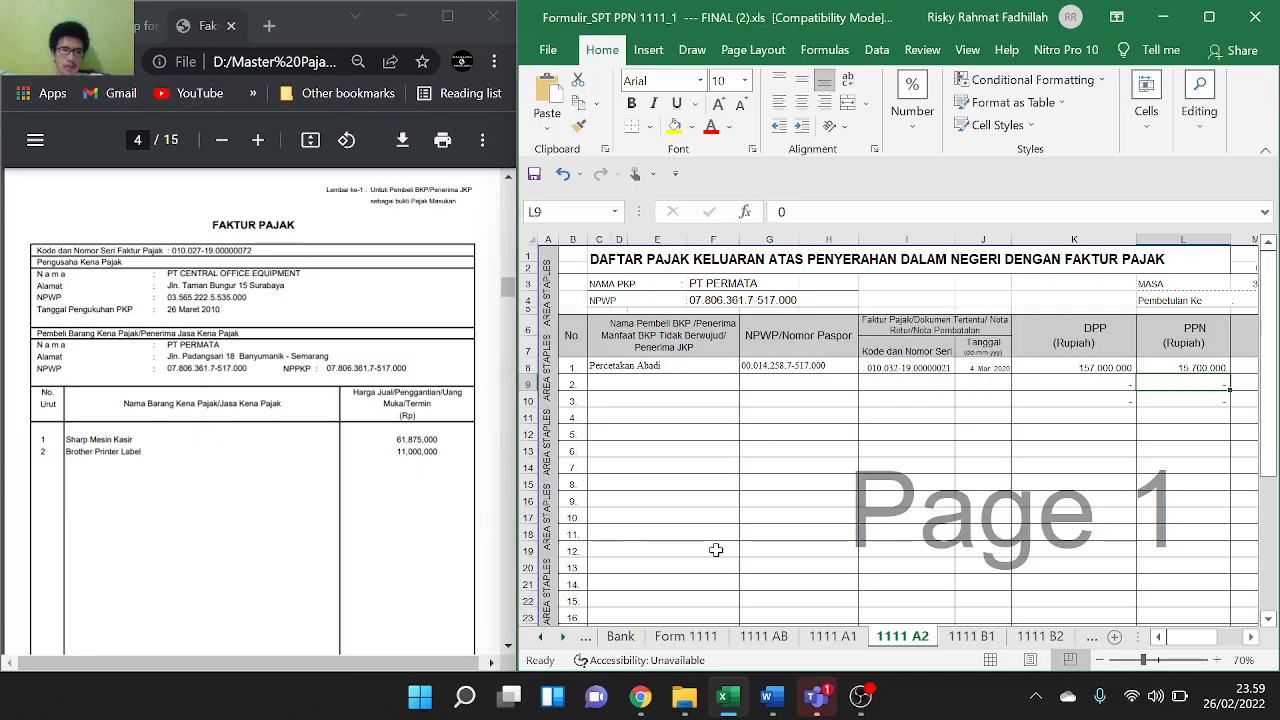
pyautogui.click(1032, 638)
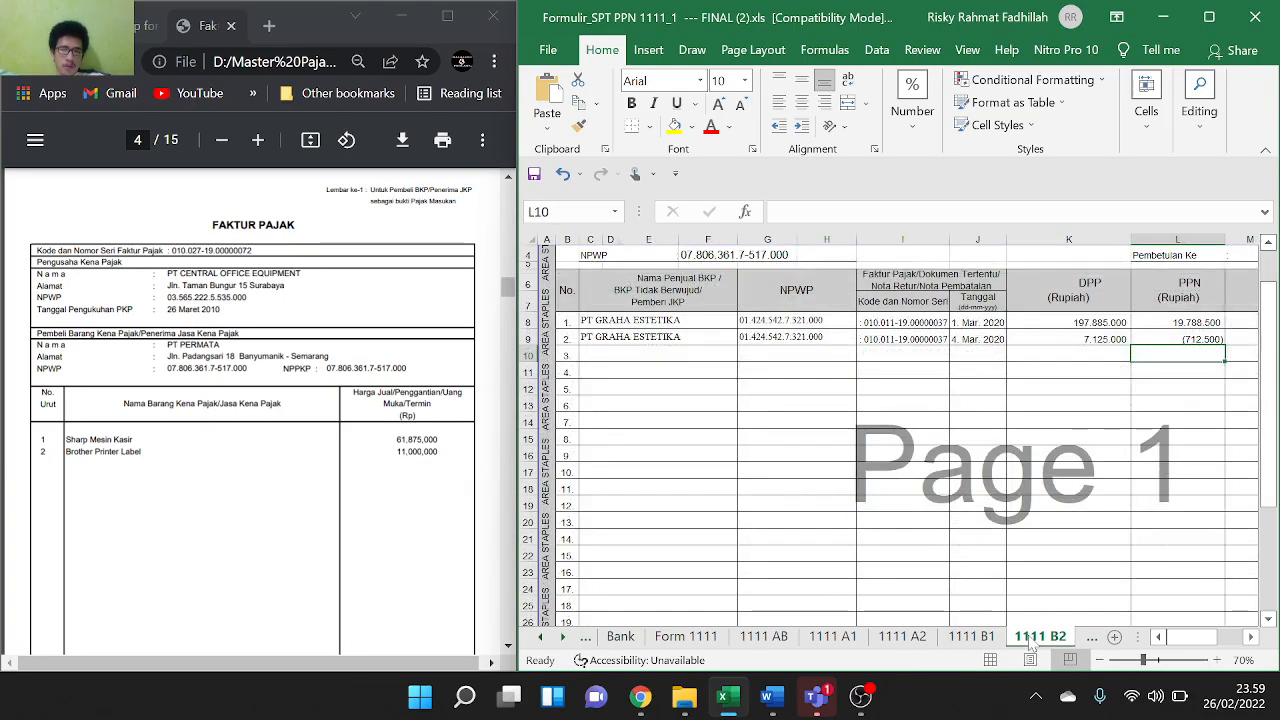
pyautogui.scroll(-1, 270, 430)
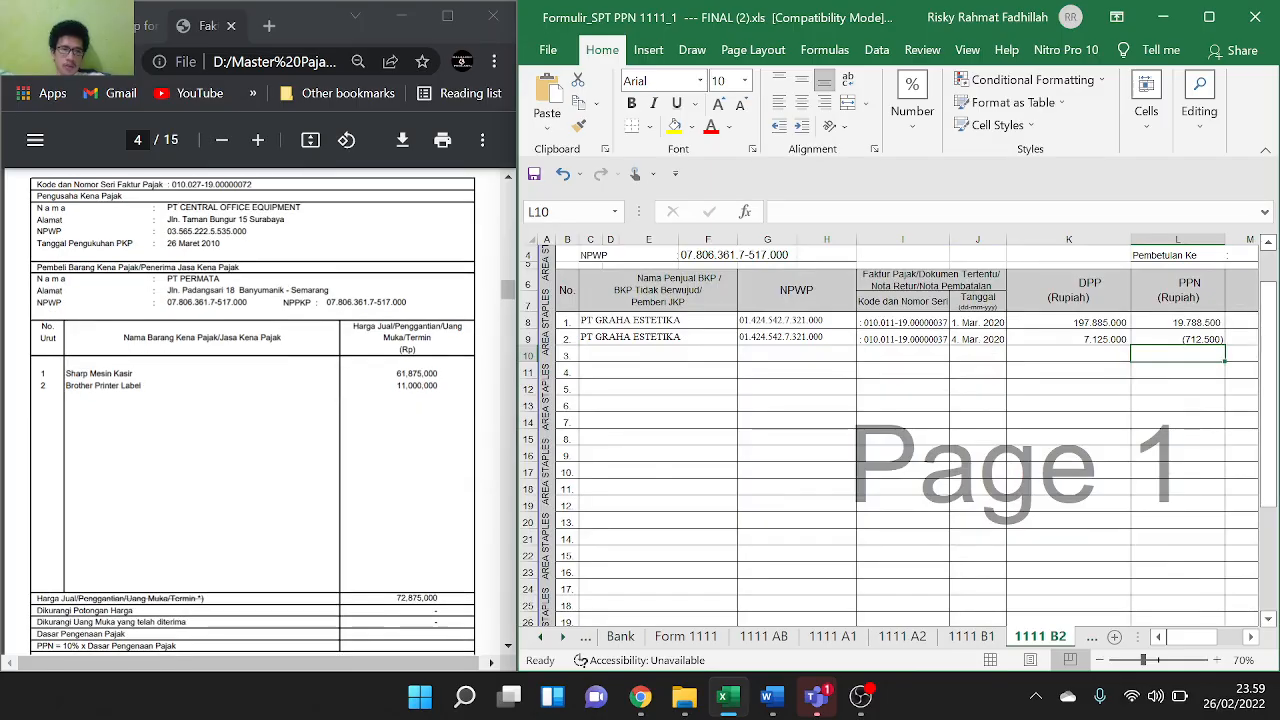
pyautogui.scroll(1, 210, 357)
pyautogui.scroll(-1, 210, 357)
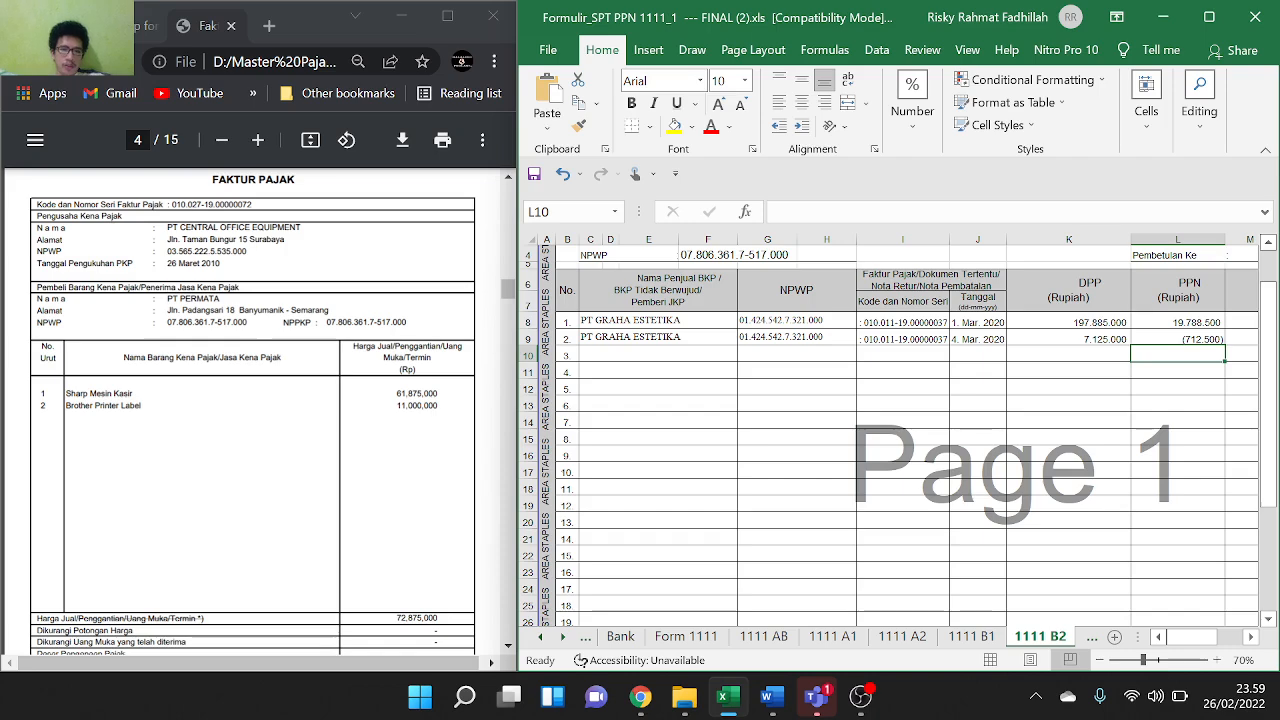
pyautogui.moveTo(167, 228); pyautogui.dragTo(301, 228)
pyautogui.hotkey('ctrl', 'c')
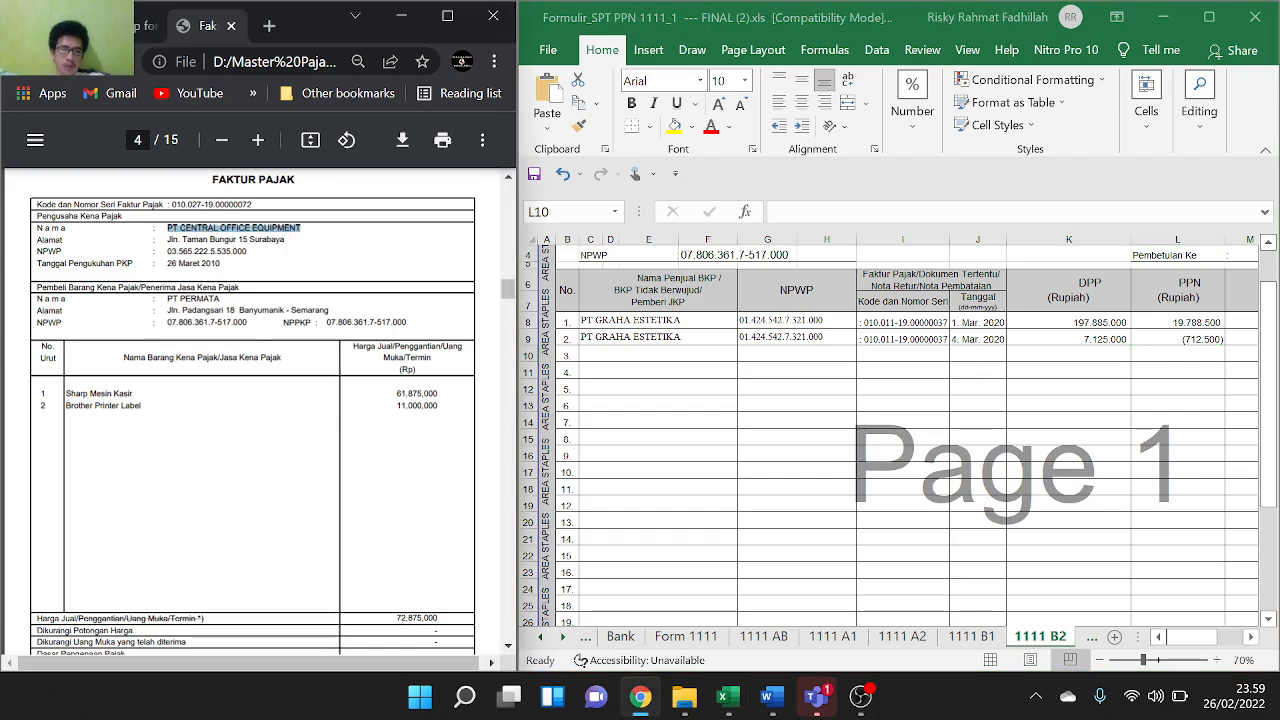
# Paste seller PT CENTRAL OFFICE EQUIPMENT into C10 and its NPWP into G10
pyautogui.click(622, 342)
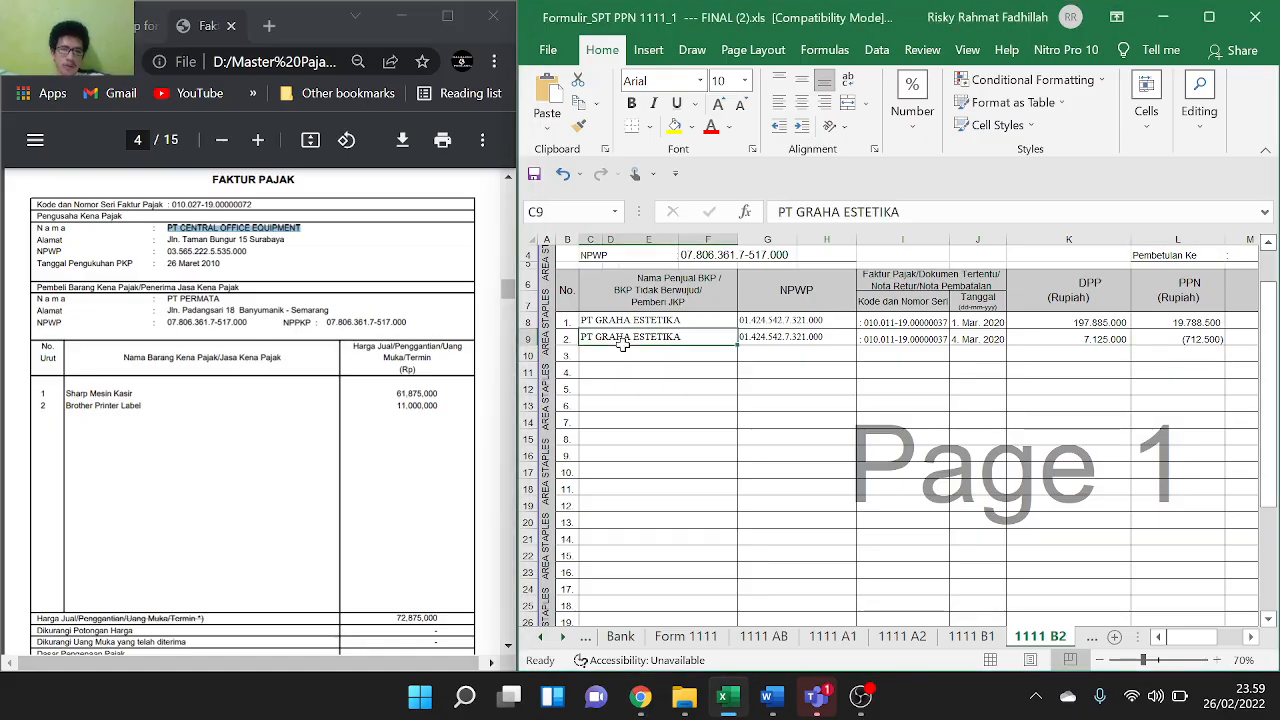
pyautogui.click(622, 355)
pyautogui.hotkey('ctrl', 'v')
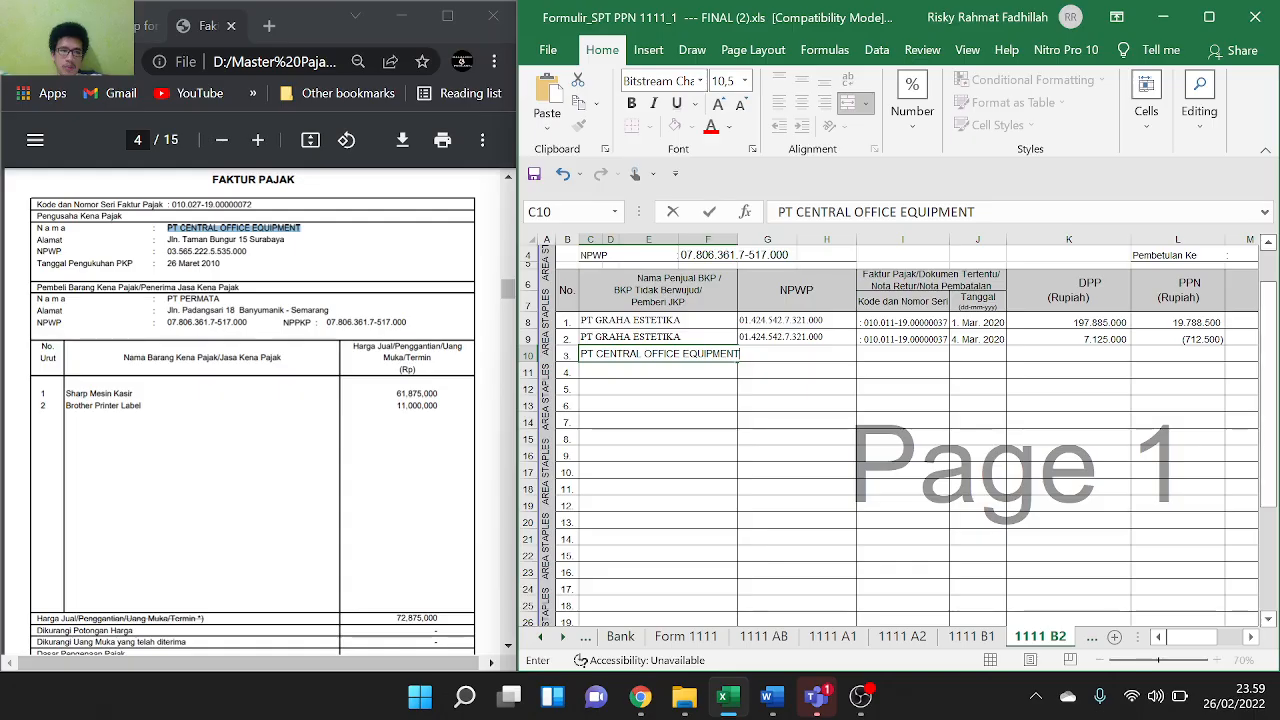
pyautogui.click(168, 251)
pyautogui.moveTo(171, 251); pyautogui.dragTo(247, 252)
pyautogui.hotkey('ctrl', 'c')
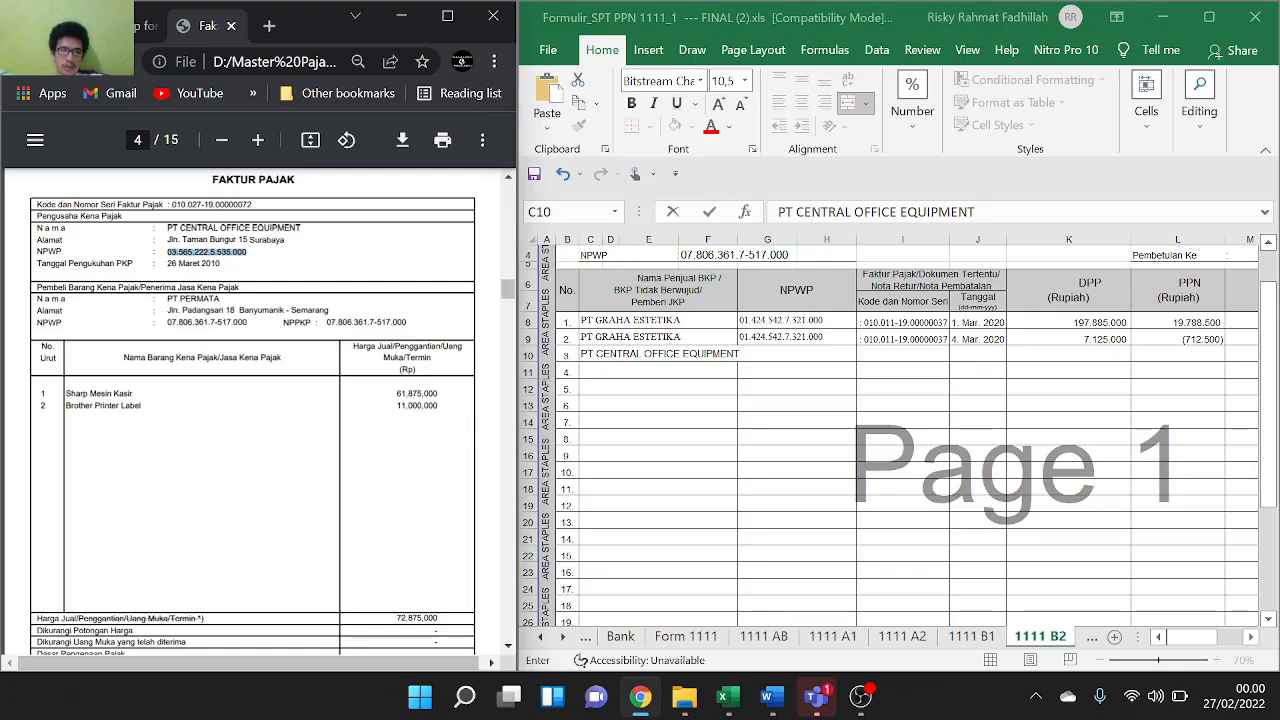
pyautogui.doubleClick(784, 353)
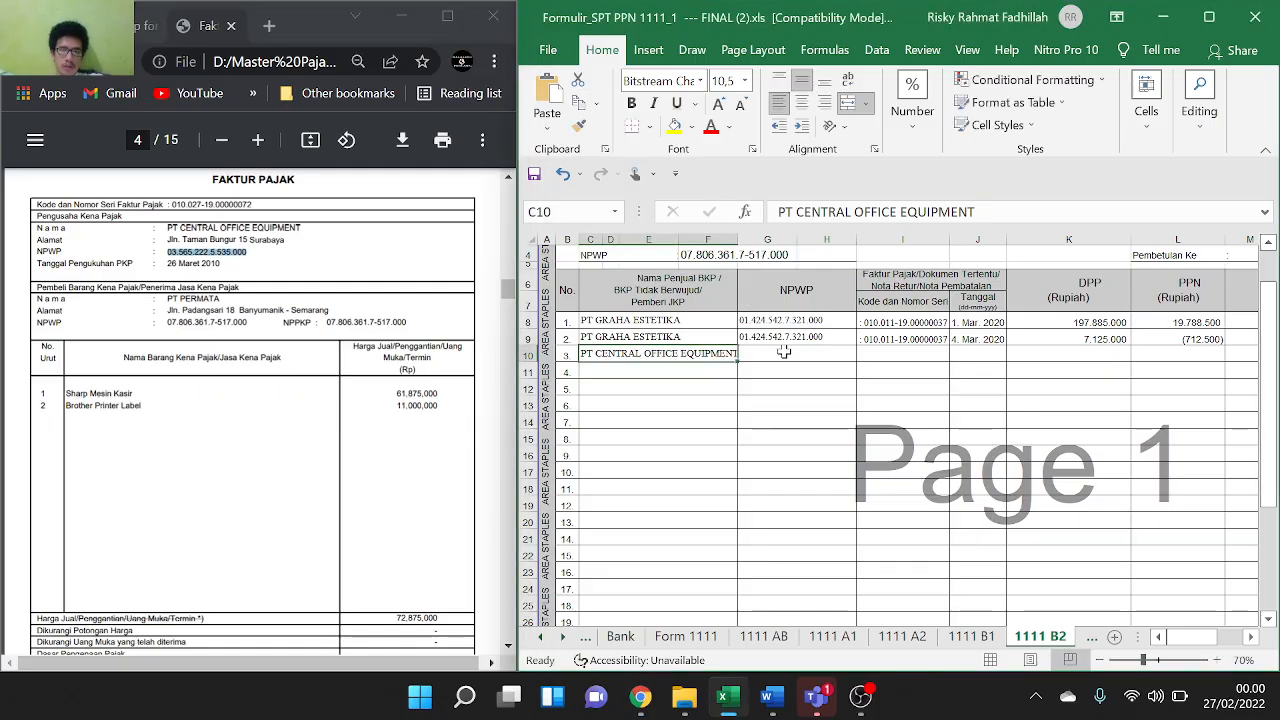
pyautogui.hotkey('ctrl', 'v')
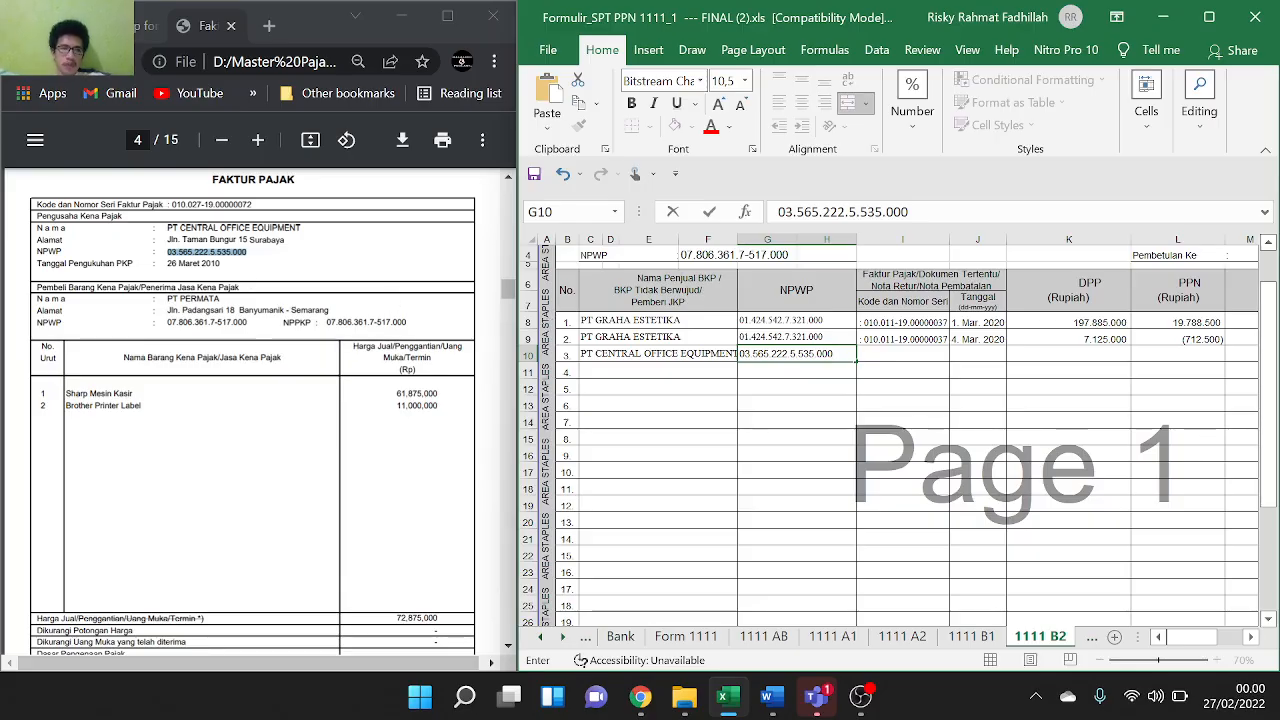
# Paste the faktur number into I10 and select the invoice date 8 Maret 2020 in the PDF
pyautogui.moveTo(168, 205); pyautogui.dragTo(252, 205)
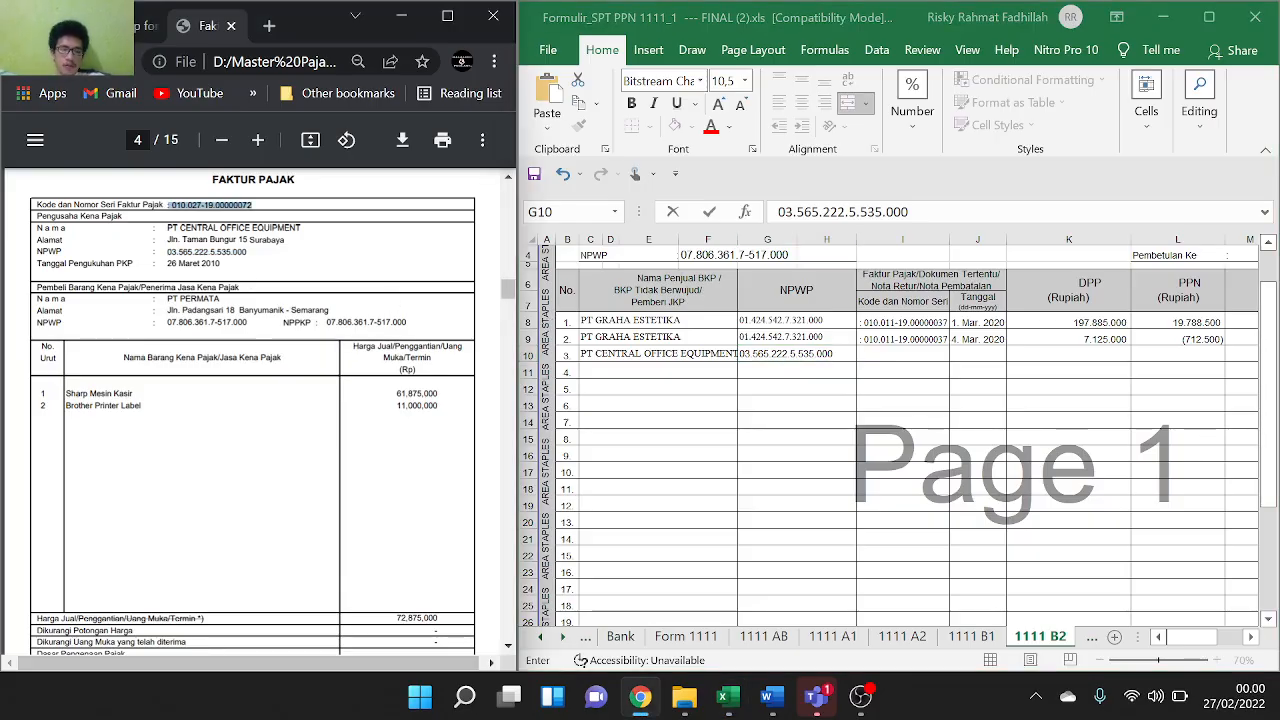
pyautogui.click(885, 356)
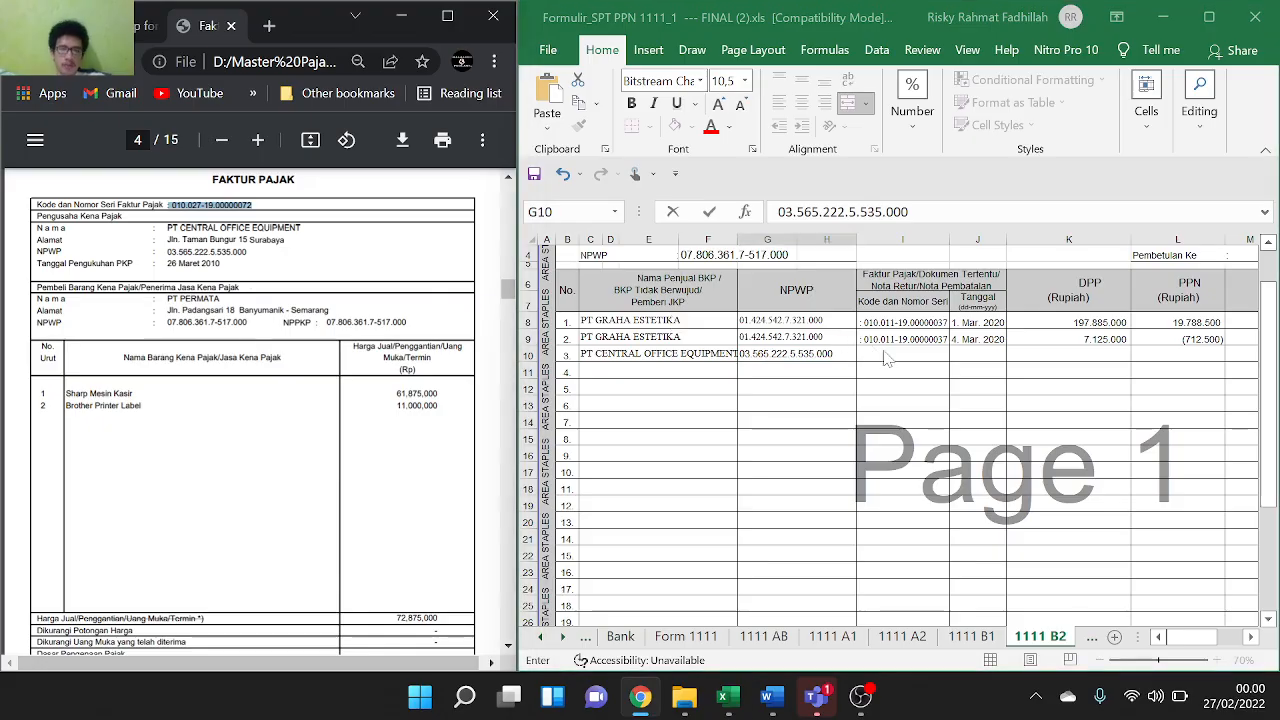
pyautogui.write(': 010.027-19.00000072')
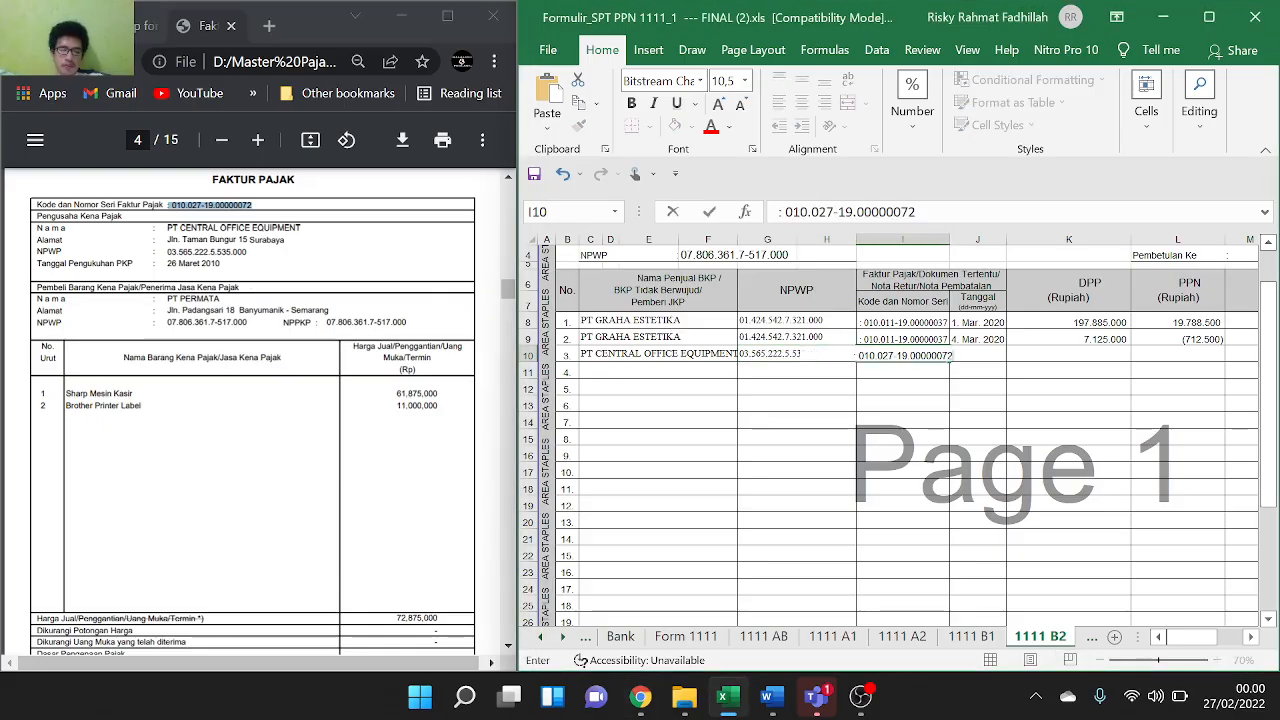
pyautogui.scroll(-3, 322, 512)
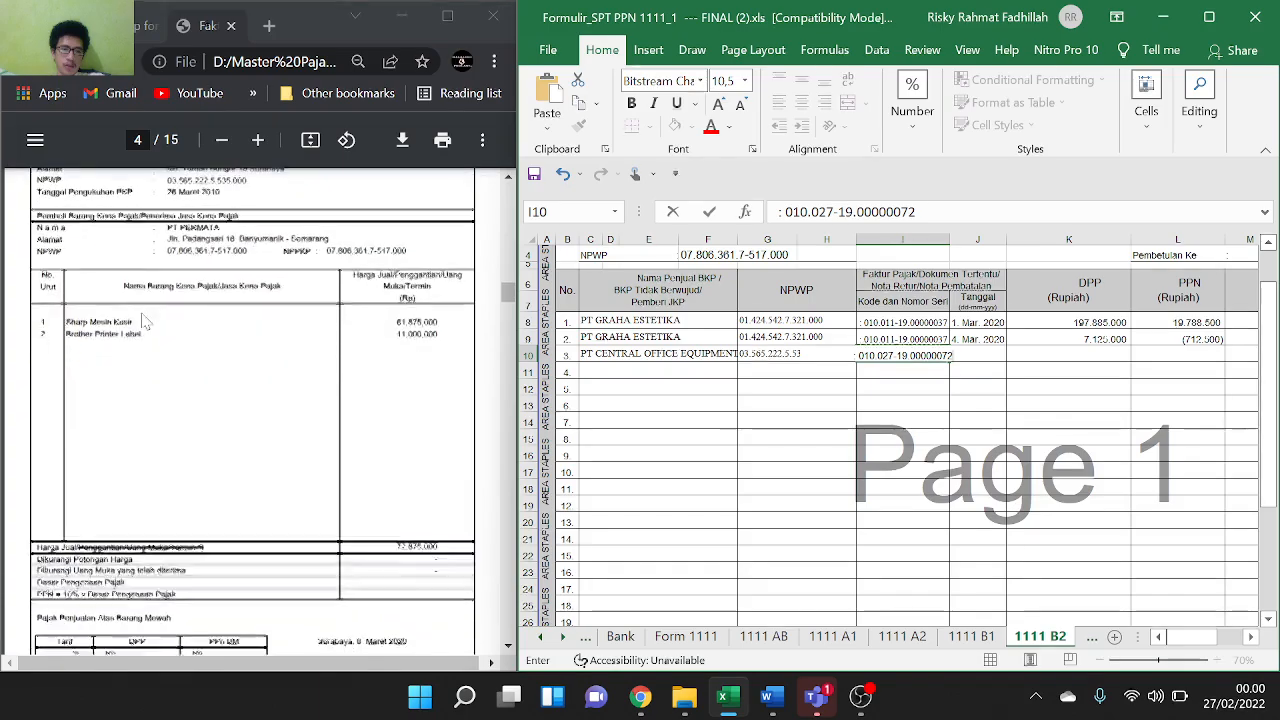
pyautogui.scroll(-1, 381, 598)
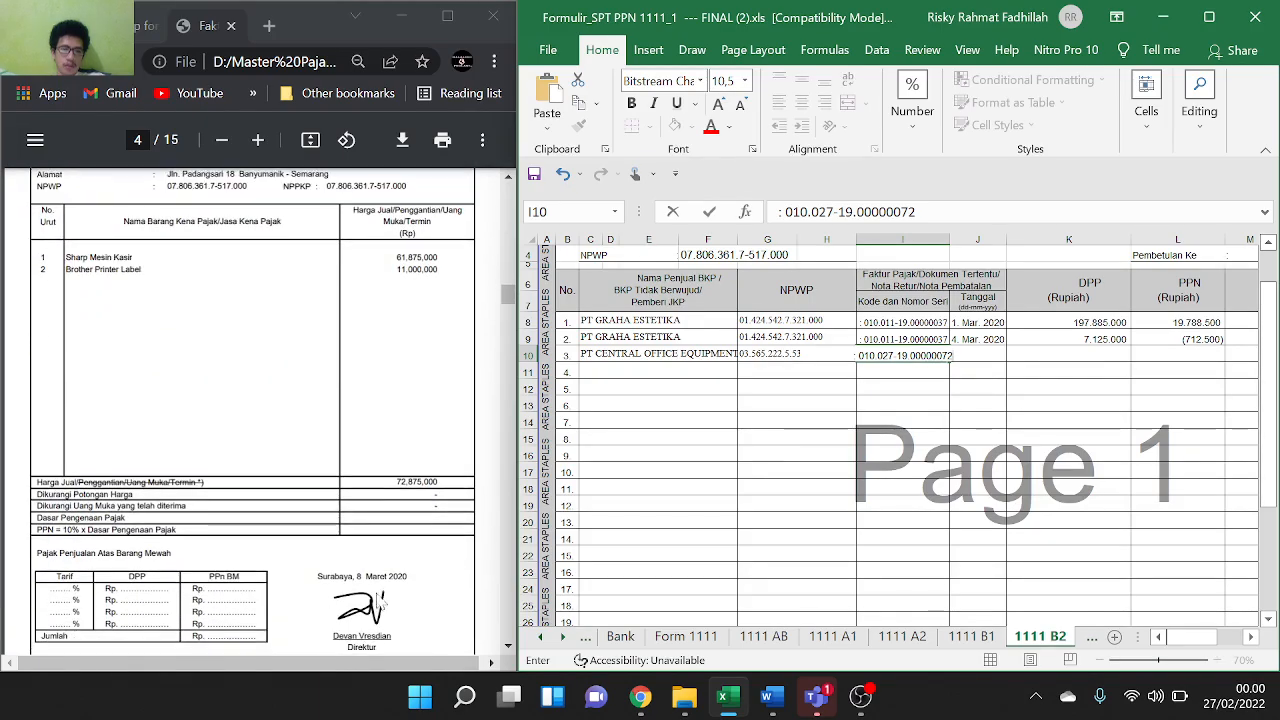
pyautogui.moveTo(353, 577); pyautogui.dragTo(407, 577)
pyautogui.hotkey('ctrl', 'c')
pyautogui.click(357, 577)
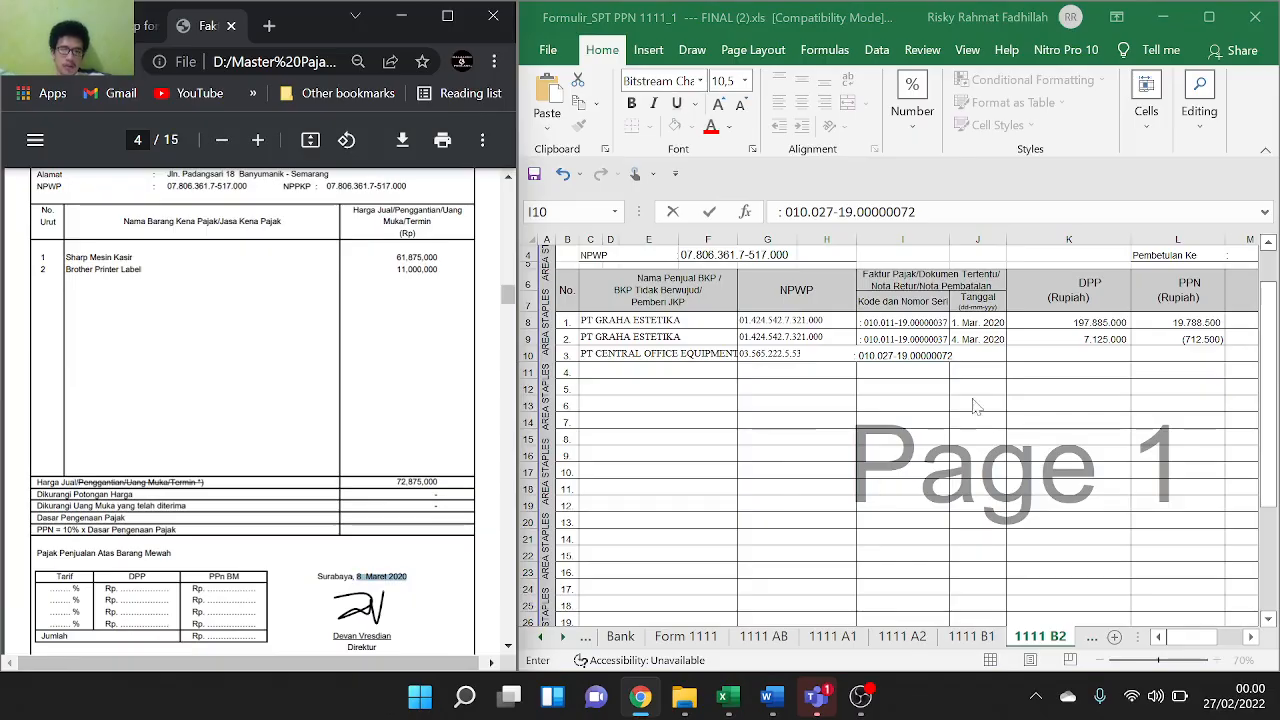
# Finish the faktur number in I10 and paste the invoice date 8 Maret 2020 into J10
pyautogui.doubleClick(935, 356)
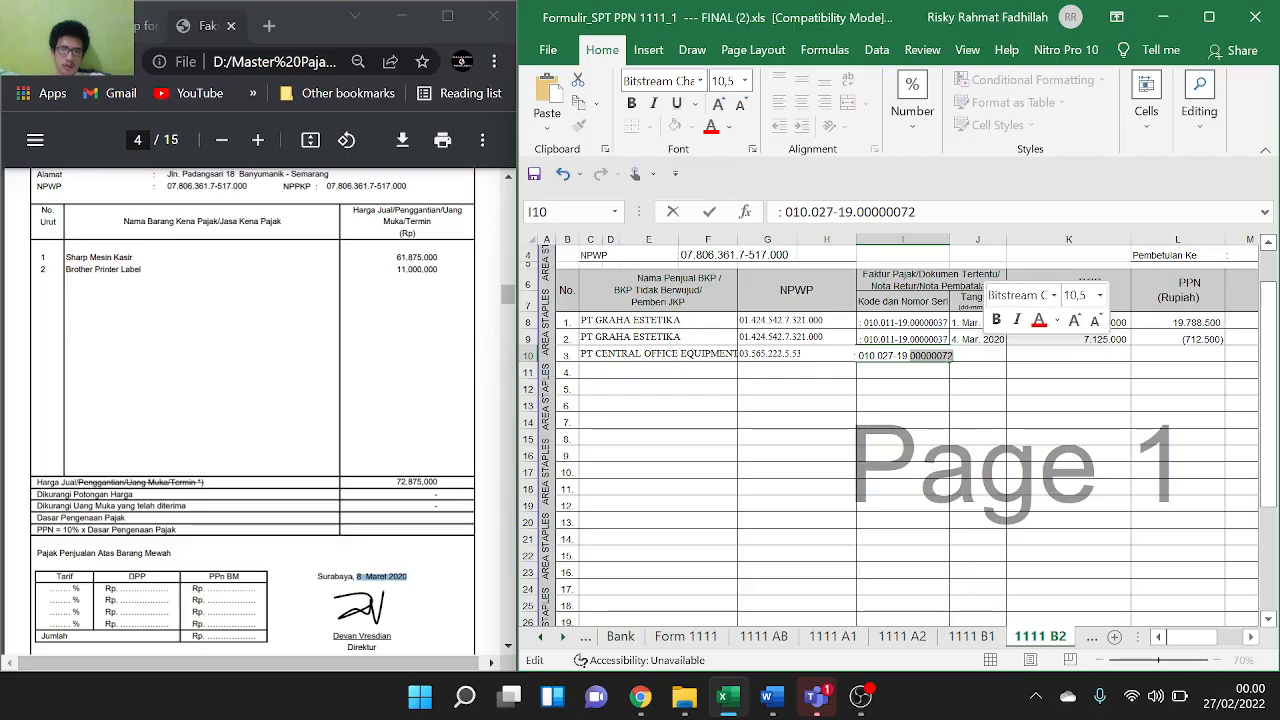
pyautogui.click(935, 356)
pyautogui.click(1017, 362)
pyautogui.click(985, 357)
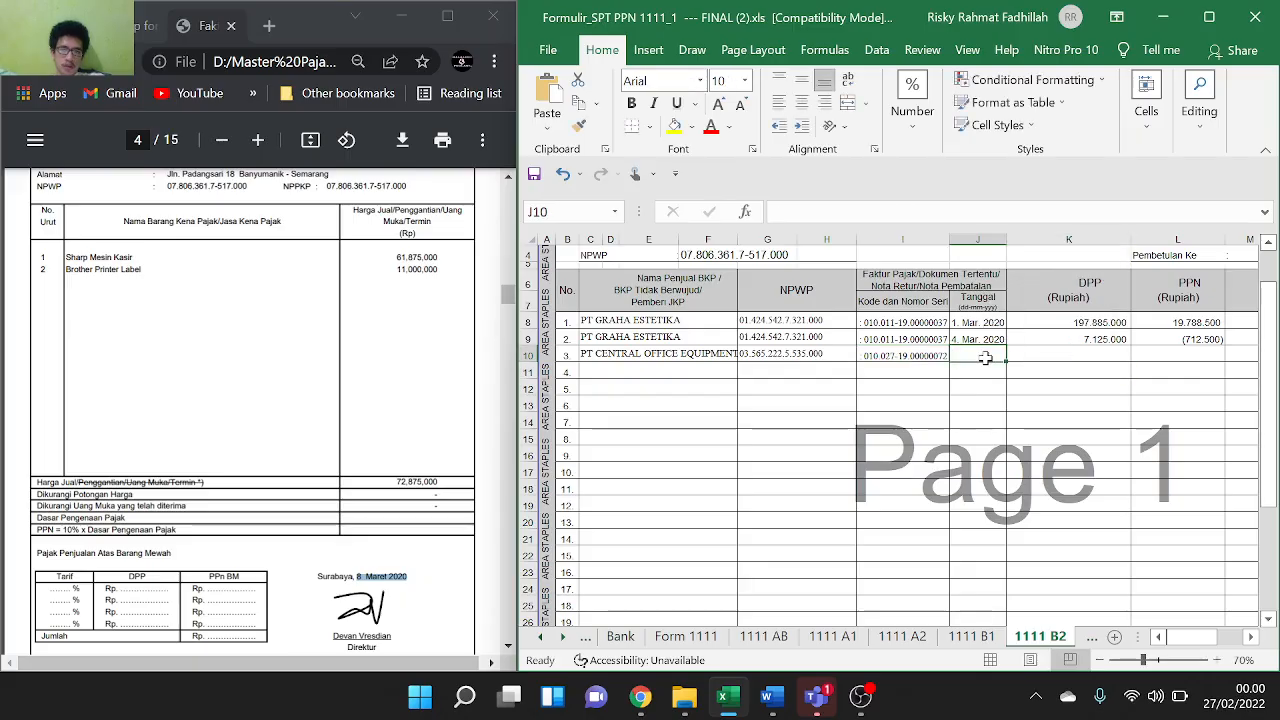
pyautogui.write('08/03/2020')
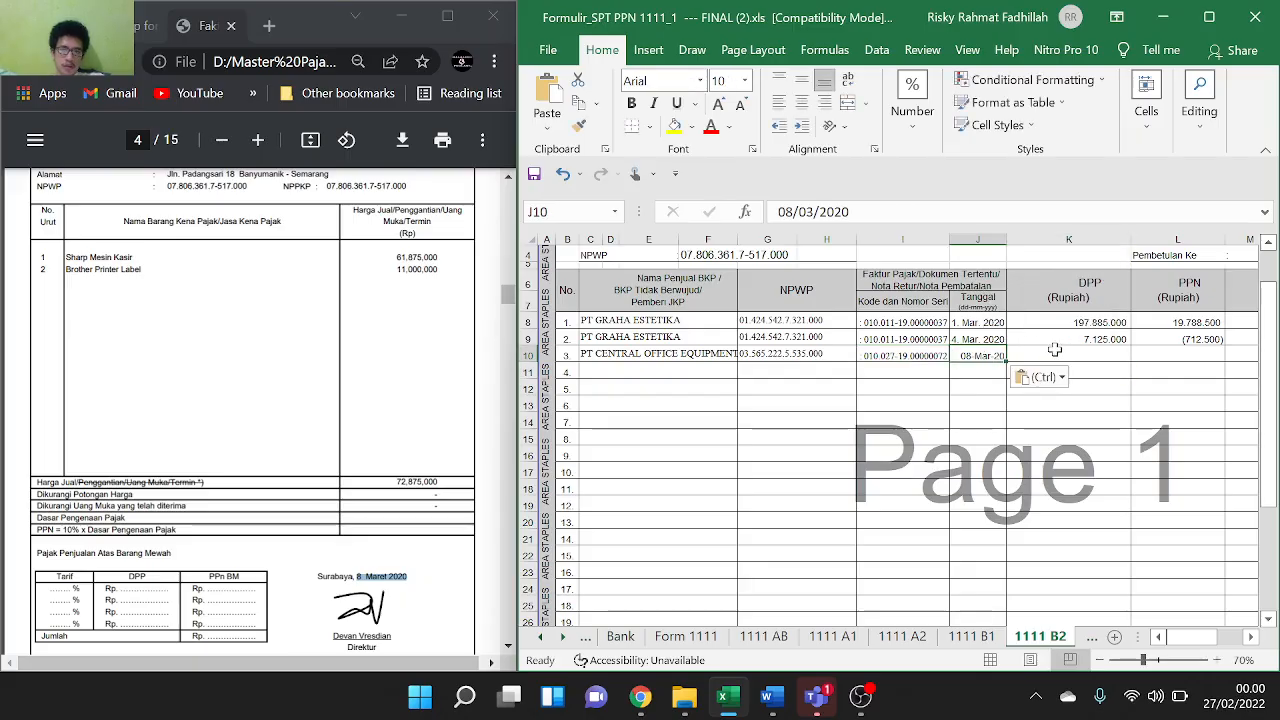
pyautogui.click(1059, 352)
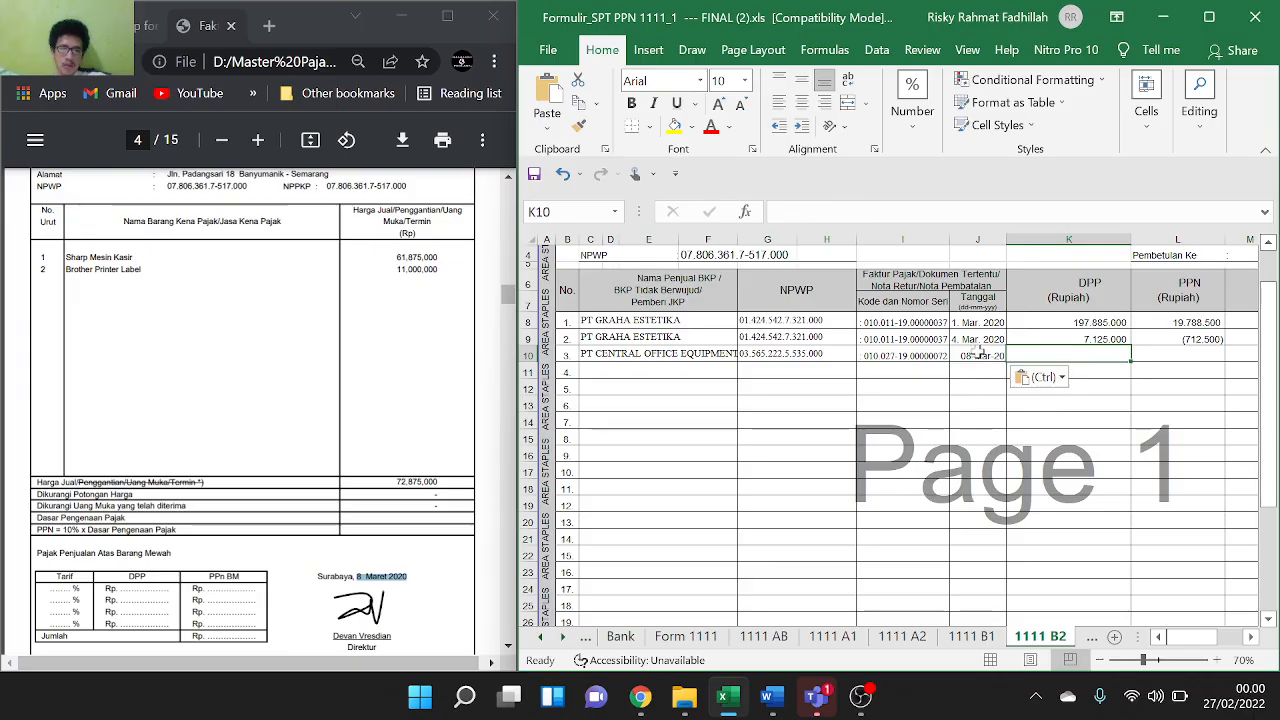
pyautogui.doubleClick(975, 351)
pyautogui.hotkey('ctrl', 'a')
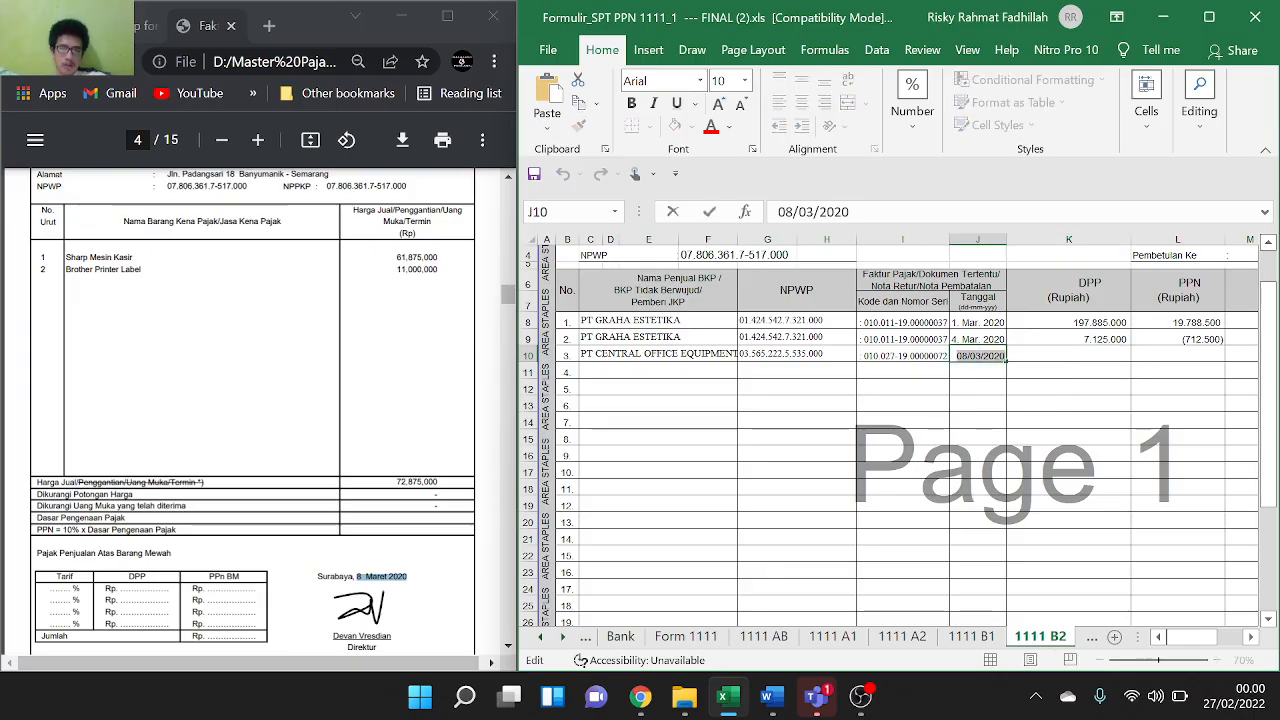
pyautogui.hotkey('ctrl', 'v')
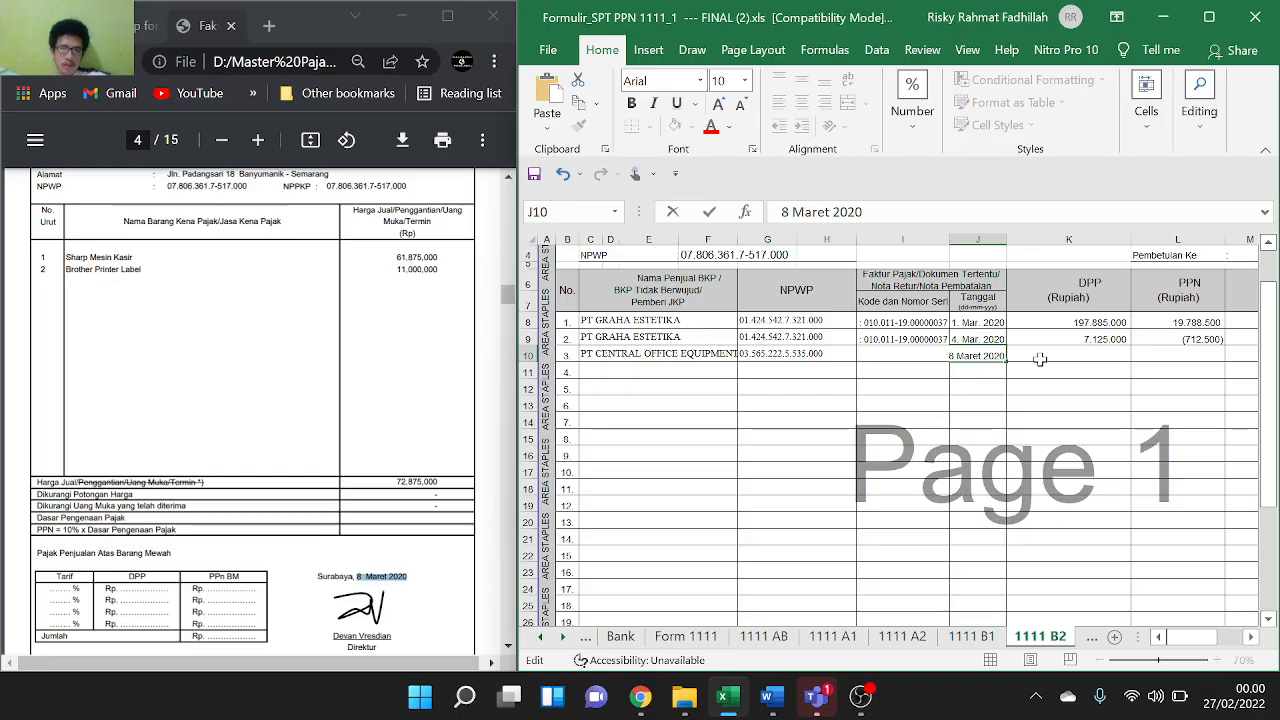
pyautogui.click(1041, 362)
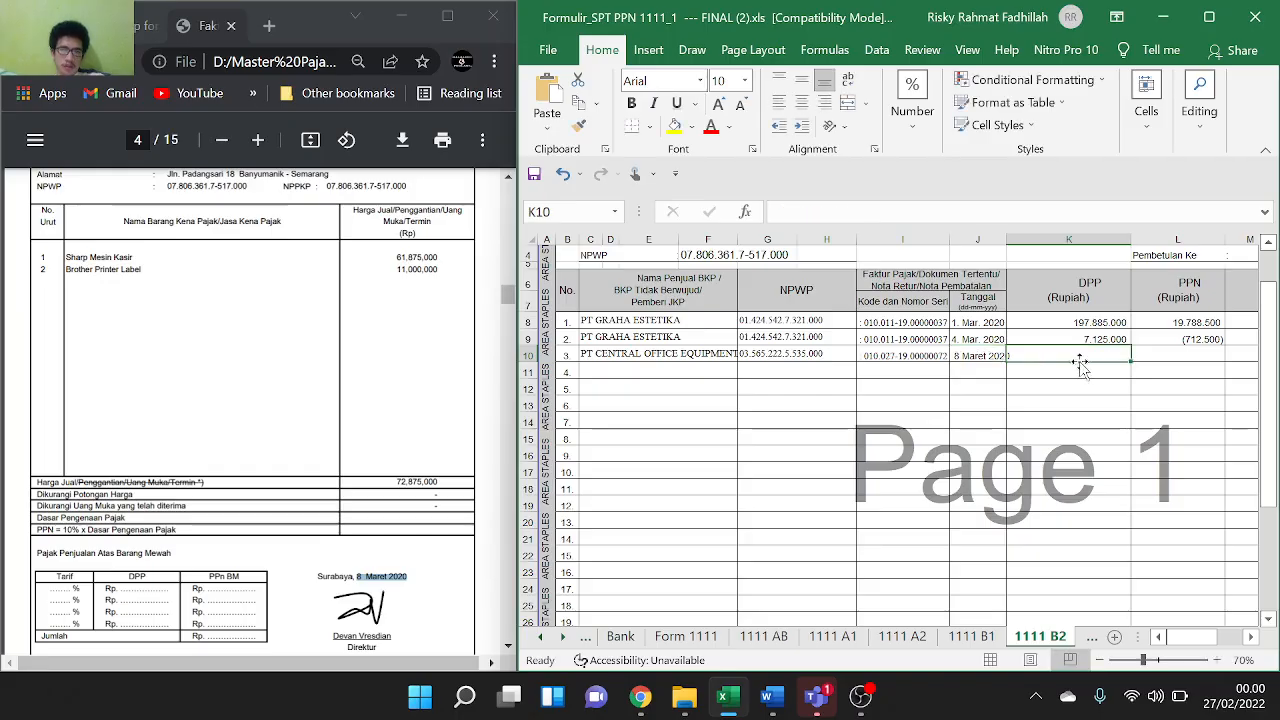
# Retype J10's month so it reads 8 MARET 2020, then copy 72.875.000 from the PDF
pyautogui.click(987, 359)
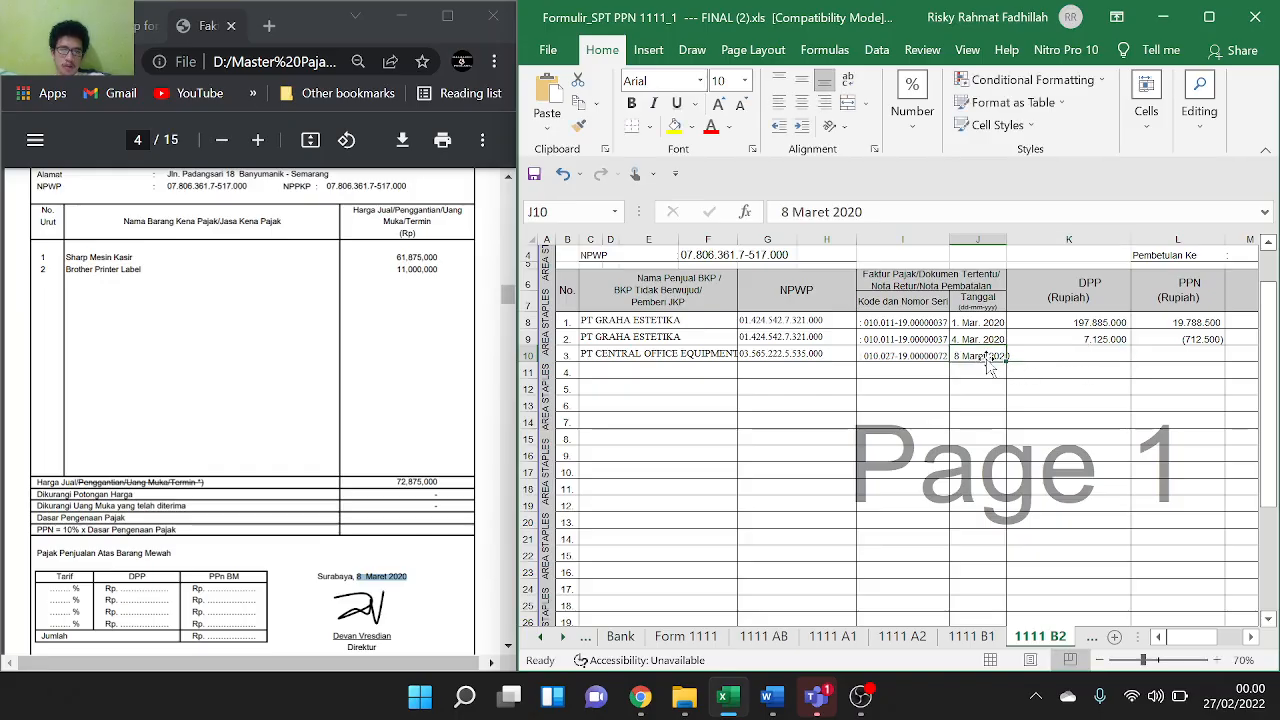
pyautogui.doubleClick(986, 358)
pyautogui.press('BackSpace')
pyautogui.press('BackSpace')
pyautogui.press('BackSpace')
pyautogui.press('BackSpace')
pyautogui.press('BackSpace')
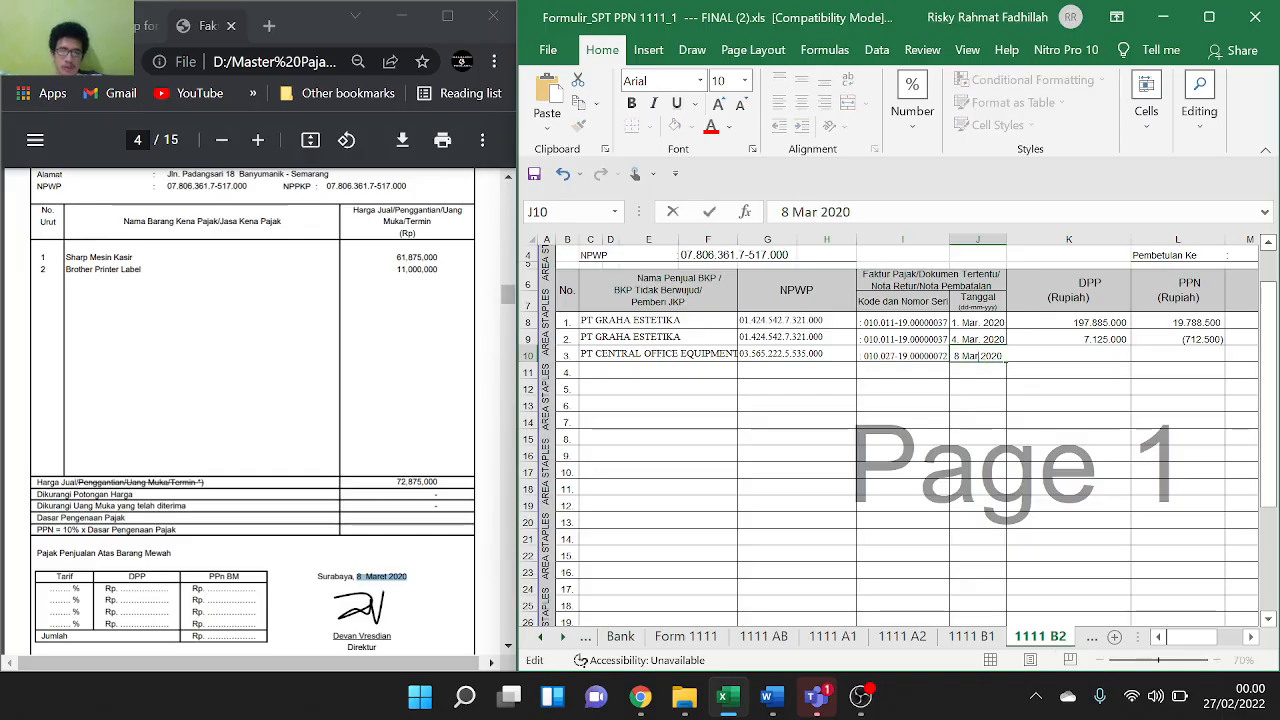
pyautogui.write('MARET')
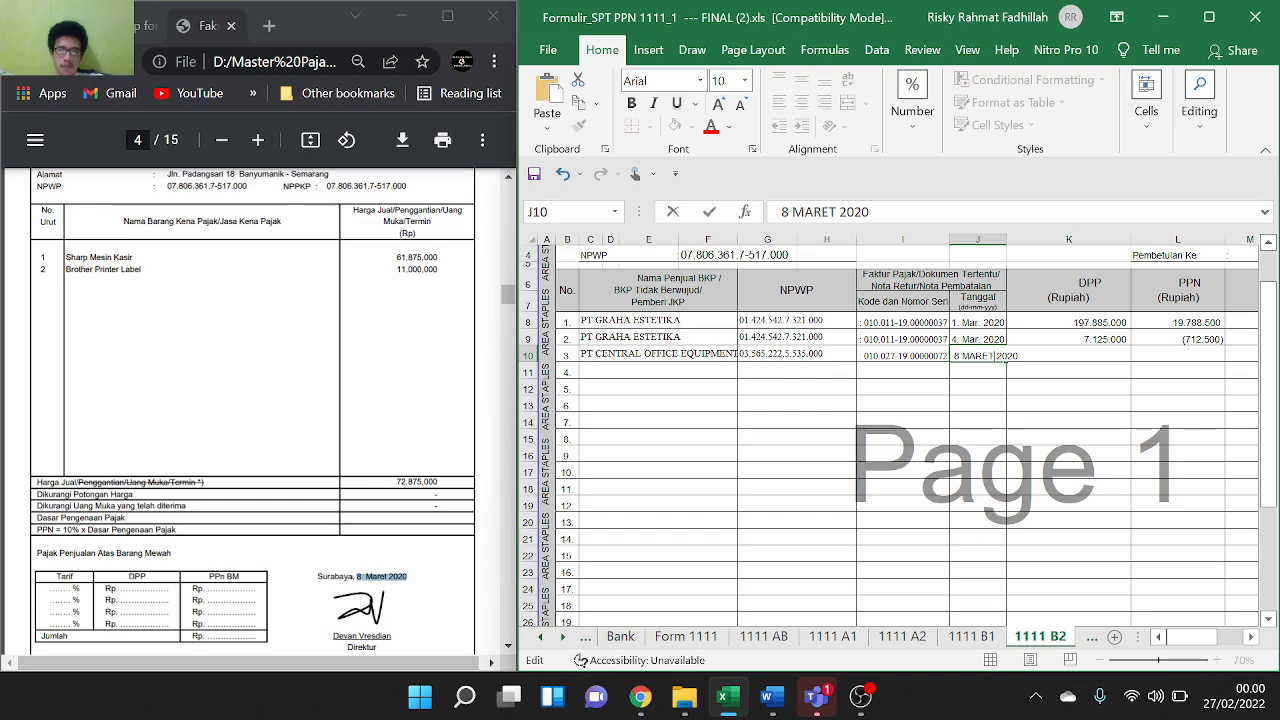
pyautogui.press('Return')
pyautogui.click(1048, 355)
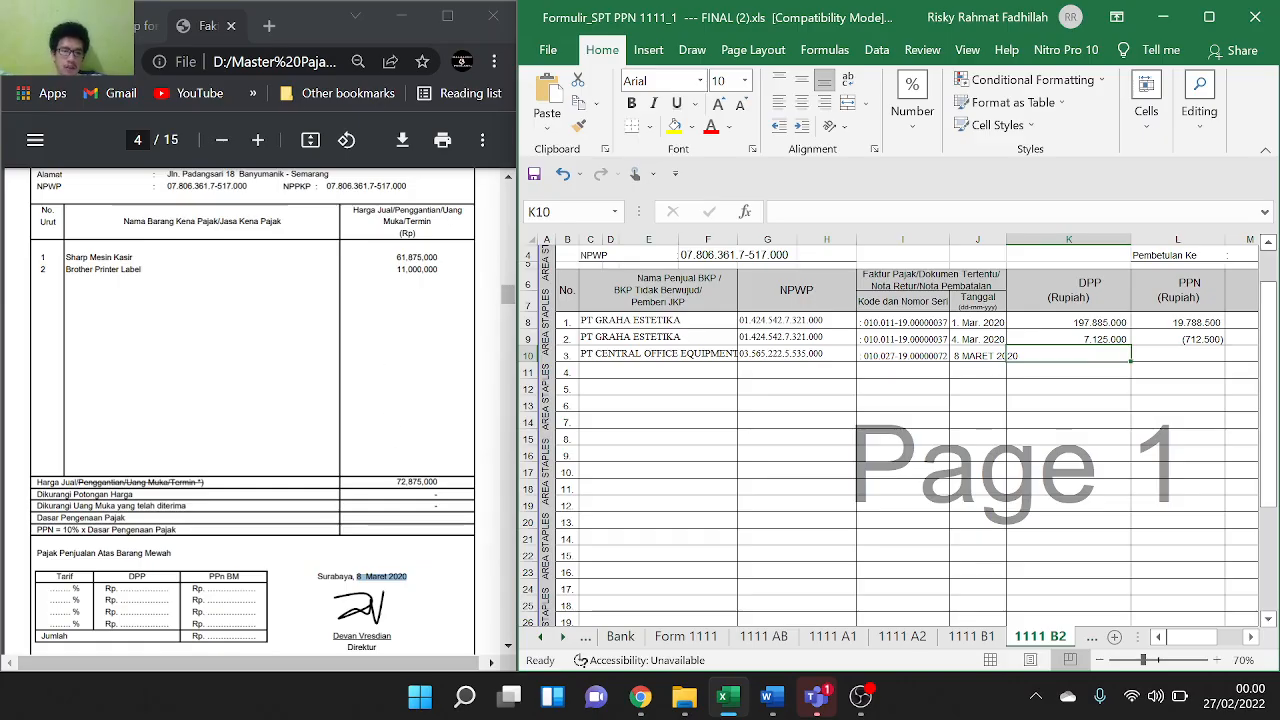
pyautogui.moveTo(396, 482); pyautogui.dragTo(438, 482)
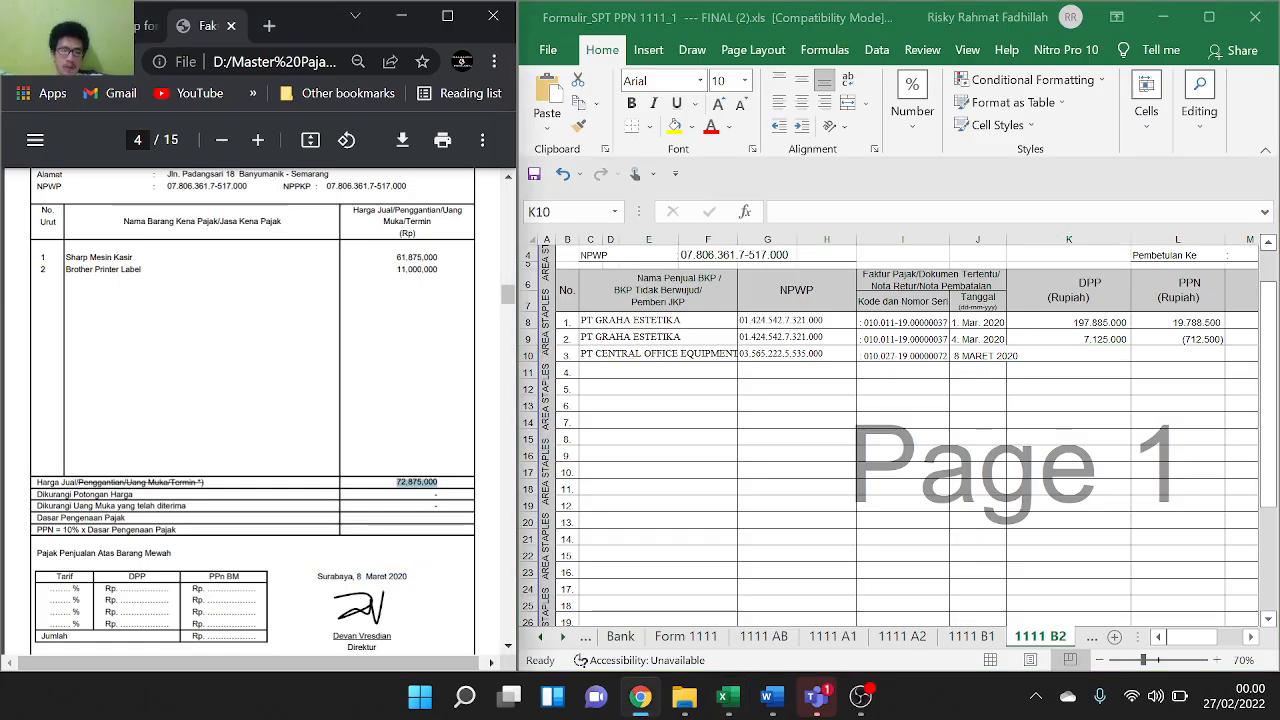
pyautogui.click(1098, 355)
# Paste 72875000 into K10 without commas and enter the 10% PPN formula on K10 in L10
pyautogui.press('Up')
pyautogui.press('Up')
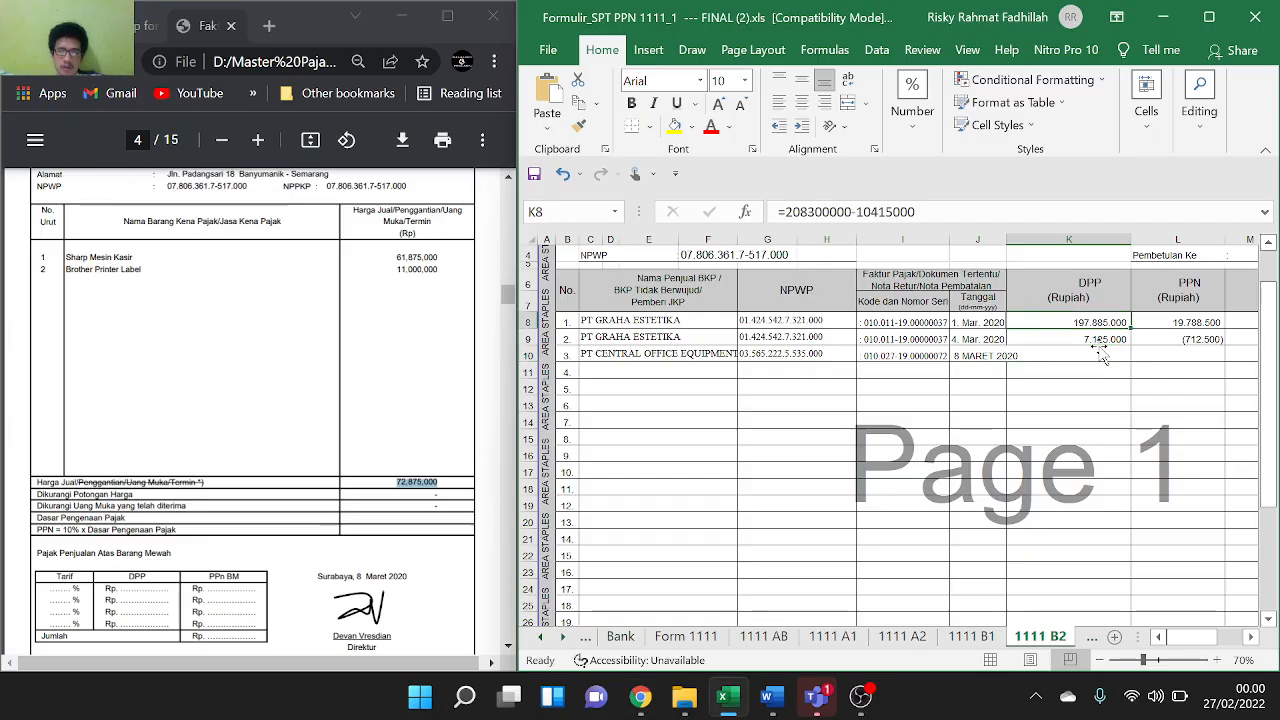
pyautogui.press('Down')
pyautogui.press('Down')
pyautogui.press('F2')
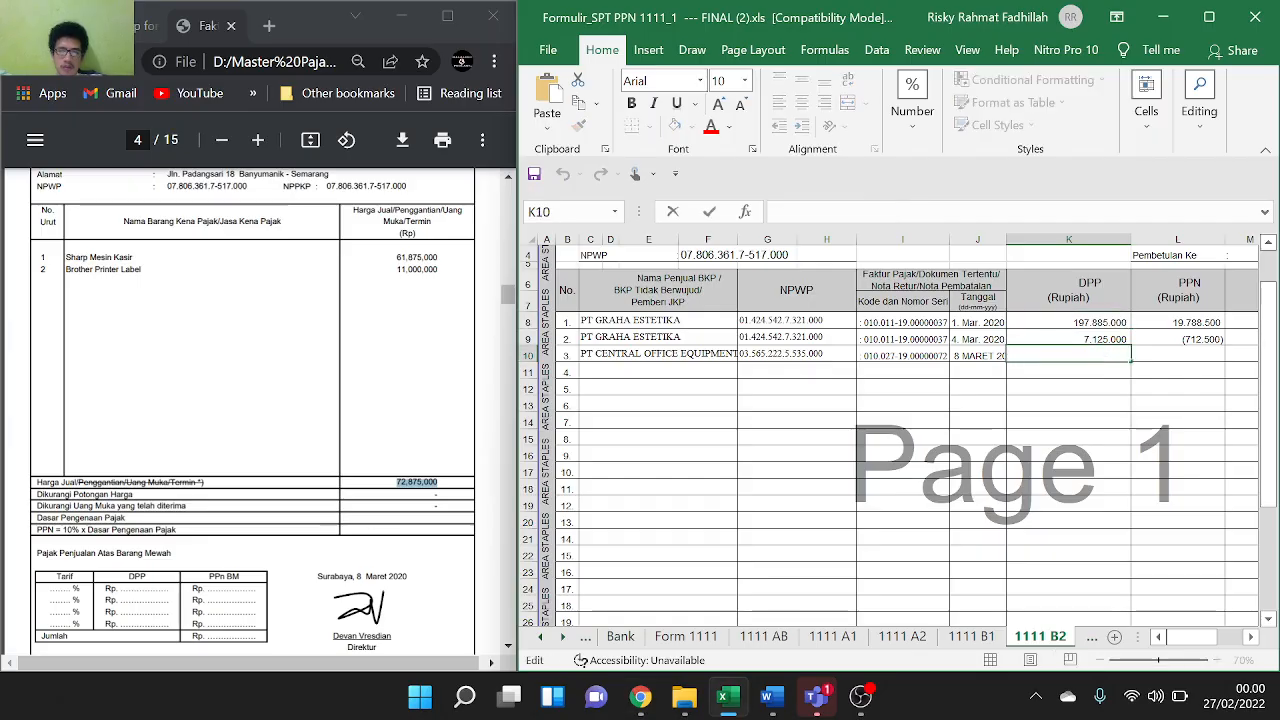
pyautogui.write('72,875,000')
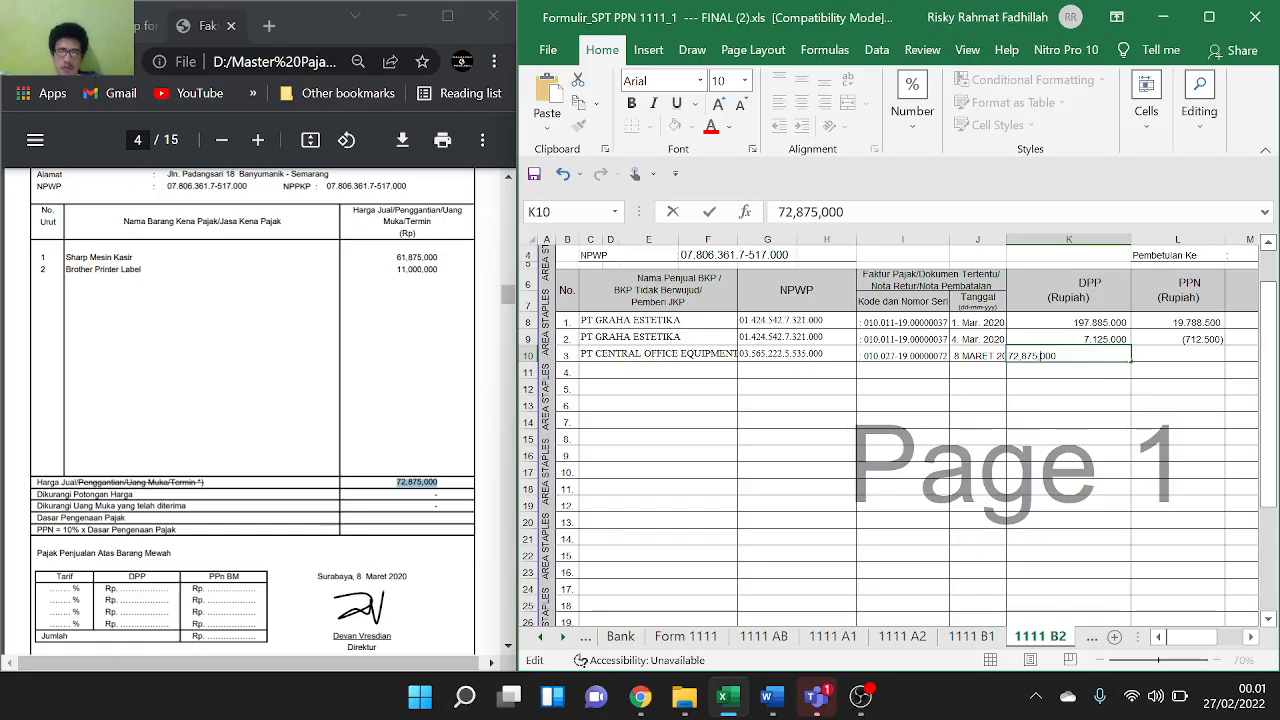
pyautogui.press('BackSpace')
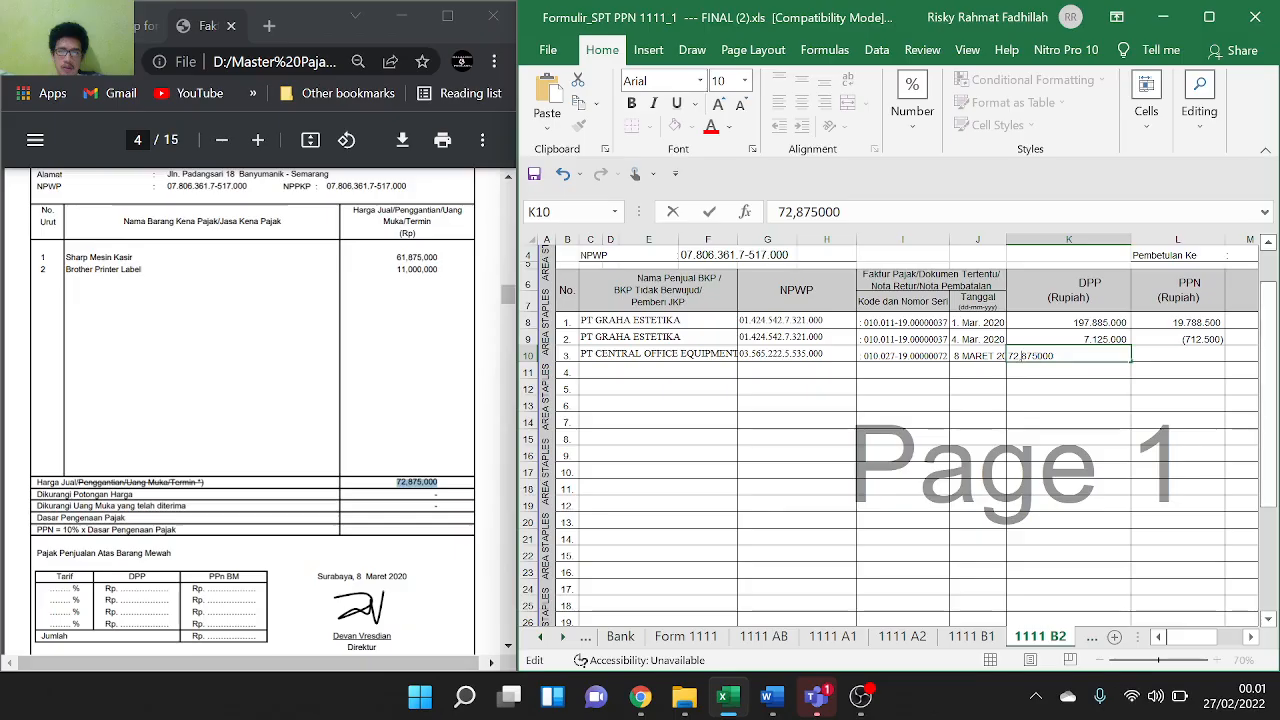
pyautogui.press('BackSpace')
pyautogui.click(1163, 349)
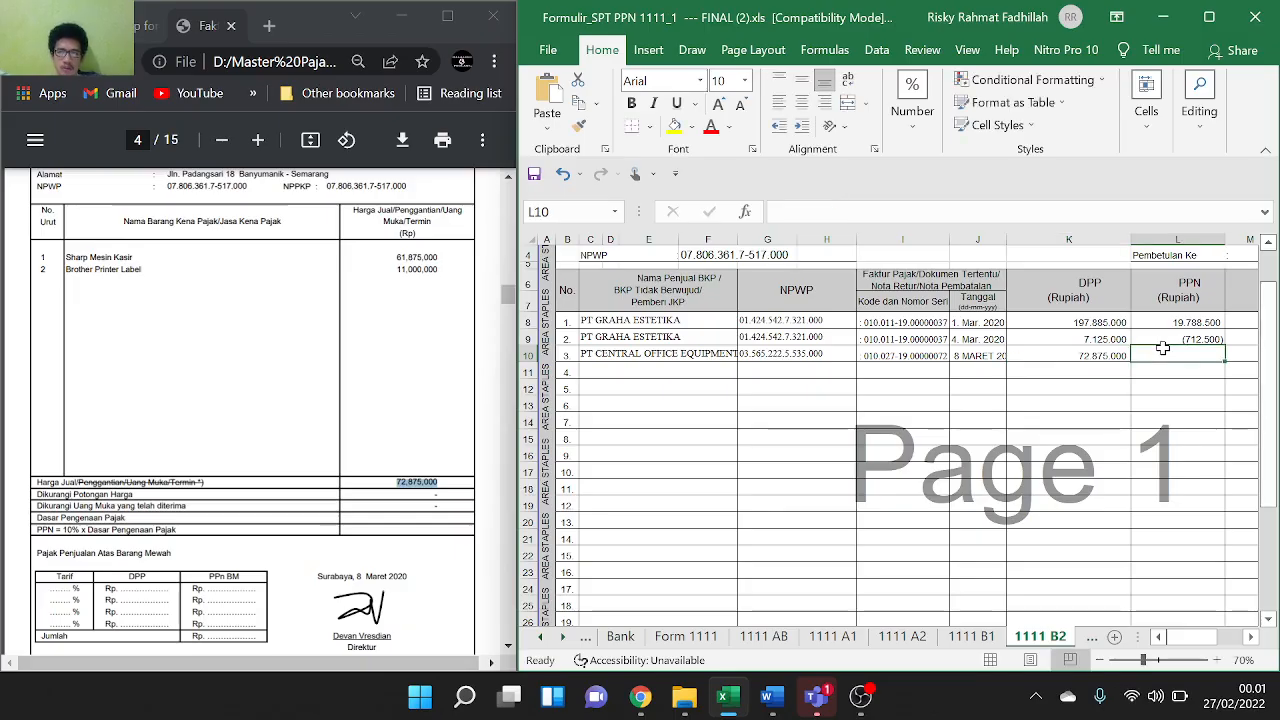
pyautogui.write('=')
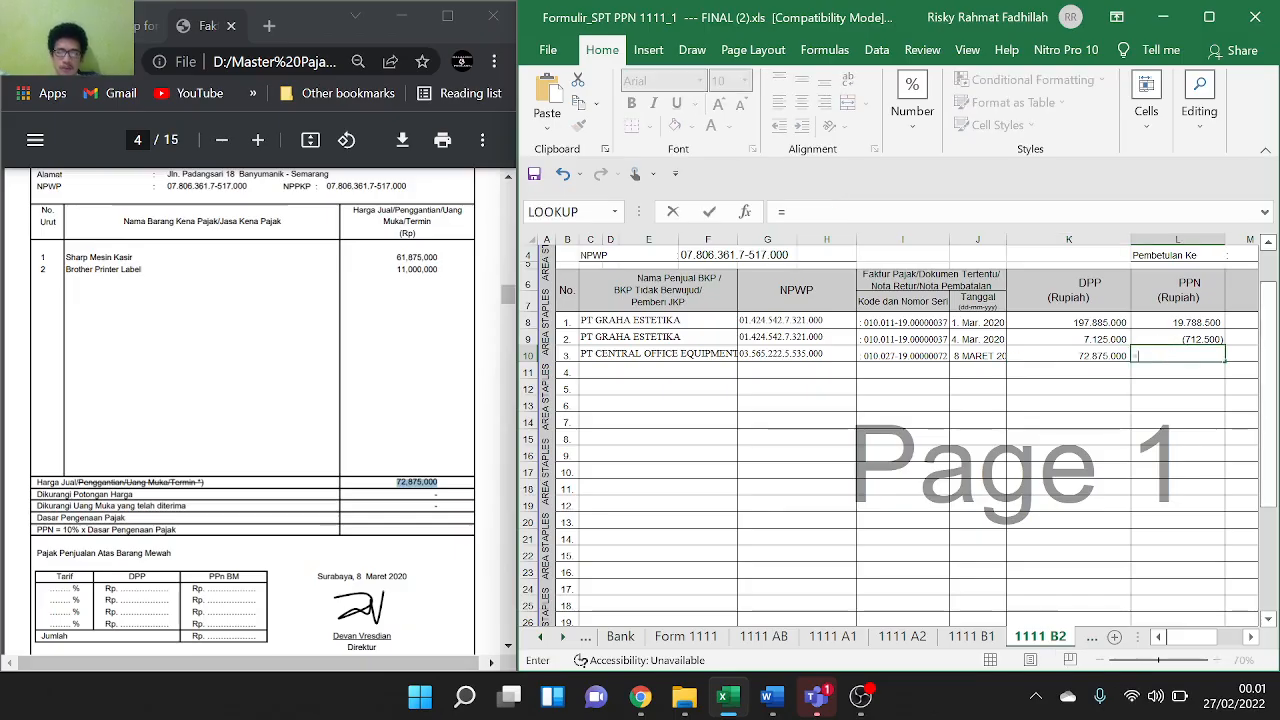
pyautogui.click(1120, 354)
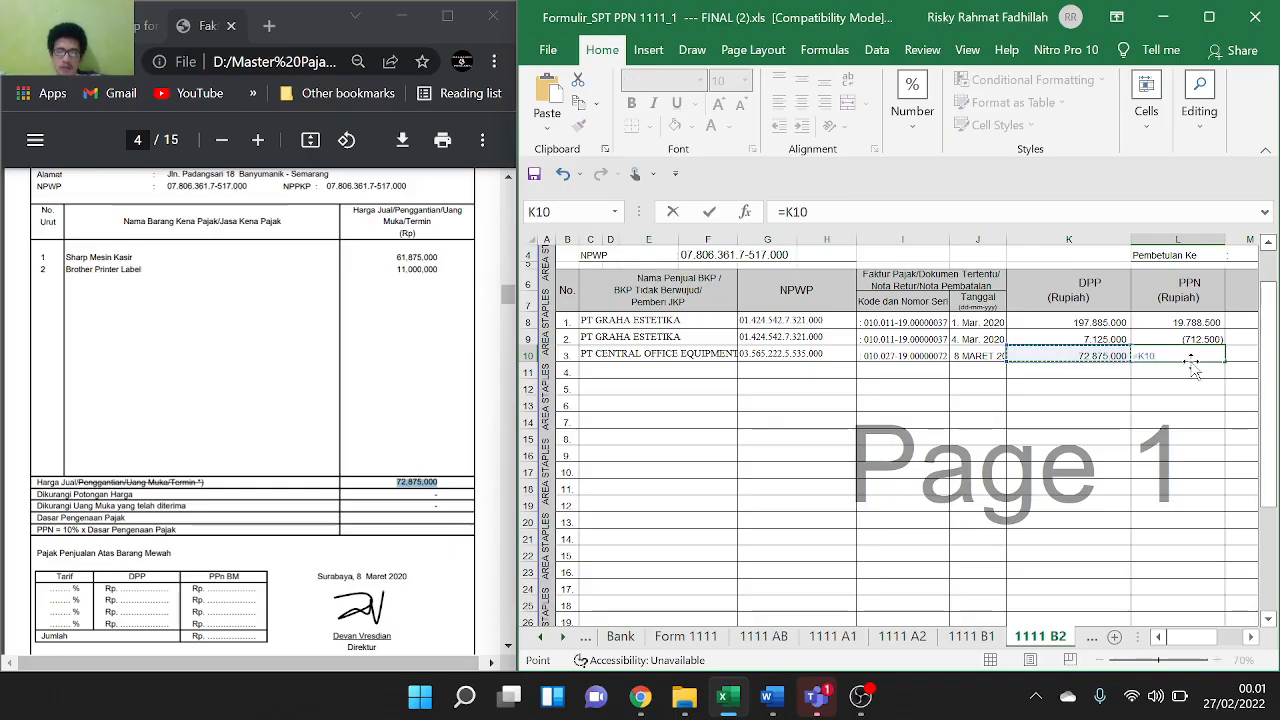
pyautogui.write('*')
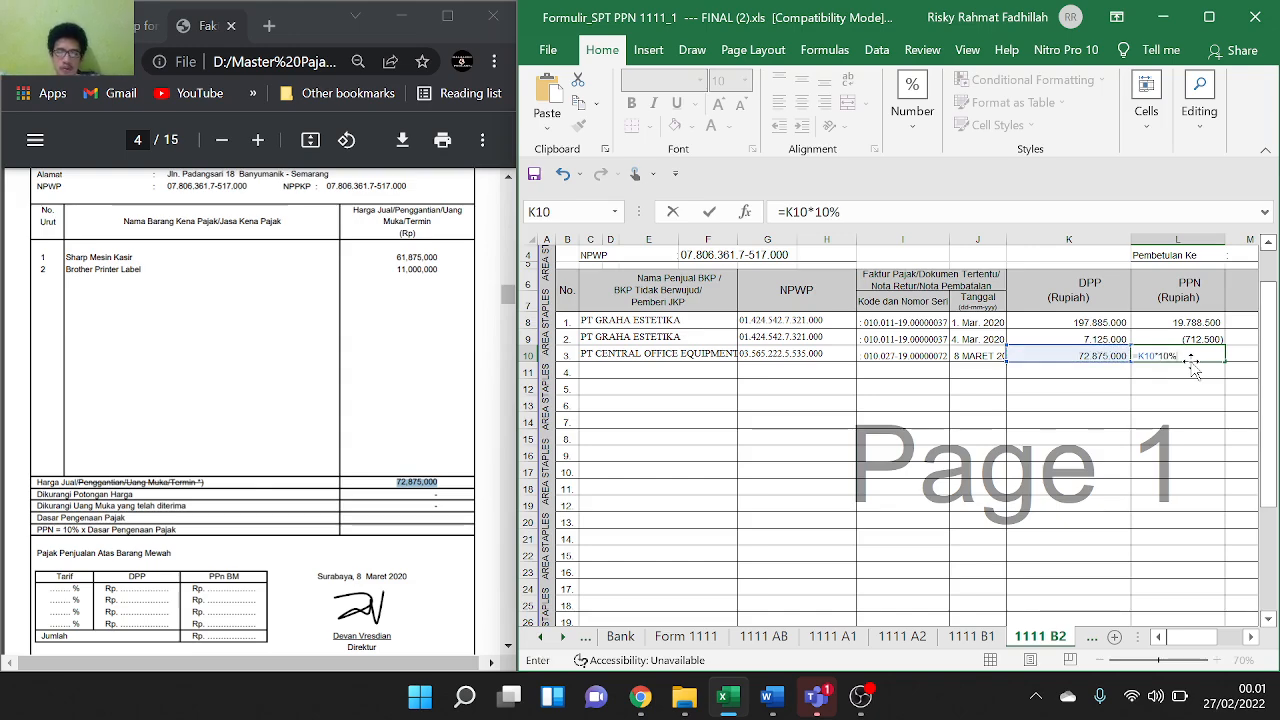
pyautogui.press('Return')
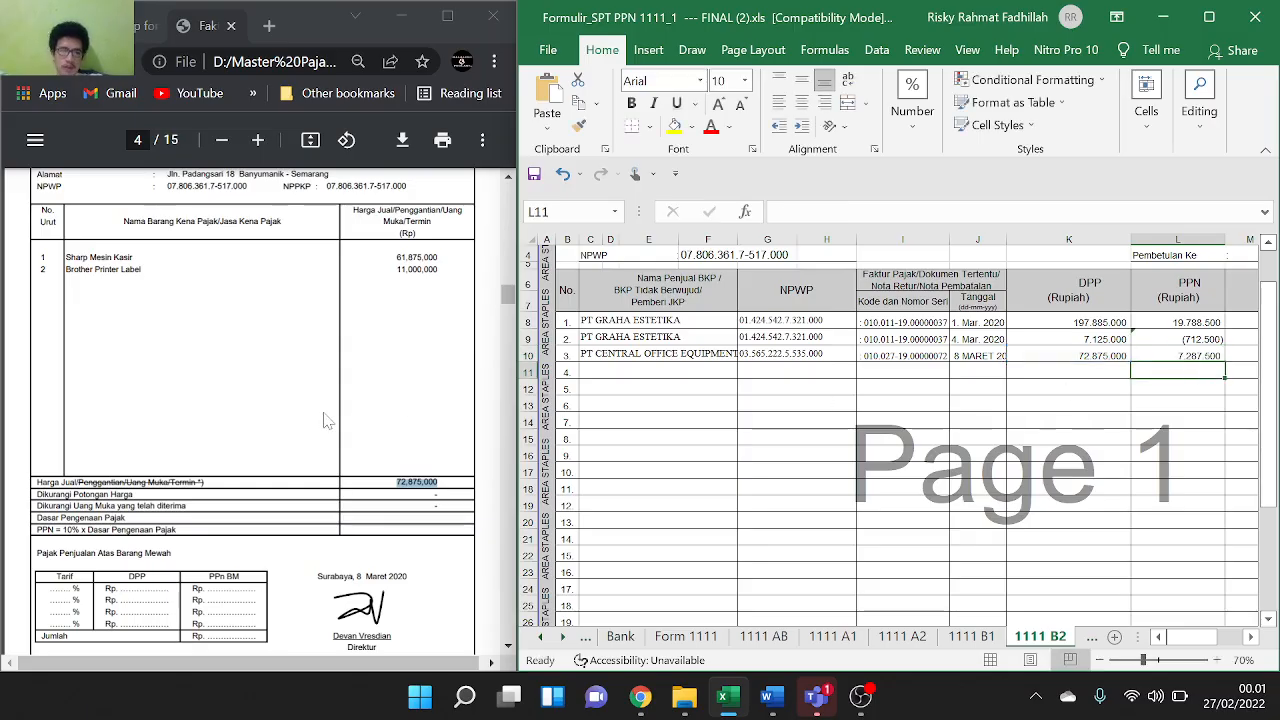
pyautogui.scroll(-10, 323, 420)
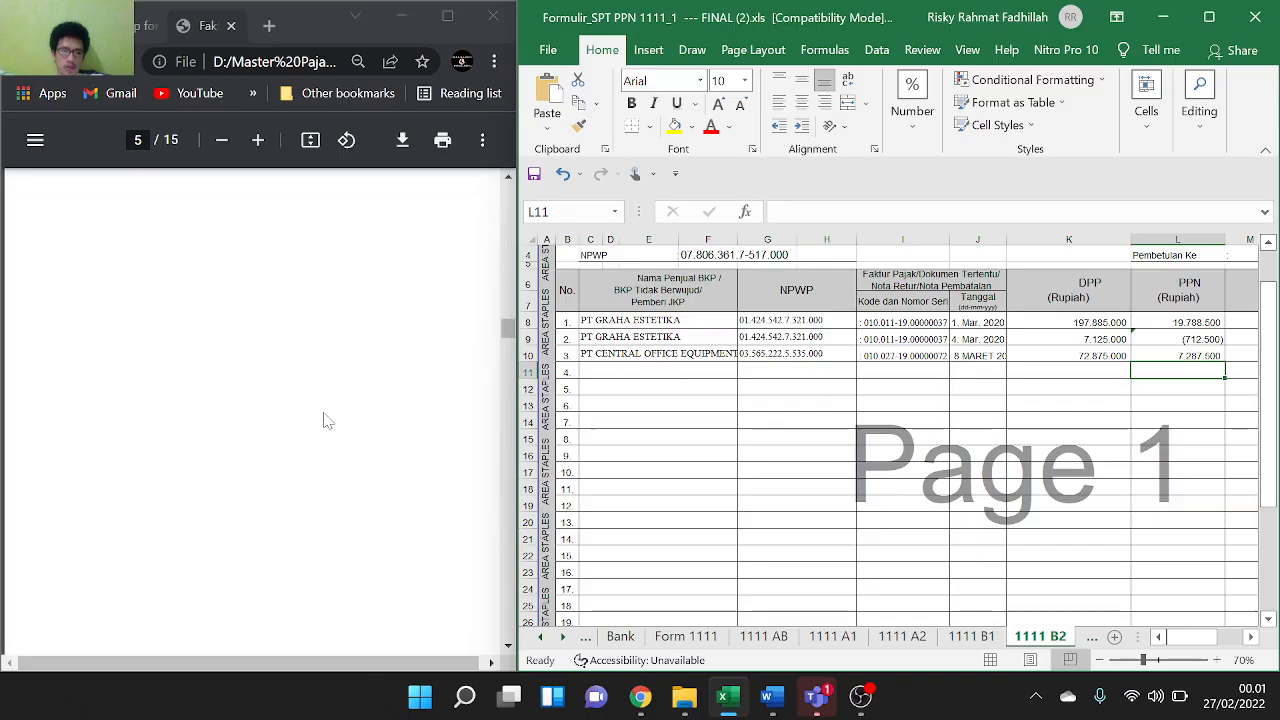
# Dismiss the battery saver and OneDrive notifications, go to 1111 A2, and select buyer ADA Swalayan in the PDF
pyautogui.scroll(-8, 323, 420)
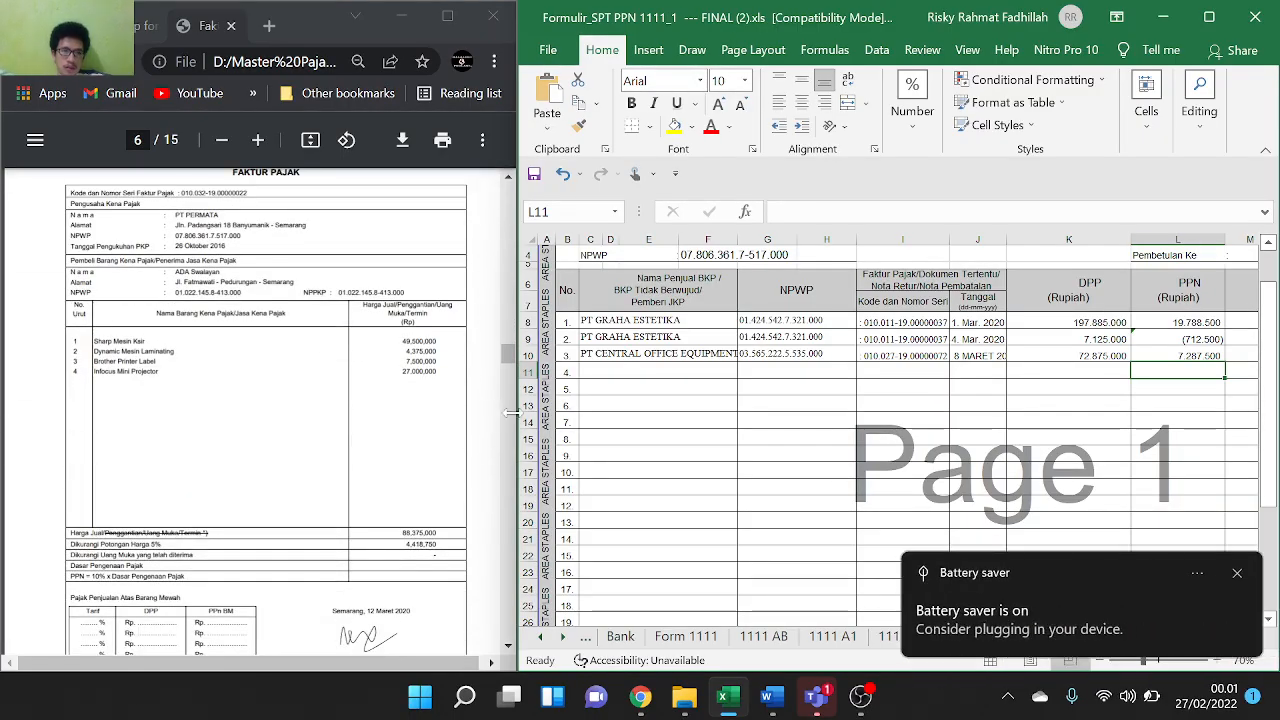
pyautogui.click(1237, 573)
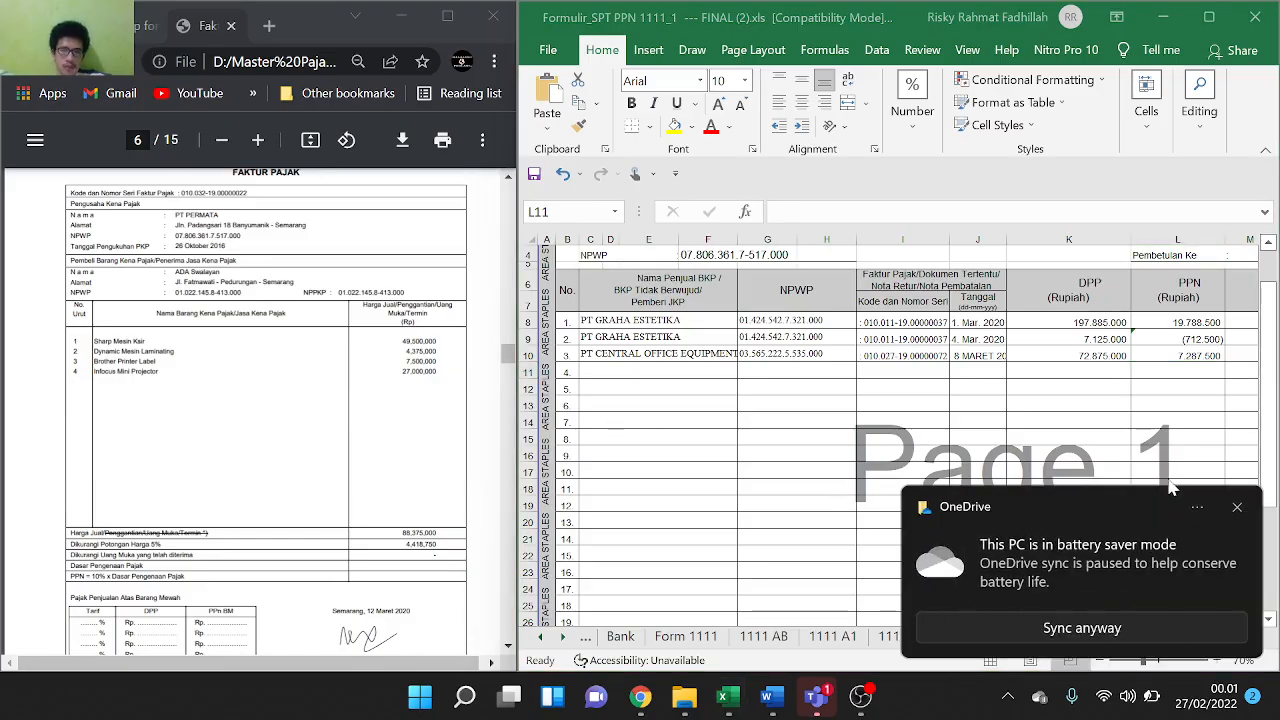
pyautogui.click(1238, 509)
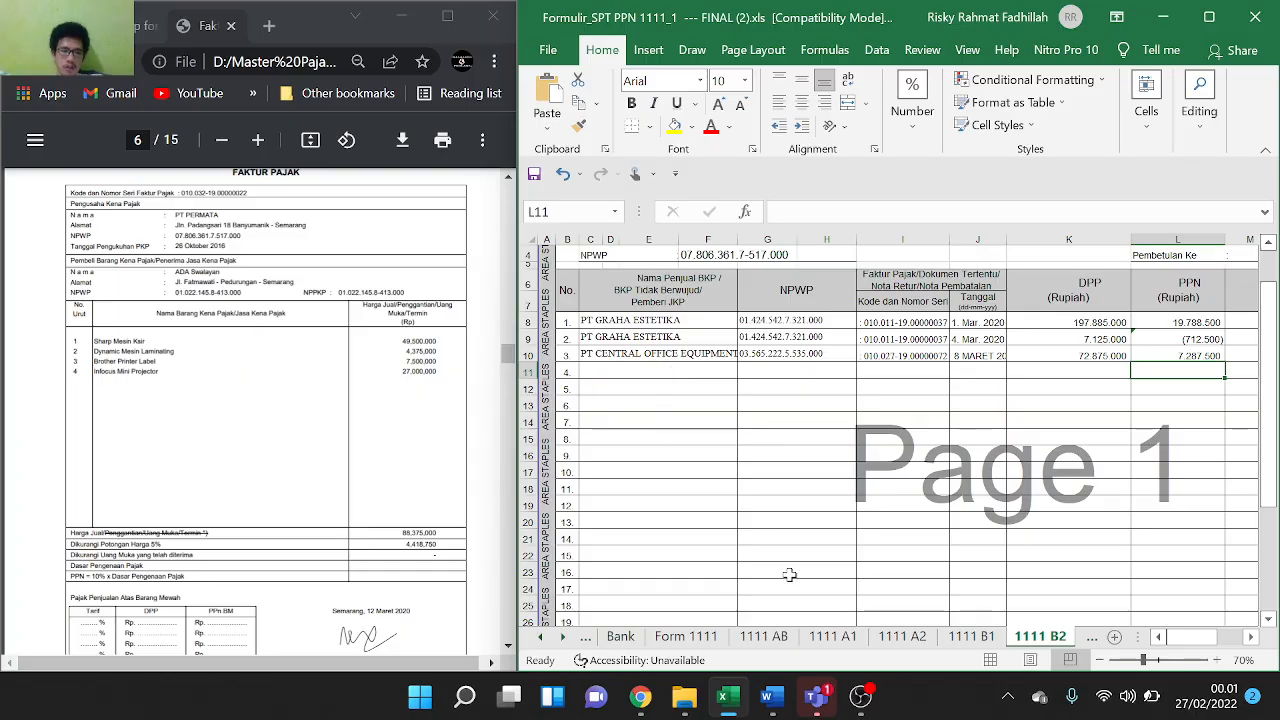
pyautogui.click(925, 640)
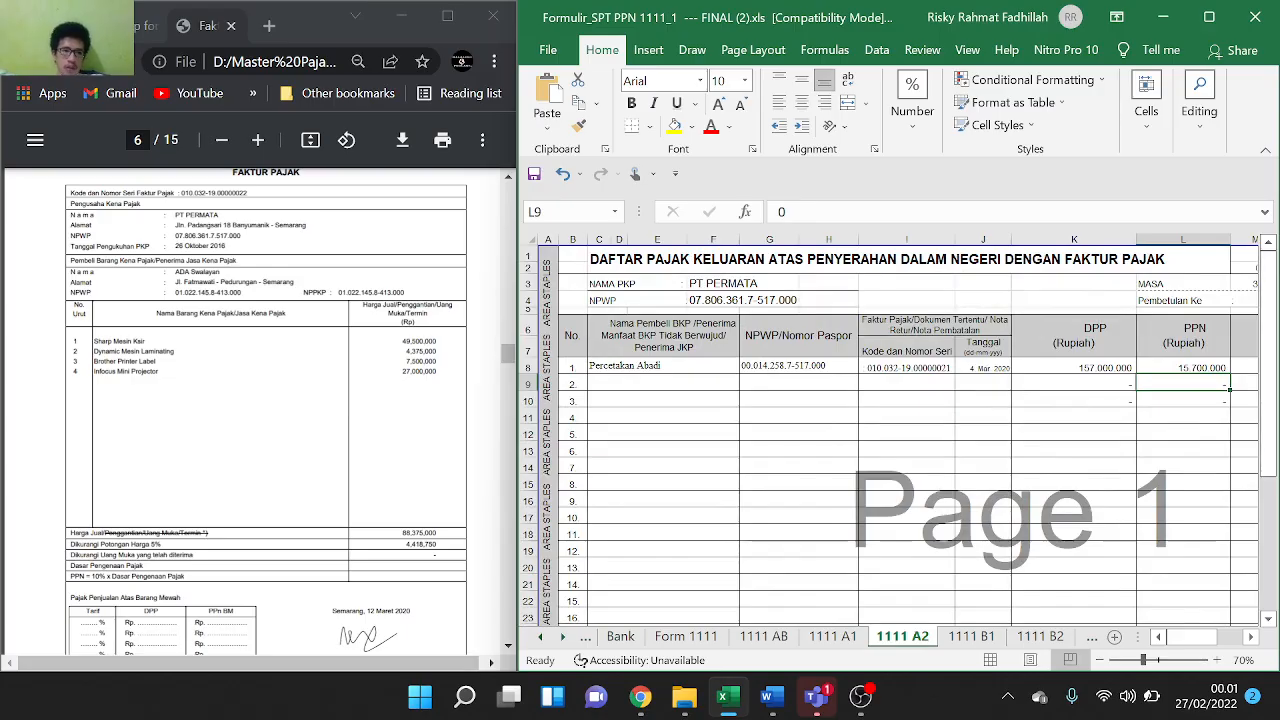
pyautogui.moveTo(175, 272); pyautogui.dragTo(220, 273)
pyautogui.hotkey('ctrl', 'c')
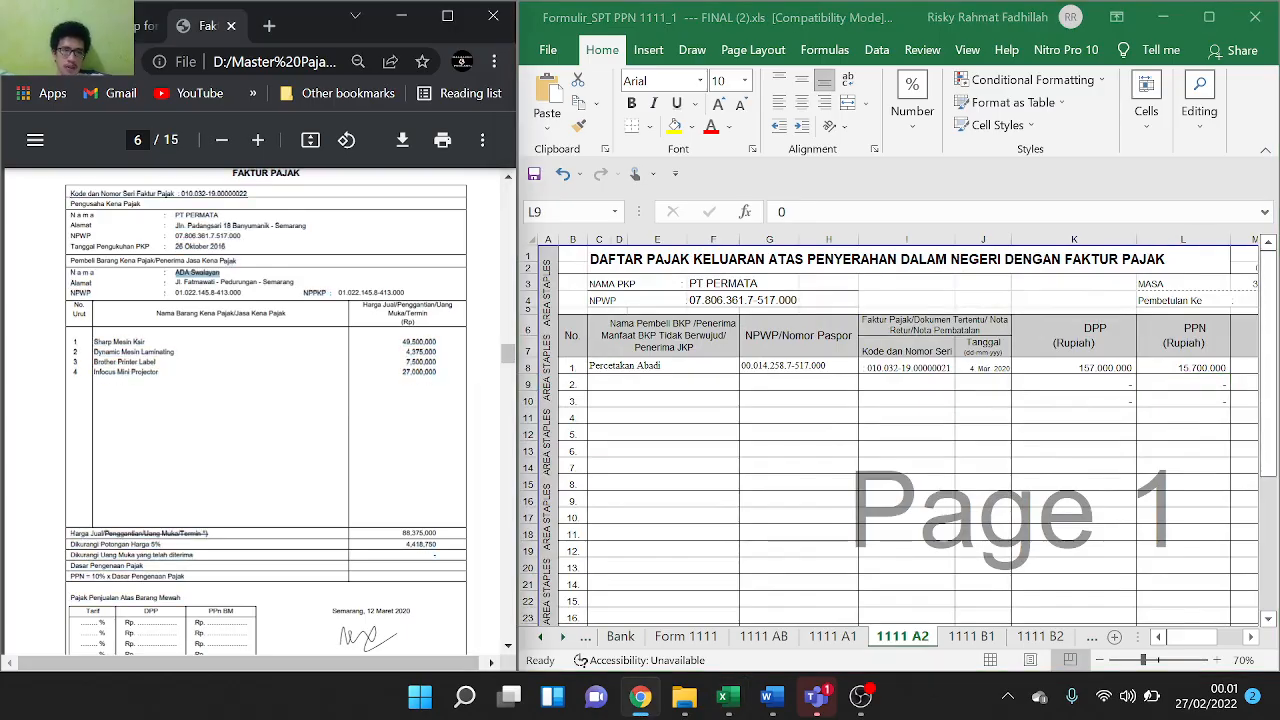
# Paste the buyer name ADA Swalayan into C9 as text
pyautogui.click(603, 381)
pyautogui.press('F2')
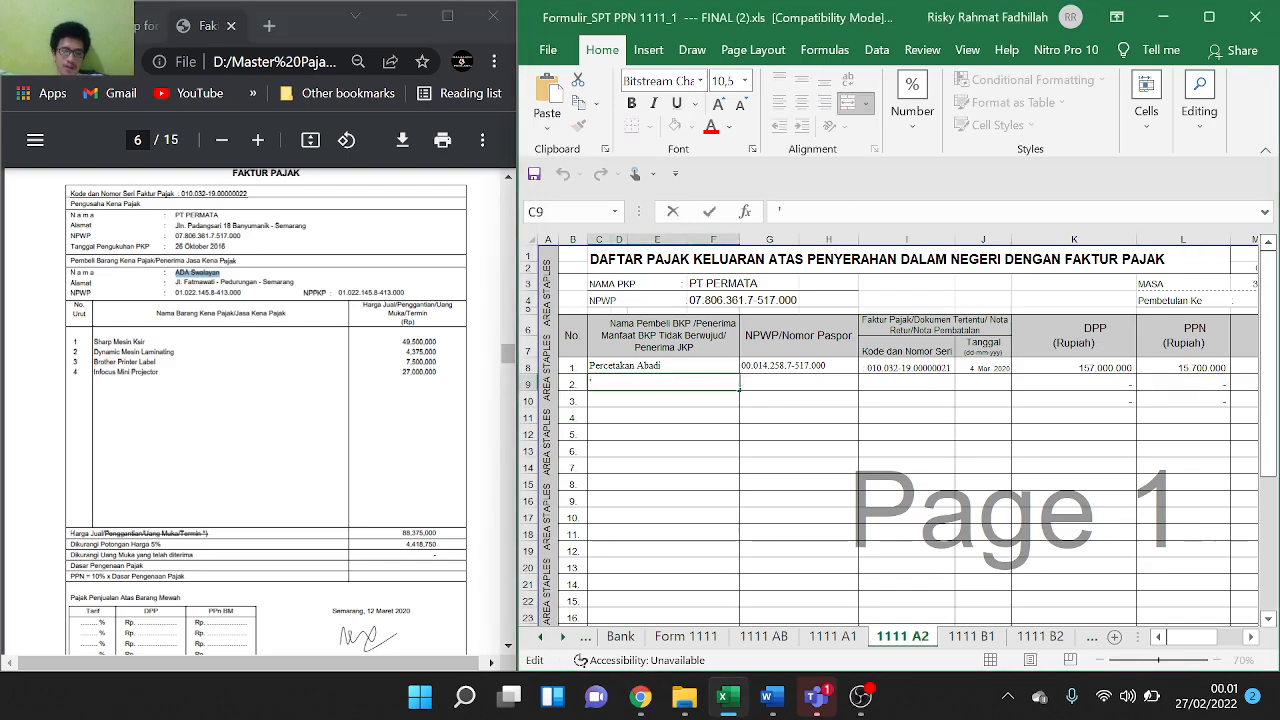
pyautogui.write("'")
pyautogui.hotkey('ctrl', 'v')
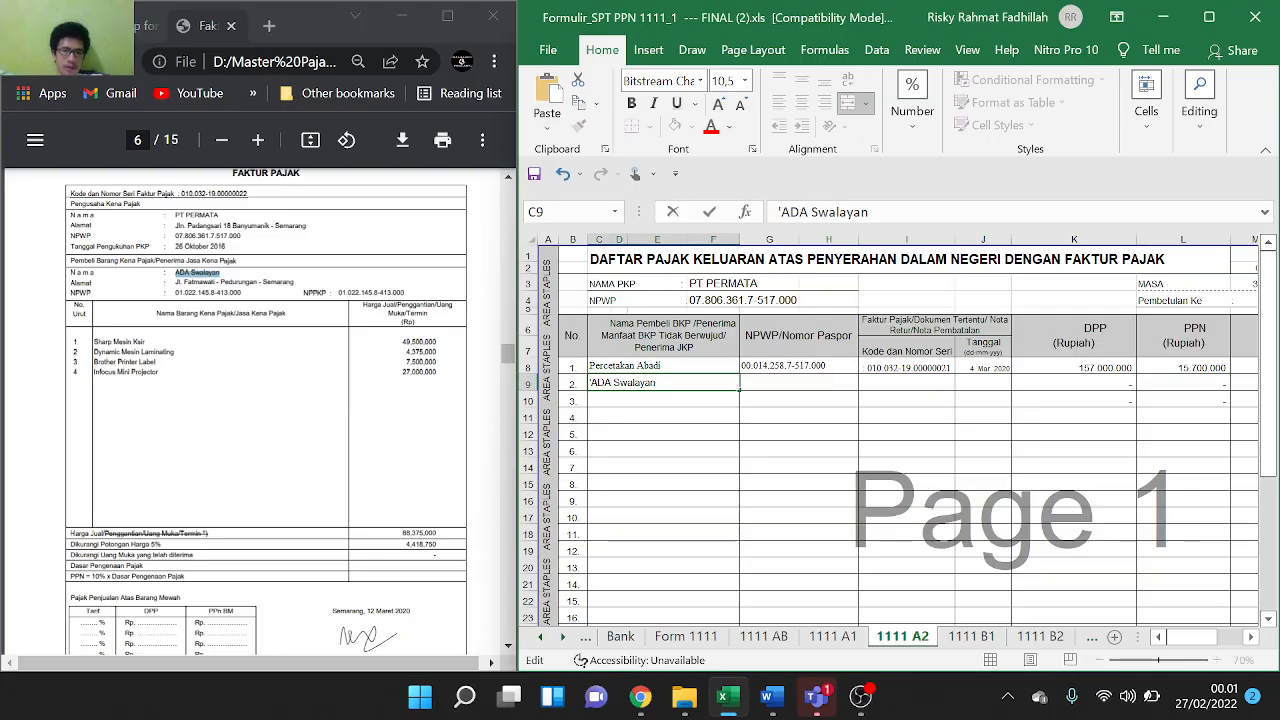
# Copy the buyer's NPWP tax ID from the PDF into G9
pyautogui.moveTo(175, 293); pyautogui.dragTo(241, 293)
pyautogui.hotkey('ctrl', 'c')
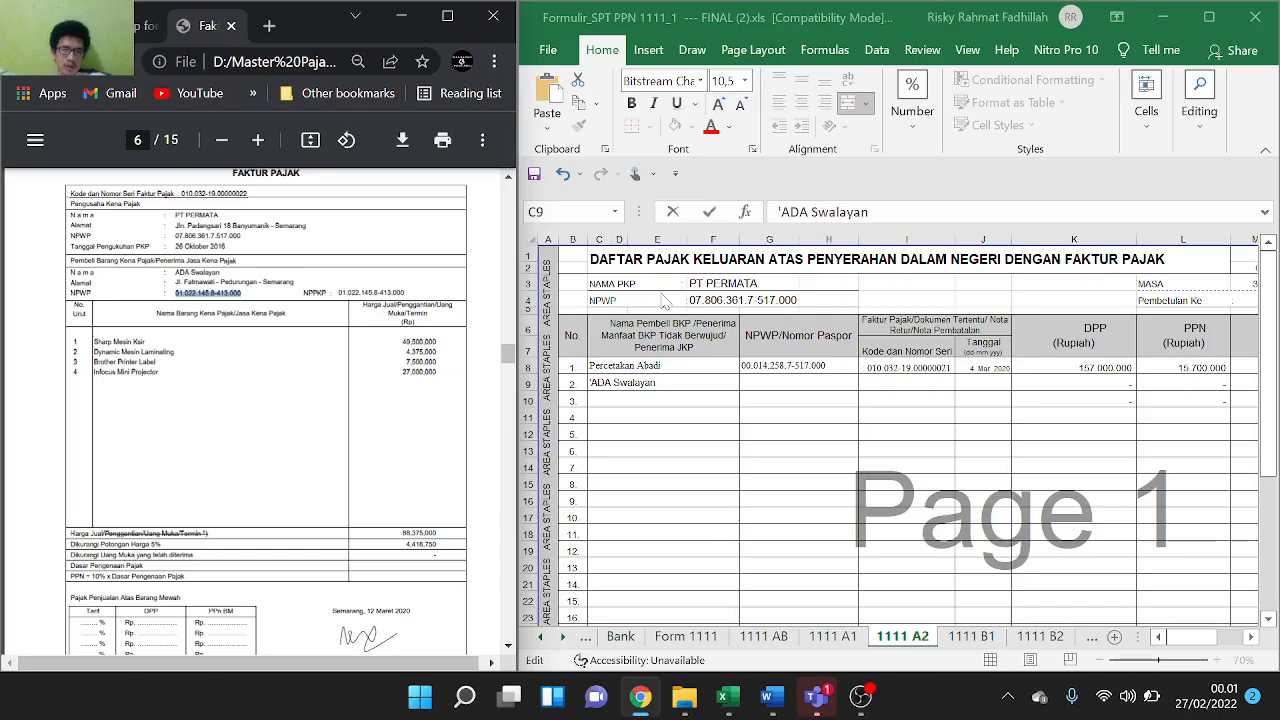
pyautogui.click(783, 383)
pyautogui.doubleClick(783, 383)
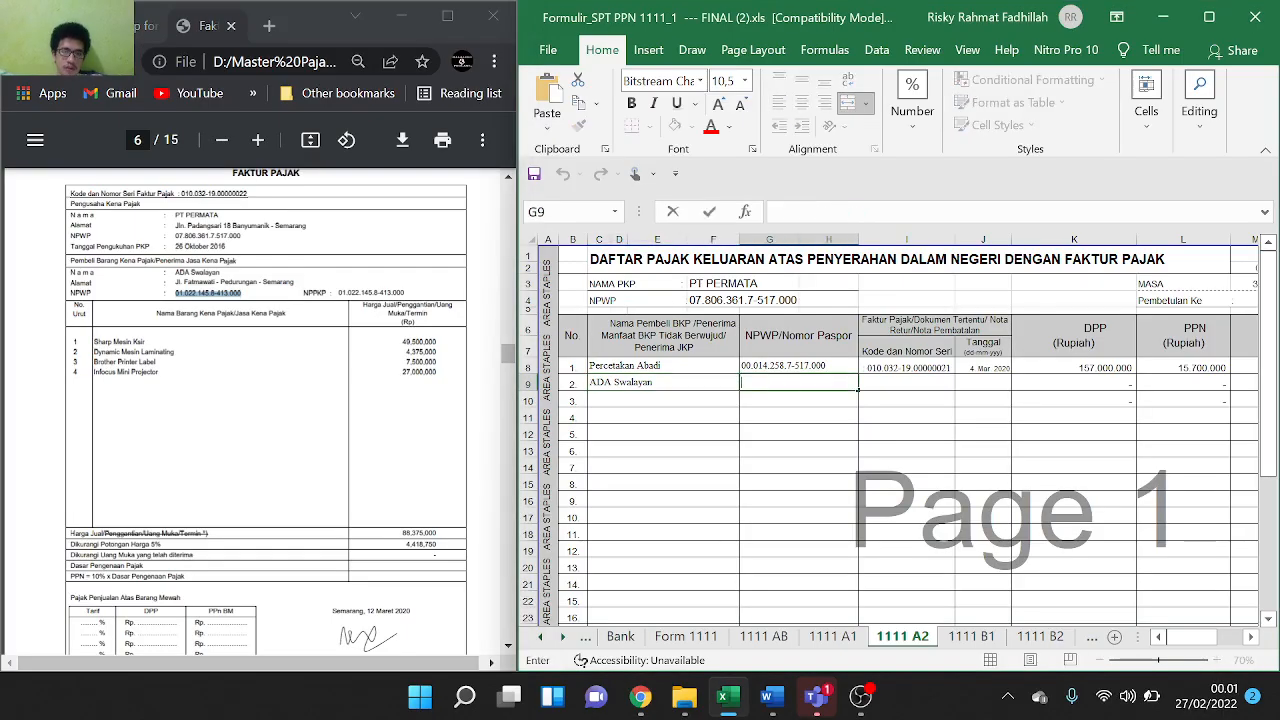
pyautogui.hotkey('ctrl', 'v')
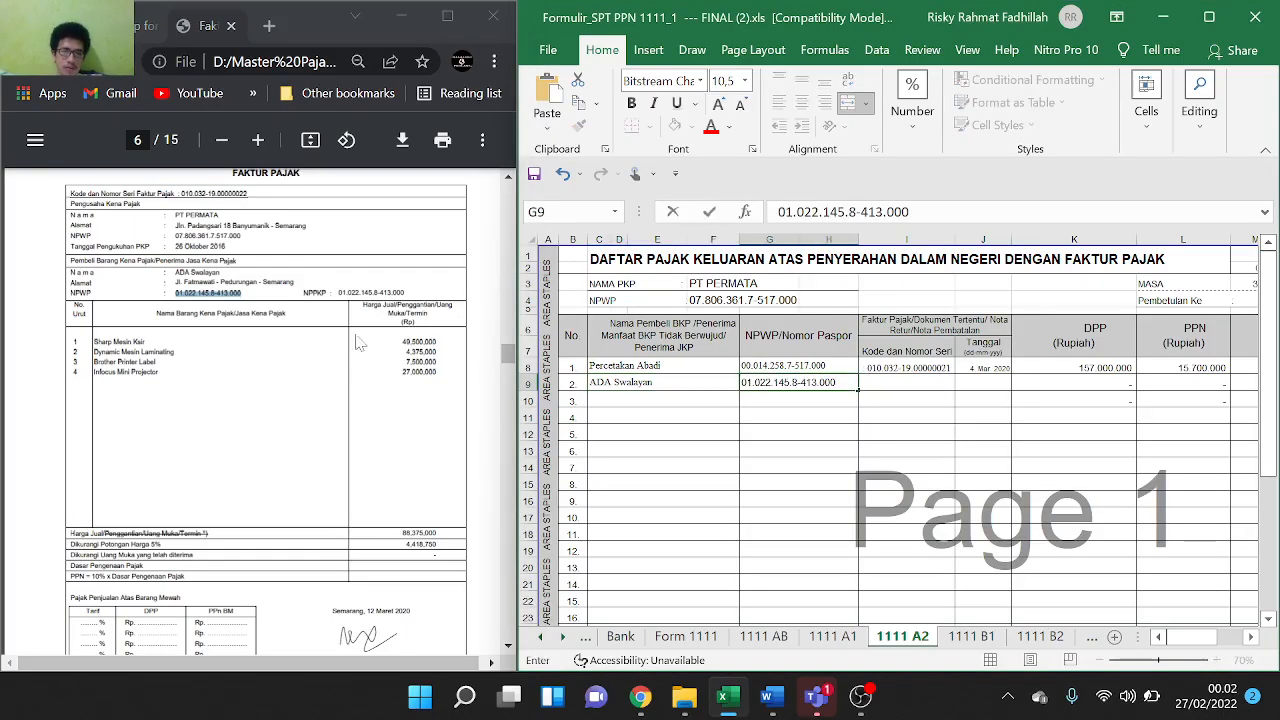
# Paste the tax invoice serial number from the PDF into I9 and commit it
pyautogui.moveTo(179, 195); pyautogui.dragTo(247, 195)
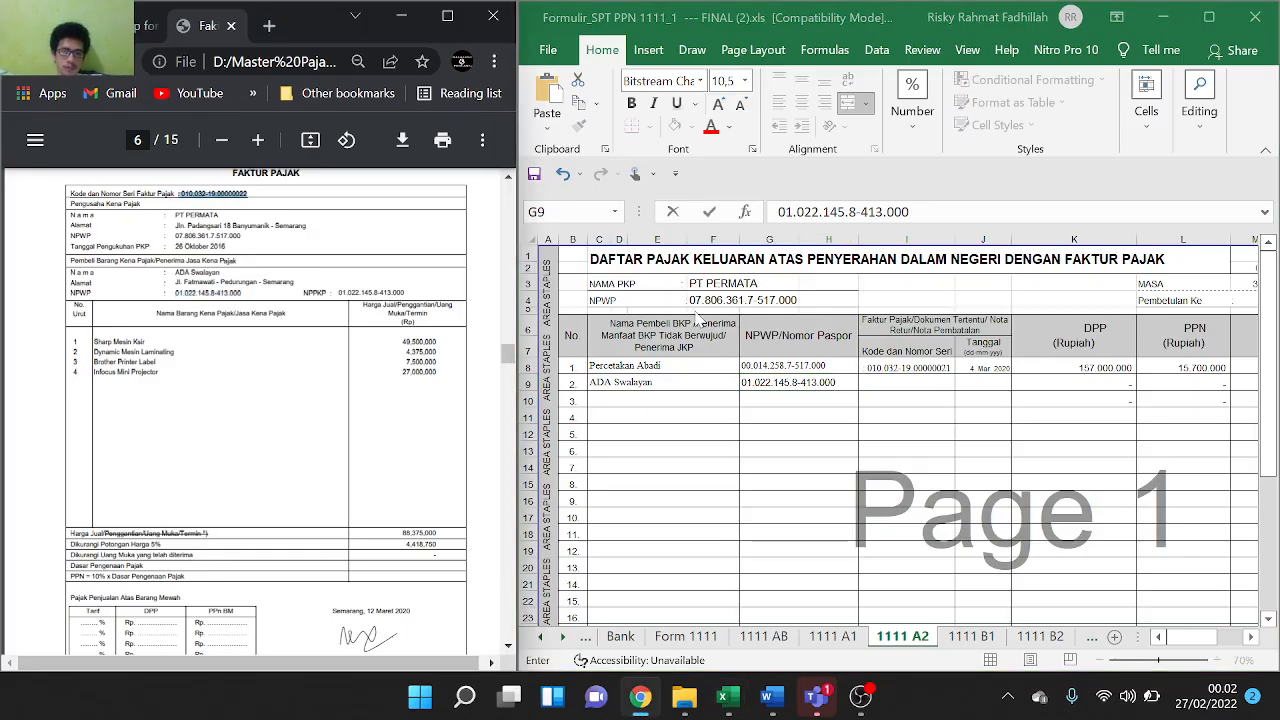
pyautogui.click(887, 385)
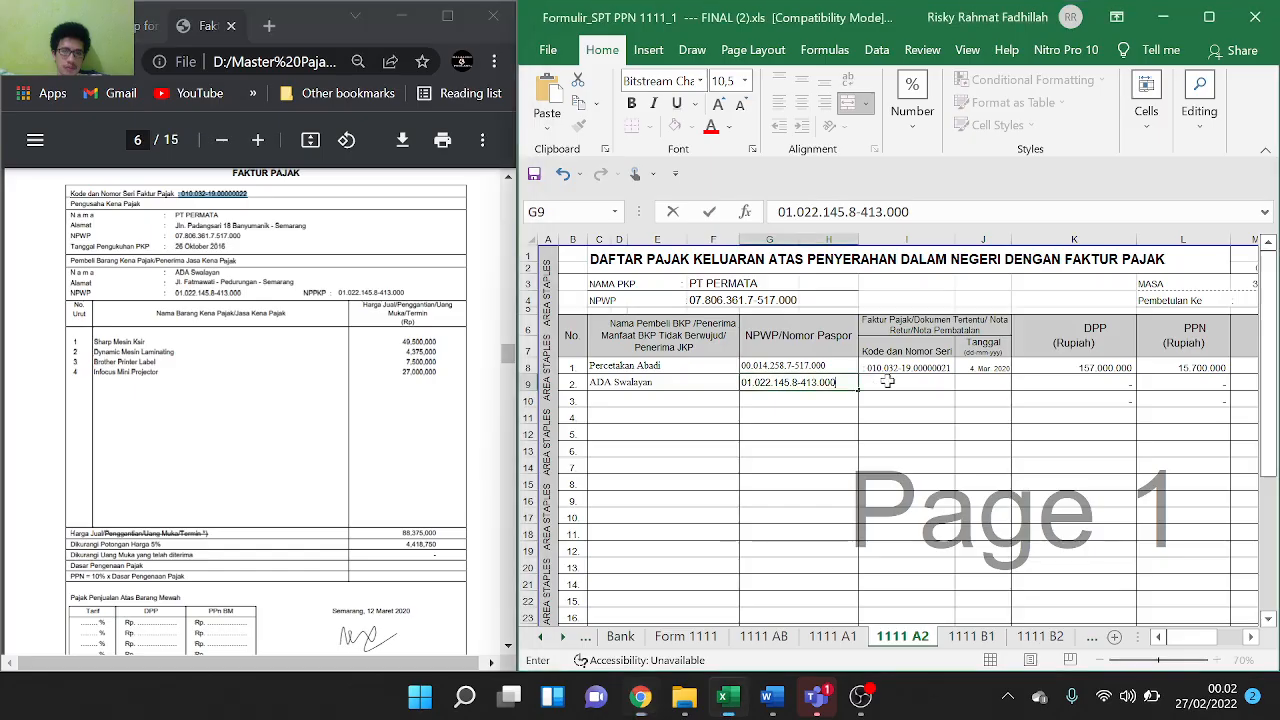
pyautogui.press('F2')
pyautogui.write(': 010.032-19.00000022')
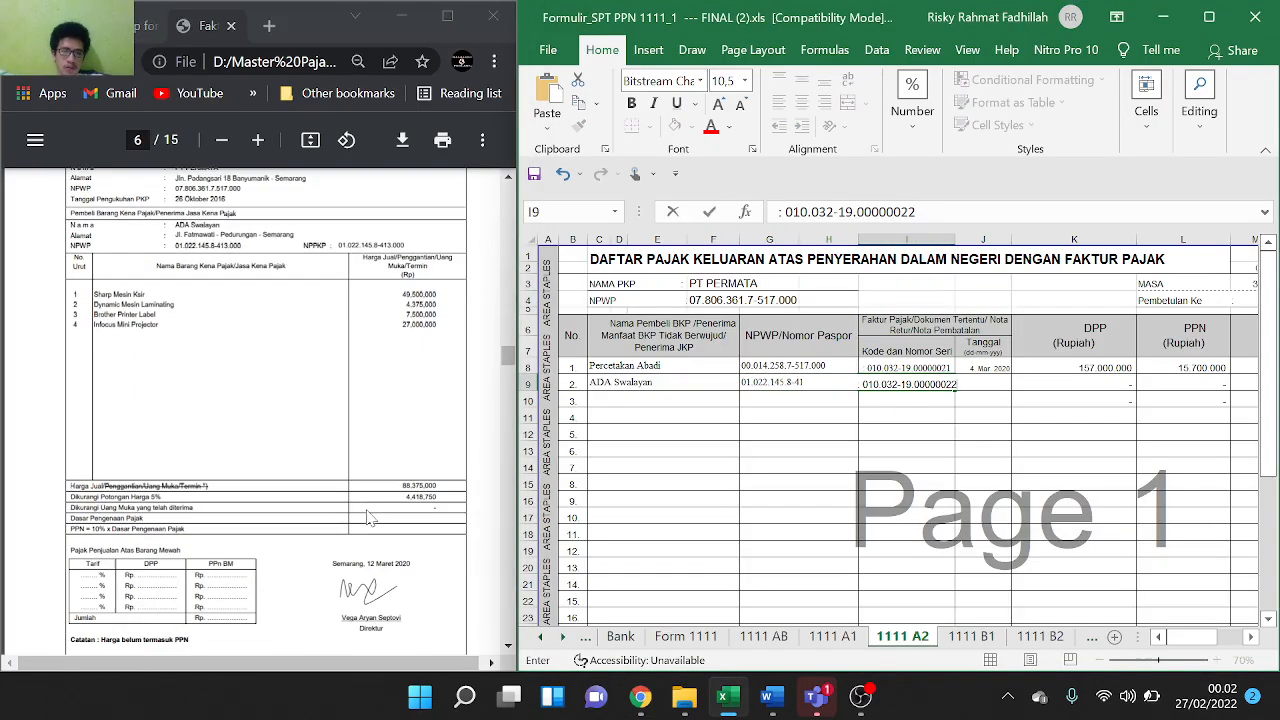
pyautogui.scroll(-1, 370, 518)
pyautogui.moveTo(367, 564); pyautogui.dragTo(409, 564)
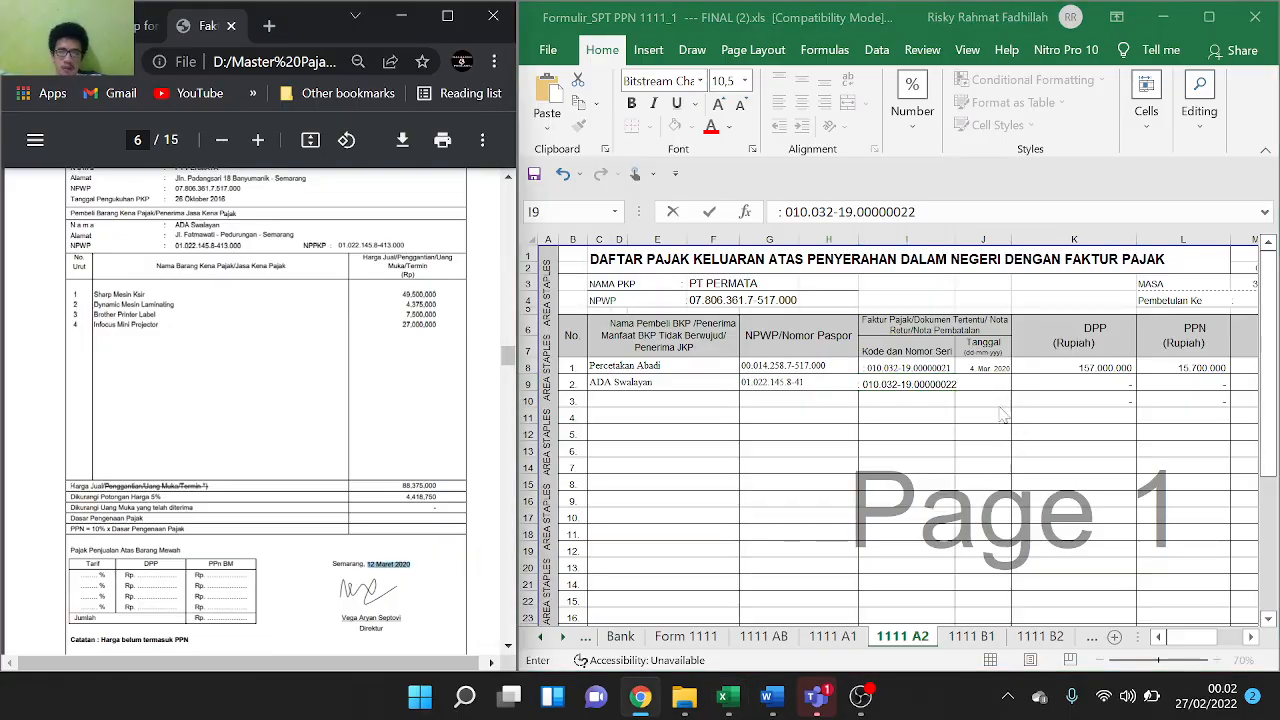
pyautogui.doubleClick(974, 387)
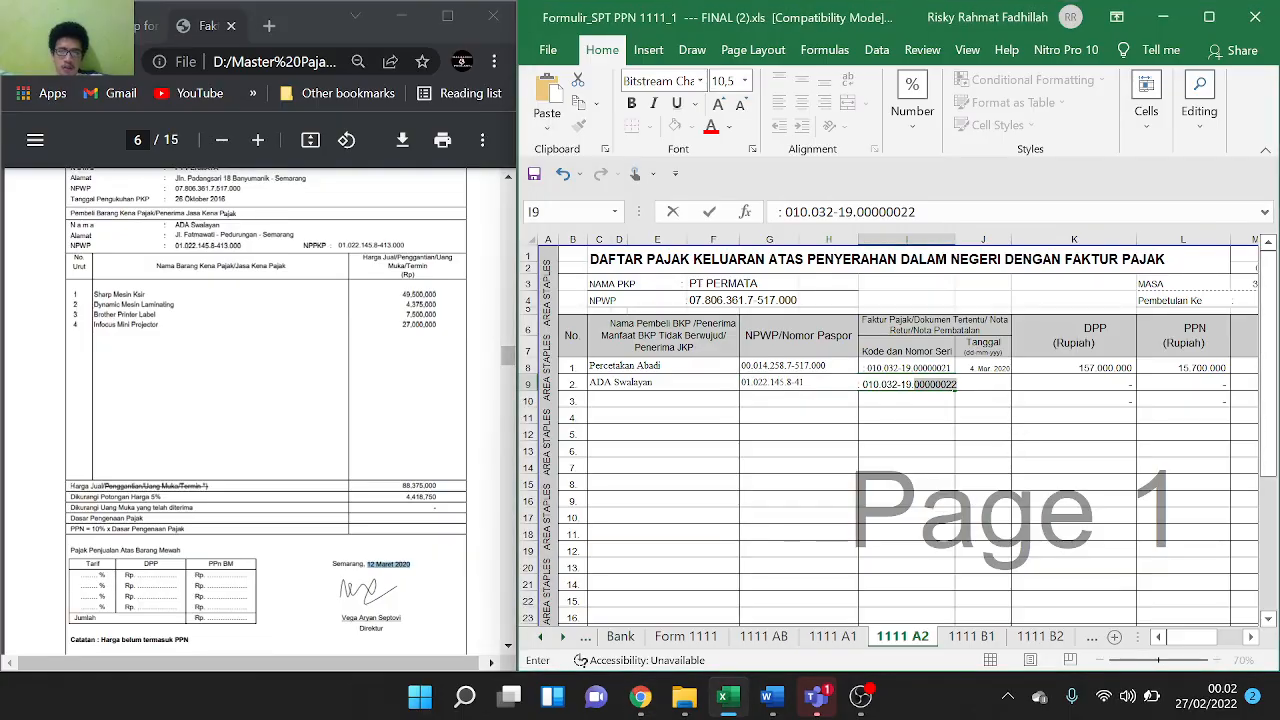
pyautogui.click(983, 399)
# Enter the invoice date 12 Maret 2020 in J9
pyautogui.click(975, 380)
pyautogui.write('12 Maret 2020')
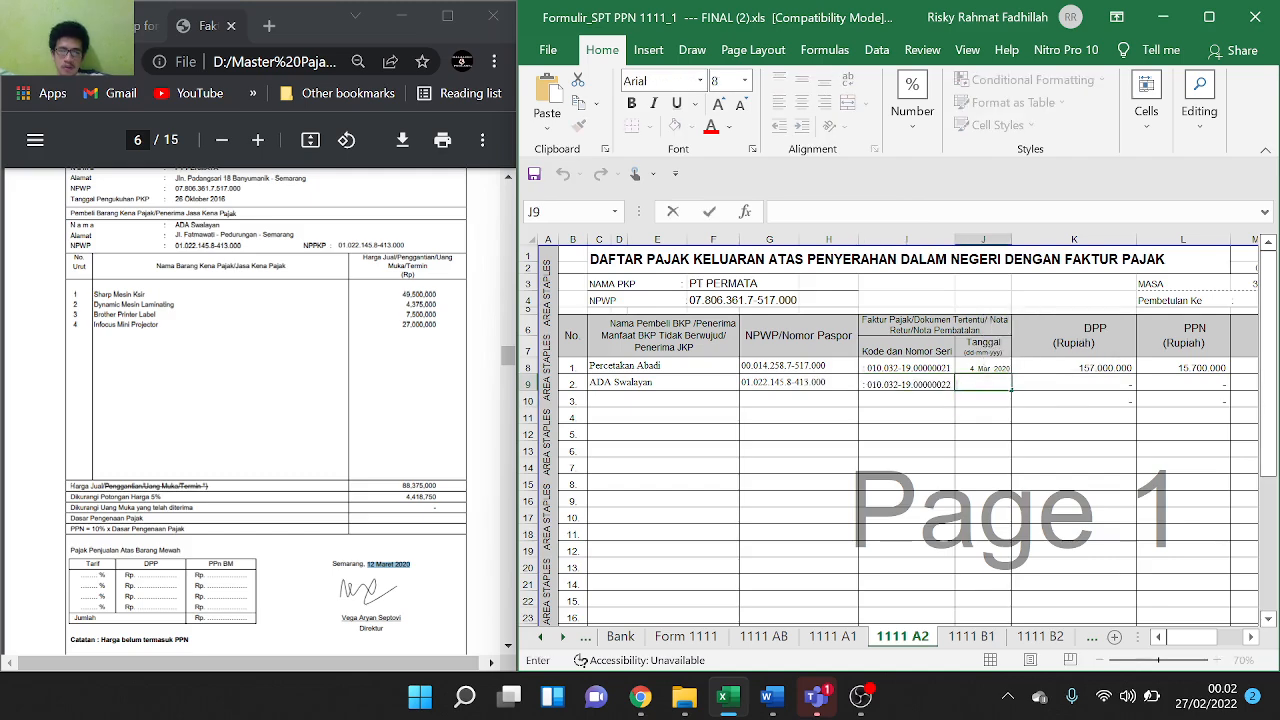
pyautogui.click(1058, 403)
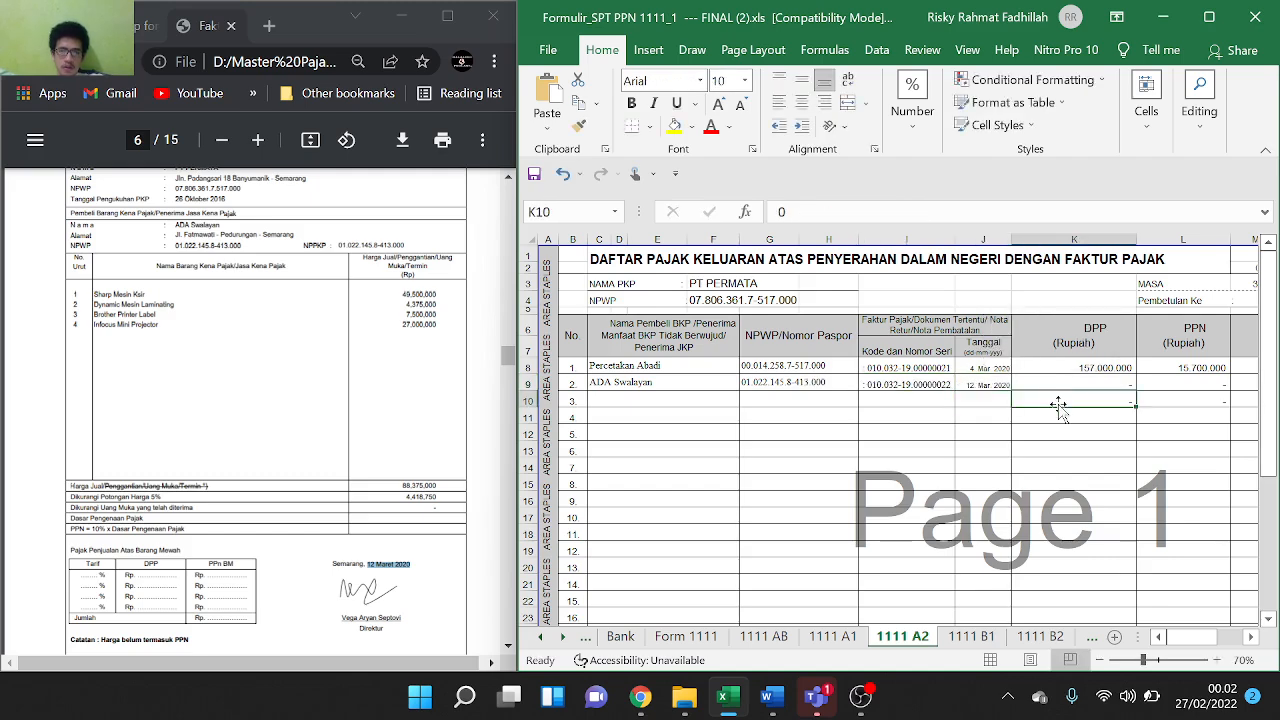
# Copy the 88.375.000 selling price from the PDF for the DPP cell K9
pyautogui.click(1080, 384)
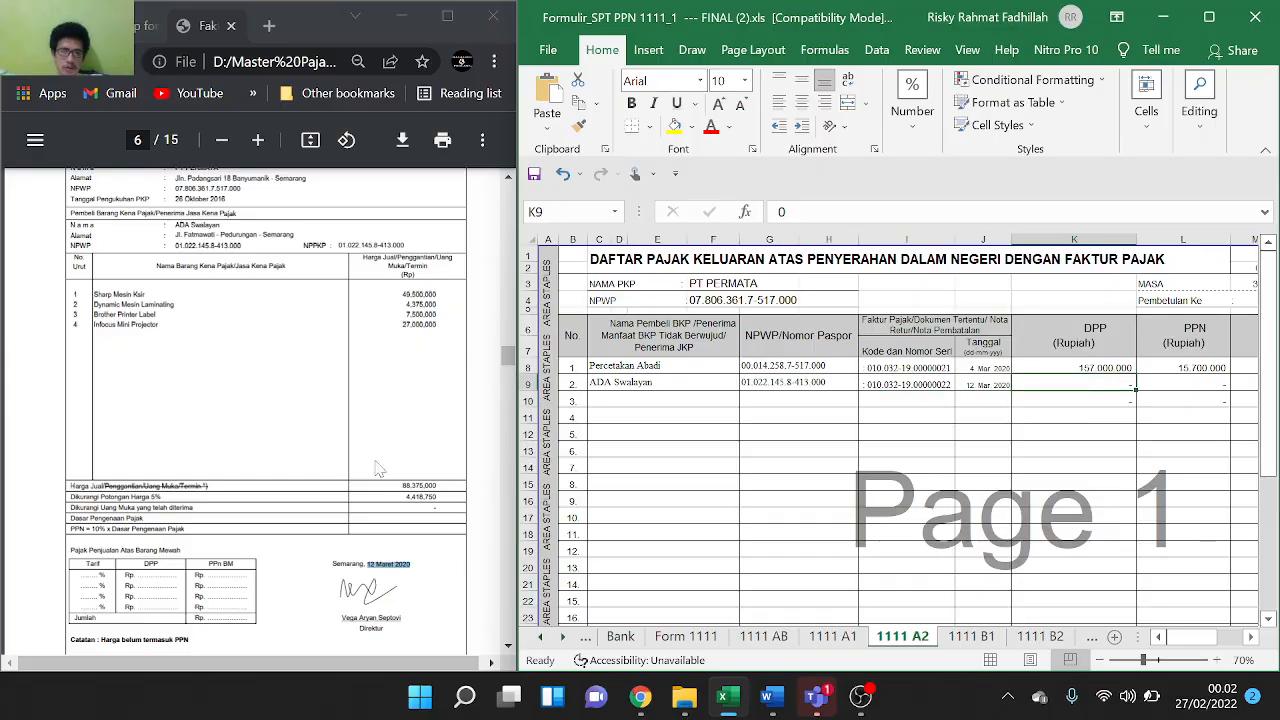
pyautogui.scroll(-1, 316, 468)
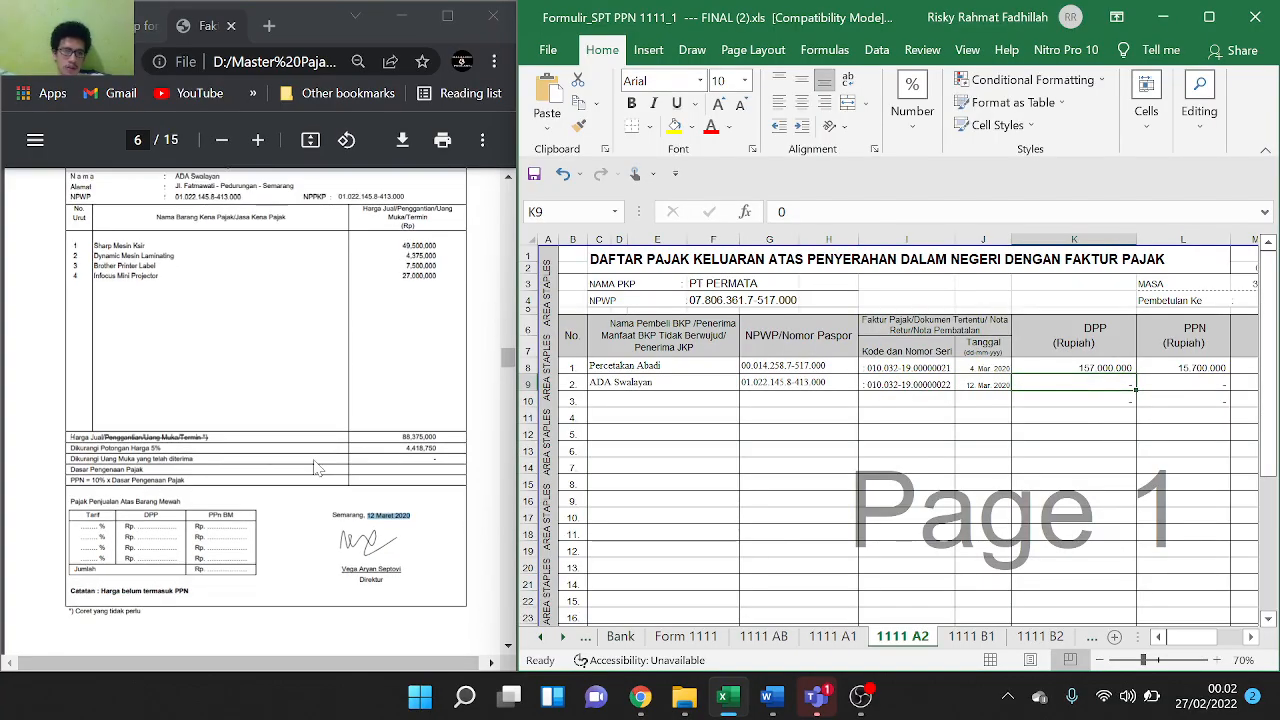
pyautogui.doubleClick(419, 437)
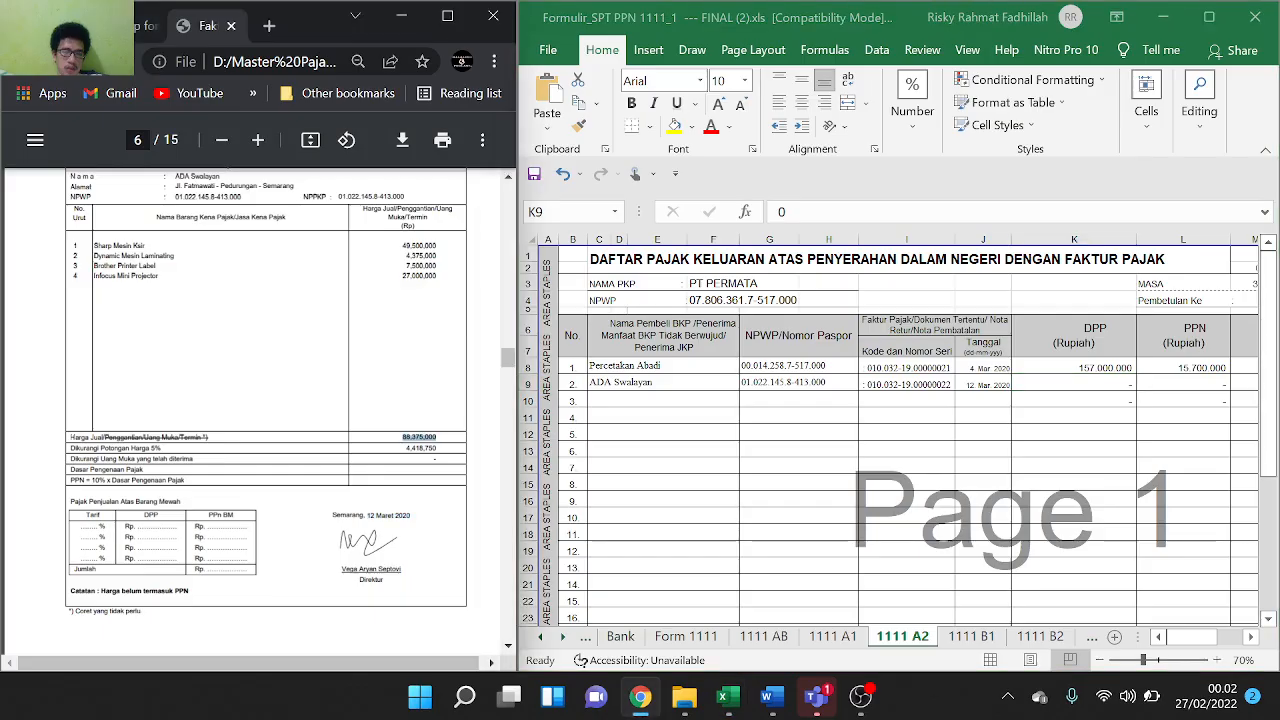
pyautogui.doubleClick(1070, 386)
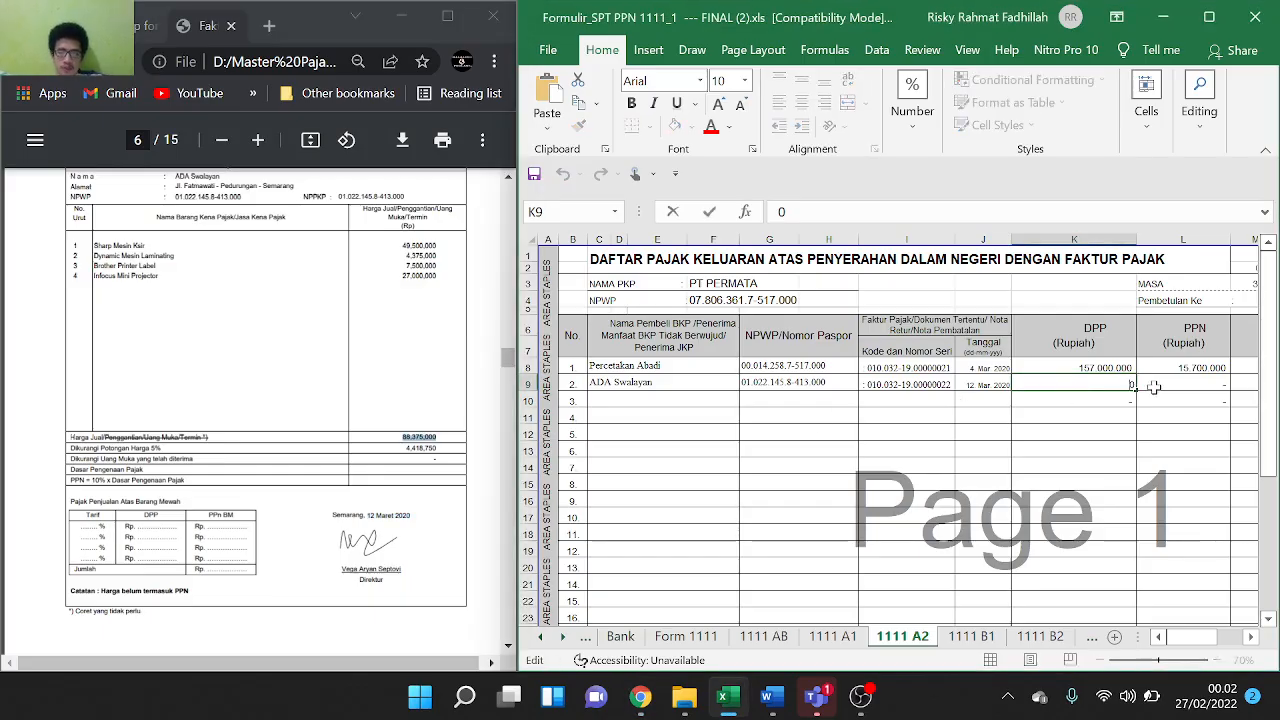
pyautogui.write('=')
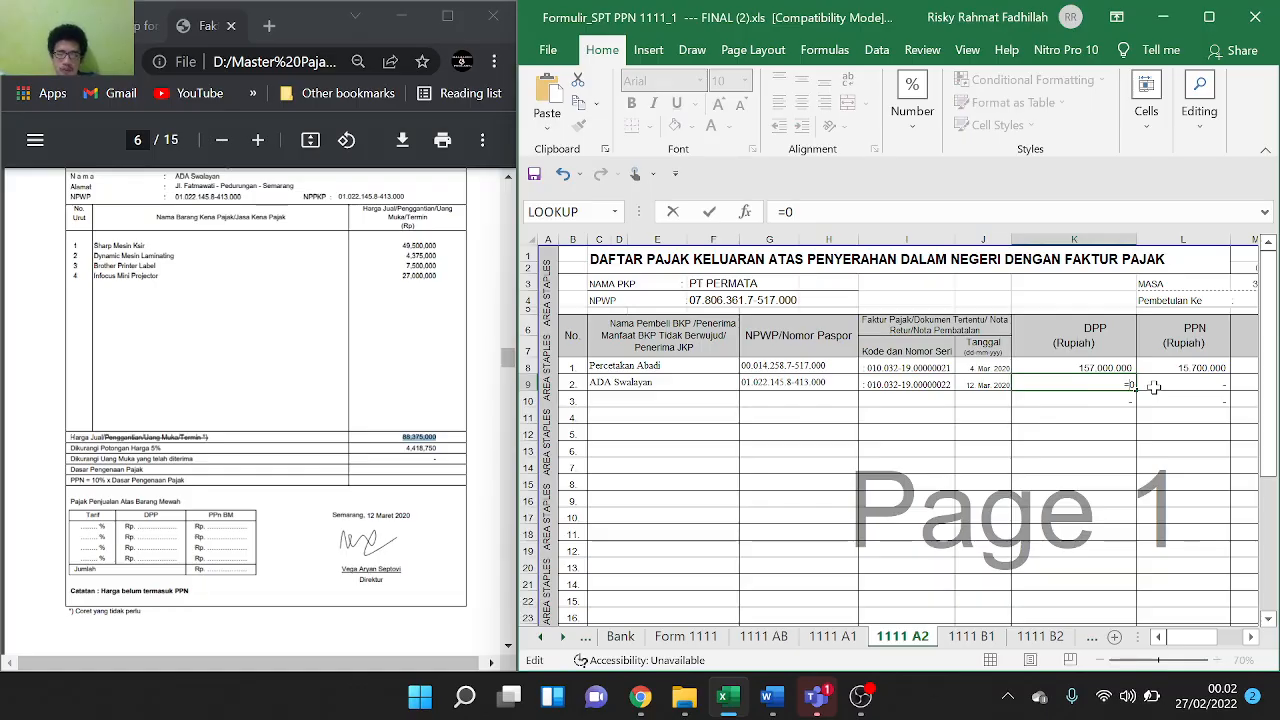
pyautogui.write('88,375,000')
pyautogui.press('Delete')
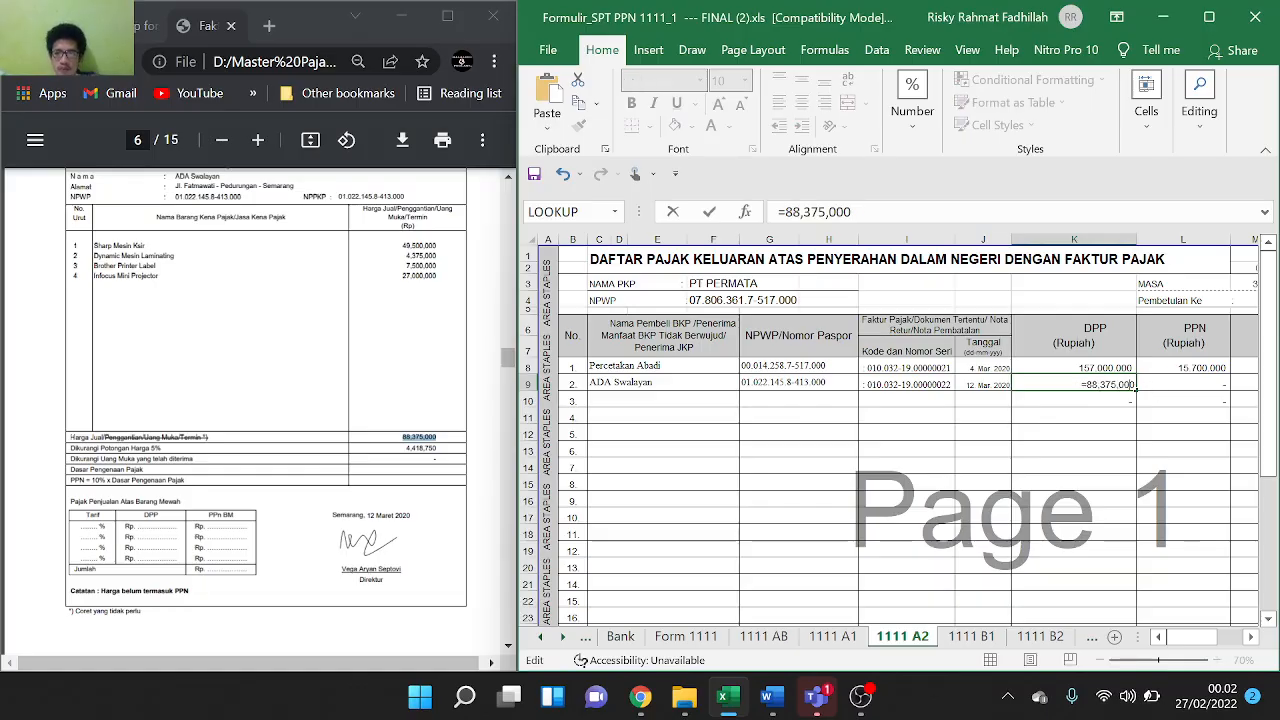
pyautogui.press('Left')
pyautogui.press('Left')
pyautogui.press('Left')
pyautogui.press('BackSpace')
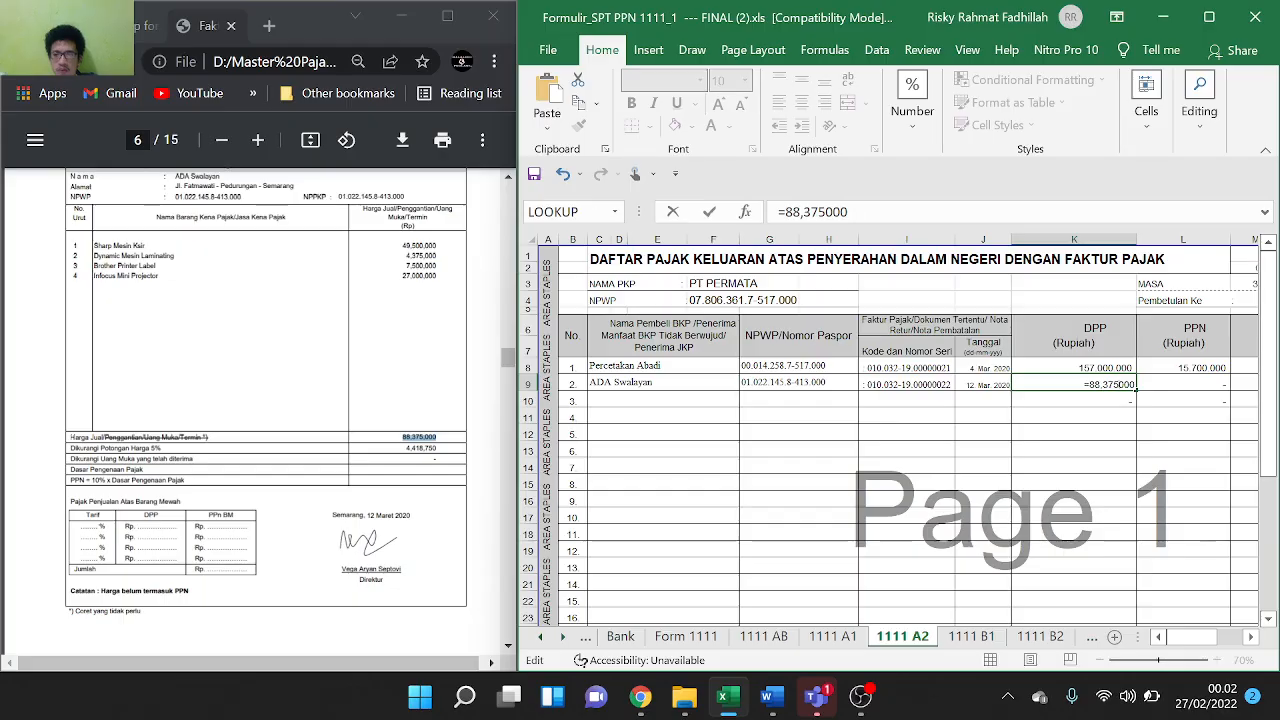
pyautogui.press('BackSpace')
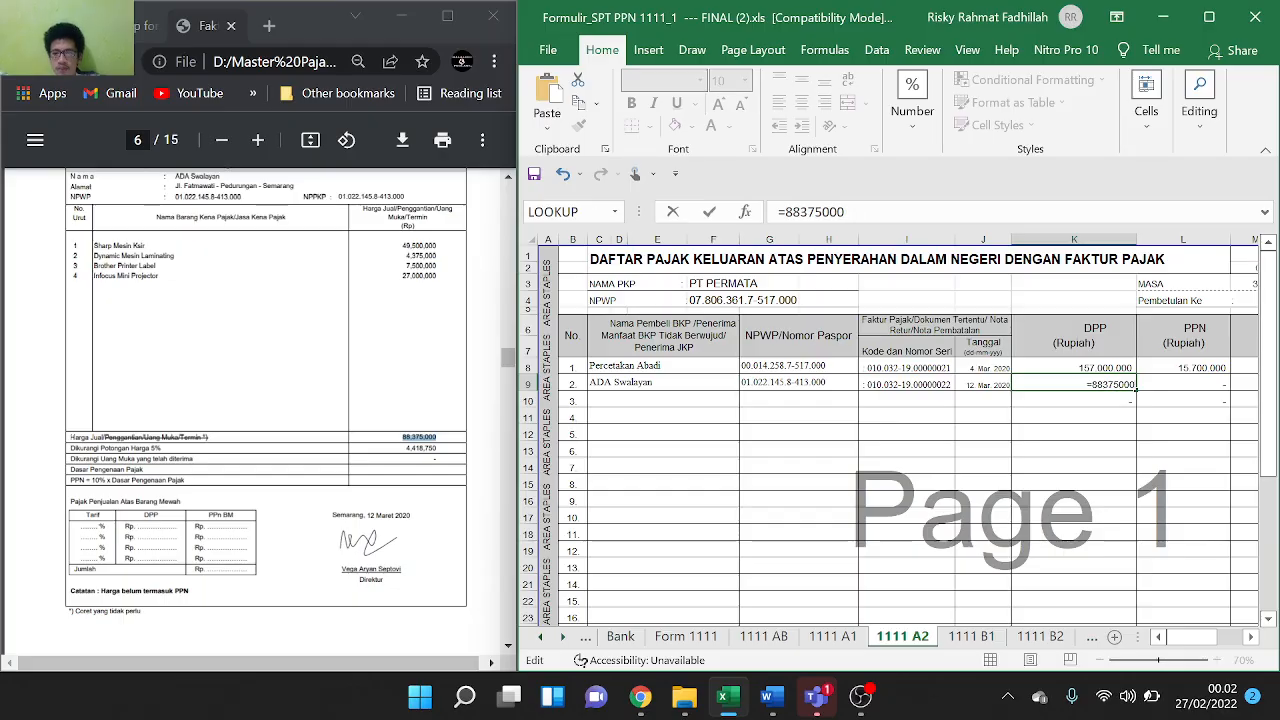
pyautogui.write('-')
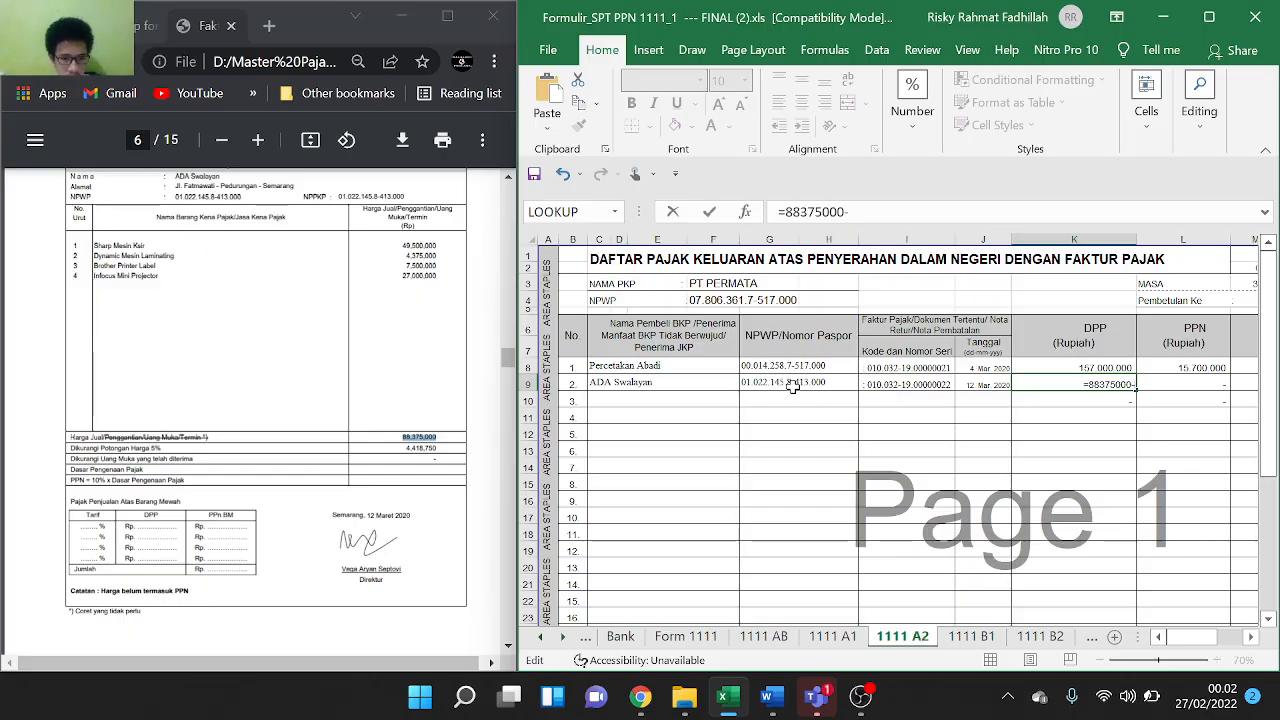
pyautogui.write('4.')
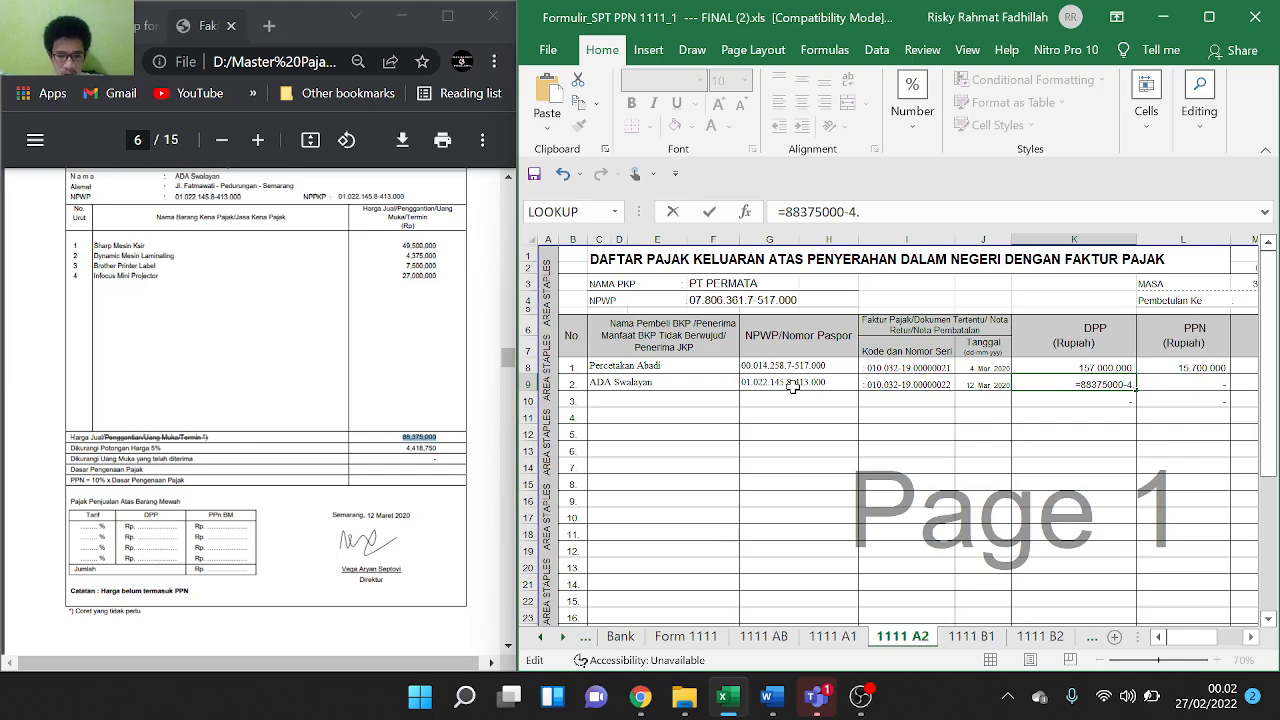
pyautogui.write('418')
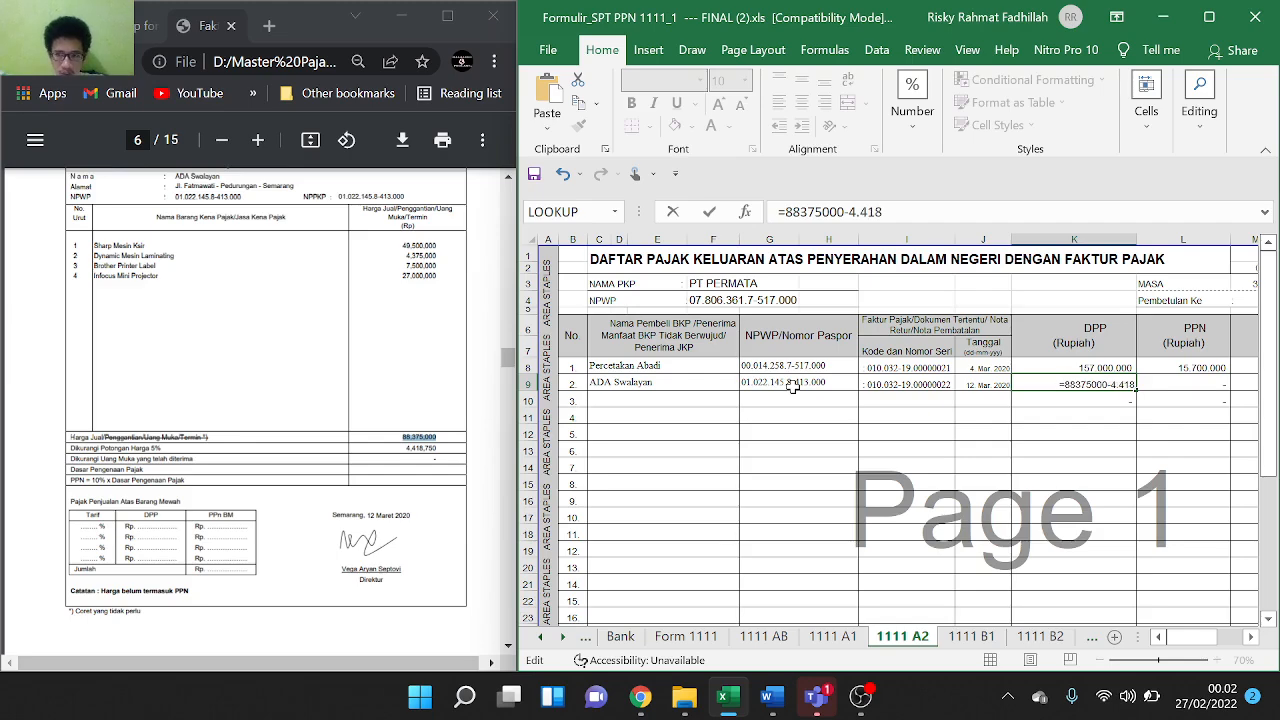
pyautogui.write('.')
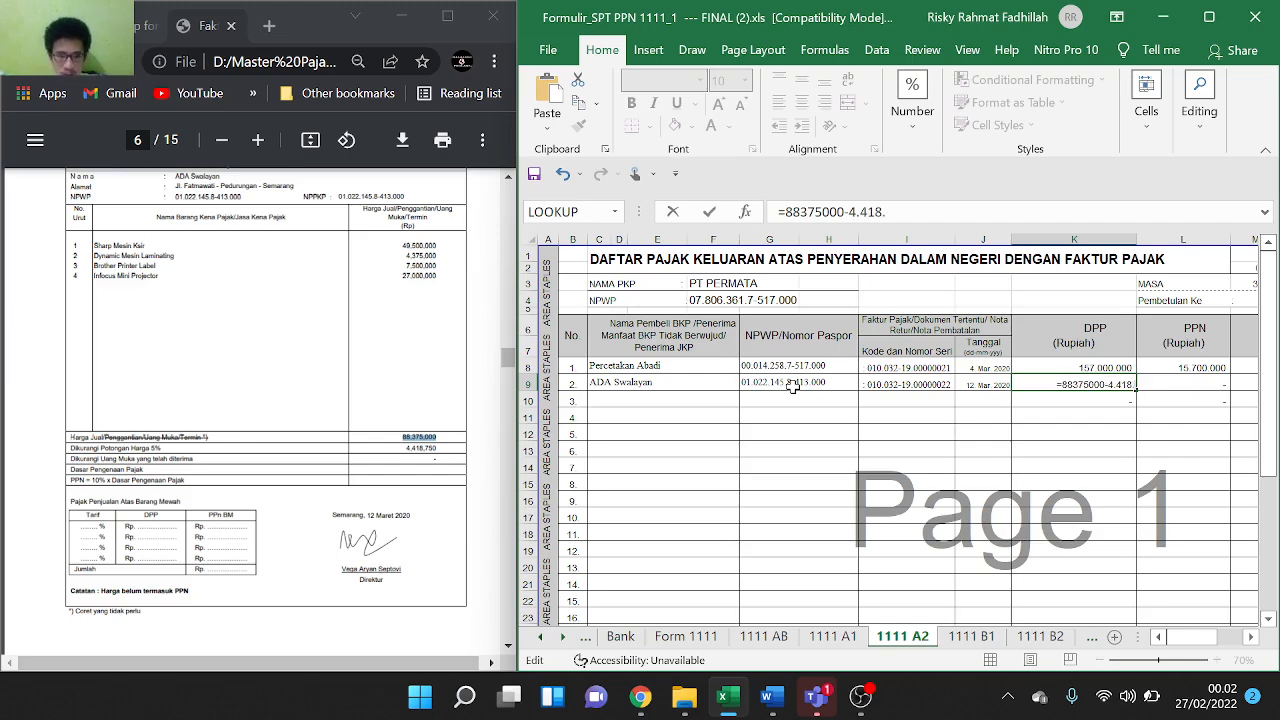
pyautogui.write('750')
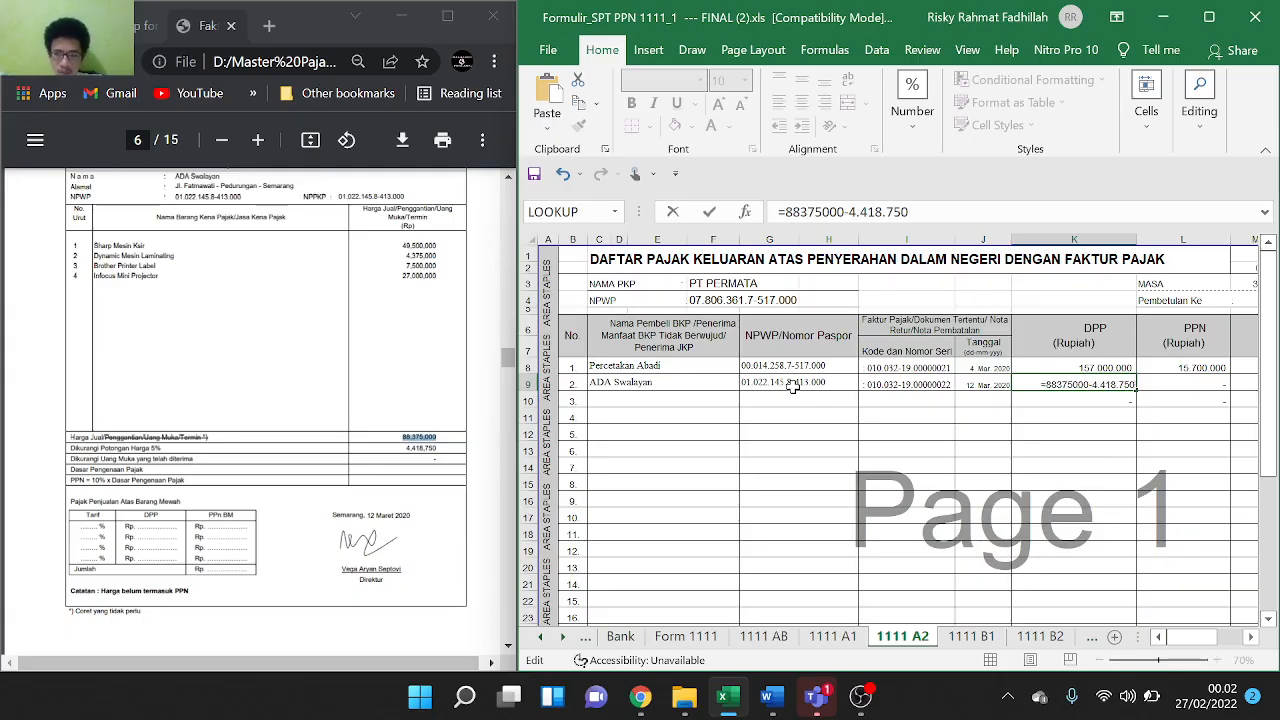
pyautogui.press('Return')
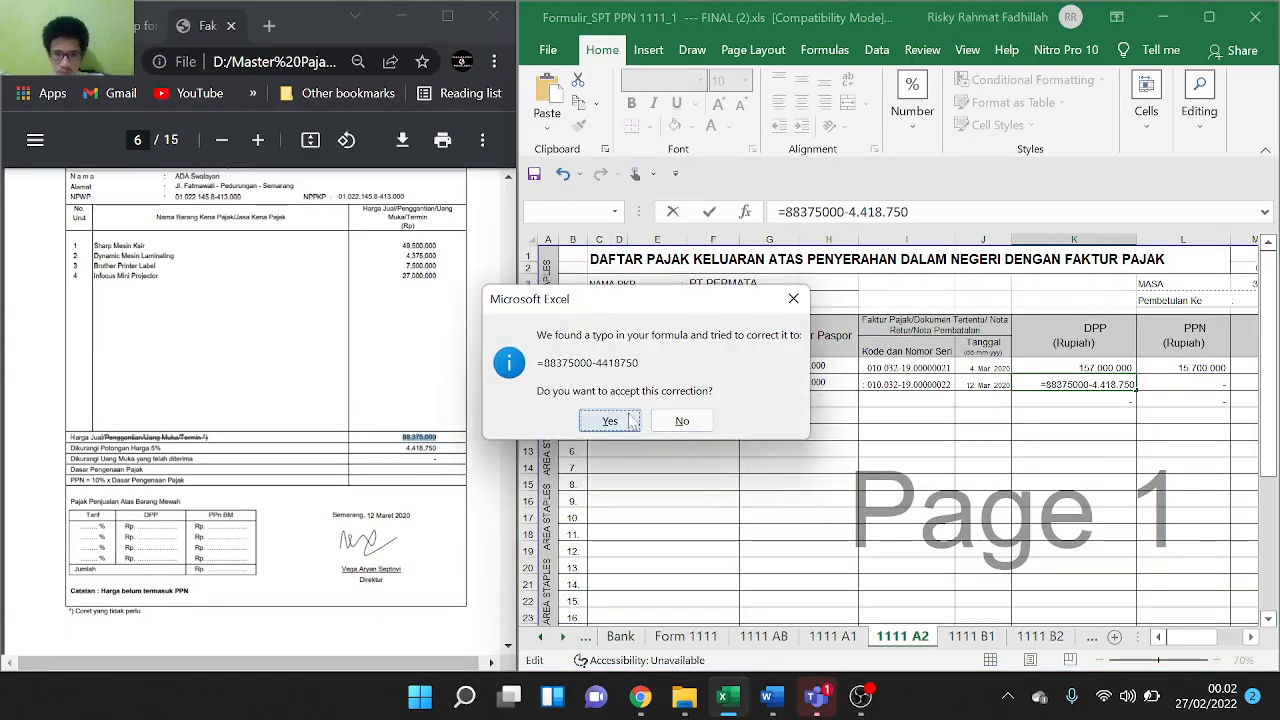
pyautogui.click(628, 413)
# Fill L8's =K8*10% PPN formula down to L9, giving 8,395,625
pyautogui.click(1168, 386)
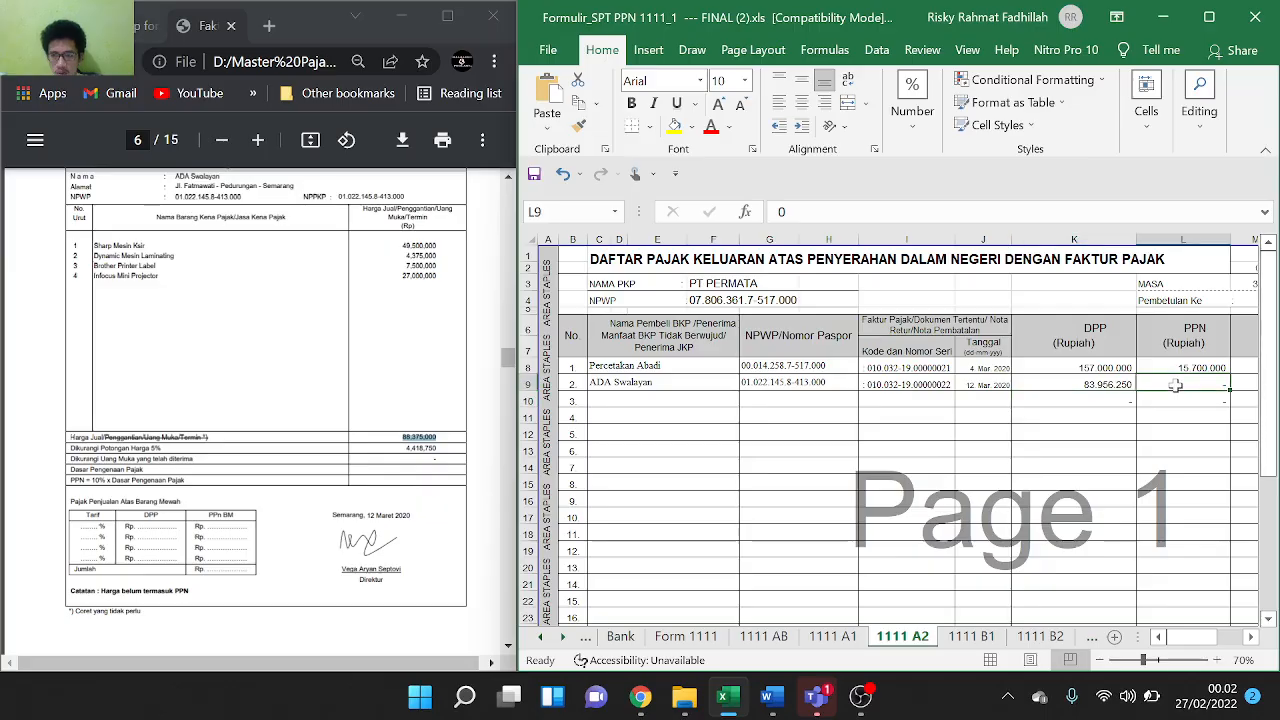
pyautogui.click(1222, 368)
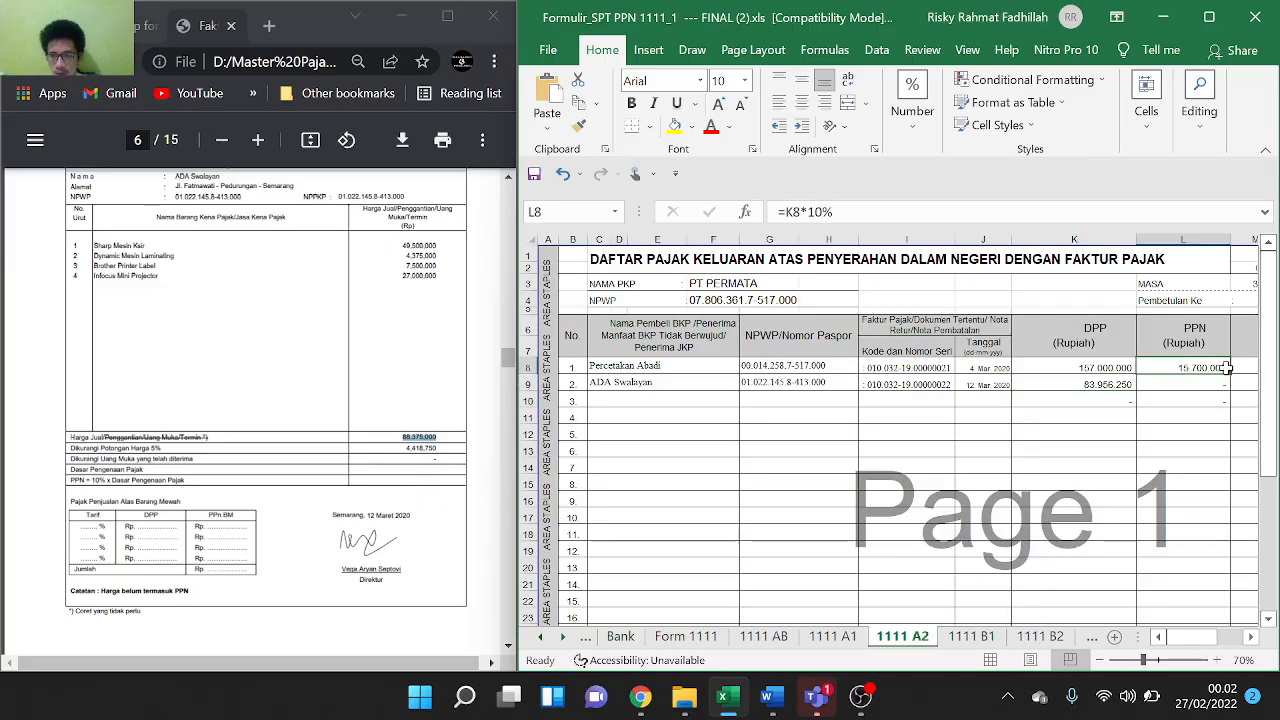
pyautogui.moveTo(1230, 371); pyautogui.dragTo(1226, 397)
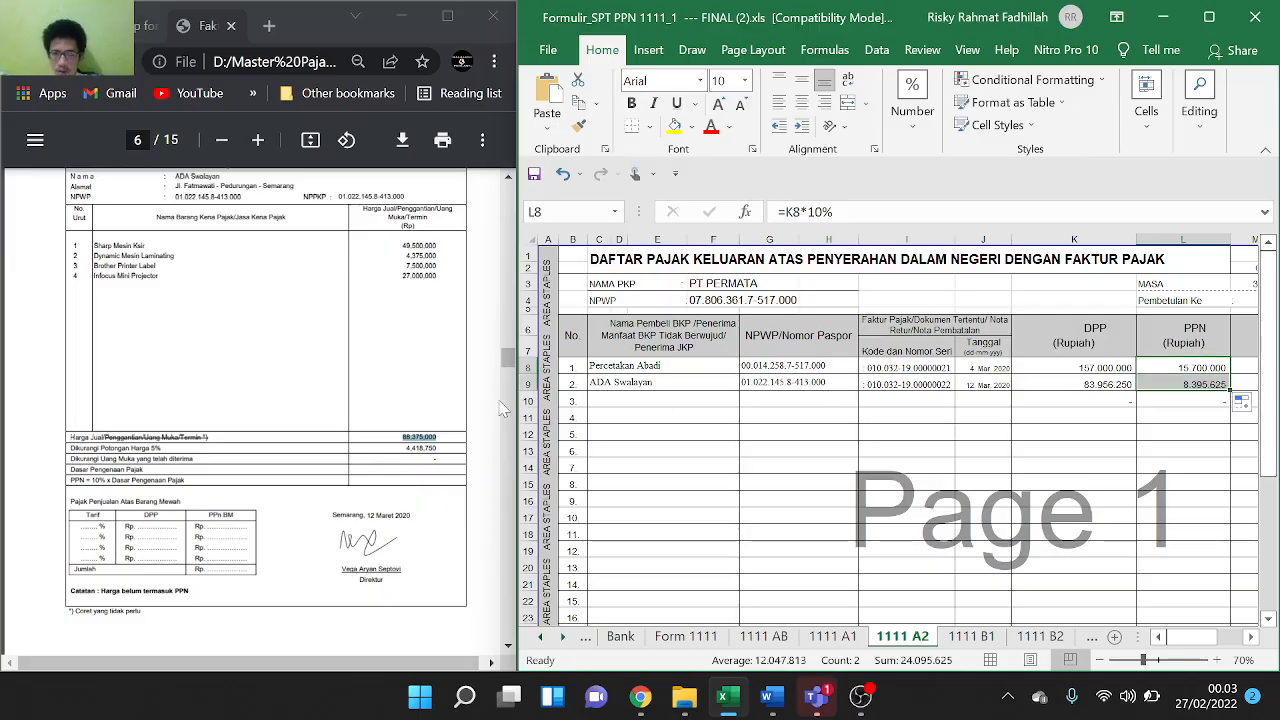
pyautogui.scroll(-5, 325, 345)
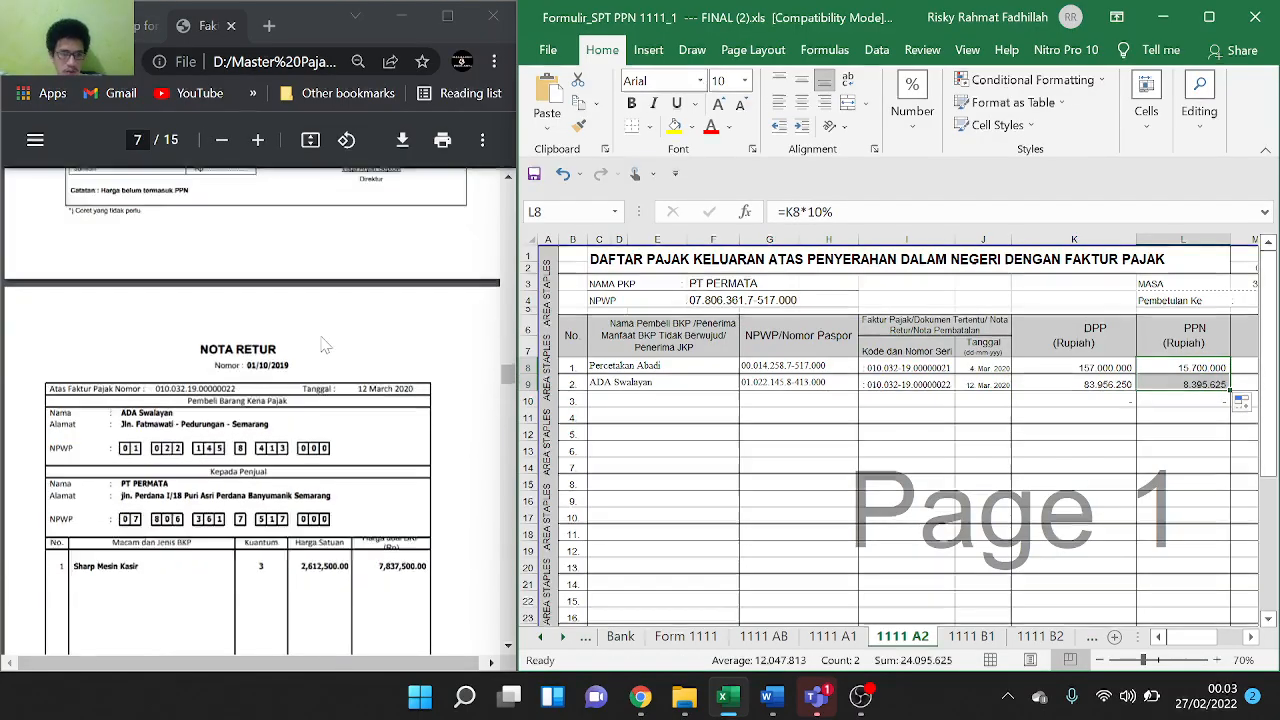
pyautogui.scroll(-1, 325, 345)
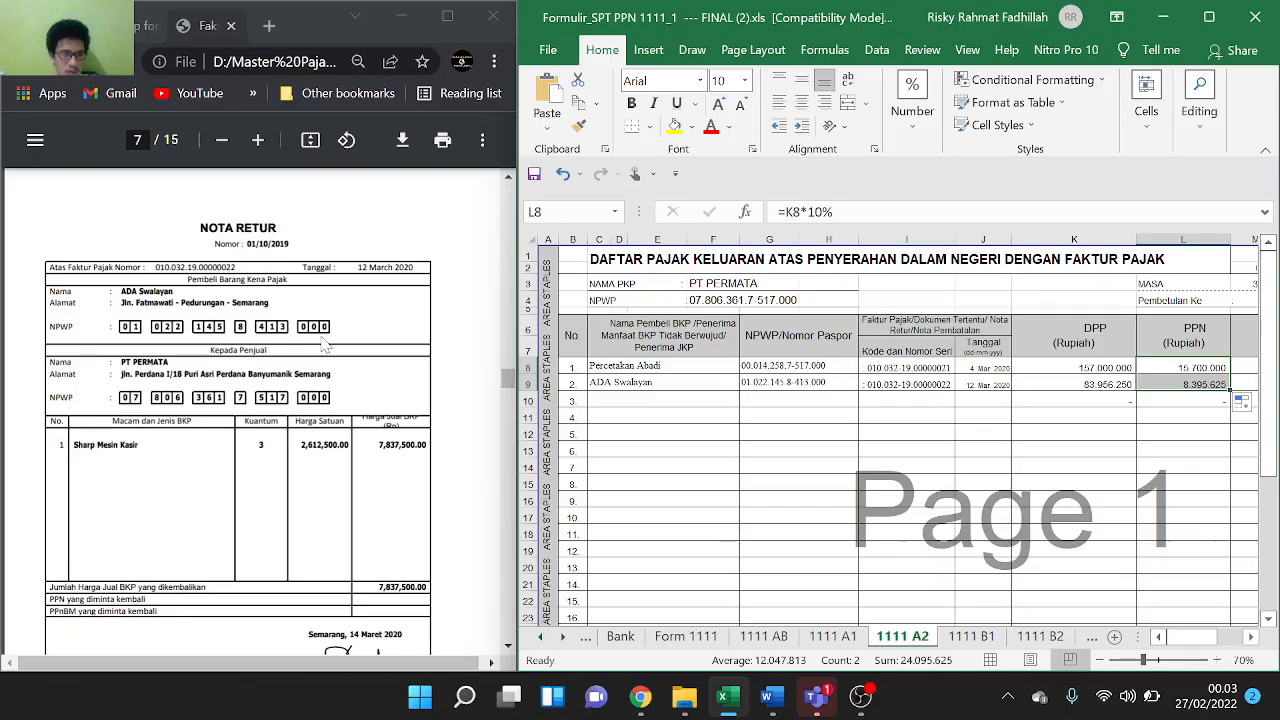
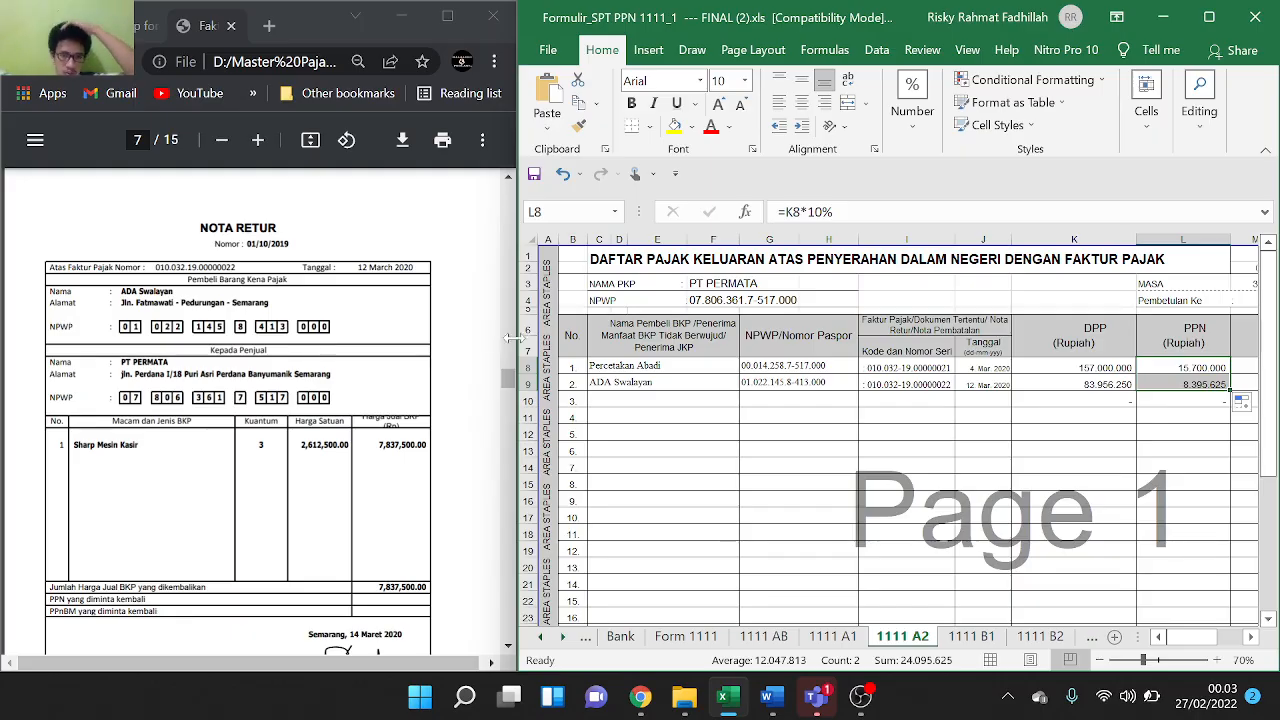
# Paste the buyer name ADA Swalayan from the PDF into C10
pyautogui.click(646, 399)
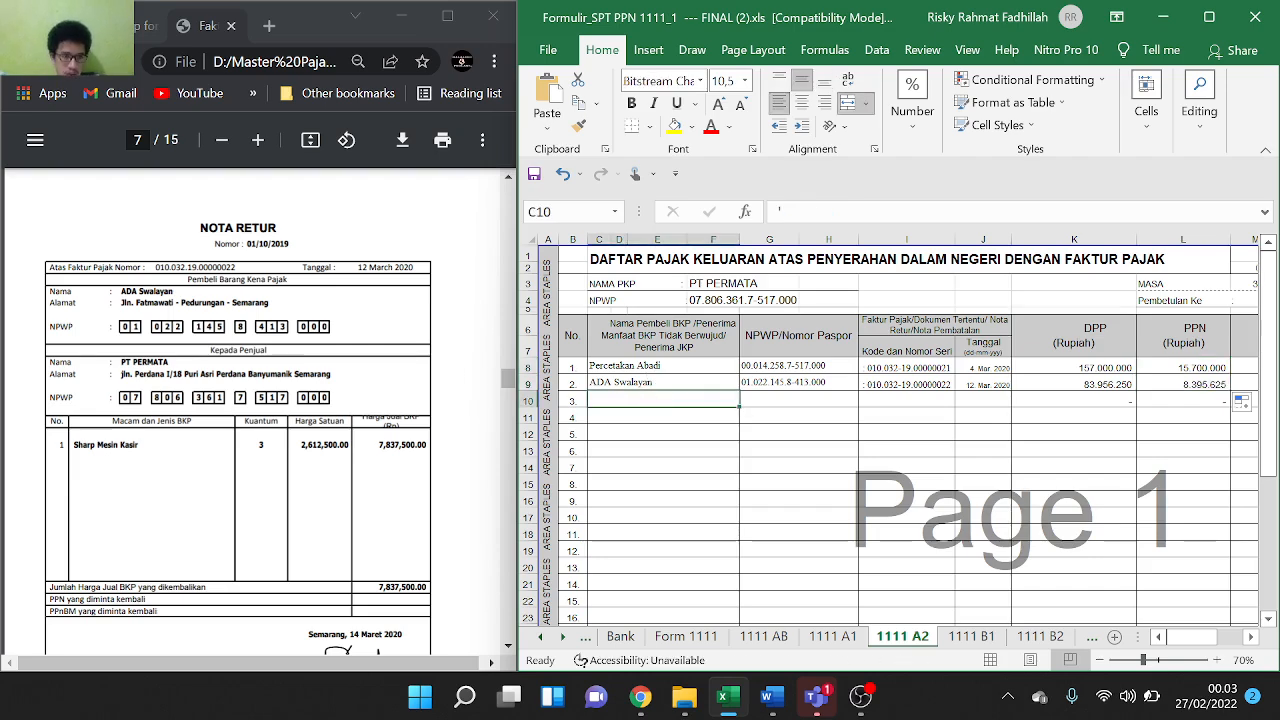
pyautogui.moveTo(121, 291); pyautogui.dragTo(174, 291)
pyautogui.hotkey('ctrl', 'c')
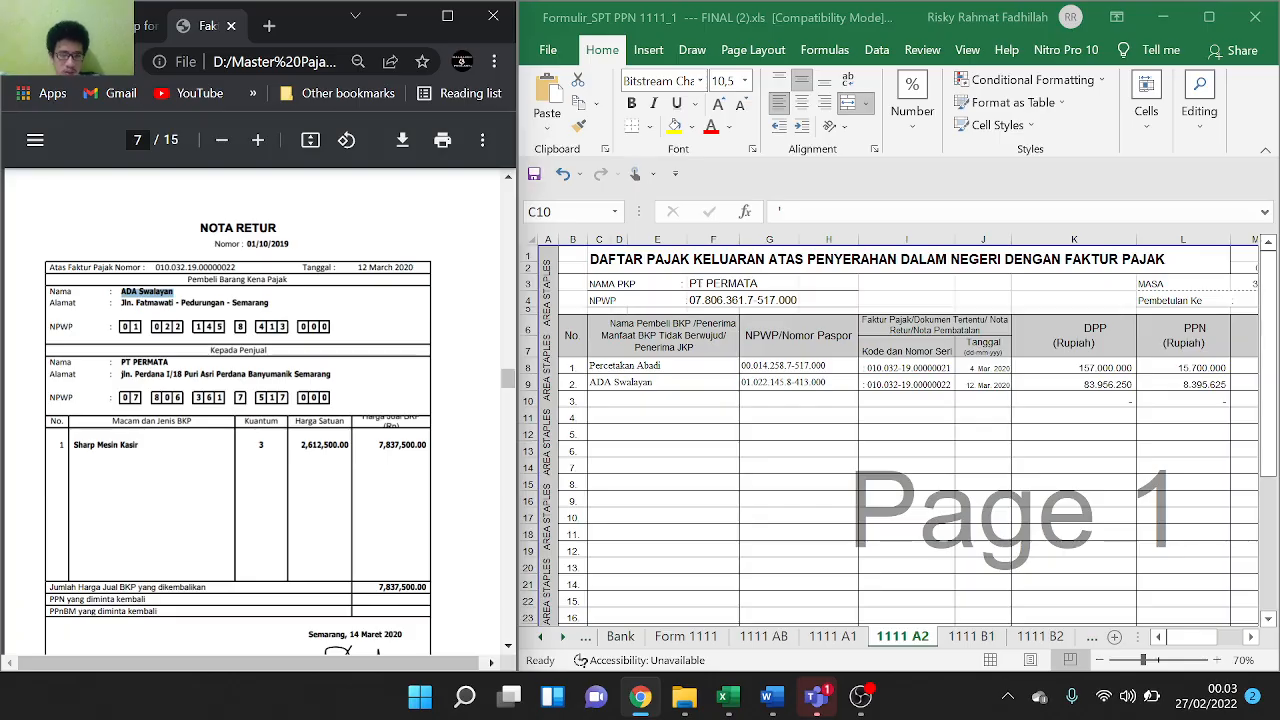
pyautogui.click(651, 402)
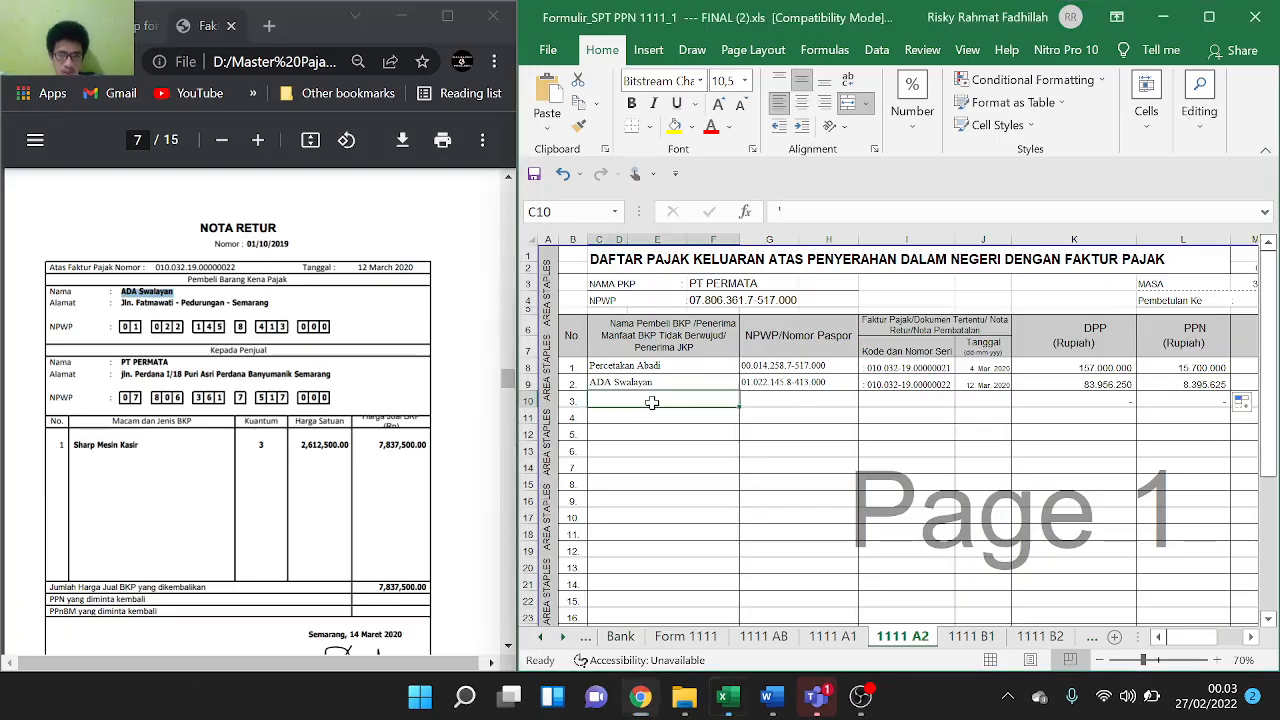
pyautogui.press('F2')
pyautogui.hotkey('ctrl', 'v')
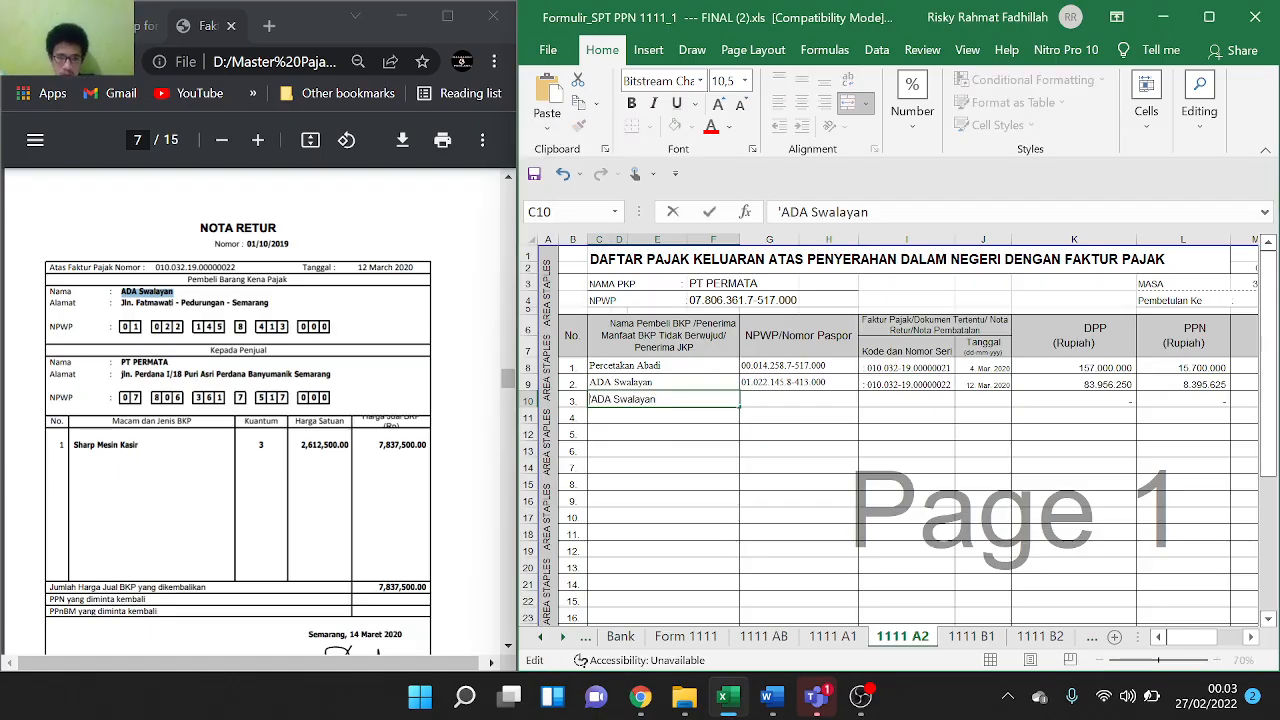
pyautogui.click(772, 402)
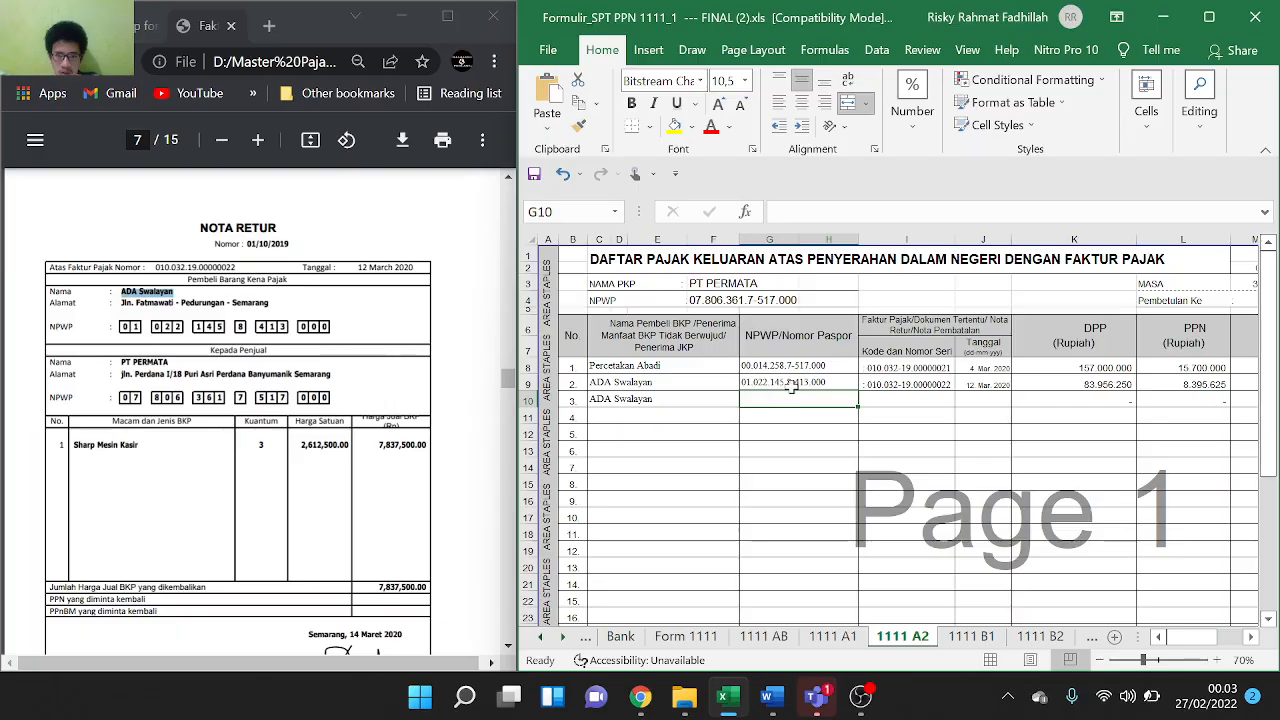
# Copy entry 2's NPWP from G9 into G10
pyautogui.click(791, 387)
pyautogui.hotkey('ctrl', 'c')
pyautogui.click(797, 400)
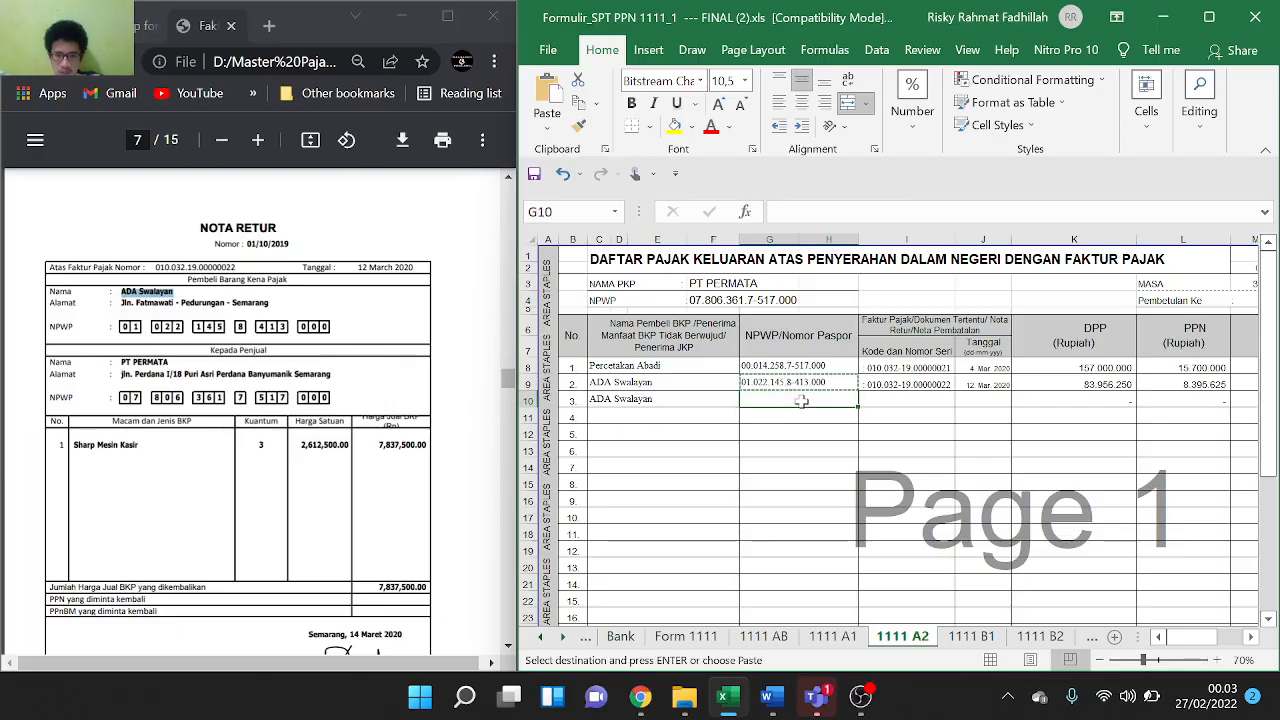
pyautogui.hotkey('ctrl', 'v')
pyautogui.hscroll(3, 920, 408)
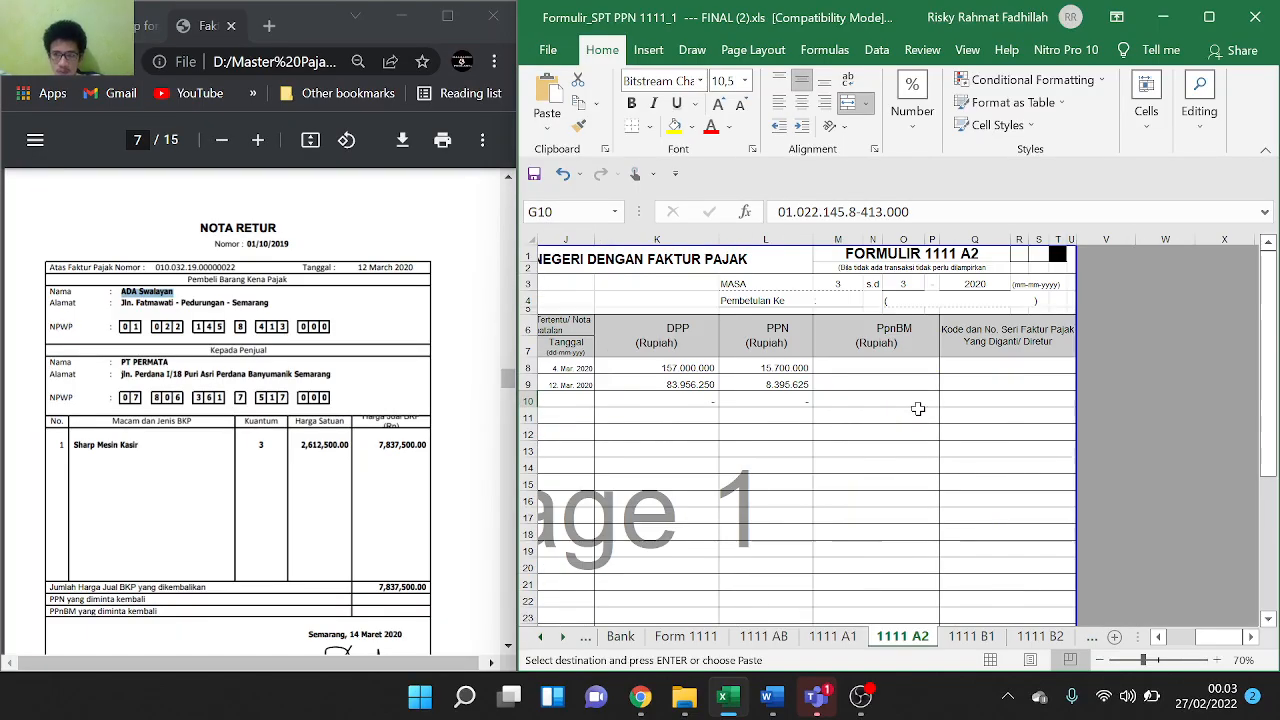
pyautogui.hscroll(-3, 918, 408)
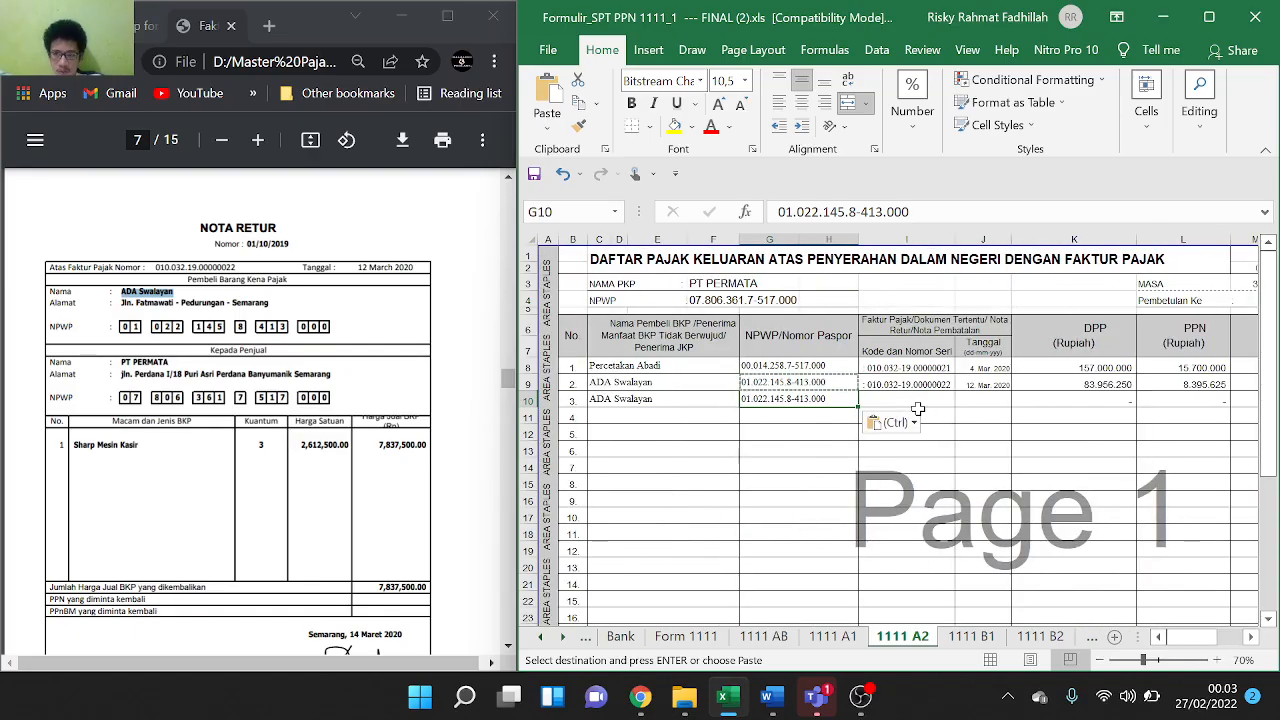
pyautogui.scroll(-3, 237, 420)
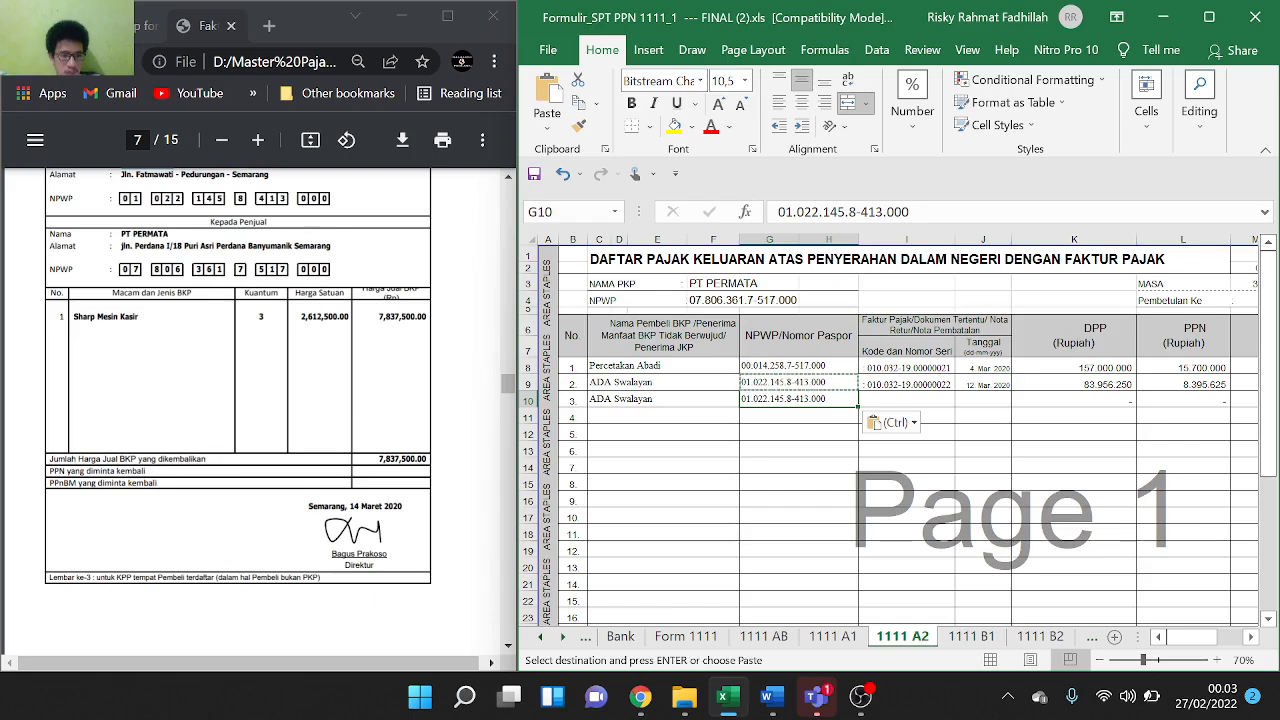
pyautogui.scroll(3, 237, 410)
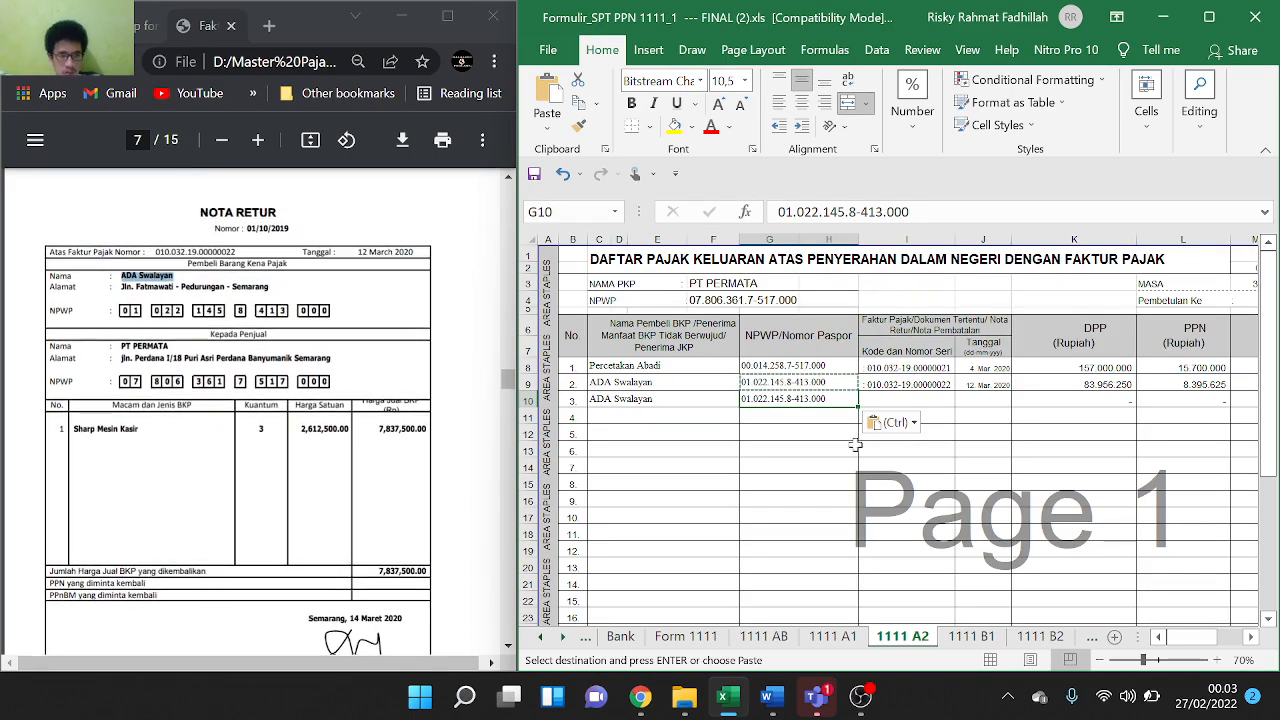
# Copy I9's document number into I10 and copy the date 14 Maret 2020 from the PDF
pyautogui.click(922, 389)
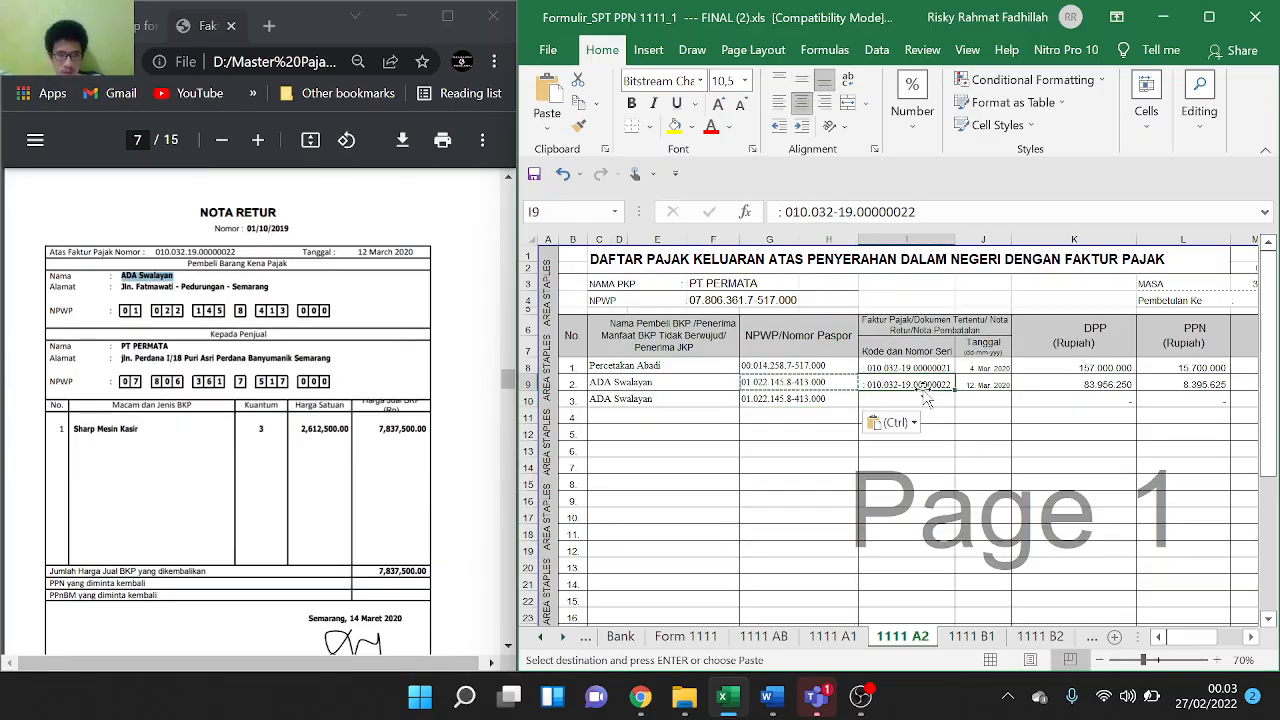
pyautogui.press('ctrl')
pyautogui.press('Escape')
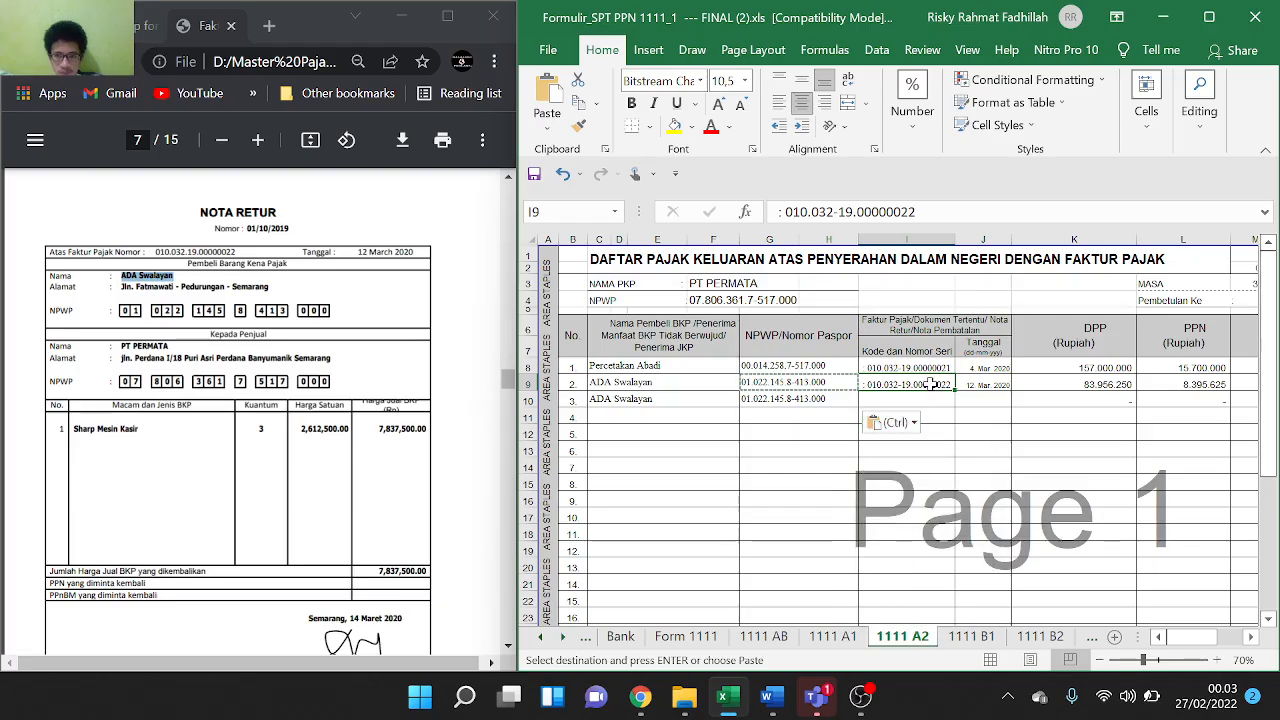
pyautogui.press('Escape')
pyautogui.doubleClick(930, 385)
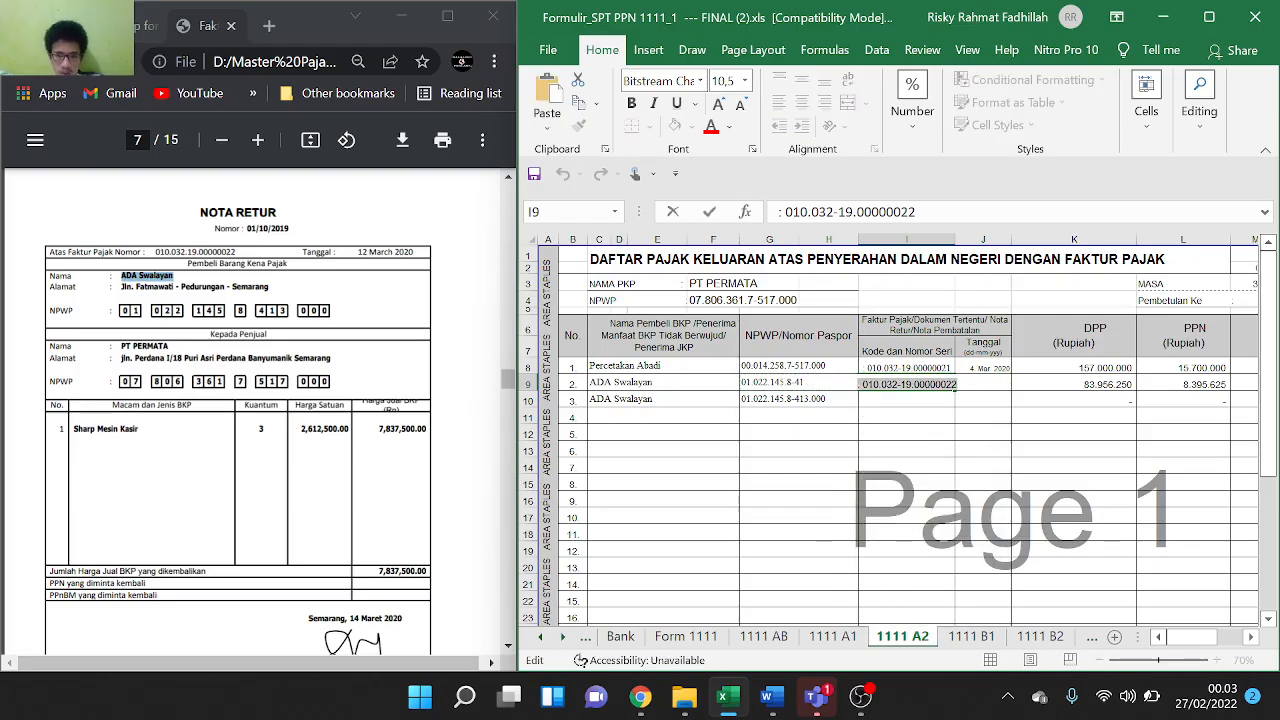
pyautogui.press('Return')
pyautogui.hotkey('ctrl', 'v')
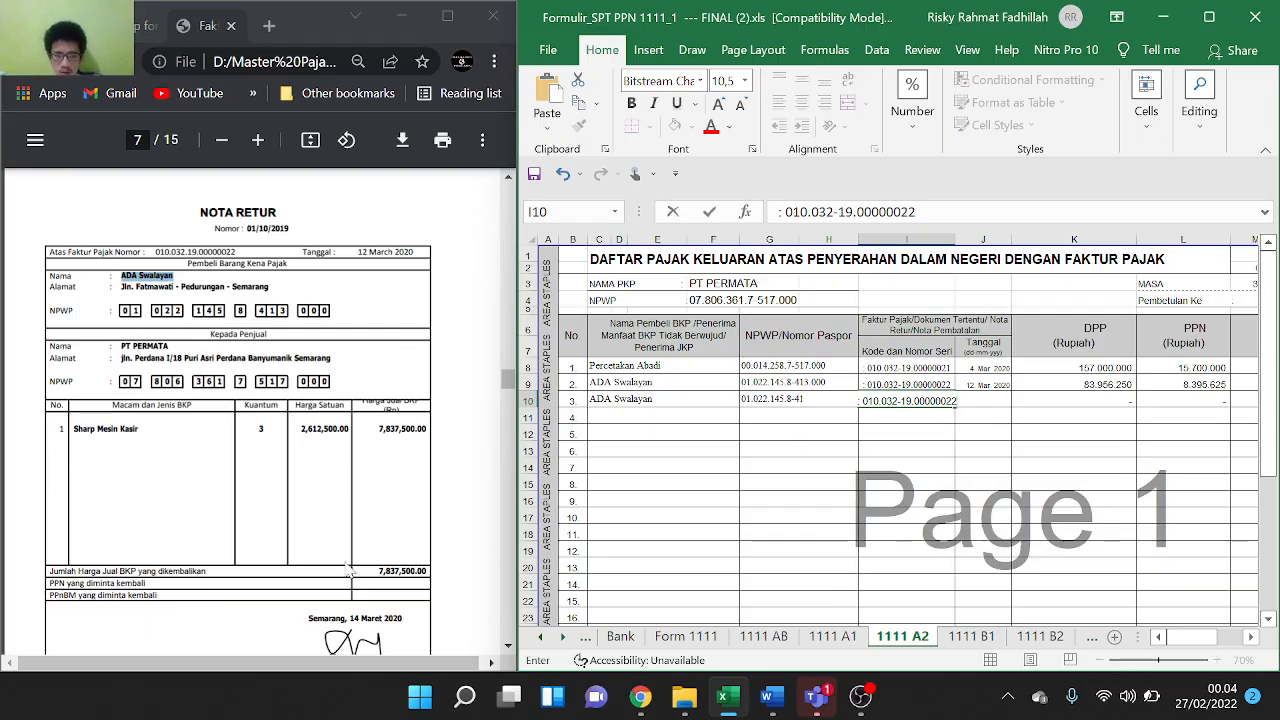
pyautogui.moveTo(349, 618); pyautogui.dragTo(403, 618)
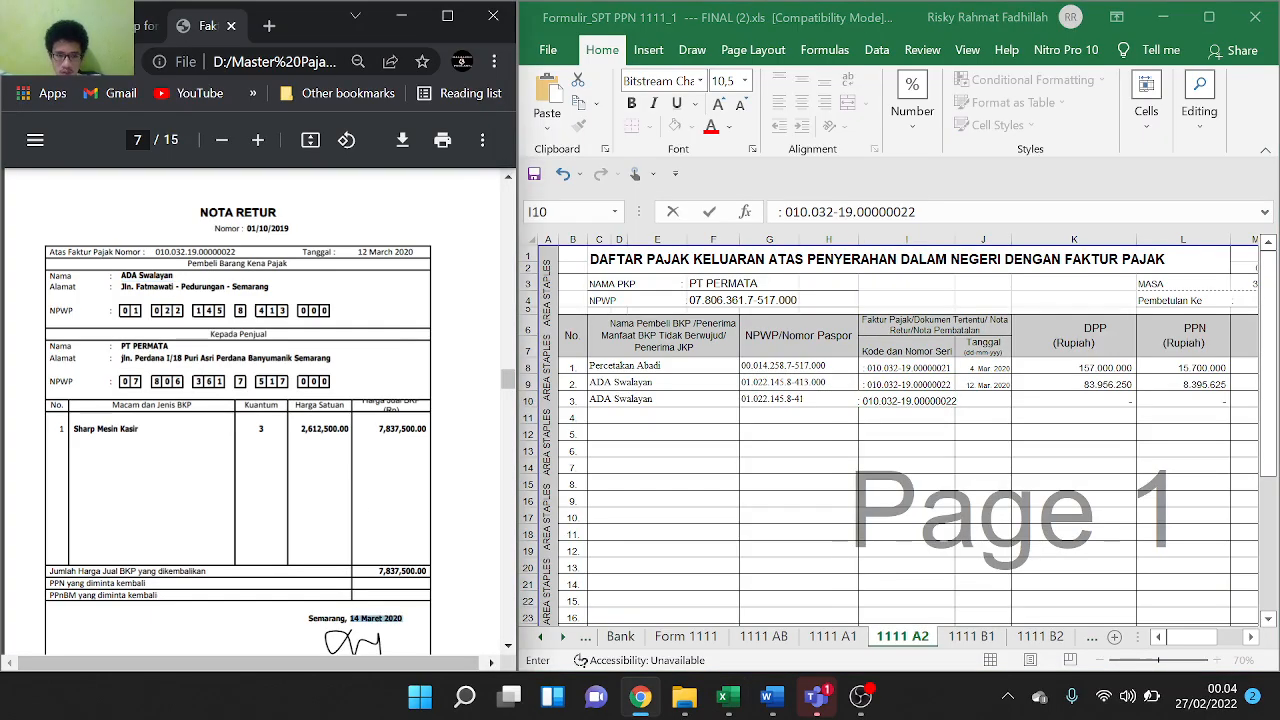
pyautogui.click(998, 405)
# Enter the date 14 Maret 2020 in J10
pyautogui.press('Tab')
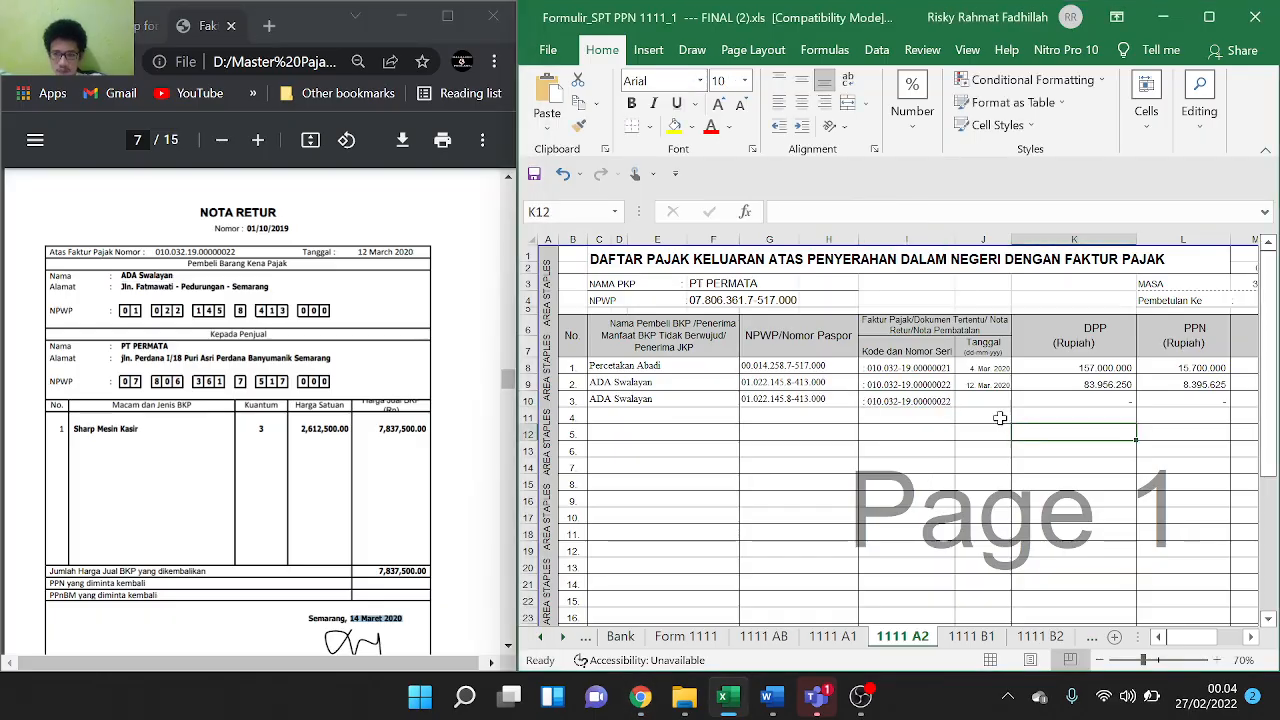
pyautogui.hotkey('ctrl', 'v')
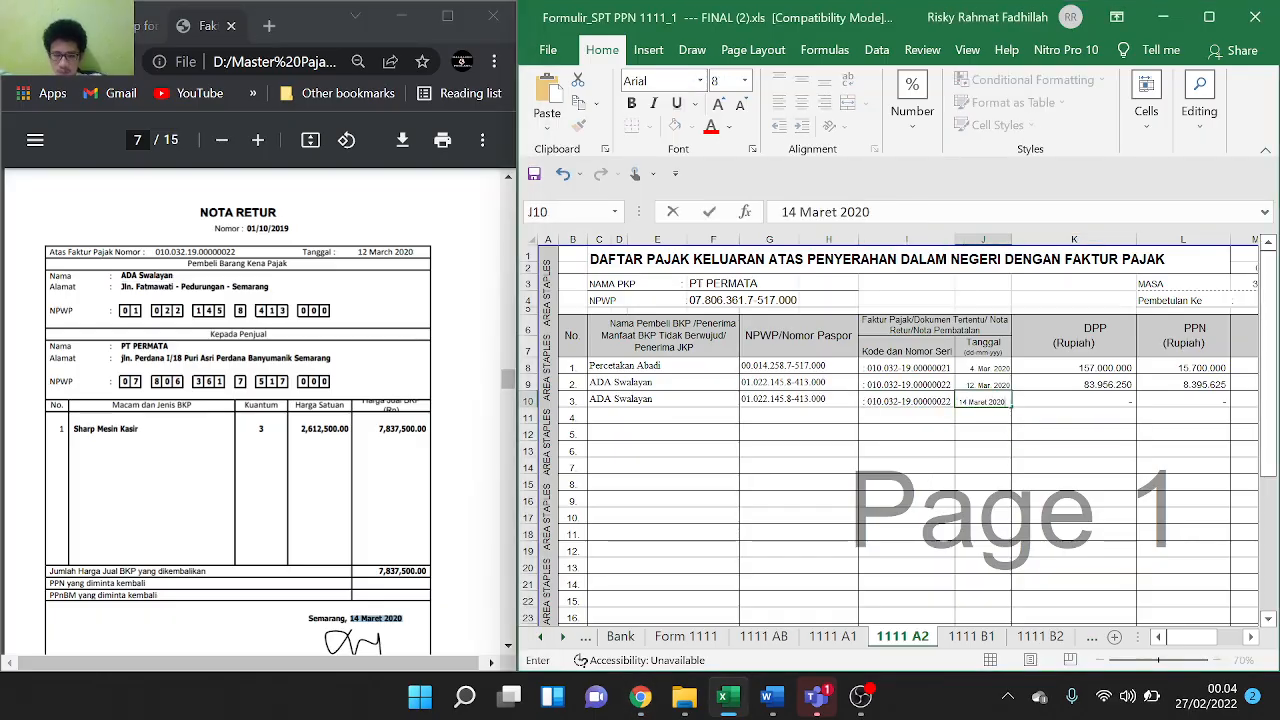
pyautogui.click(1105, 428)
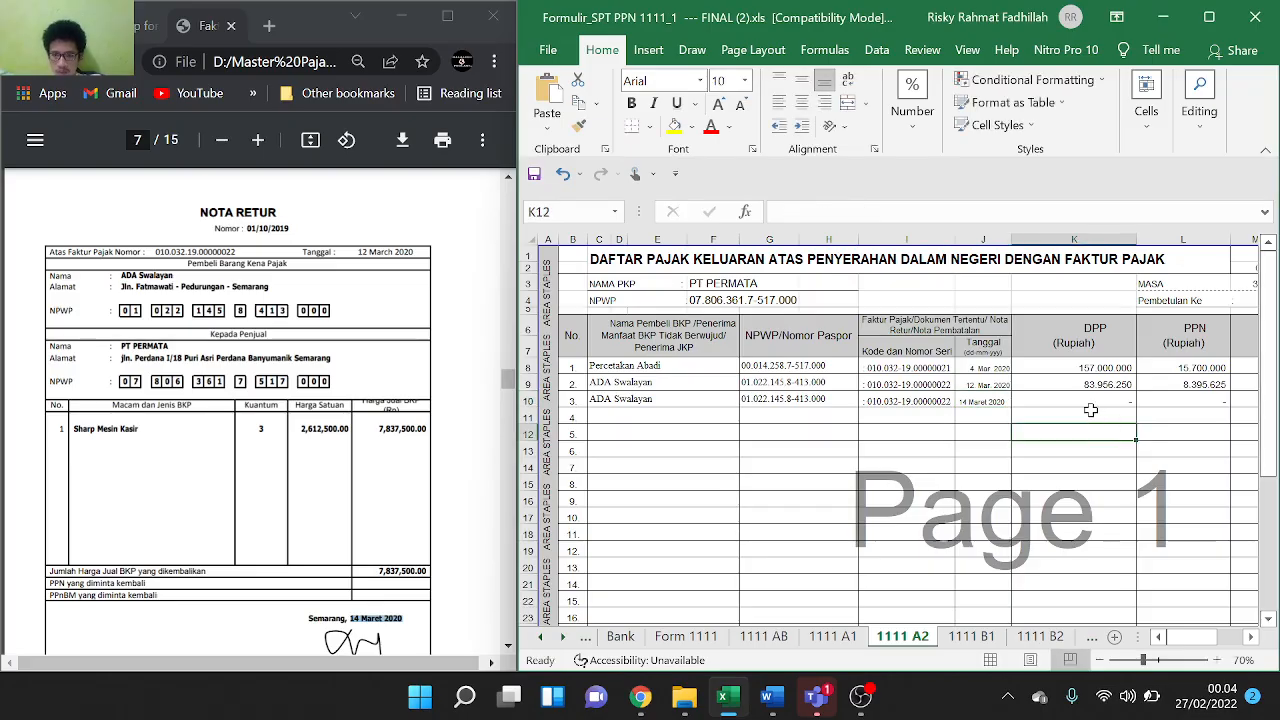
# Paste the PDF total into K10 and strip the separators to get DPP 7.837.500
pyautogui.click(1098, 404)
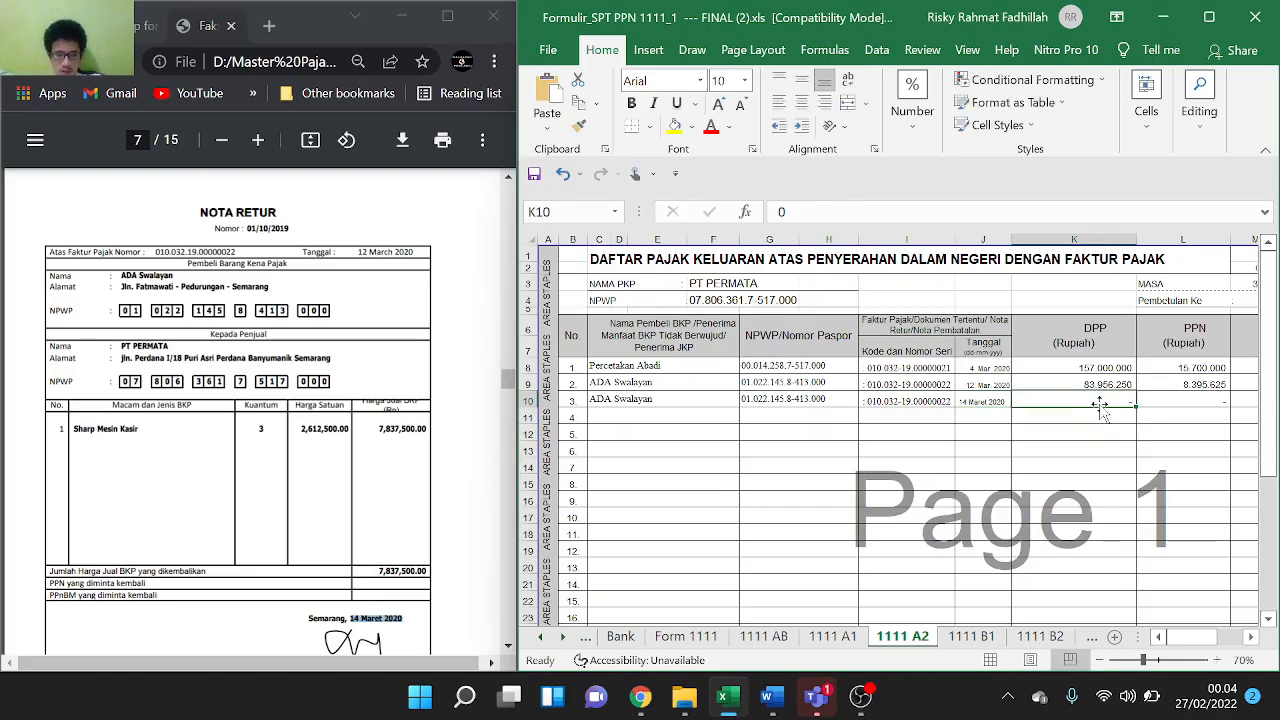
pyautogui.click(381, 571)
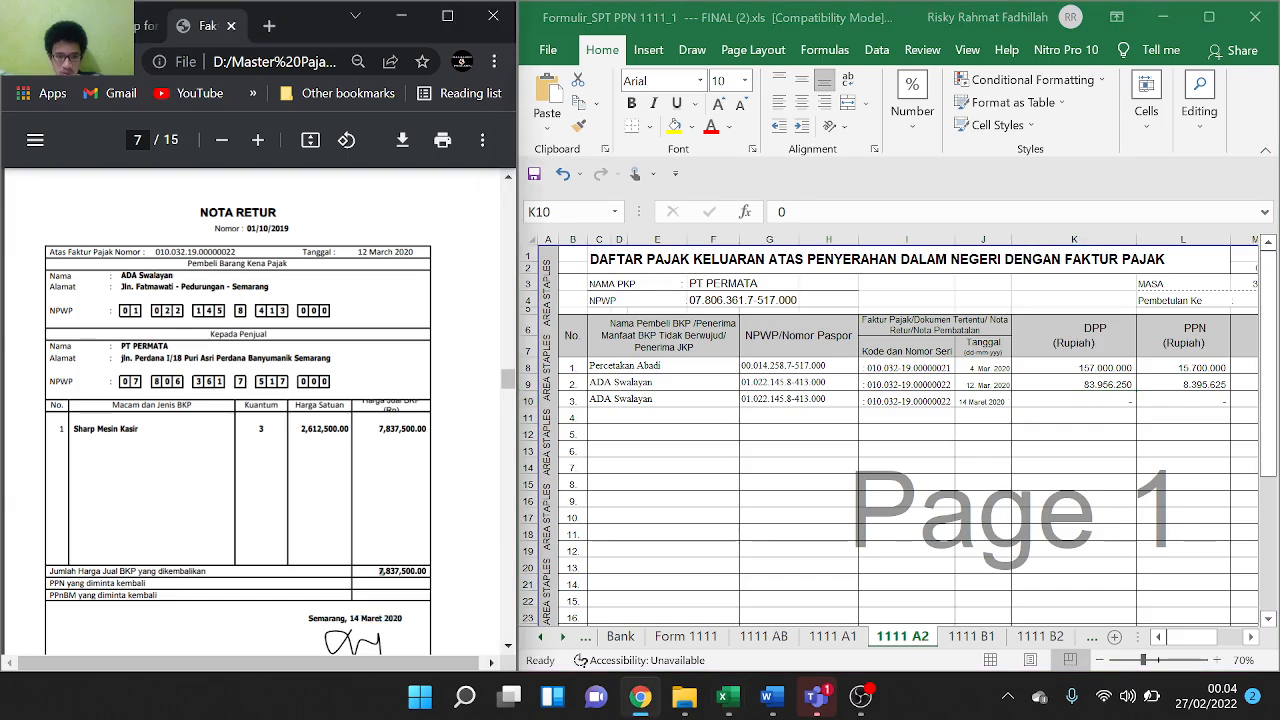
pyautogui.moveTo(381, 571); pyautogui.dragTo(428, 571)
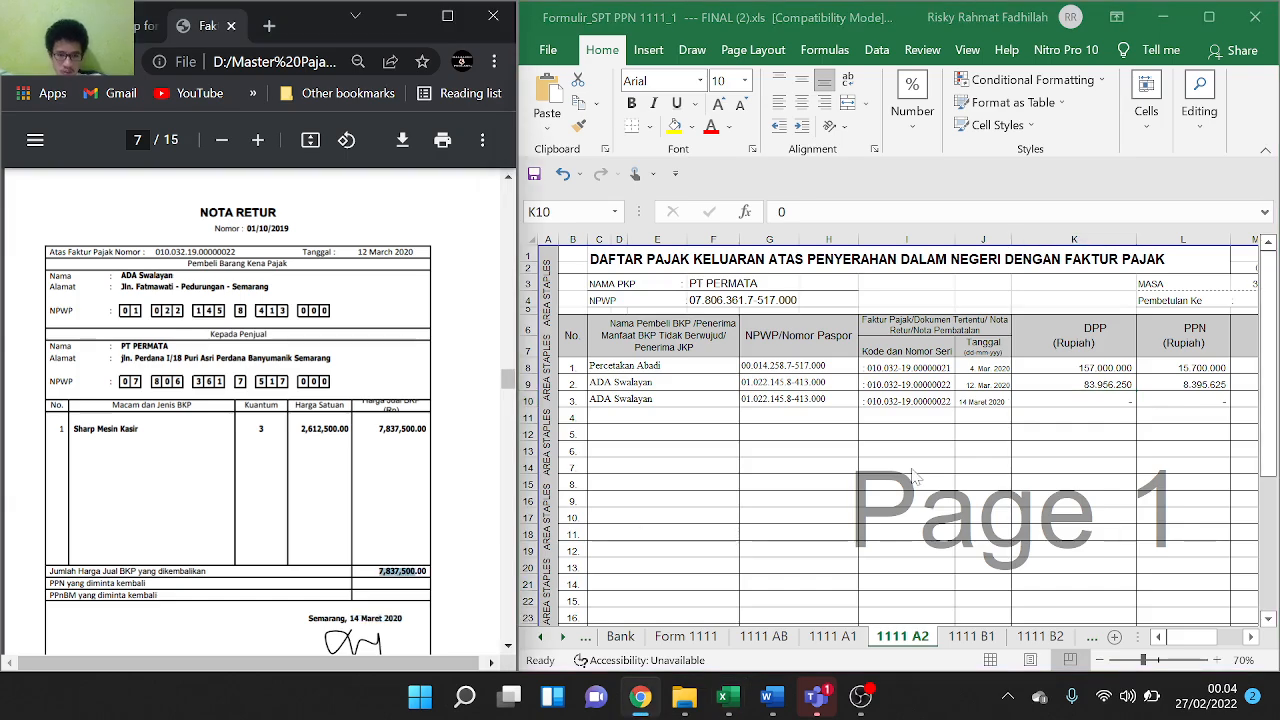
pyautogui.doubleClick(1085, 404)
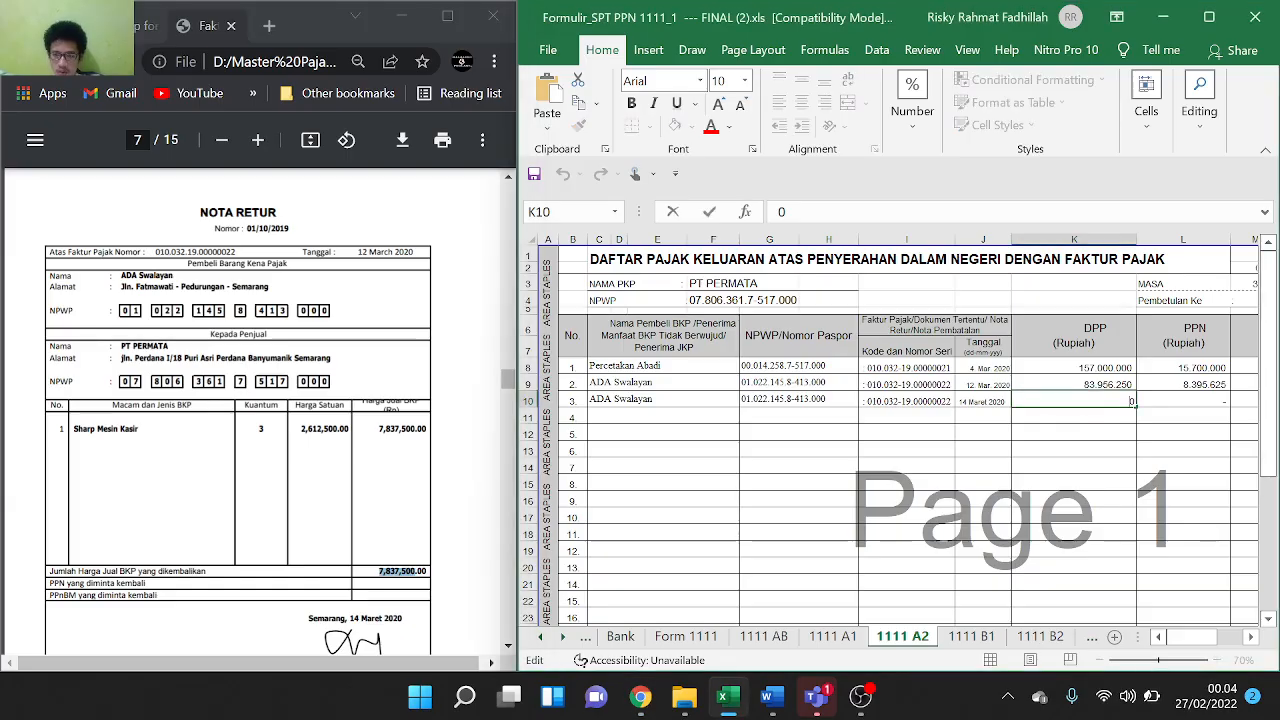
pyautogui.write('7,837,500')
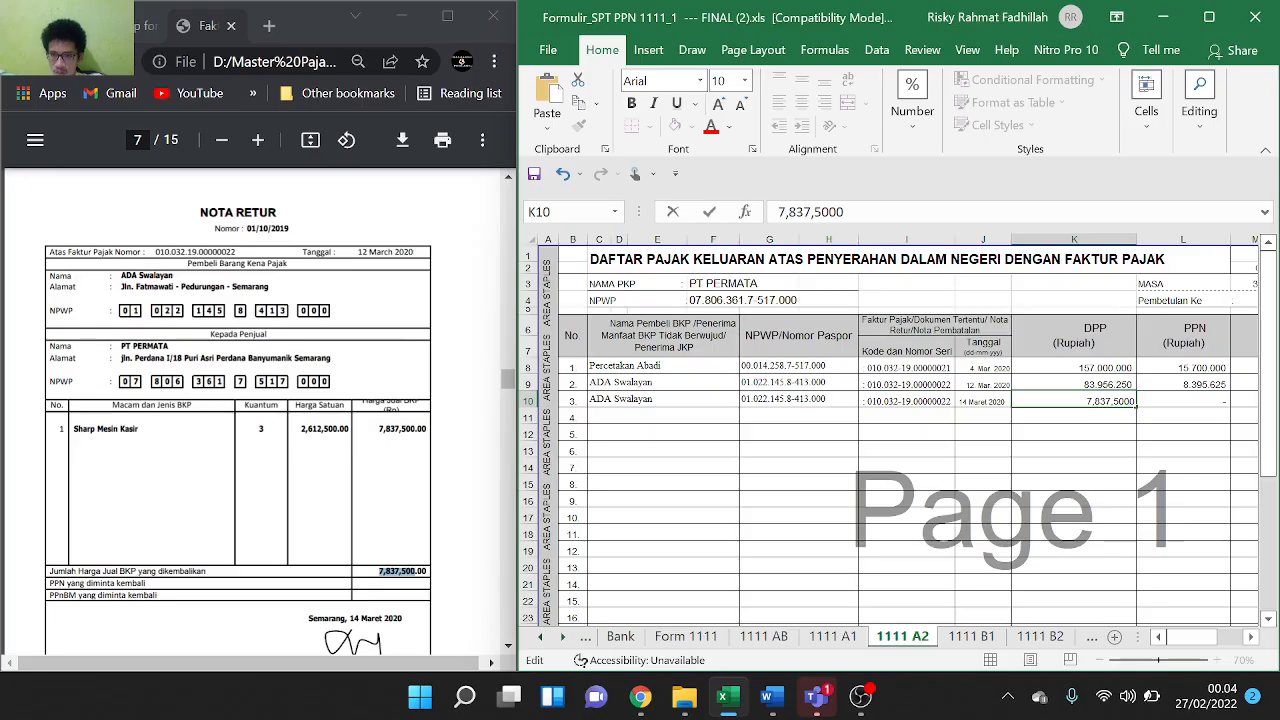
pyautogui.press('Left')
pyautogui.press('Left')
pyautogui.press('Left')
pyautogui.press('Left')
pyautogui.press('BackSpace')
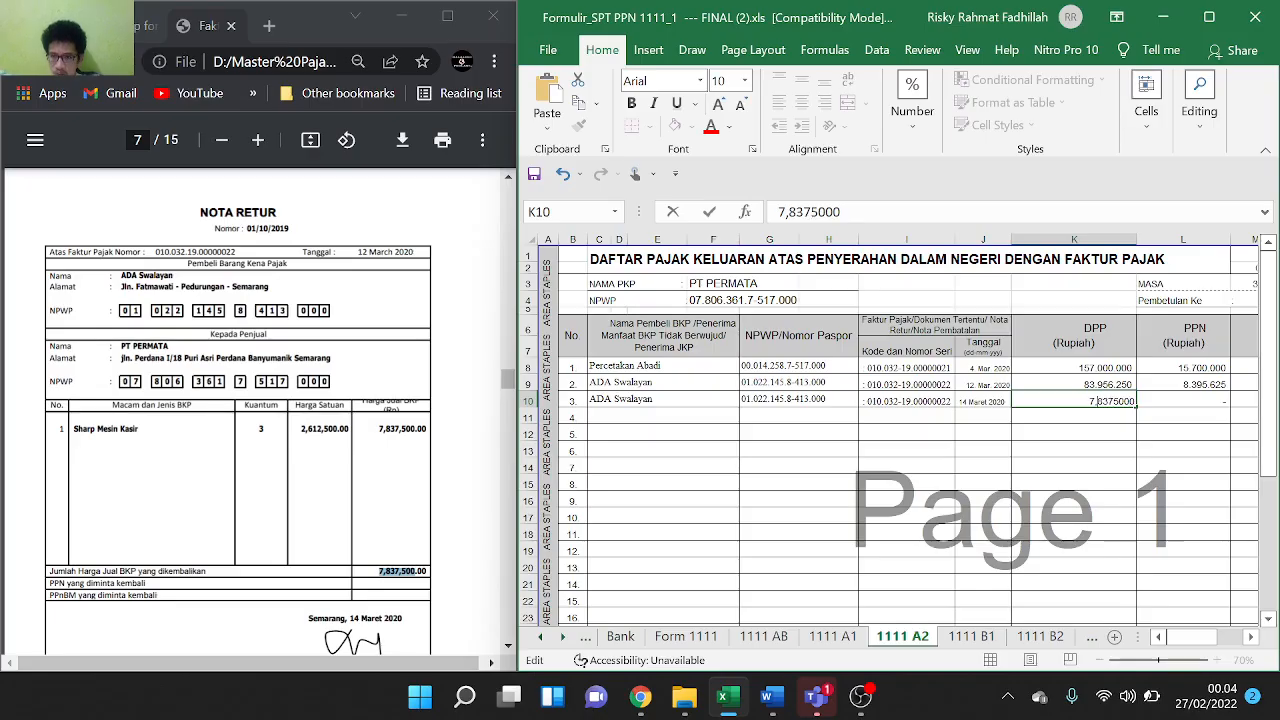
pyautogui.press('BackSpace')
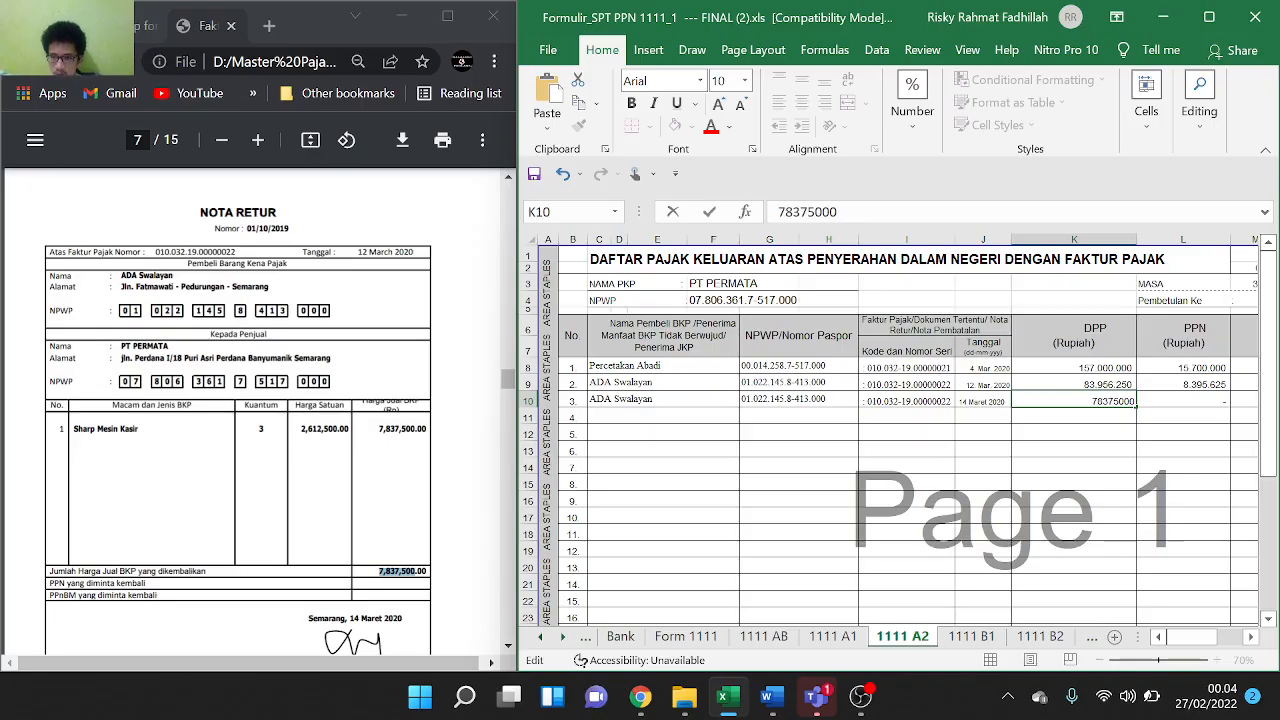
pyautogui.press('BackSpace')
pyautogui.click(1203, 400)
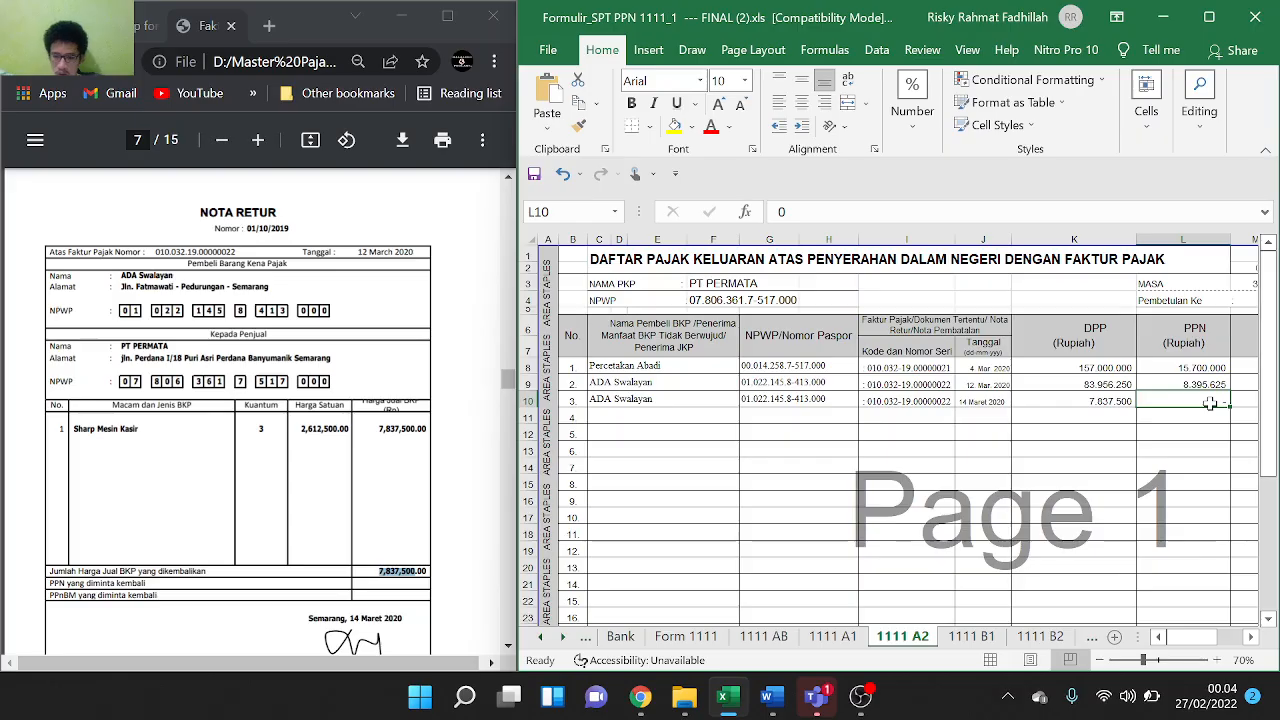
# Enter =-(K10*0,1) in L10 for a negative PPN of (783.750)
pyautogui.write('=')
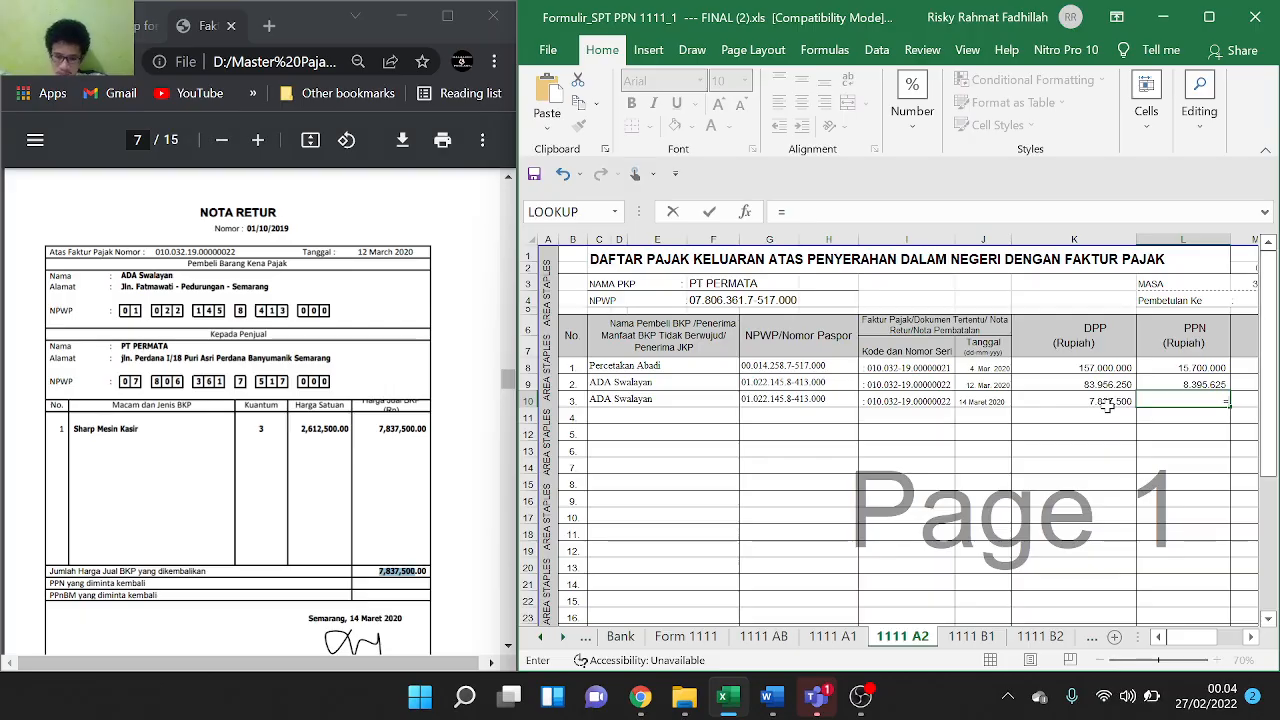
pyautogui.write('-(')
pyautogui.click(1106, 404)
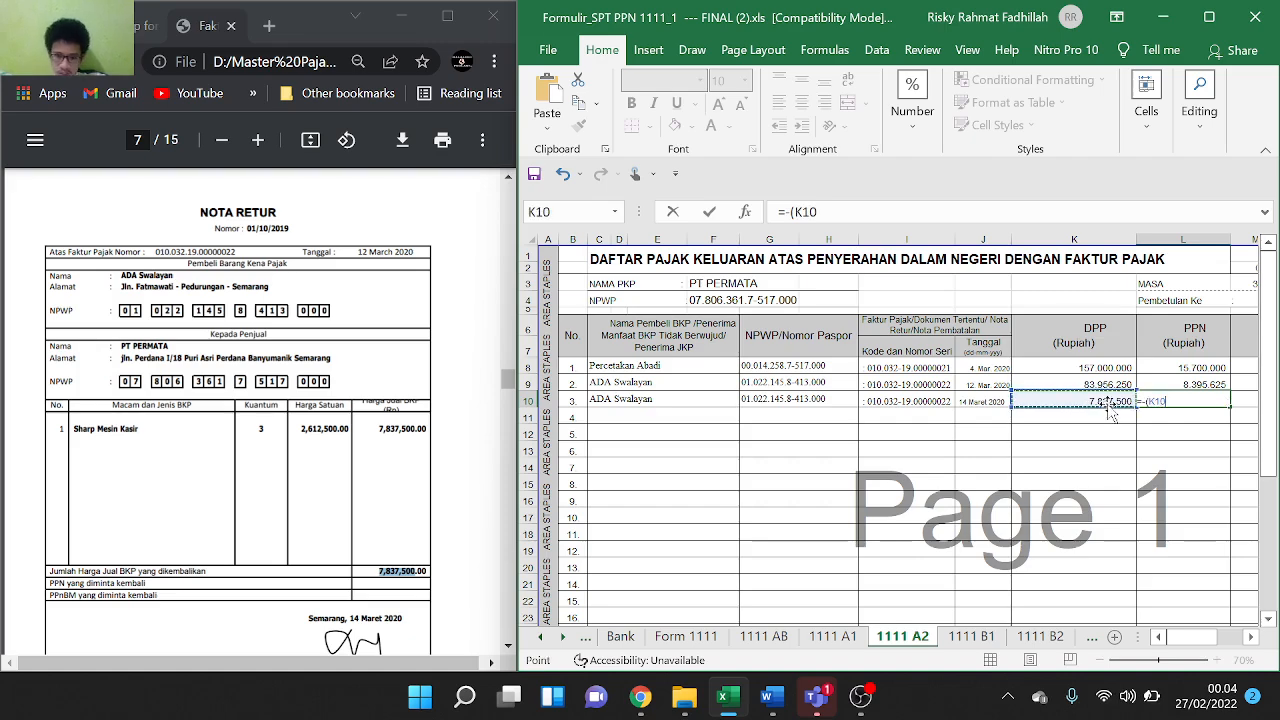
pyautogui.write('*0')
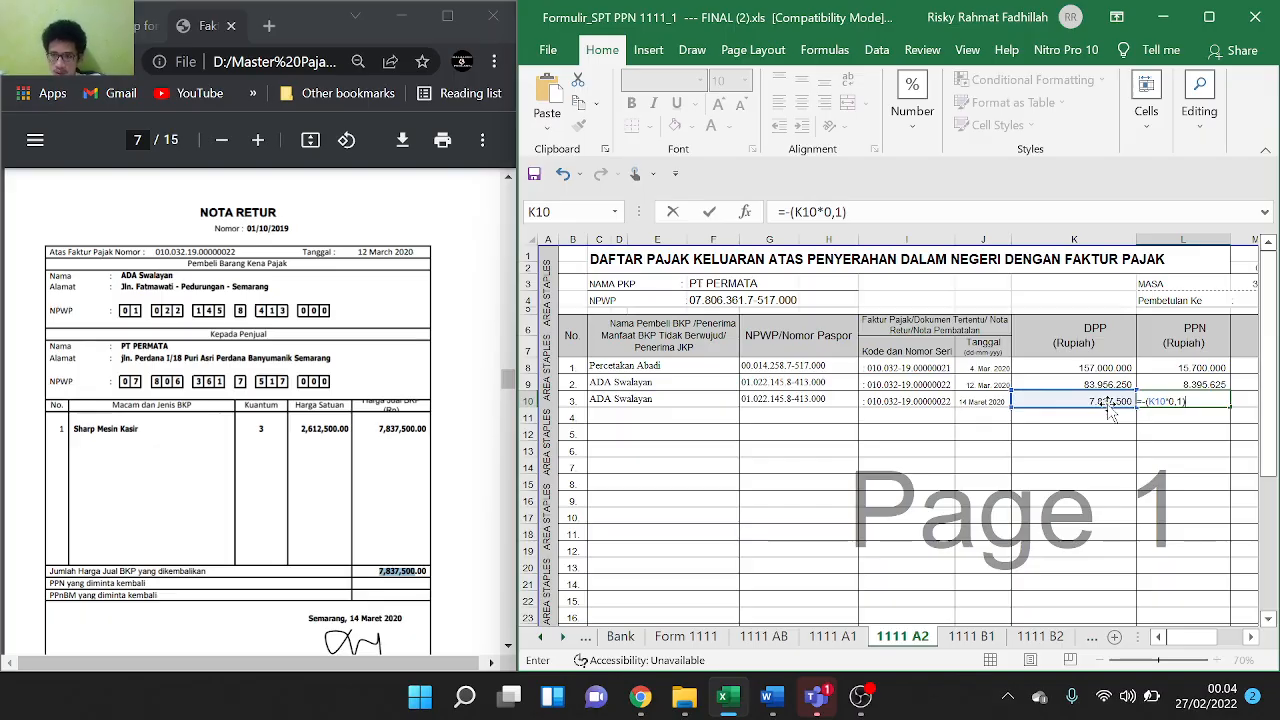
pyautogui.write(',1)')
pyautogui.press('Return')
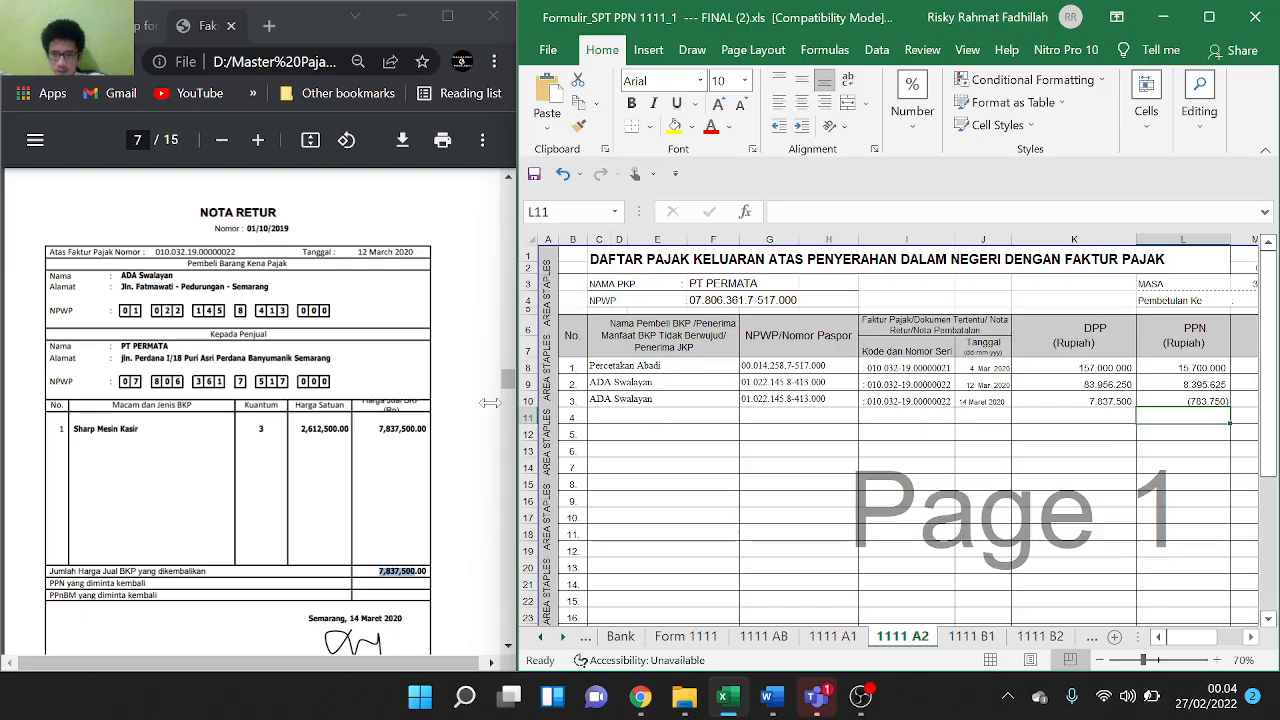
# On the 1111 B2 sheet, paste seller name PT DINAMIKA ABADI into C11
pyautogui.scroll(-4, 255, 410)
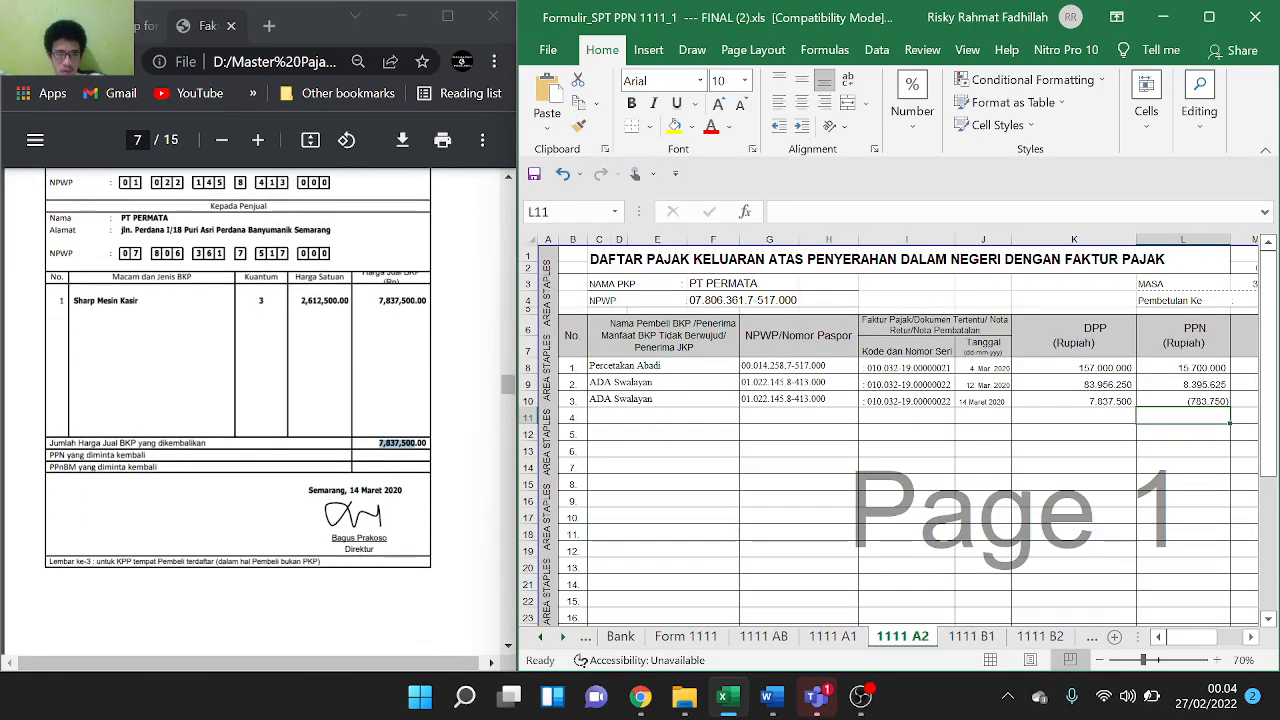
pyautogui.scroll(3, 255, 400)
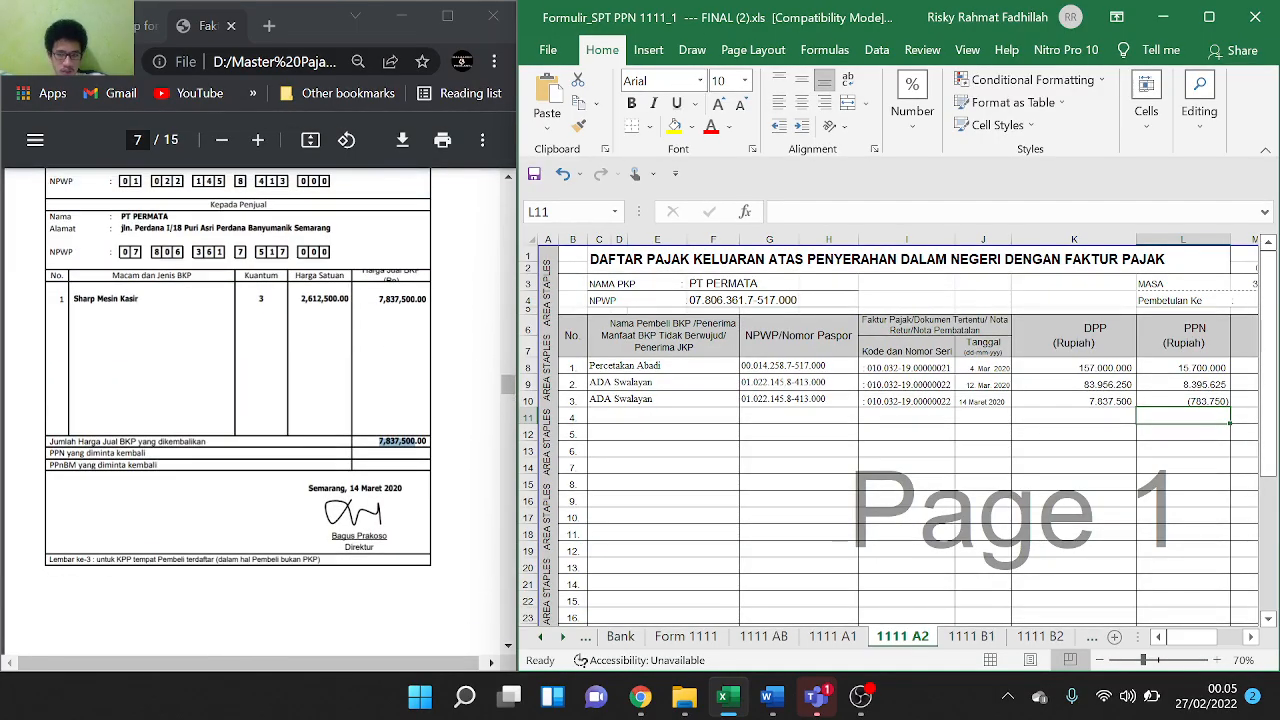
pyautogui.scroll(-5, 255, 410)
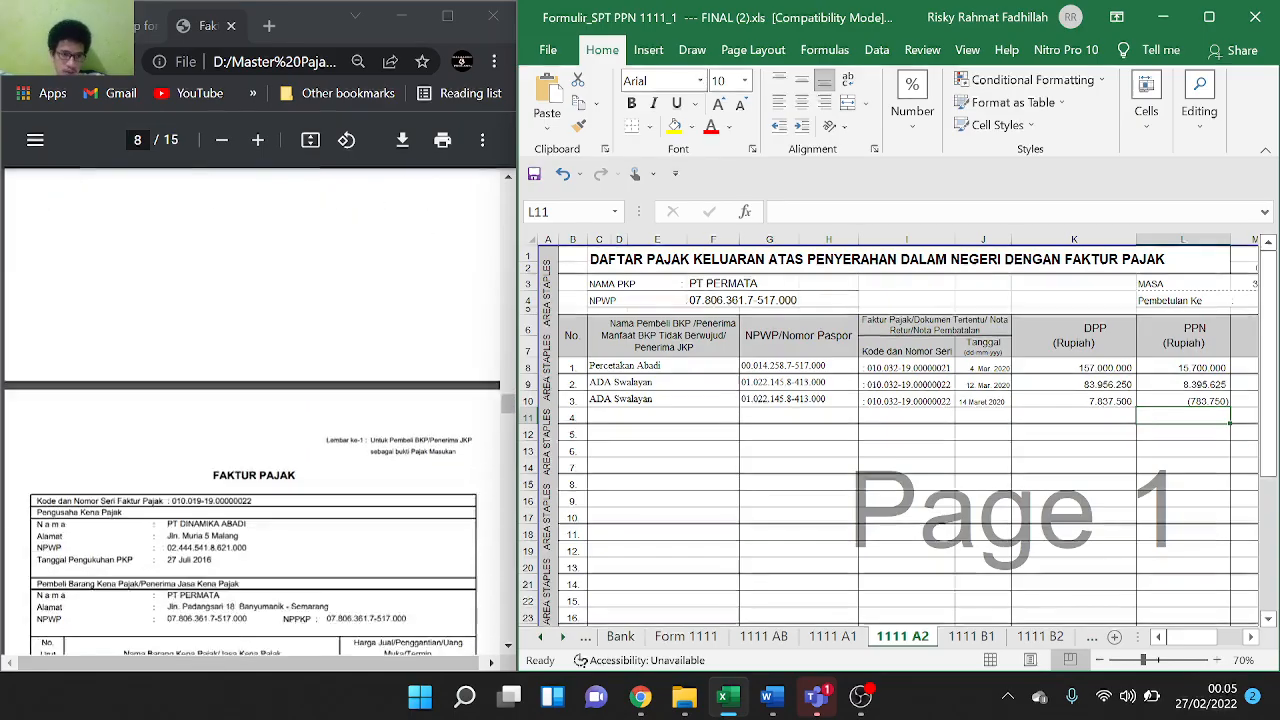
pyautogui.scroll(-2, 255, 410)
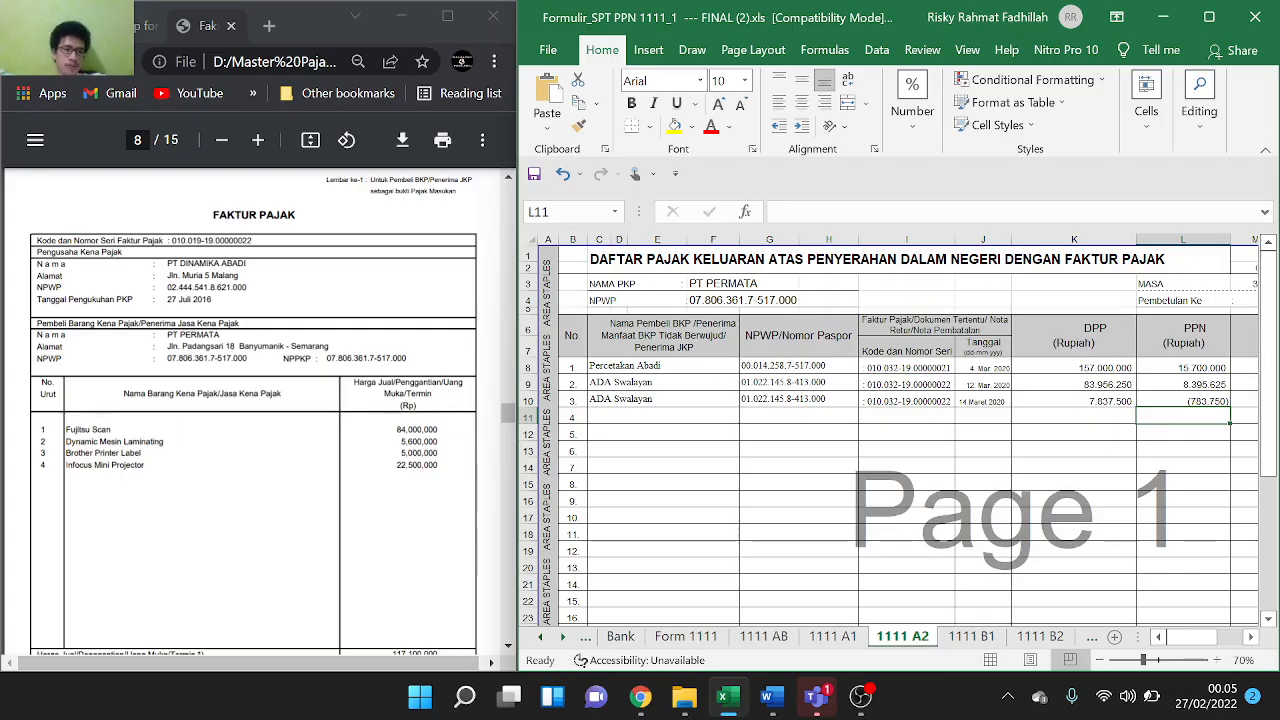
pyautogui.scroll(-1, 255, 410)
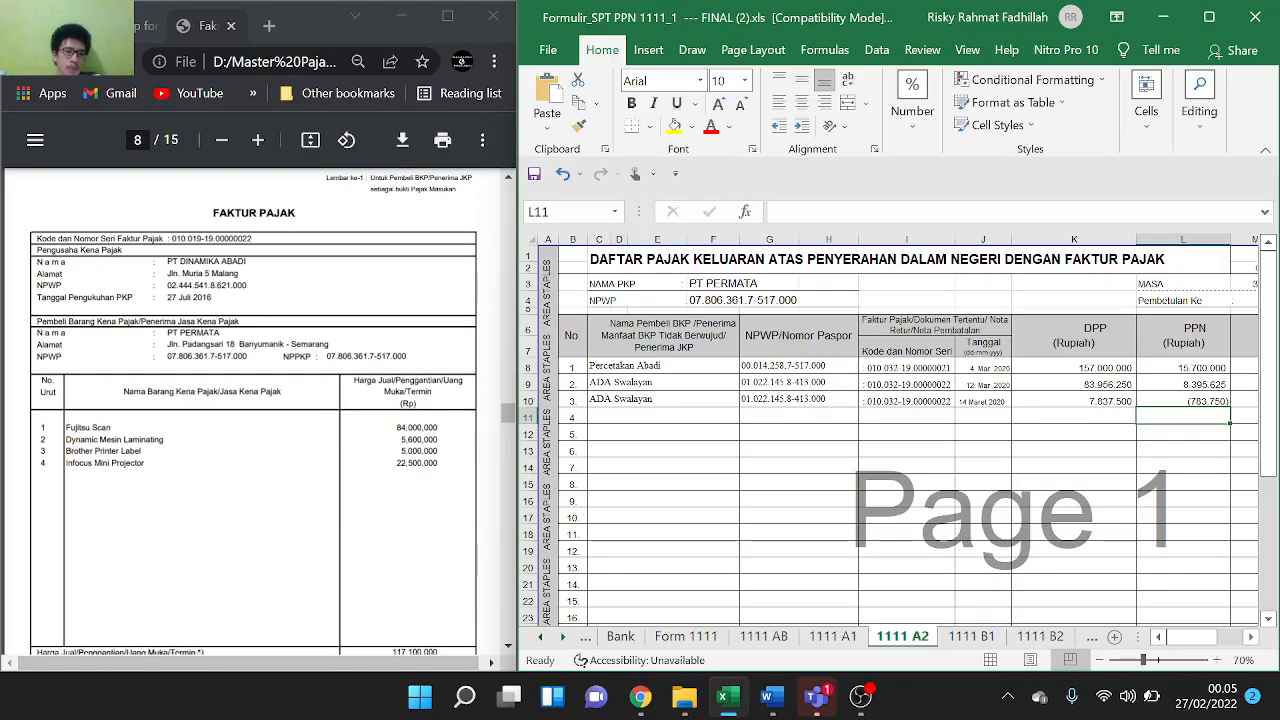
pyautogui.click(1045, 638)
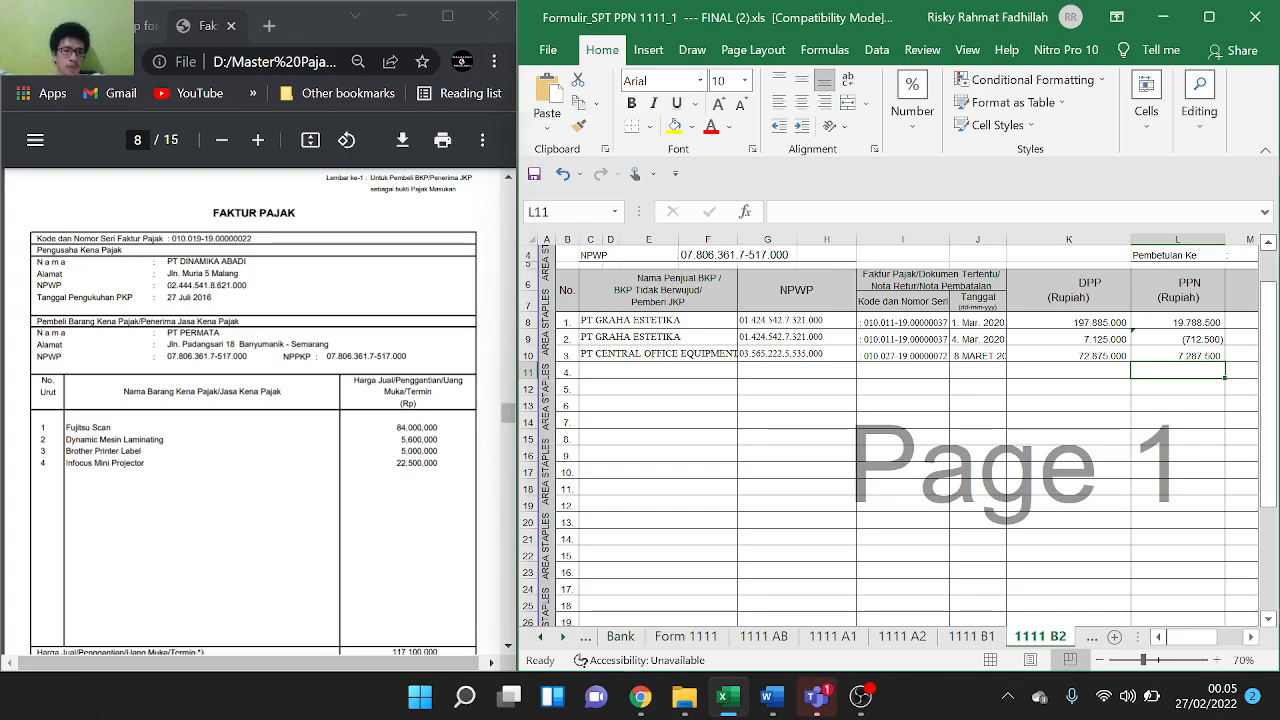
pyautogui.moveTo(167, 261); pyautogui.dragTo(246, 261)
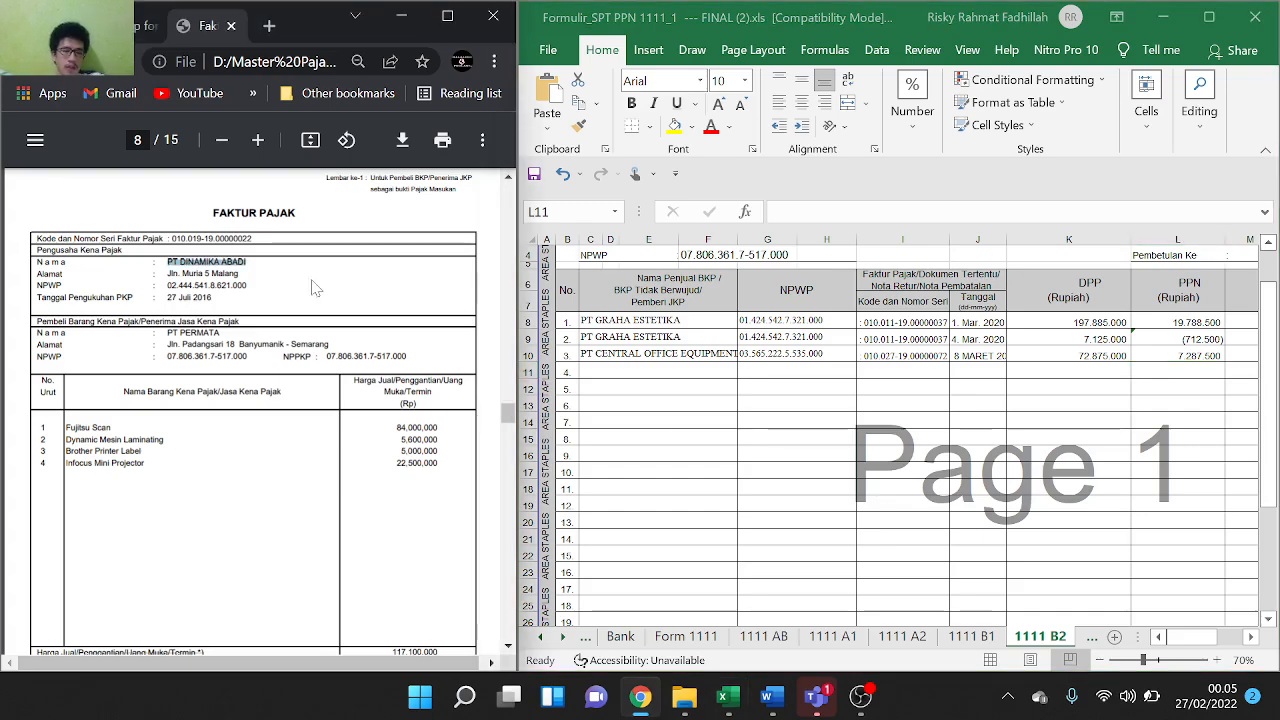
pyautogui.click(592, 366)
pyautogui.doubleClick(604, 368)
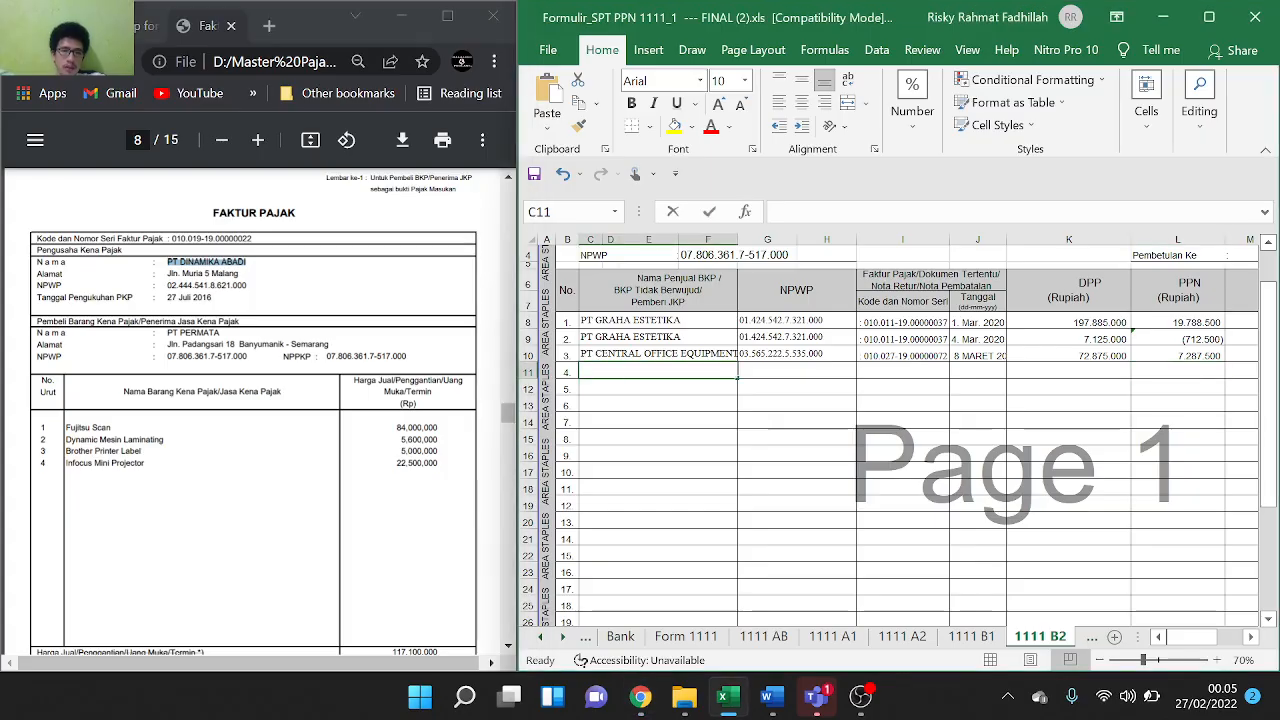
pyautogui.hotkey('ctrl', 'v')
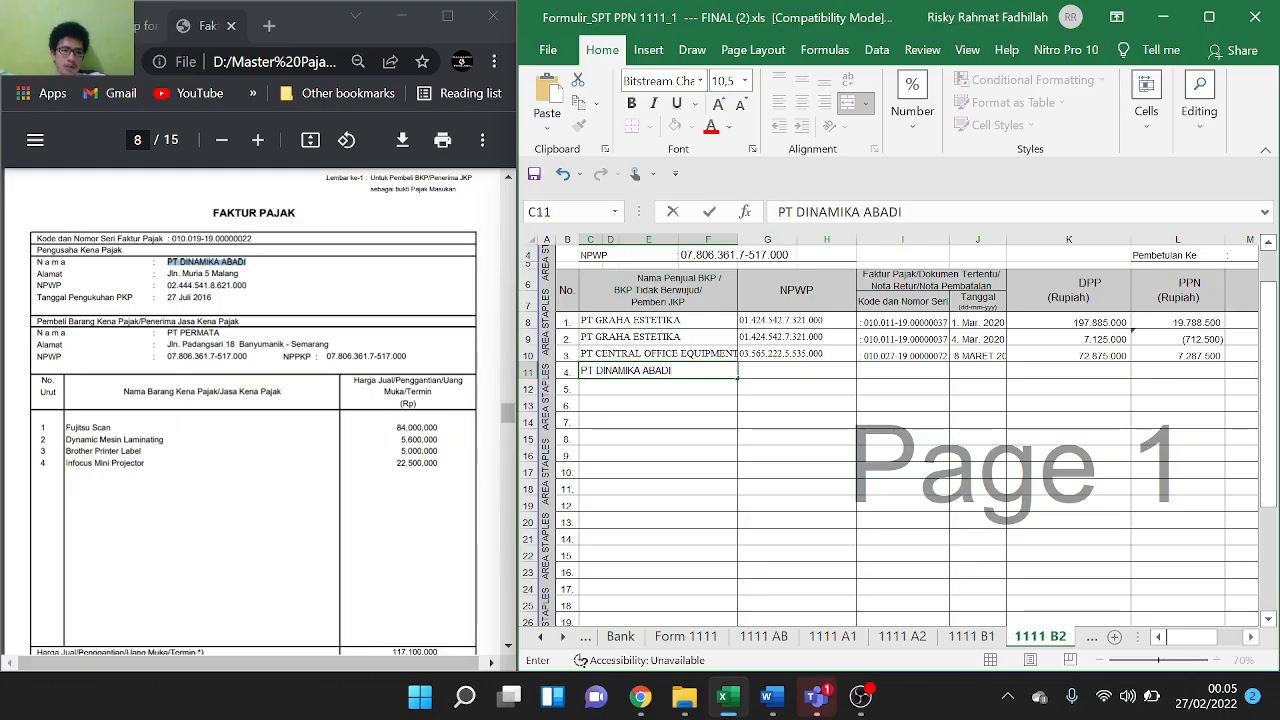
# Paste the seller's NPWP from the invoice into G11 as text
pyautogui.moveTo(167, 286); pyautogui.dragTo(247, 286)
pyautogui.hotkey('ctrl', 'c')
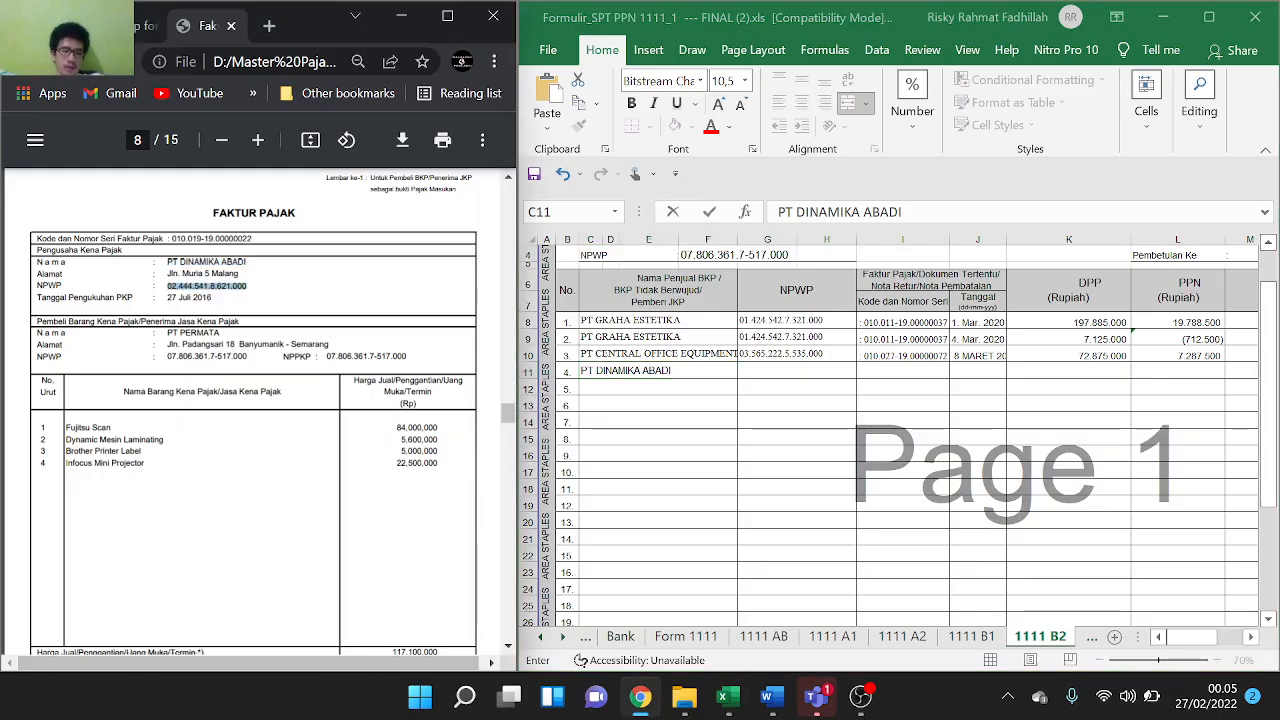
pyautogui.click(778, 367)
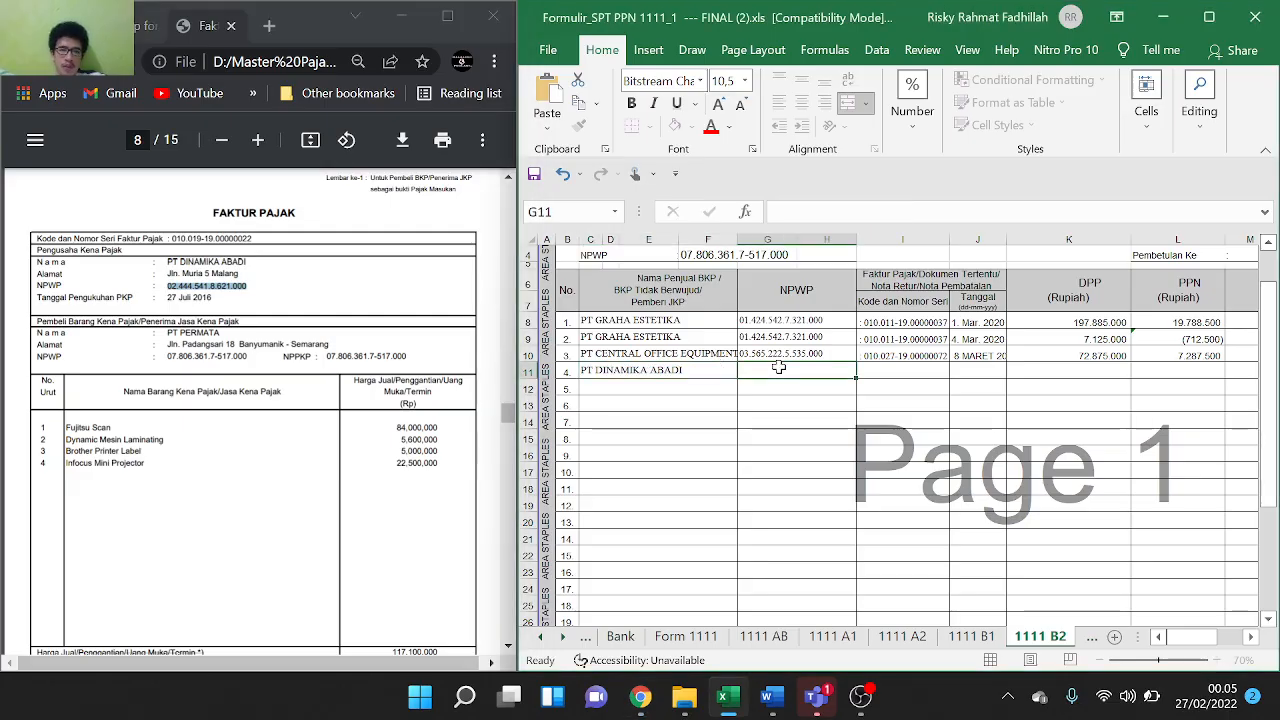
pyautogui.hotkey('ctrl', 'v')
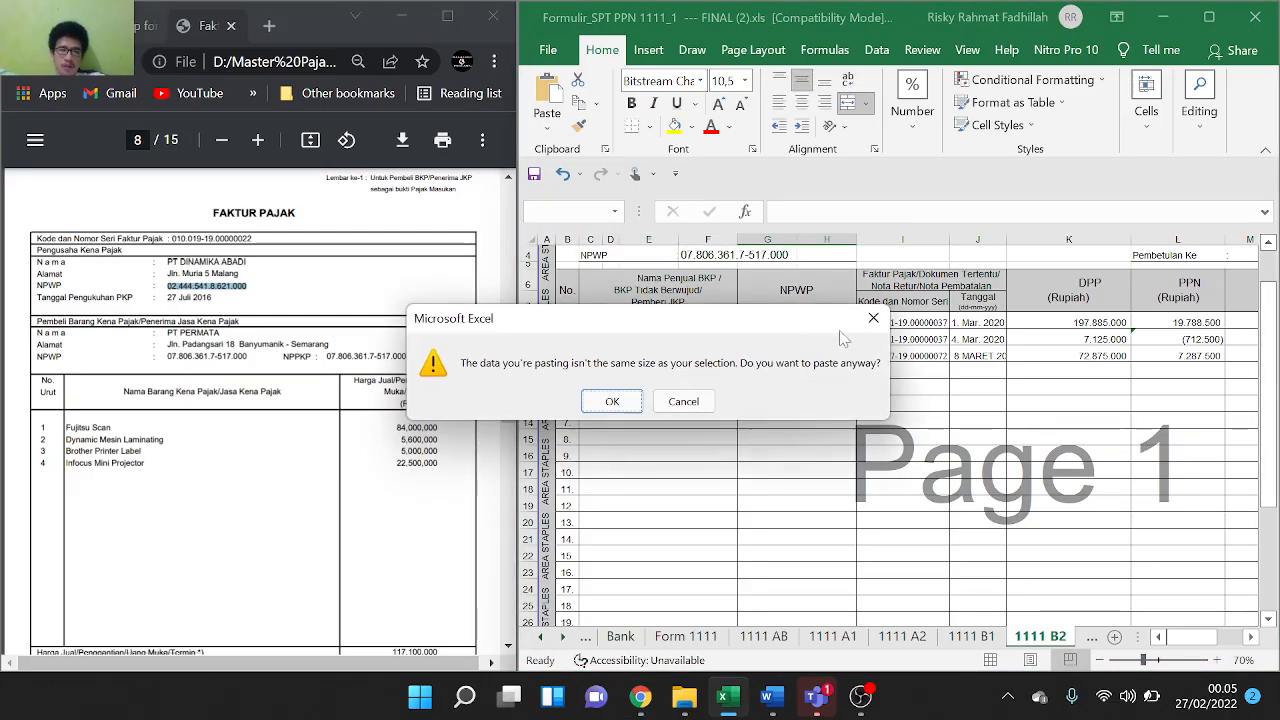
pyautogui.click(873, 318)
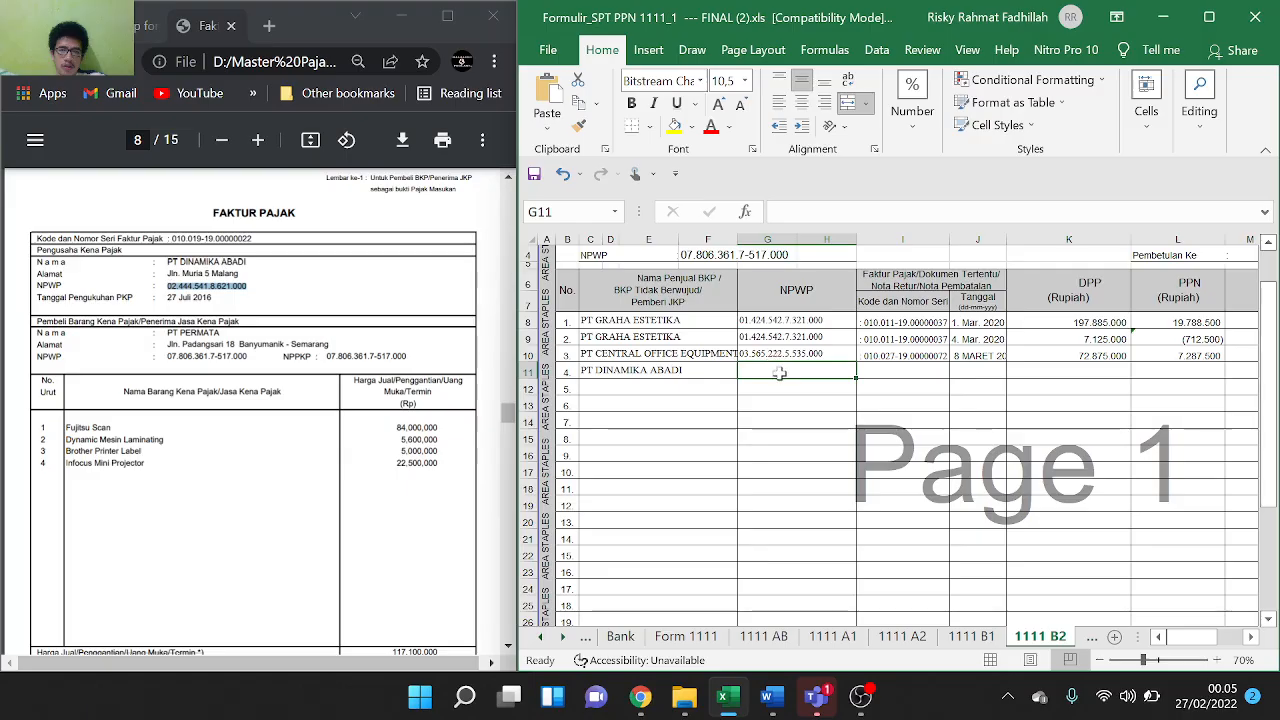
pyautogui.doubleClick(779, 373)
pyautogui.hotkey('ctrl', 'v')
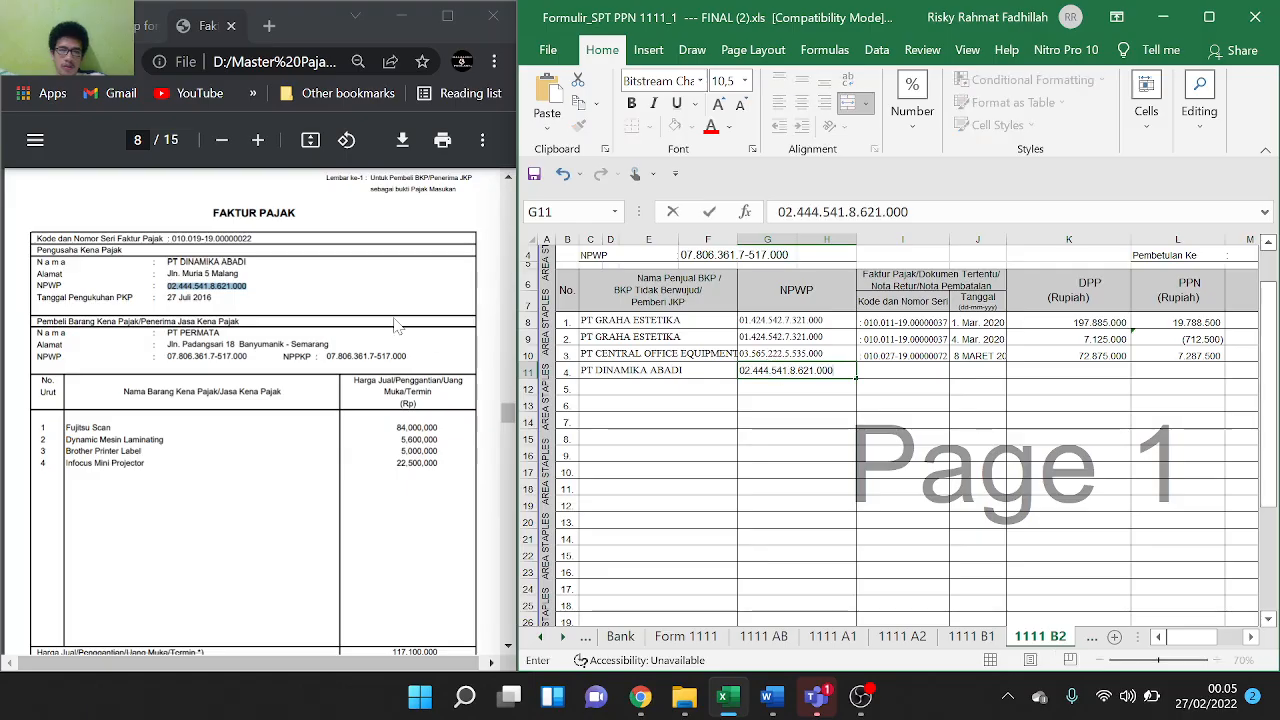
# Paste the invoice serial number into I11
pyautogui.moveTo(169, 239); pyautogui.dragTo(270, 240)
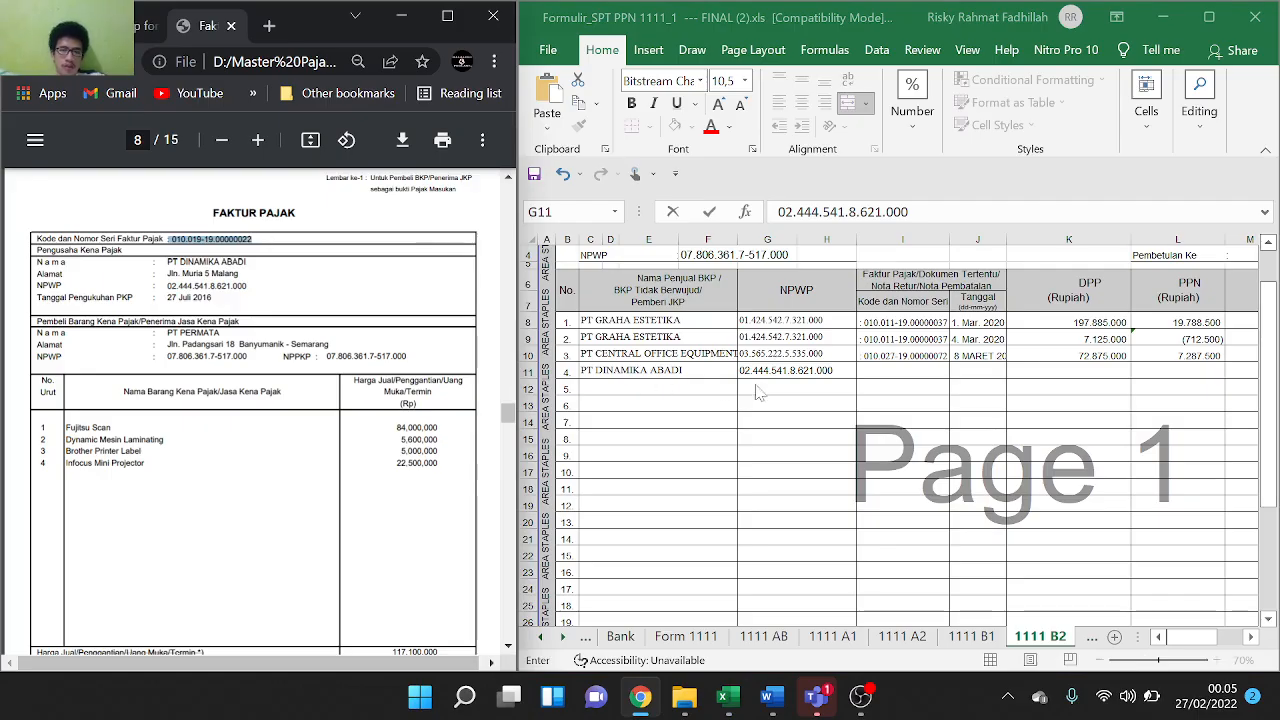
pyautogui.click(891, 372)
pyautogui.doubleClick(891, 372)
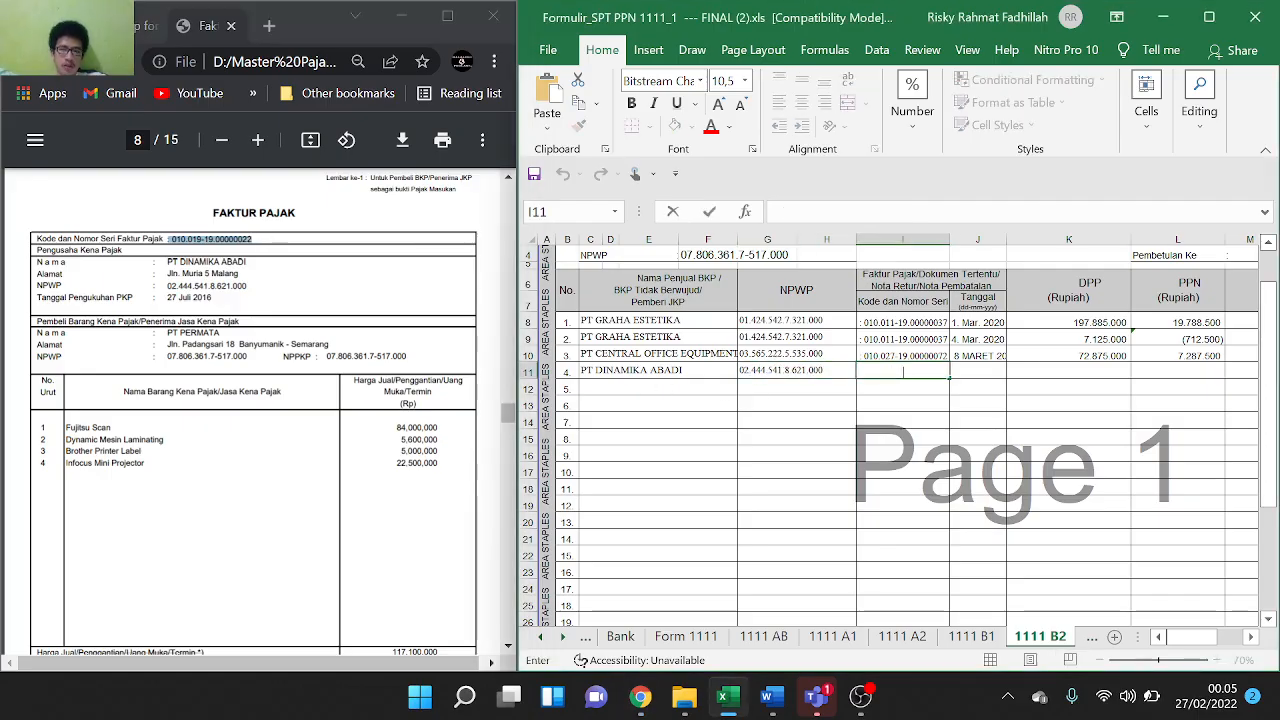
pyautogui.write(': 010.019-19.00000022')
pyautogui.click(978, 385)
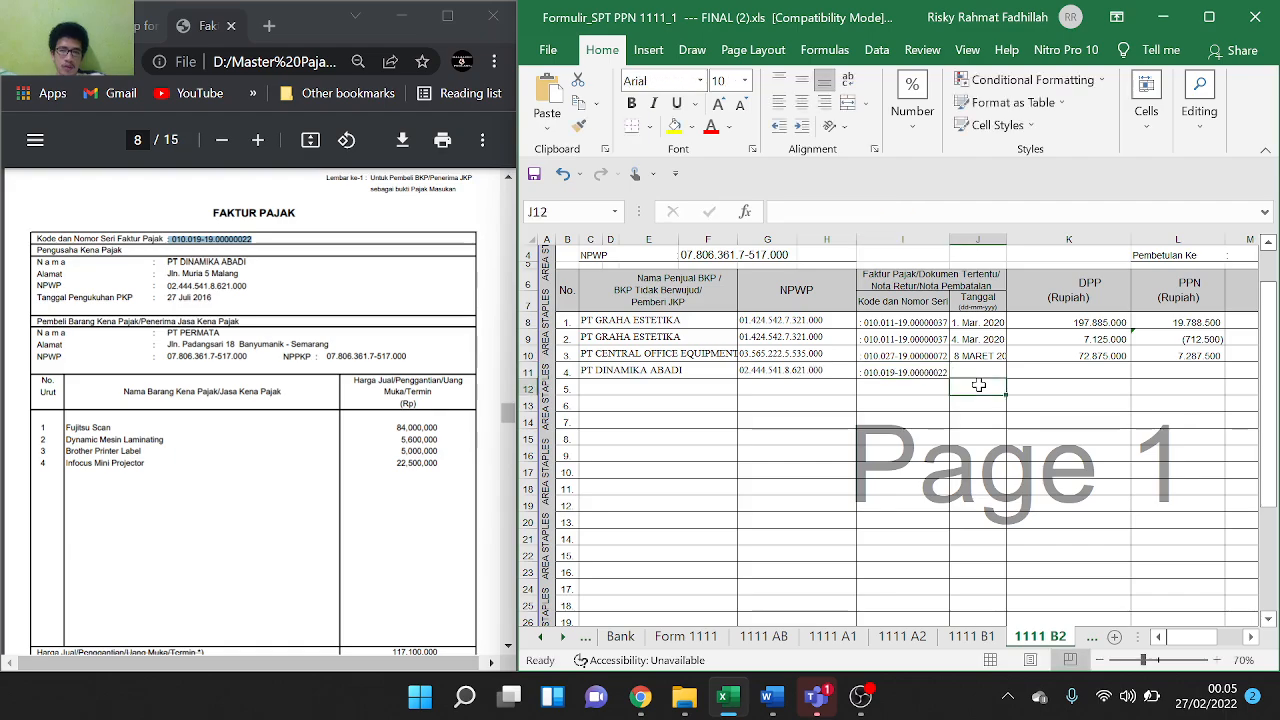
# Paste the invoice date 18 Maret 2020 into J11
pyautogui.scroll(-2, 421, 510)
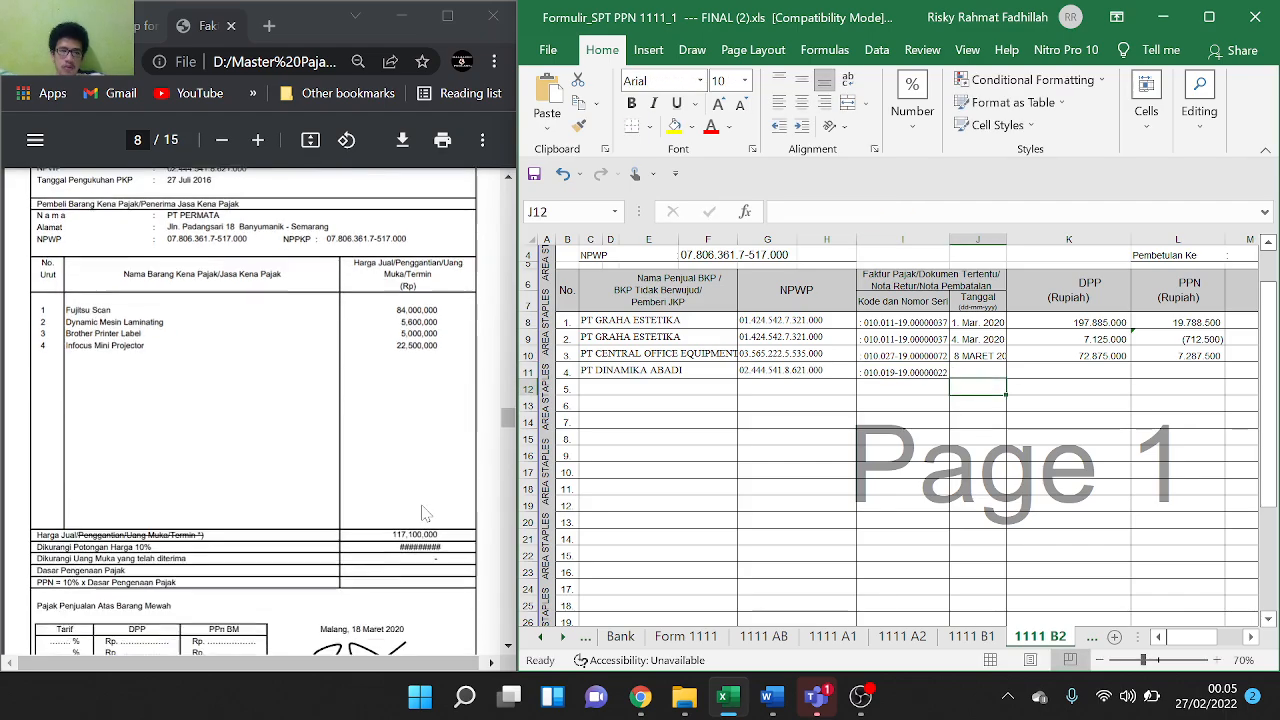
pyautogui.scroll(-2, 401, 577)
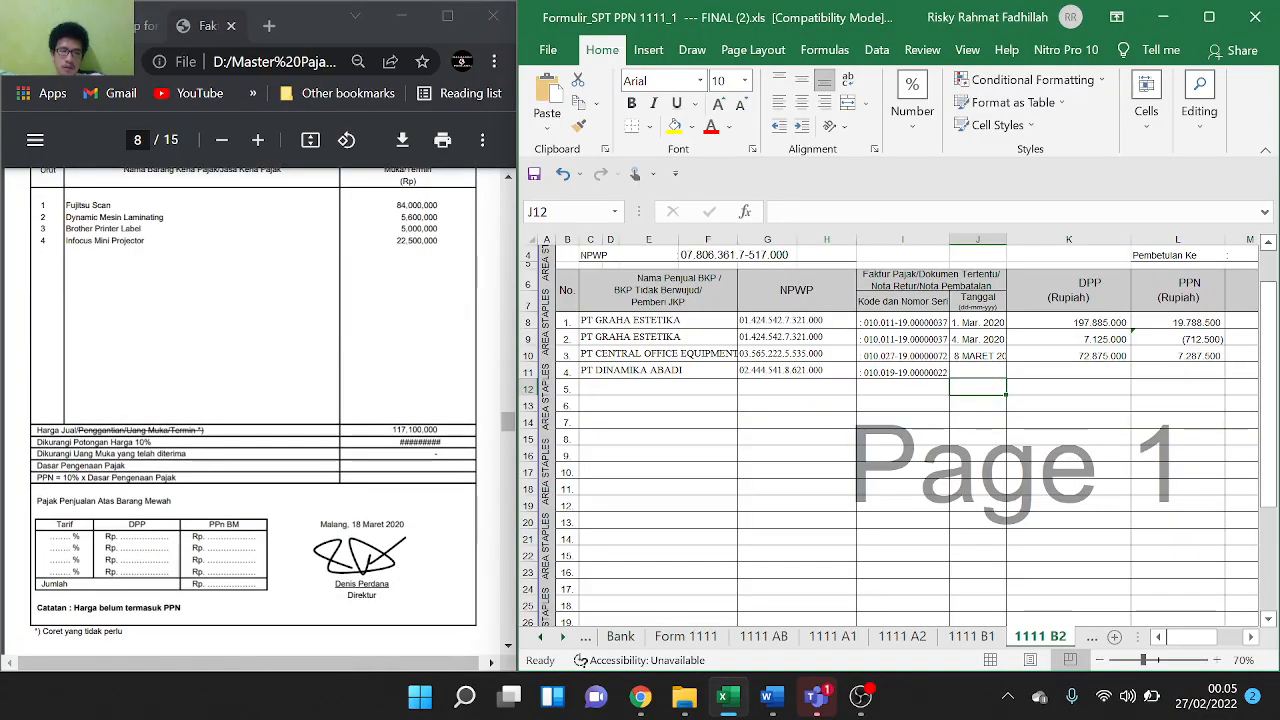
pyautogui.moveTo(352, 524); pyautogui.dragTo(414, 526)
pyautogui.hotkey('ctrl', 'c')
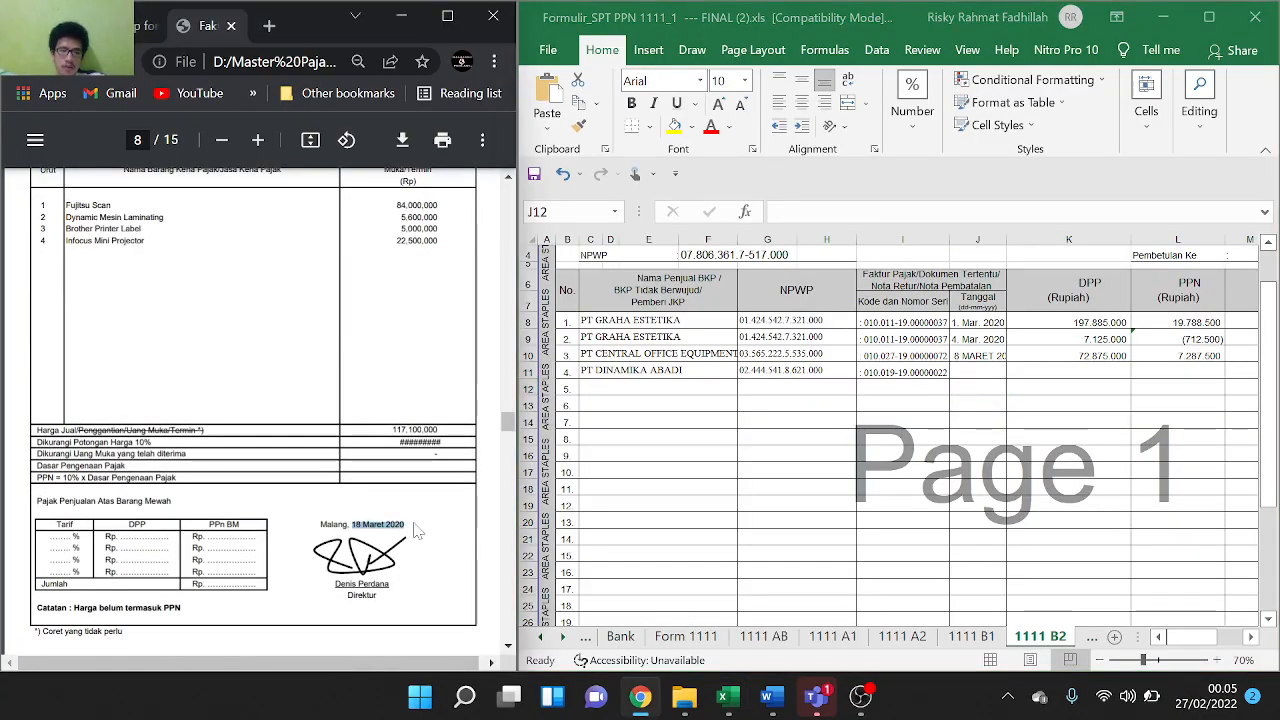
pyautogui.doubleClick(986, 386)
pyautogui.click(978, 371)
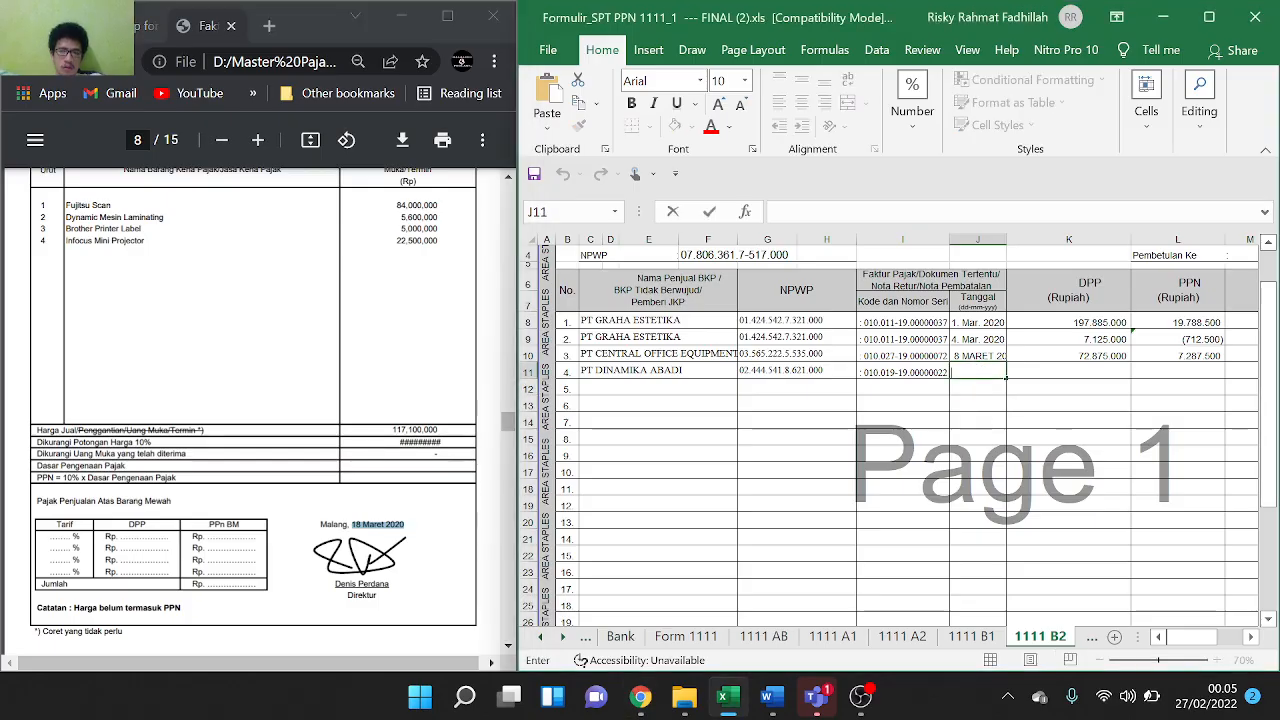
pyautogui.hotkey('ctrl', 'v')
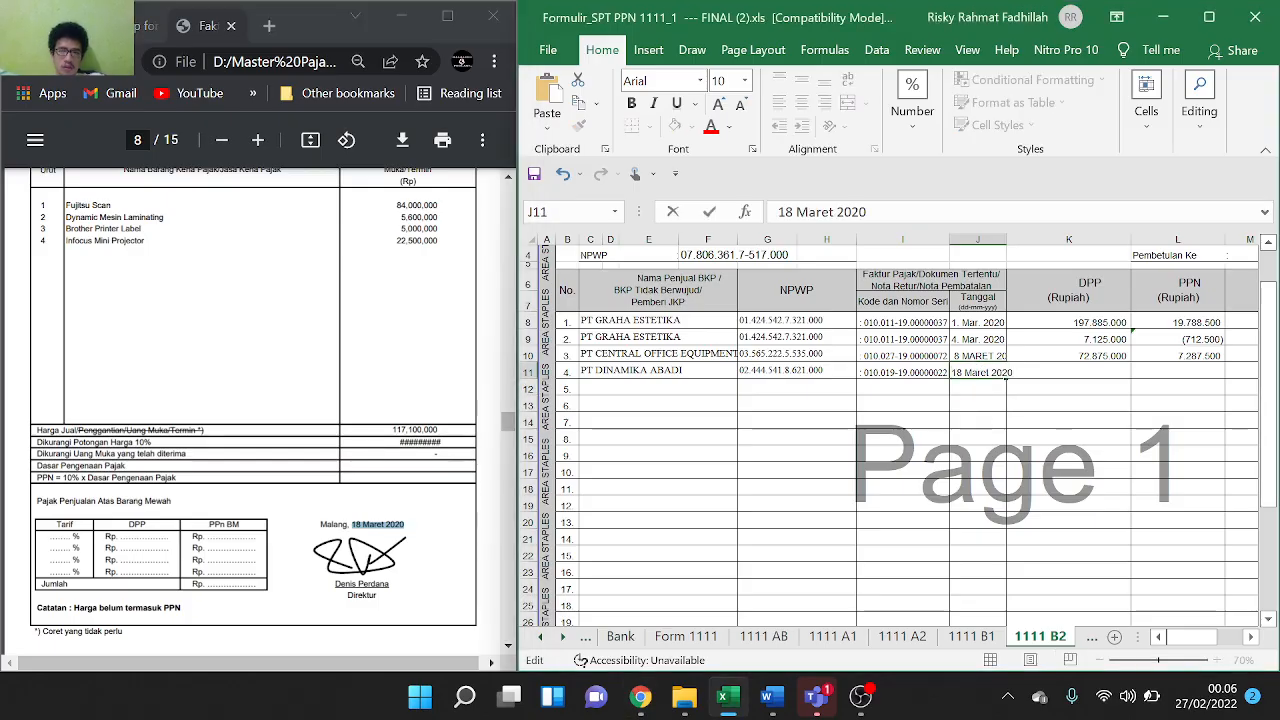
pyautogui.click(1124, 455)
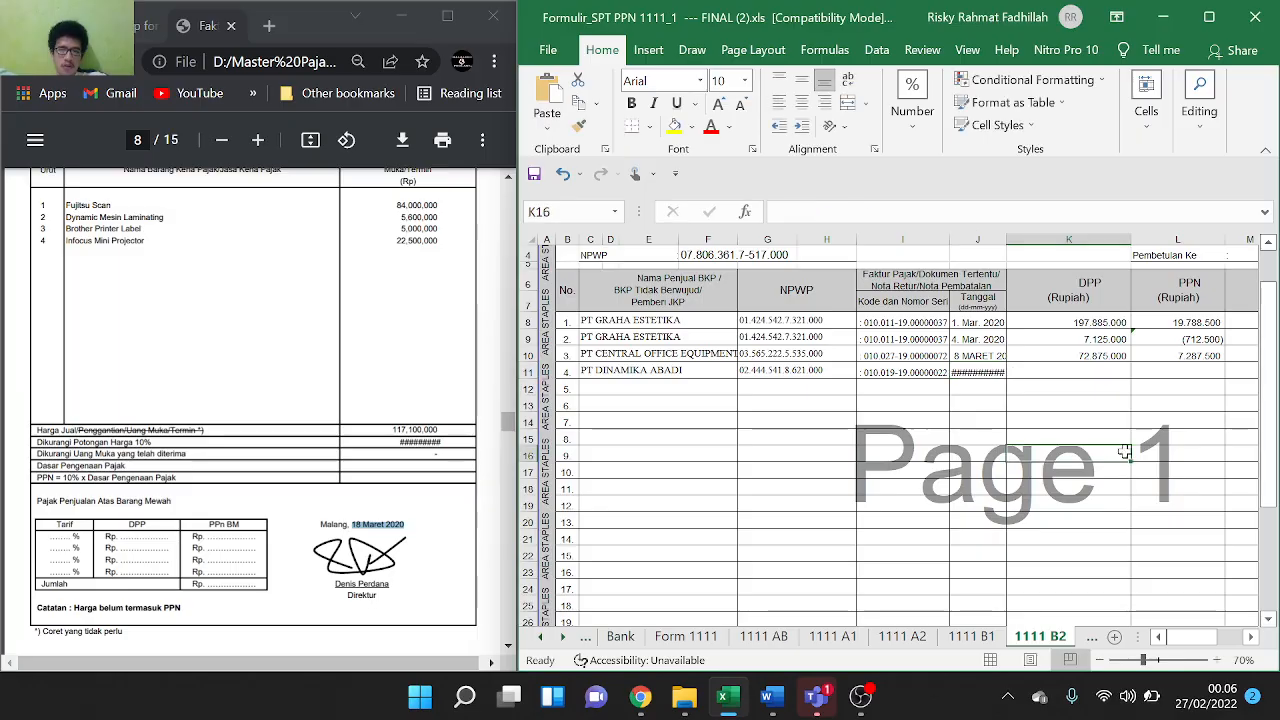
pyautogui.click(1077, 370)
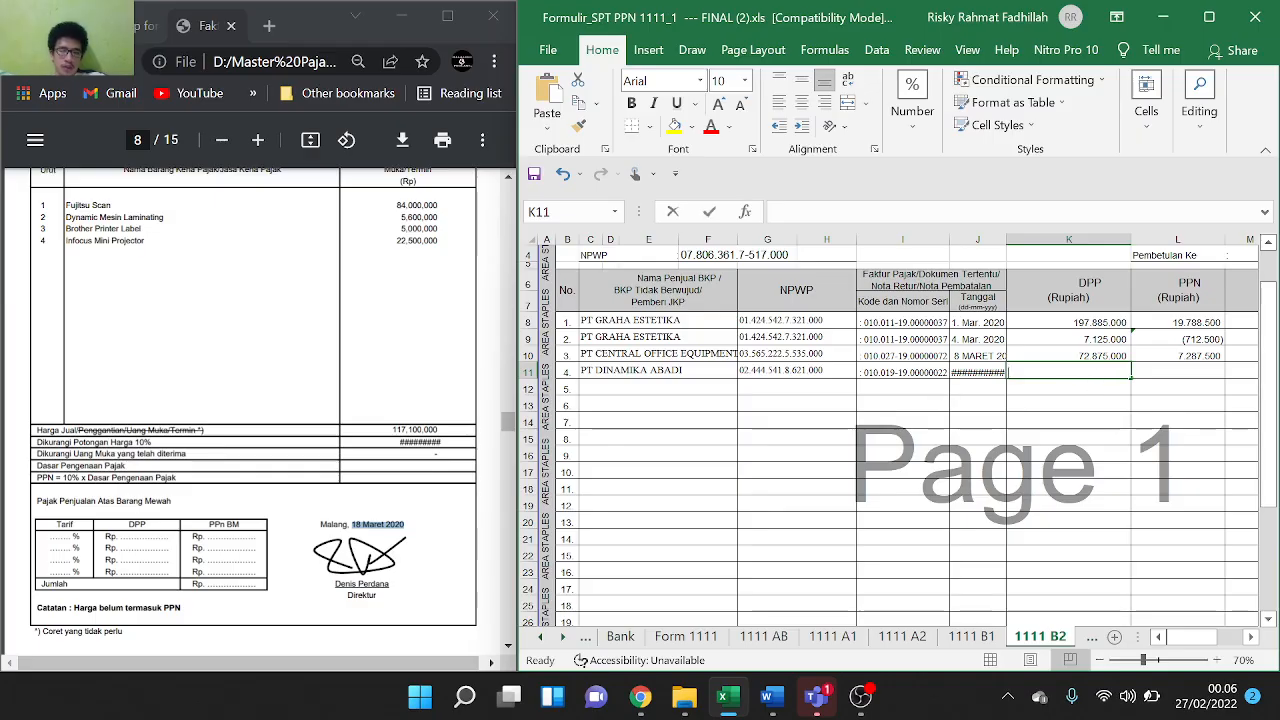
pyautogui.write('=')
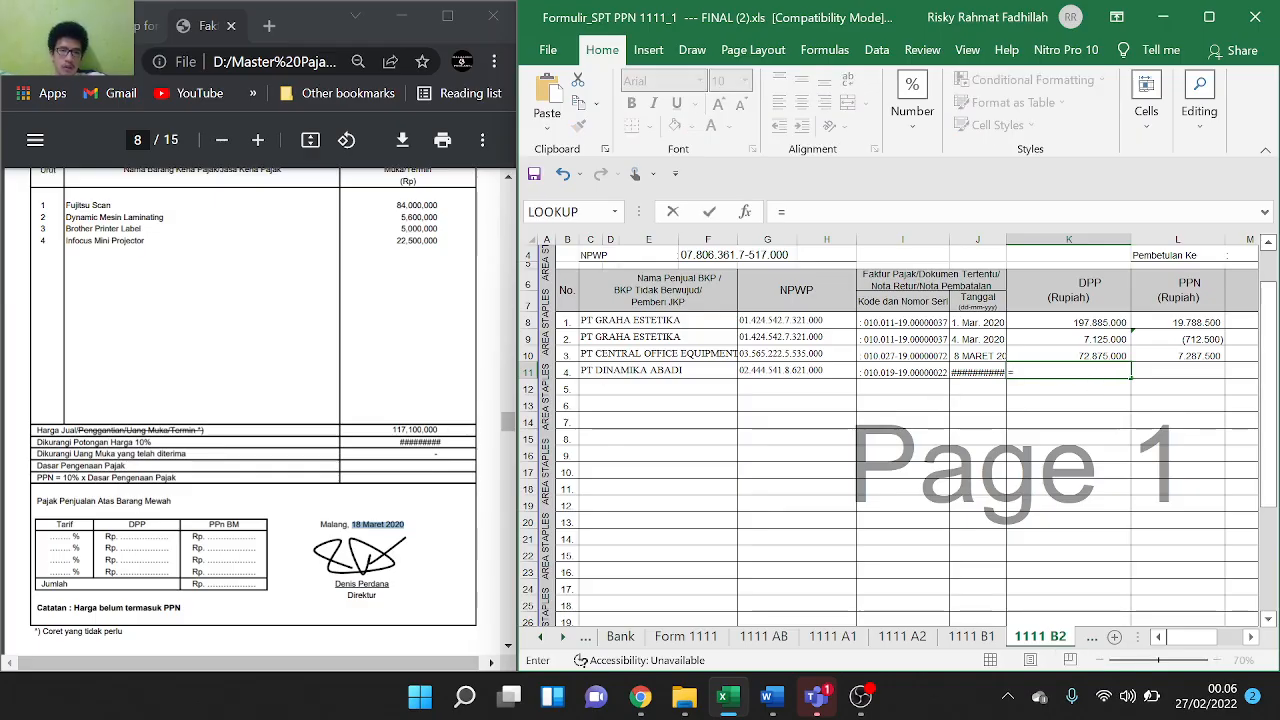
pyautogui.moveTo(392, 430); pyautogui.dragTo(423, 430)
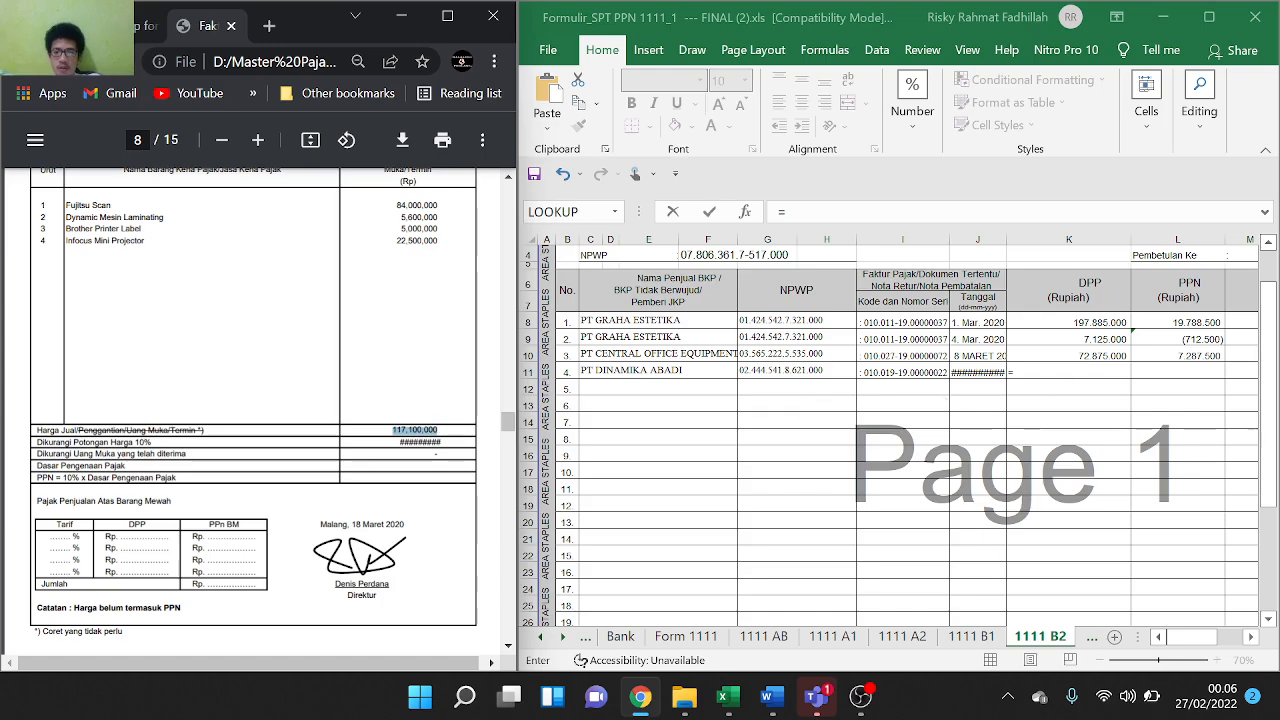
pyautogui.click(1062, 373)
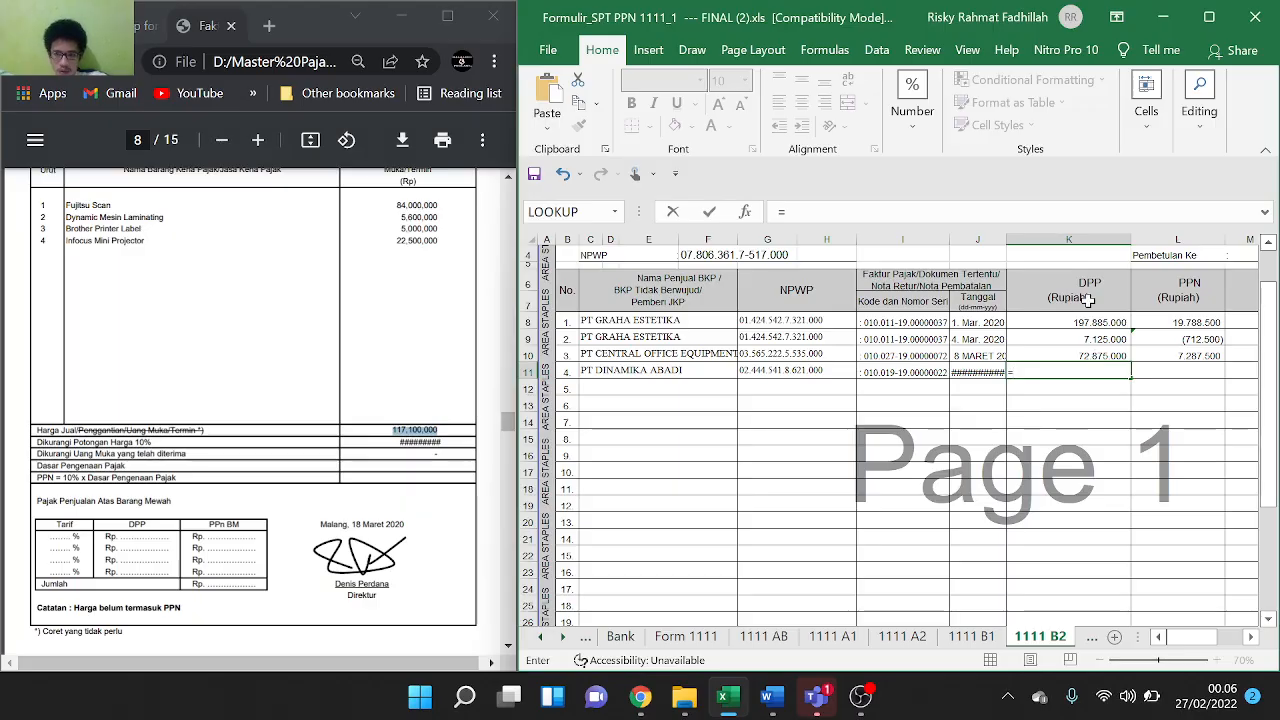
pyautogui.write('117,100,000')
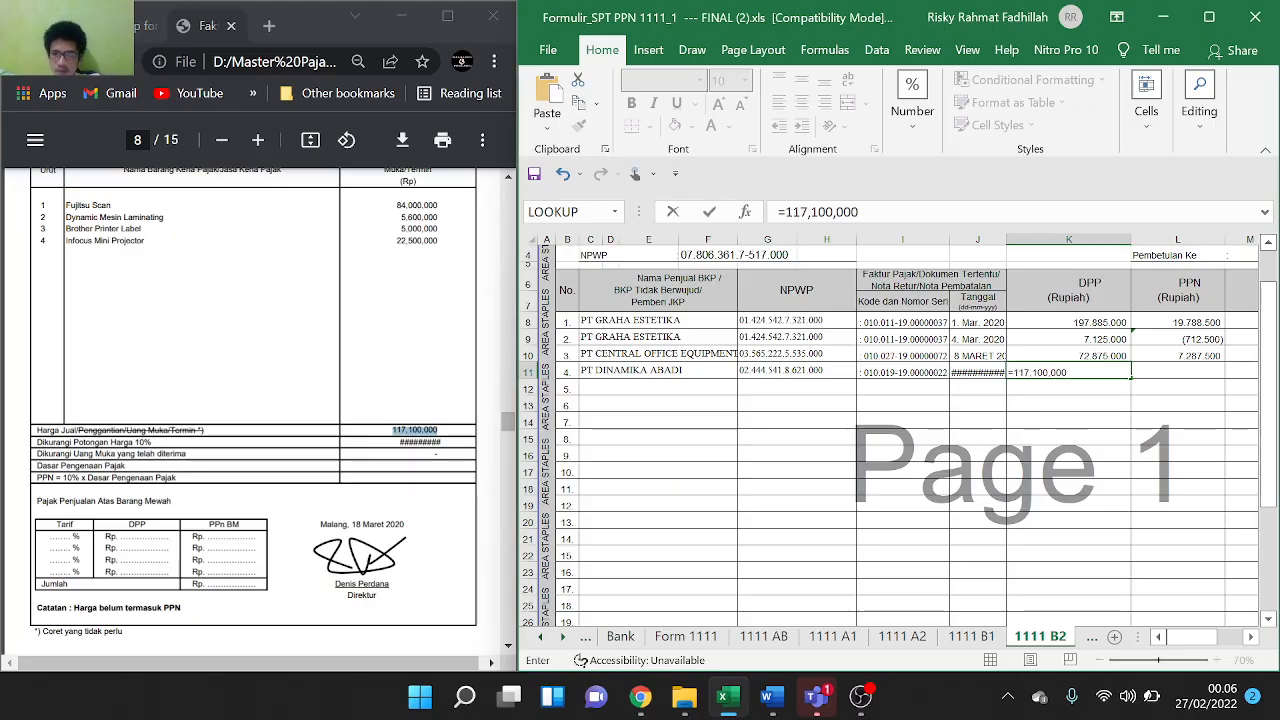
pyautogui.click(809, 212)
pyautogui.press('BackSpace')
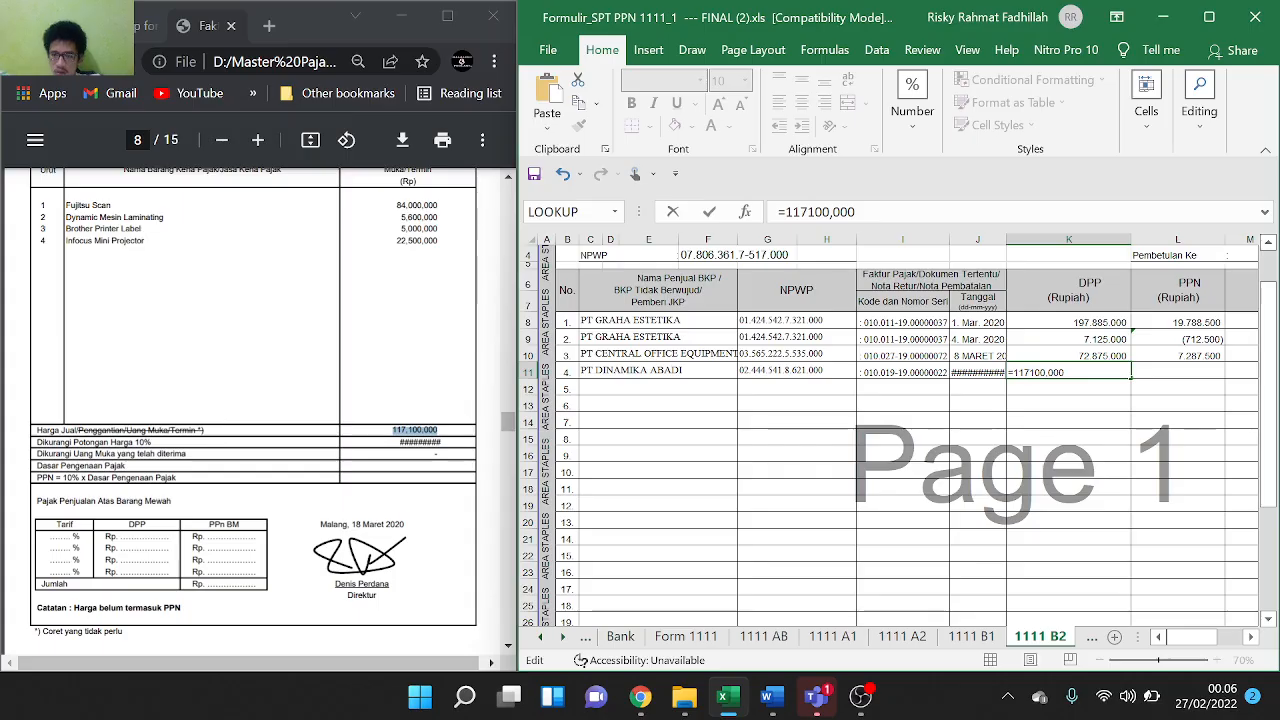
pyautogui.press('BackSpace')
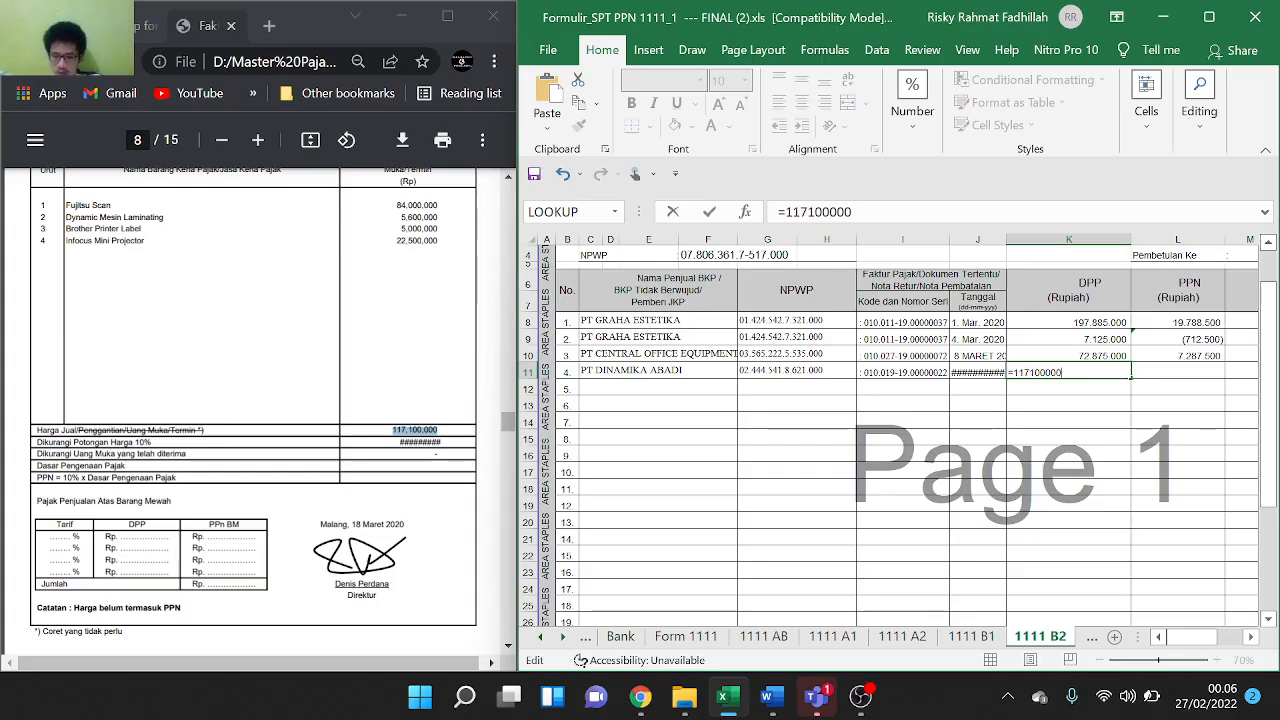
pyautogui.write('-')
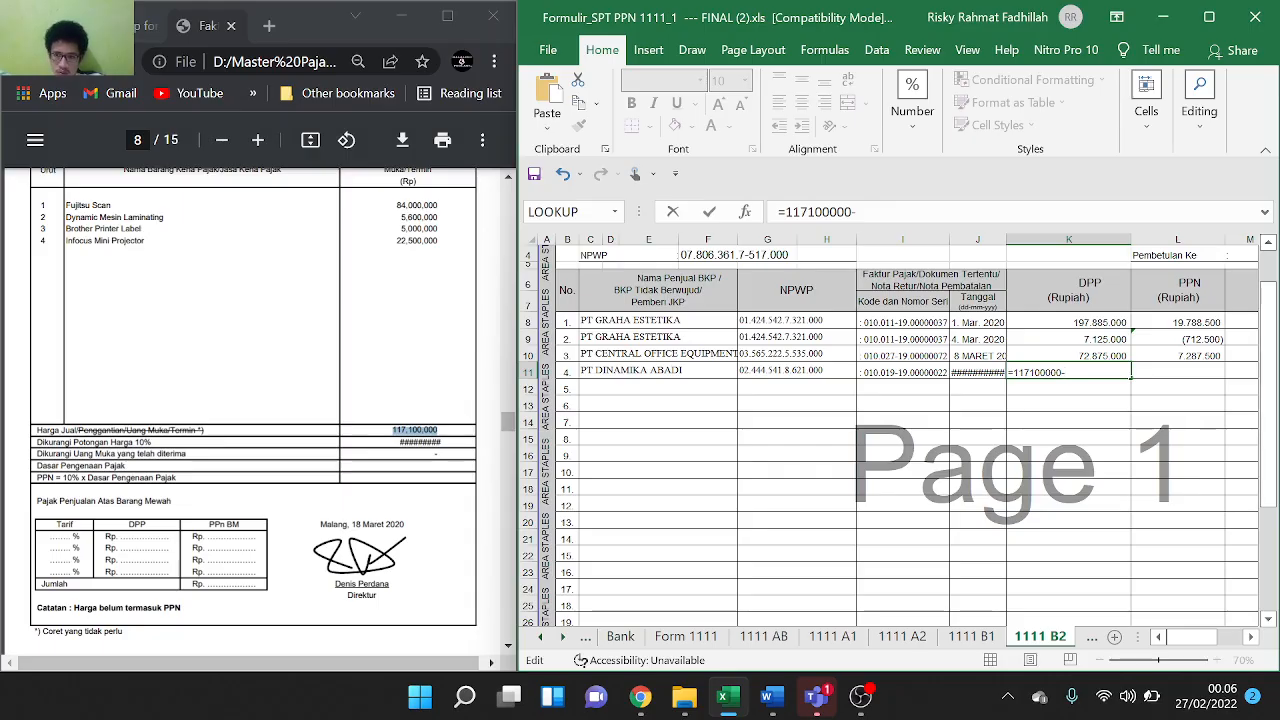
pyautogui.write('(')
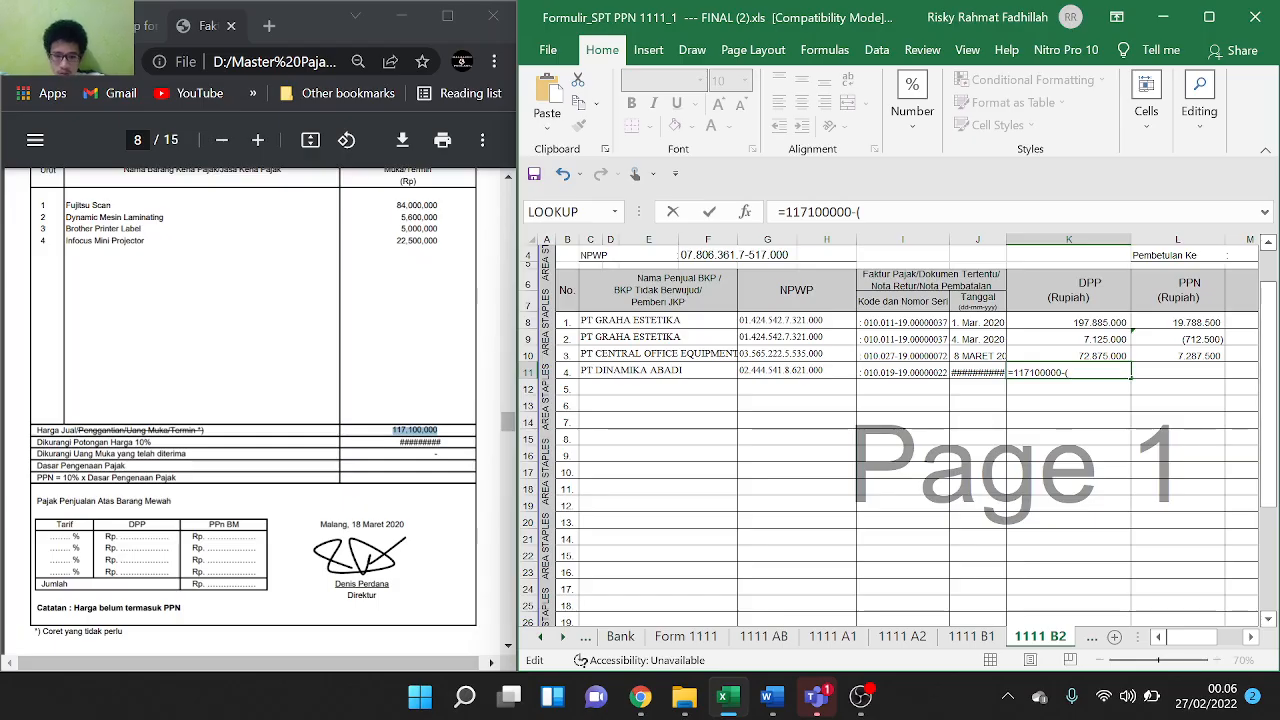
pyautogui.write('10%')
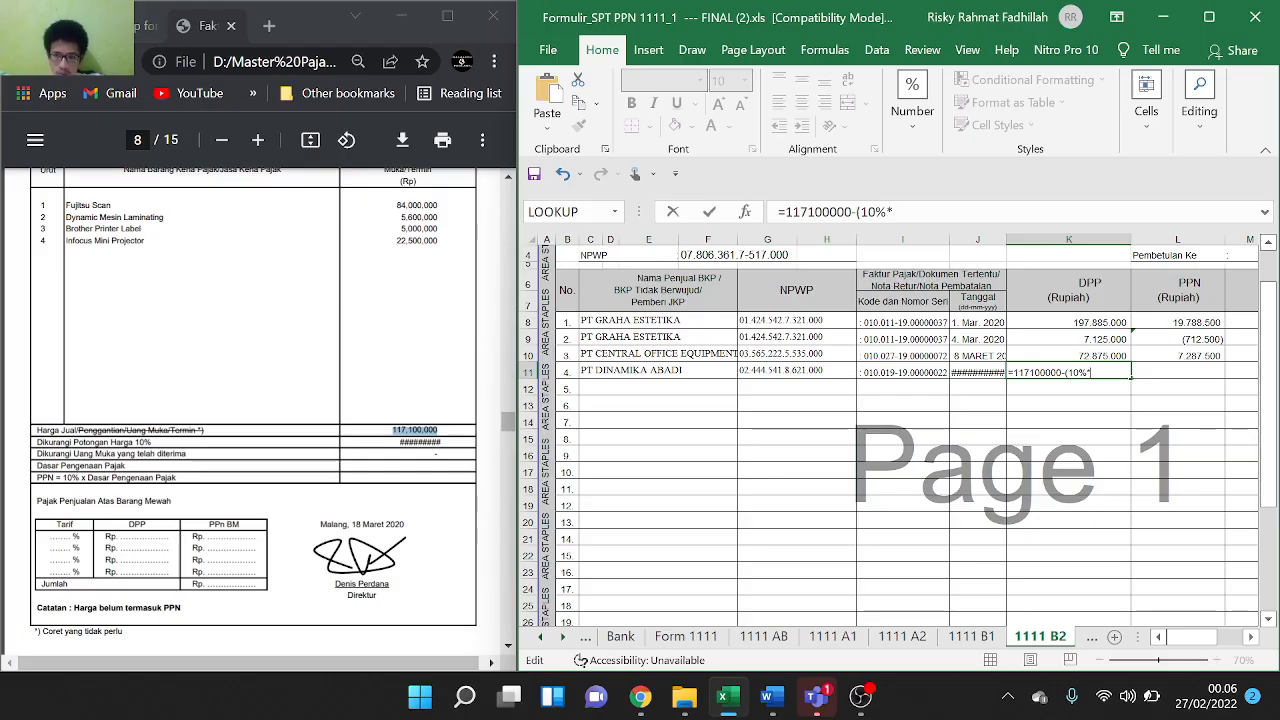
pyautogui.write('*11')
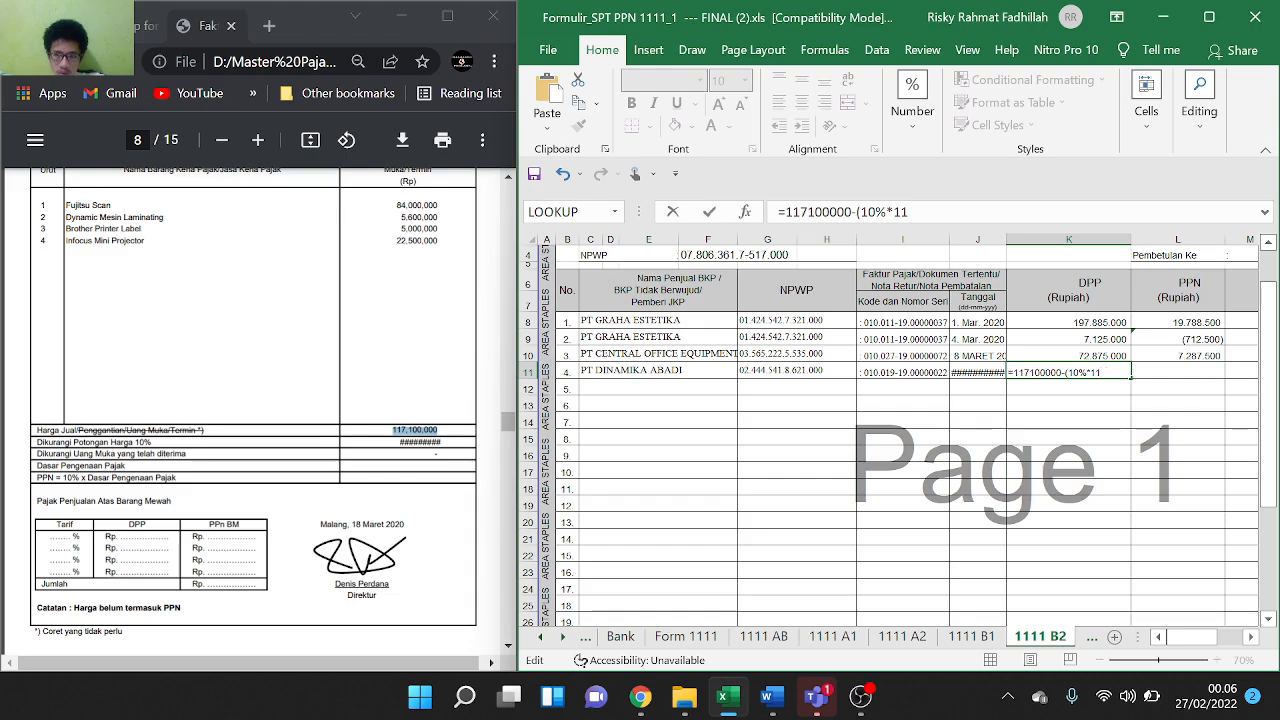
pyautogui.write('7100')
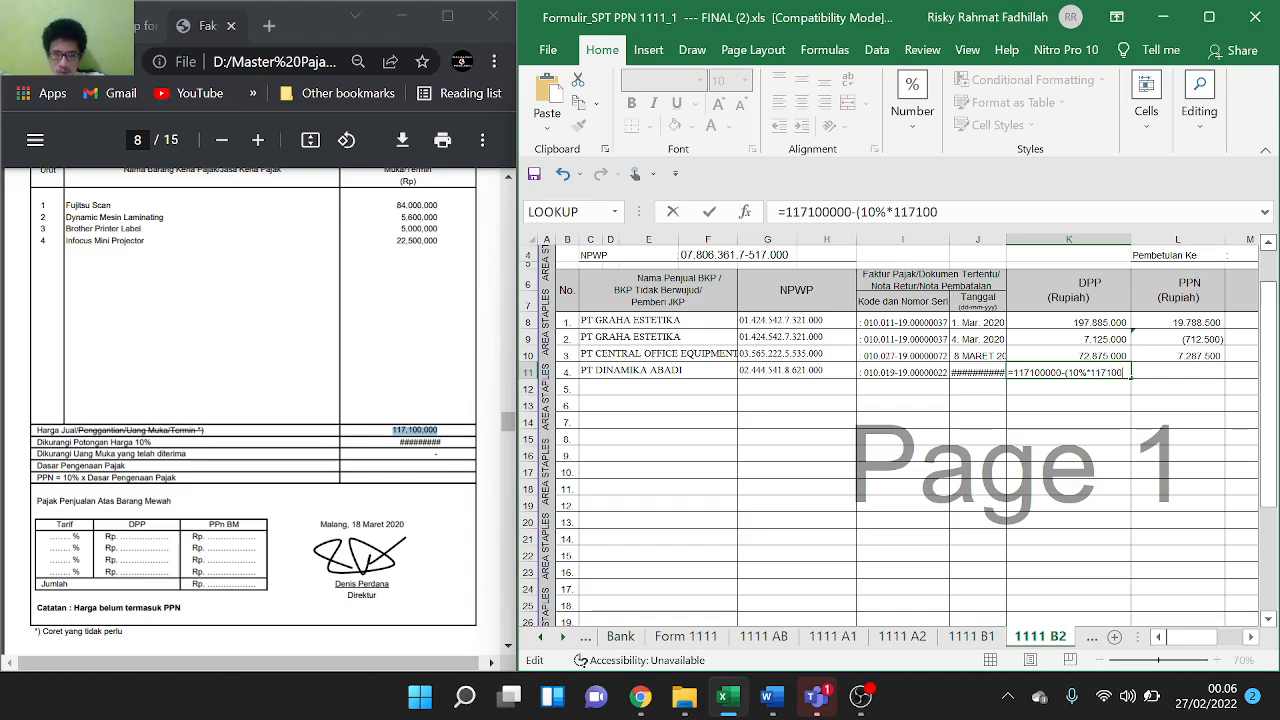
pyautogui.write('000')
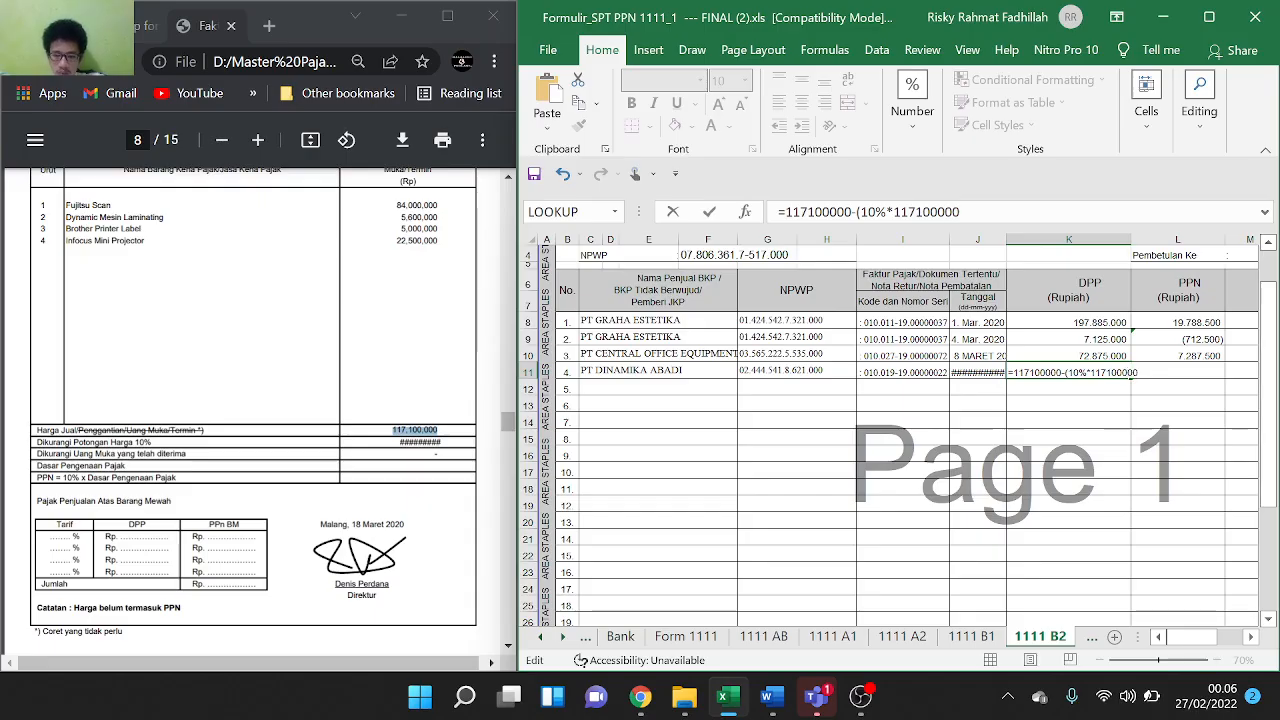
pyautogui.write(')')
pyautogui.press('Return')
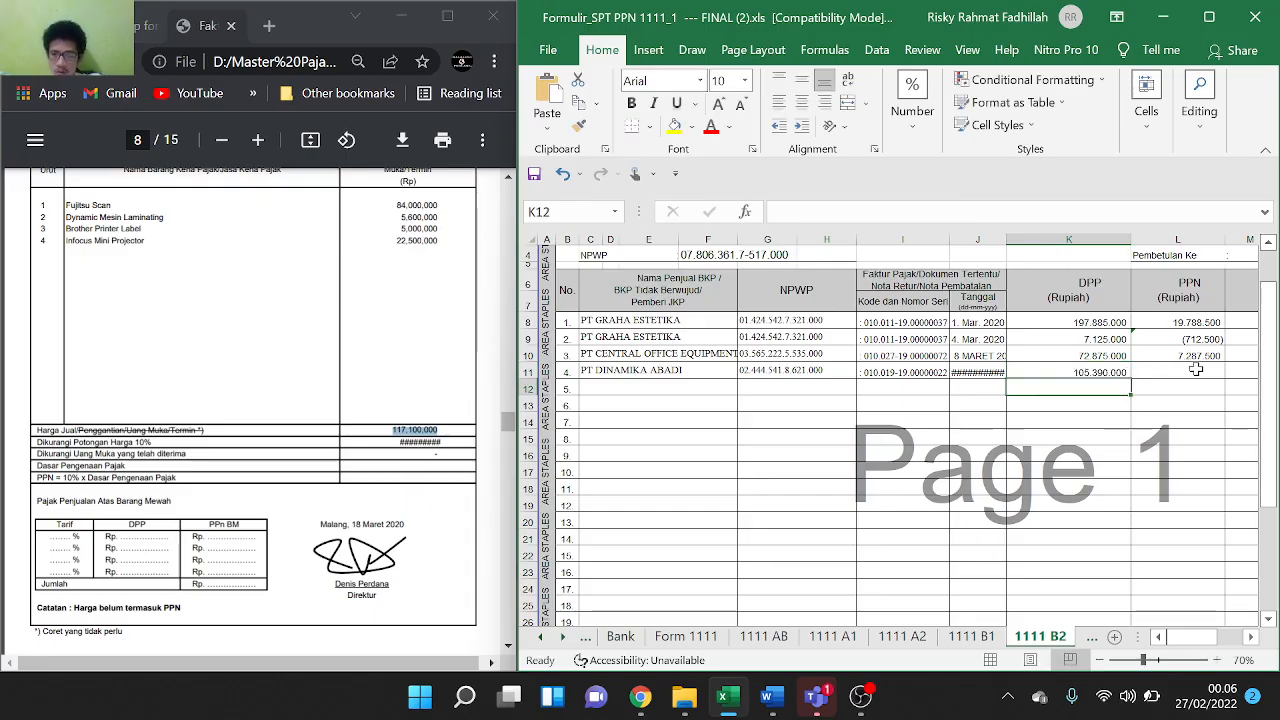
pyautogui.click(1196, 369)
# Drop the unfinished L11 entry and fill L10's 10% PPN formula down, giving 10.539.000
pyautogui.write('=')
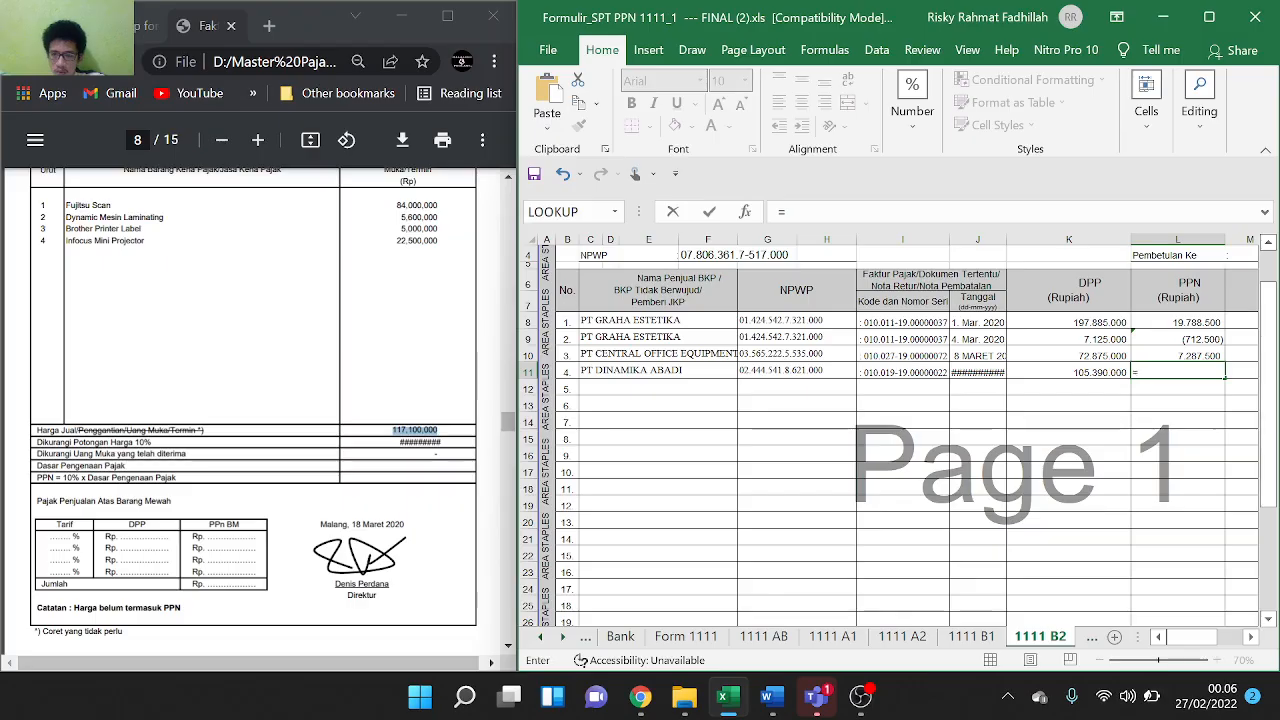
pyautogui.click(1076, 372)
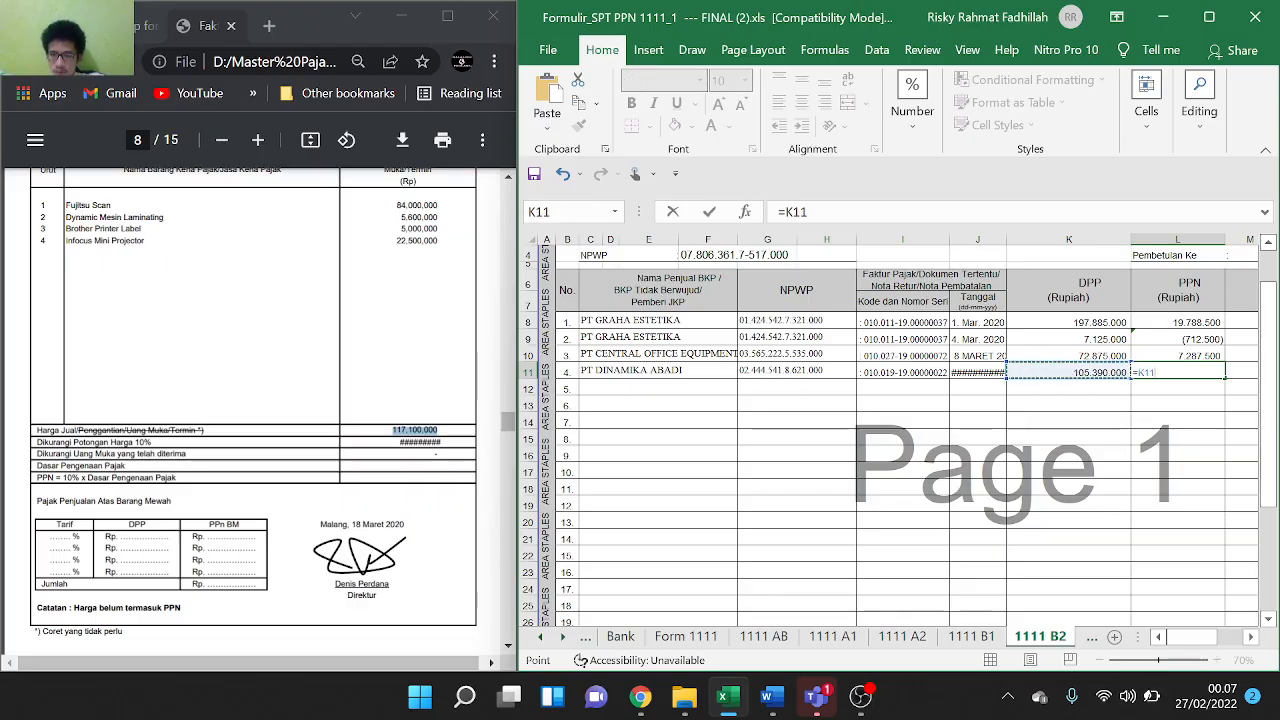
pyautogui.moveTo(1220, 356); pyautogui.dragTo(1226, 374)
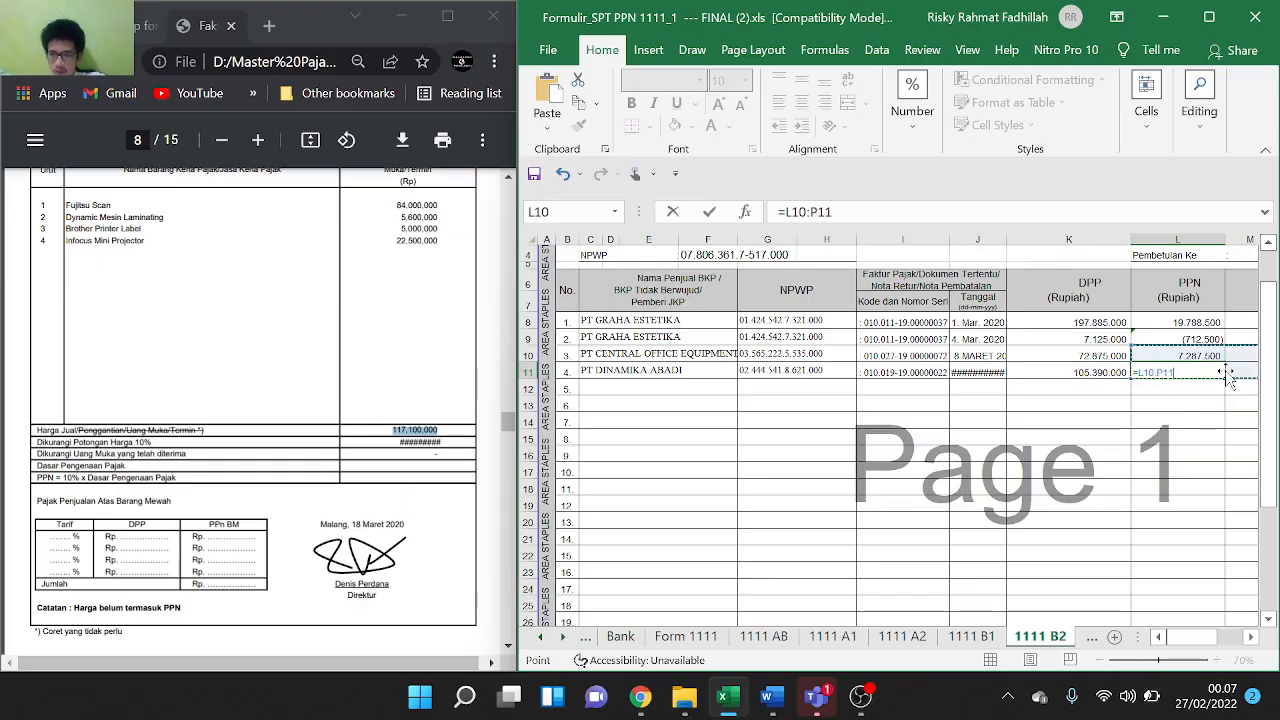
pyautogui.press('Escape')
pyautogui.click(1208, 392)
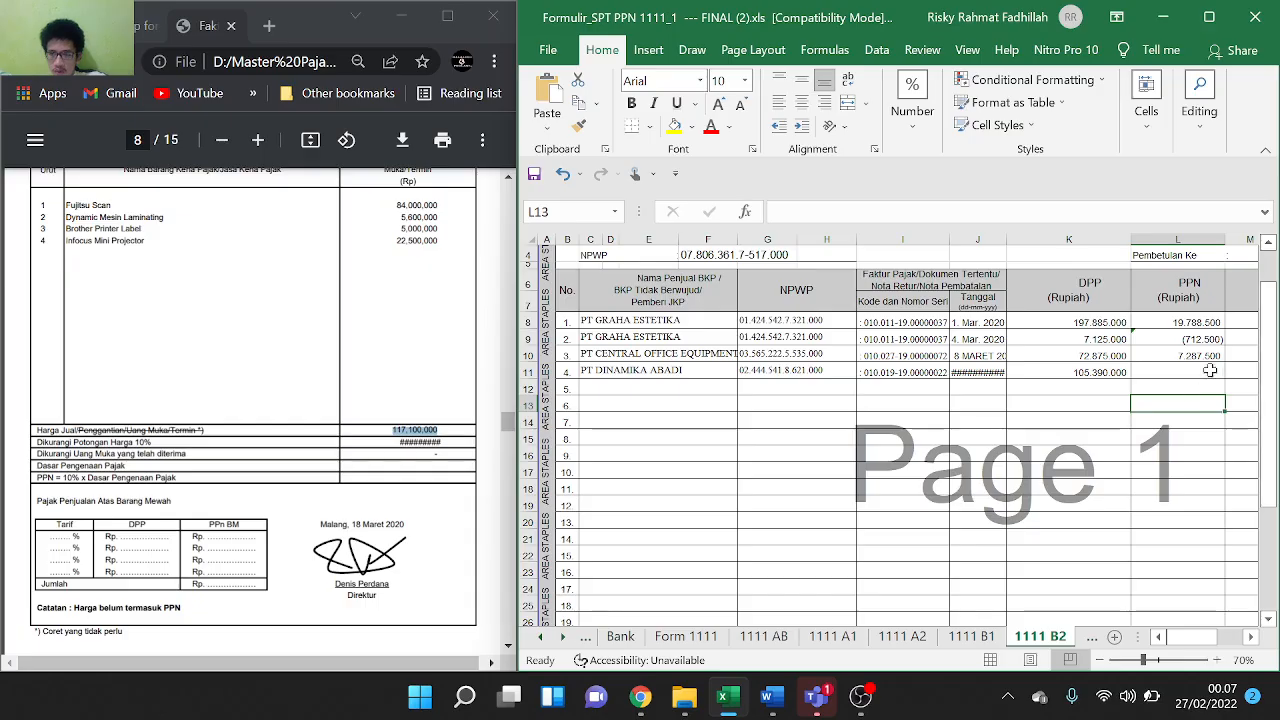
pyautogui.click(1218, 356)
pyautogui.moveTo(1225, 362); pyautogui.dragTo(1229, 373)
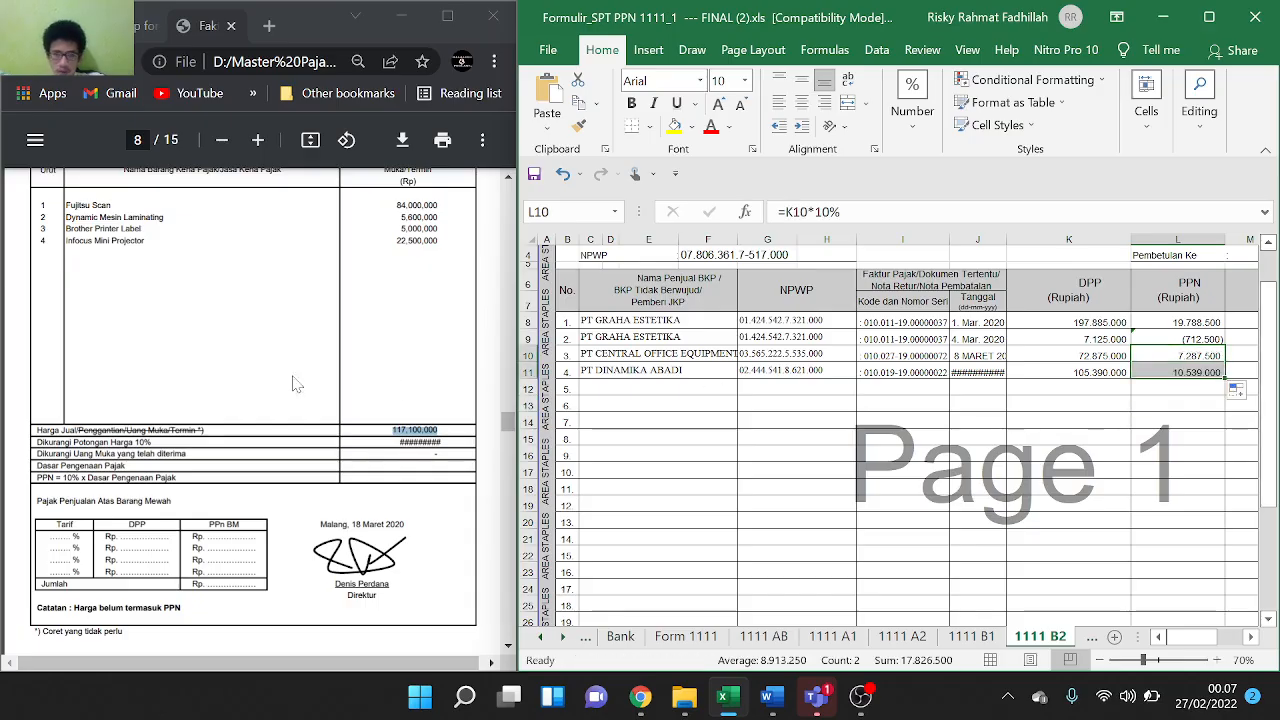
pyautogui.scroll(-5, 294, 380)
pyautogui.scroll(-2, 290, 380)
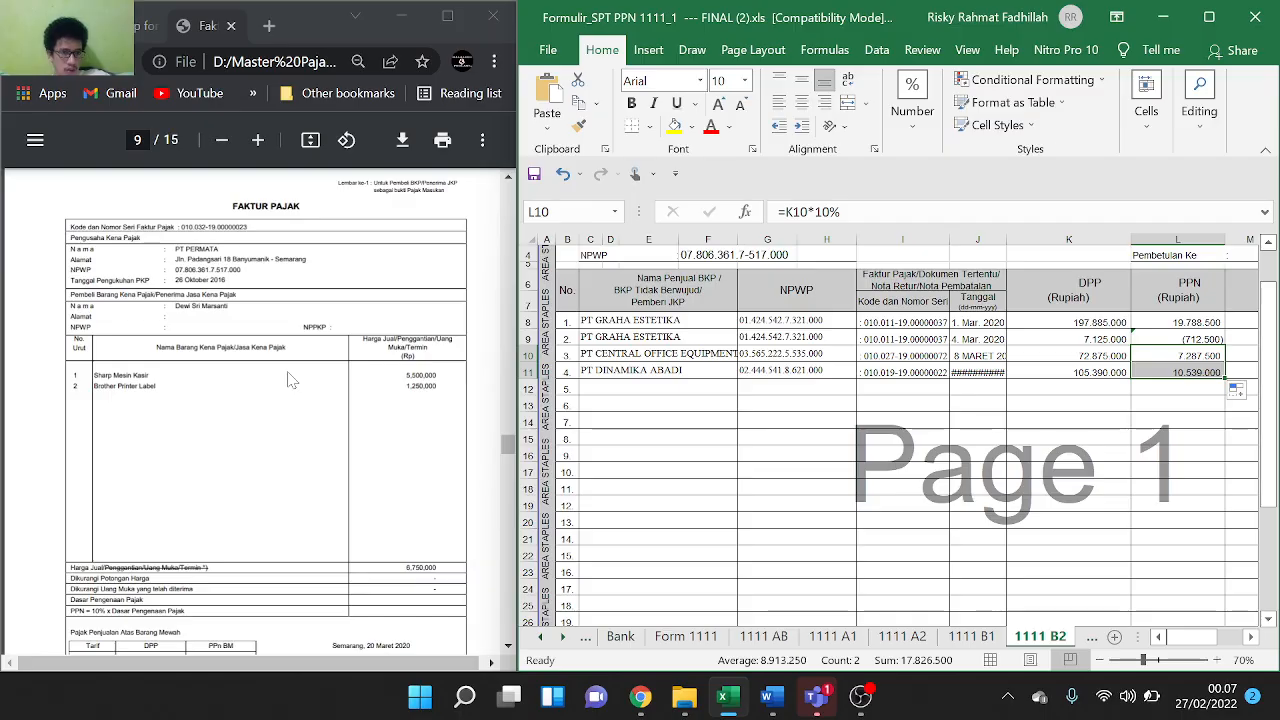
# Paste the buyer's name from the invoice into C12 on 1111 B2
pyautogui.scroll(-1, 291, 380)
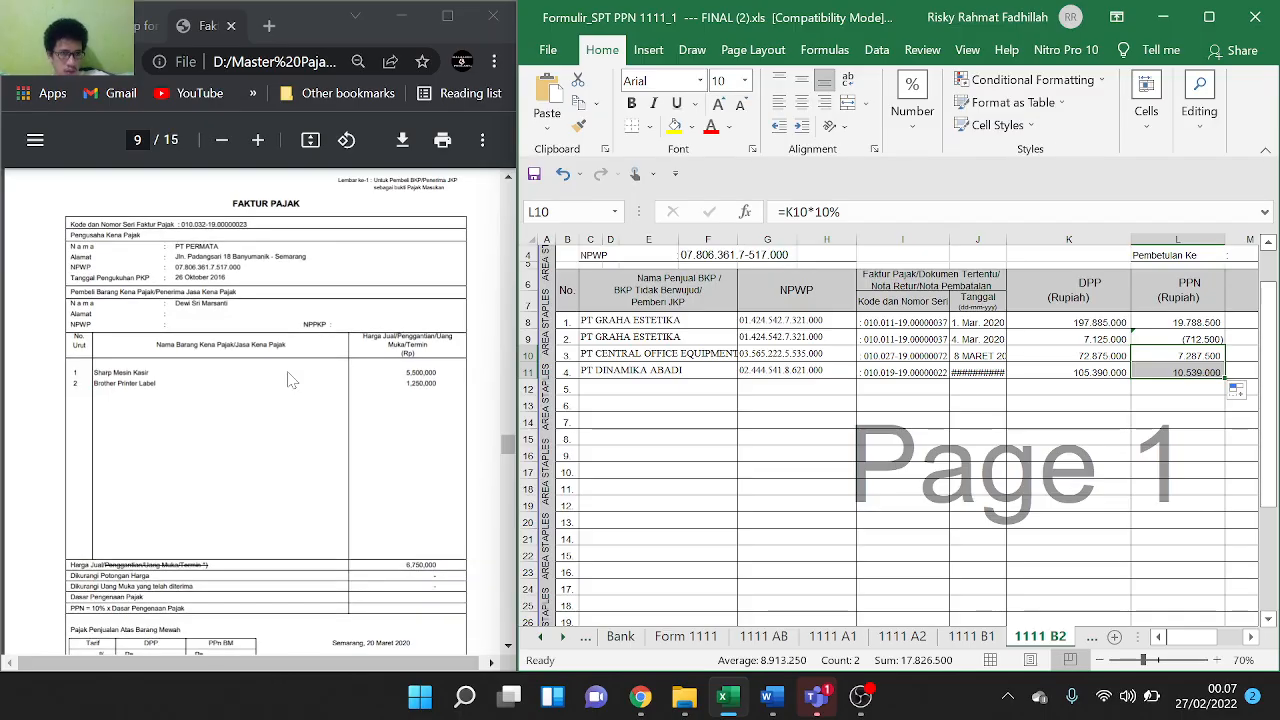
pyautogui.scroll(-2, 291, 380)
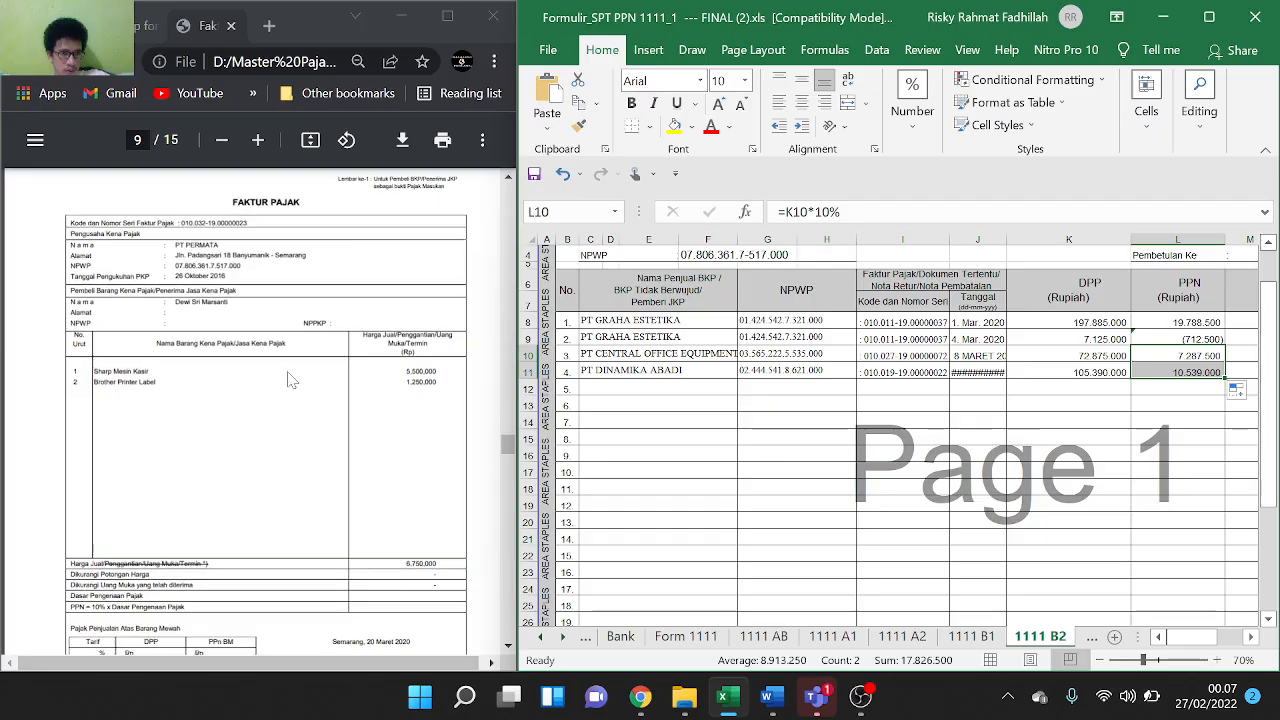
pyautogui.scroll(-1, 291, 380)
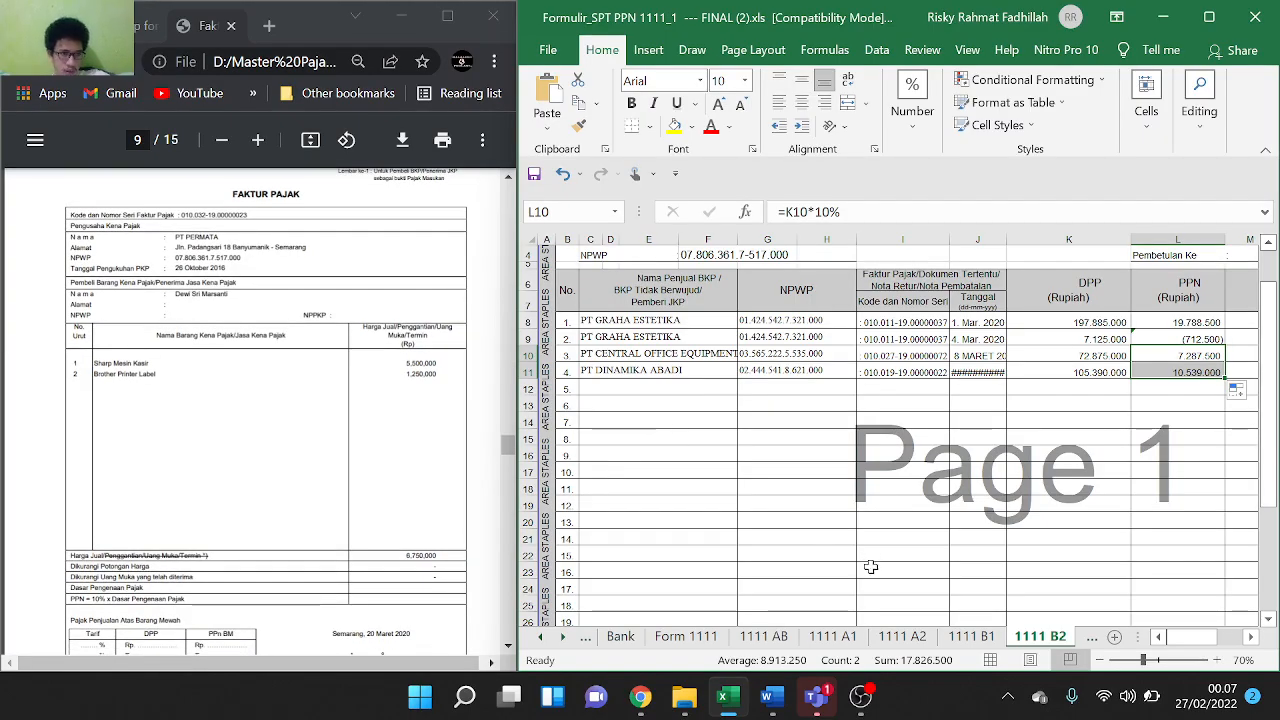
pyautogui.doubleClick(640, 389)
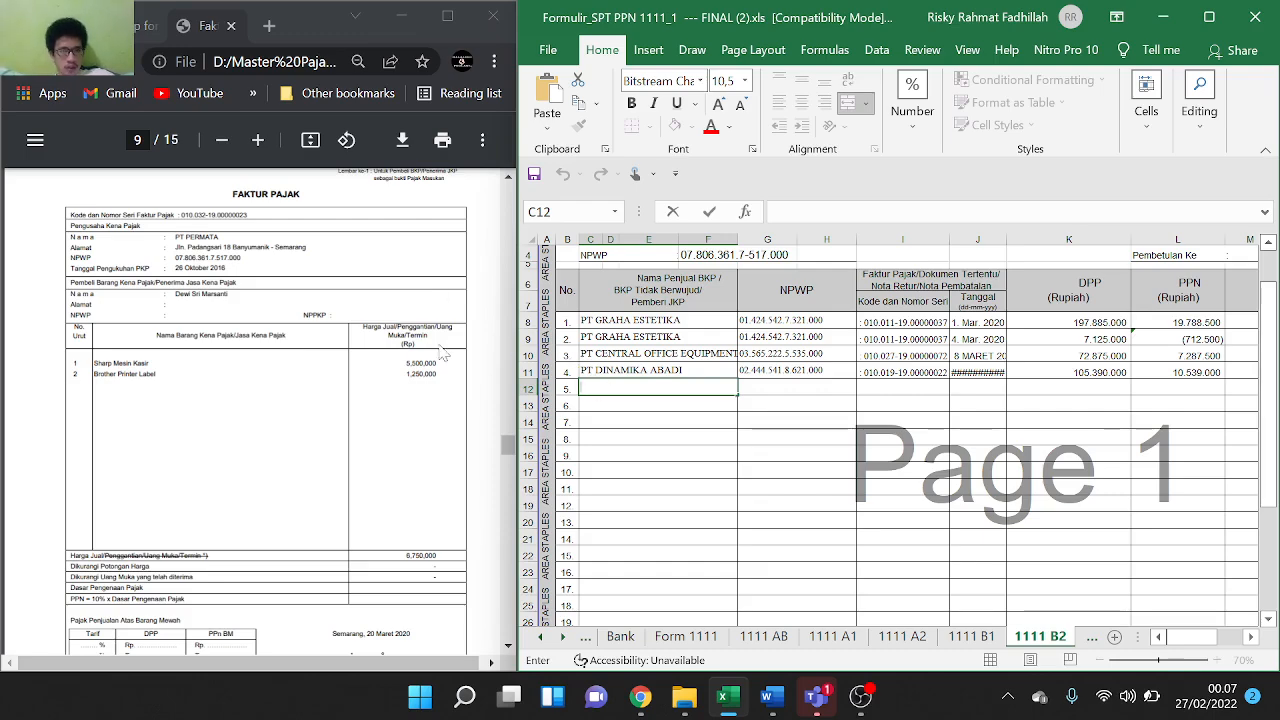
pyautogui.moveTo(229, 295); pyautogui.dragTo(175, 295)
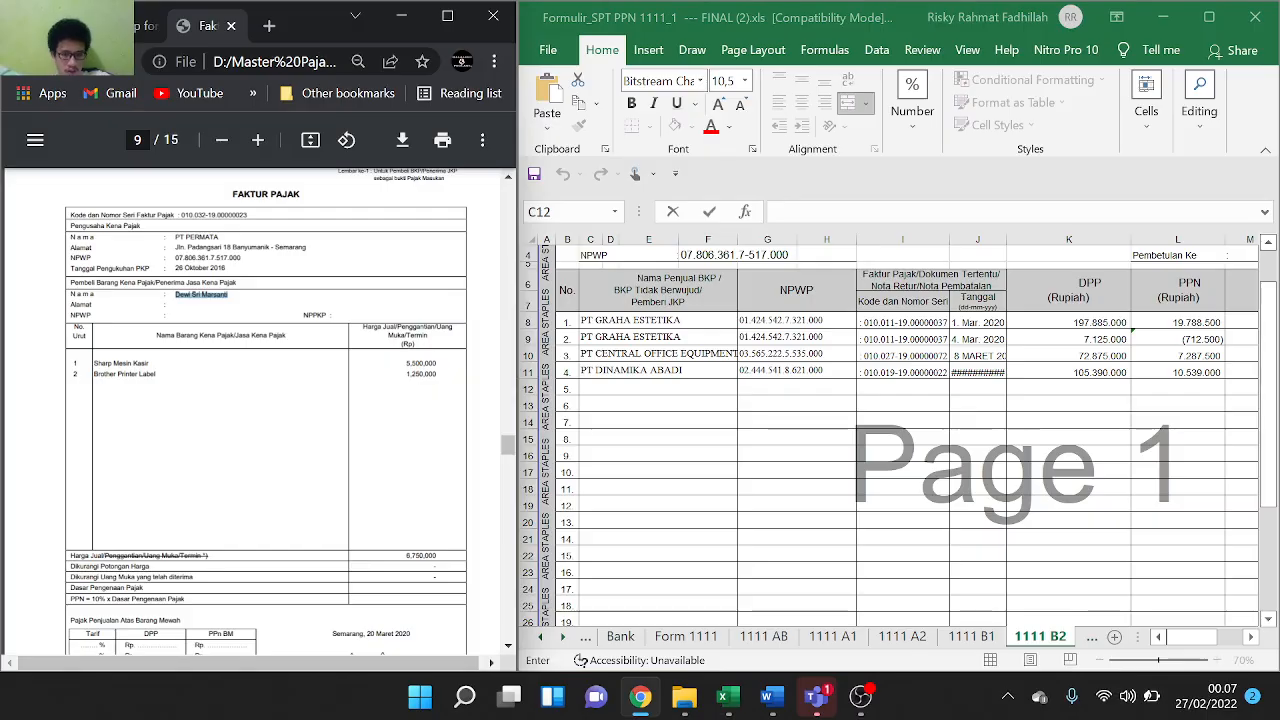
pyautogui.hotkey('ctrl', 'c')
pyautogui.hotkey('alt', 'Tab')
pyautogui.hotkey('ctrl', 'v')
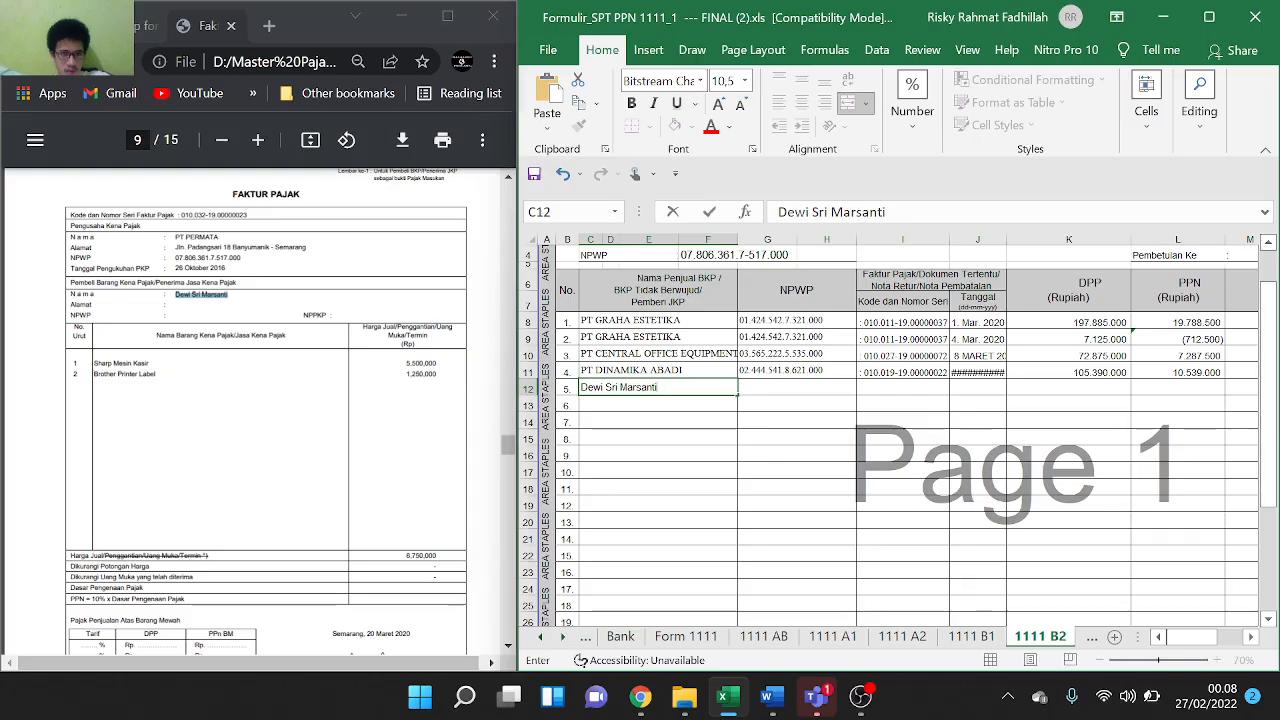
# Paste the invoice serial number into I12, reselect the C12 name, and return to 1111 A2
pyautogui.moveTo(248, 215); pyautogui.dragTo(188, 215)
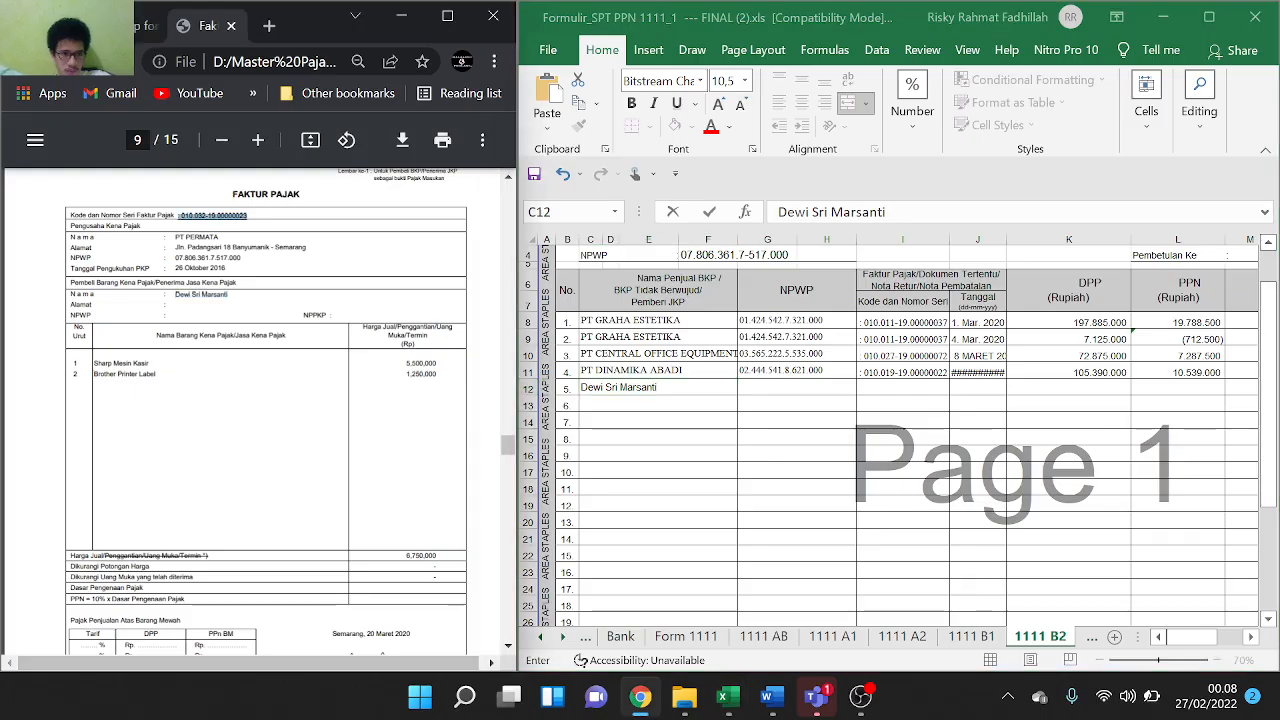
pyautogui.click(895, 381)
pyautogui.doubleClick(895, 381)
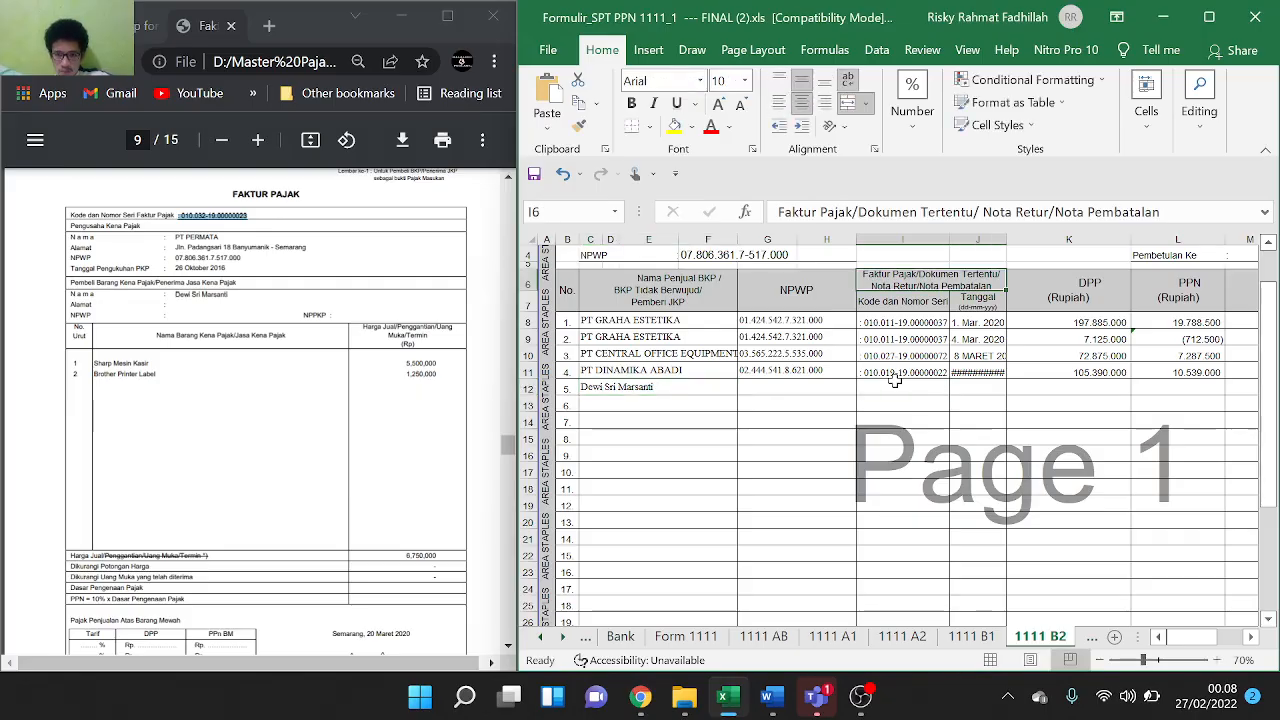
pyautogui.doubleClick(895, 384)
pyautogui.hotkey('ctrl', 'v')
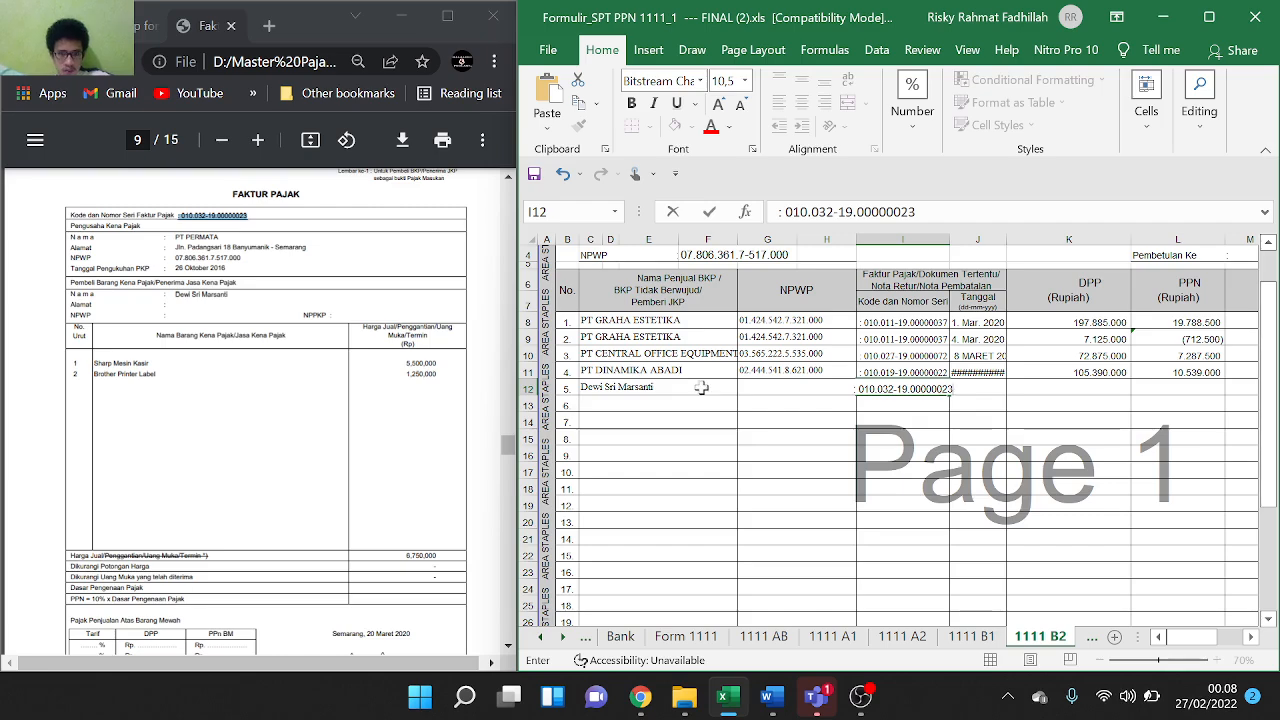
pyautogui.click(656, 389)
pyautogui.doubleClick(656, 389)
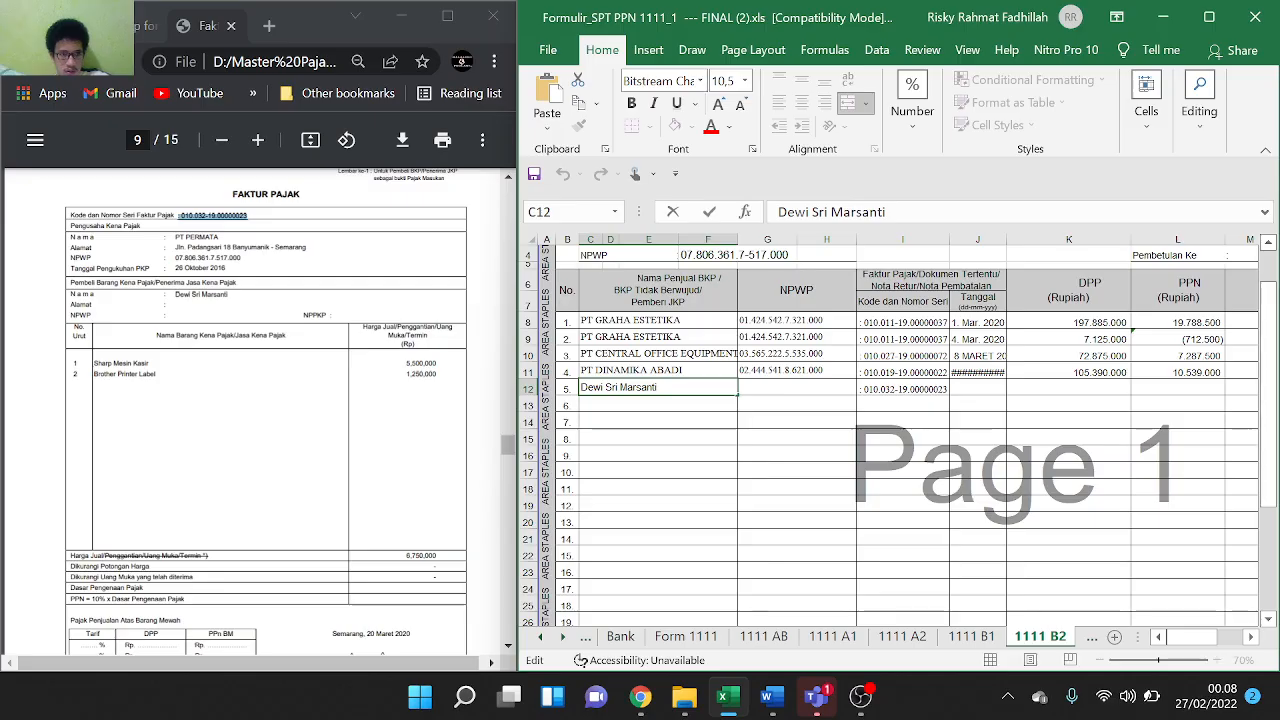
pyautogui.hotkey('ctrl', 'a')
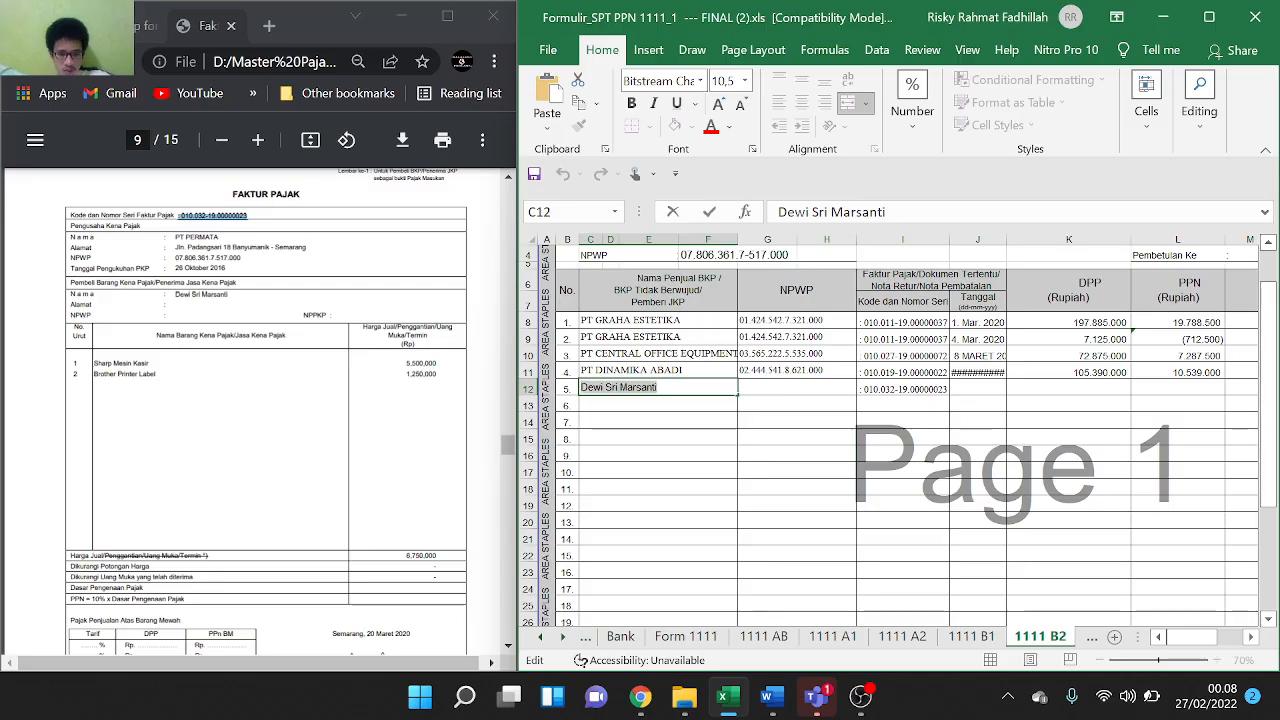
pyautogui.click(903, 636)
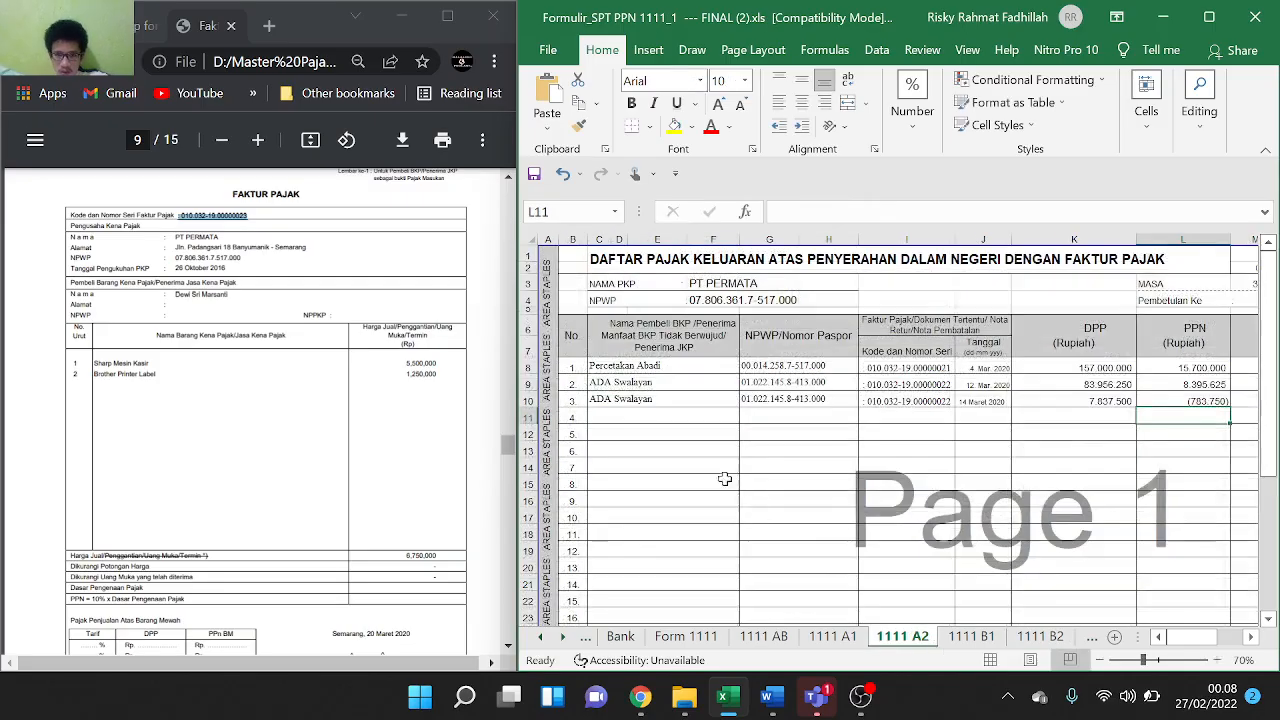
# Paste the buyer's name into C11 for entry 4 on 1111 A2
pyautogui.click(634, 413)
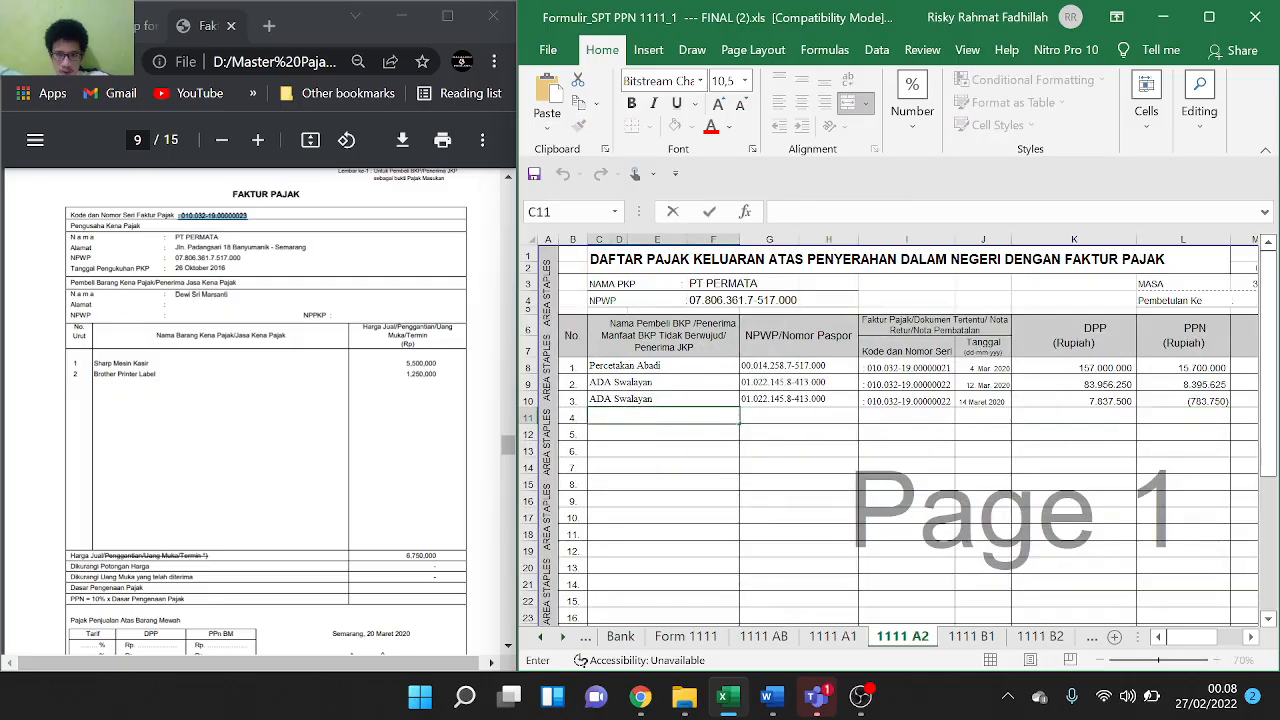
pyautogui.hotkey('ctrl', 'v')
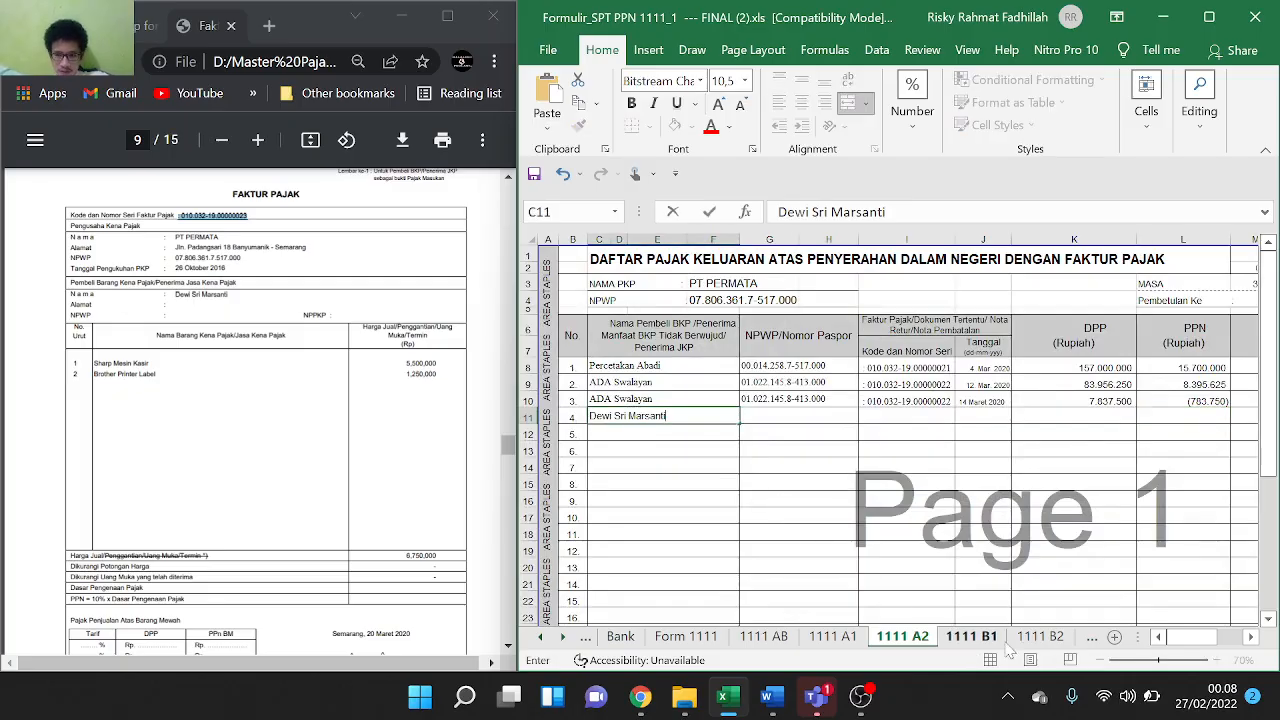
pyautogui.click(1040, 636)
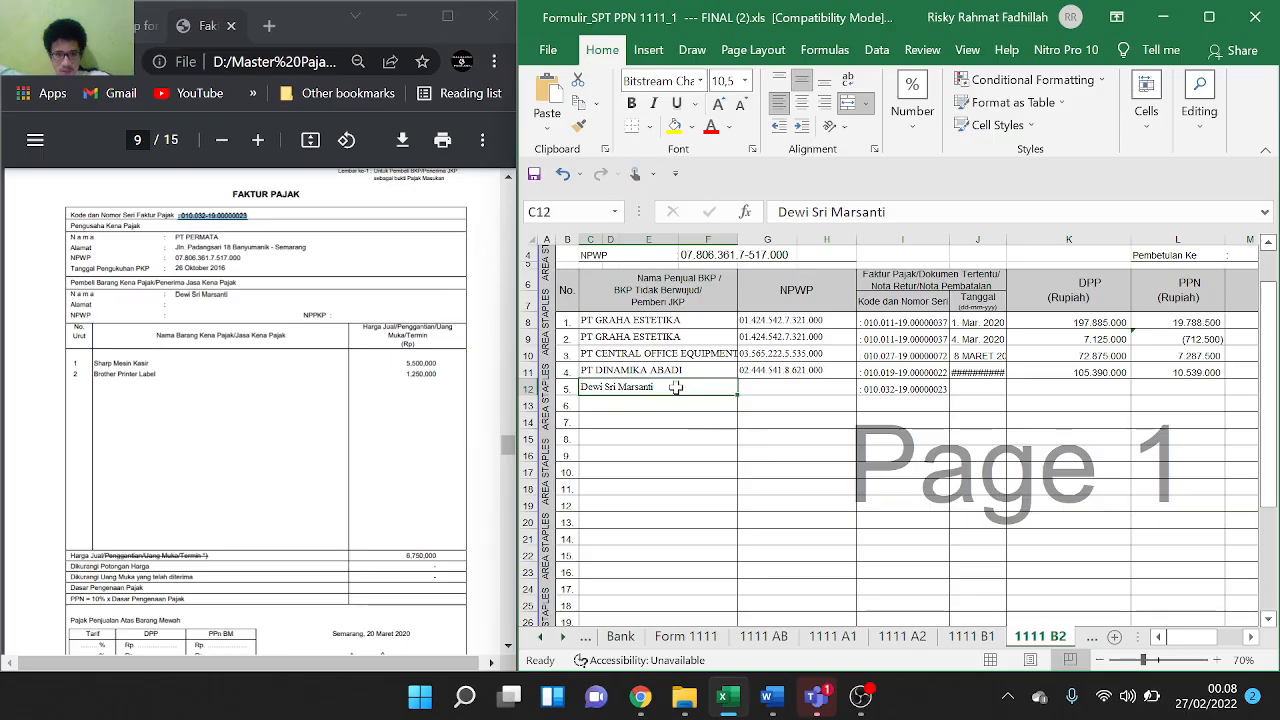
# Clear the mistaken buyer name and serial number from C12 and I12 on 1111 B2
pyautogui.doubleClick(681, 385)
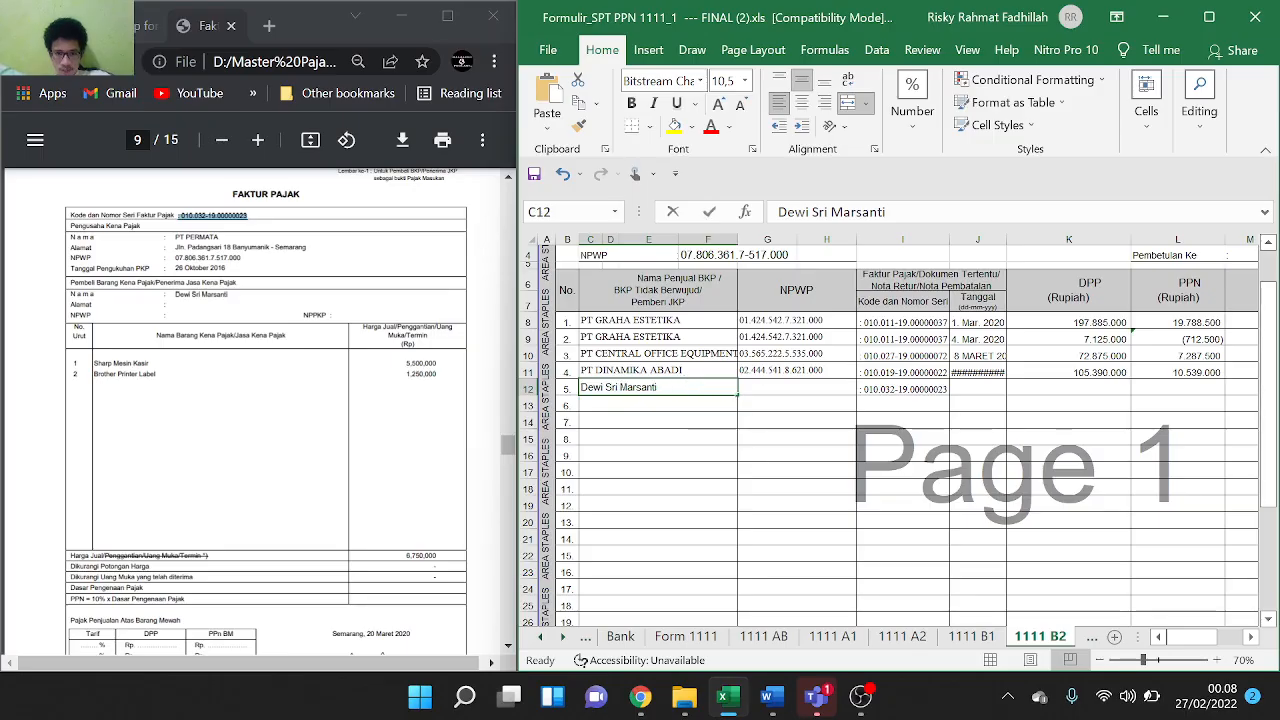
pyautogui.hotkey('ctrl', 'a')
pyautogui.press('BackSpace')
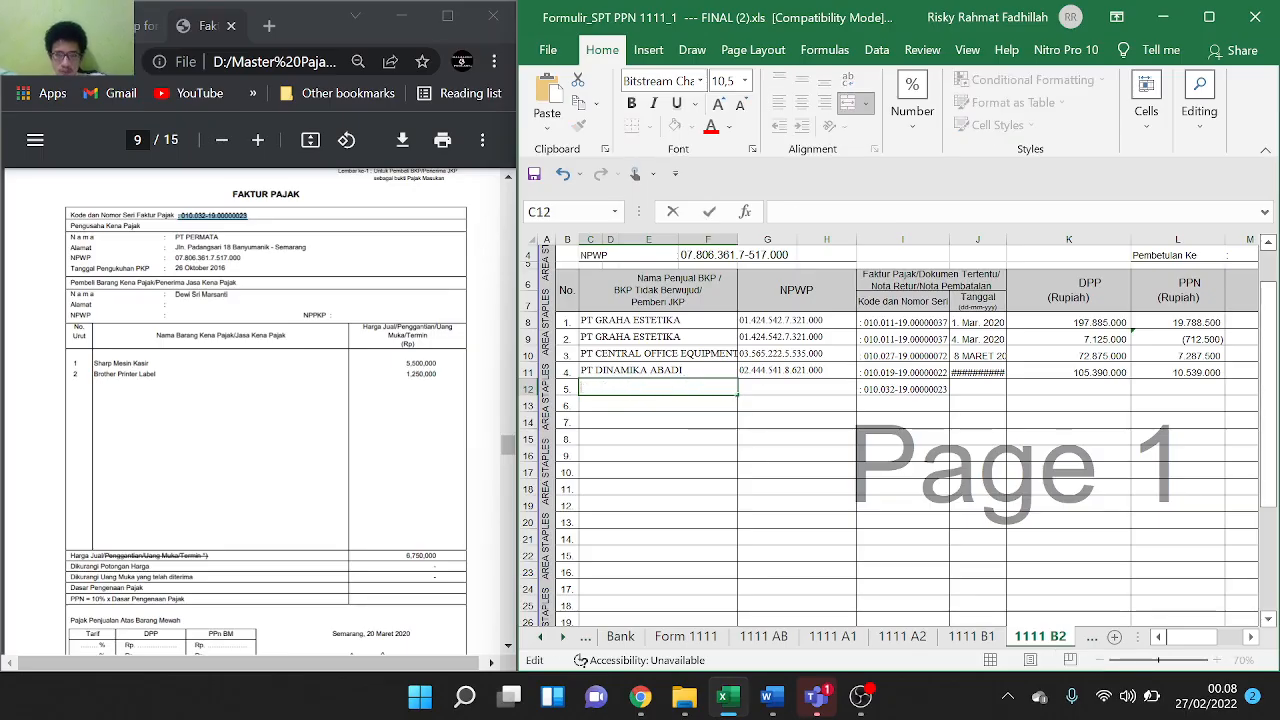
pyautogui.click(893, 390)
pyautogui.doubleClick(893, 390)
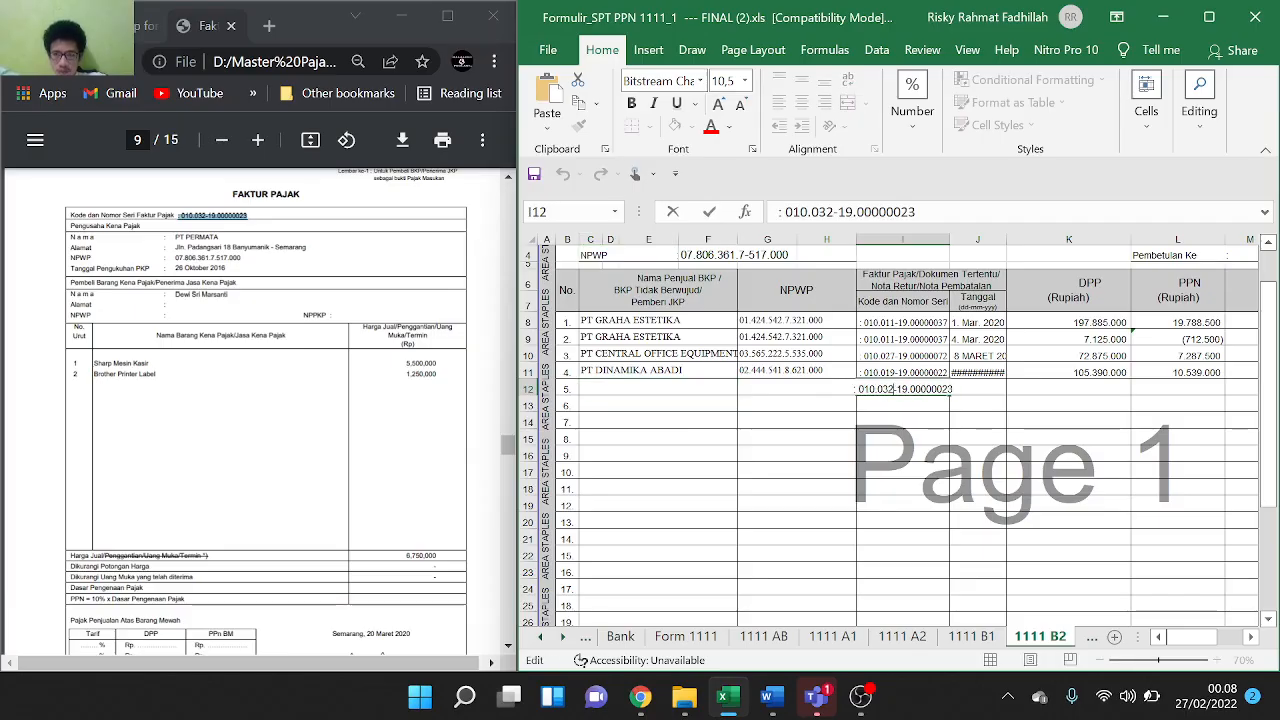
pyautogui.hotkey('ctrl', 'a')
pyautogui.hotkey('ctrl', 'c')
pyautogui.press('BackSpace')
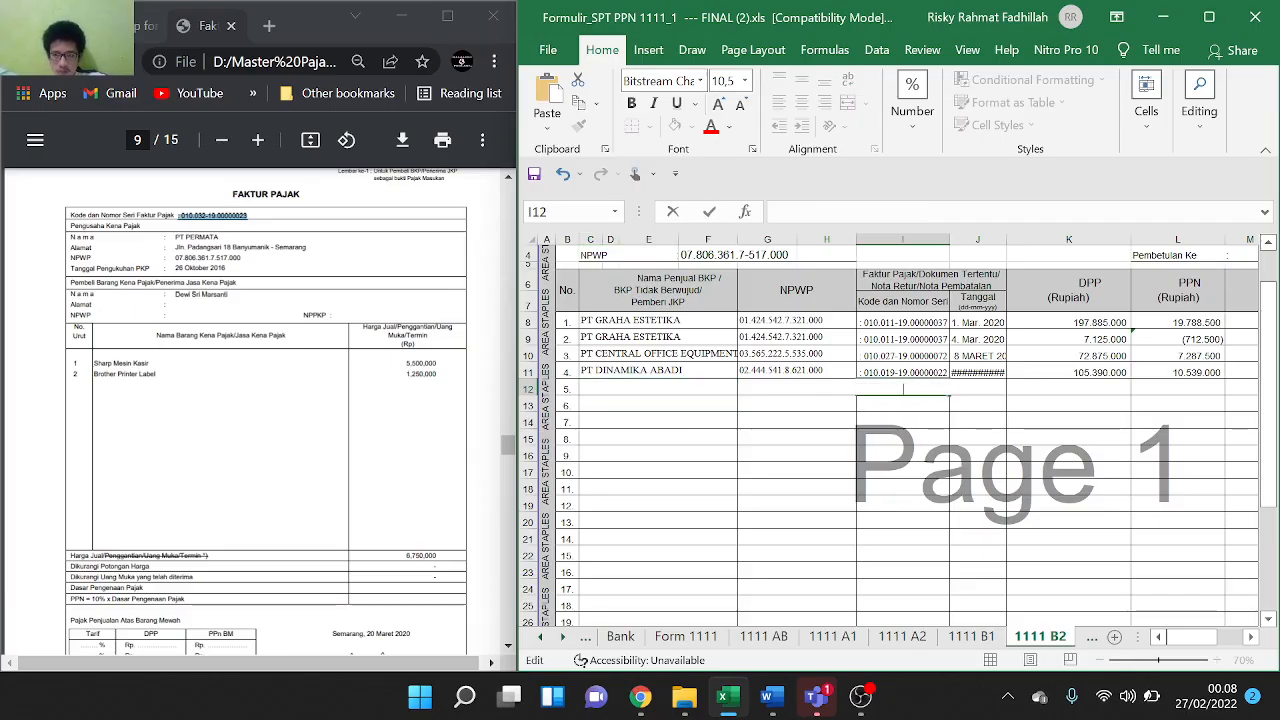
pyautogui.scroll(4, 226, 361)
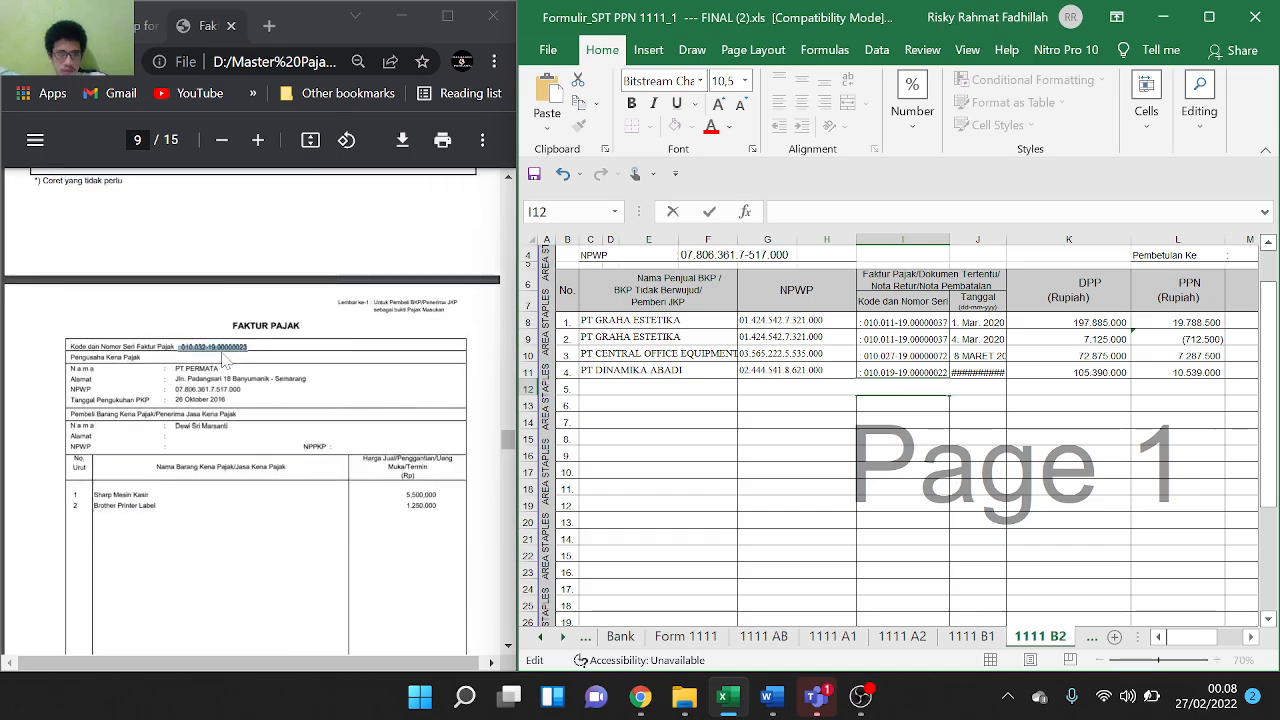
pyautogui.scroll(-4, 226, 361)
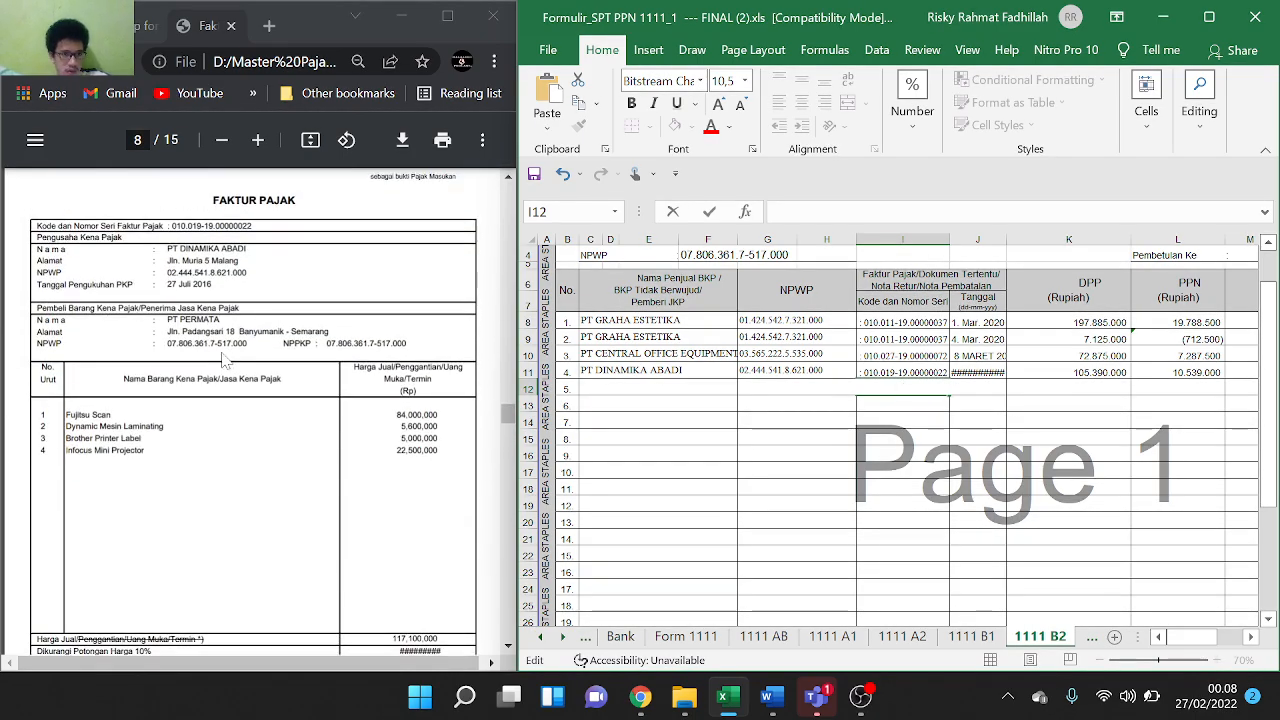
pyautogui.scroll(-8, 226, 361)
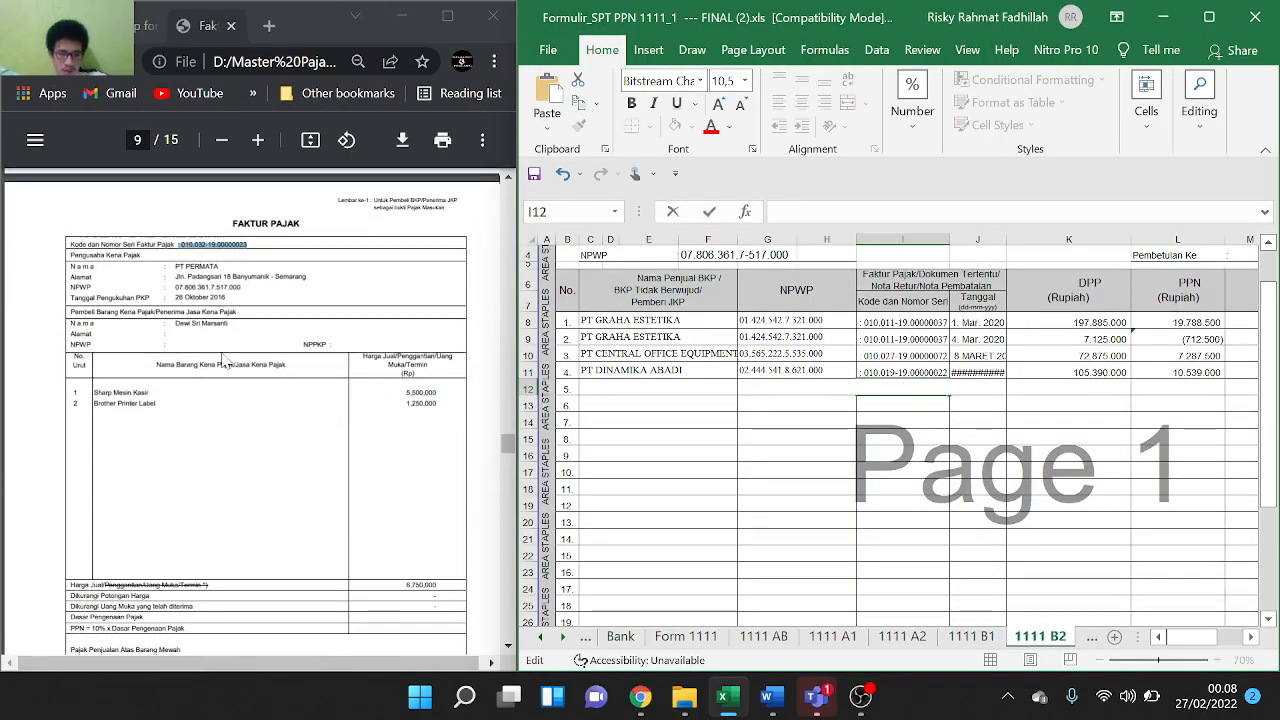
# Back on 1111 A2, clear the wrongly entered name from I11
pyautogui.click(918, 636)
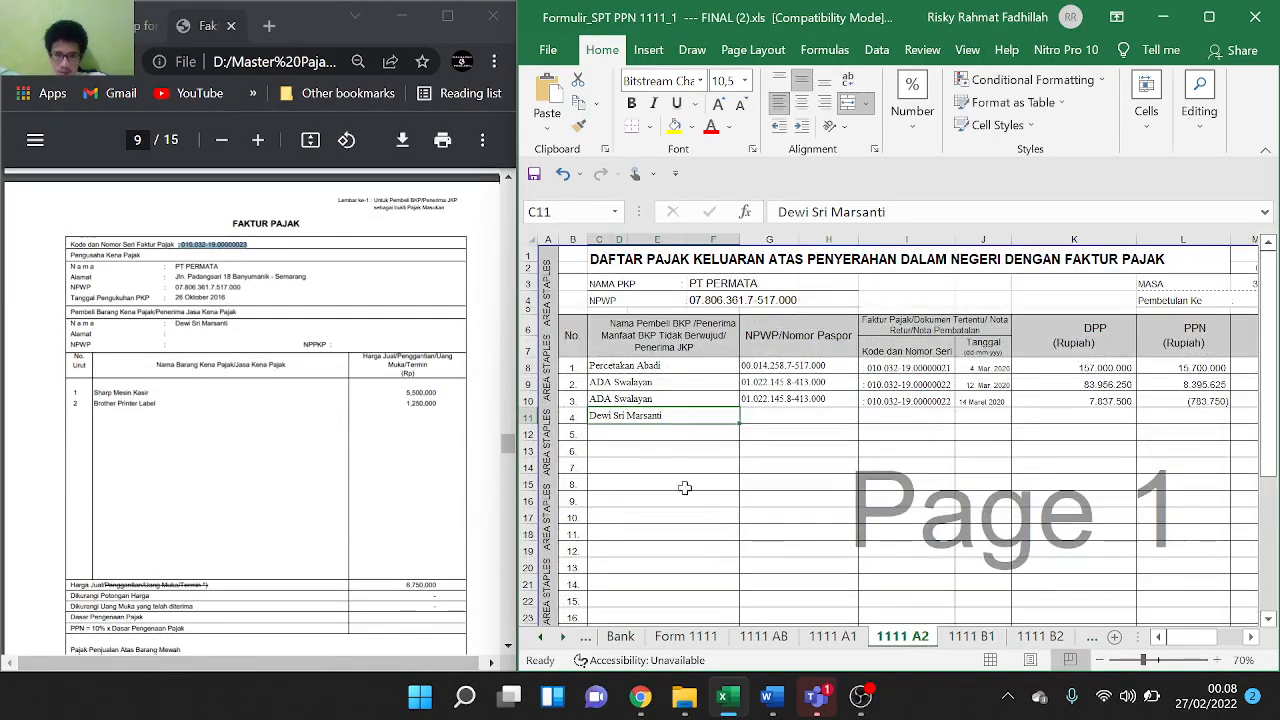
pyautogui.click(762, 415)
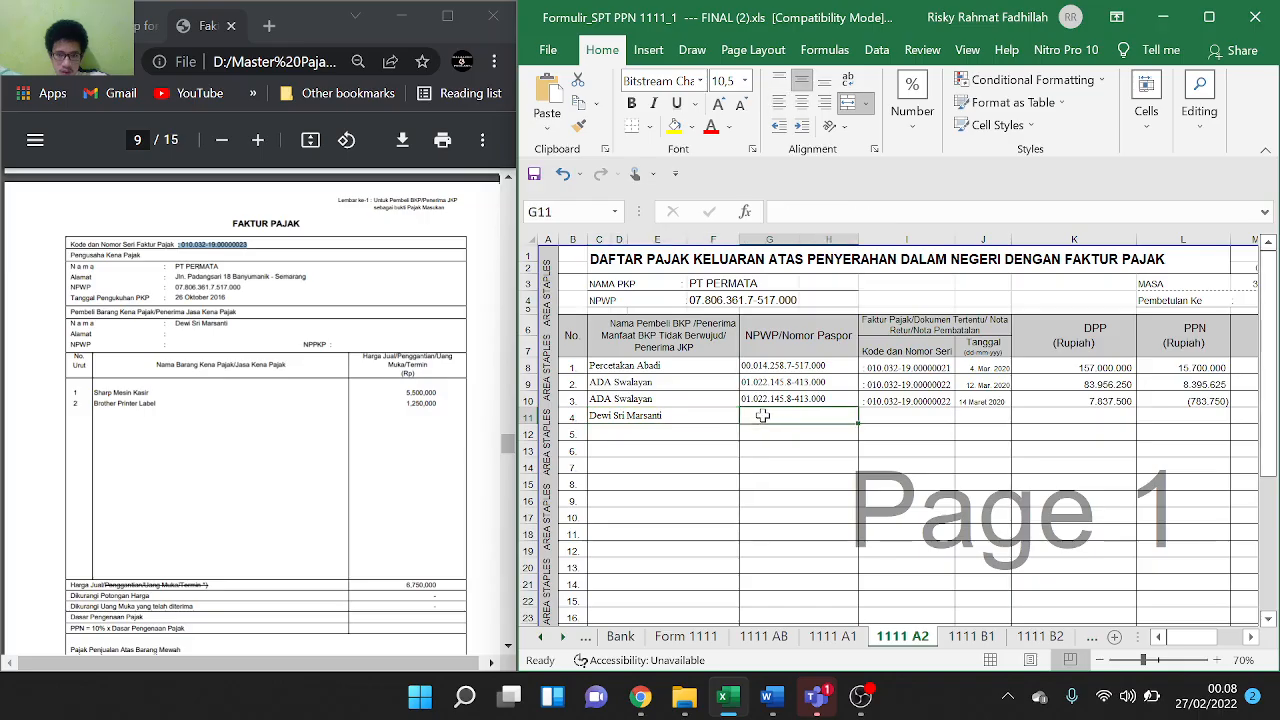
pyautogui.click(884, 416)
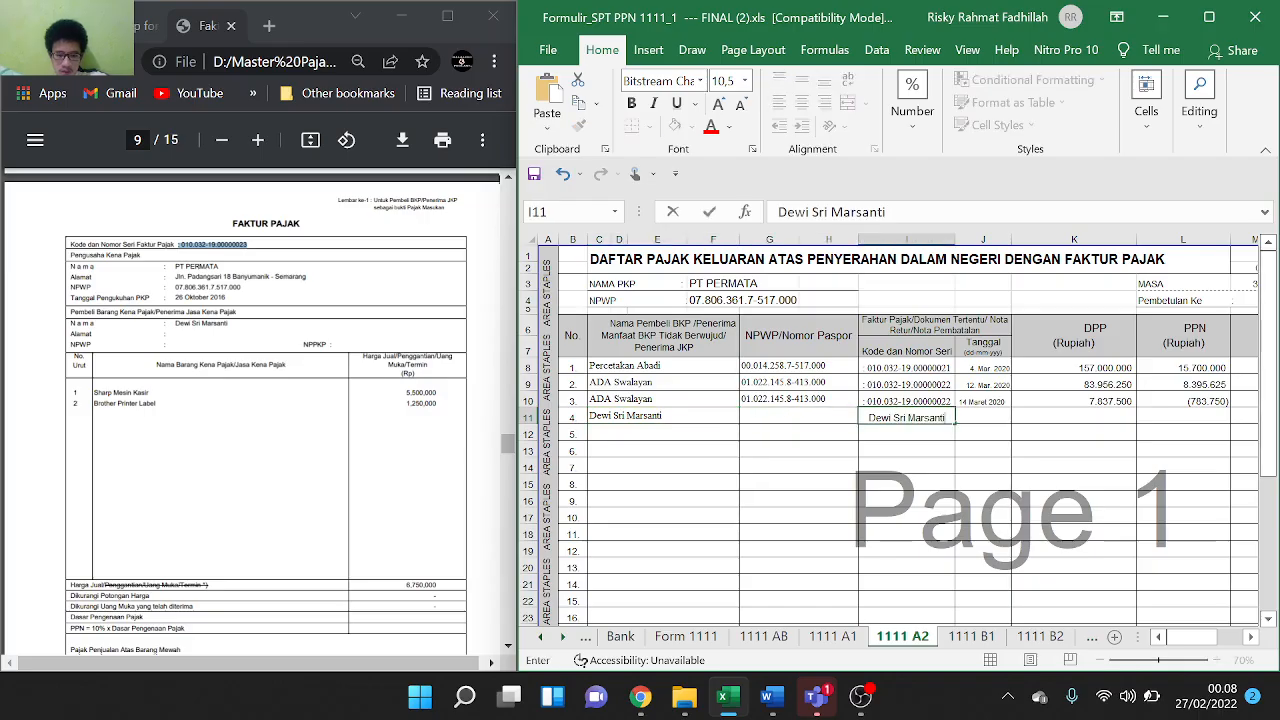
pyautogui.hotkey('ctrl', 'a')
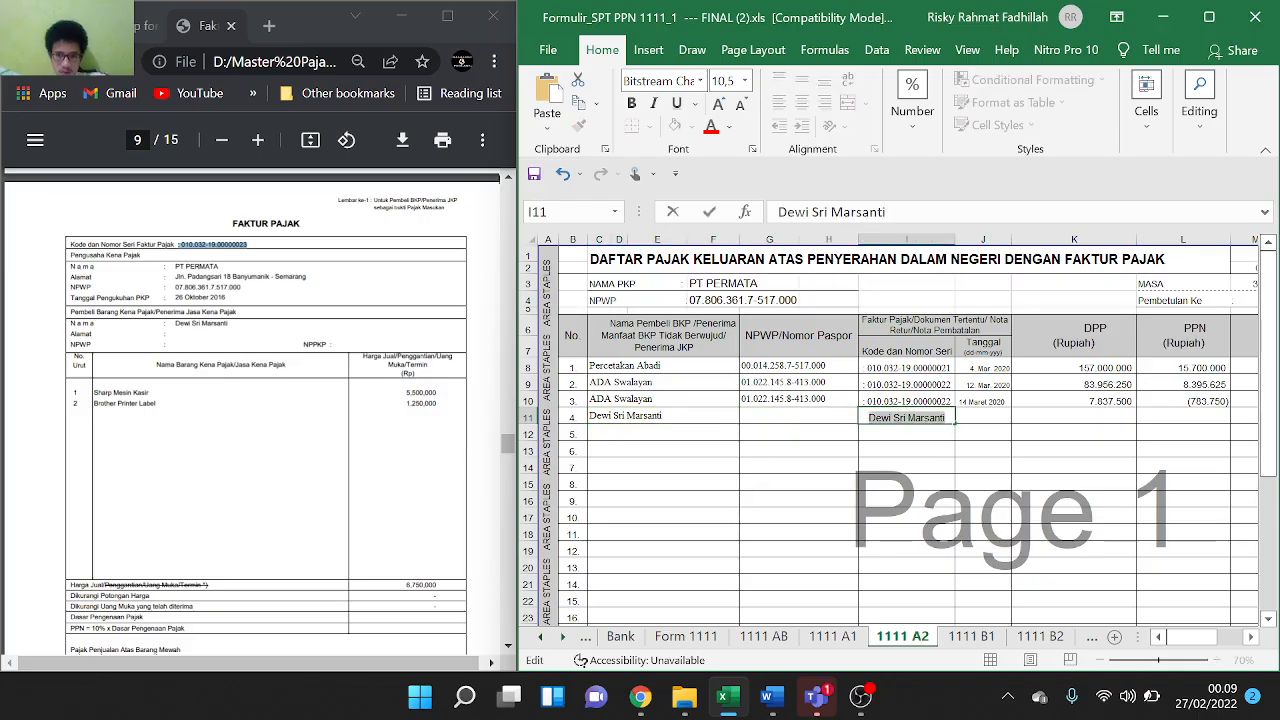
pyautogui.press('BackSpace')
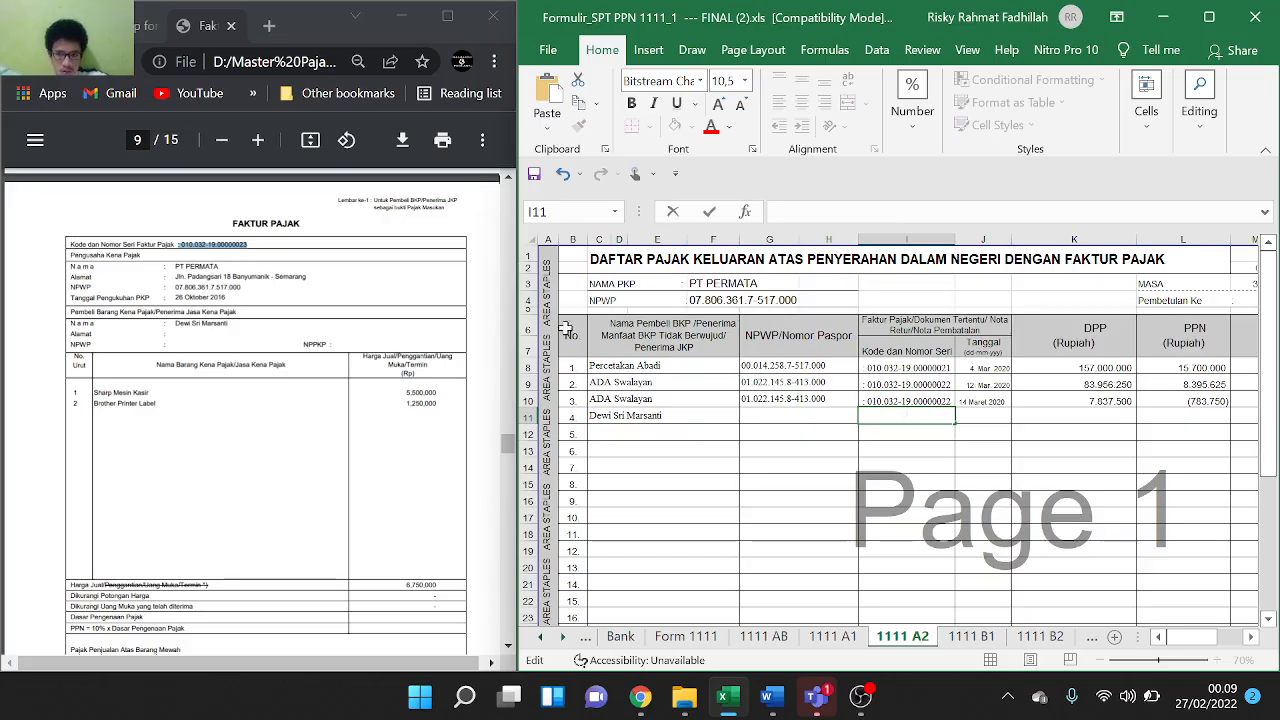
# Paste invoice code 010.032-19.00000023 from the Faktur Pajak into I11
pyautogui.click(258, 252)
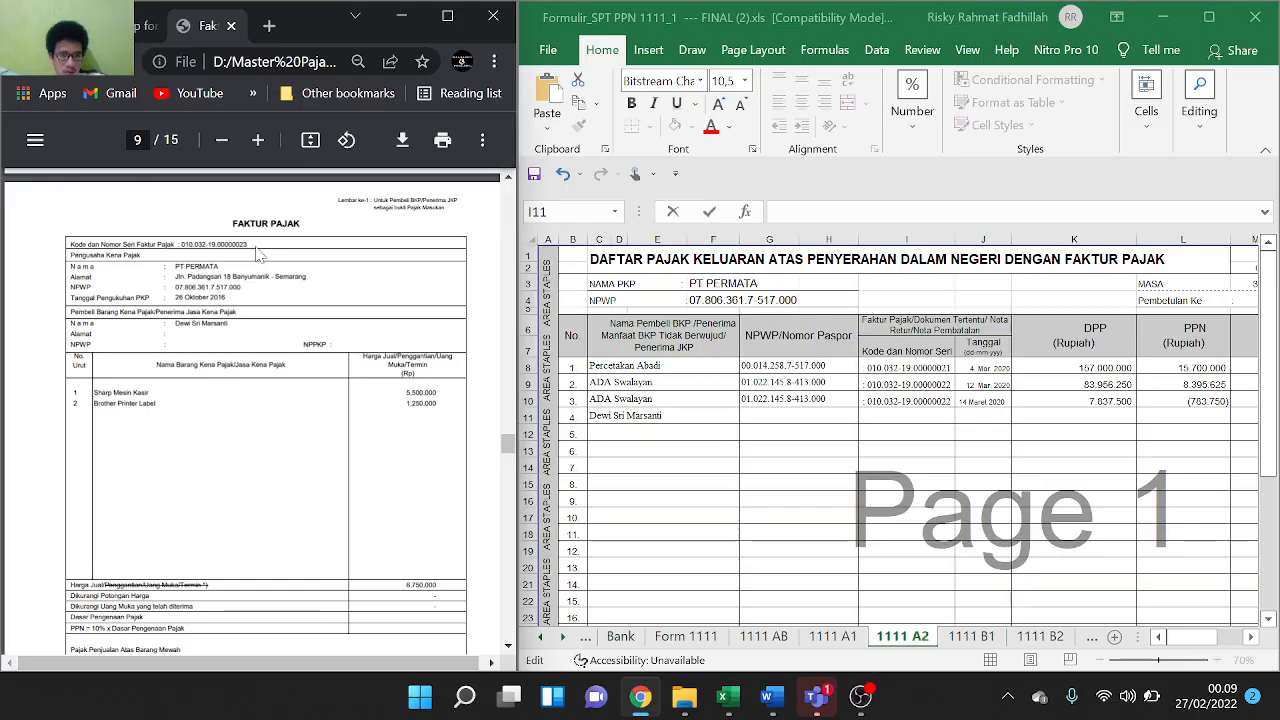
pyautogui.moveTo(178, 245); pyautogui.dragTo(216, 245)
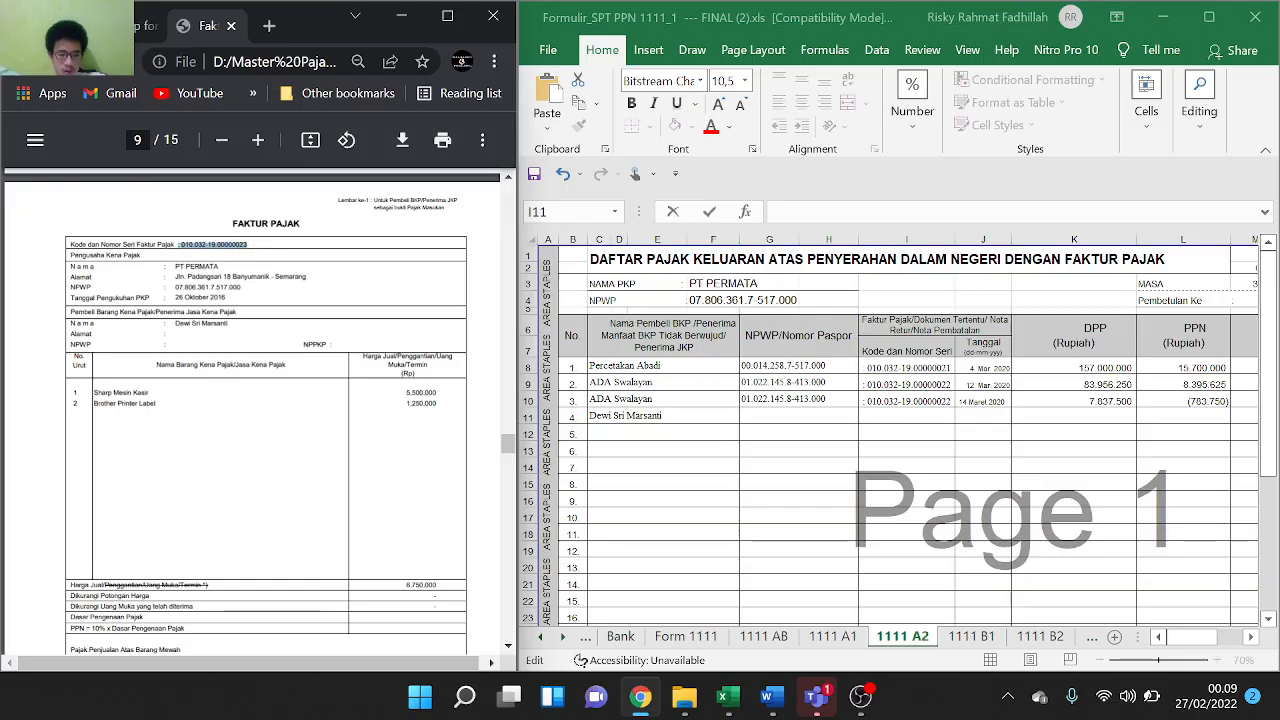
pyautogui.click(907, 417)
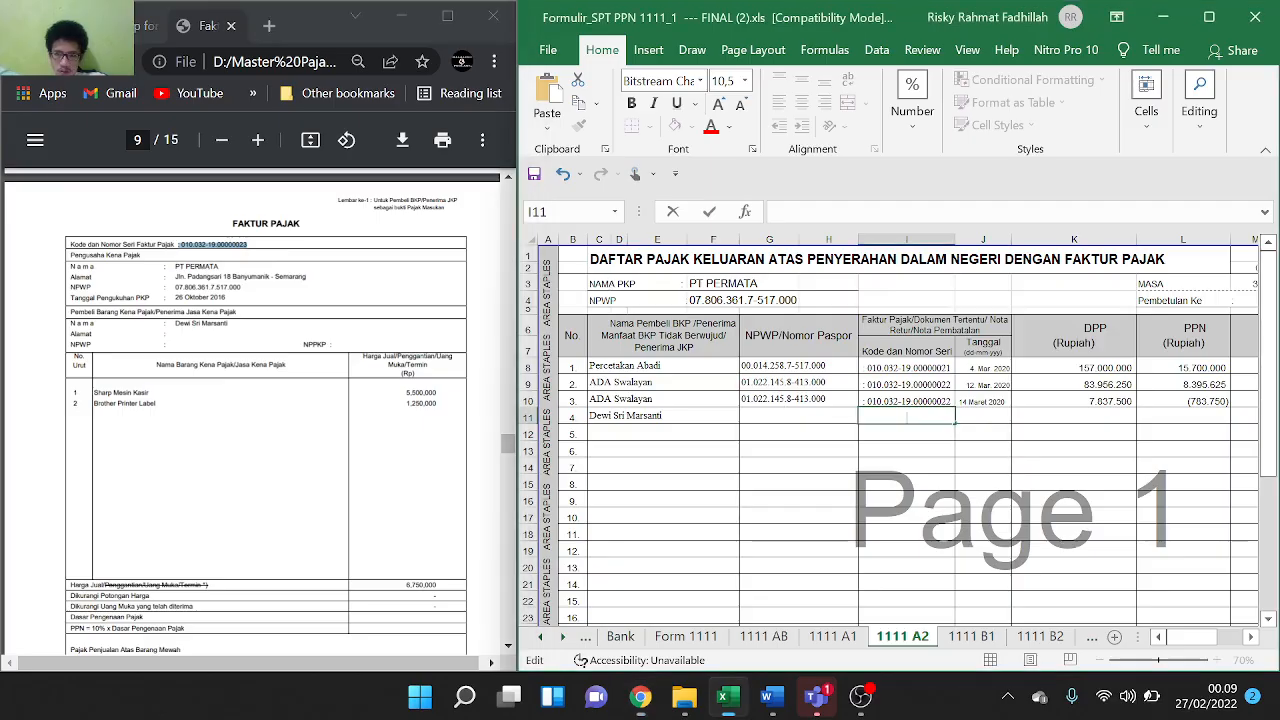
pyautogui.hotkey('ctrl', 'v')
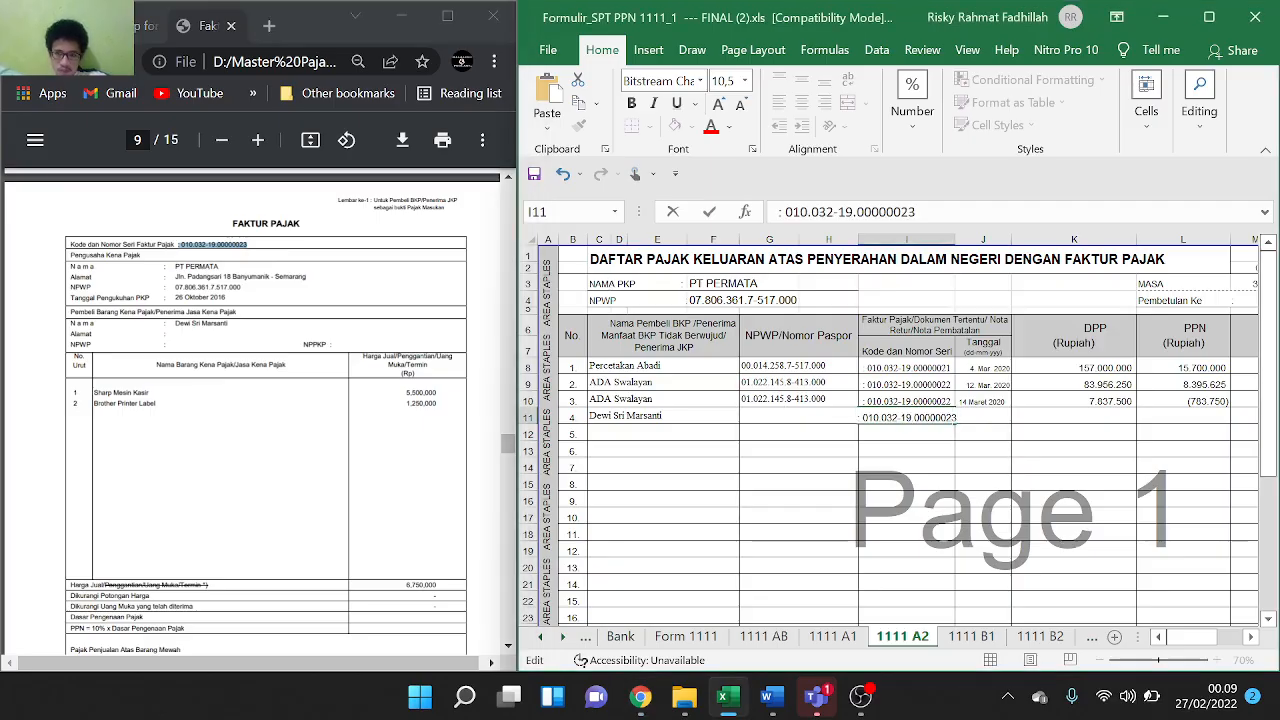
pyautogui.scroll(-3, 434, 549)
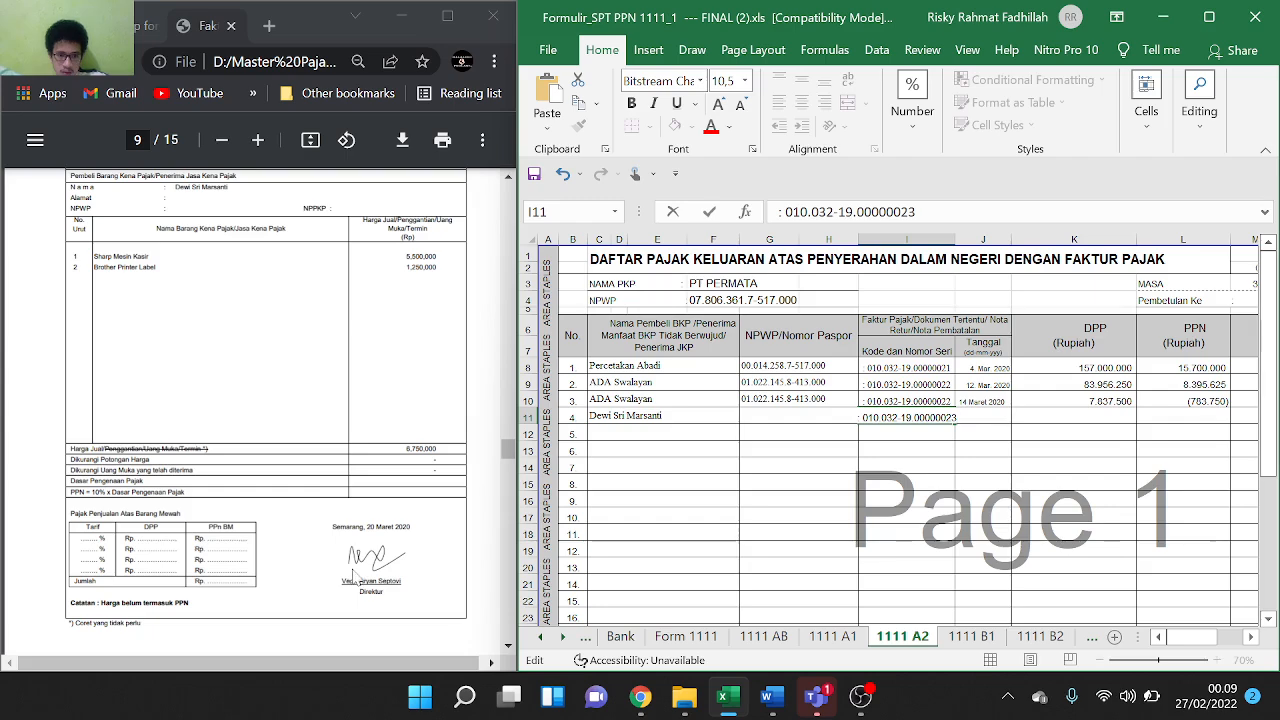
pyautogui.moveTo(342, 581); pyautogui.dragTo(401, 581)
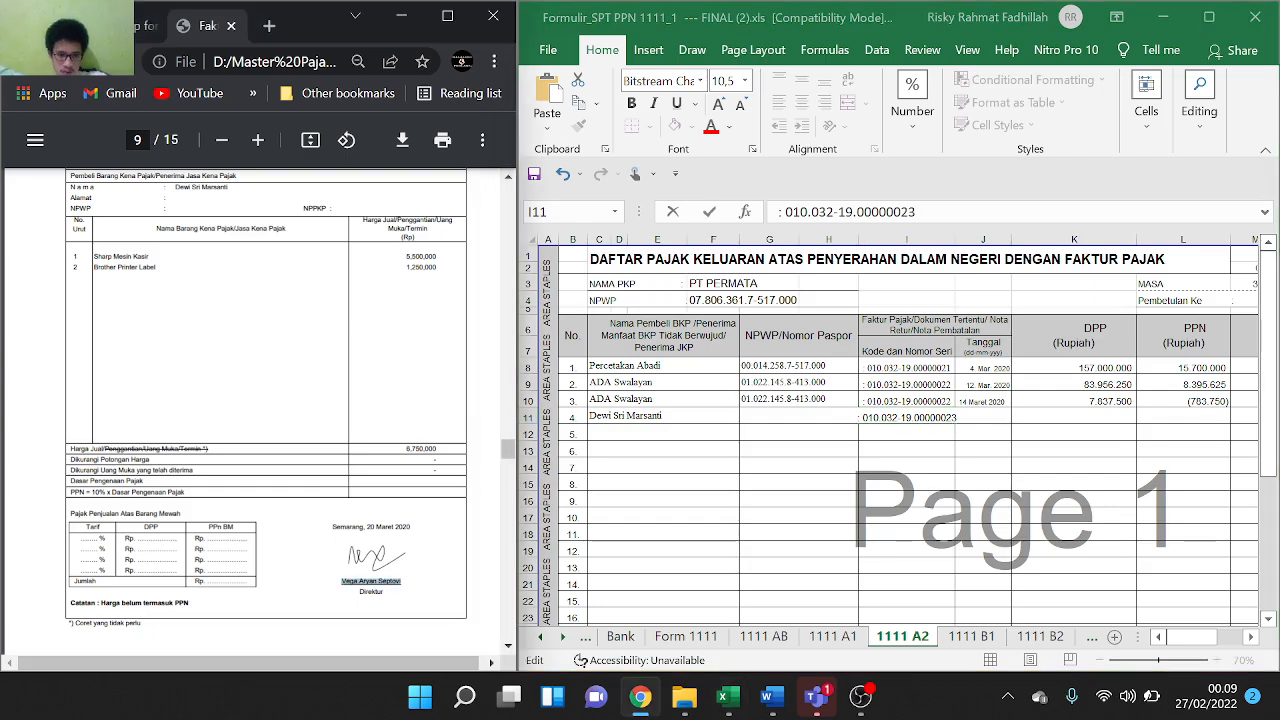
pyautogui.moveTo(364, 527); pyautogui.dragTo(409, 527)
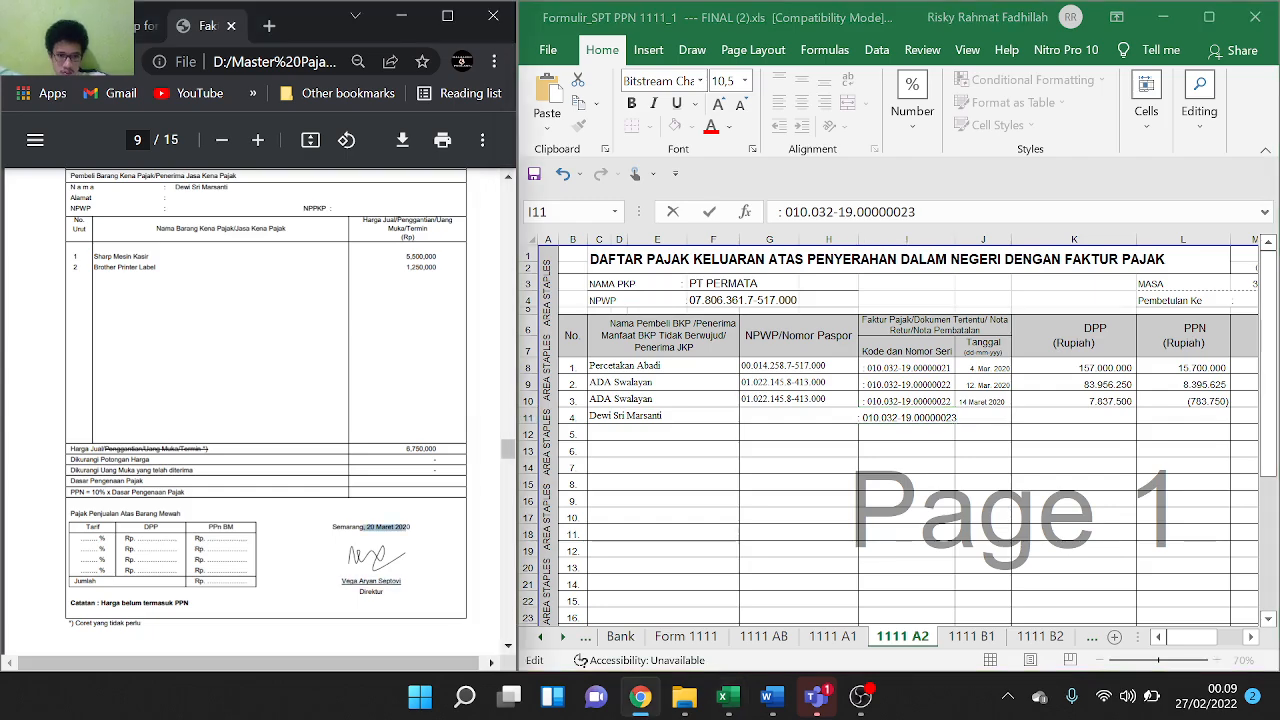
pyautogui.click(409, 528)
pyautogui.moveTo(366, 527); pyautogui.dragTo(409, 527)
pyautogui.hotkey('ctrl', 'c')
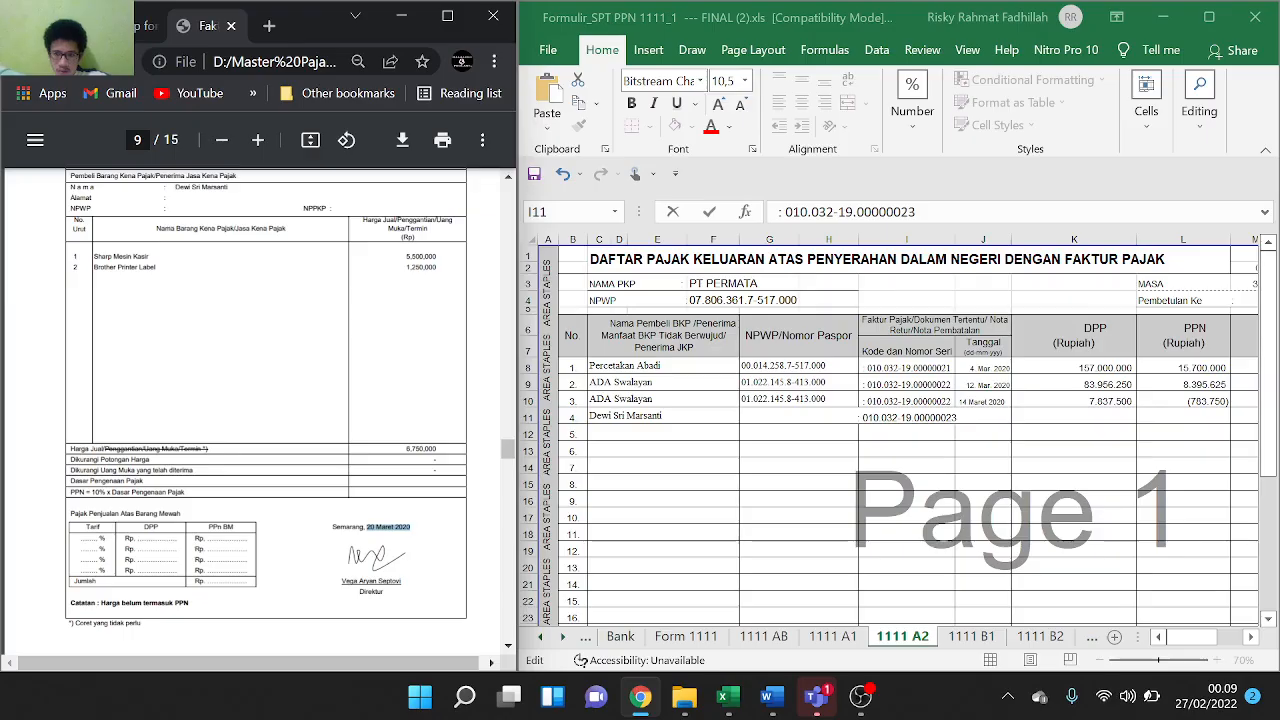
pyautogui.doubleClick(944, 418)
pyautogui.click(954, 418)
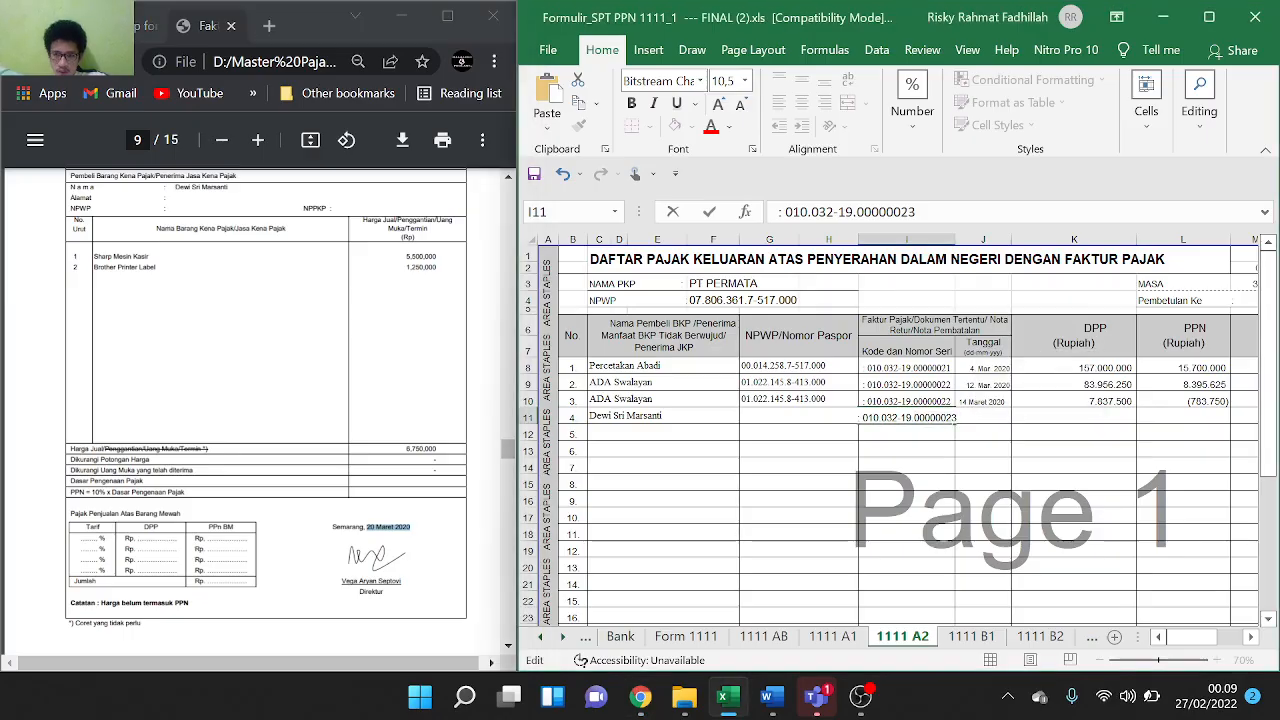
pyautogui.click(1083, 443)
# Paste the invoice date into J11 and enter DPP 6.750.000 in K11
pyautogui.click(990, 418)
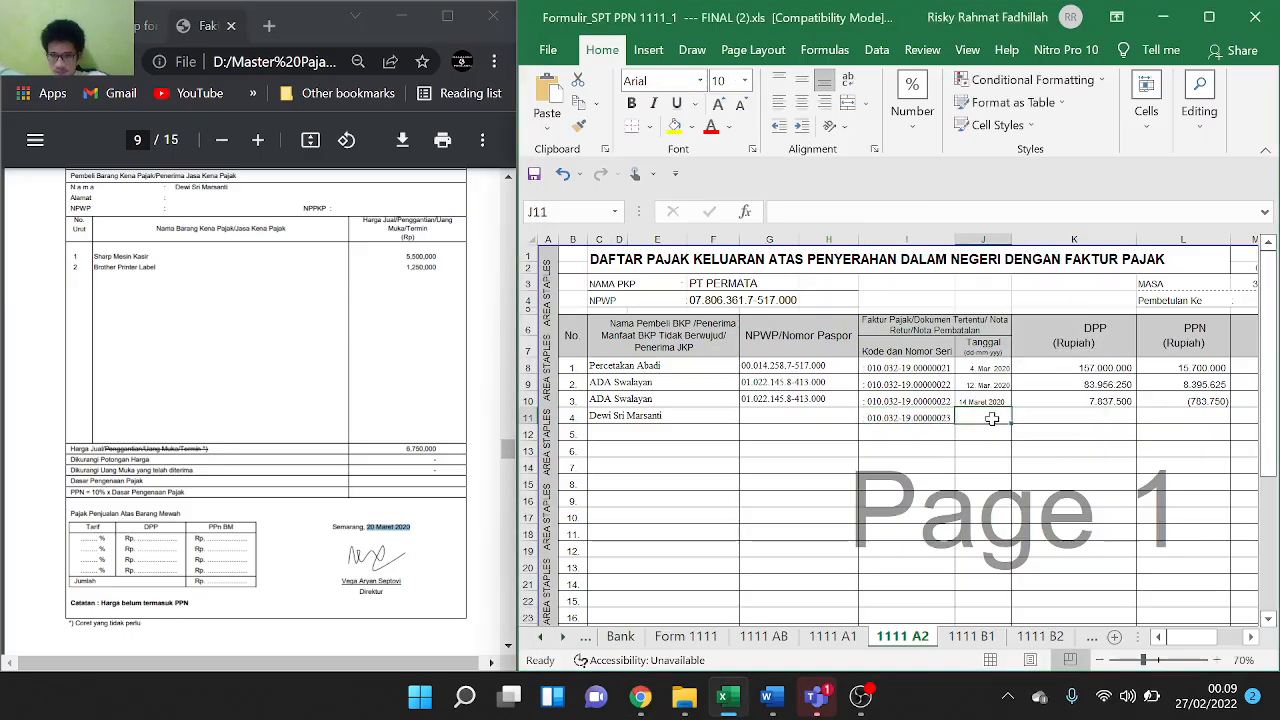
pyautogui.hotkey('ctrl', 'v')
pyautogui.click(1070, 443)
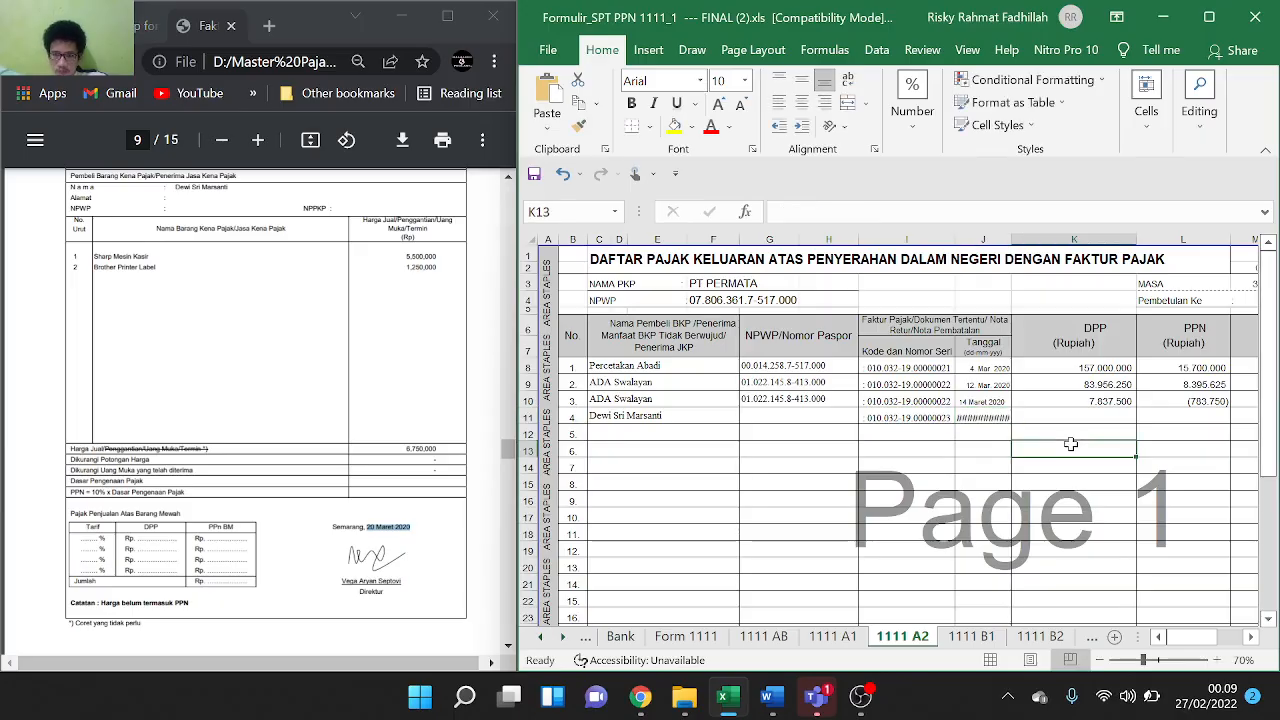
pyautogui.scroll(2, 372, 338)
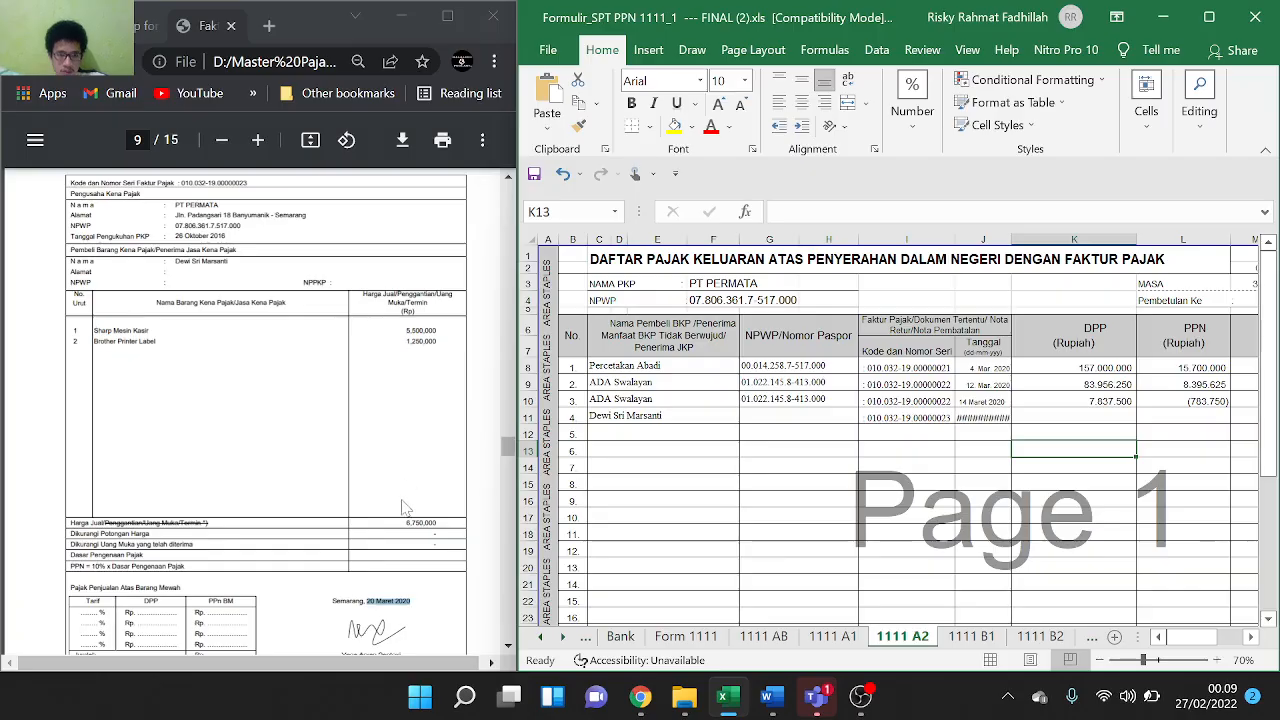
pyautogui.moveTo(409, 523); pyautogui.dragTo(446, 526)
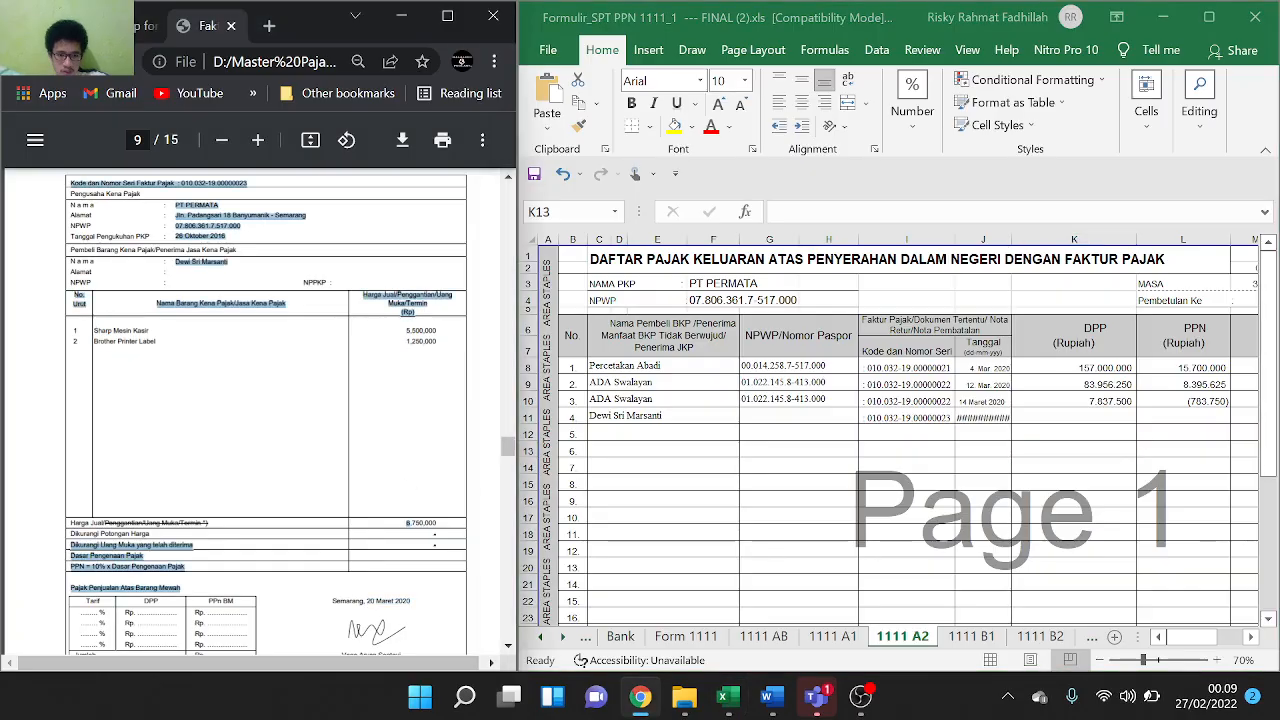
pyautogui.doubleClick(1126, 416)
pyautogui.click(1119, 413)
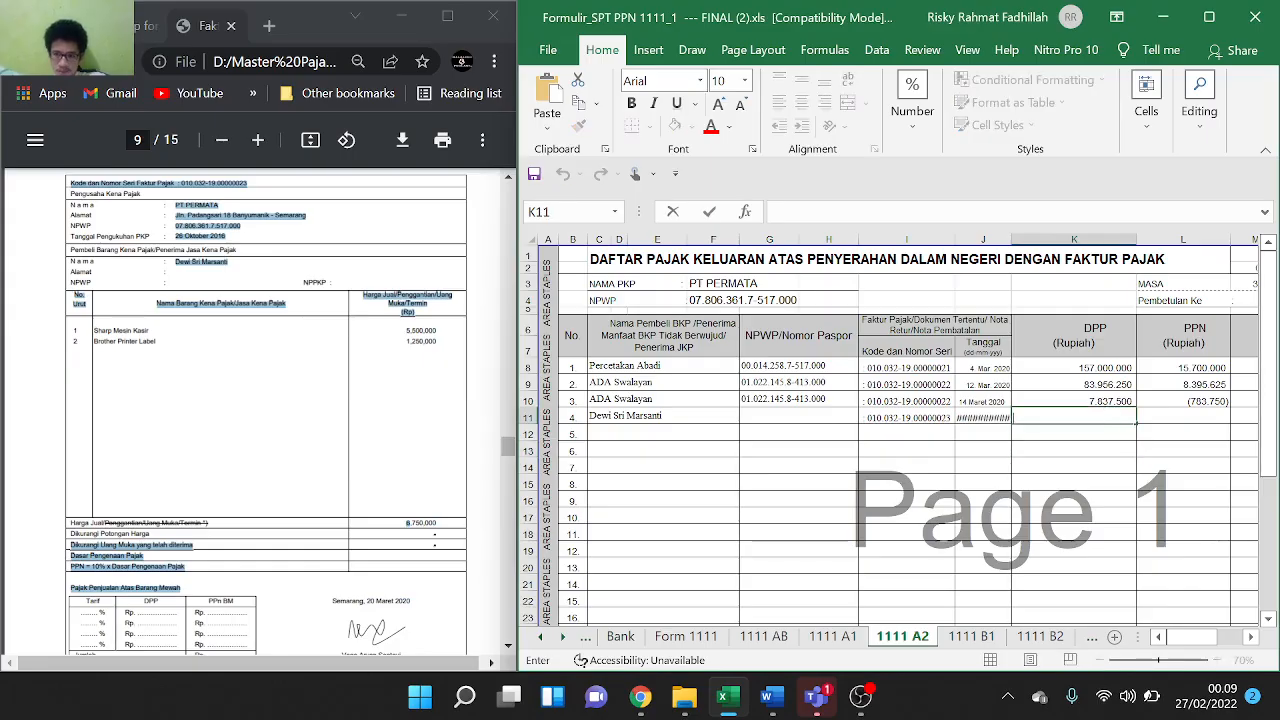
pyautogui.write('6.7')
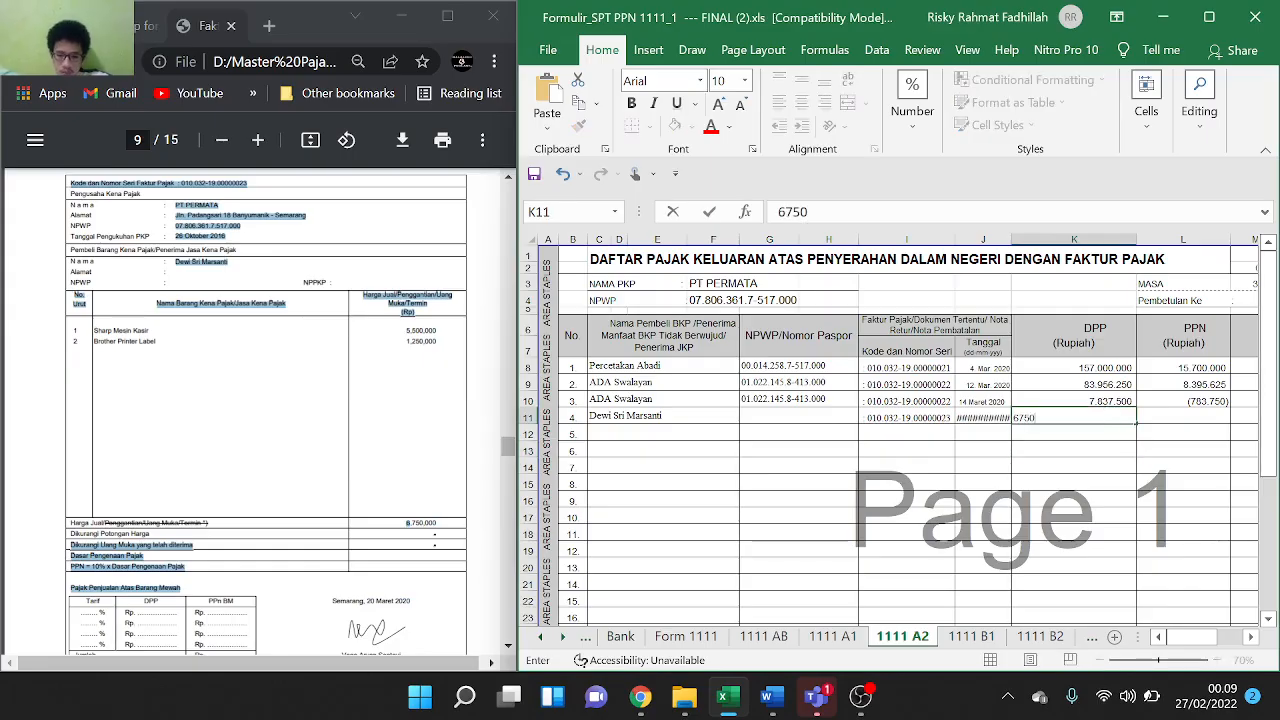
pyautogui.write('50.000')
pyautogui.click(1165, 432)
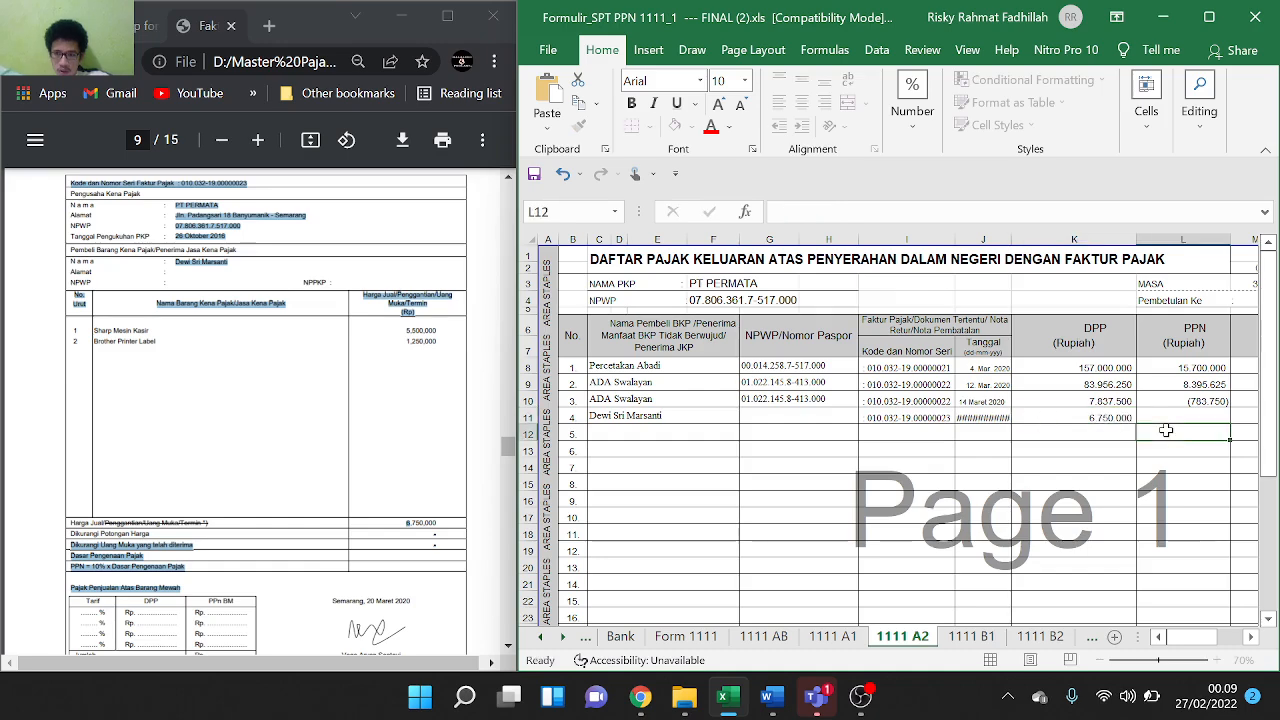
# Enter =K11*10% in L11 so the PPN shows 675.000
pyautogui.click(1215, 416)
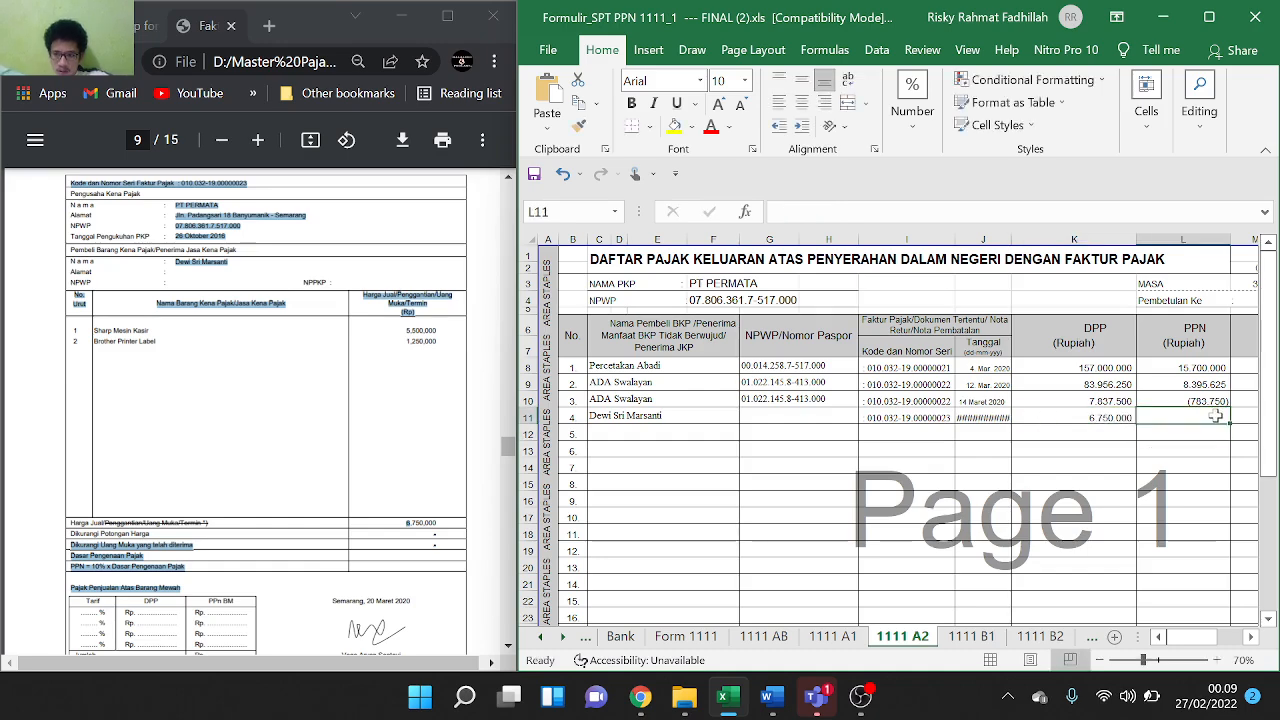
pyautogui.write('=')
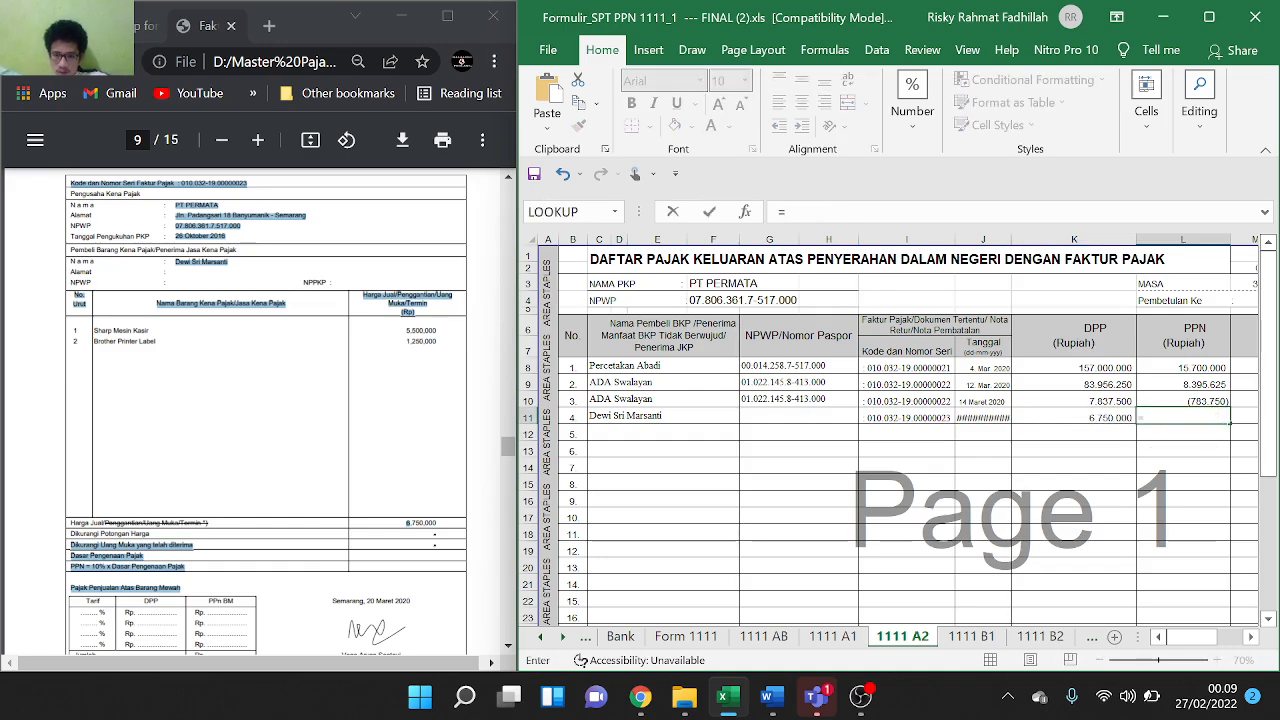
pyautogui.click(1112, 421)
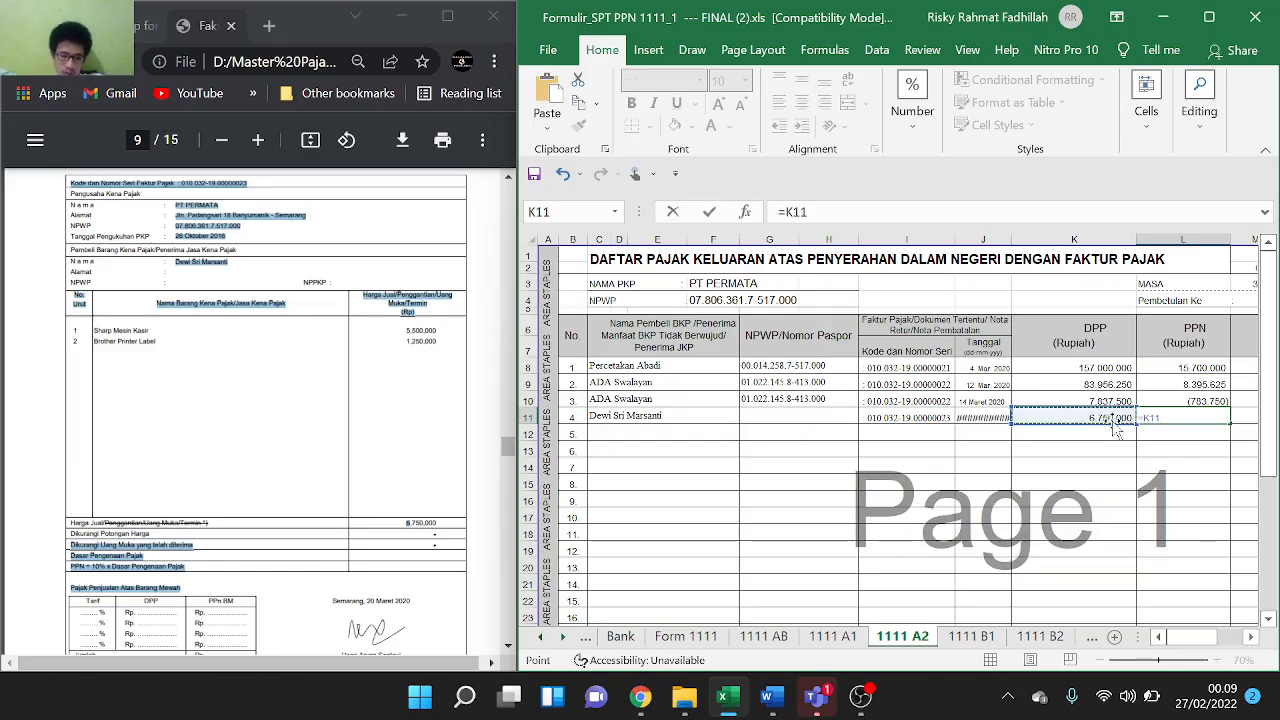
pyautogui.write('*')
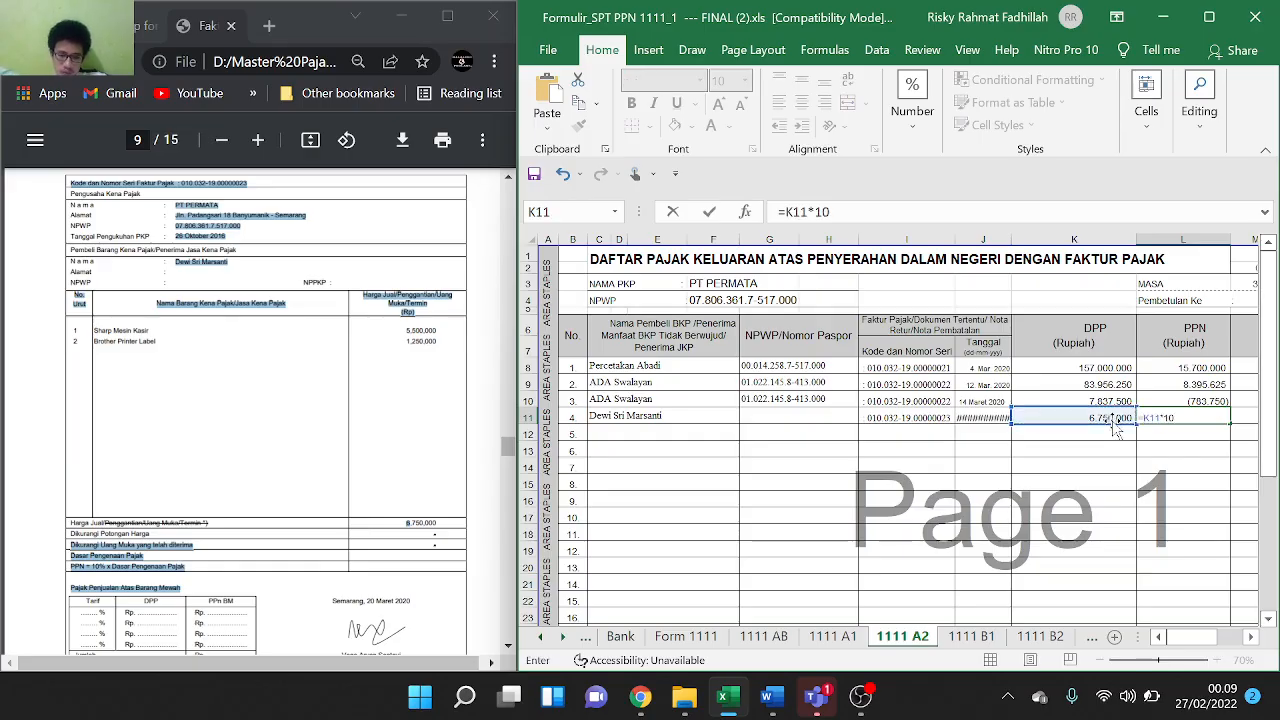
pyautogui.write('10%')
pyautogui.press('Return')
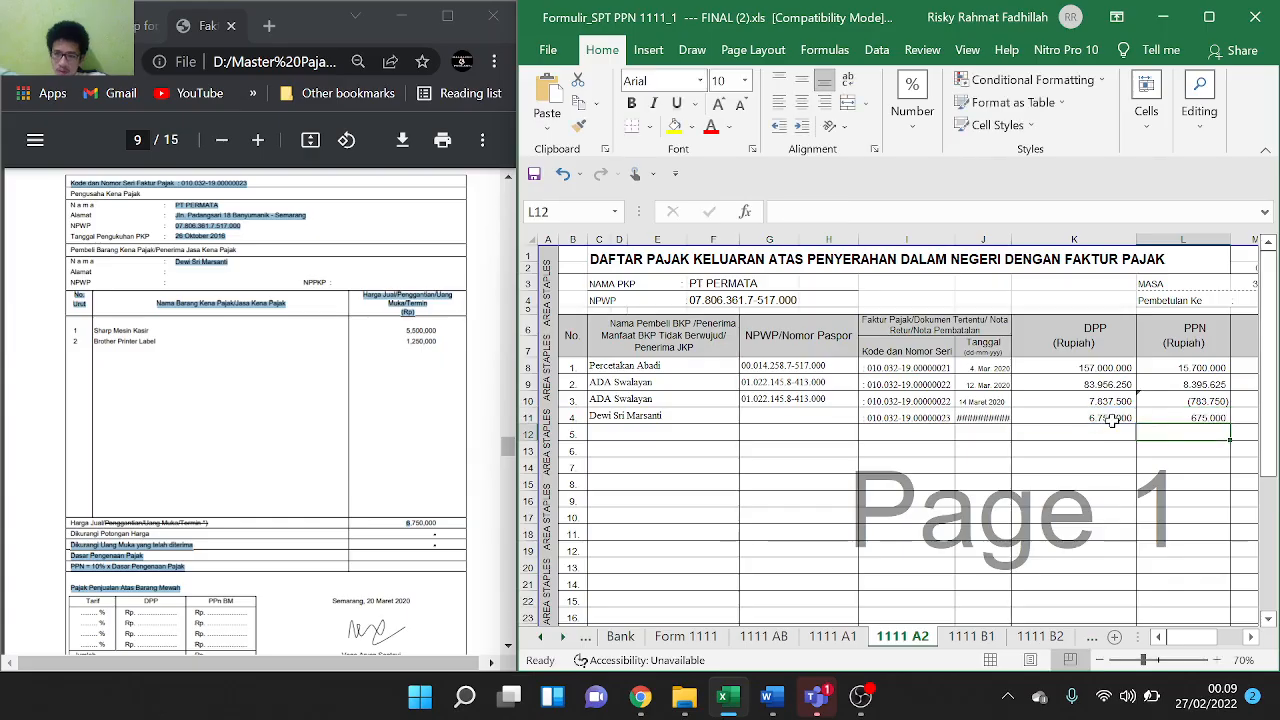
# On the 1111 B2 sheet, paste seller name PT GRAHA ESTETIKA into C12
pyautogui.scroll(-6, 247, 421)
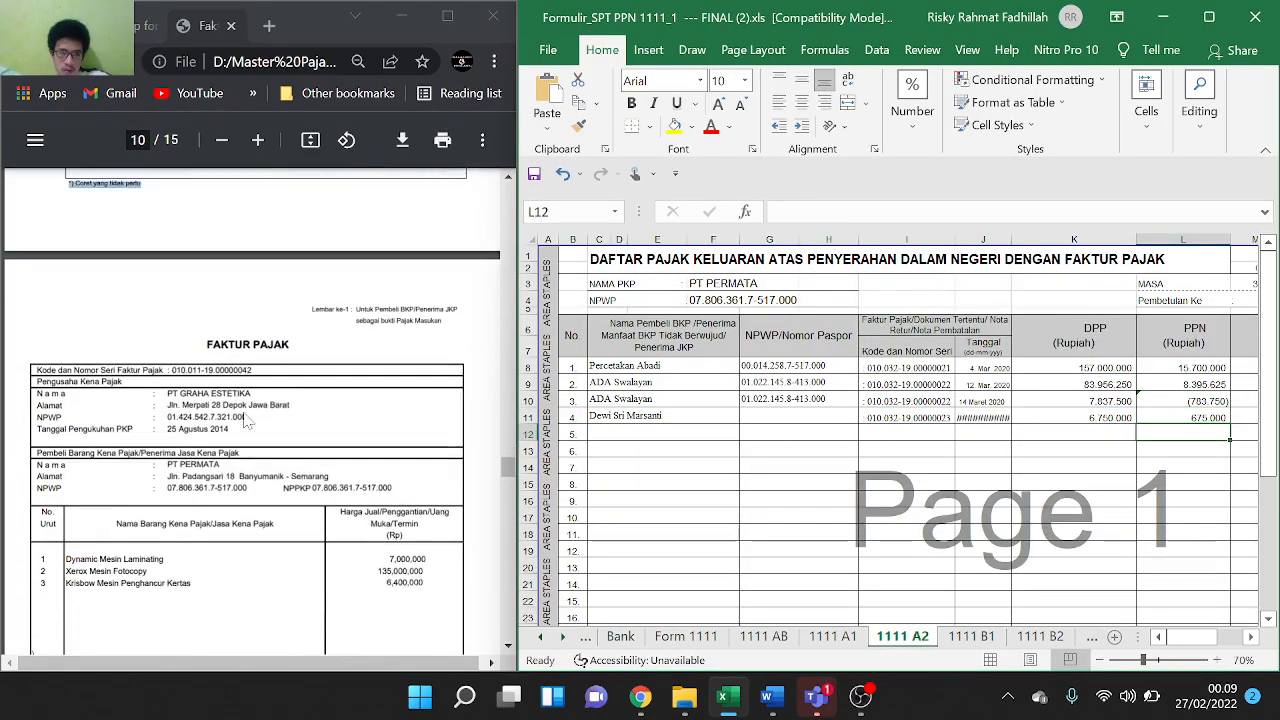
pyautogui.scroll(-1, 247, 421)
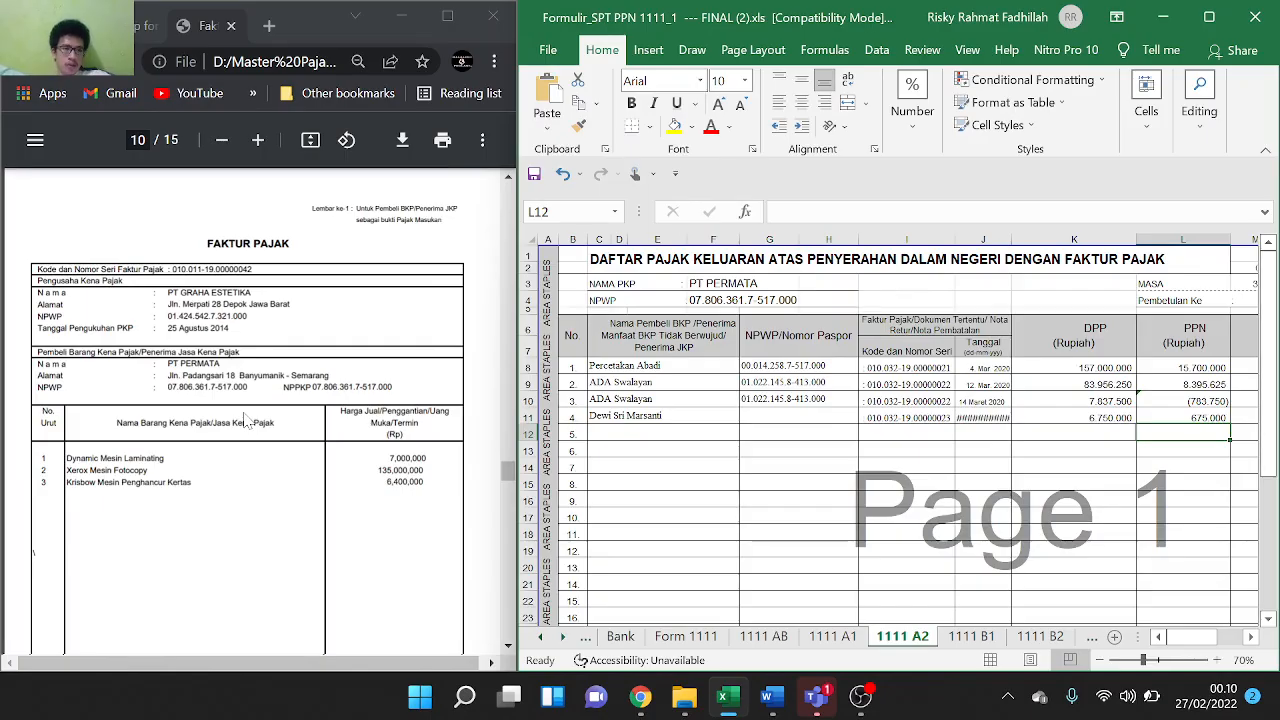
pyautogui.scroll(-1, 247, 421)
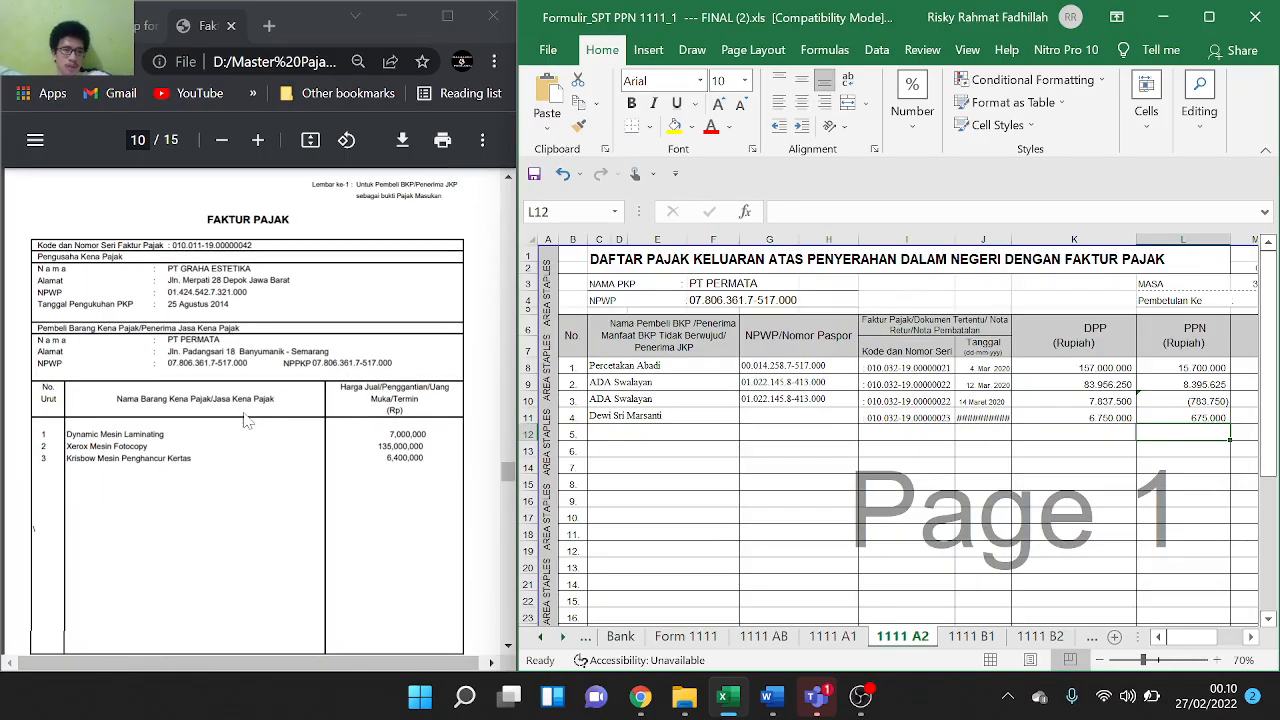
pyautogui.click(1040, 637)
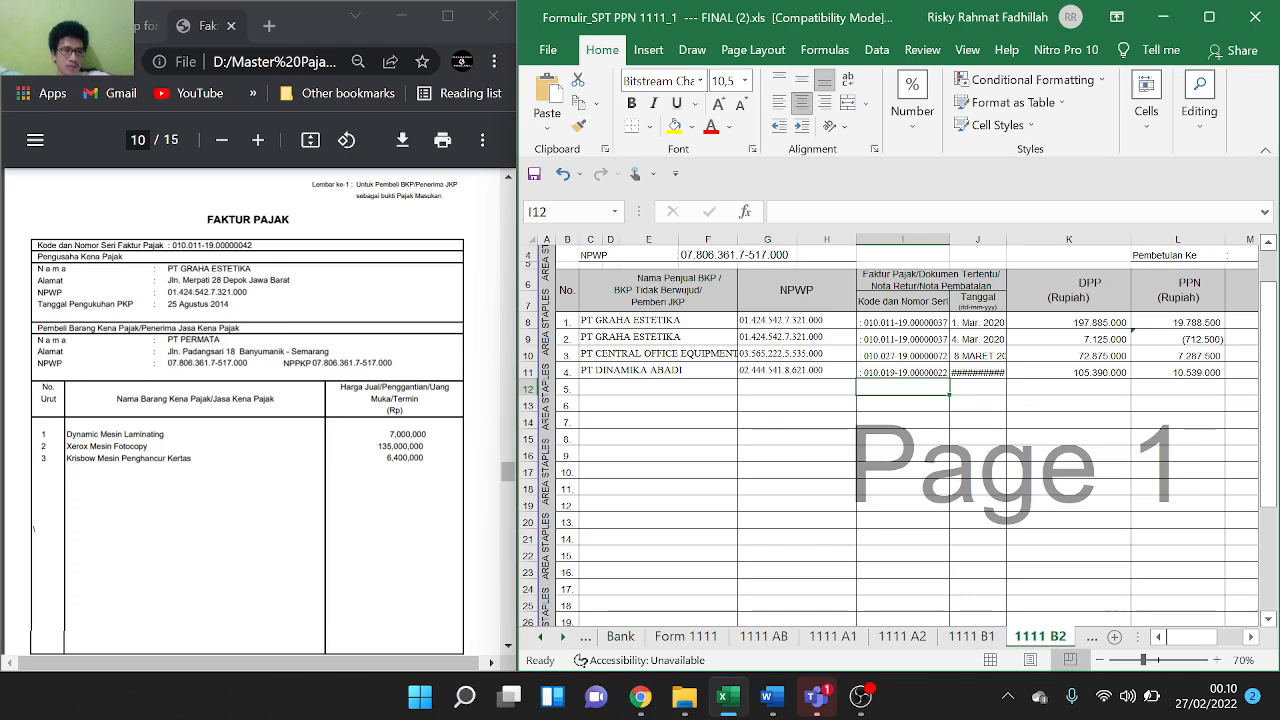
pyautogui.click(170, 268)
pyautogui.moveTo(170, 268); pyautogui.dragTo(250, 269)
pyautogui.hotkey('ctrl', 'c')
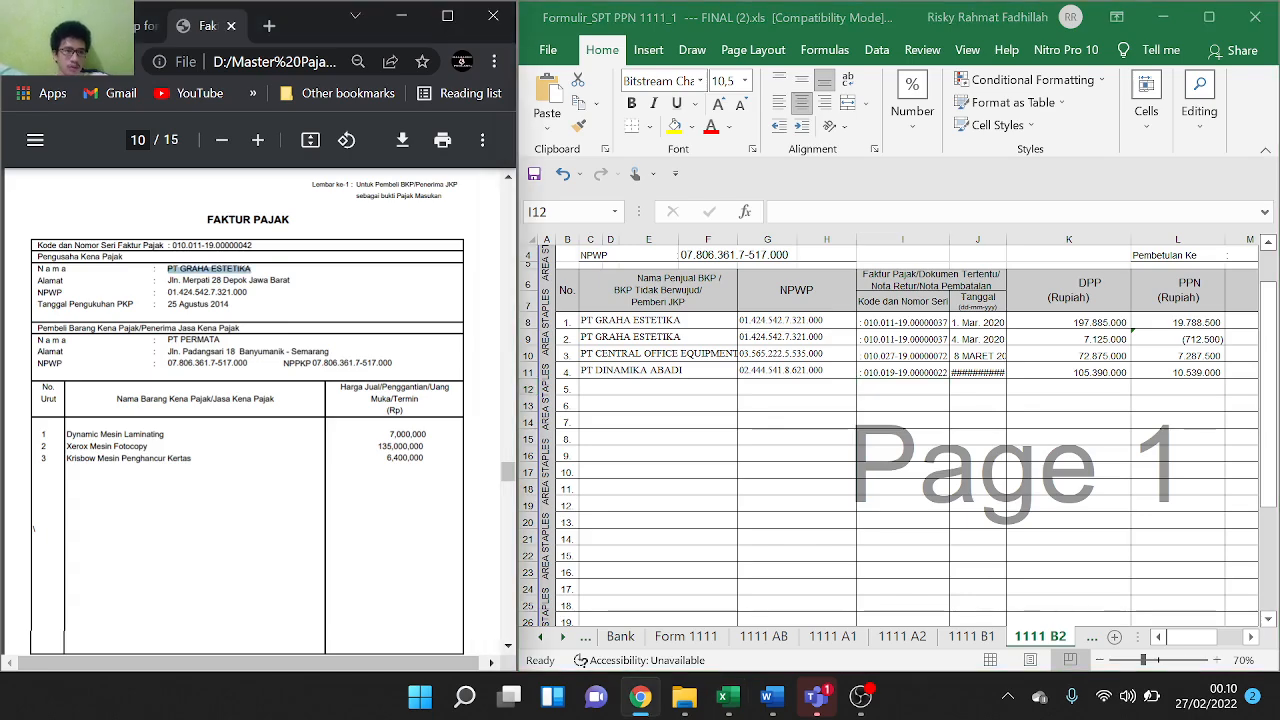
pyautogui.click(605, 388)
pyautogui.click(615, 392)
pyautogui.hotkey('ctrl', 'v')
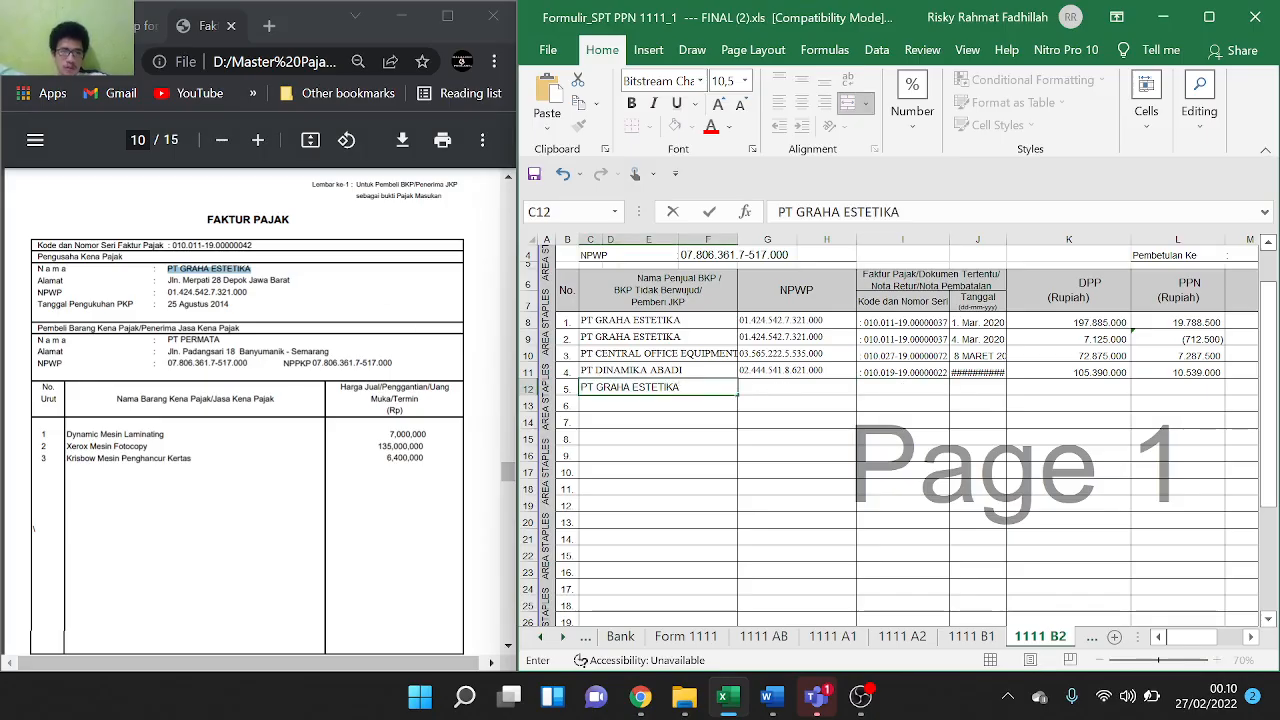
# Paste invoice code 010.011-19.00000042 into I12 and the seller NPWP from G8 into G12
pyautogui.moveTo(171, 246); pyautogui.dragTo(252, 246)
pyautogui.hotkey('ctrl', 'c')
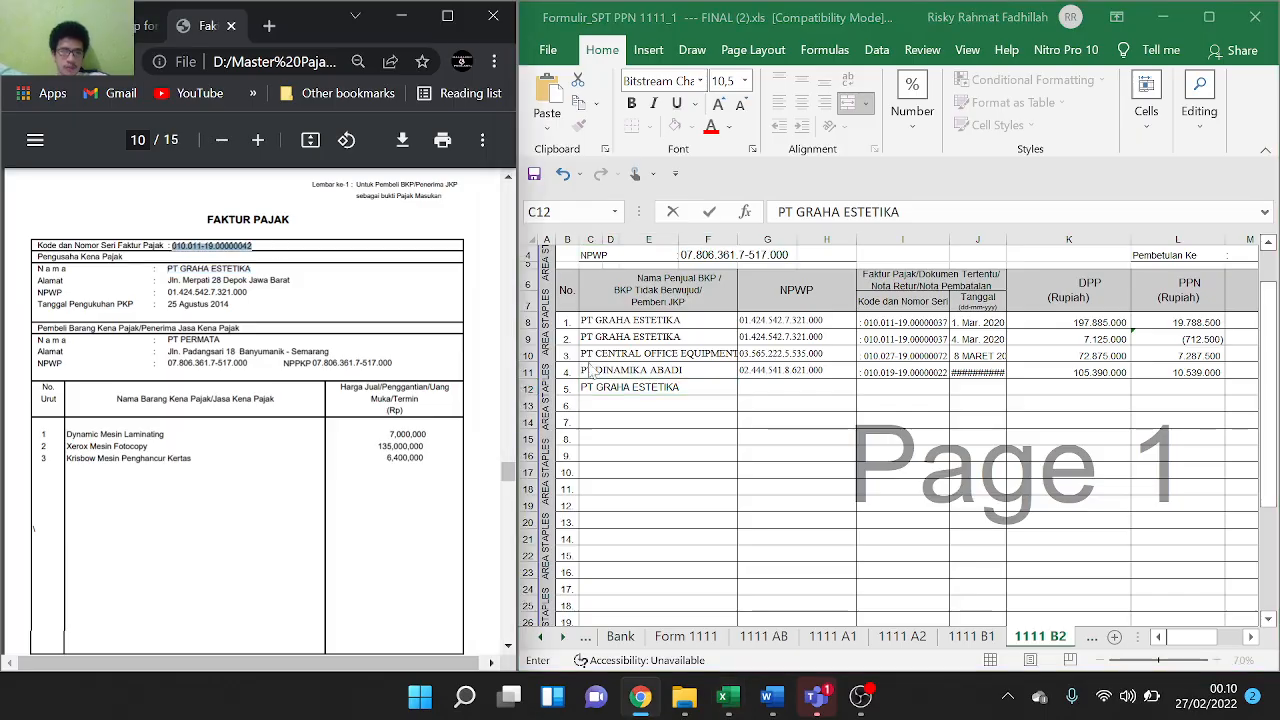
pyautogui.click(927, 388)
pyautogui.click(927, 386)
pyautogui.hotkey('ctrl', 'v')
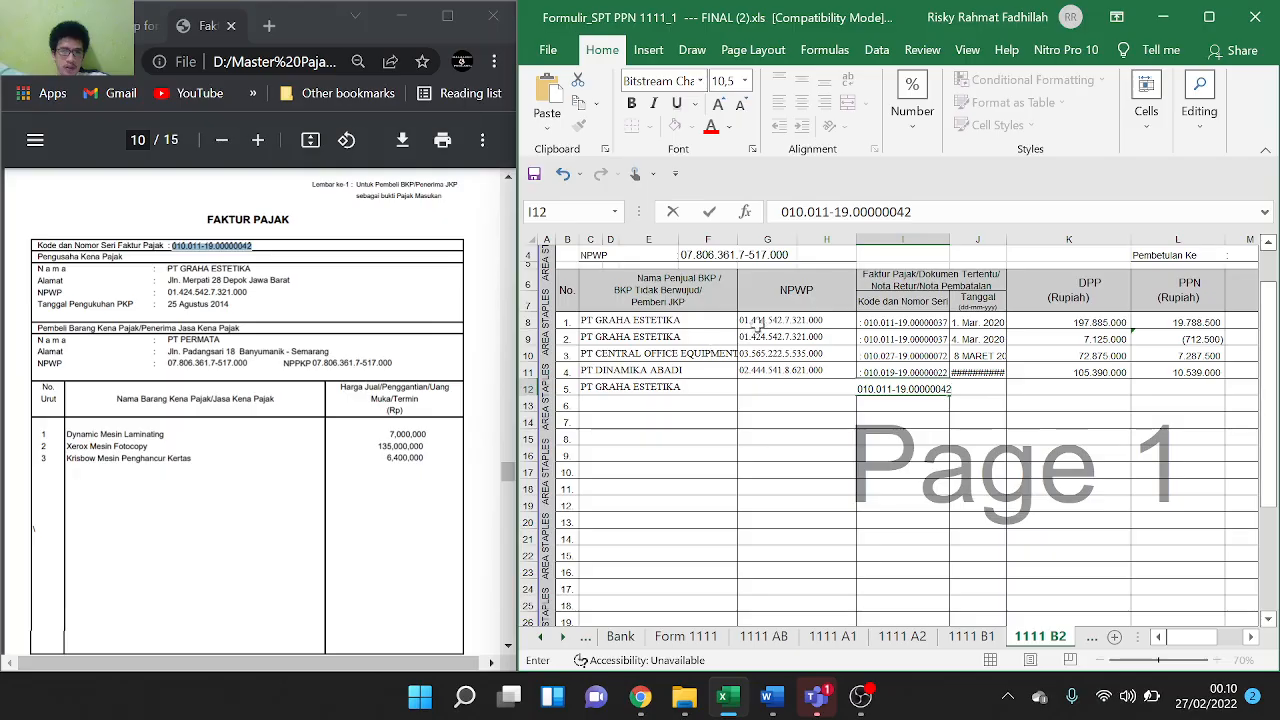
pyautogui.doubleClick(759, 321)
pyautogui.hotkey('ctrl', 'a')
pyautogui.hotkey('ctrl', 'c')
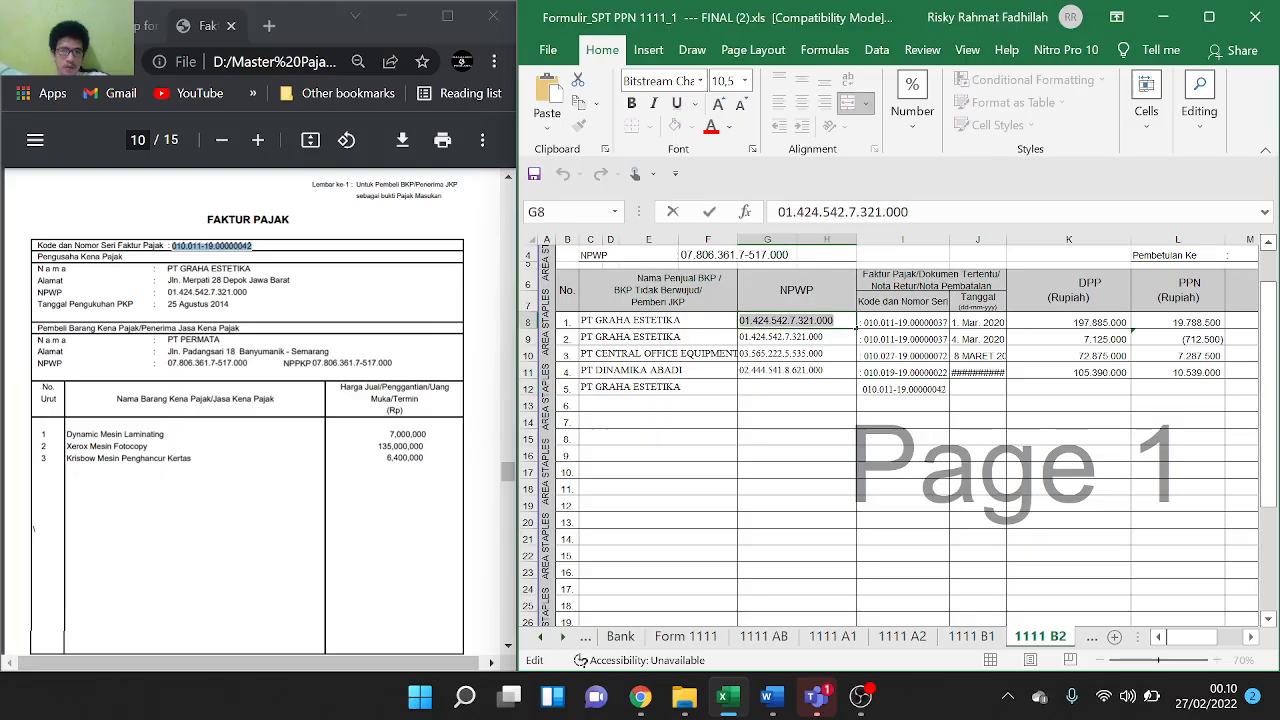
pyautogui.click(800, 388)
pyautogui.hotkey('ctrl', 'v')
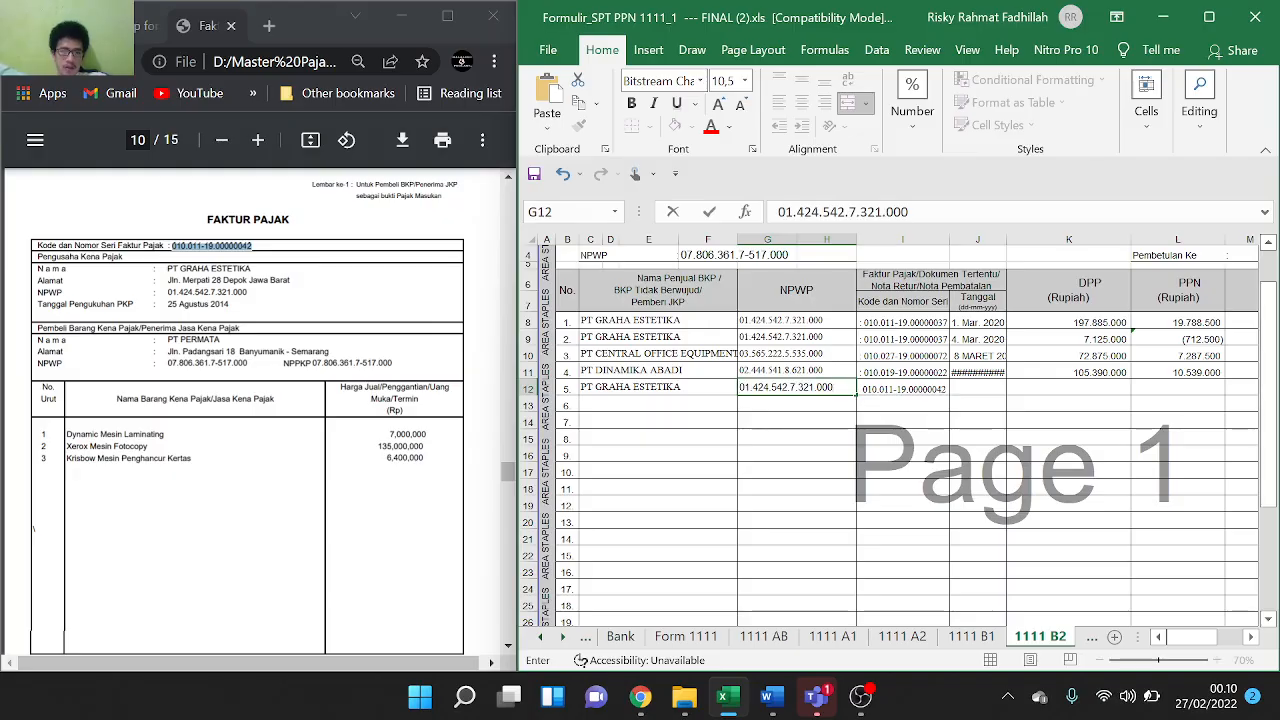
pyautogui.click(897, 439)
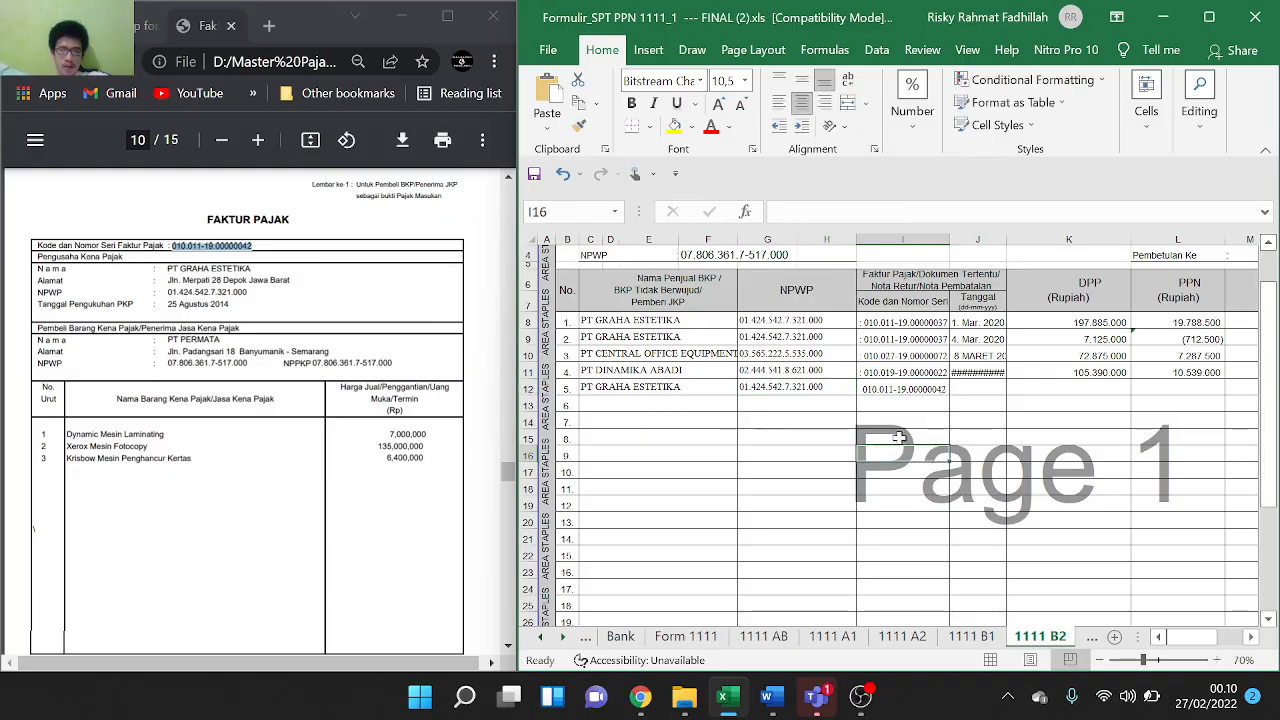
# Enter the invoice date 24 Maret 2020 in J12
pyautogui.scroll(-4, 355, 618)
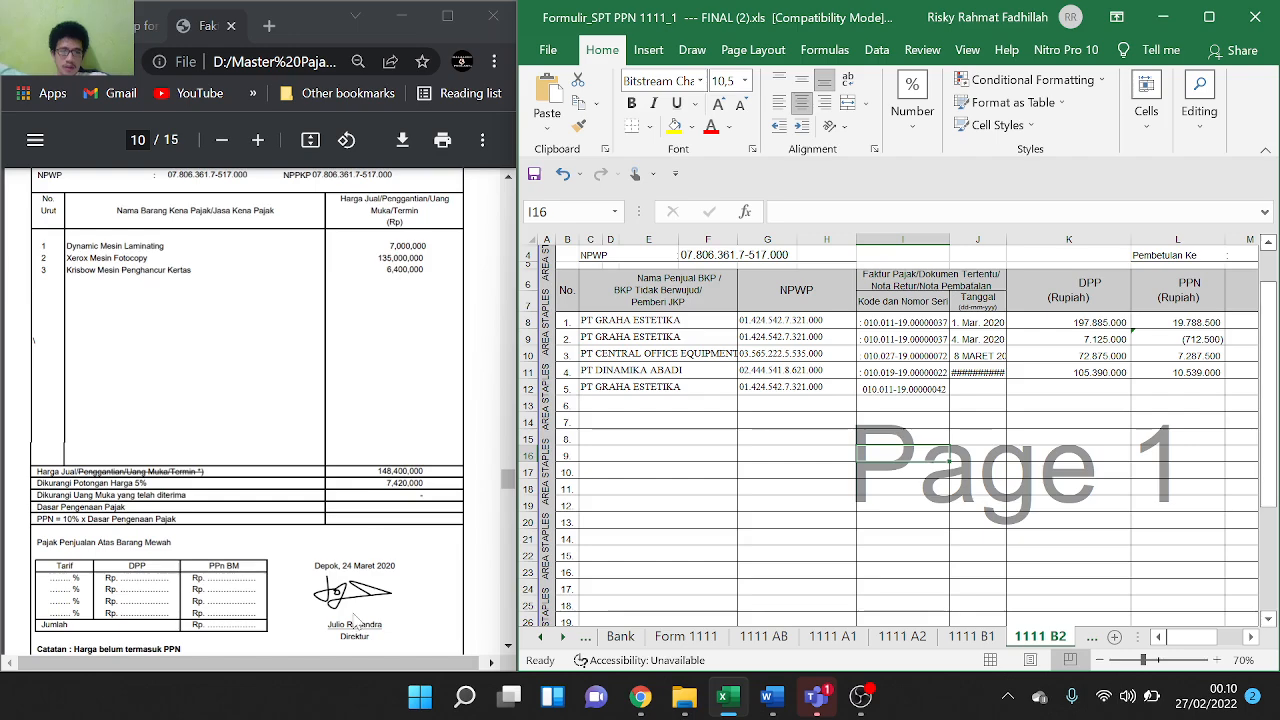
pyautogui.moveTo(342, 566); pyautogui.dragTo(396, 566)
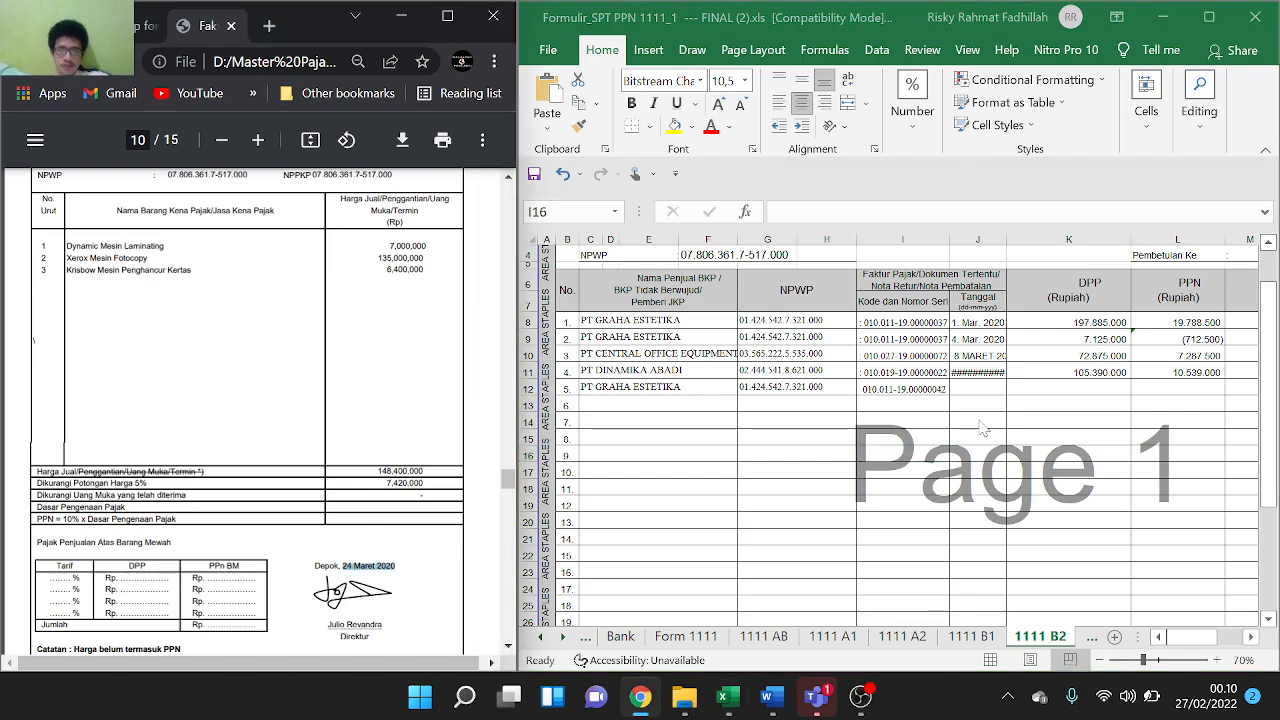
pyautogui.click(986, 392)
pyautogui.click(985, 390)
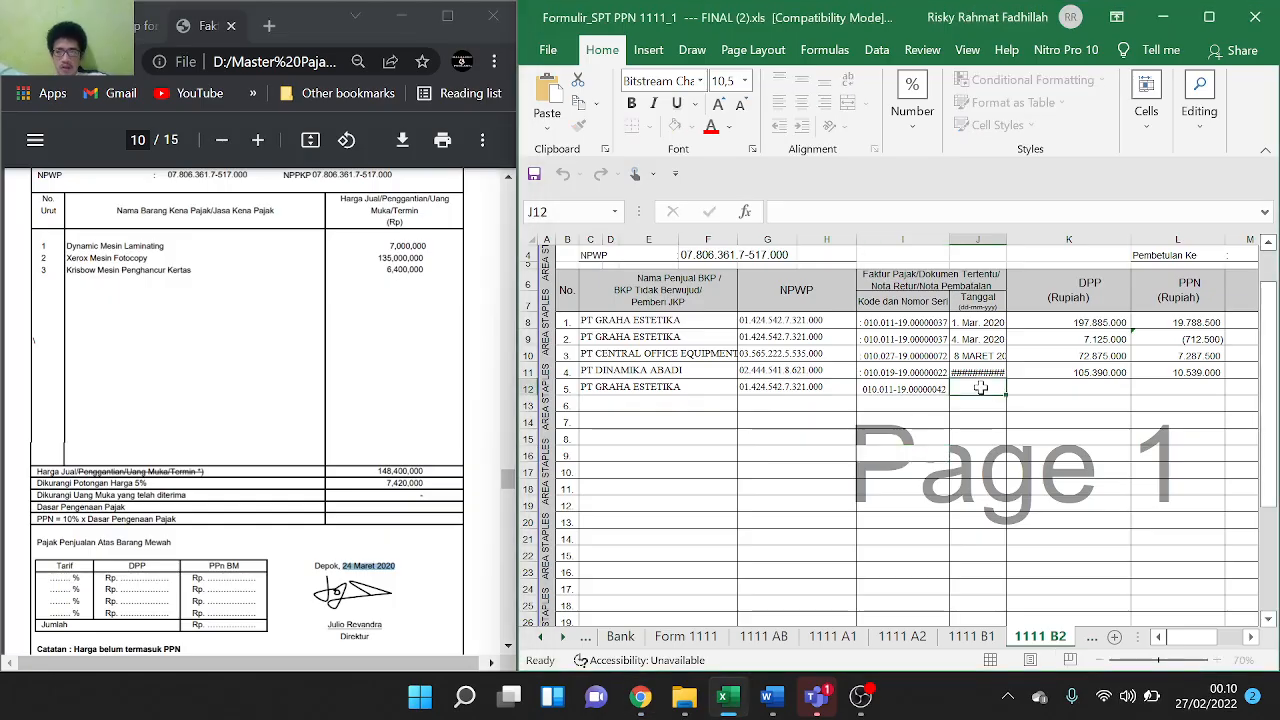
pyautogui.write('24 Maret 2020')
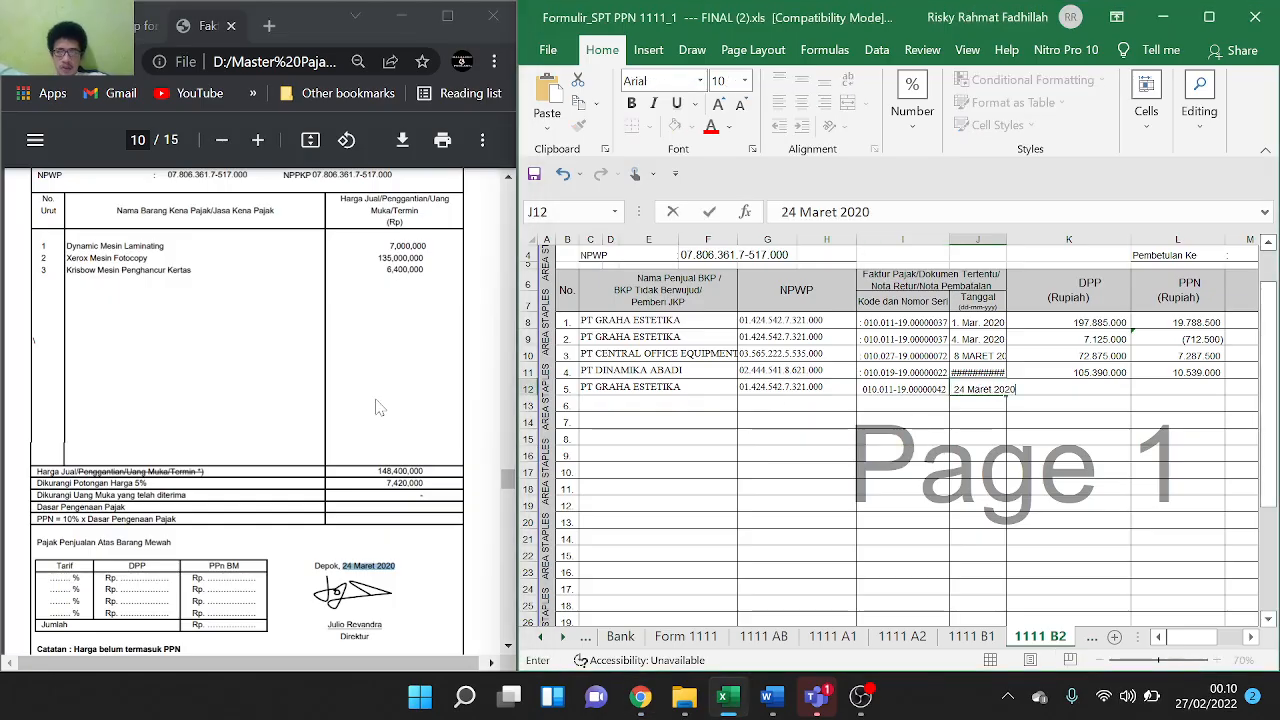
pyautogui.click(378, 407)
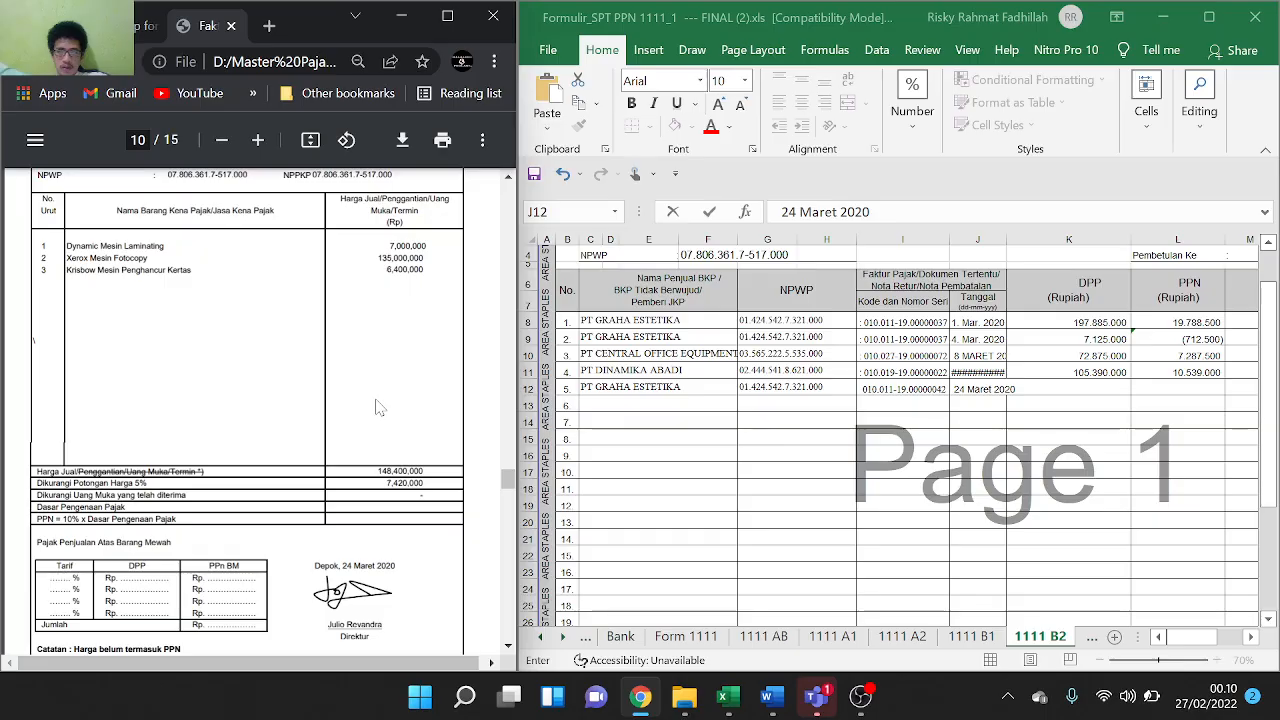
pyautogui.click(744, 440)
pyautogui.click(372, 270)
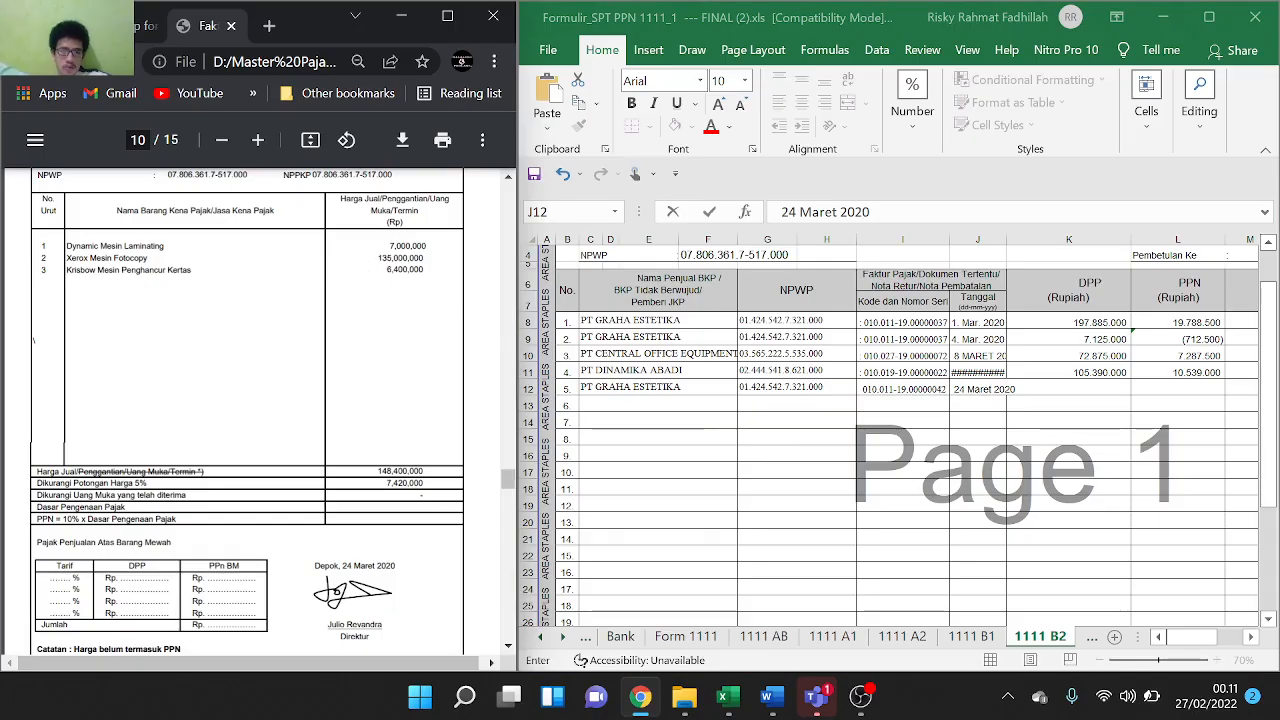
pyautogui.moveTo(377, 472); pyautogui.dragTo(419, 472)
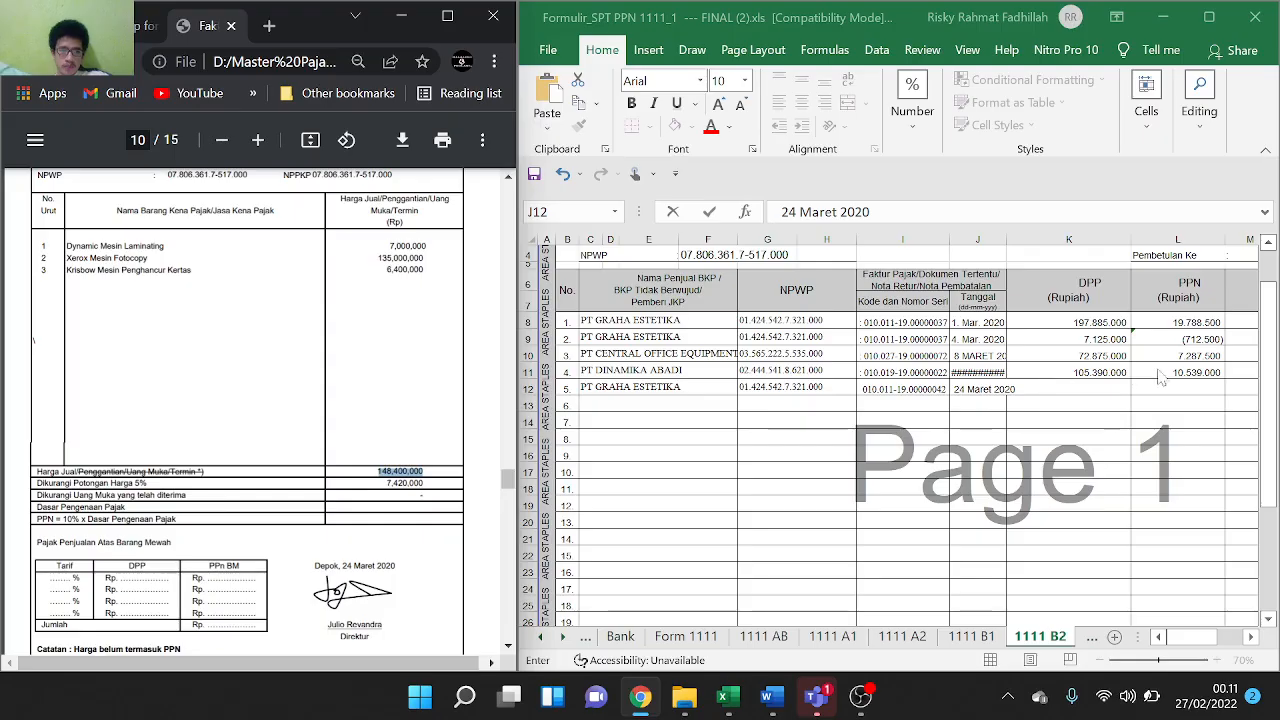
pyautogui.doubleClick(1098, 388)
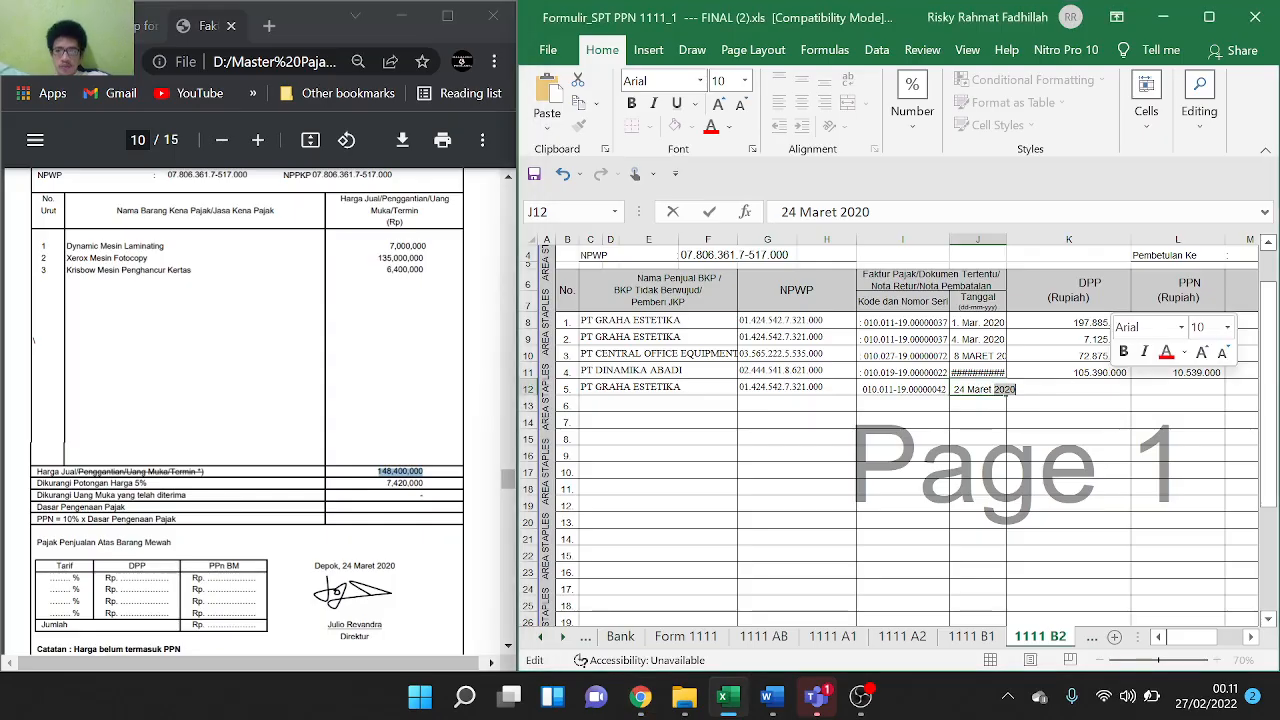
pyautogui.click(1098, 388)
pyautogui.click(1080, 455)
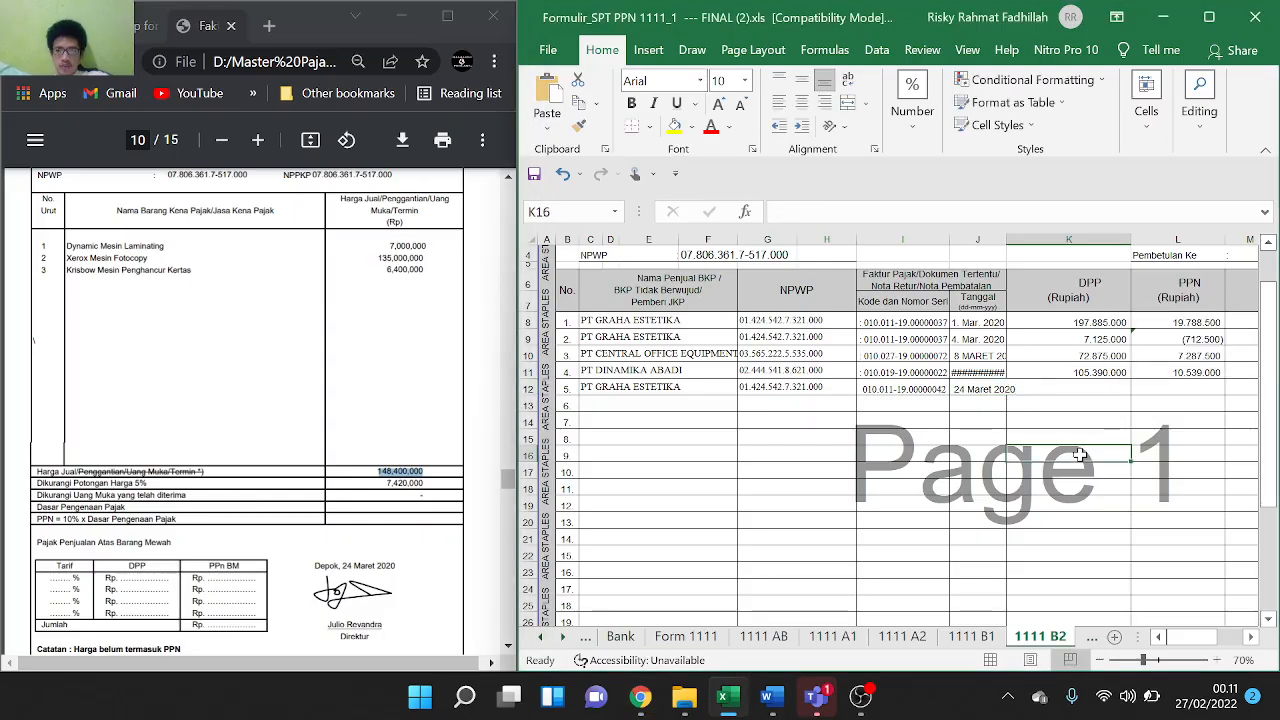
pyautogui.click(1072, 390)
pyautogui.write('=')
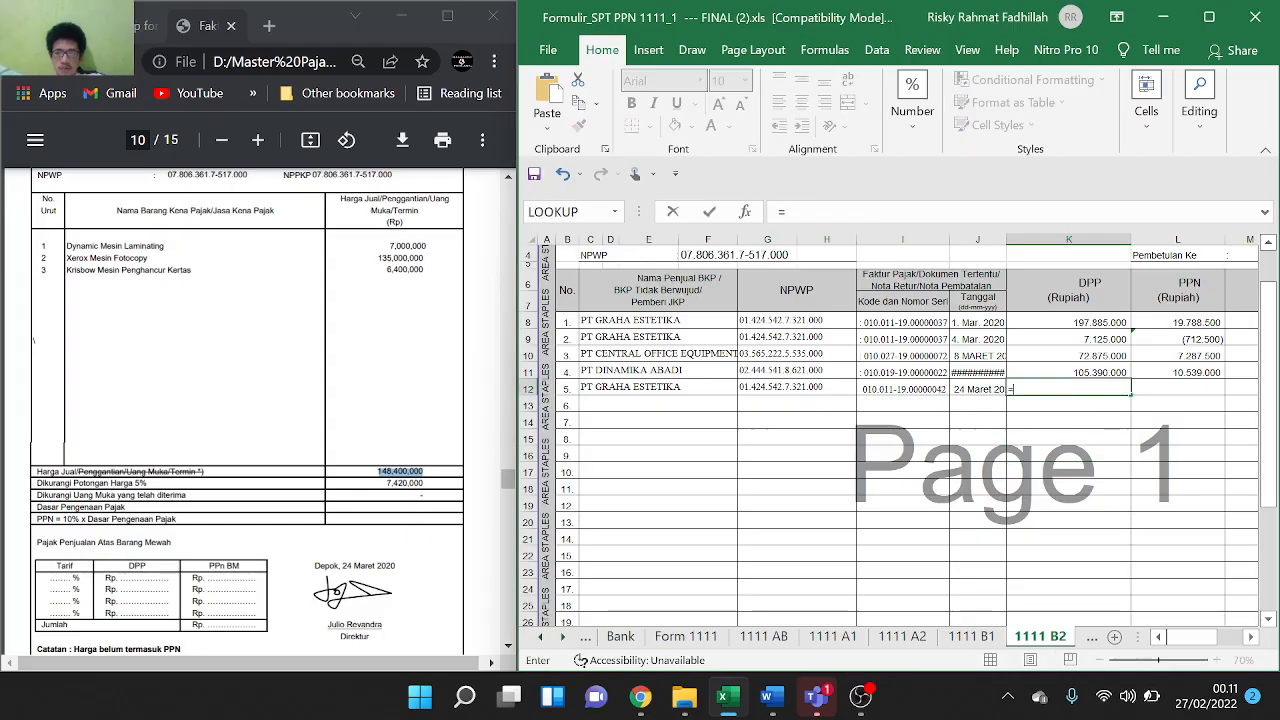
pyautogui.write('148,400,000')
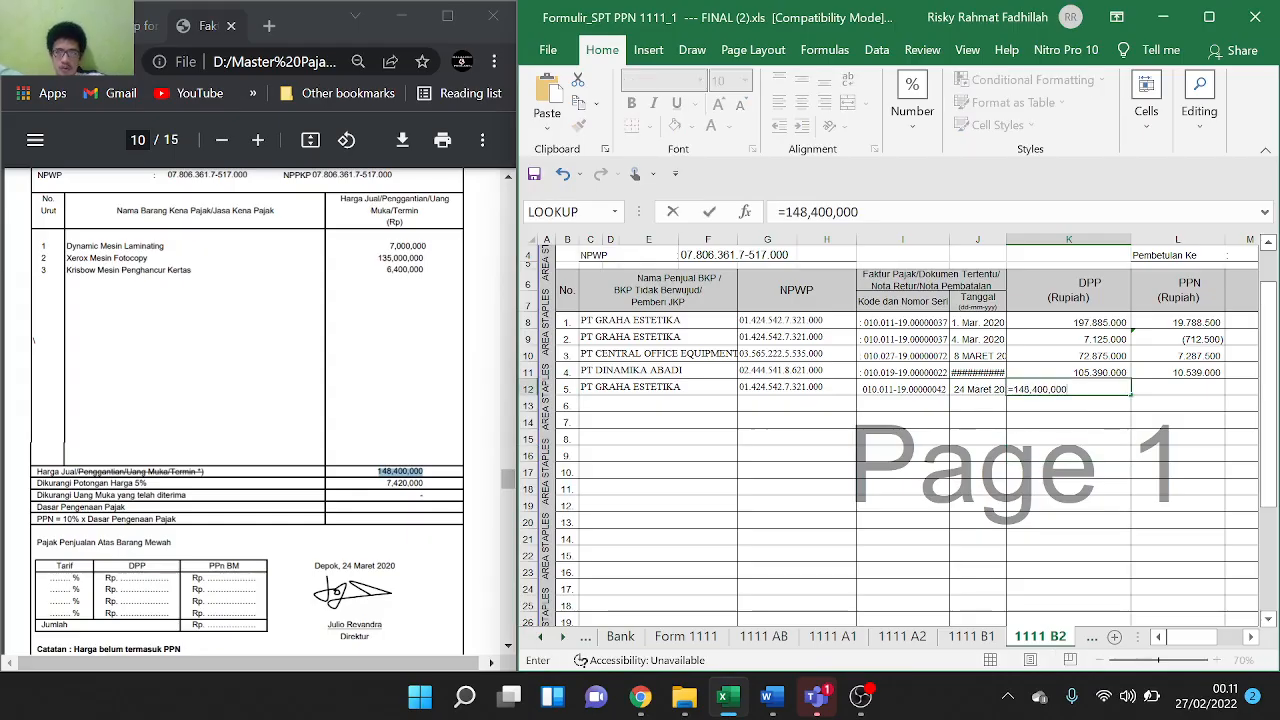
pyautogui.click(1031, 389)
pyautogui.press('BackSpace')
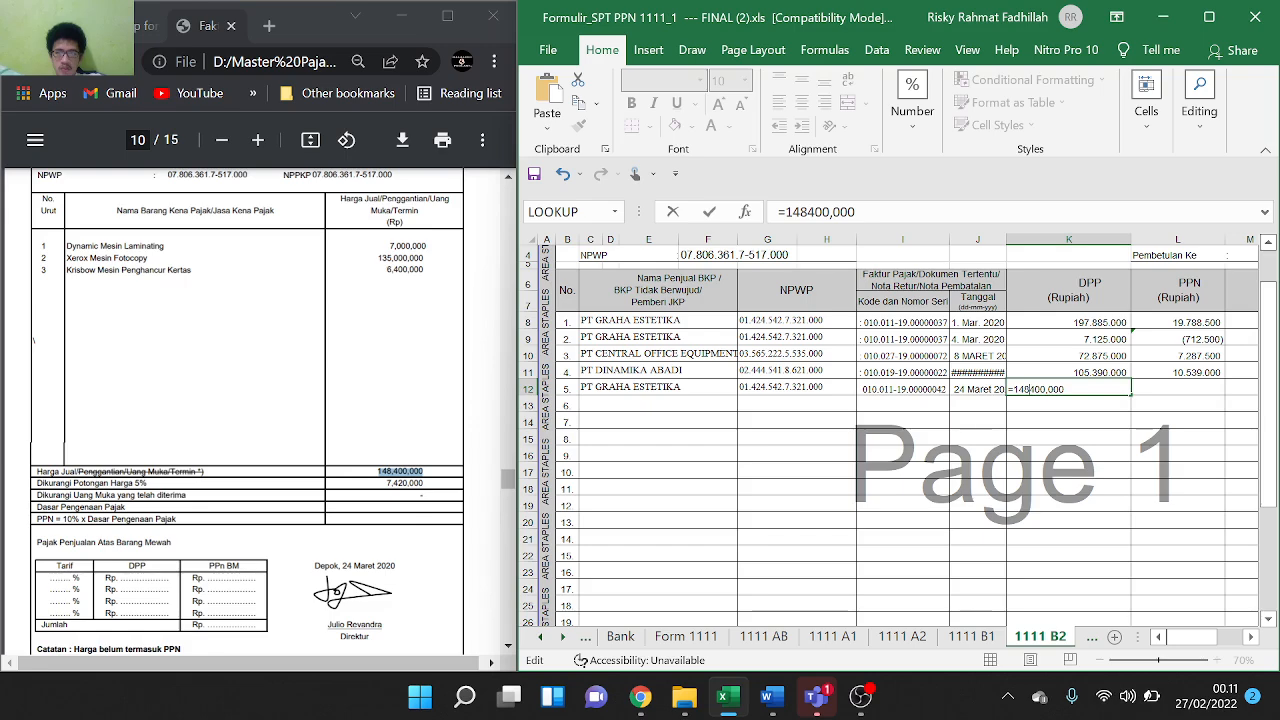
pyautogui.press('BackSpace')
pyautogui.write('-')
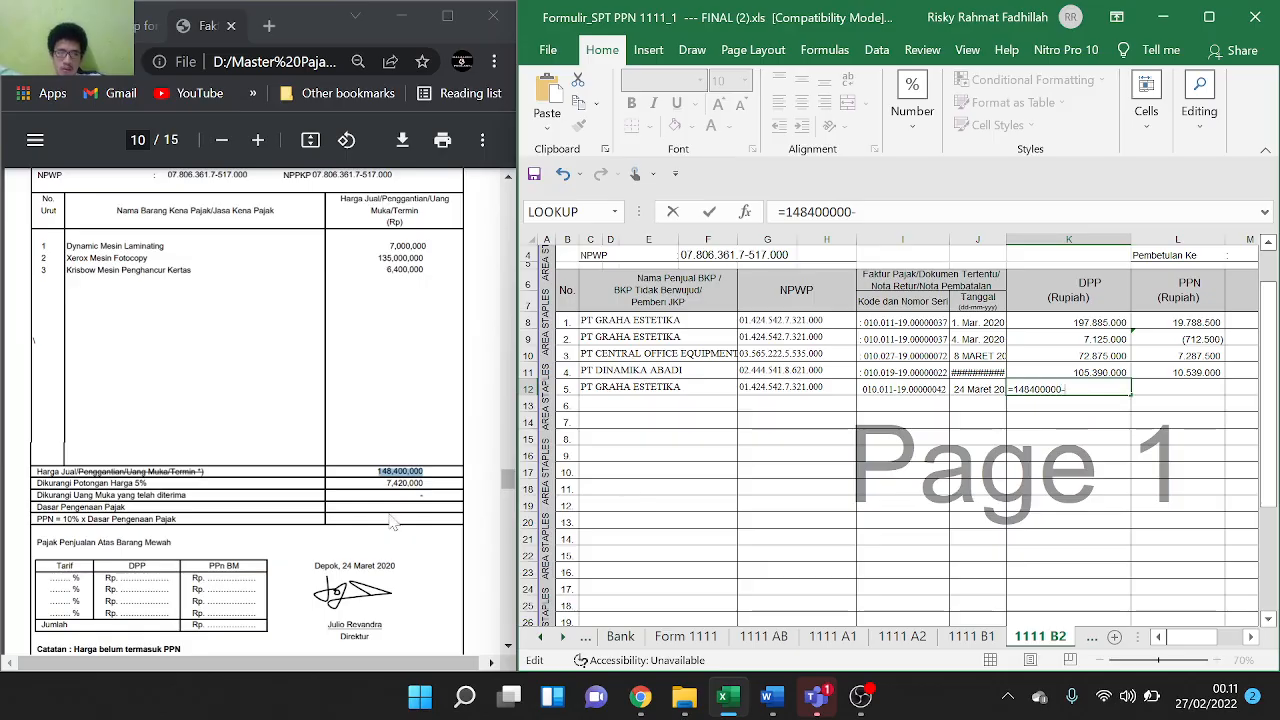
pyautogui.moveTo(386, 483); pyautogui.dragTo(424, 484)
pyautogui.hotkey('ctrl', 'c')
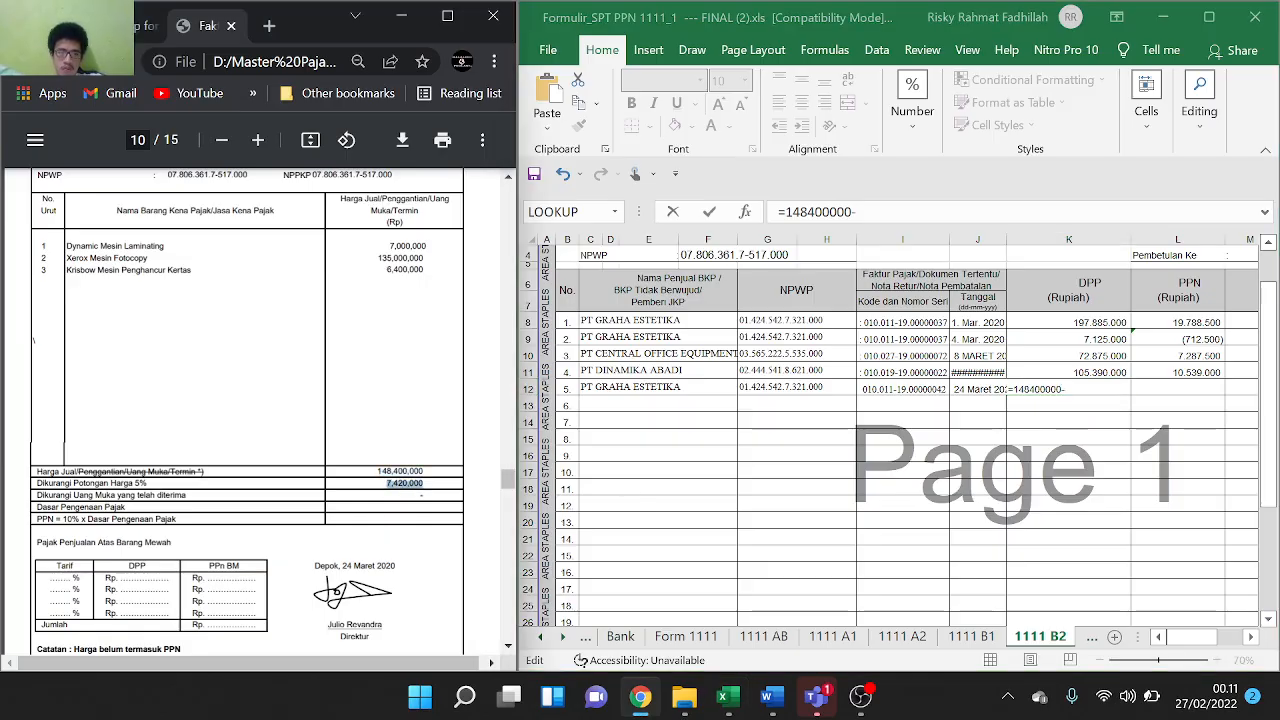
pyautogui.click(1092, 390)
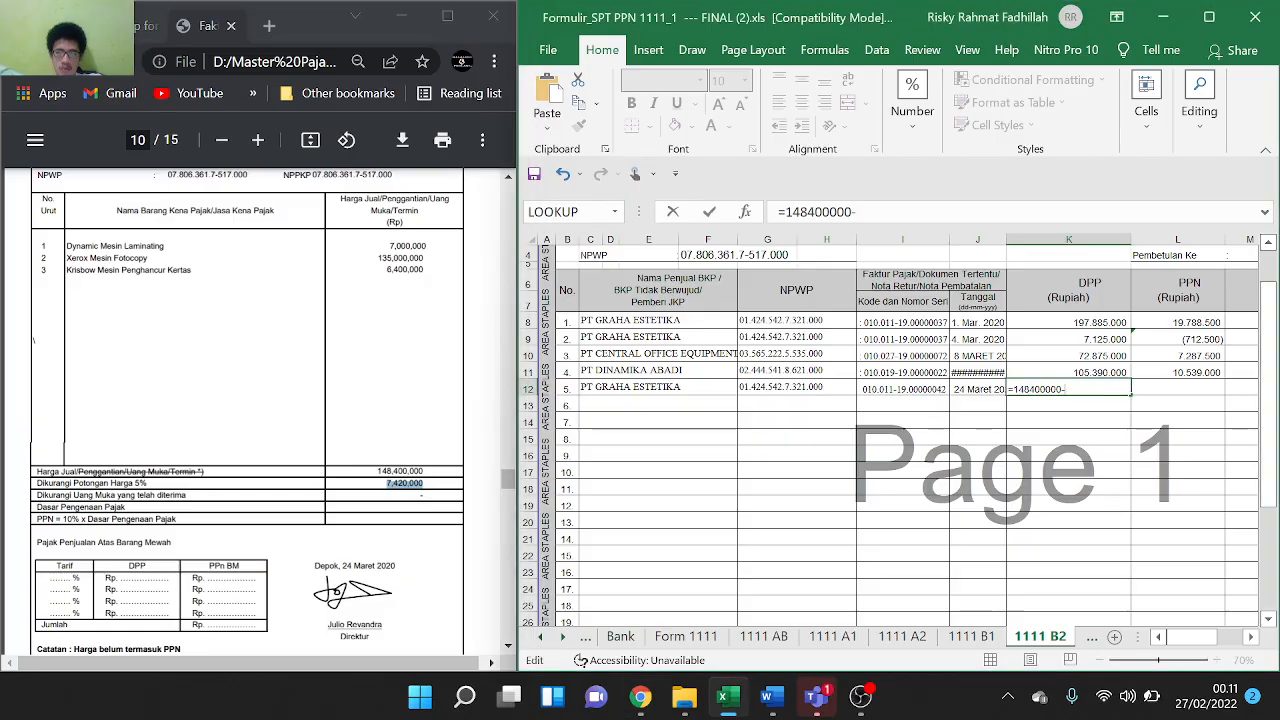
pyautogui.hotkey('ctrl', 'v')
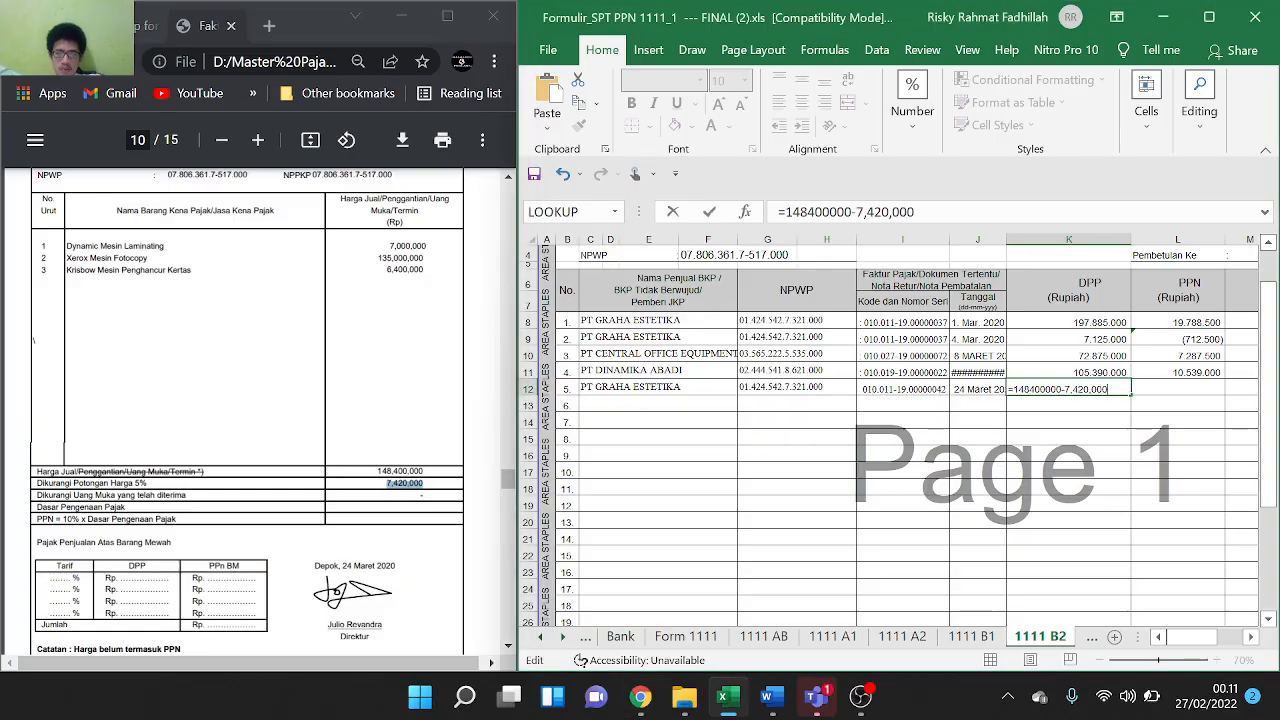
pyautogui.press('BackSpace')
pyautogui.press('BackSpace')
pyautogui.press('Return')
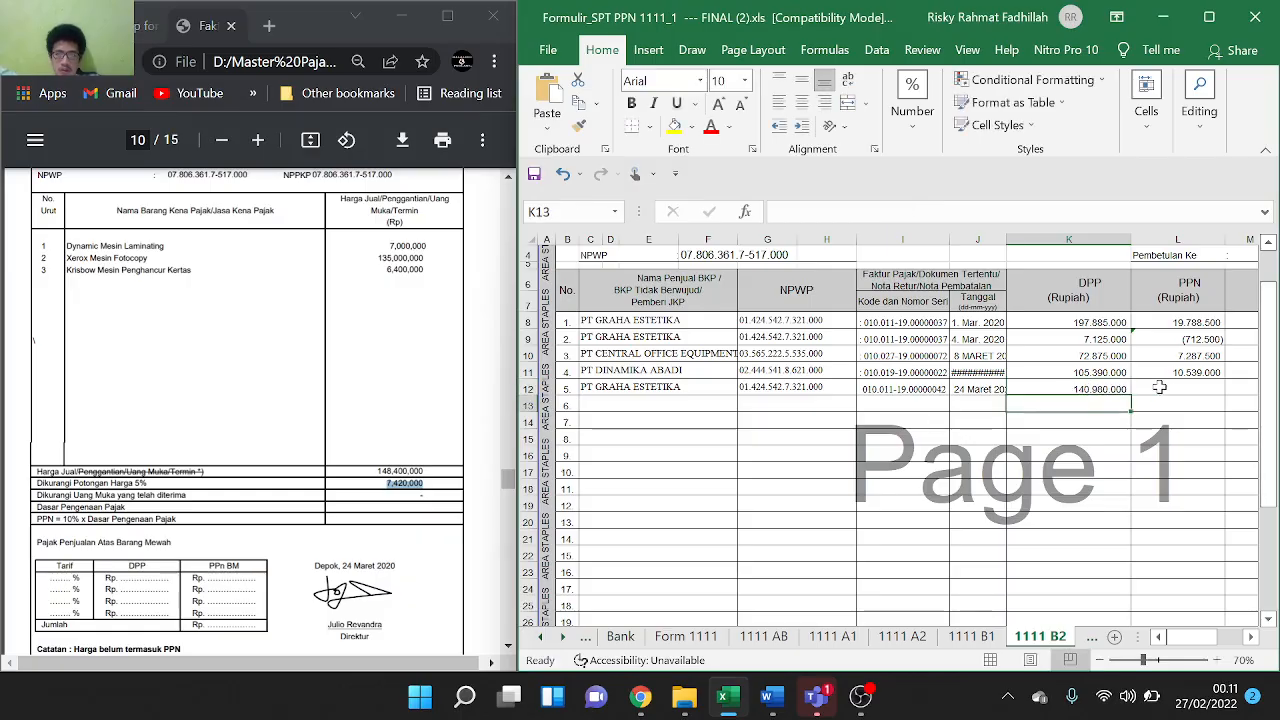
# Calculate L12's PPN as 10% of K12, giving 14.098.000
pyautogui.click(1164, 387)
pyautogui.write('=')
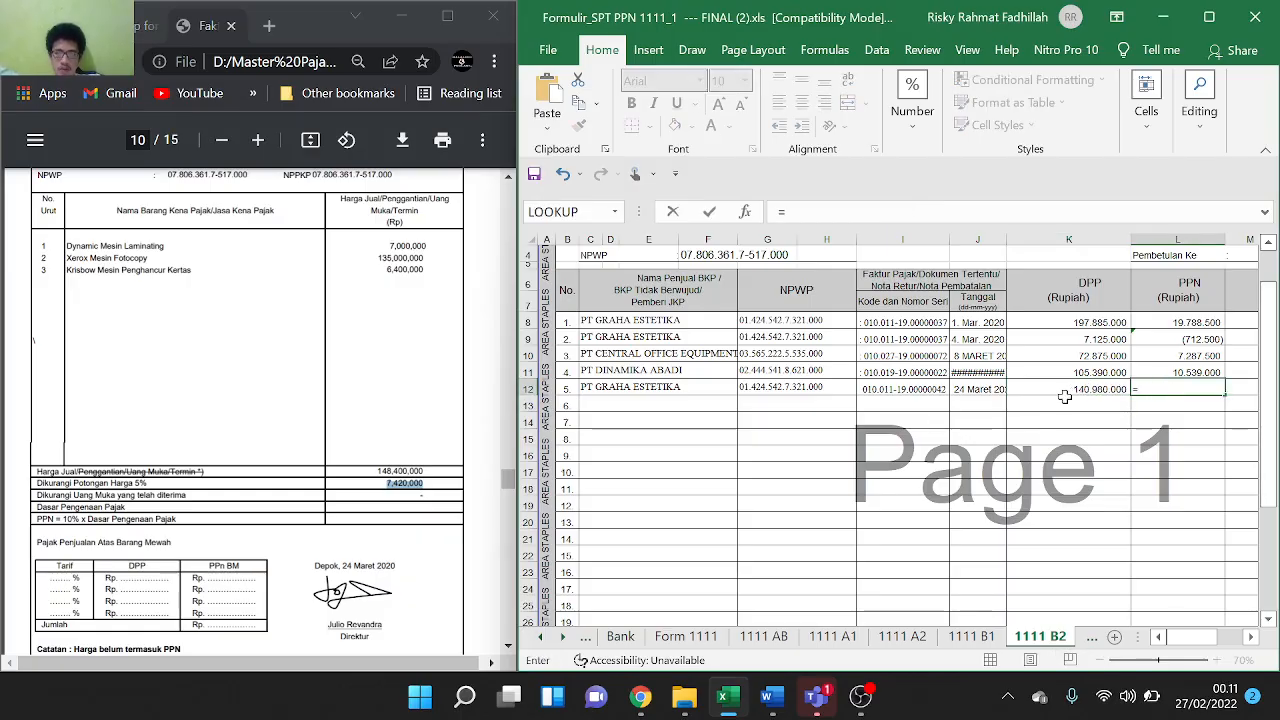
pyautogui.click(1088, 392)
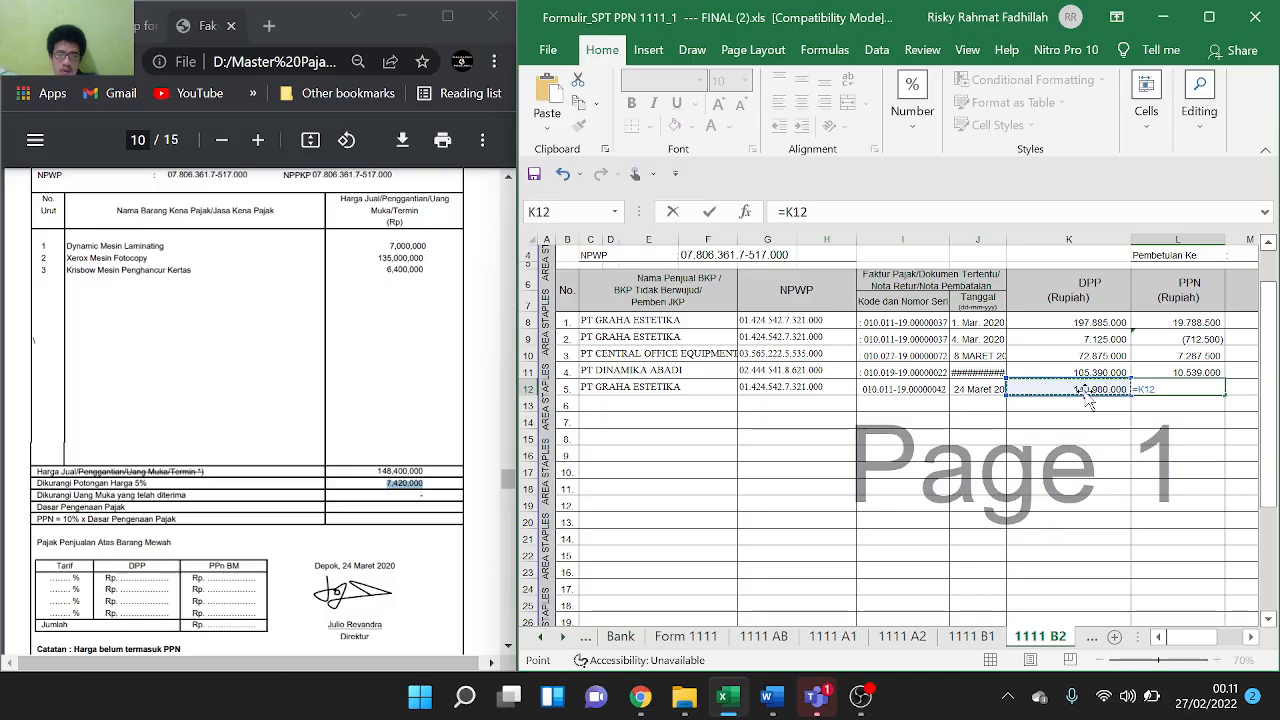
pyautogui.write('*10%')
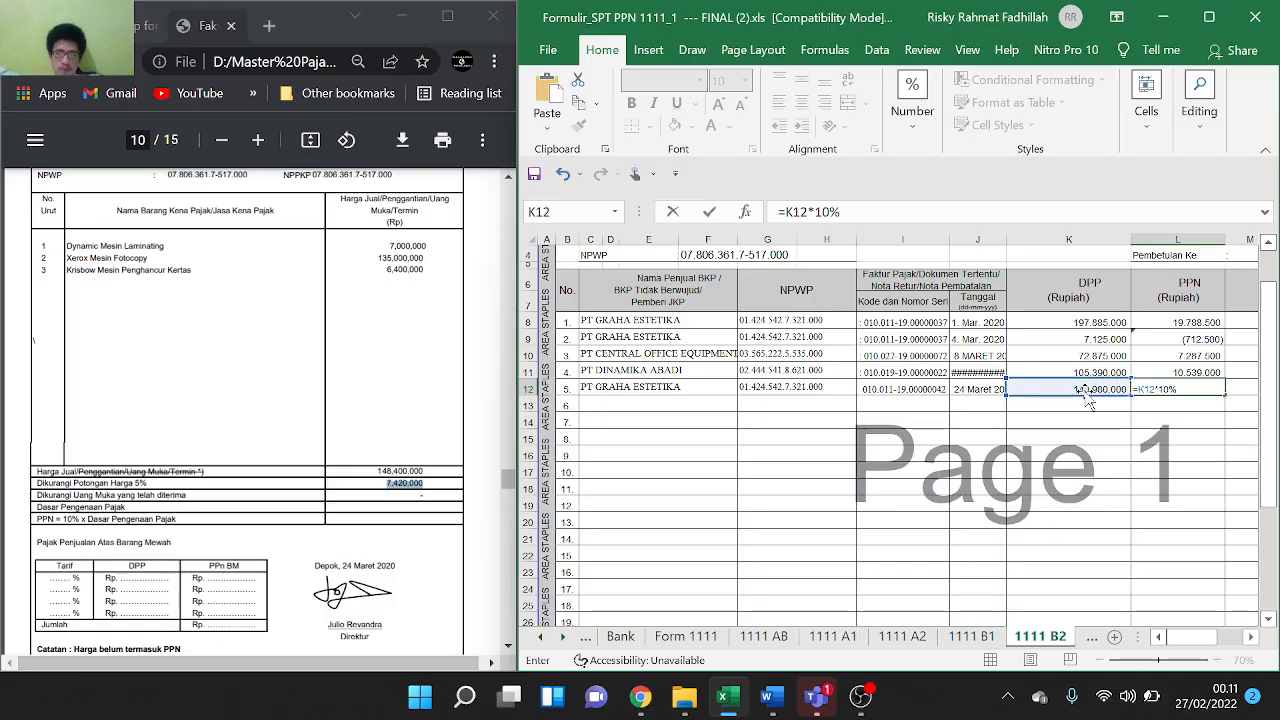
pyautogui.press('Return')
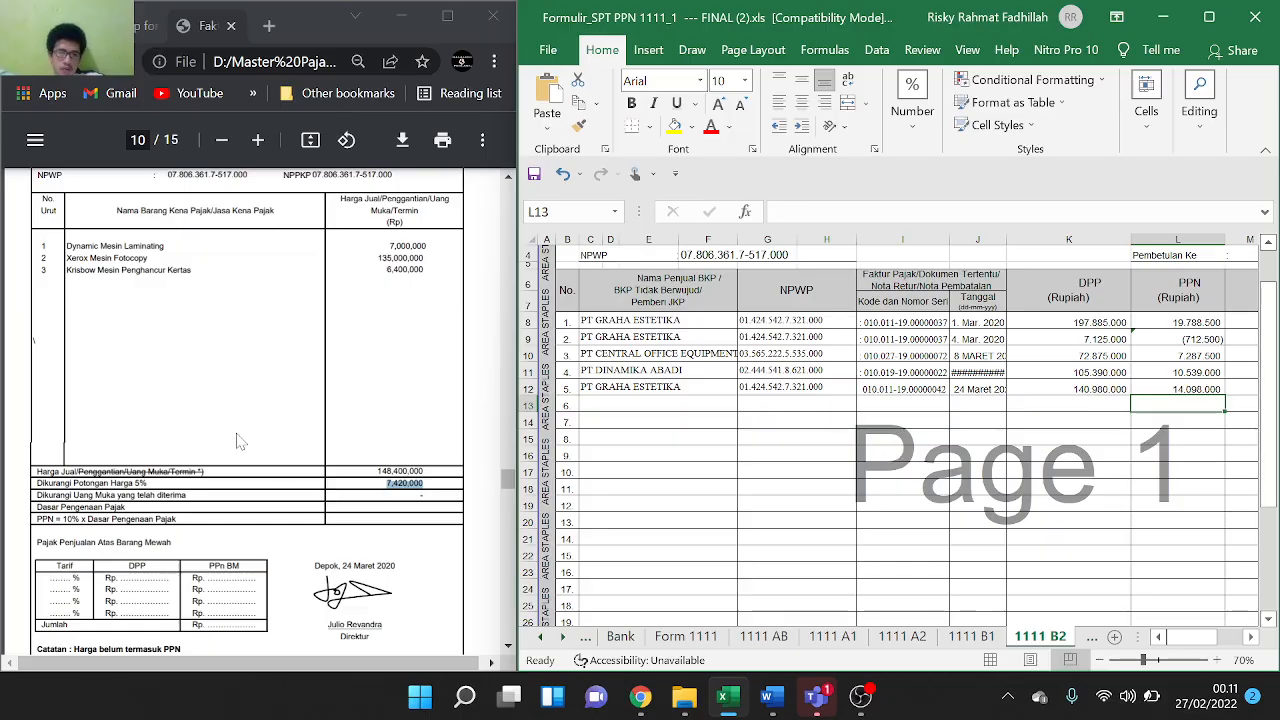
pyautogui.scroll(-6, 240, 442)
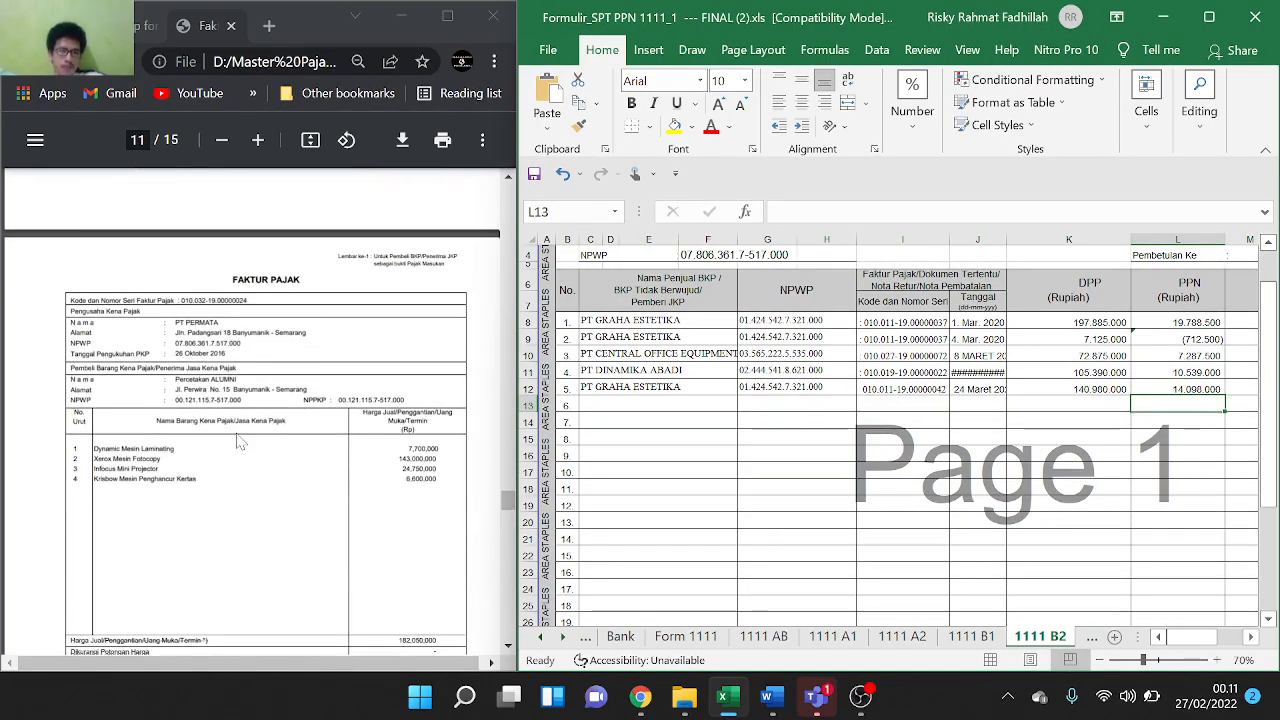
# On the 1111 A2 sheet, paste buyer name Percetakan ALUMNI into C12
pyautogui.scroll(-1, 240, 442)
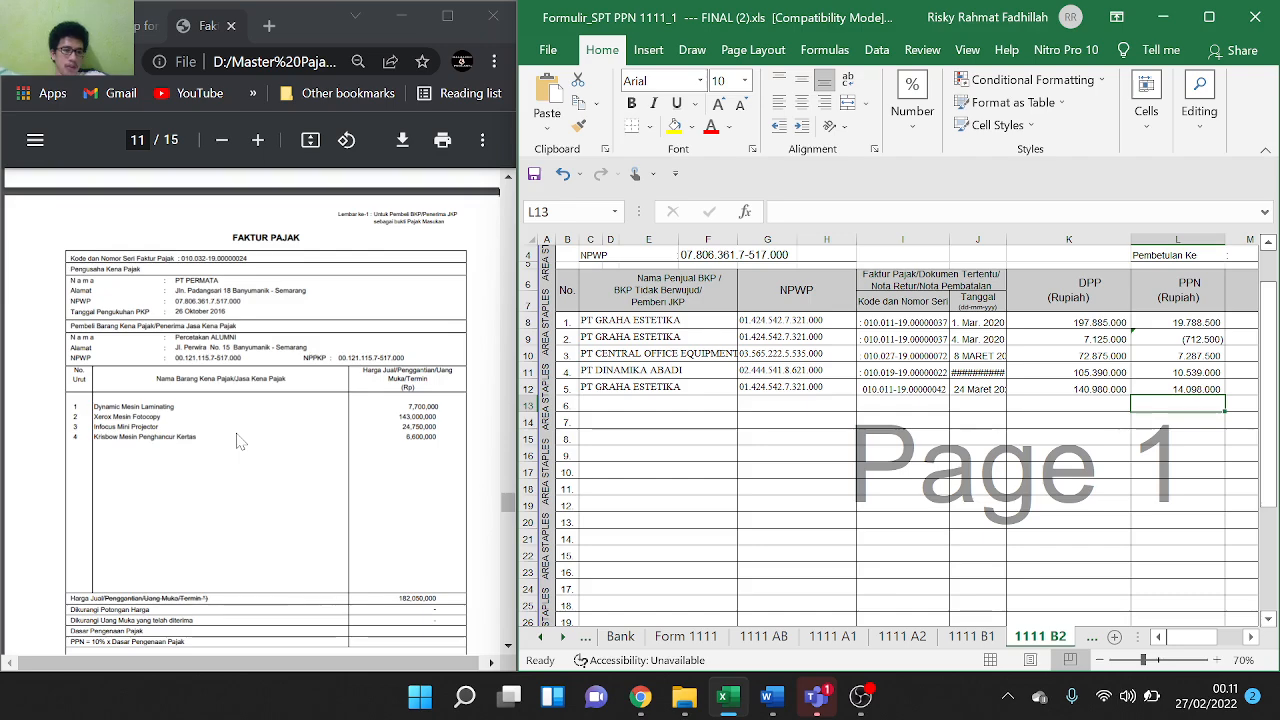
pyautogui.scroll(-1, 240, 442)
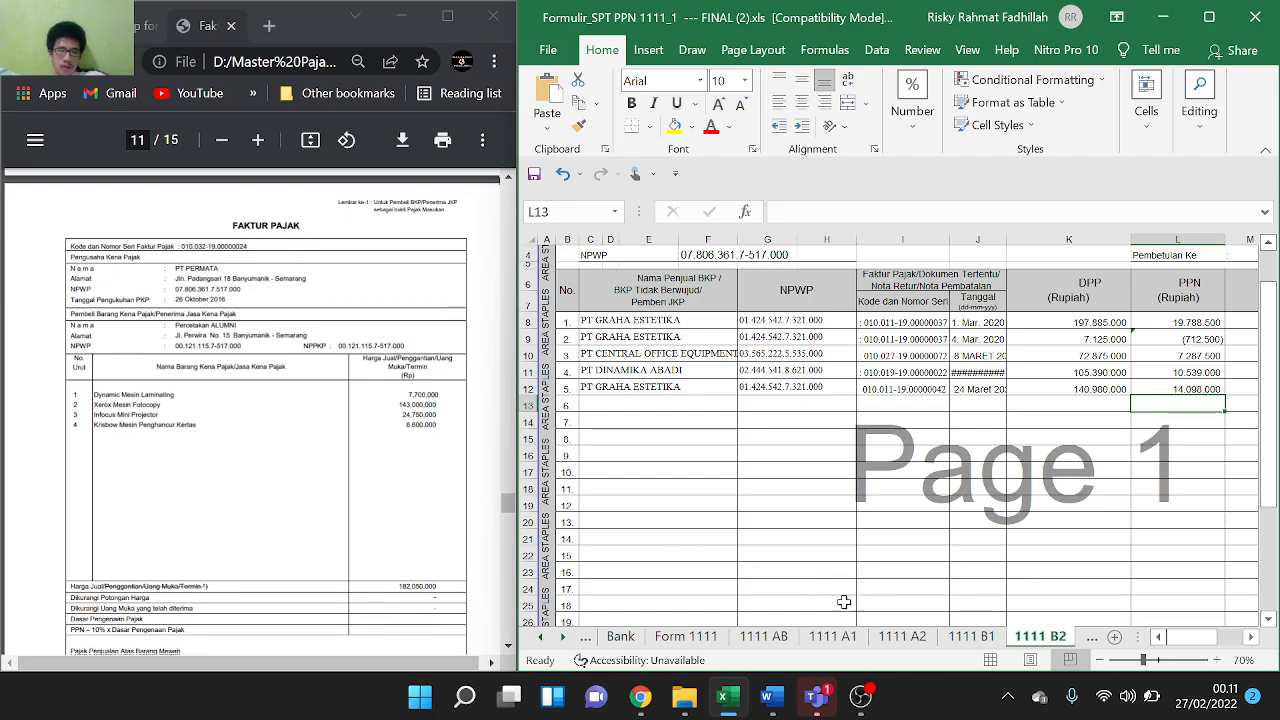
pyautogui.click(902, 637)
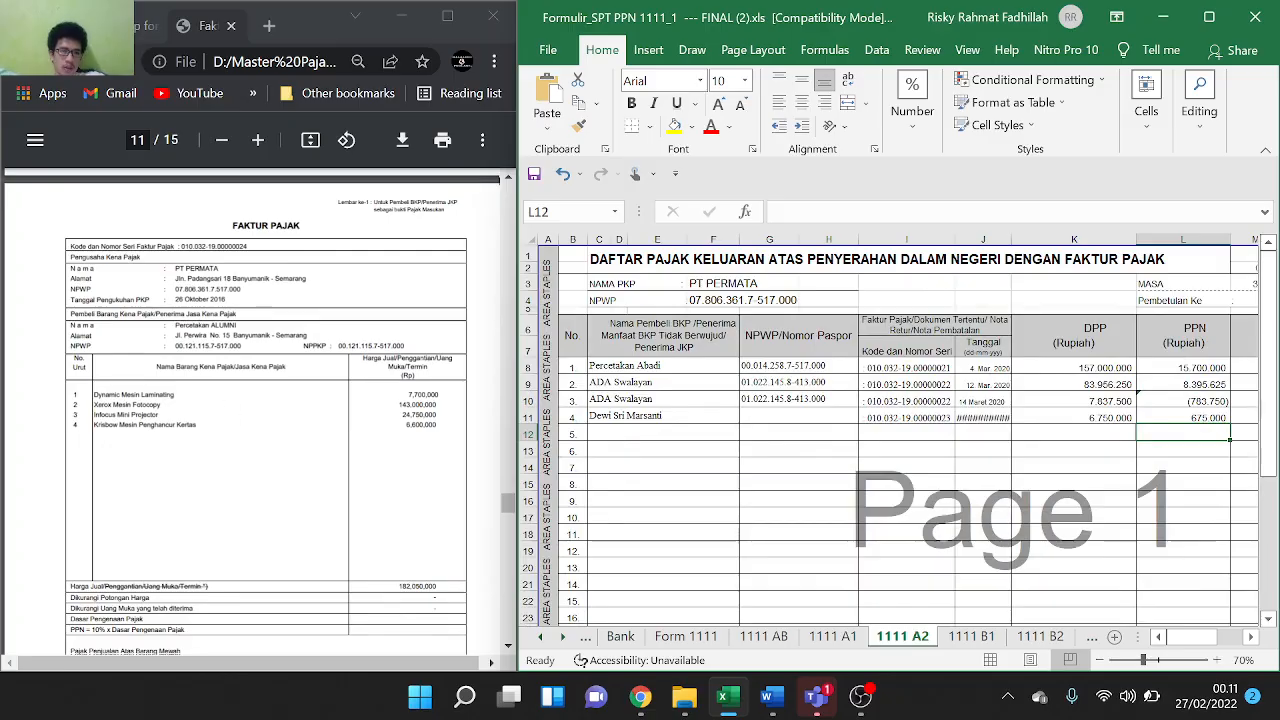
pyautogui.moveTo(176, 325); pyautogui.dragTo(237, 325)
pyautogui.hotkey('ctrl', 'c')
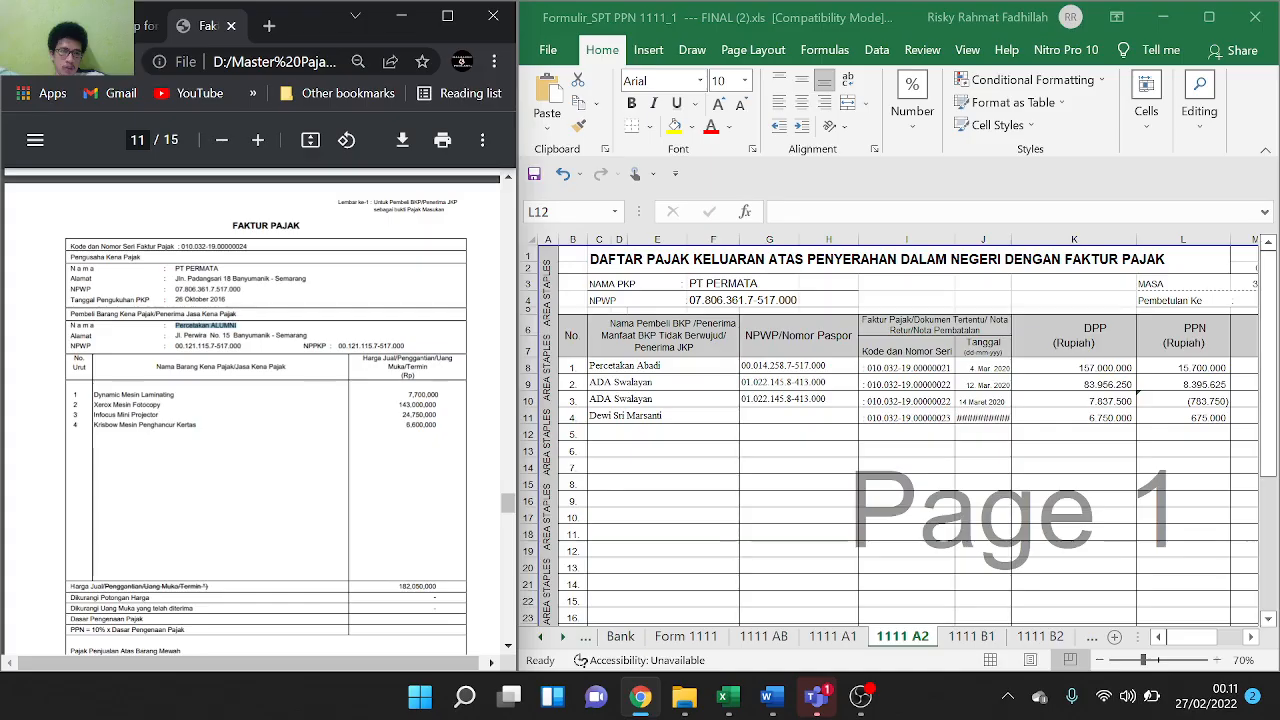
pyautogui.doubleClick(629, 434)
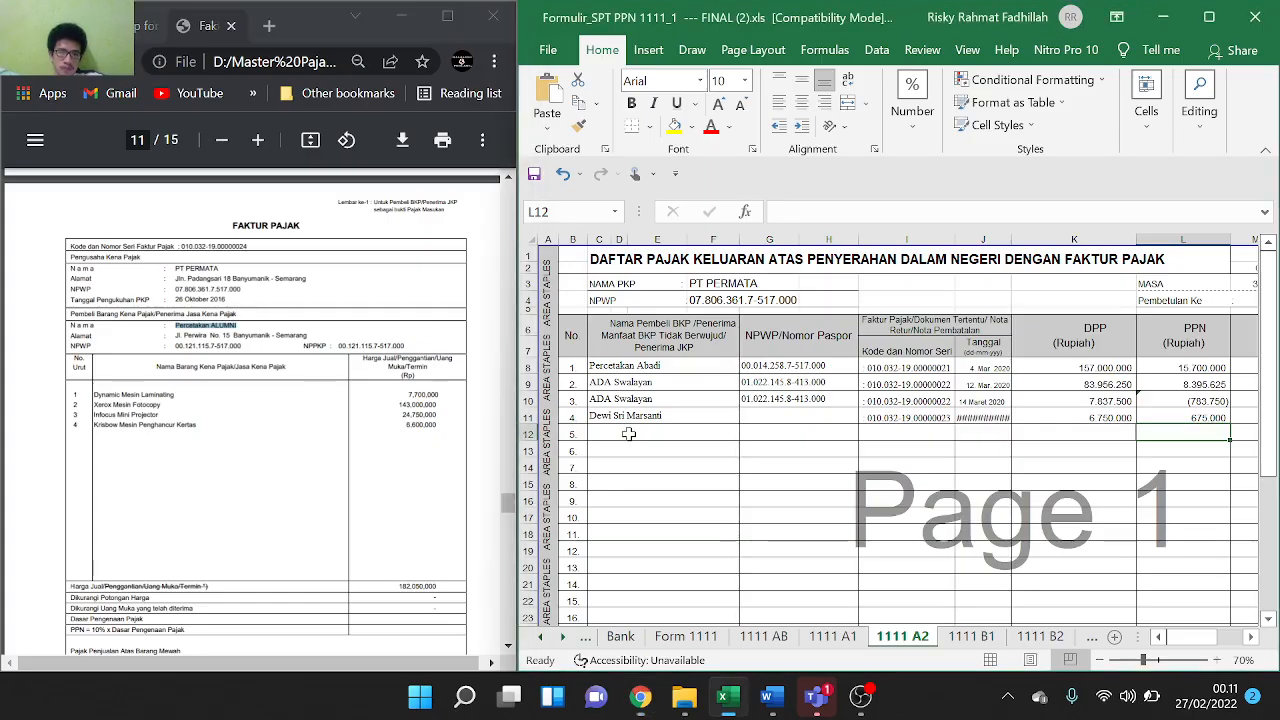
pyautogui.doubleClick(629, 434)
pyautogui.hotkey('ctrl', 'v')
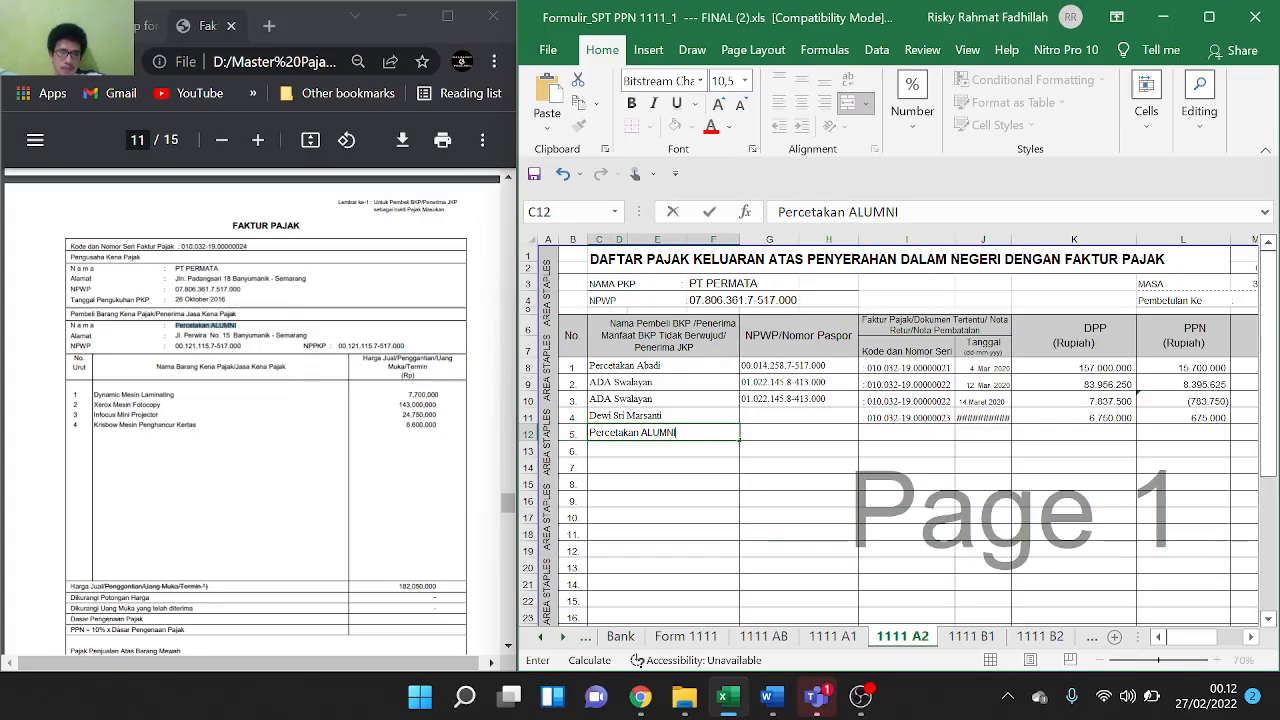
# Paste the buyer's NPWP into G12 and serial 010.032-19.00000024 into I12
pyautogui.moveTo(176, 346); pyautogui.dragTo(242, 346)
pyautogui.hotkey('ctrl', 'c')
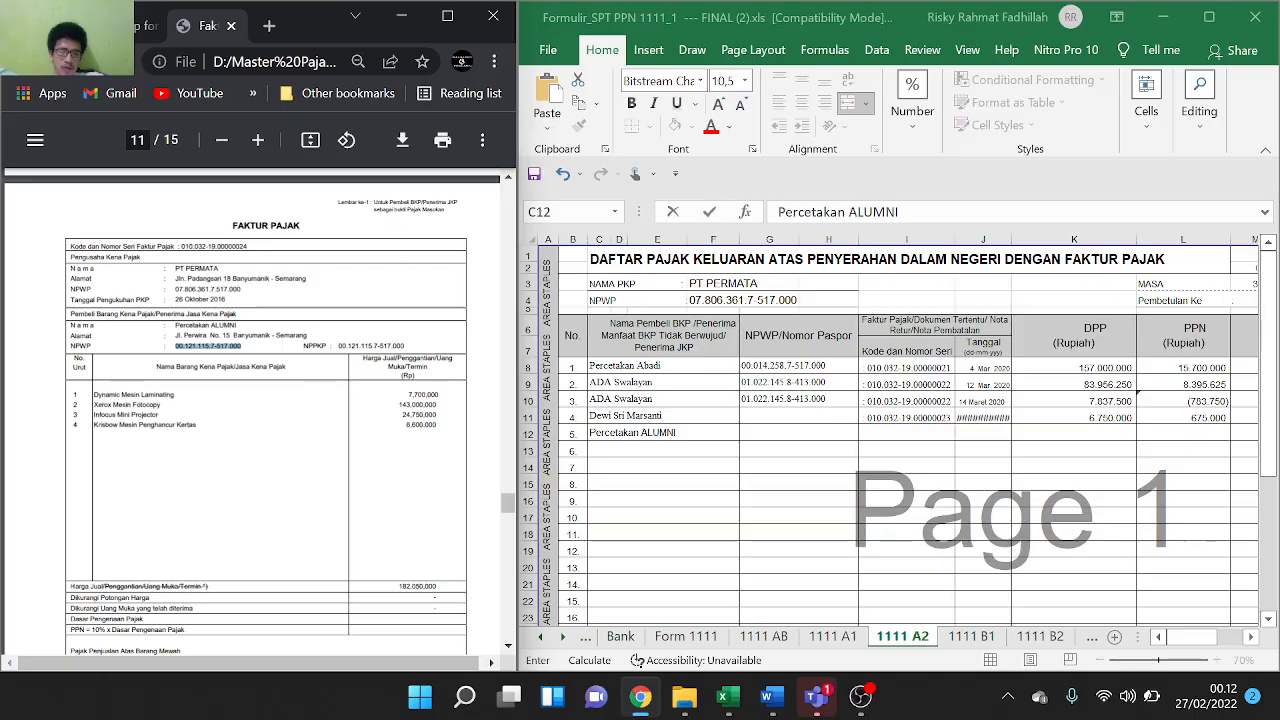
pyautogui.click(795, 432)
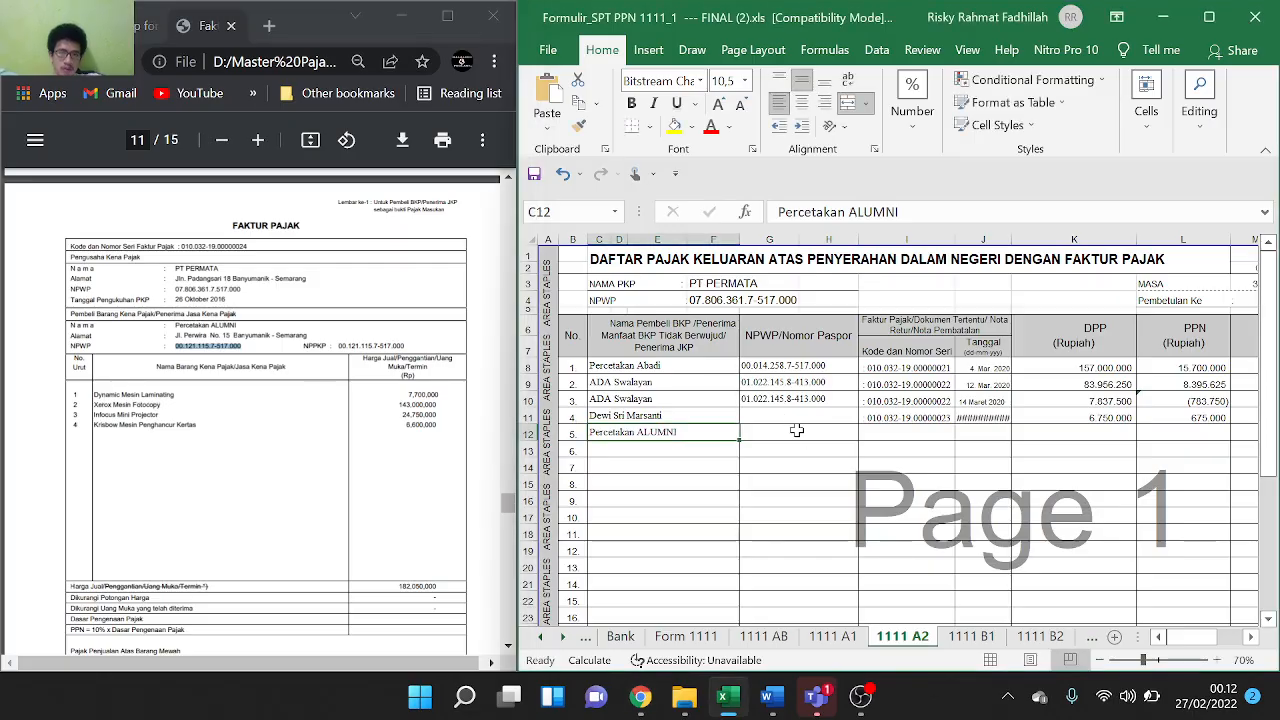
pyautogui.doubleClick(795, 432)
pyautogui.hotkey('ctrl', 'v')
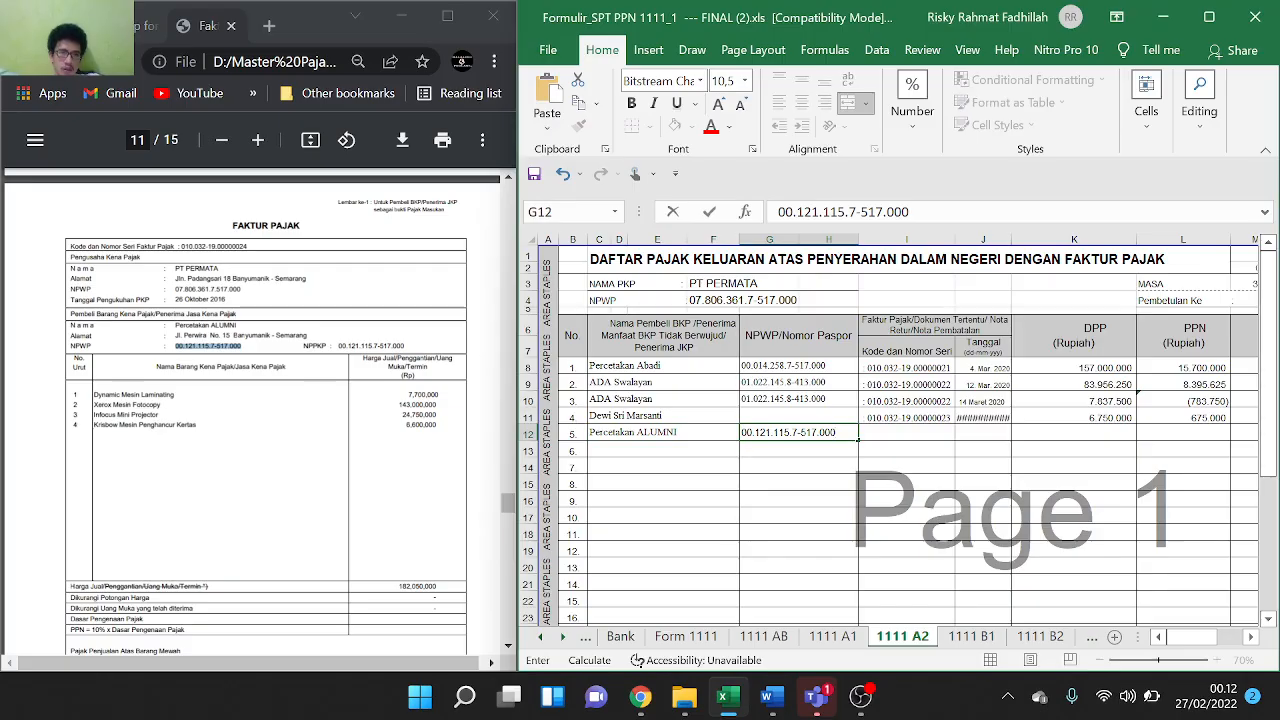
pyautogui.moveTo(181, 246); pyautogui.dragTo(199, 246)
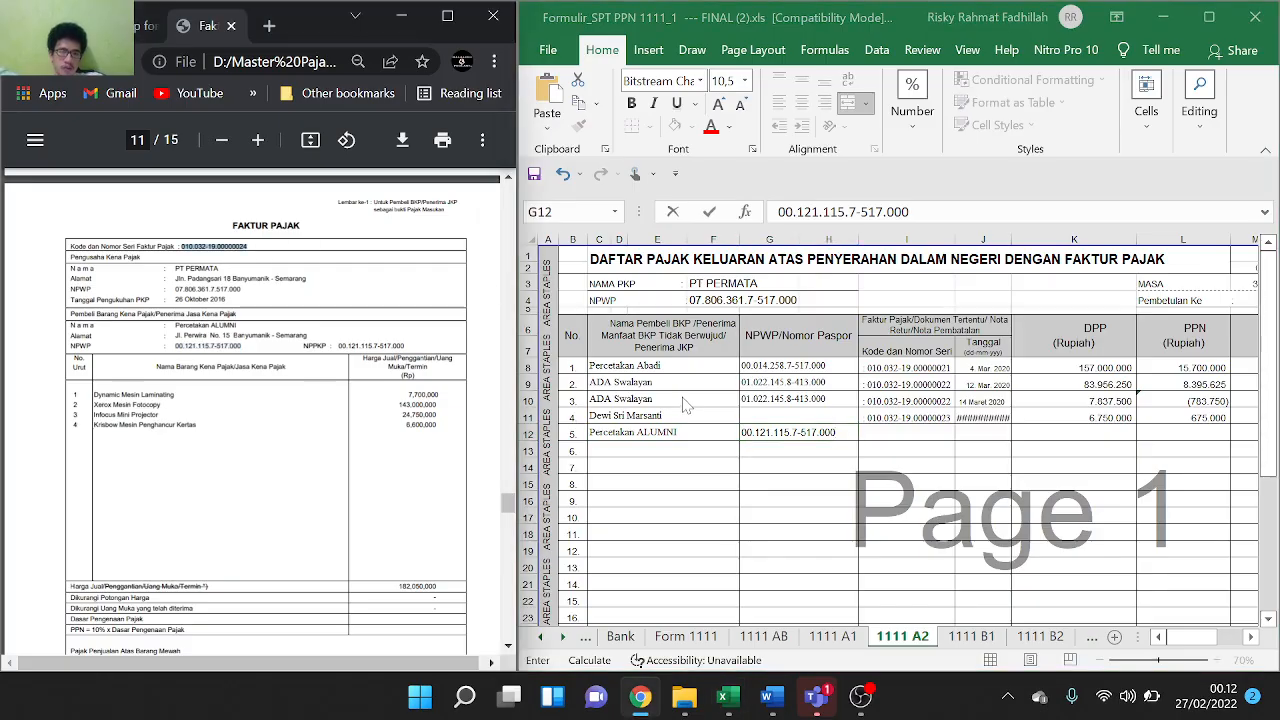
pyautogui.click(929, 428)
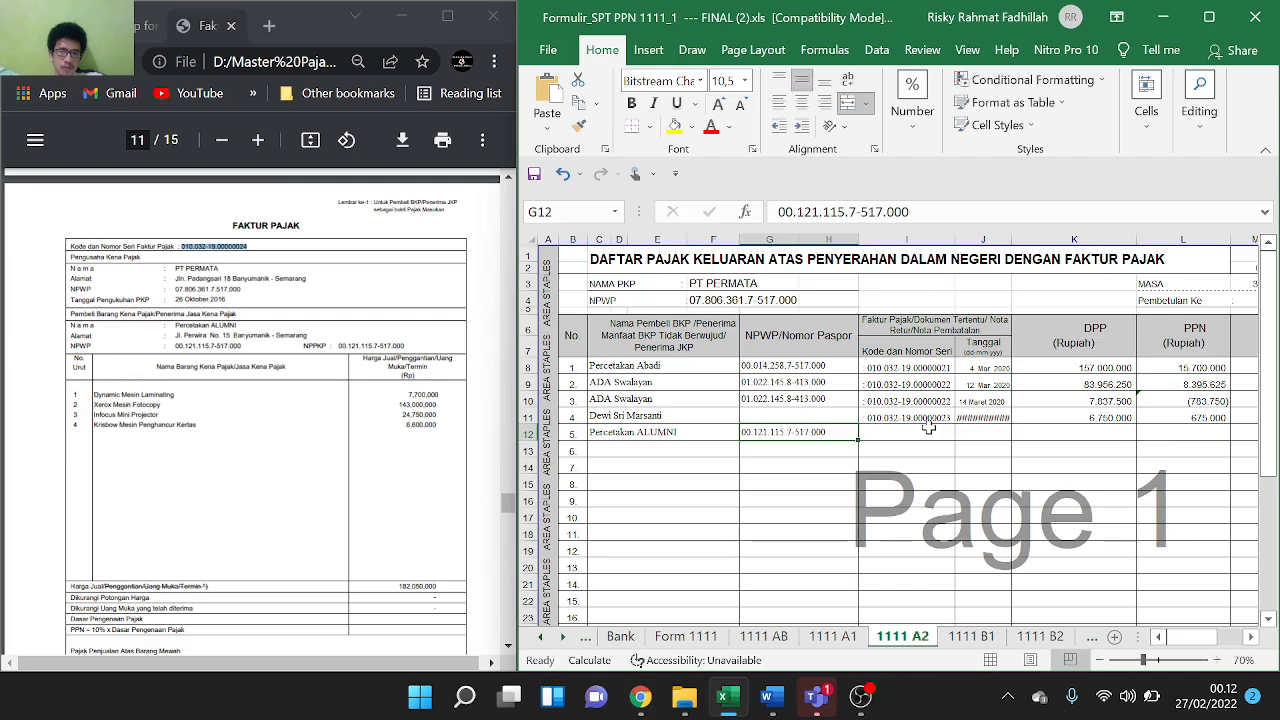
pyautogui.press('F2')
pyautogui.write('010.032-19.00000024')
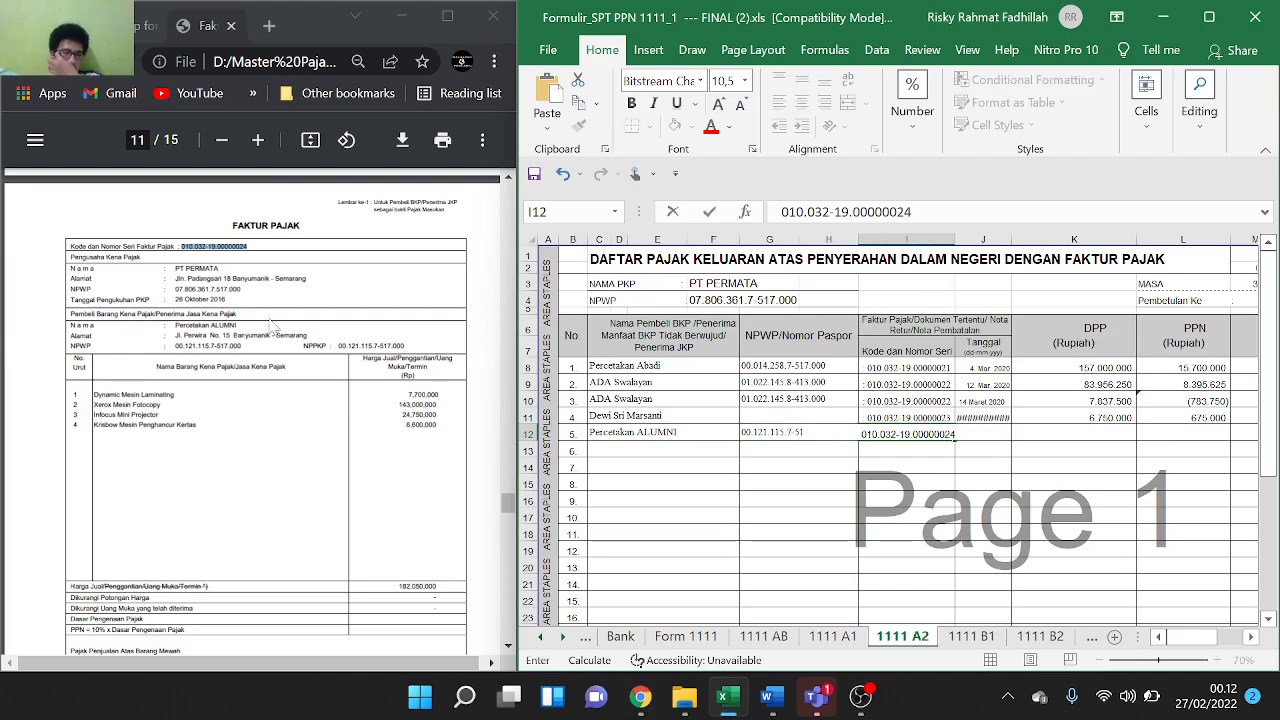
pyautogui.scroll(-2, 393, 394)
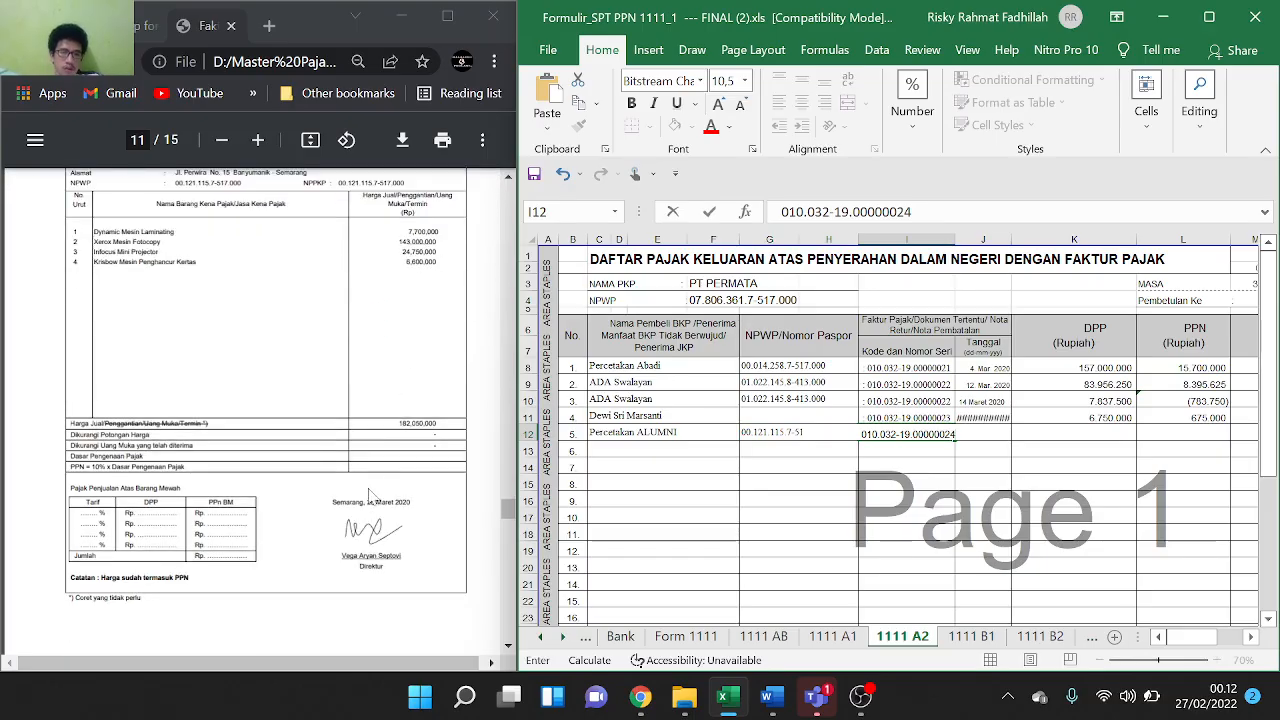
pyautogui.moveTo(367, 502); pyautogui.dragTo(410, 502)
pyautogui.hotkey('ctrl', 'c')
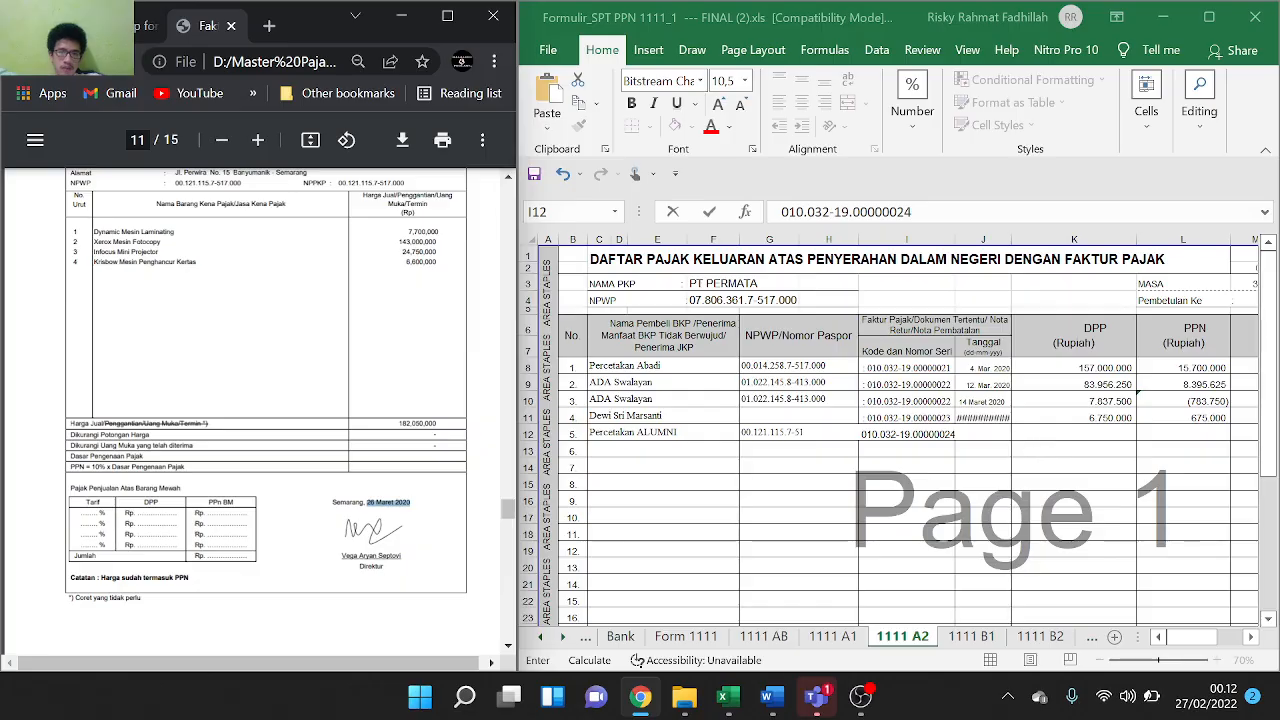
pyautogui.doubleClick(934, 434)
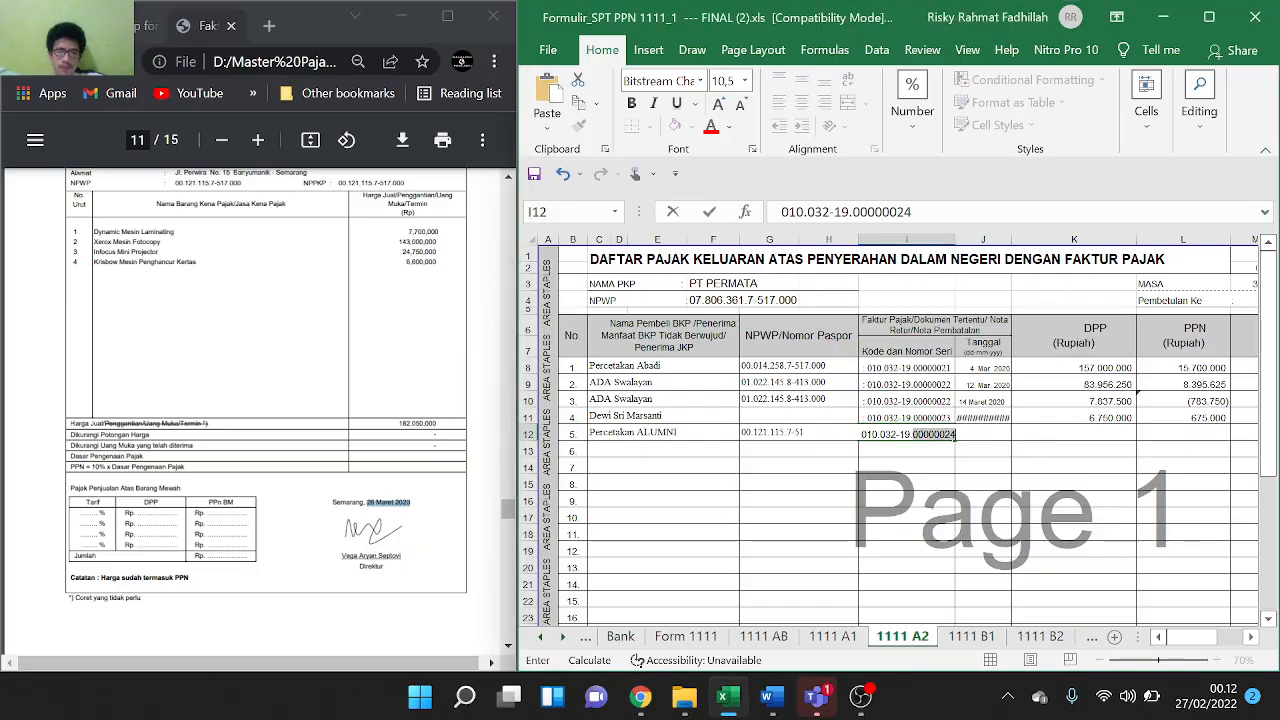
# Paste the invoice date into J12 and enter DPP 182050000 in K12 without commas
pyautogui.click(983, 434)
pyautogui.hotkey('ctrl', 'v')
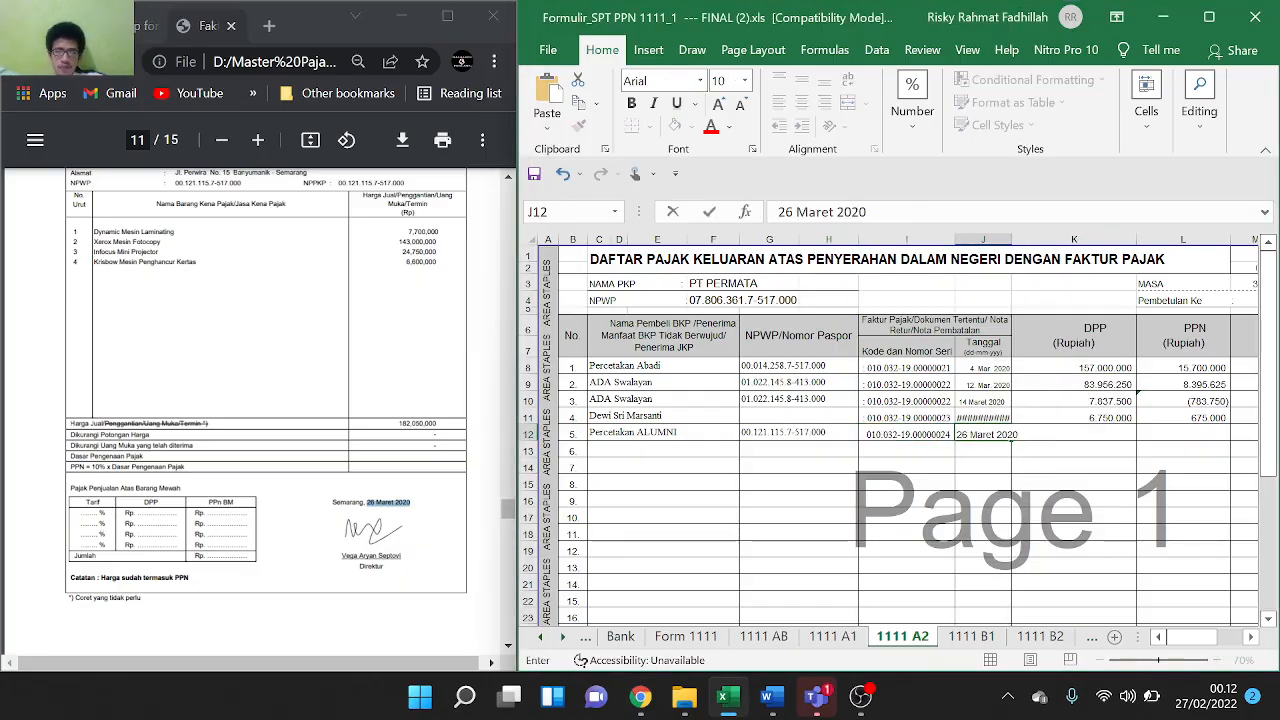
pyautogui.click(1043, 512)
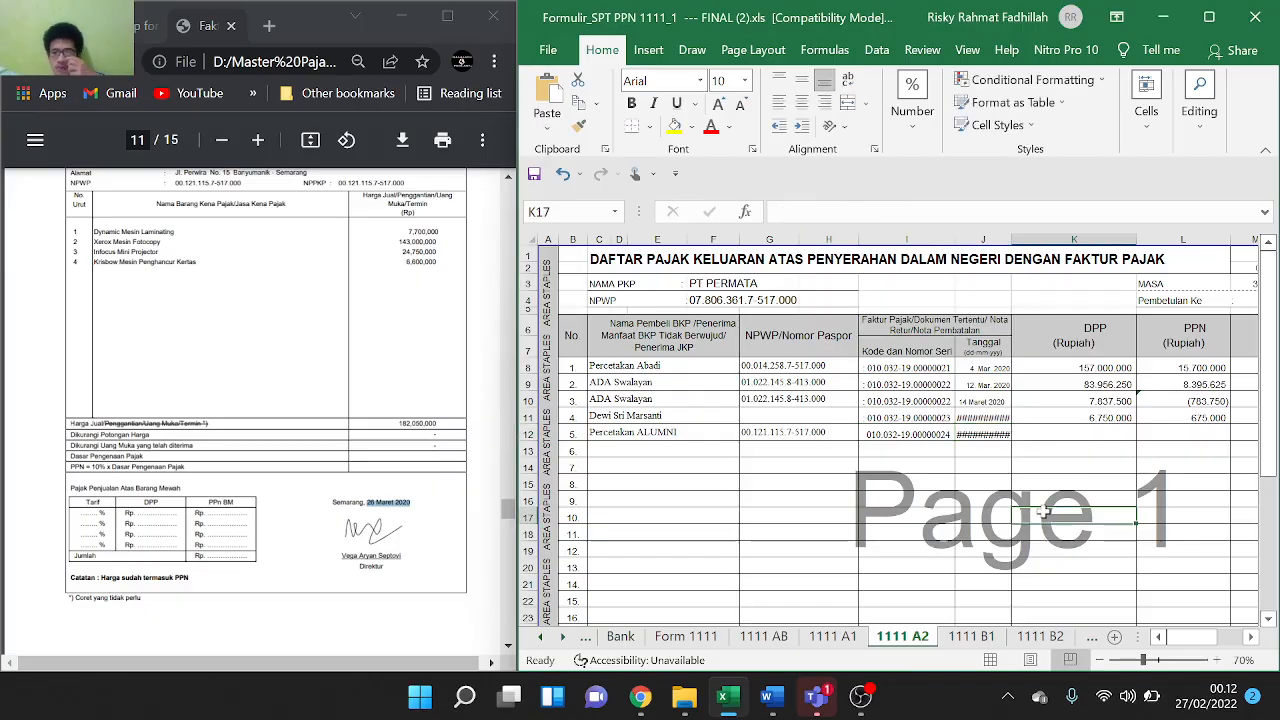
pyautogui.scroll(-1, 370, 488)
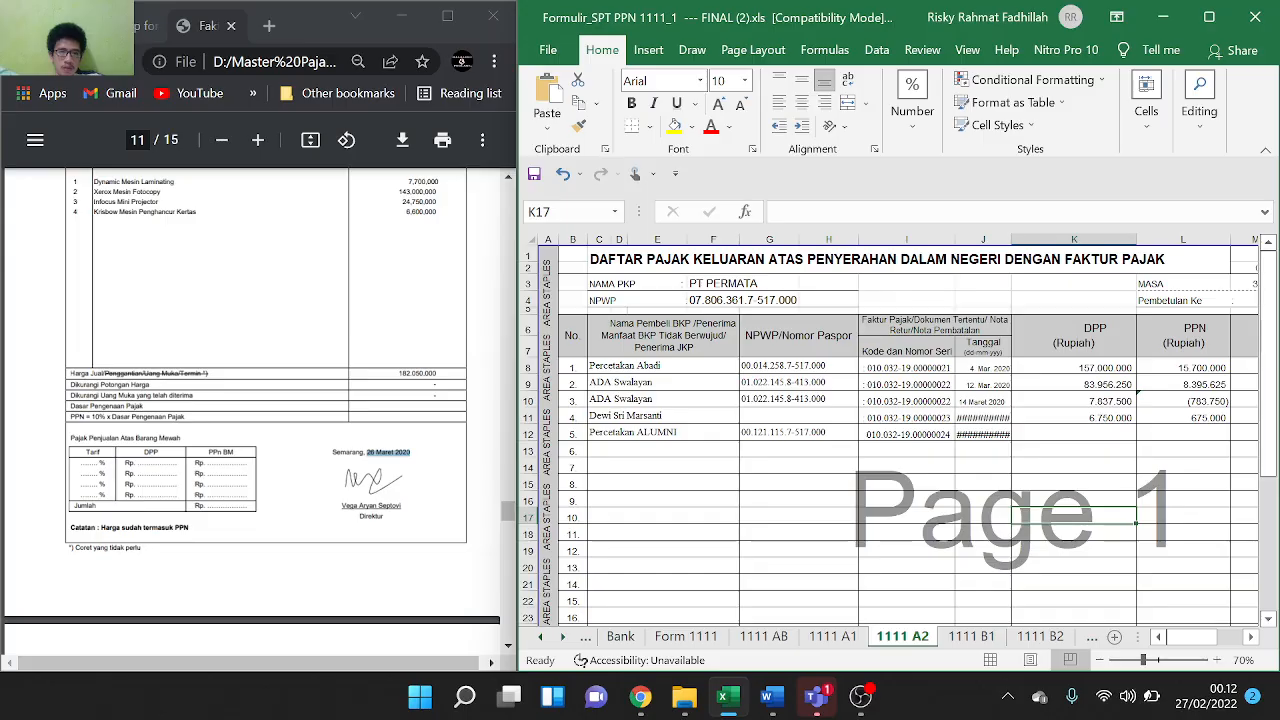
pyautogui.doubleClick(417, 373)
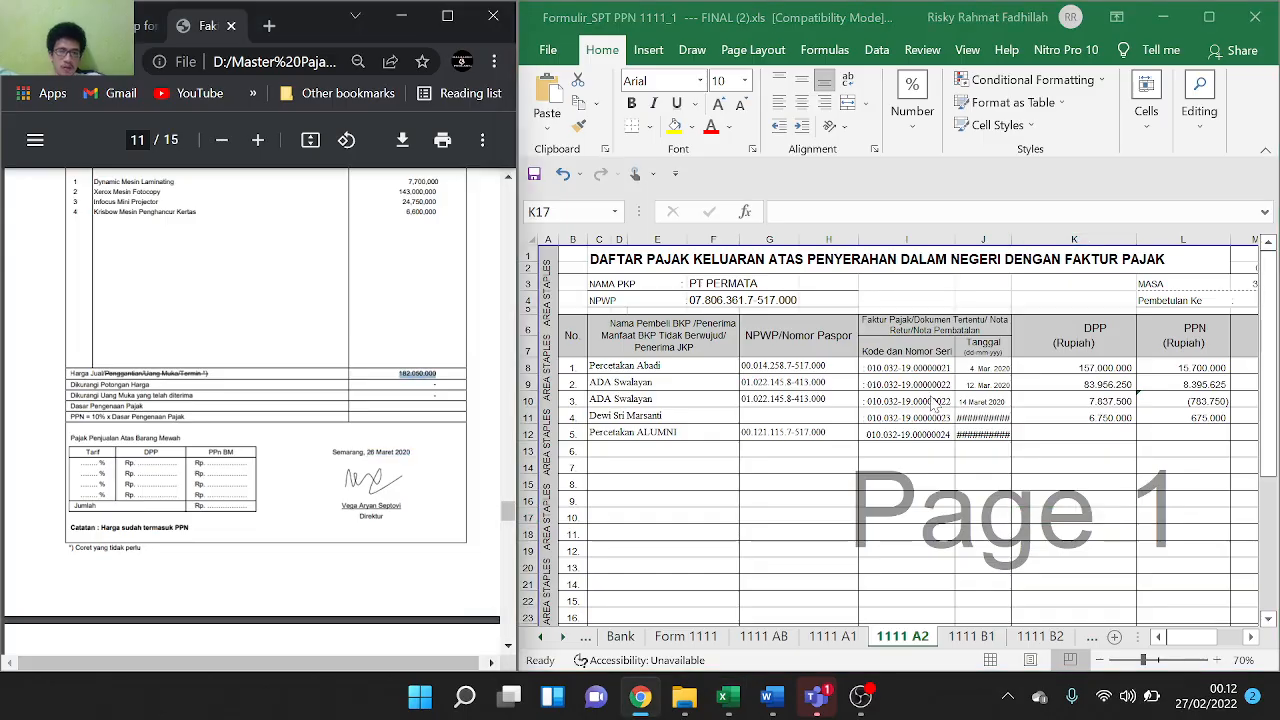
pyautogui.click(1078, 438)
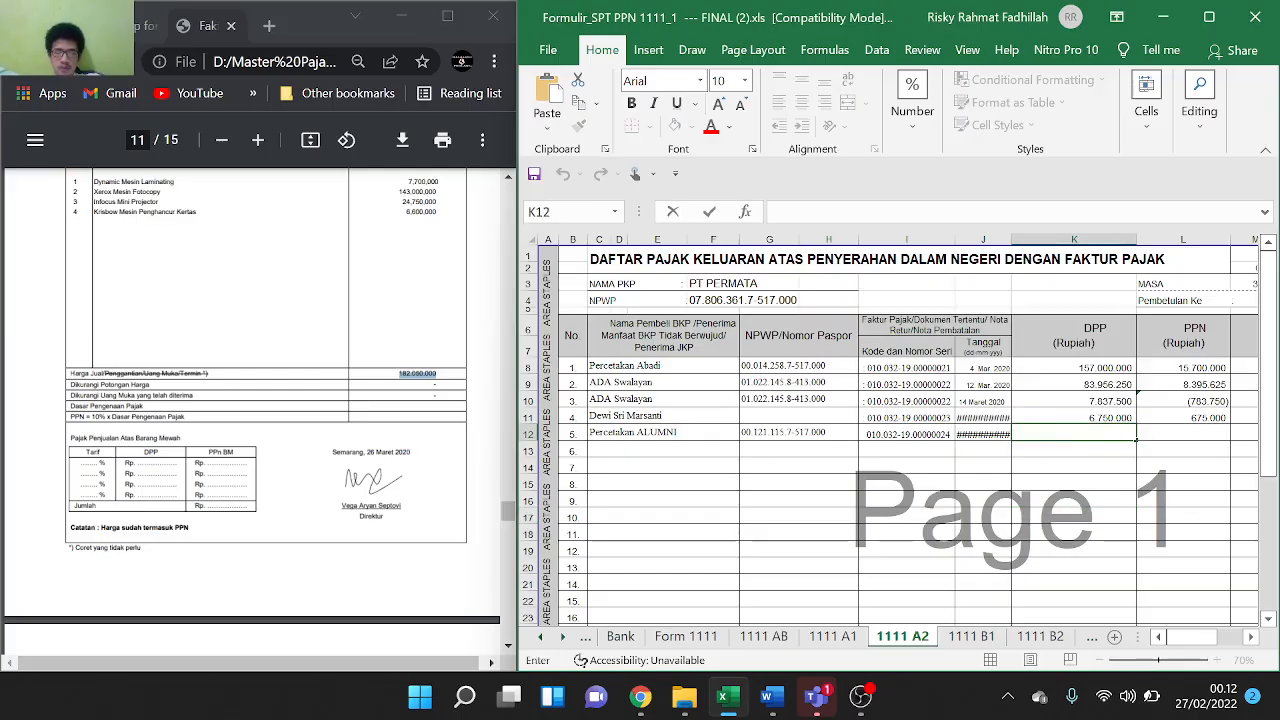
pyautogui.write('182,050,000')
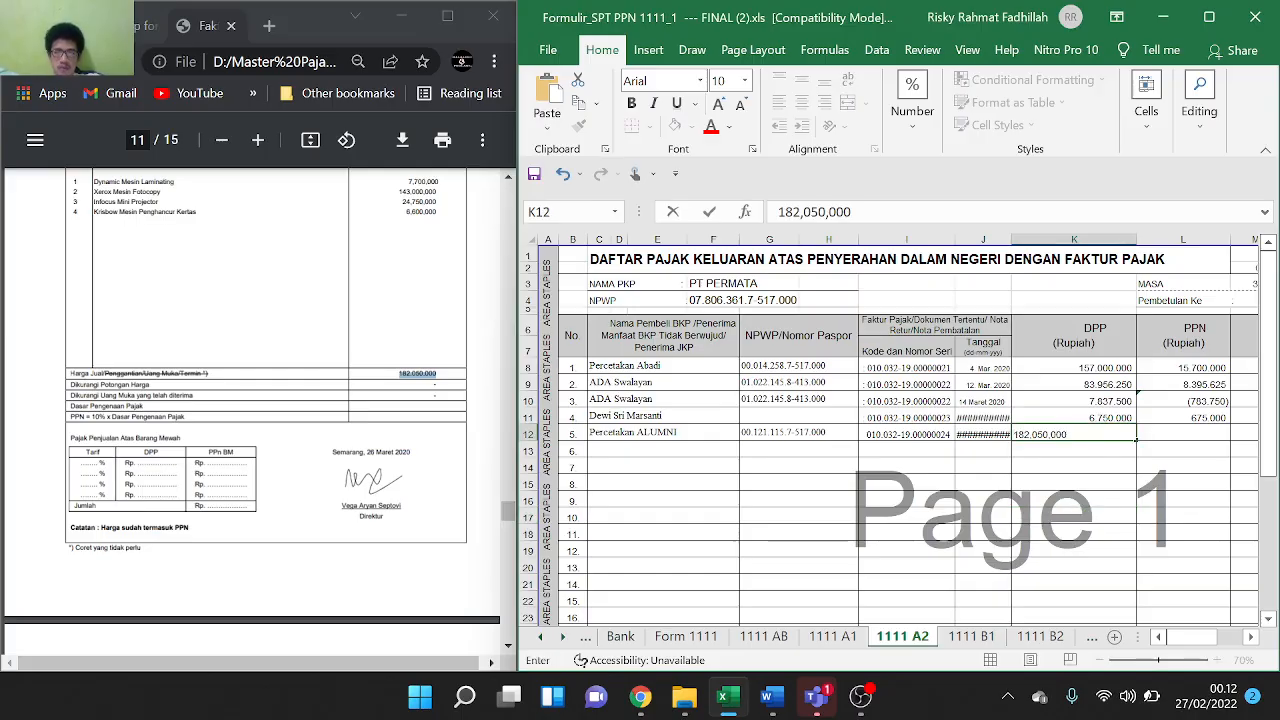
pyautogui.press('BackSpace')
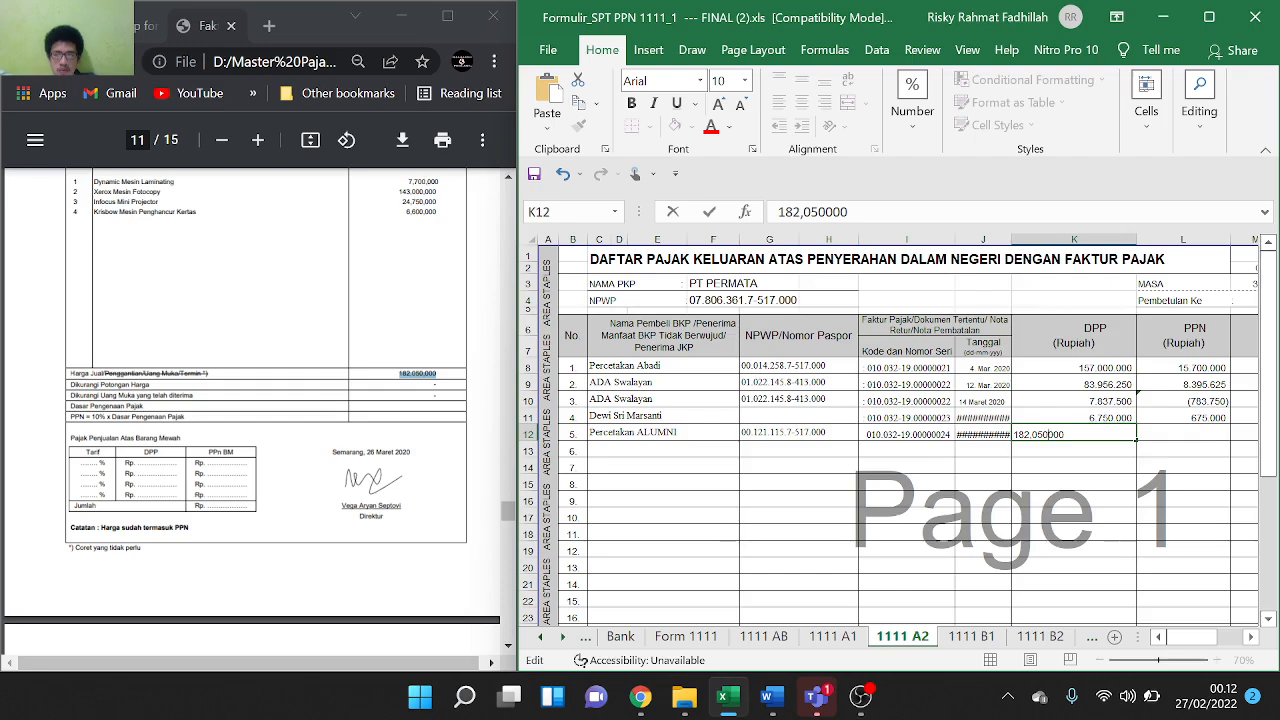
pyautogui.press('BackSpace')
pyautogui.press('Tab')
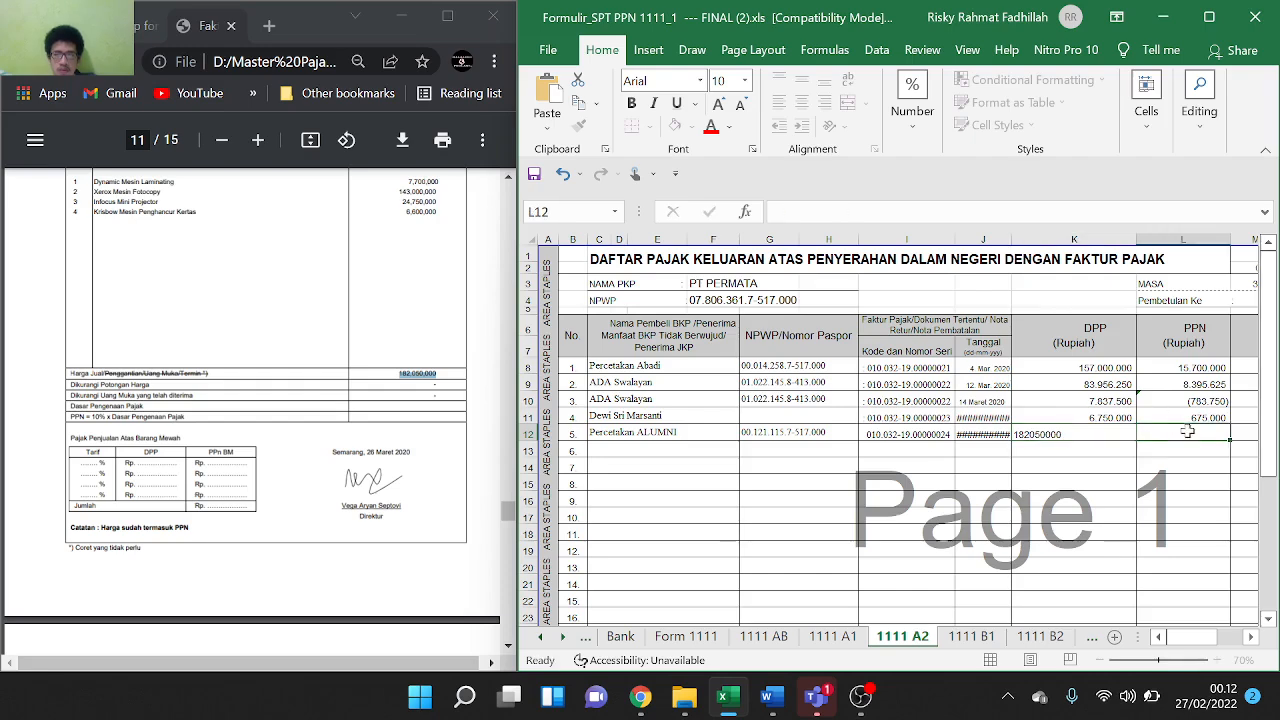
# Fill L11's =K11*10% down to L12, giving PPN 18.205.000
pyautogui.click(1226, 418)
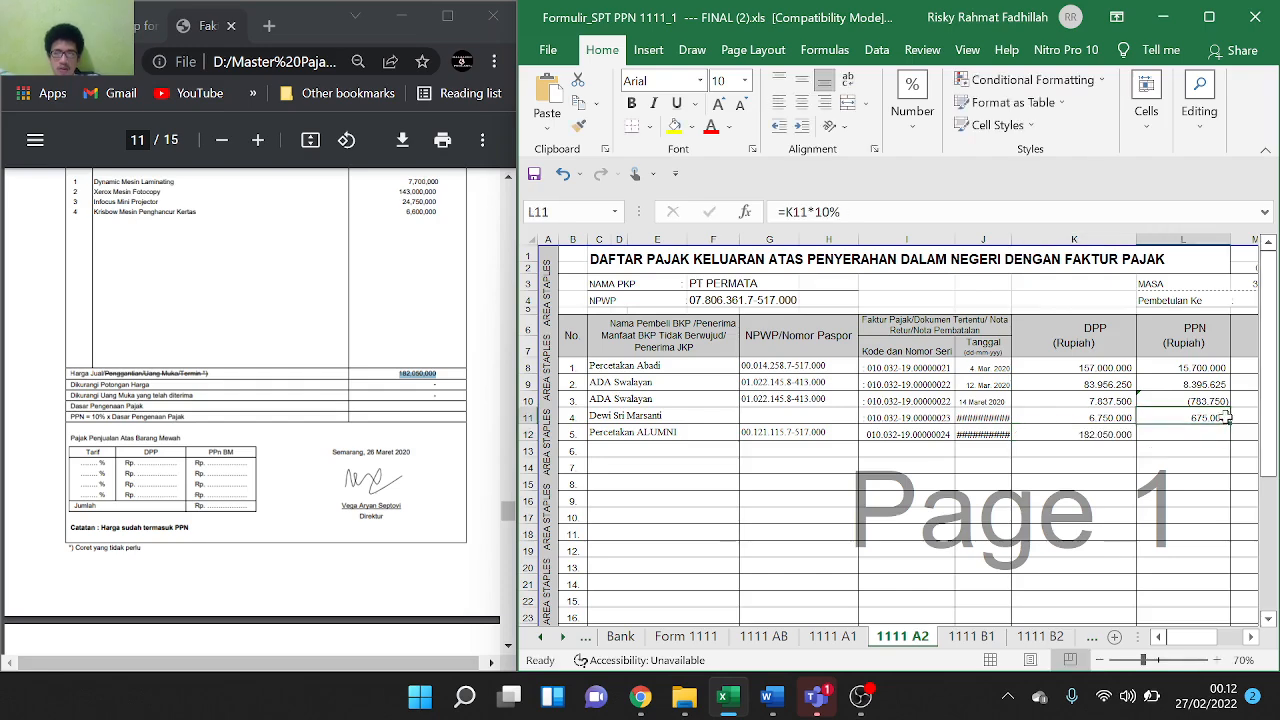
pyautogui.moveTo(1226, 418); pyautogui.dragTo(1226, 437)
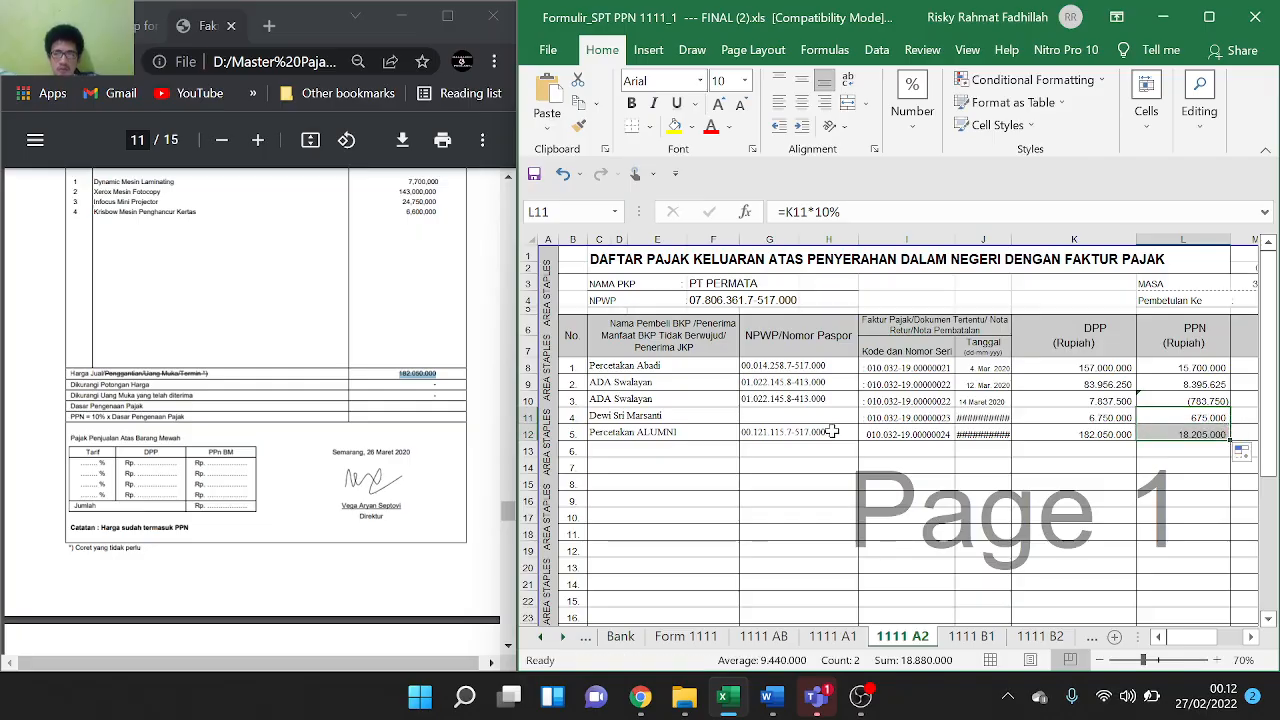
pyautogui.scroll(-5, 303, 405)
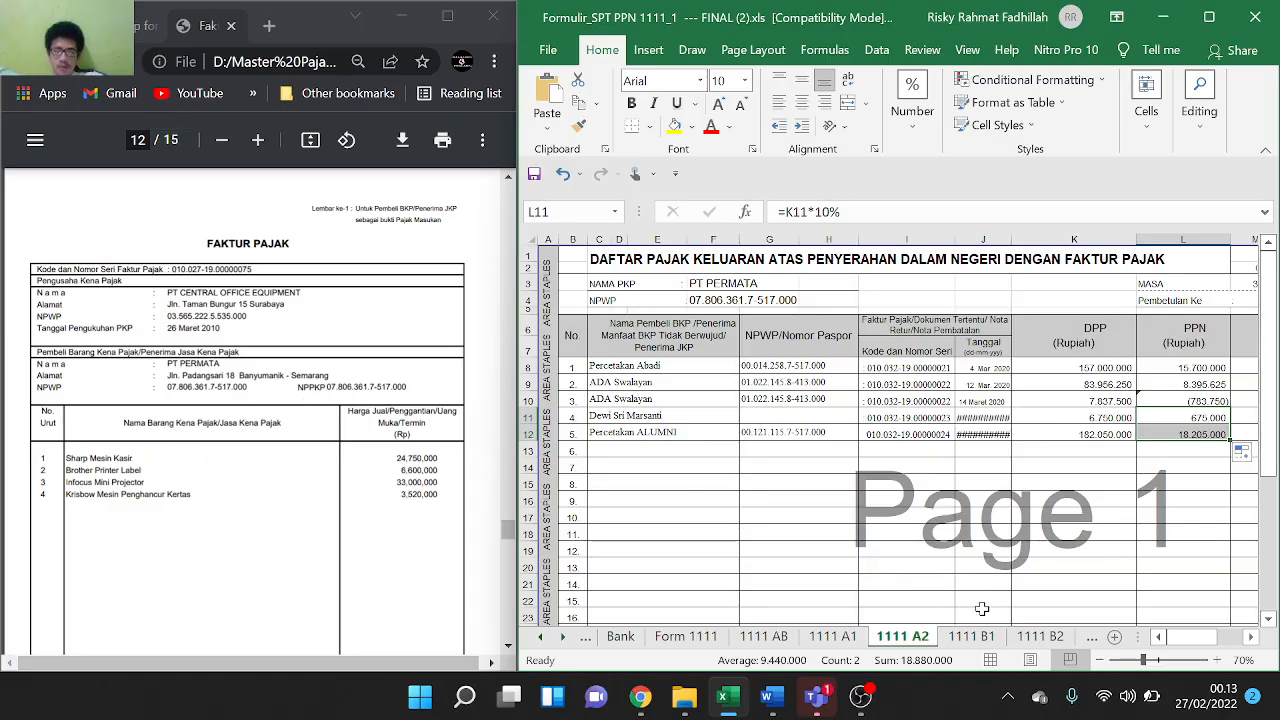
# On the 1111 B2 sheet, paste seller PT CENTRAL OFFICE EQUIPMENT into C13
pyautogui.click(1040, 636)
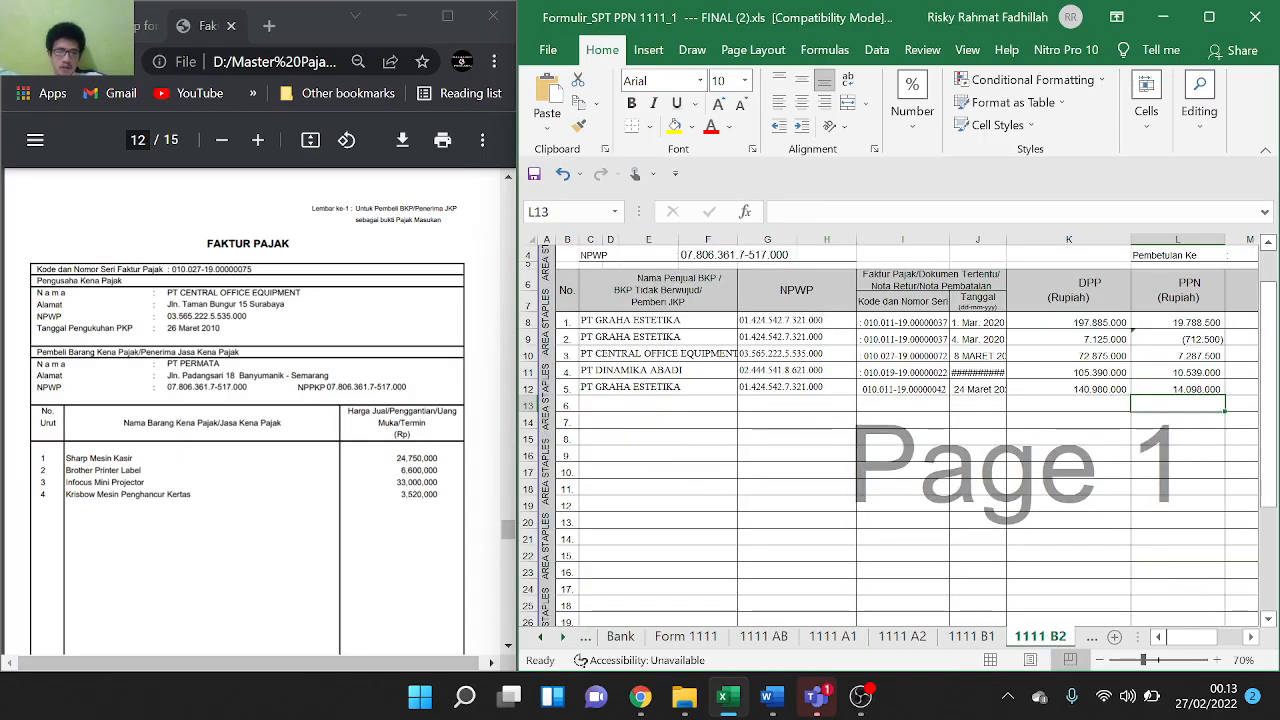
pyautogui.scroll(-1, 248, 410)
pyautogui.scroll(-1, 248, 410)
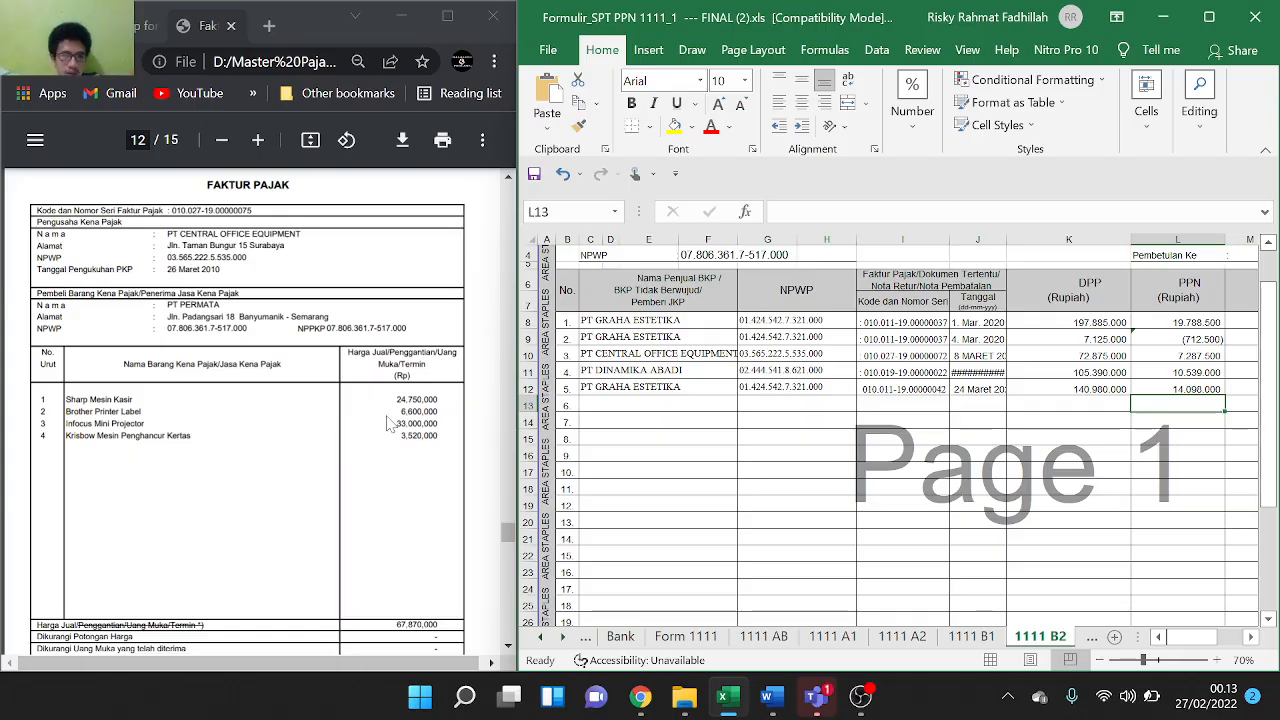
pyautogui.scroll(-1, 388, 424)
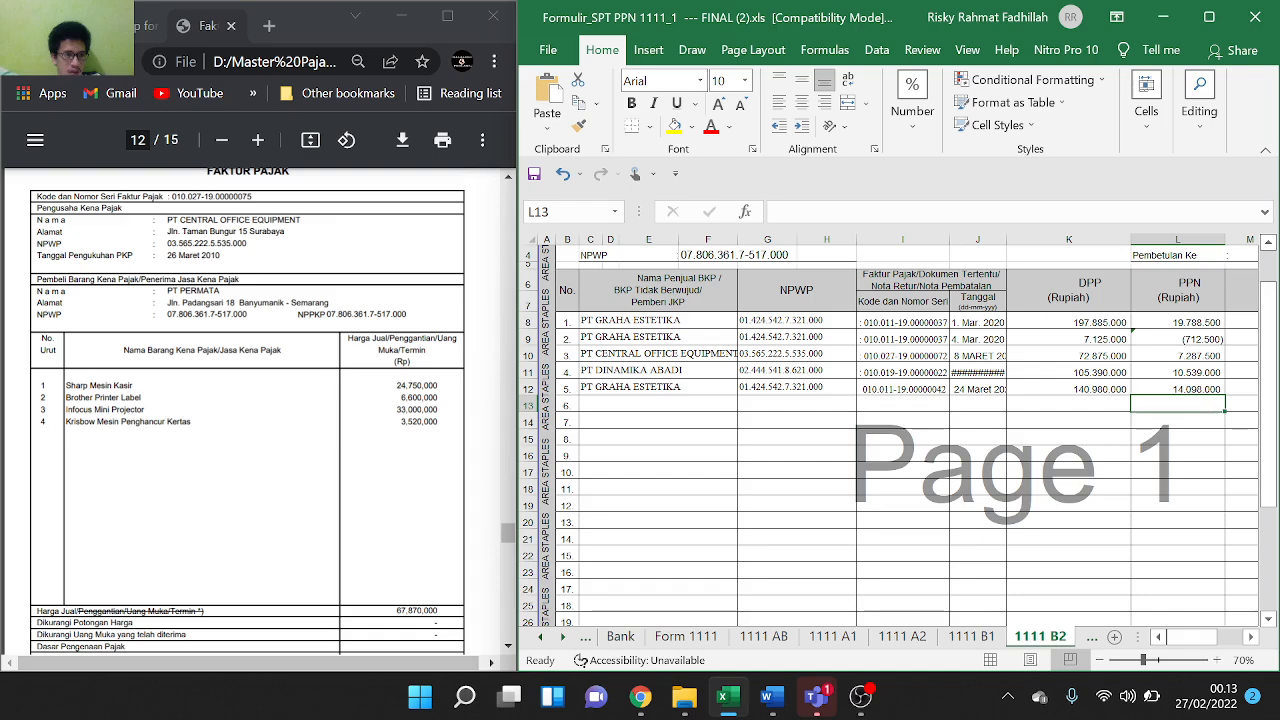
pyautogui.moveTo(167, 220); pyautogui.dragTo(272, 220)
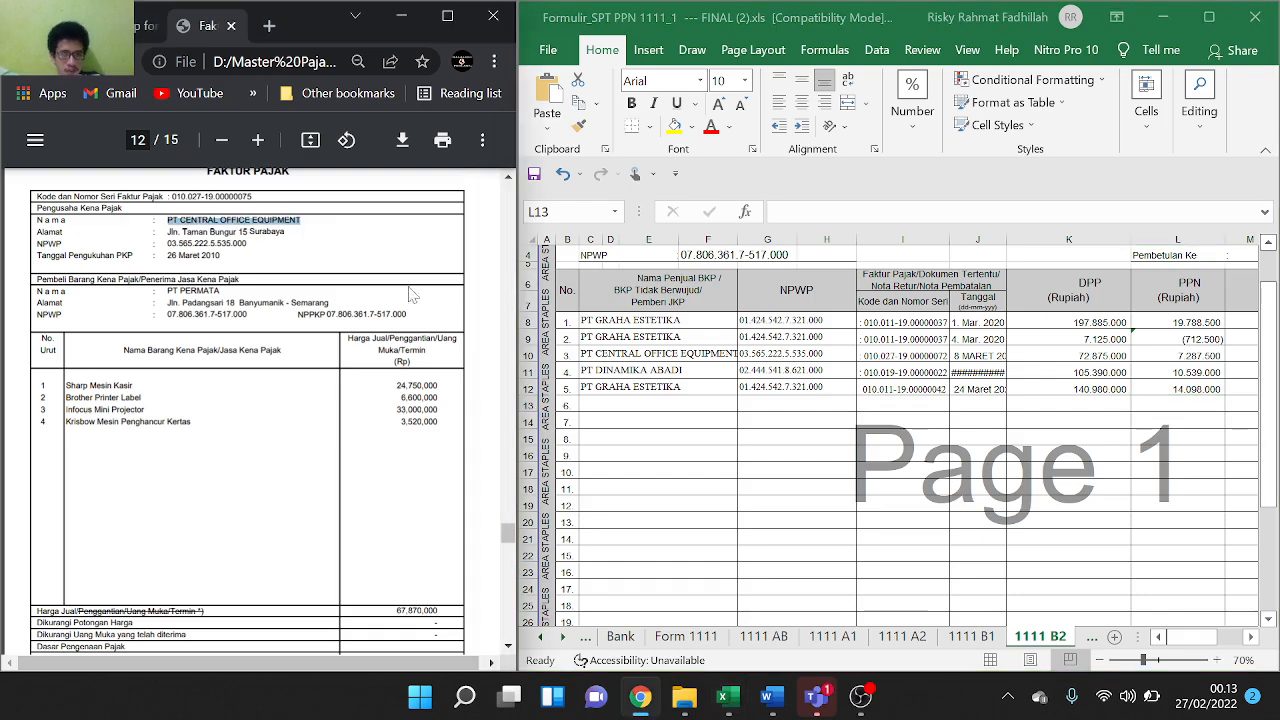
pyautogui.doubleClick(655, 407)
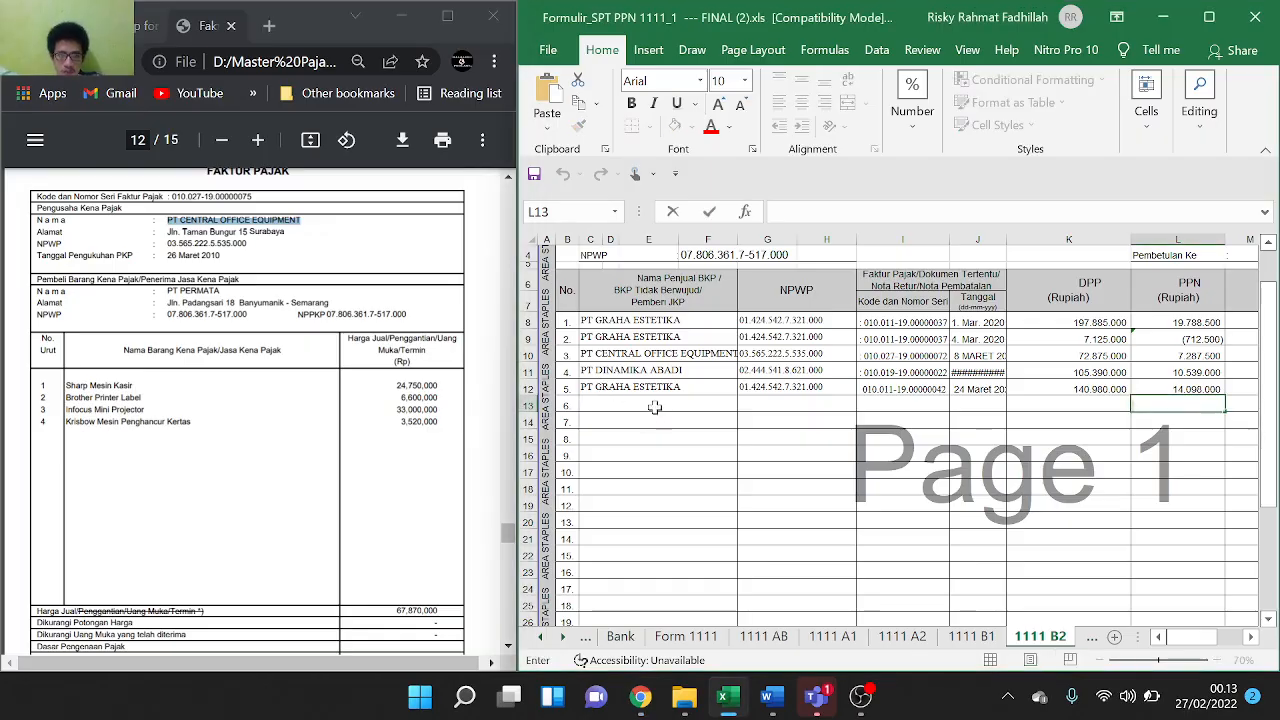
pyautogui.doubleClick(627, 404)
pyautogui.write('PT CENTRAL OFFICE EQUIPMENT')
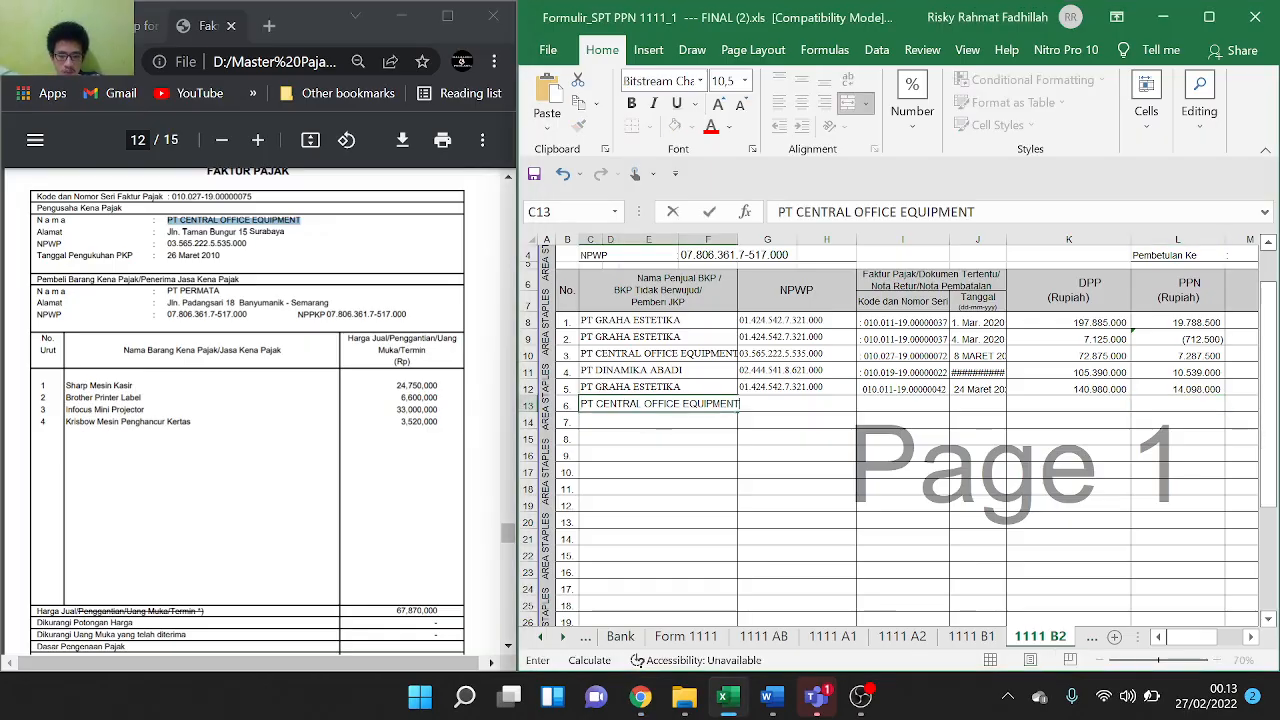
pyautogui.click(776, 404)
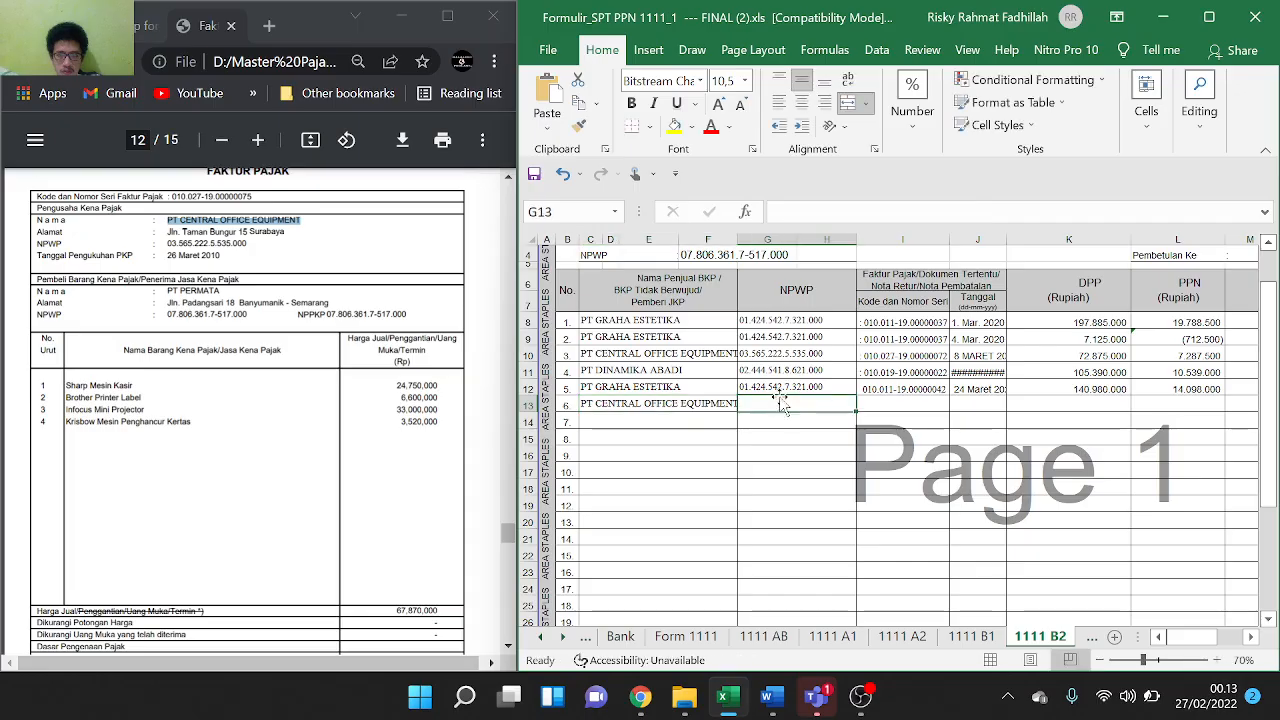
# Copy the NPWP from G10 to G13 and the invoice code from I10 to I13
pyautogui.doubleClick(777, 354)
pyautogui.doubleClick(777, 354)
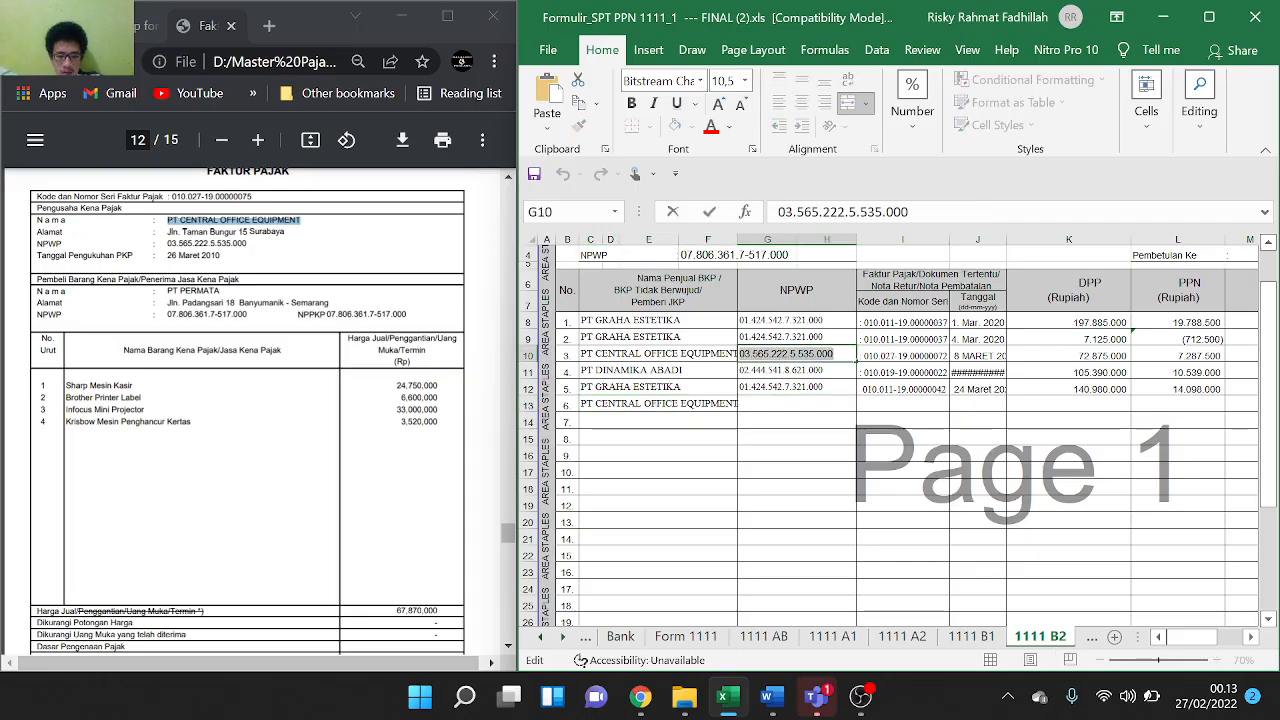
pyautogui.hotkey('ctrl', 'c')
pyautogui.click(800, 404)
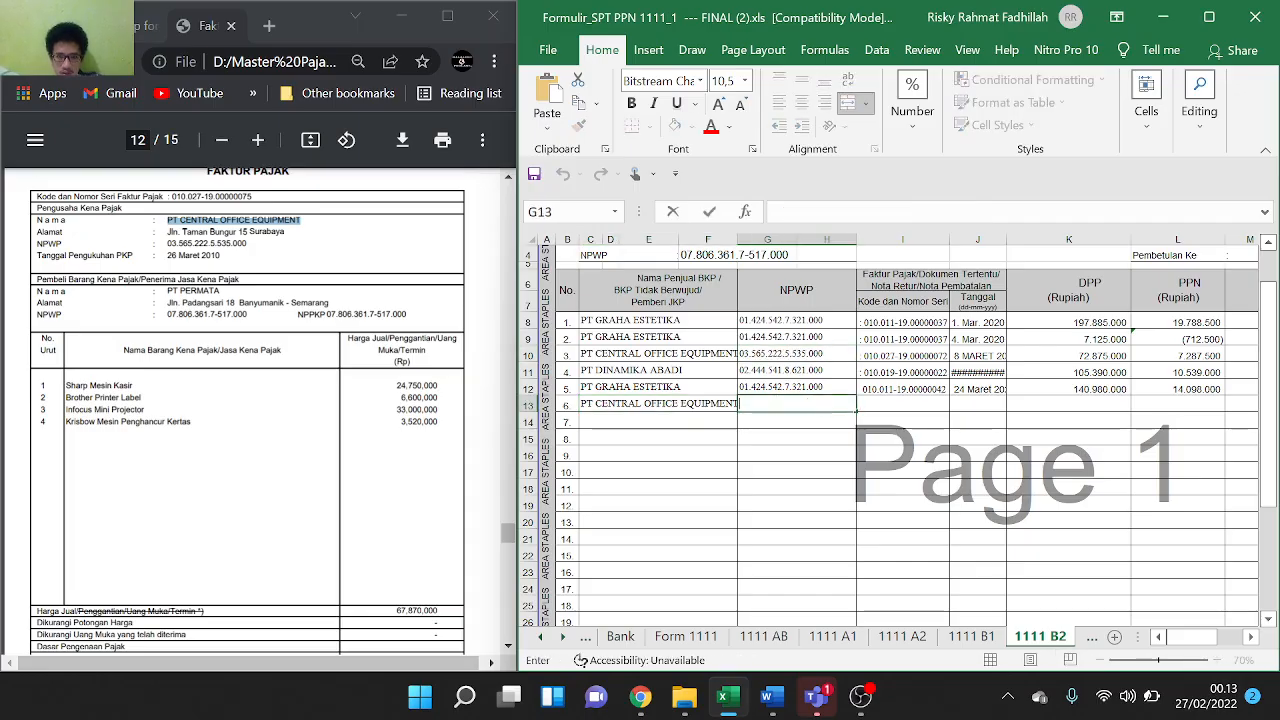
pyautogui.hotkey('ctrl', 'v')
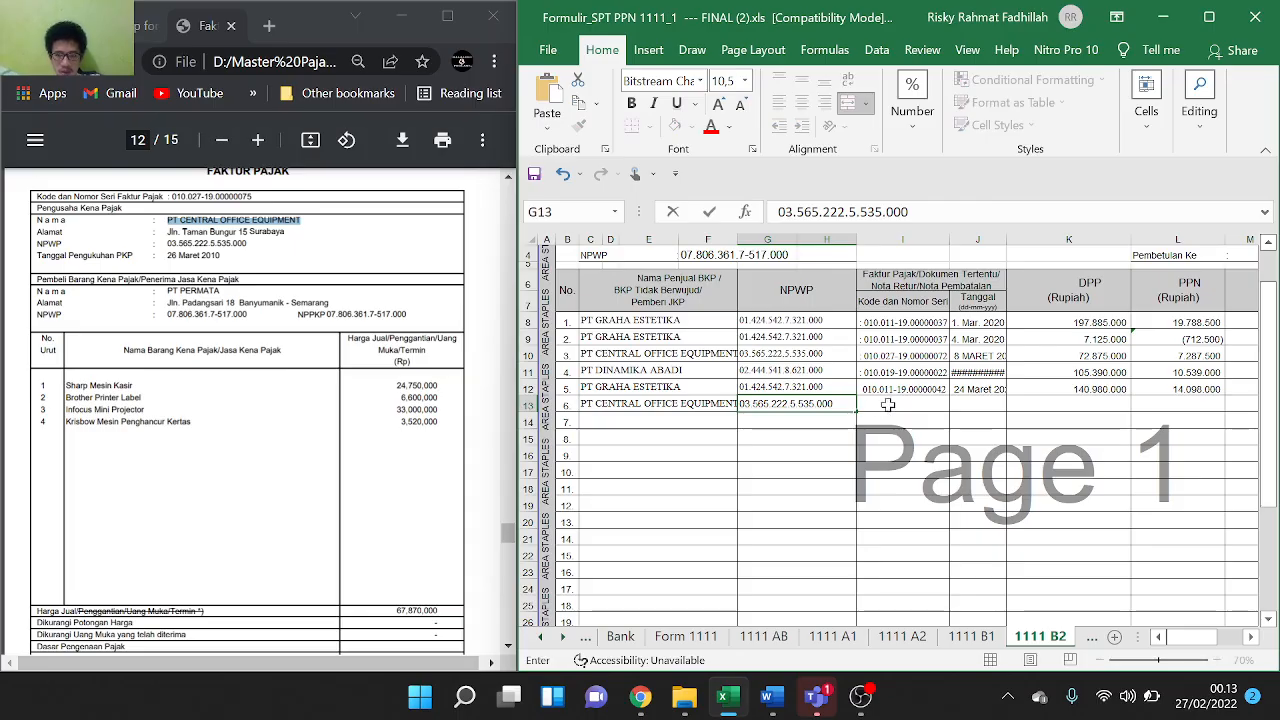
pyautogui.click(887, 404)
pyautogui.click(906, 356)
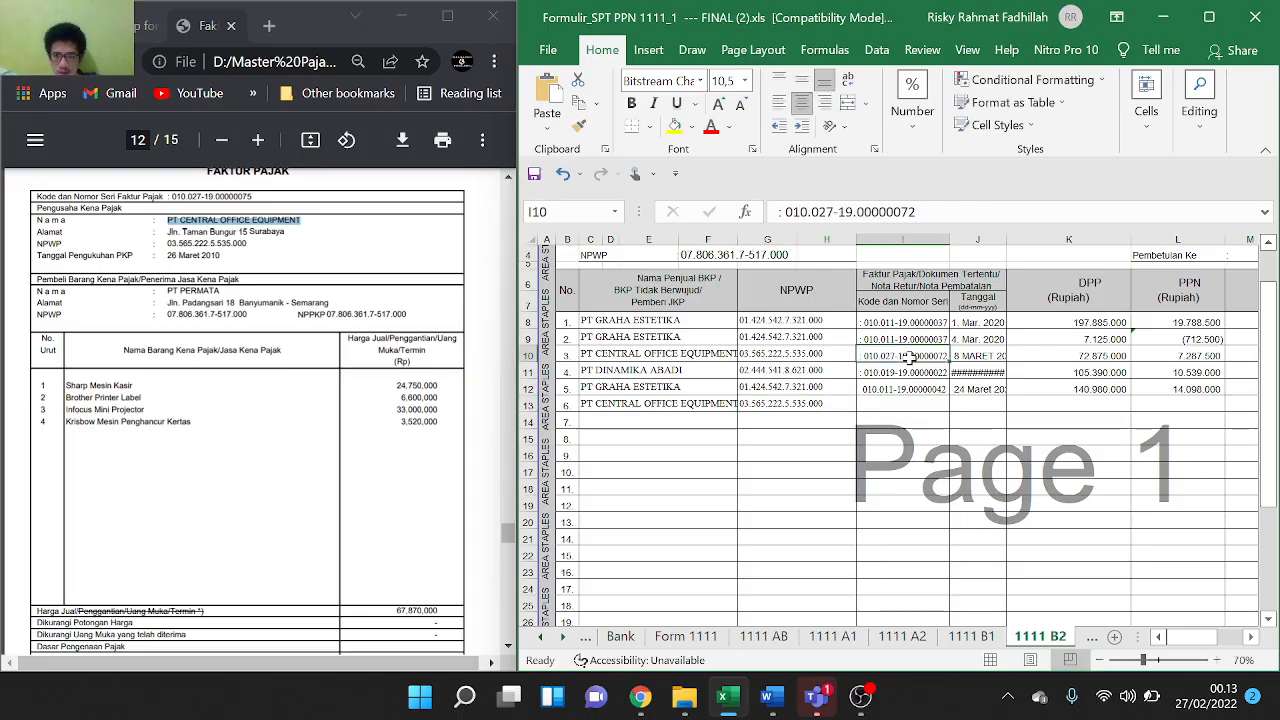
pyautogui.hotkey('ctrl', 'c')
pyautogui.click(915, 405)
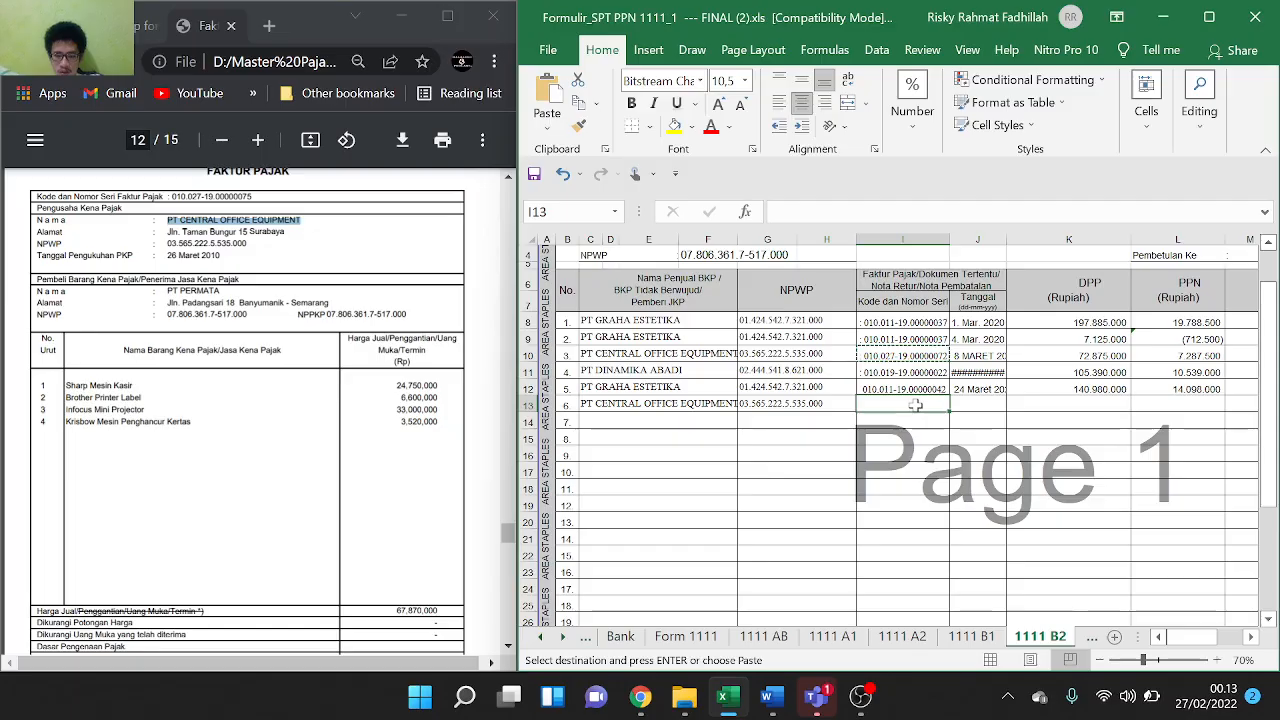
pyautogui.hotkey('ctrl', 'v')
# Type the invoice date 28 Maret 2020 into J13
pyautogui.click(972, 407)
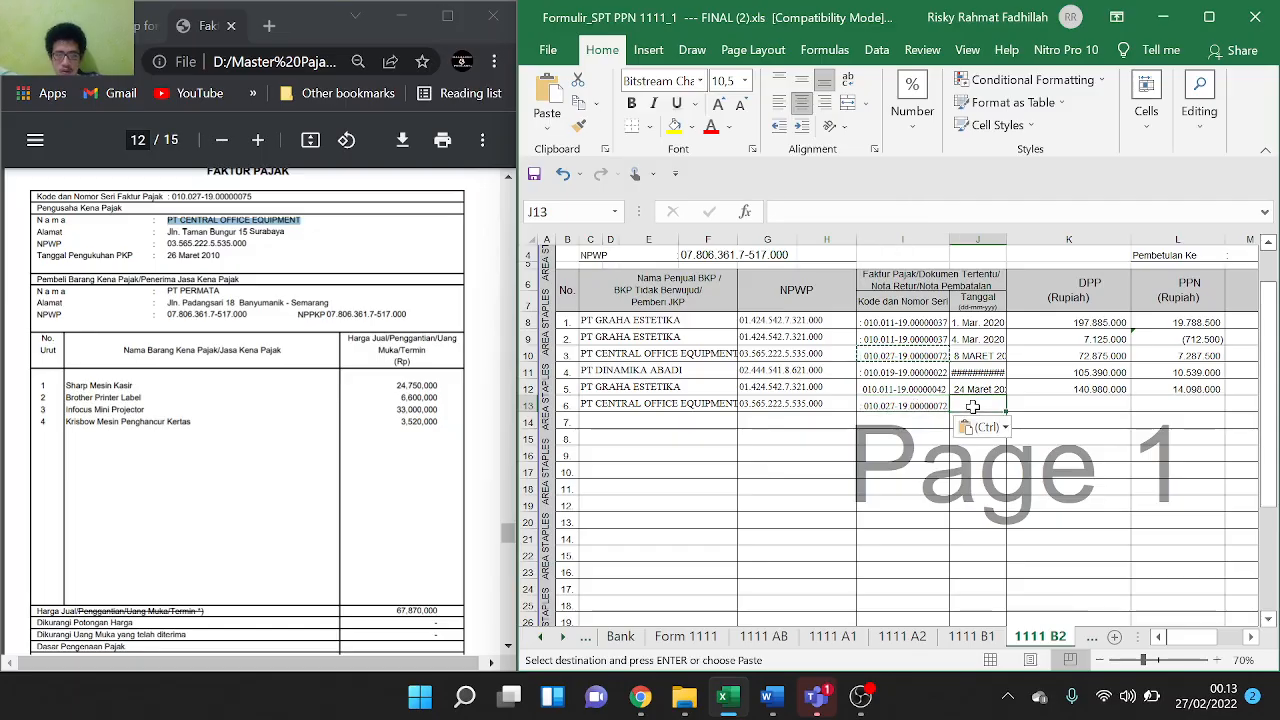
pyautogui.scroll(-3, 248, 400)
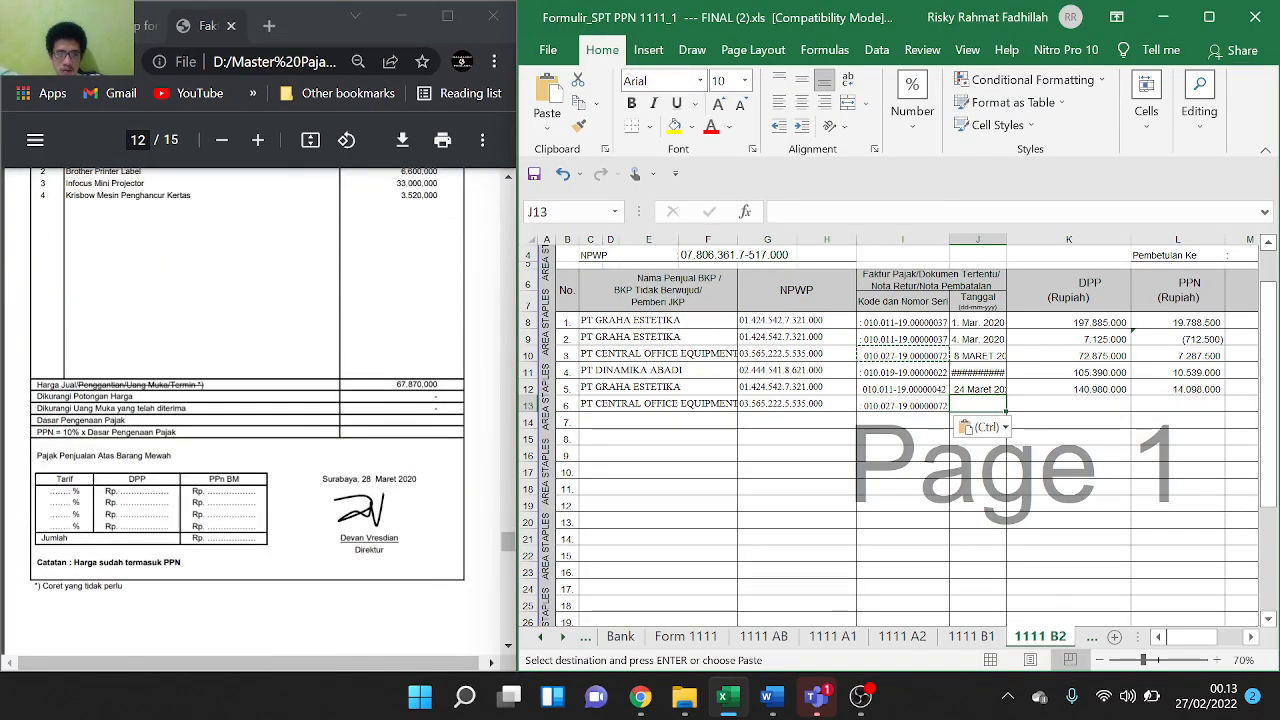
pyautogui.moveTo(362, 479); pyautogui.dragTo(416, 479)
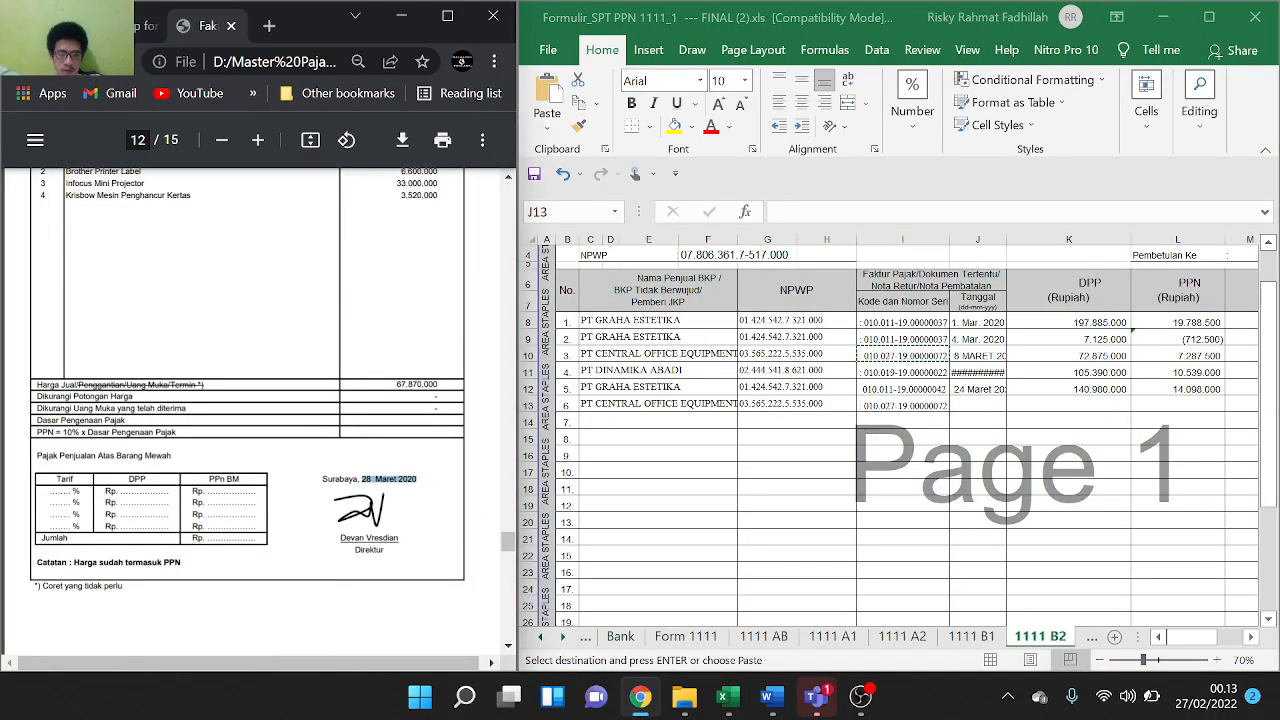
pyautogui.hotkey('ctrl', 'c')
pyautogui.click(988, 410)
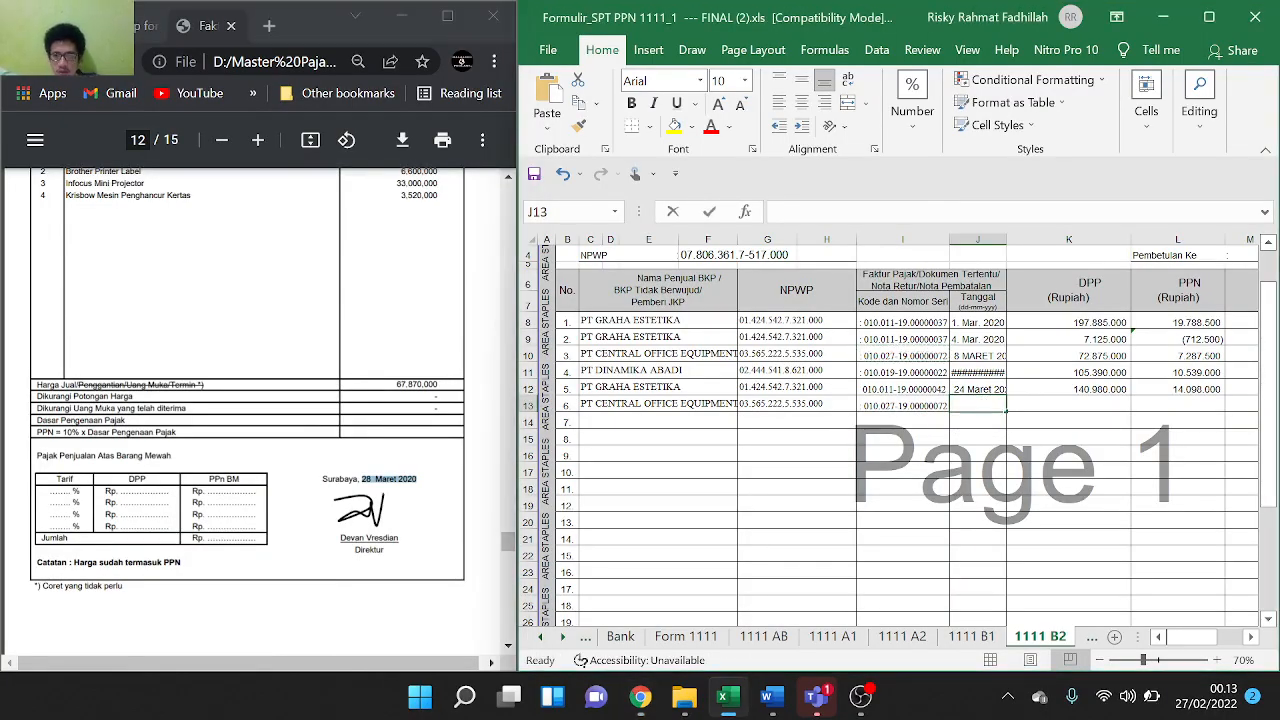
pyautogui.write('28 Maret 2020')
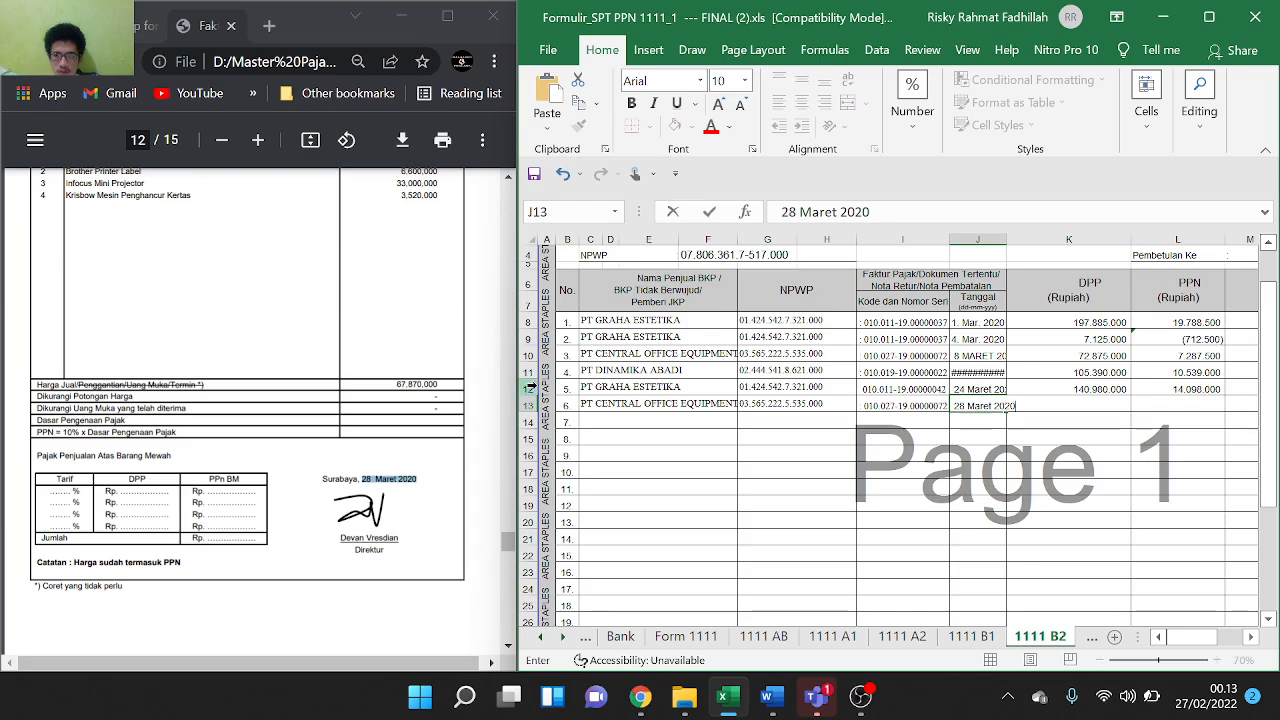
pyautogui.scroll(3, 337, 313)
pyautogui.scroll(-1, 337, 313)
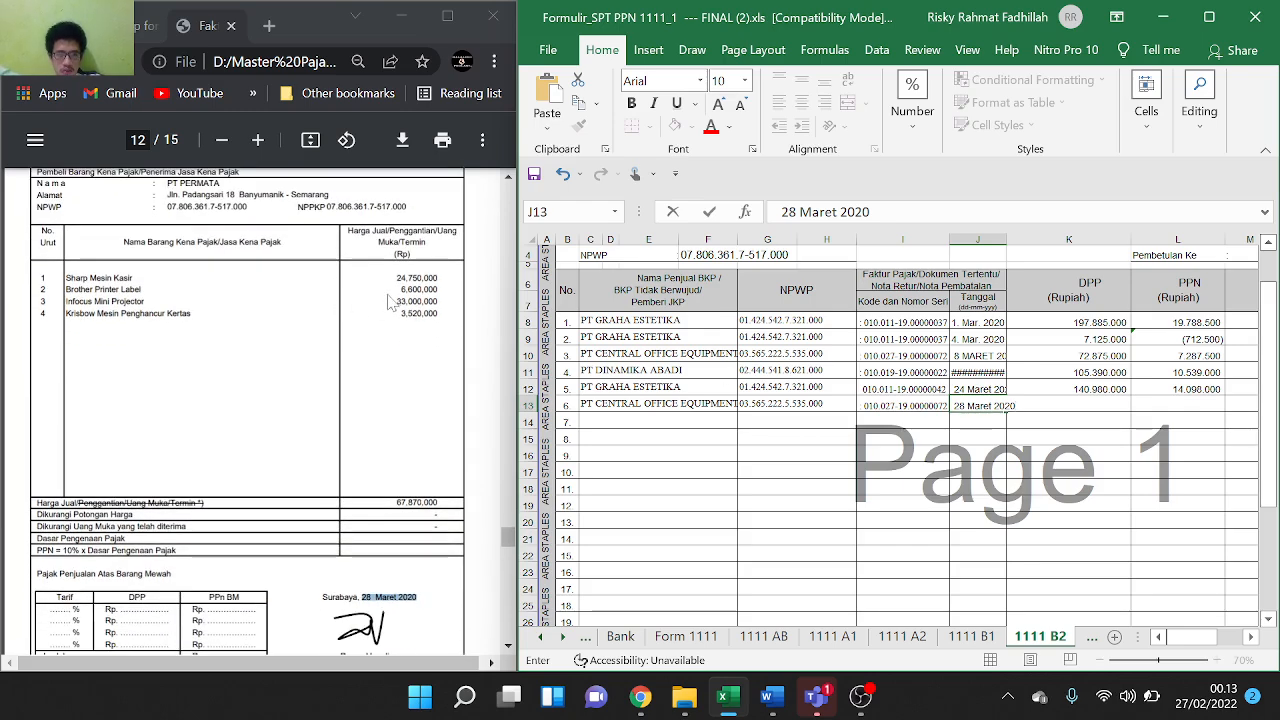
pyautogui.scroll(2, 337, 313)
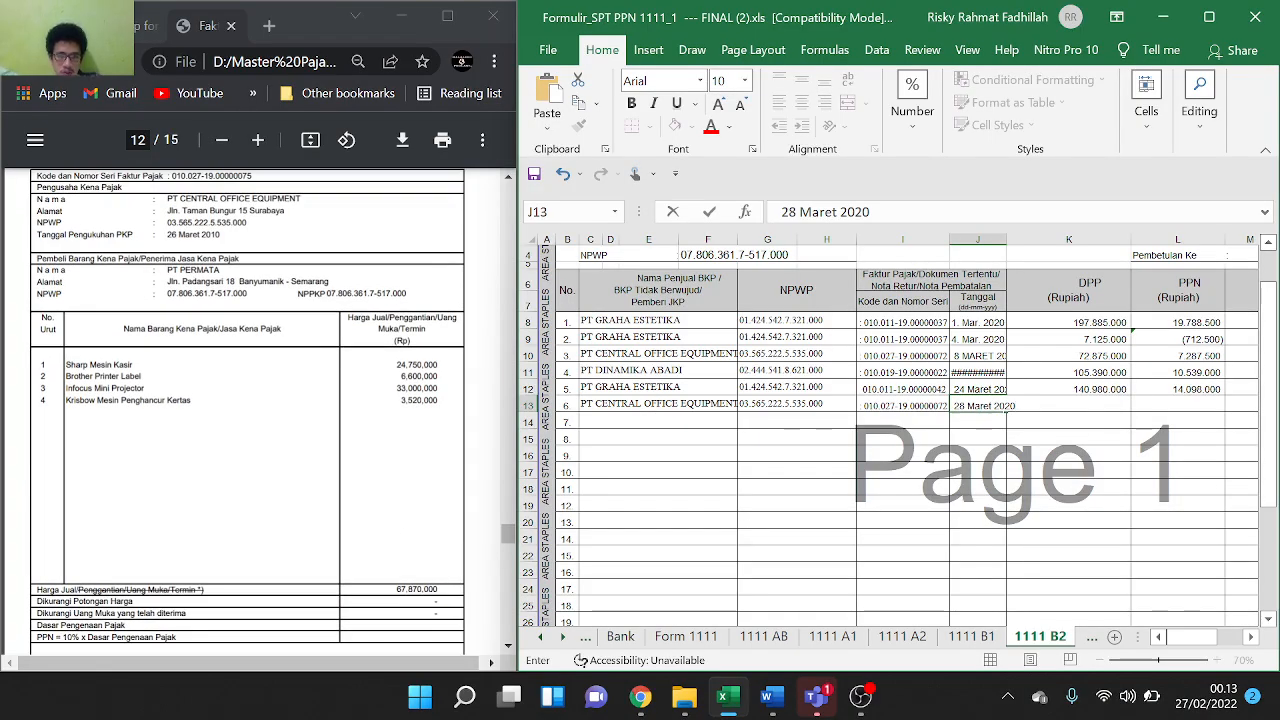
pyautogui.moveTo(396, 590); pyautogui.dragTo(438, 590)
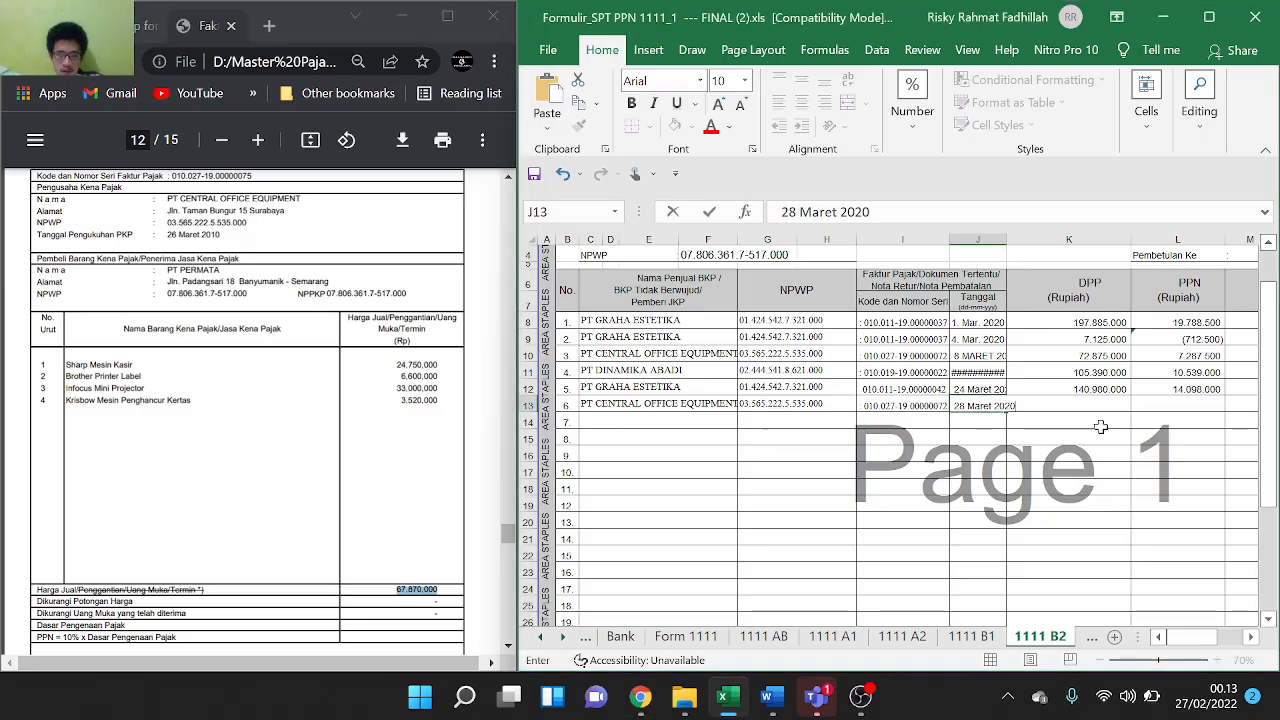
# Enter =67870000 in K13 as the DPP, with the commas stripped
pyautogui.click(1130, 470)
pyautogui.doubleClick(1112, 404)
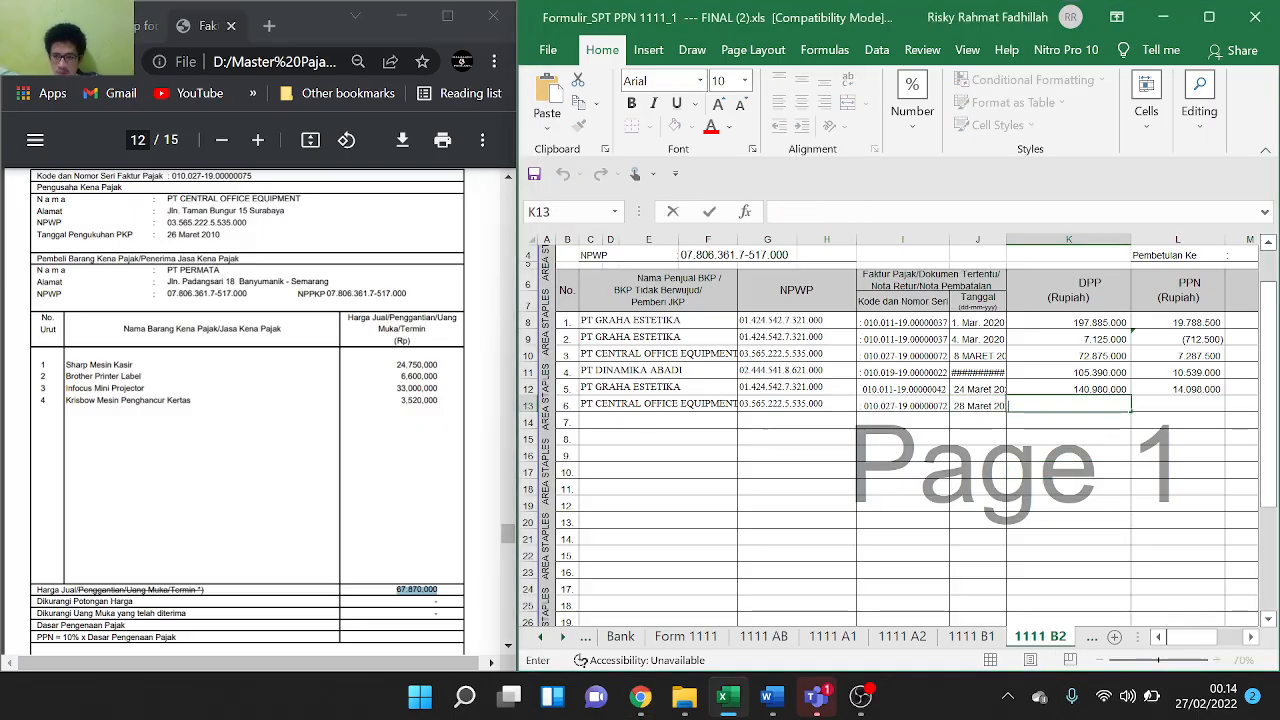
pyautogui.write('=')
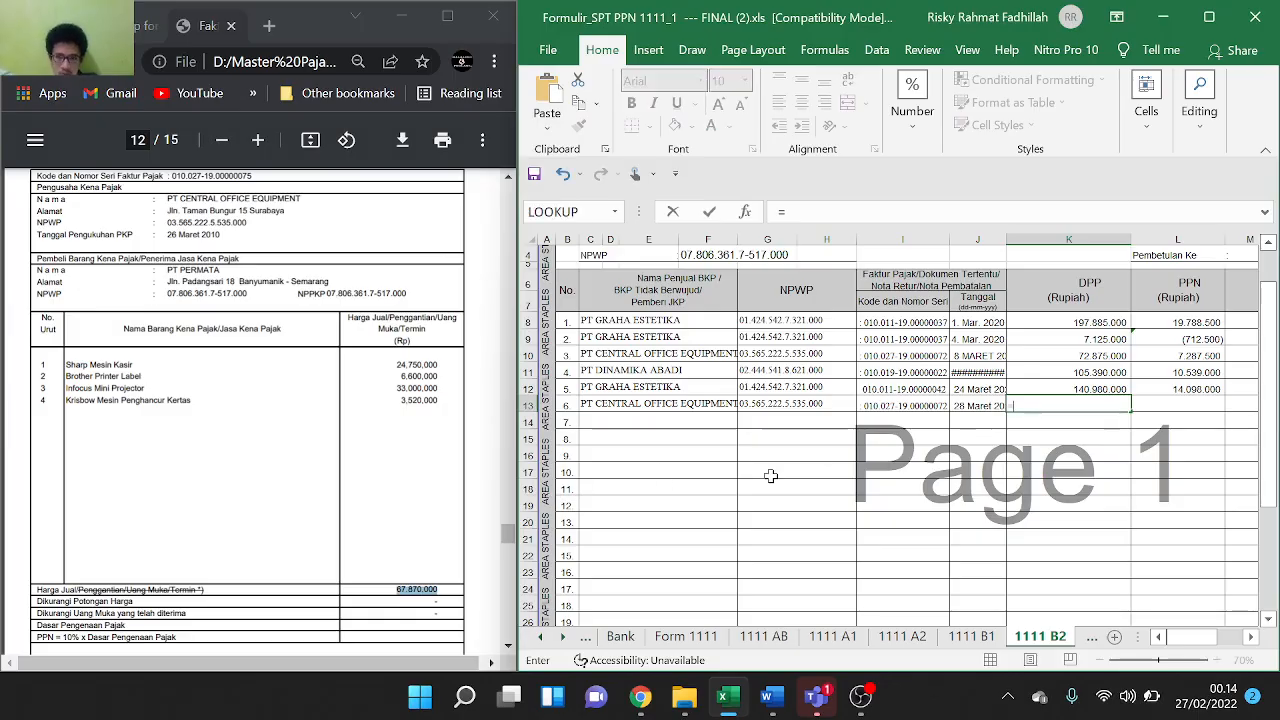
pyautogui.hotkey('ctrl', 'v')
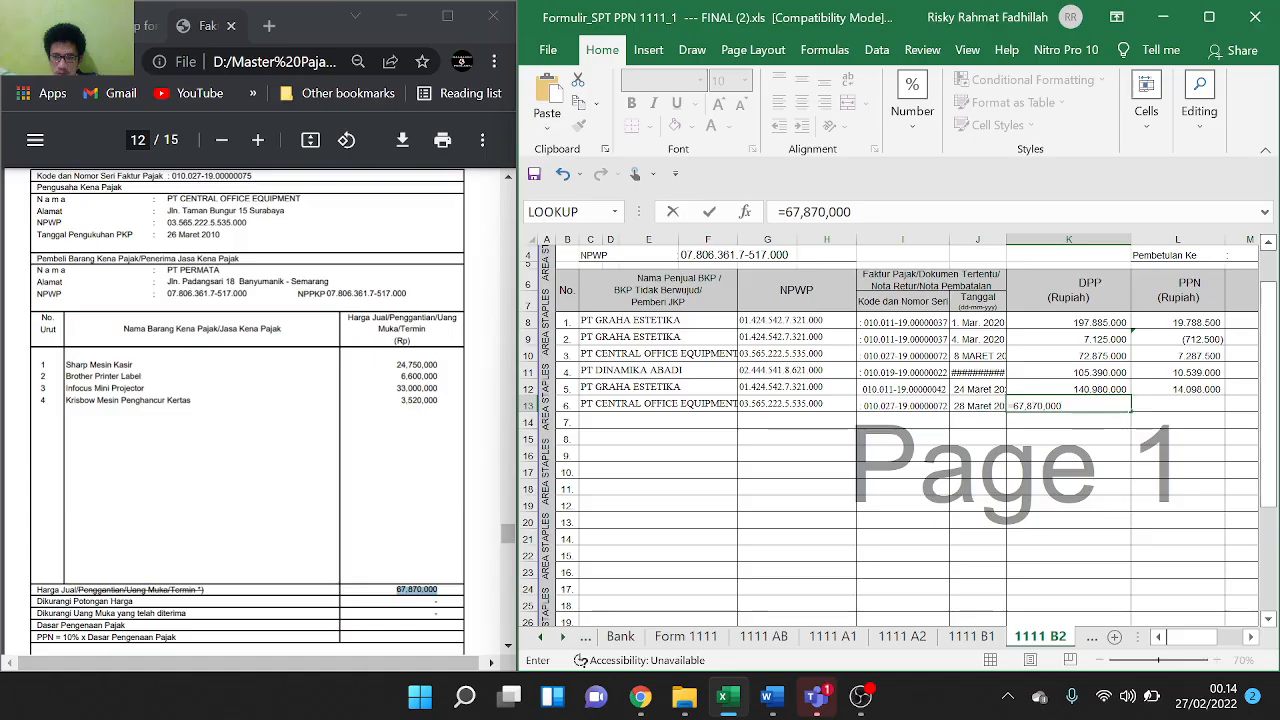
pyautogui.click(1027, 406)
pyautogui.press('BackSpace')
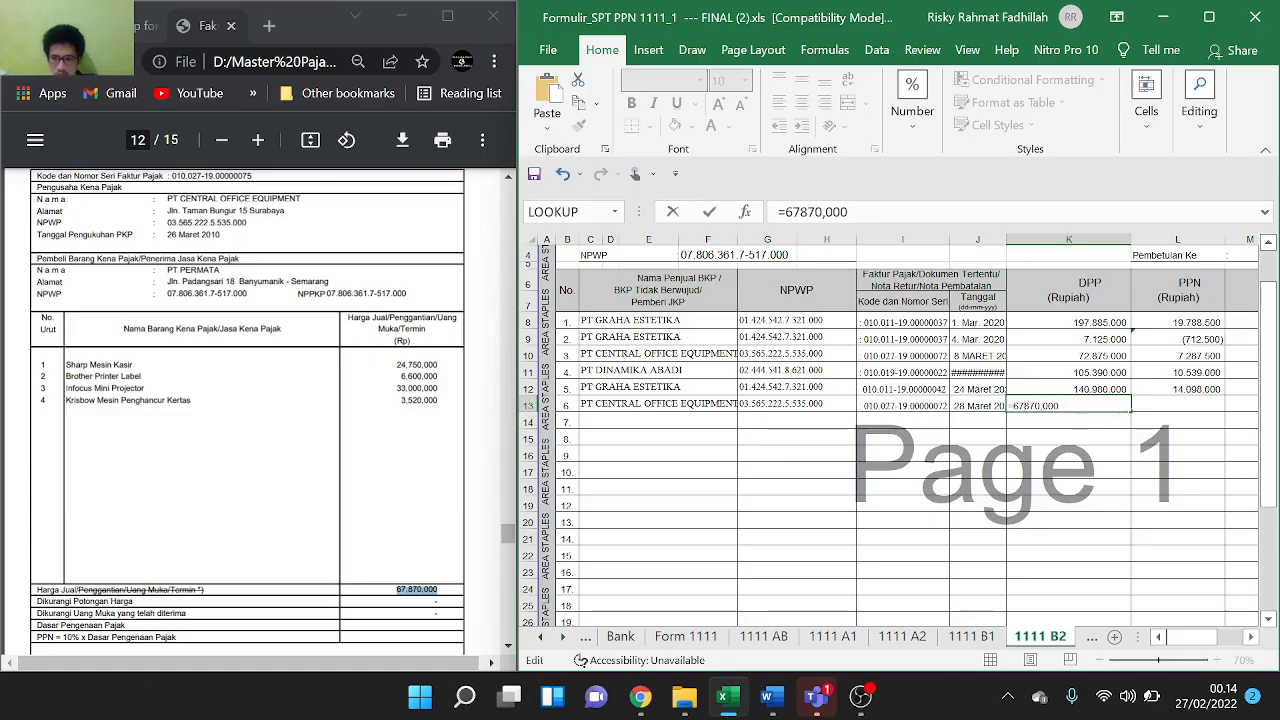
pyautogui.press('BackSpace')
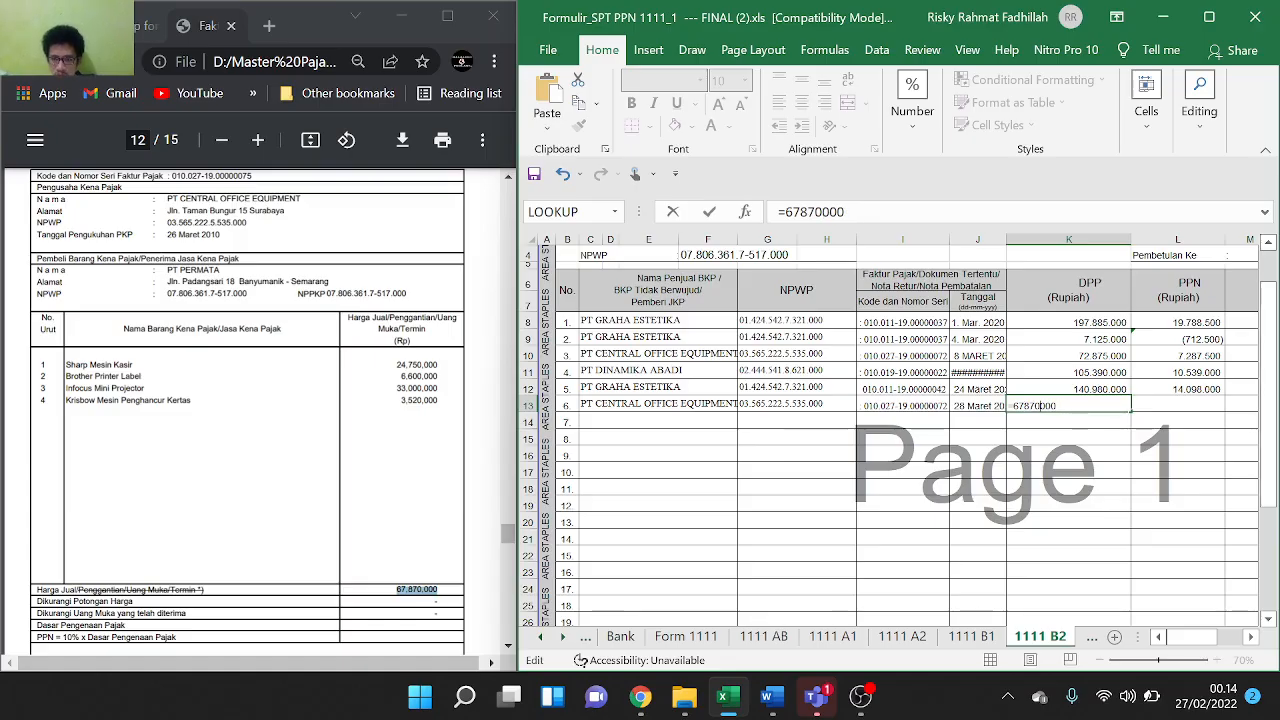
pyautogui.press('Return')
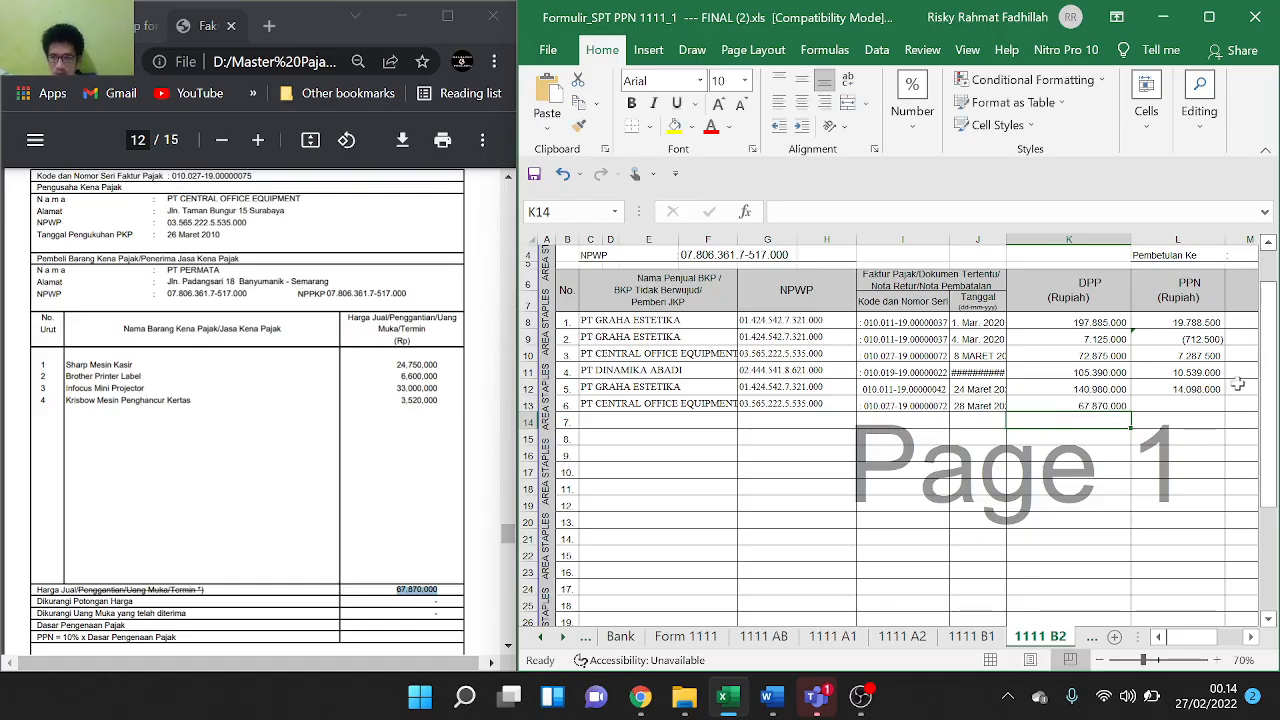
# Fill L12's 10% PPN formula down to L13, giving 6.787.000
pyautogui.click(1216, 388)
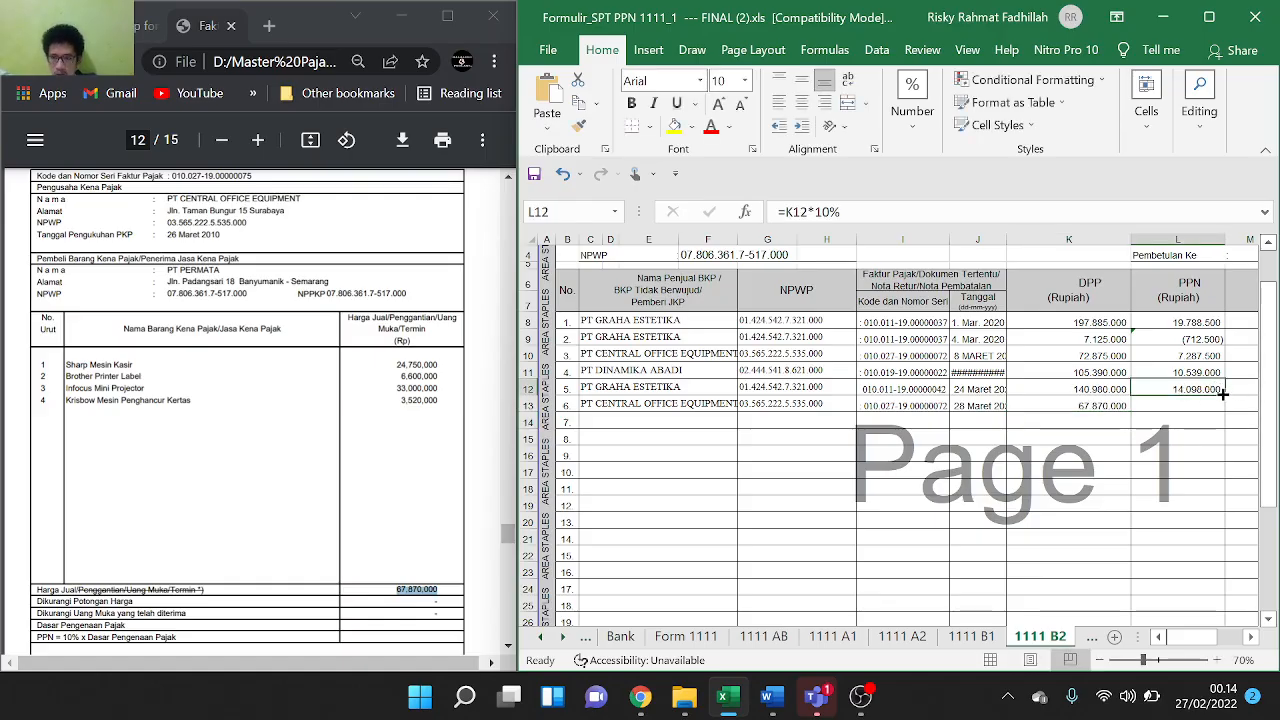
pyautogui.moveTo(1222, 395); pyautogui.dragTo(1222, 411)
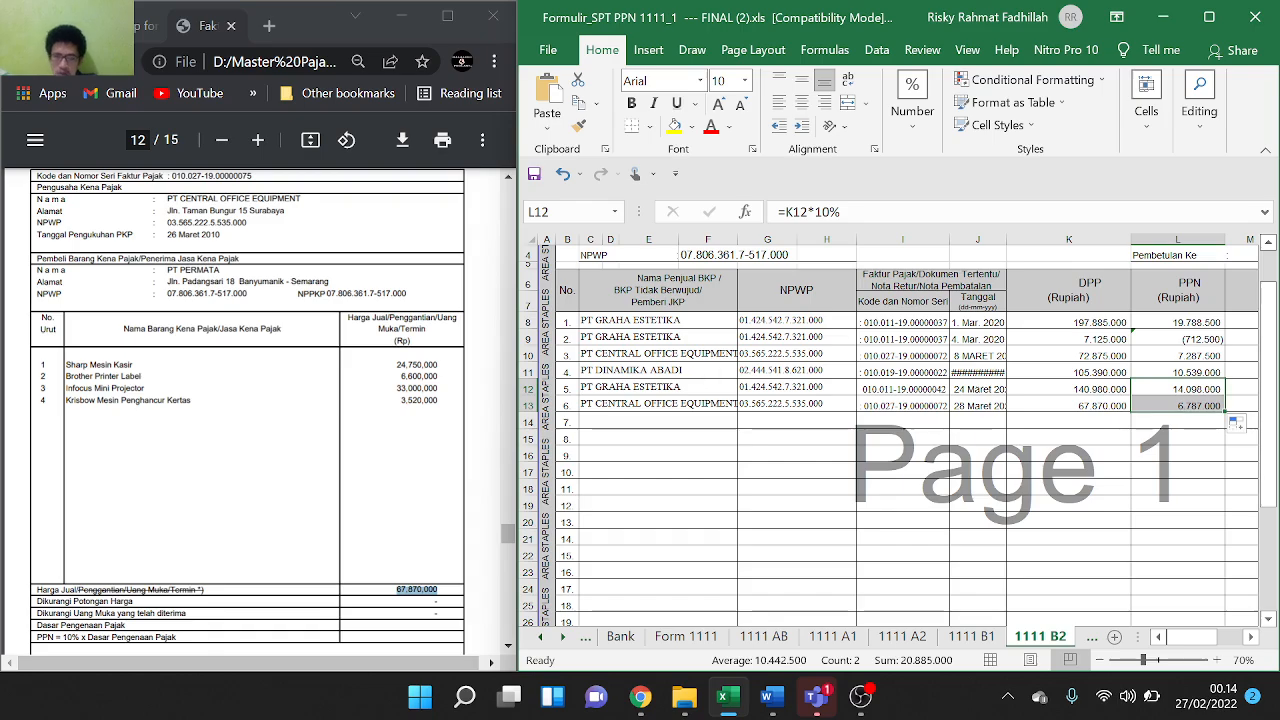
pyautogui.scroll(-10, 260, 400)
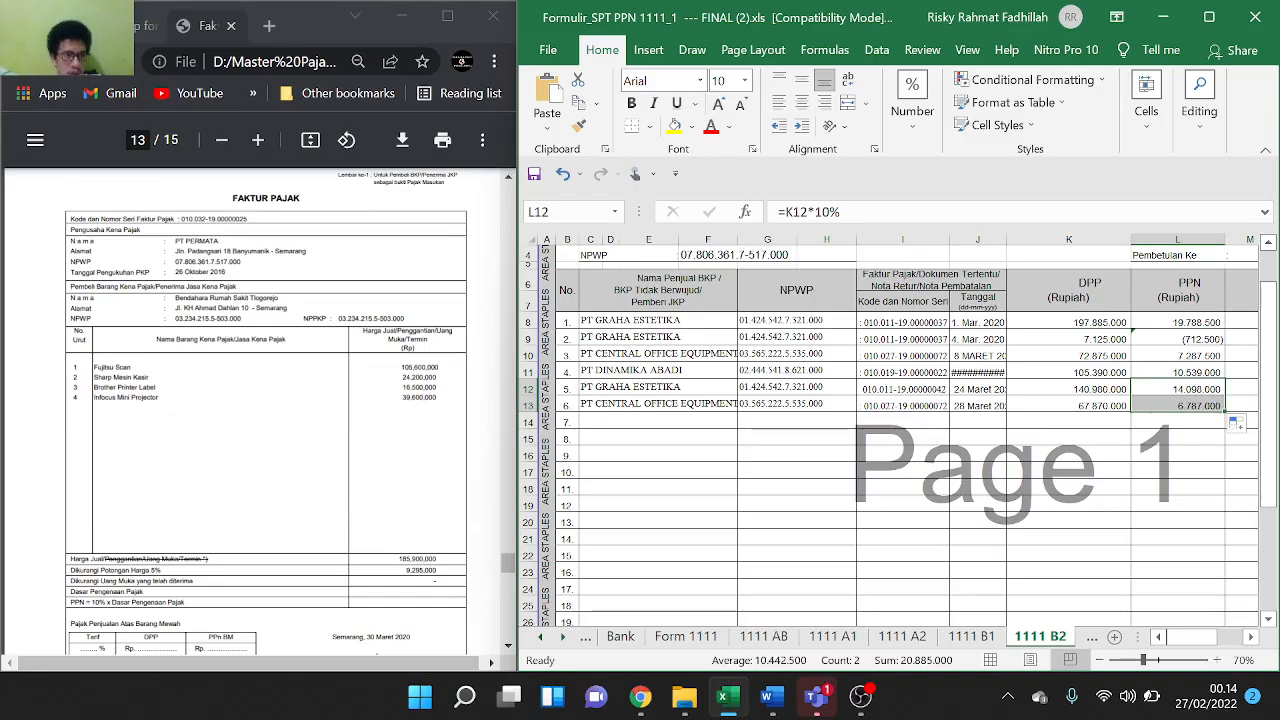
# On sheet 1111 A2, copy the buyer name Bendahara Rumah Sakit Tlogorejo from the PDF into C13
pyautogui.click(896, 638)
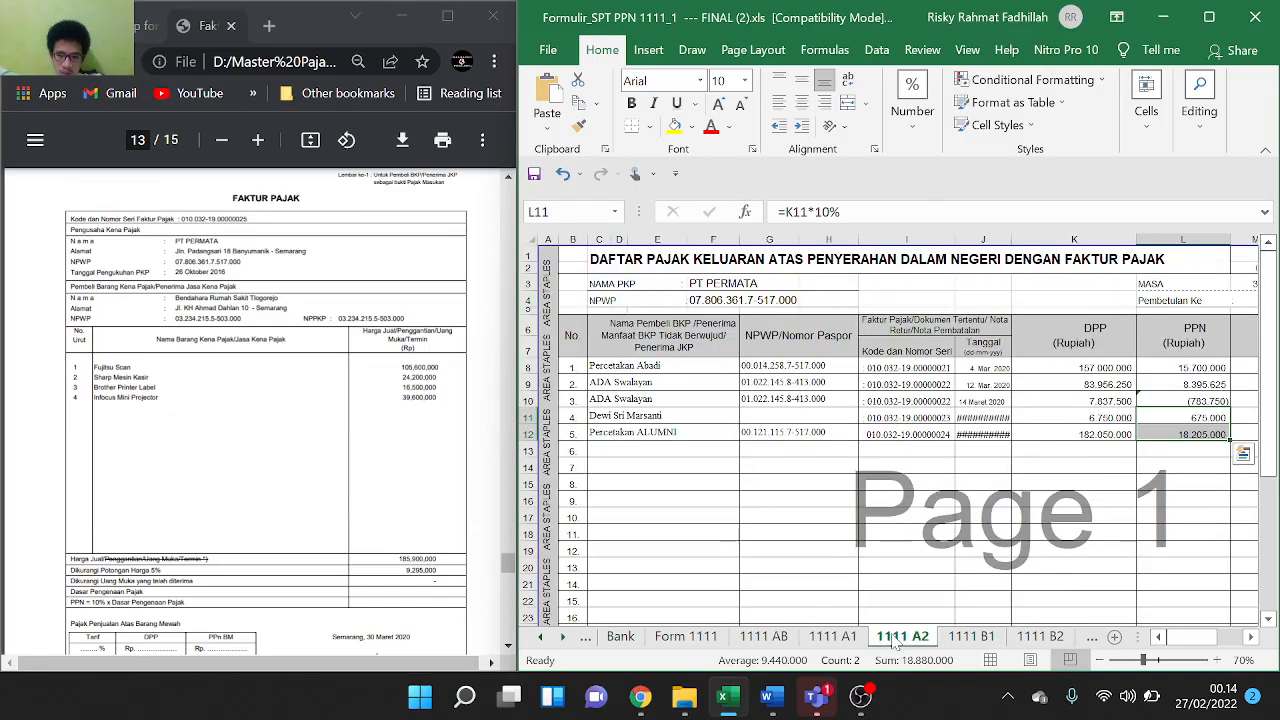
pyautogui.doubleClick(608, 448)
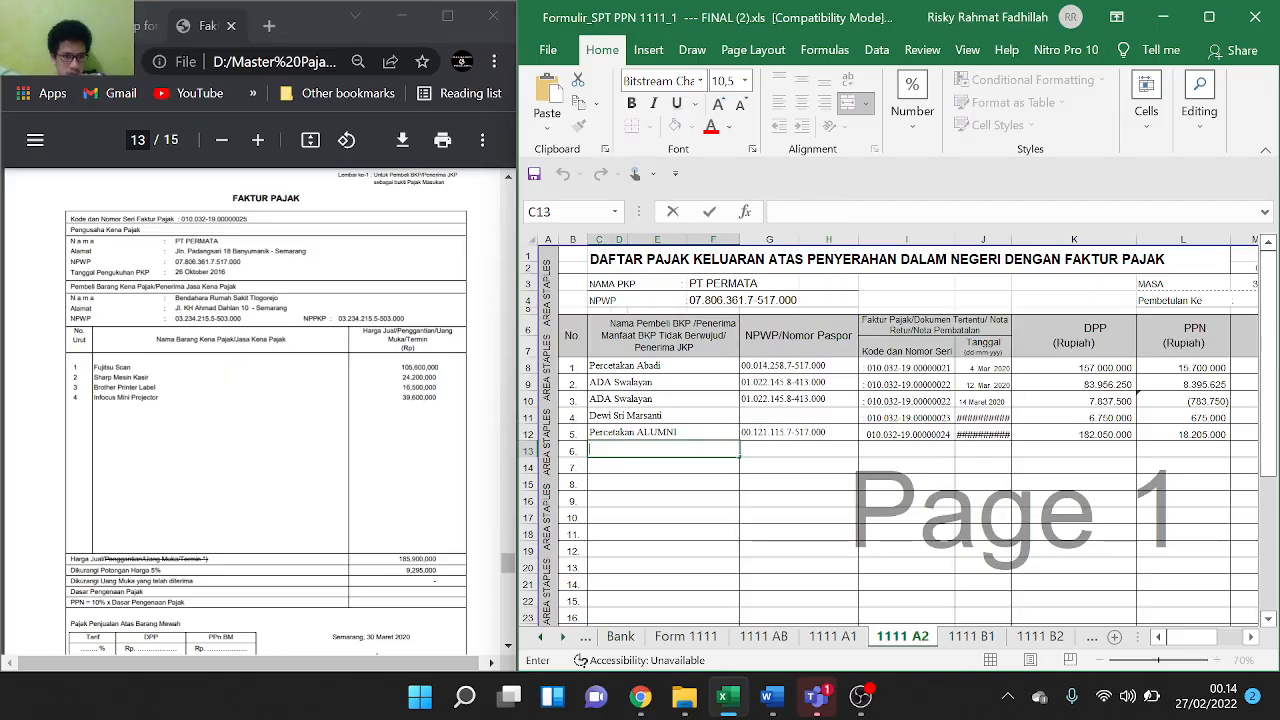
pyautogui.moveTo(280, 299); pyautogui.dragTo(177, 299)
pyautogui.hotkey('ctrl', 'c')
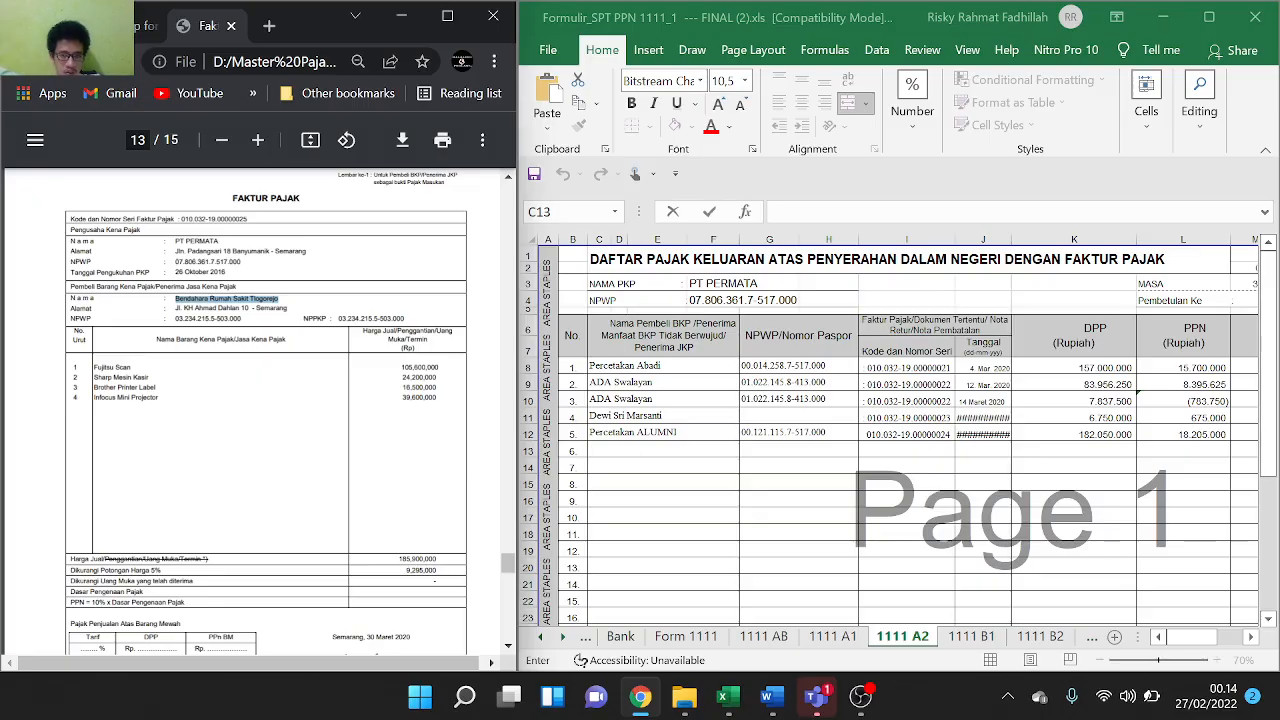
pyautogui.click(627, 446)
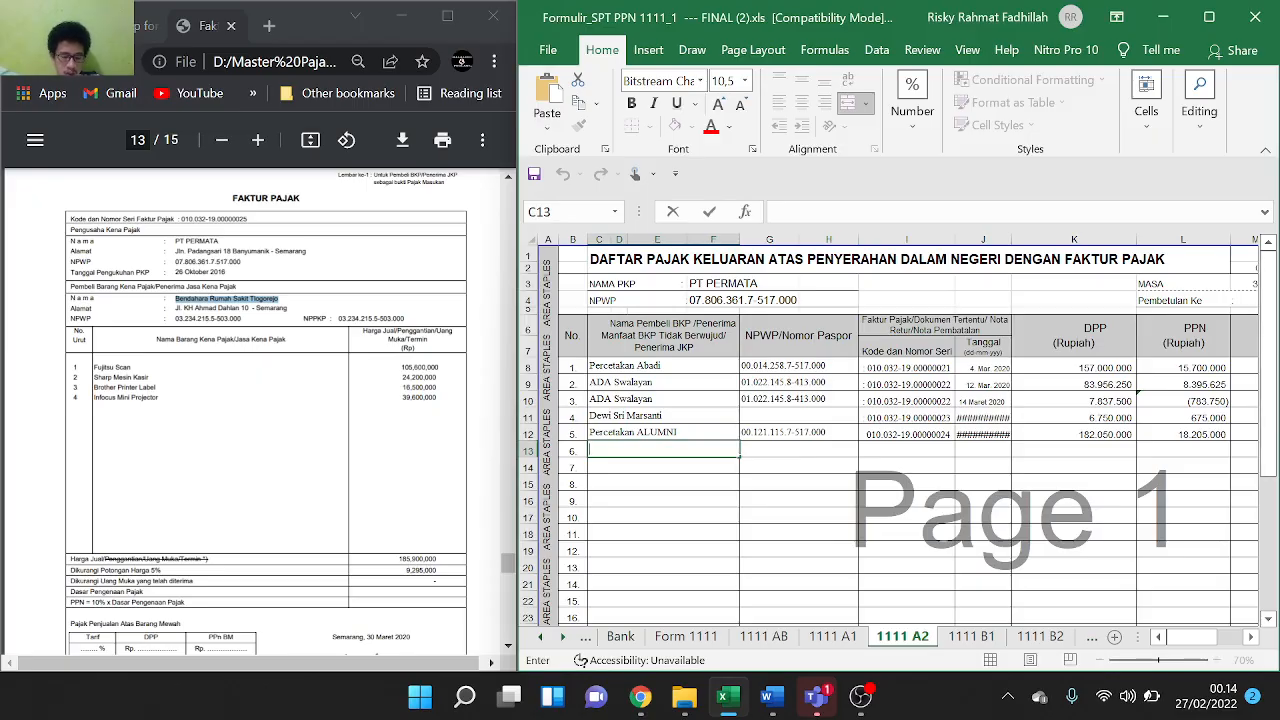
pyautogui.hotkey('ctrl', 'v')
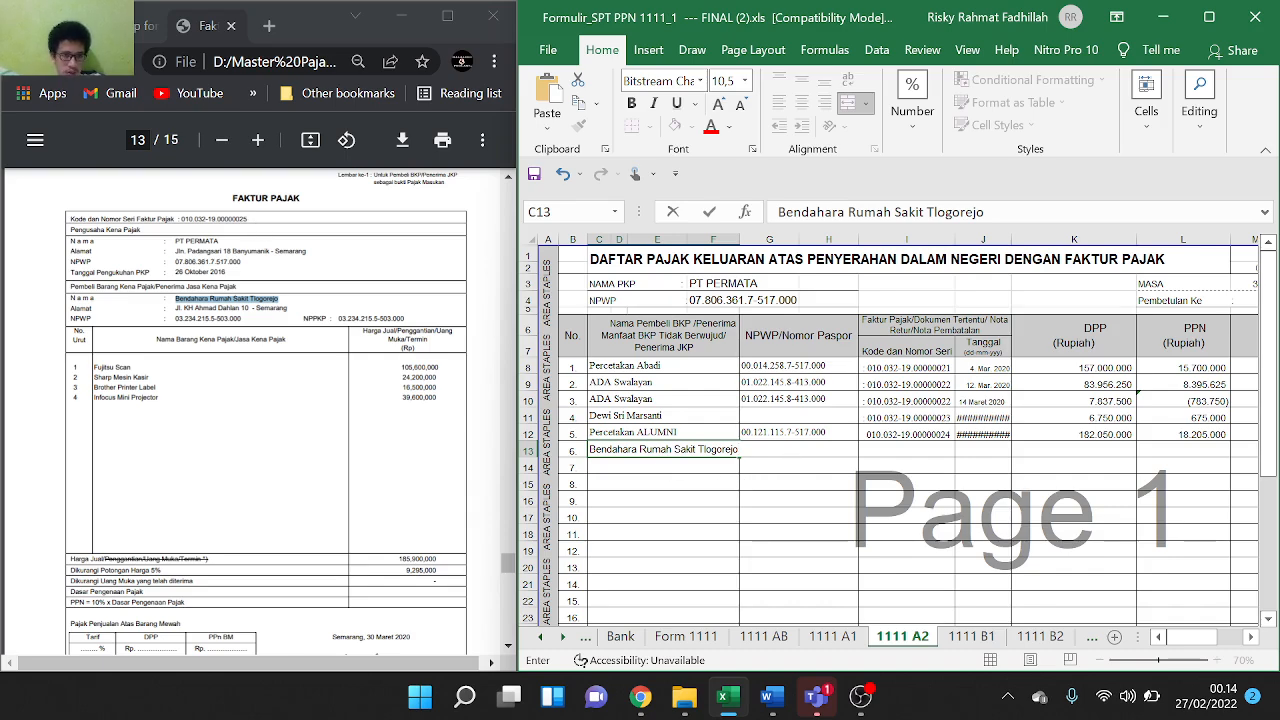
# Copy the invoice serial number from the PDF into I13, undoing the paste in the wrong column
pyautogui.moveTo(248, 219); pyautogui.dragTo(188, 219)
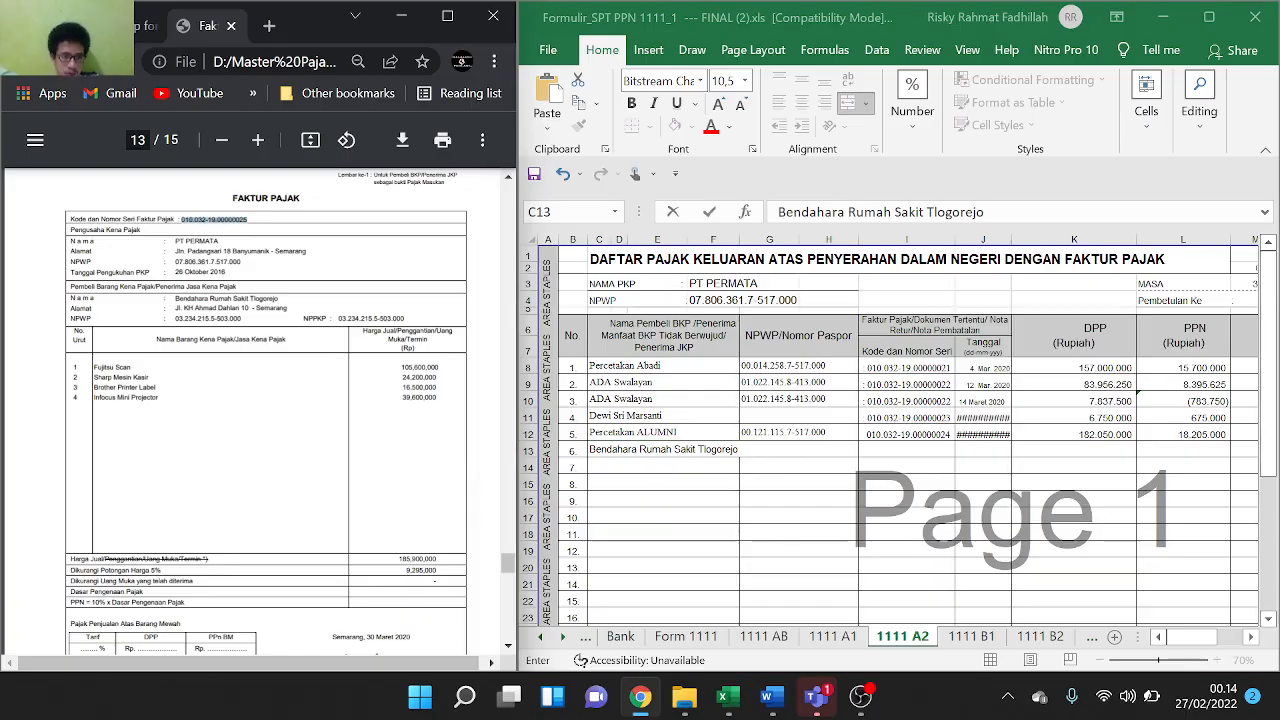
pyautogui.click(806, 451)
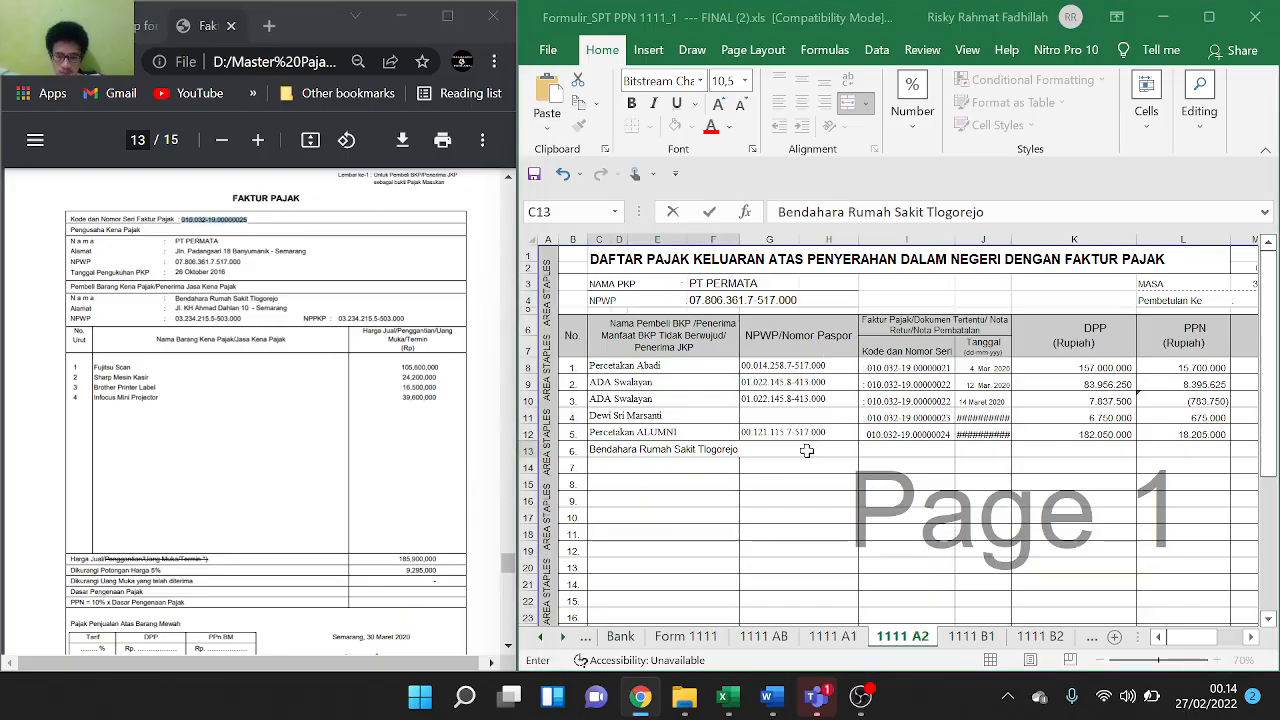
pyautogui.doubleClick(806, 451)
pyautogui.write('010.032-19.00000025')
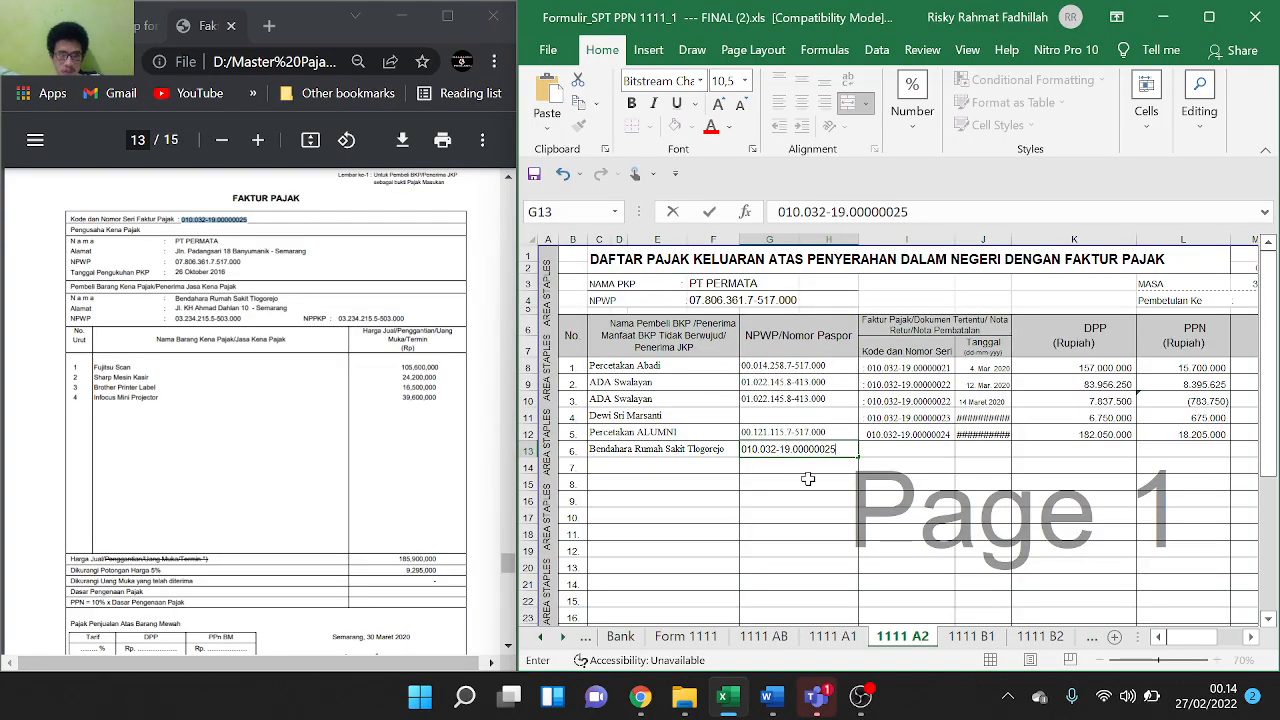
pyautogui.hotkey('ctrl', 'z')
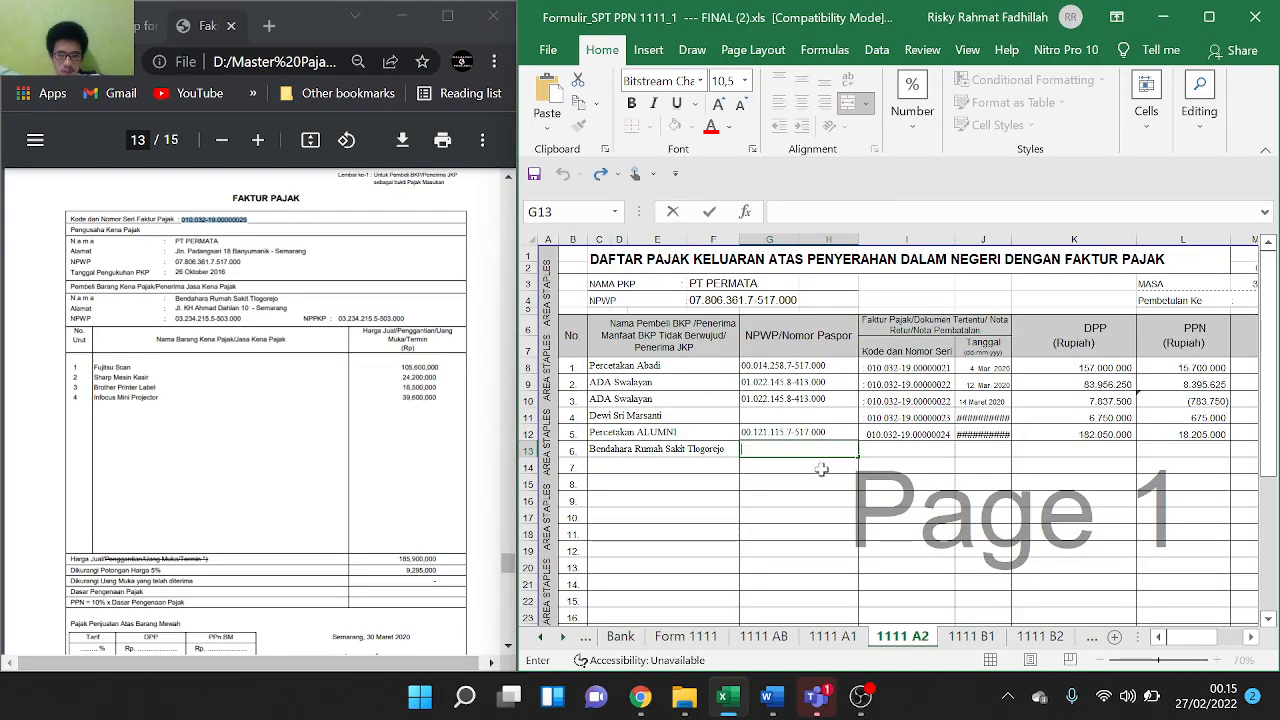
pyautogui.doubleClick(912, 446)
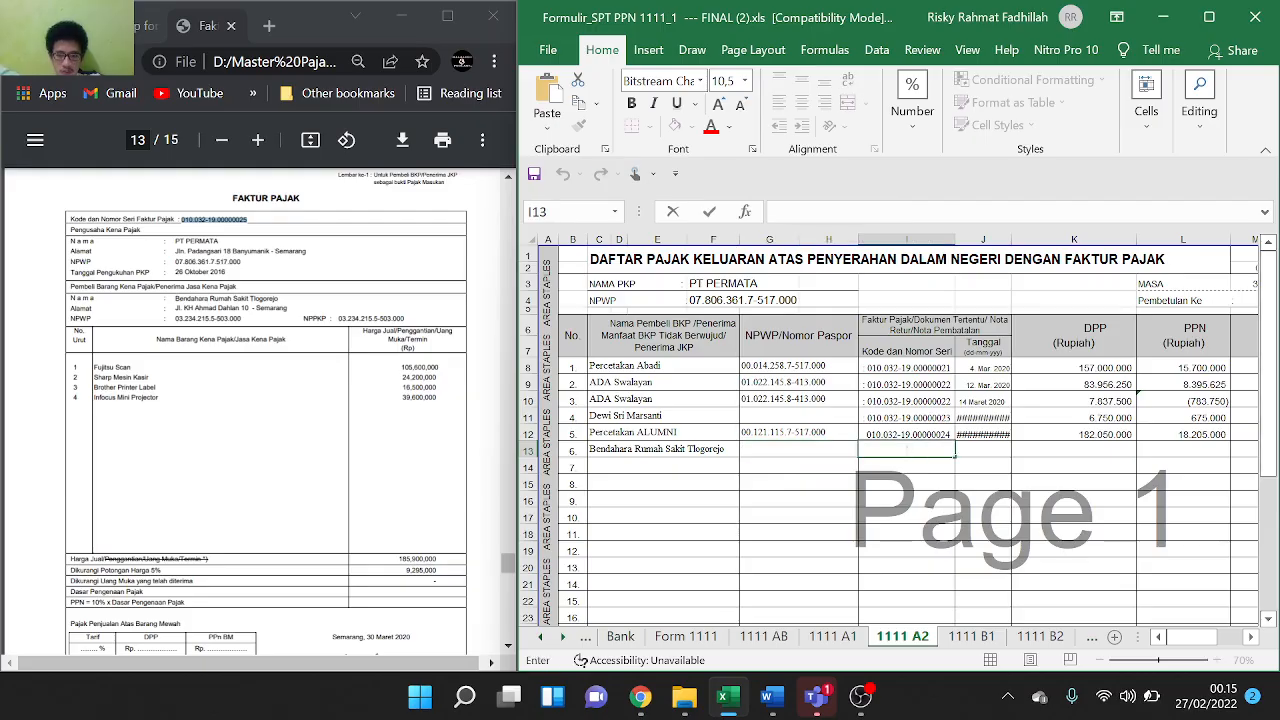
pyautogui.write('010.032-19.00000025')
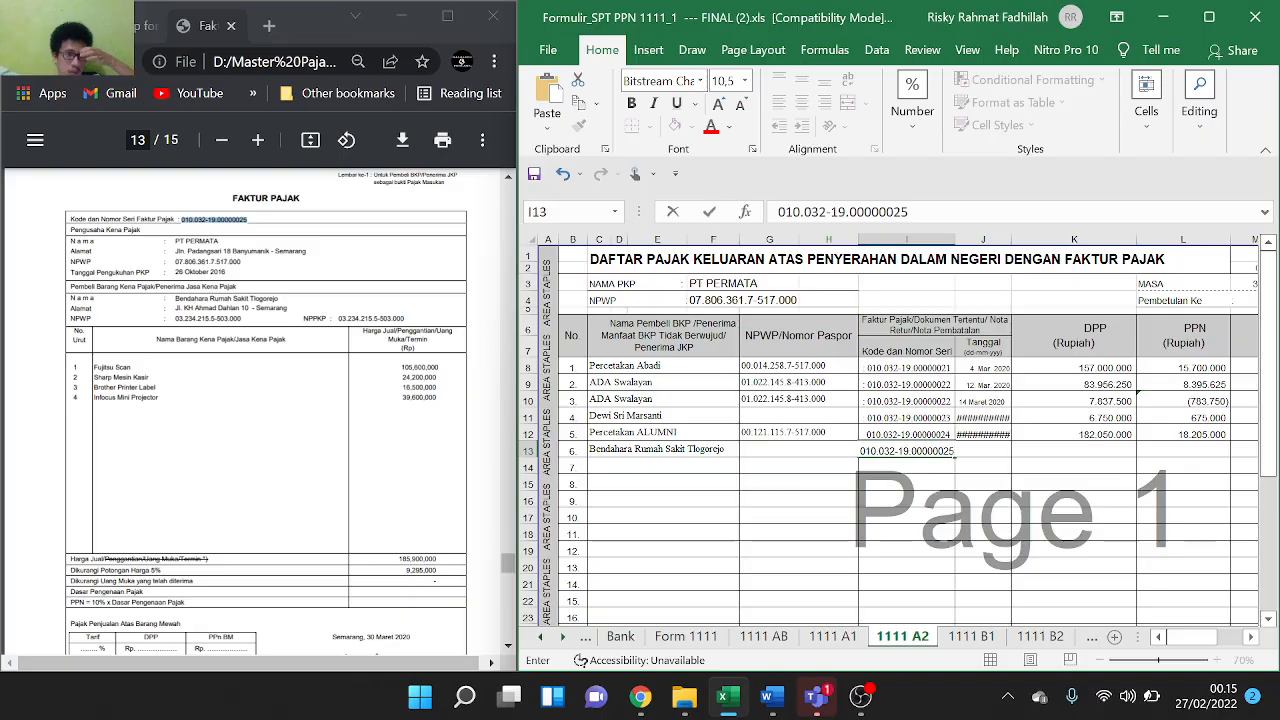
# Paste the buyer's NPWP from the PDF into G13
pyautogui.moveTo(242, 319); pyautogui.dragTo(209, 319)
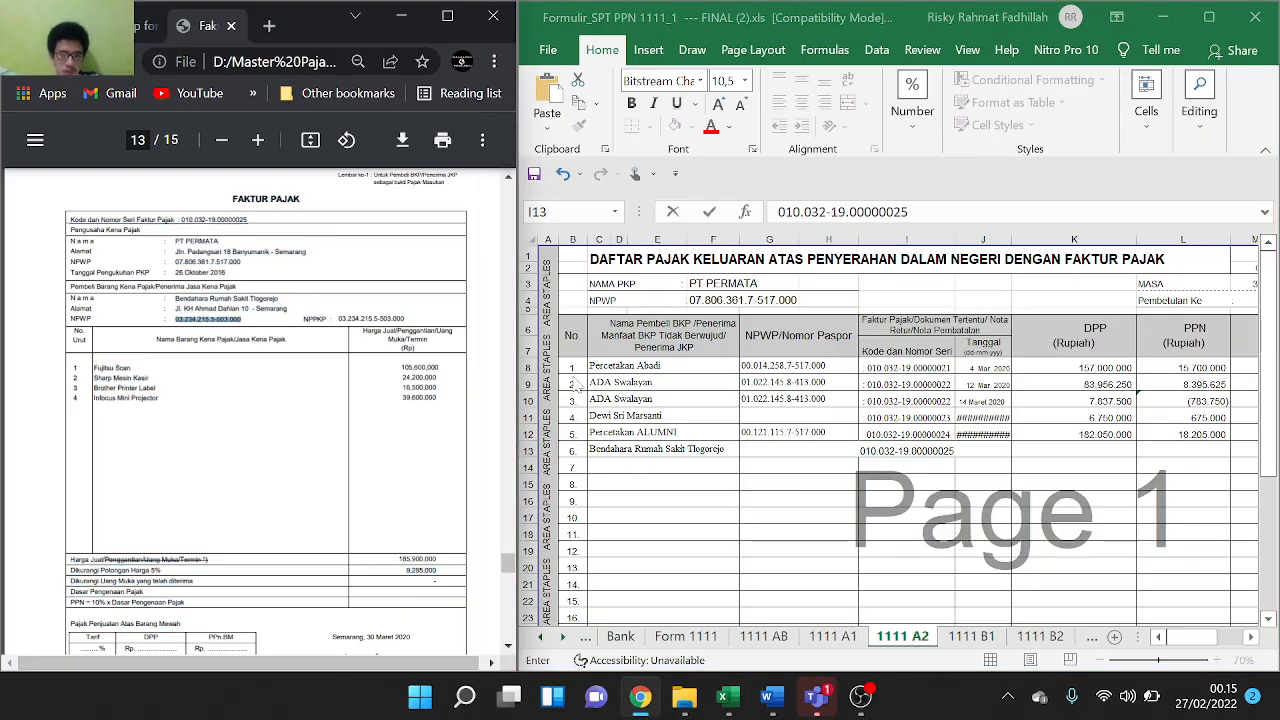
pyautogui.click(778, 447)
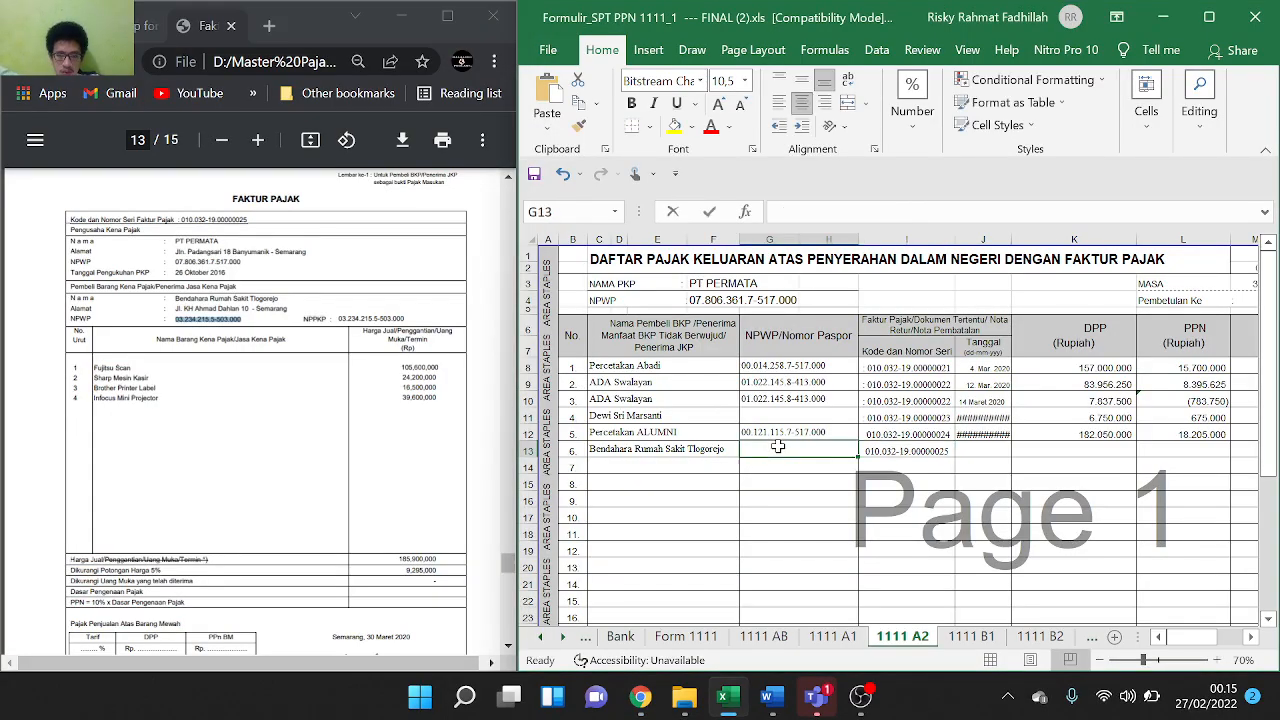
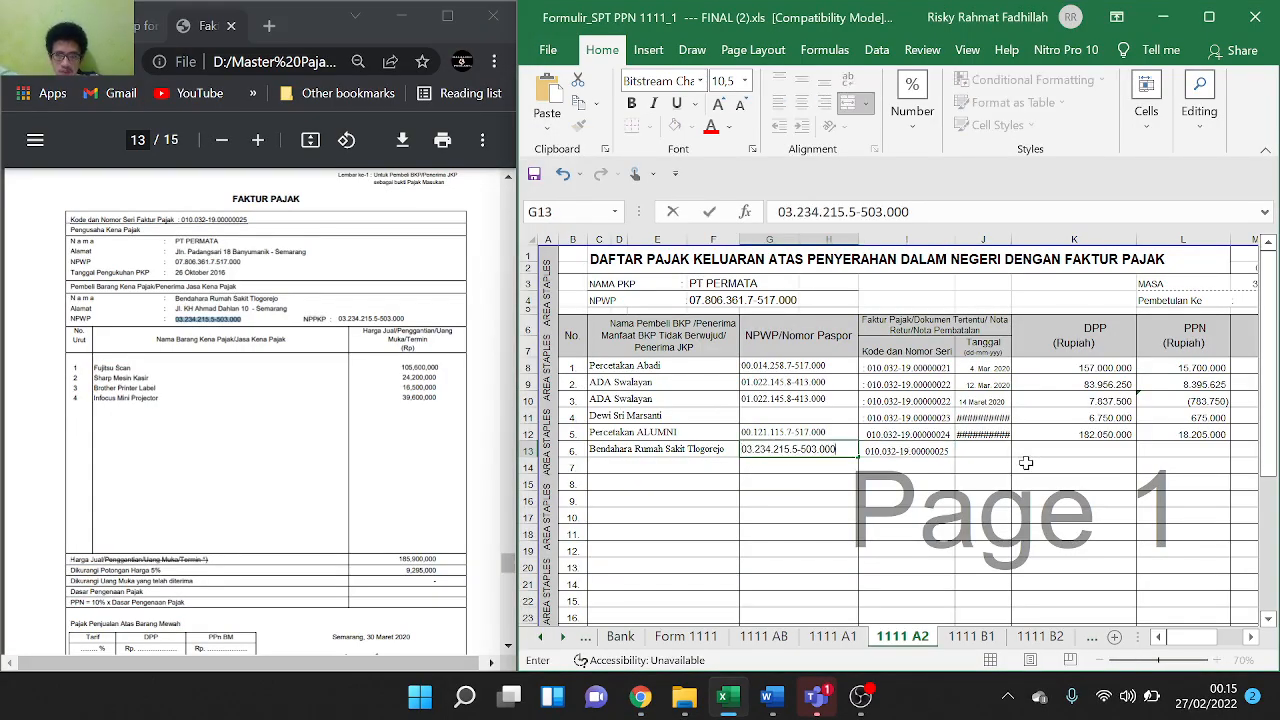
pyautogui.click(1025, 462)
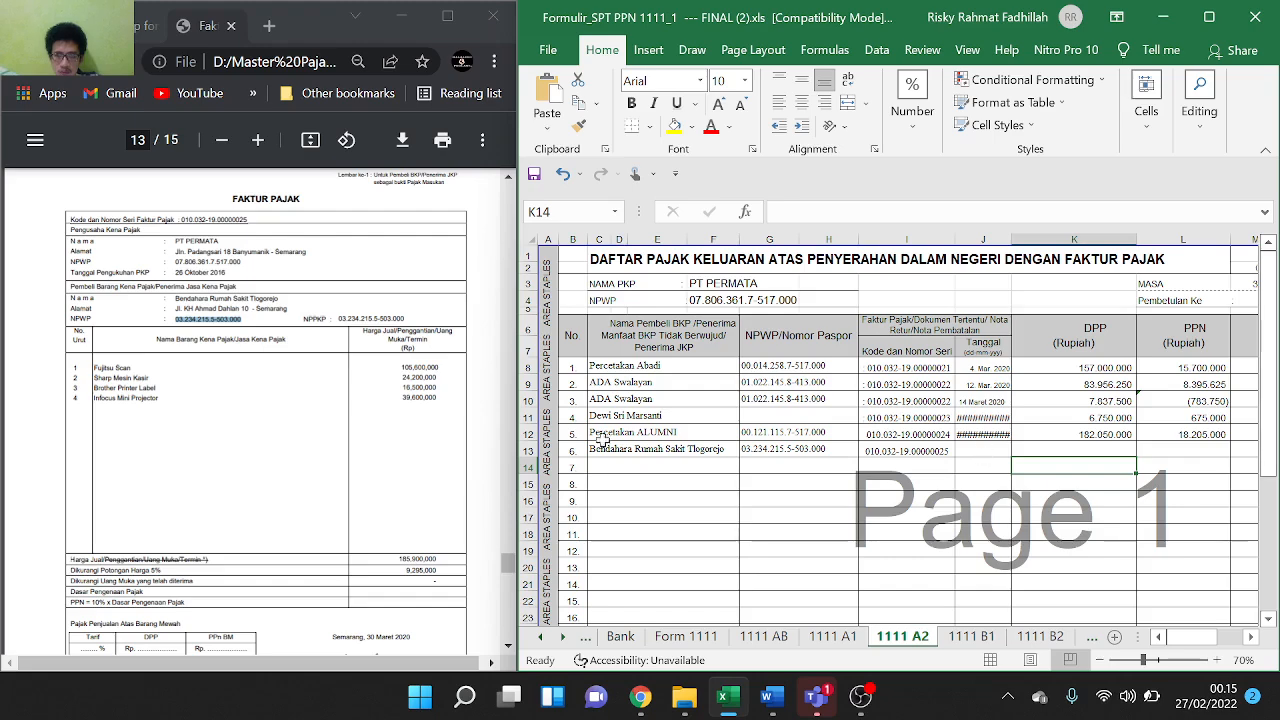
# Copy the invoice date 30 Maret 2020 from the PDF into J13
pyautogui.scroll(-1, 413, 440)
pyautogui.moveTo(366, 549); pyautogui.dragTo(409, 549)
pyautogui.hotkey('ctrl', 'c')
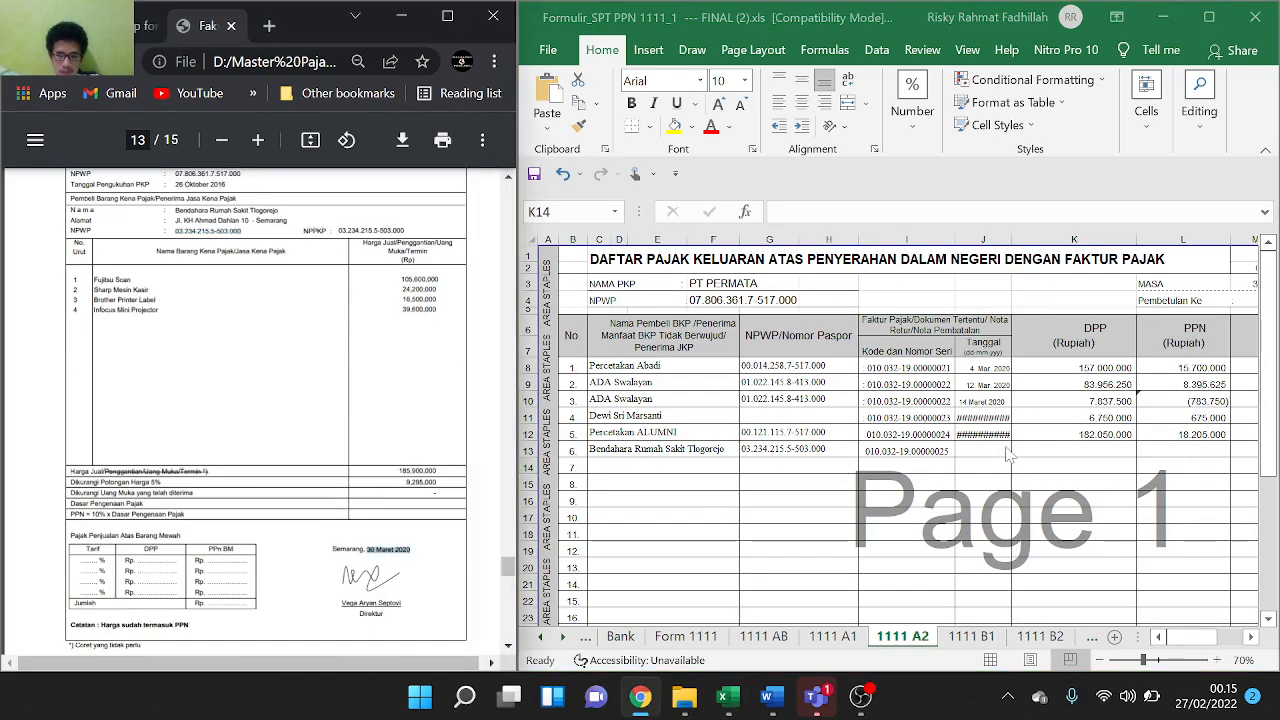
pyautogui.click(991, 449)
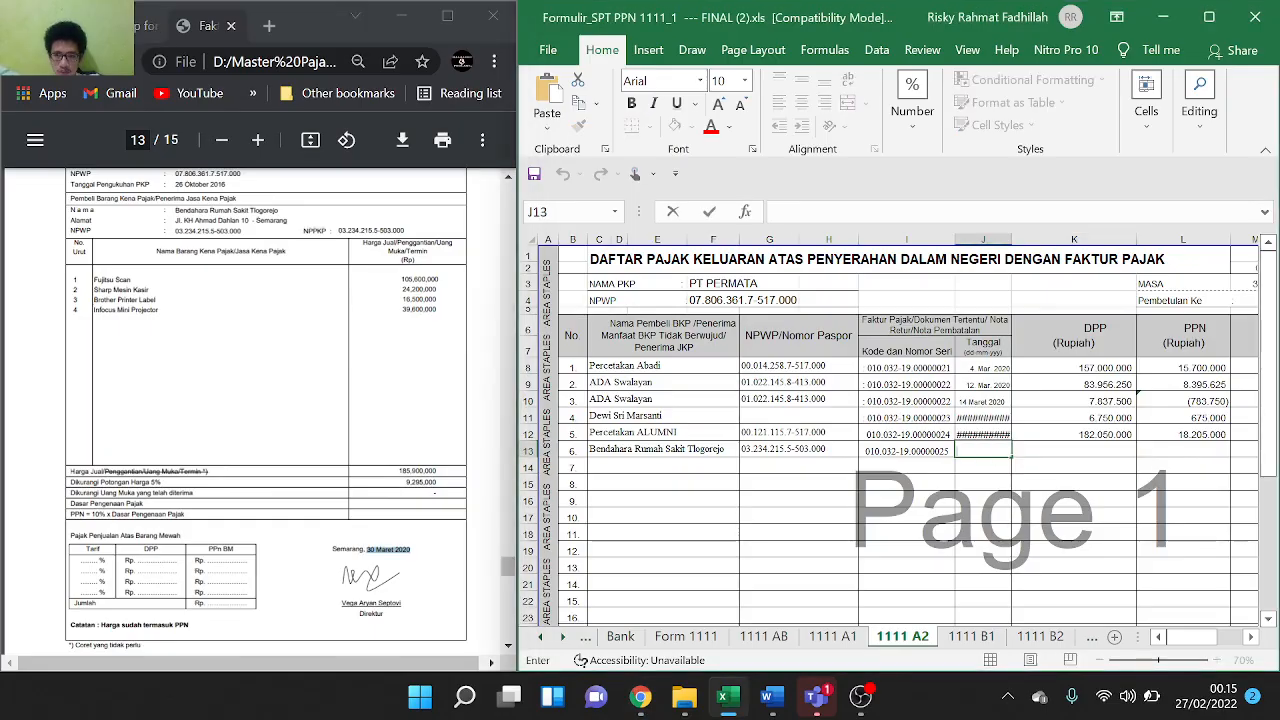
pyautogui.hotkey('ctrl', 'v')
pyautogui.scroll(-1, 340, 455)
pyautogui.scroll(-4, 340, 455)
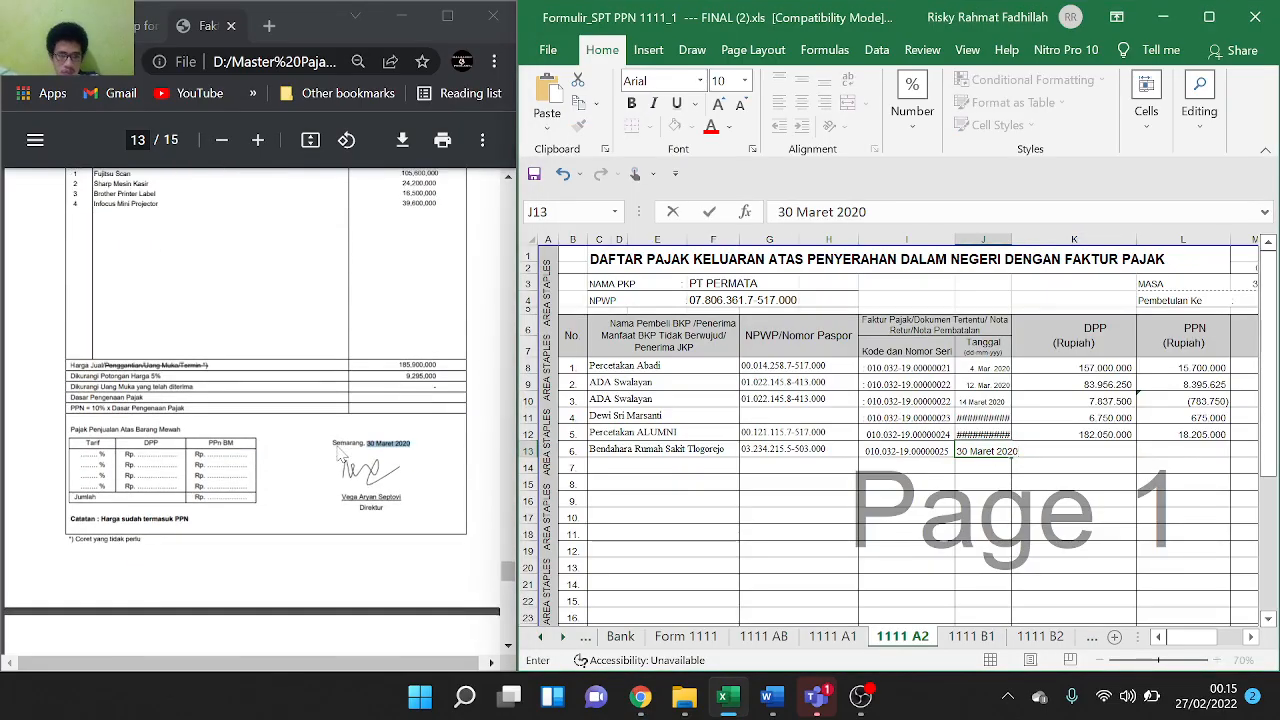
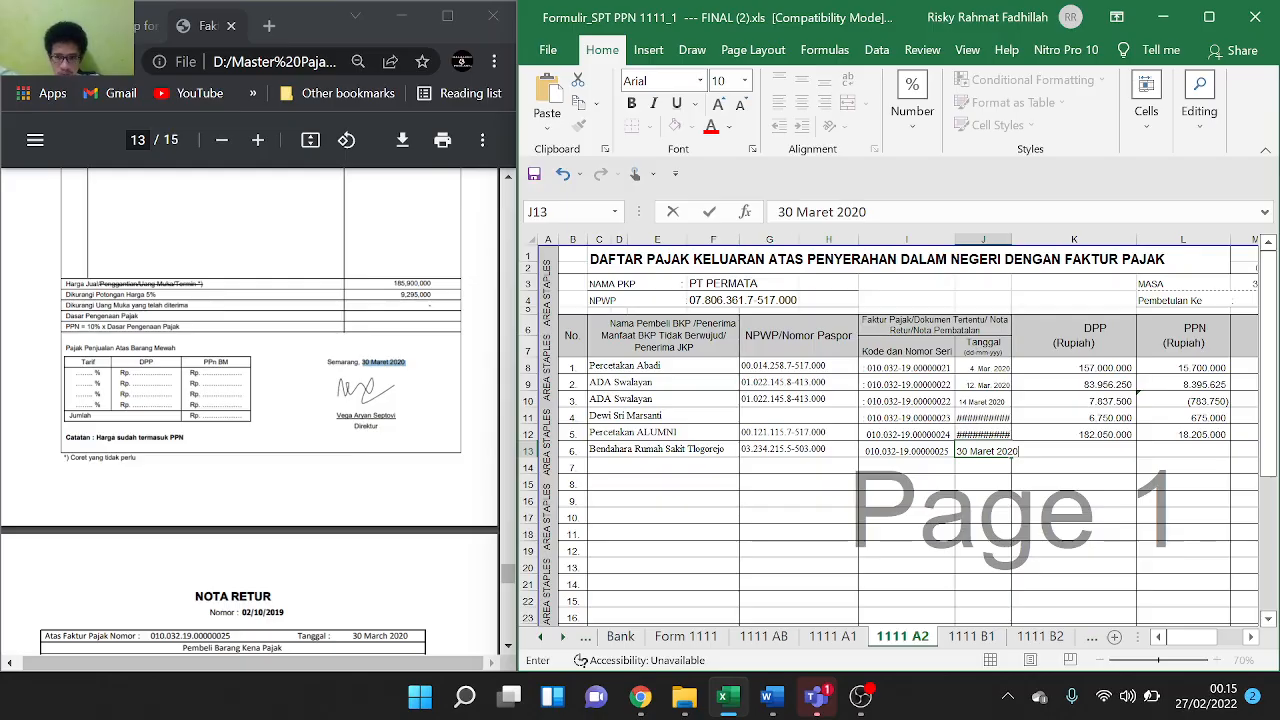
# Build K13's DPP formula from the invoice's 185,900,000 price minus its 9,295,000 discount
pyautogui.click(1161, 509)
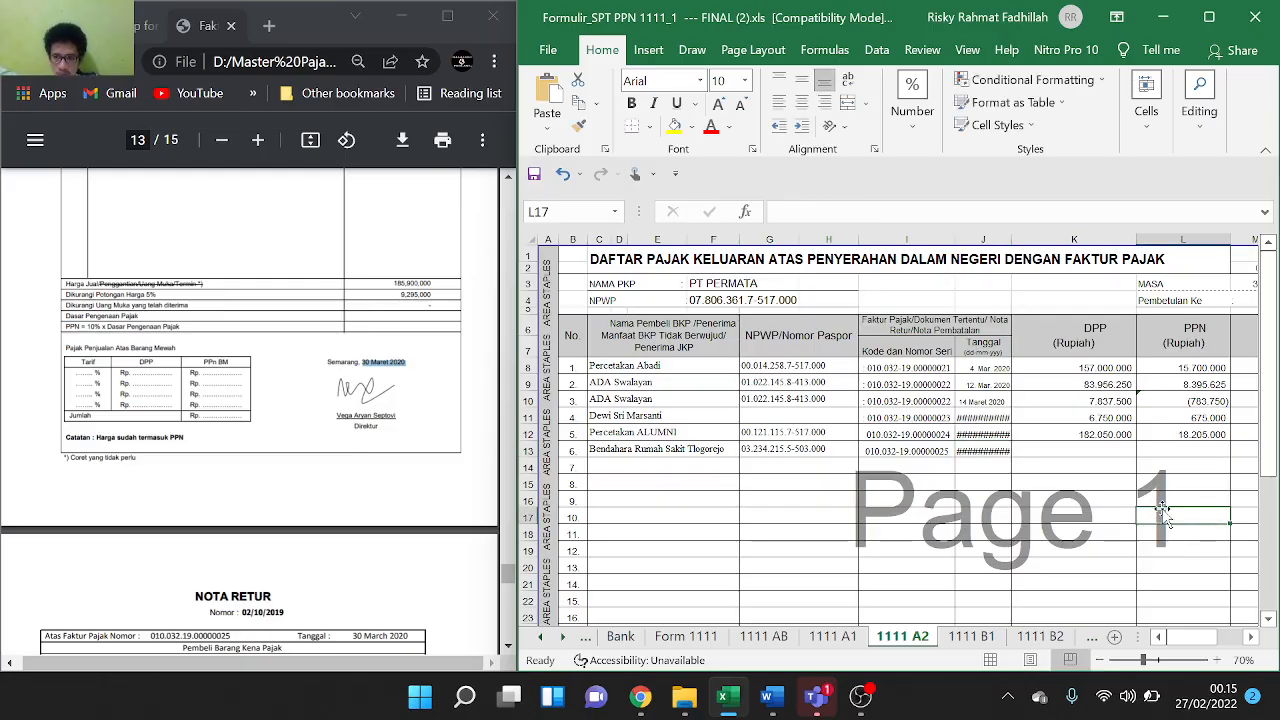
pyautogui.click(1106, 450)
pyautogui.write('=')
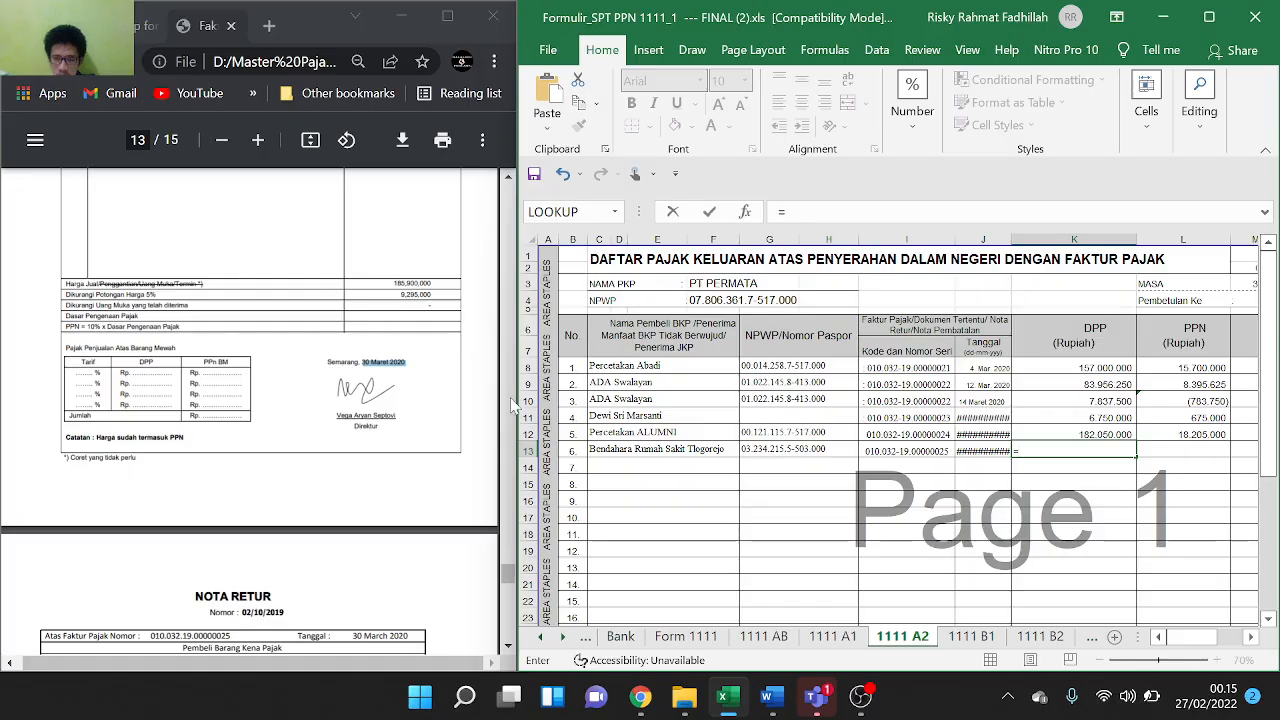
pyautogui.moveTo(432, 284); pyautogui.dragTo(397, 284)
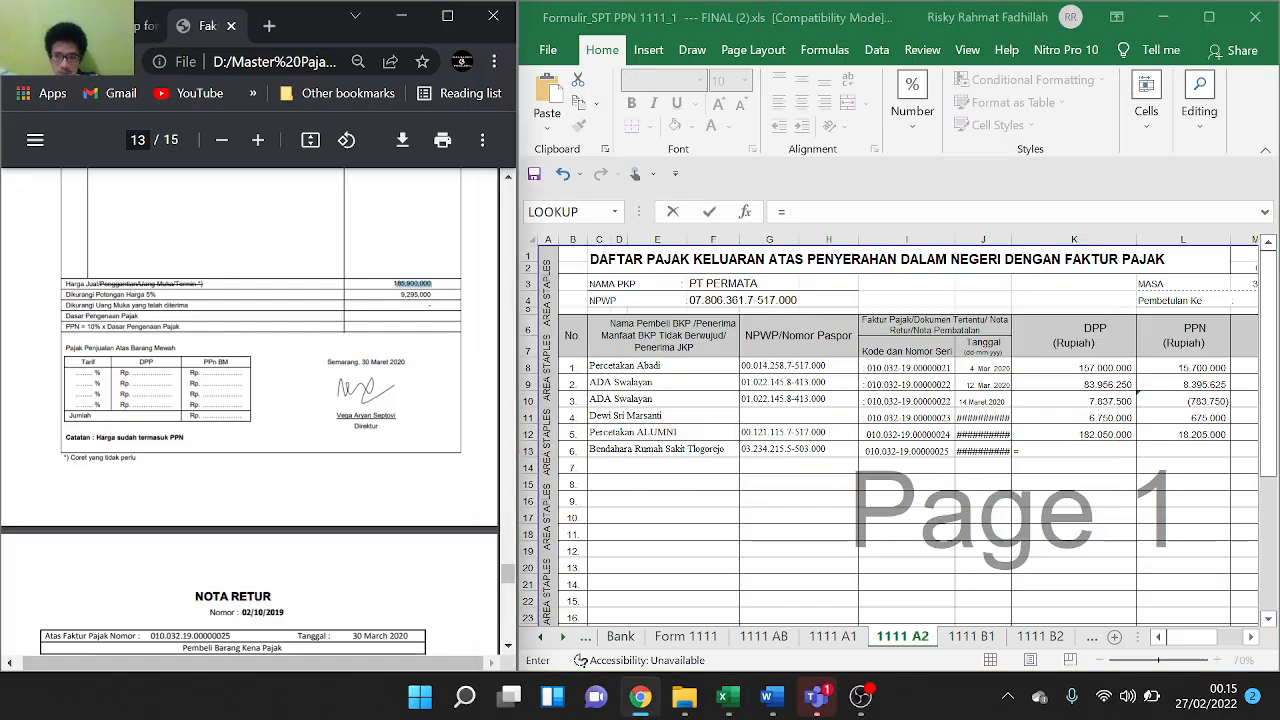
pyautogui.click(1063, 452)
pyautogui.write('185,900,000')
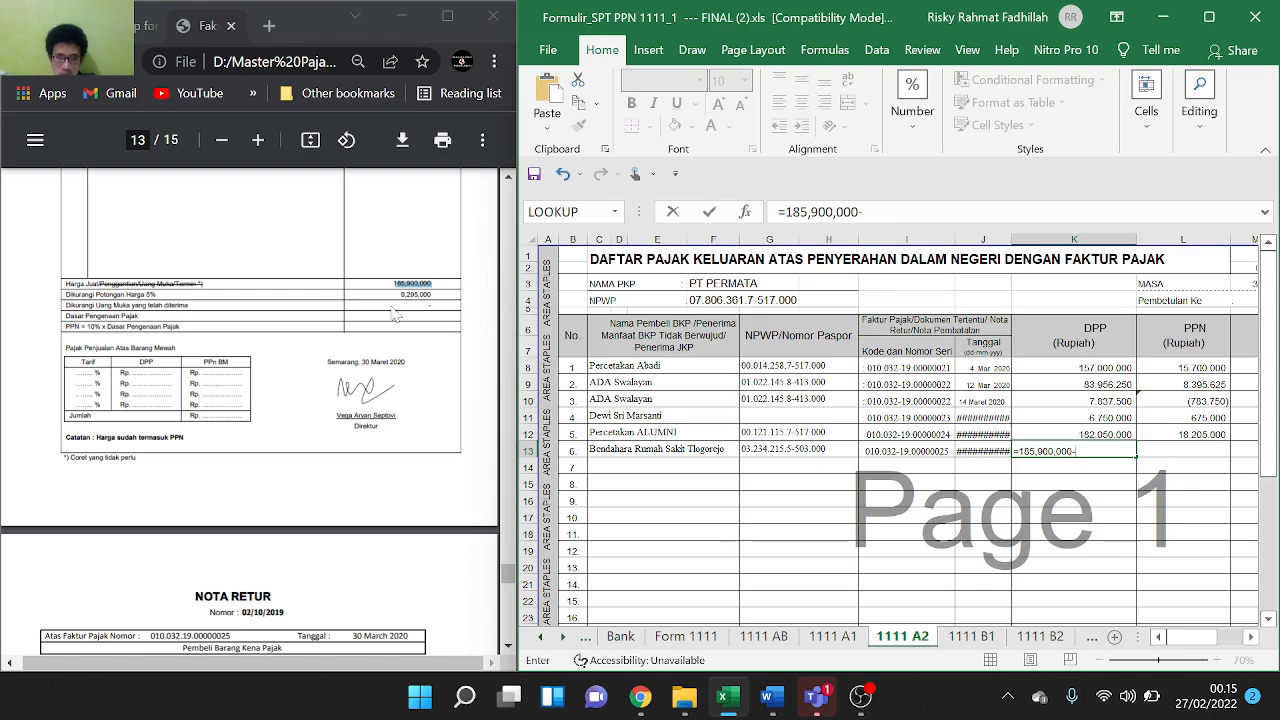
pyautogui.write('-')
pyautogui.moveTo(401, 295); pyautogui.dragTo(432, 295)
pyautogui.hotkey('ctrl', 'c')
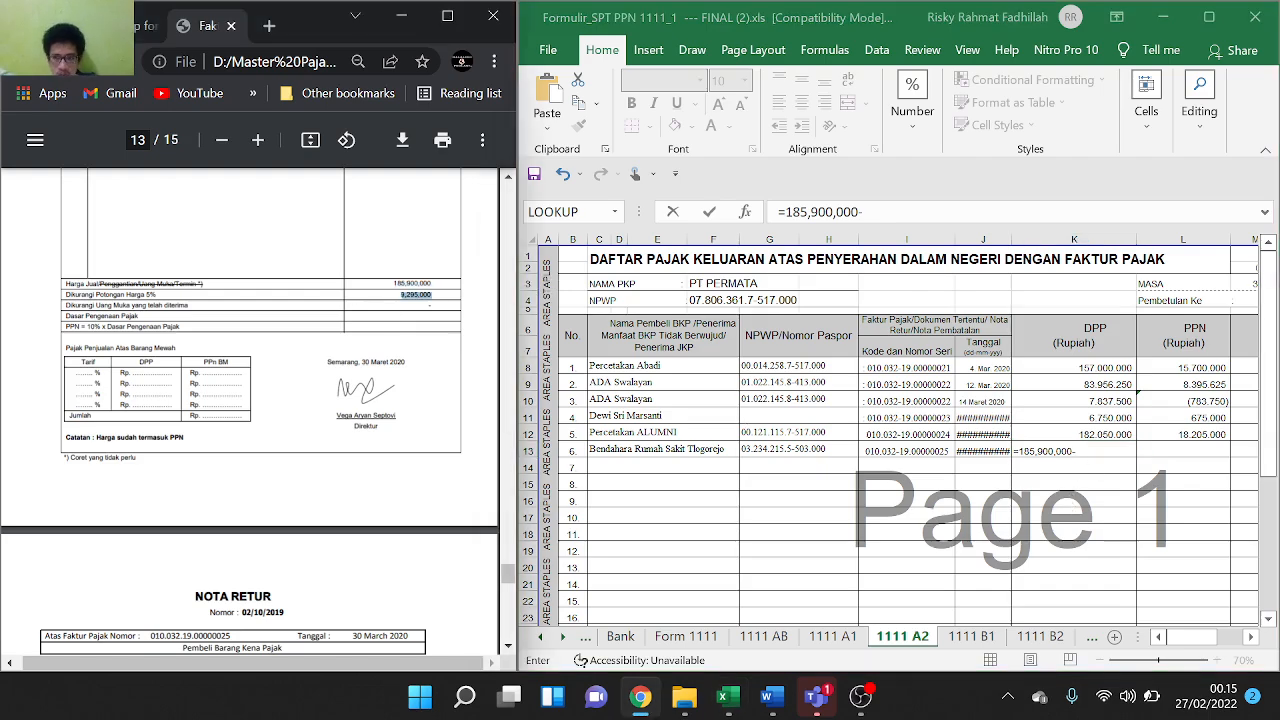
pyautogui.click(1095, 454)
pyautogui.hotkey('ctrl', 'v')
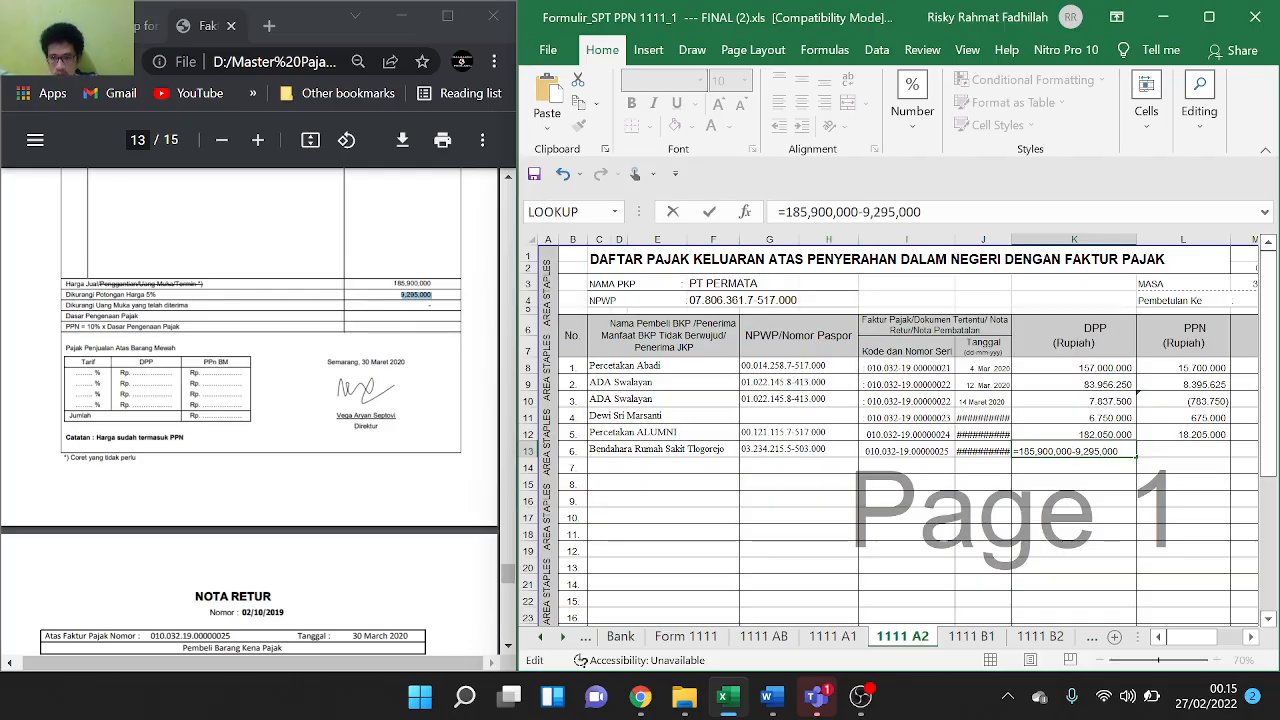
# Strip the commas to get DPP 176.605.000 and fill the 10% PPN down to 17.660.500
pyautogui.press('Left')
pyautogui.press('Left')
pyautogui.press('Left')
pyautogui.press('BackSpace')
pyautogui.press('Left')
pyautogui.press('Left')
pyautogui.press('Left')
pyautogui.press('BackSpace')
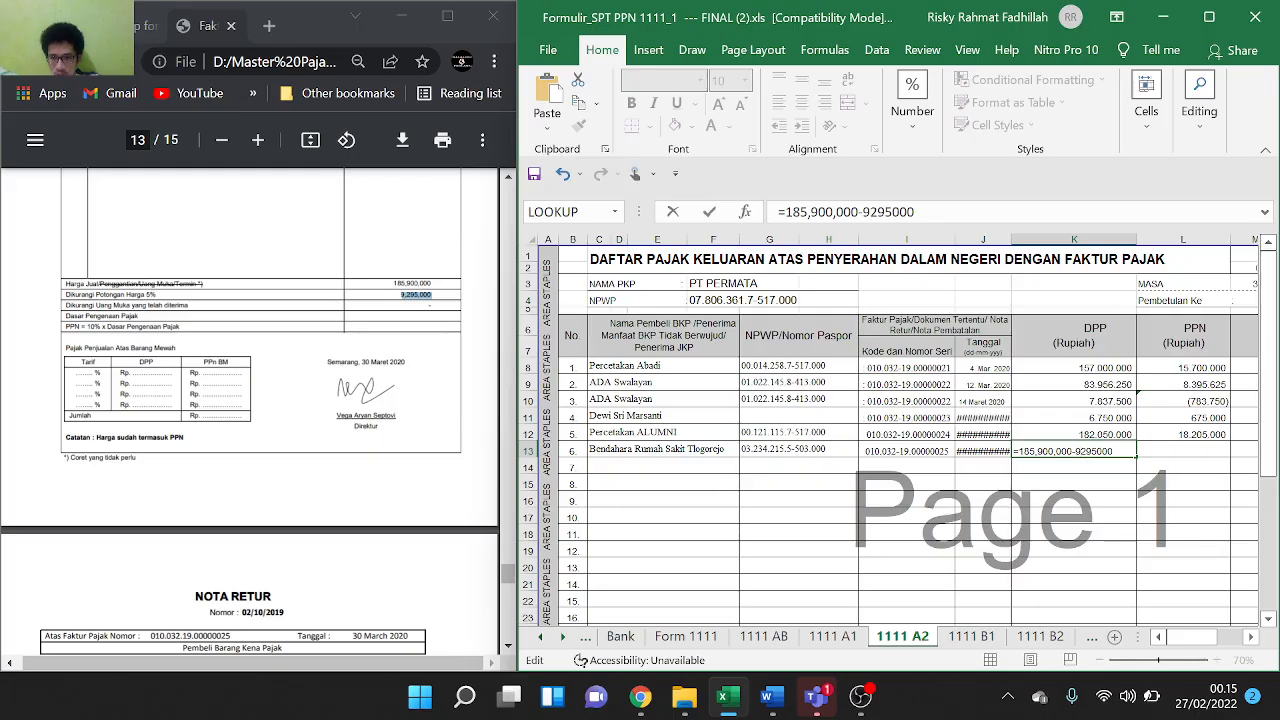
pyautogui.press('Left')
pyautogui.press('Left')
pyautogui.press('Left')
pyautogui.press('Left')
pyautogui.press('Left')
pyautogui.press('BackSpace')
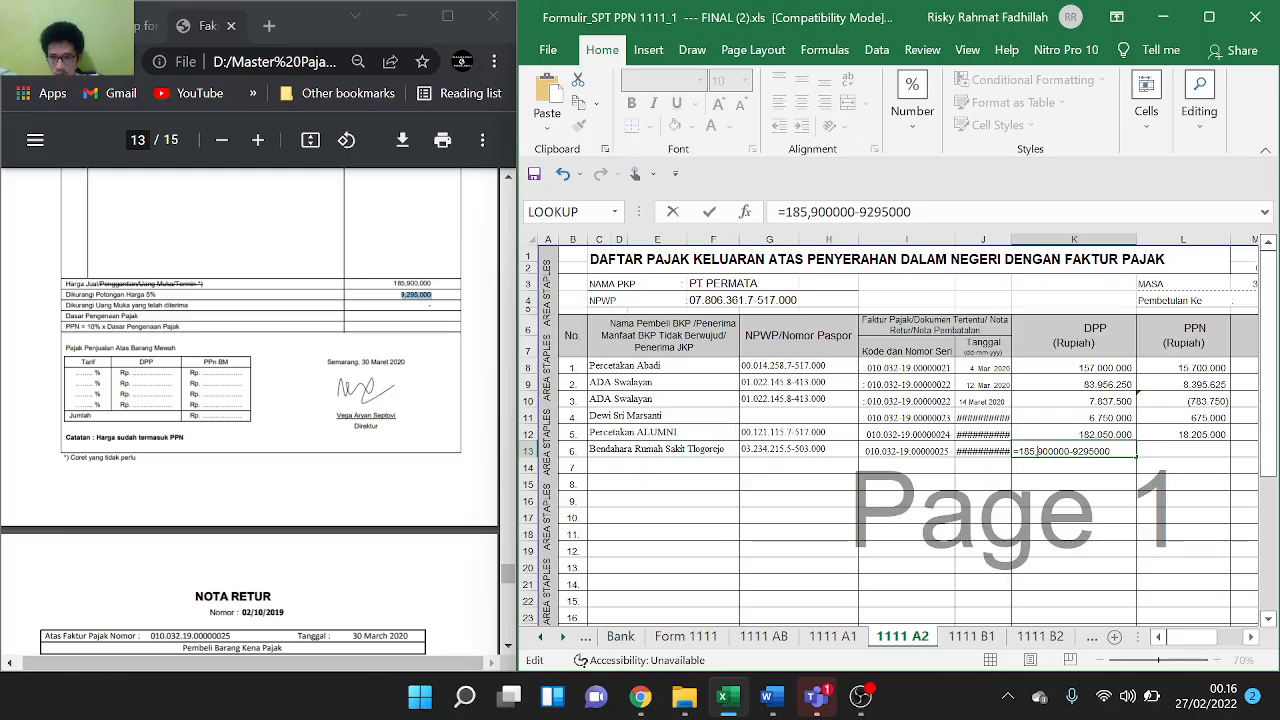
pyautogui.press('Return')
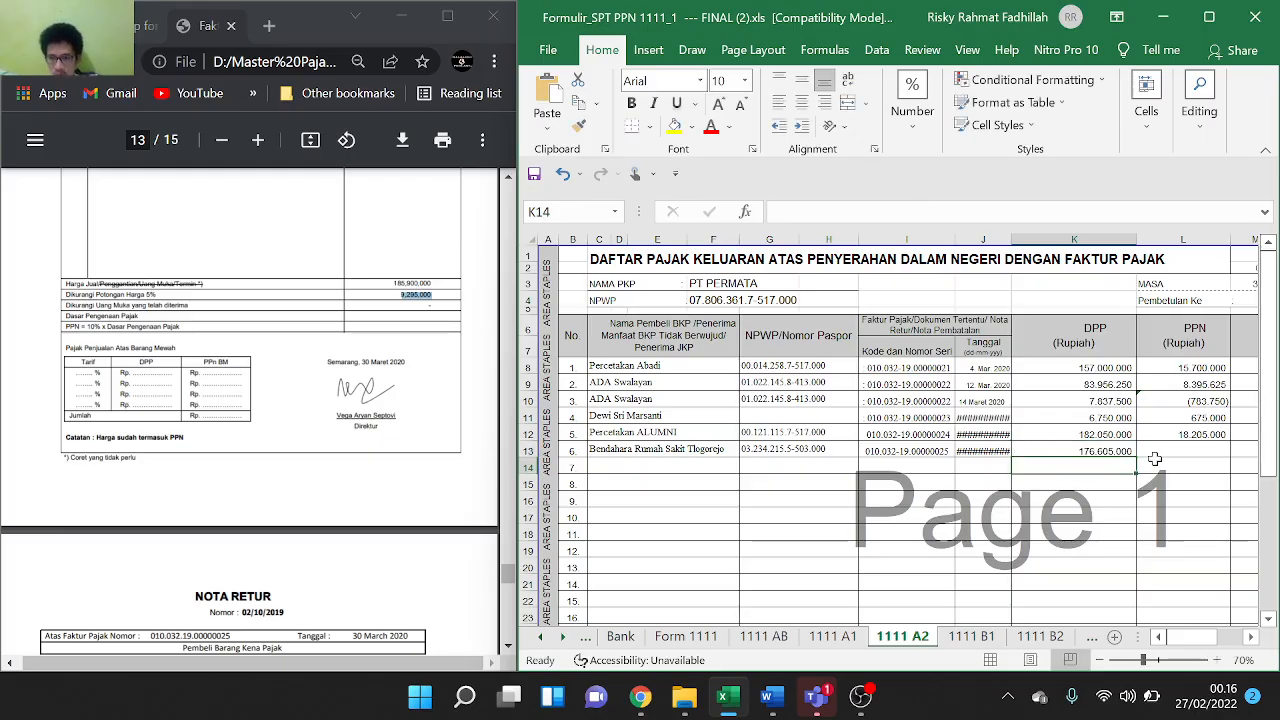
pyautogui.click(1222, 435)
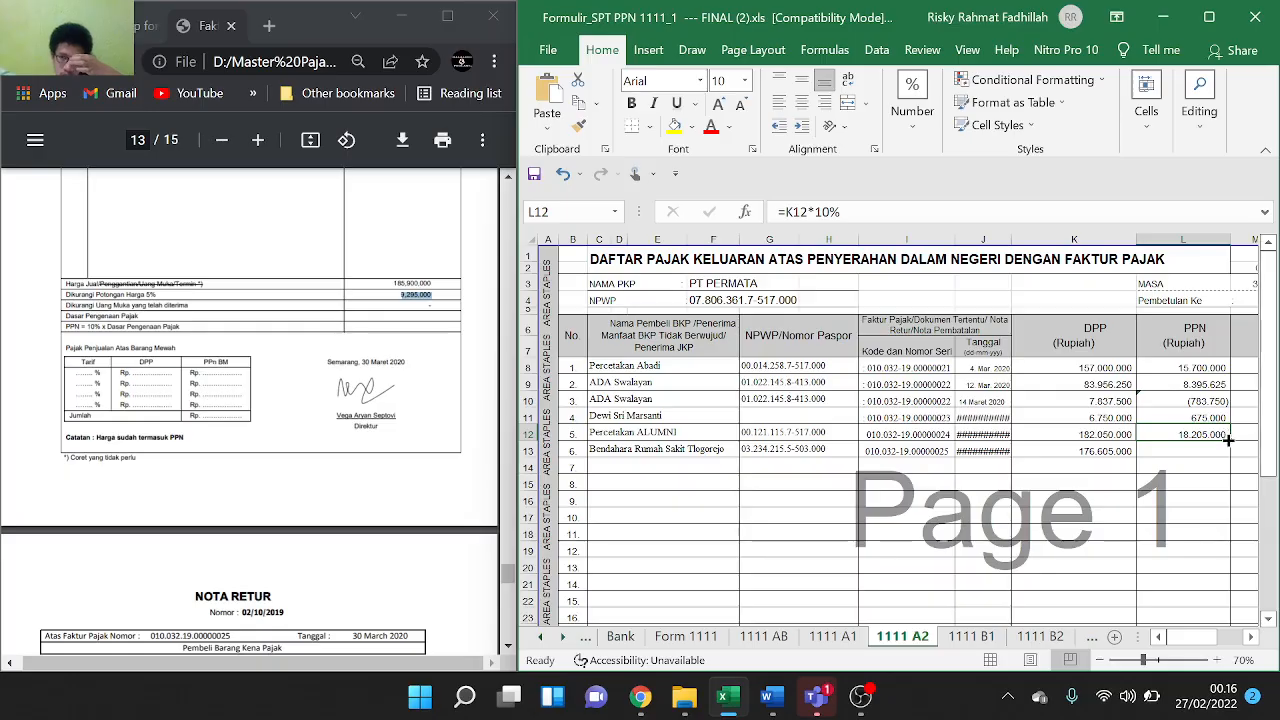
pyautogui.moveTo(1228, 440); pyautogui.dragTo(1228, 457)
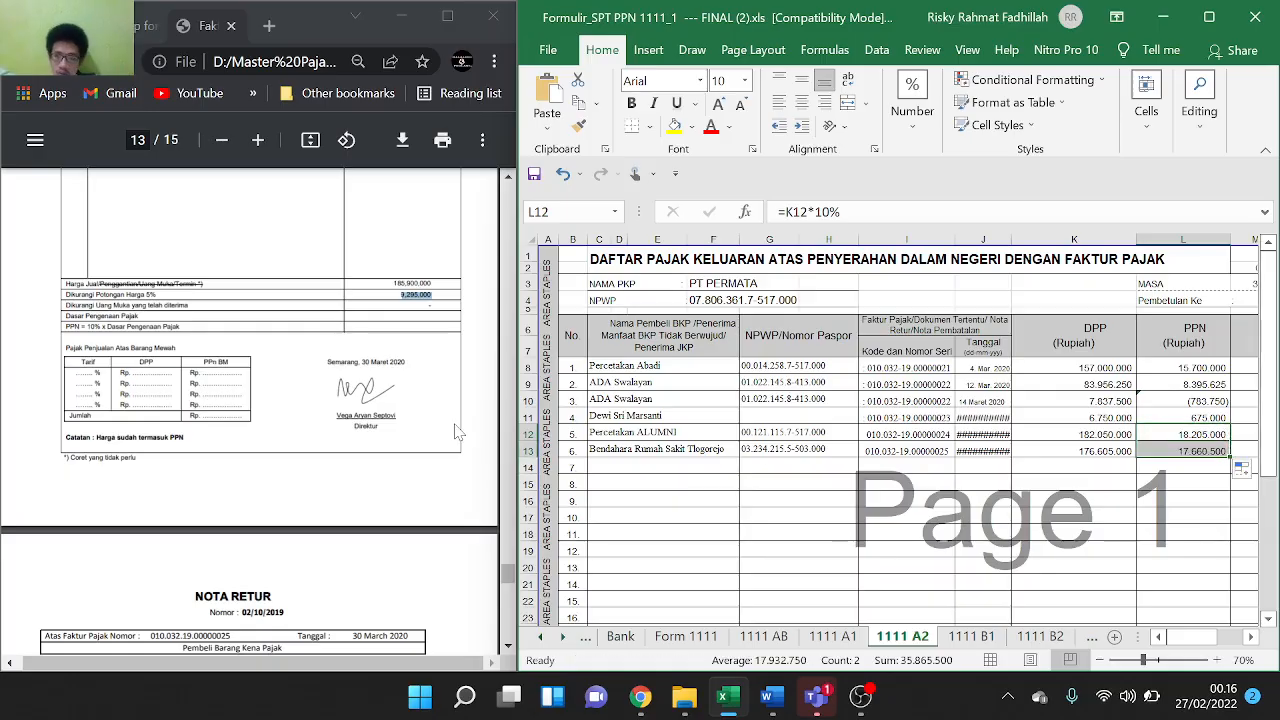
# Copy the buyer name Bendahara Rumah Sakit Tlogorejo from row 13 into row 14
pyautogui.scroll(-3, 357, 490)
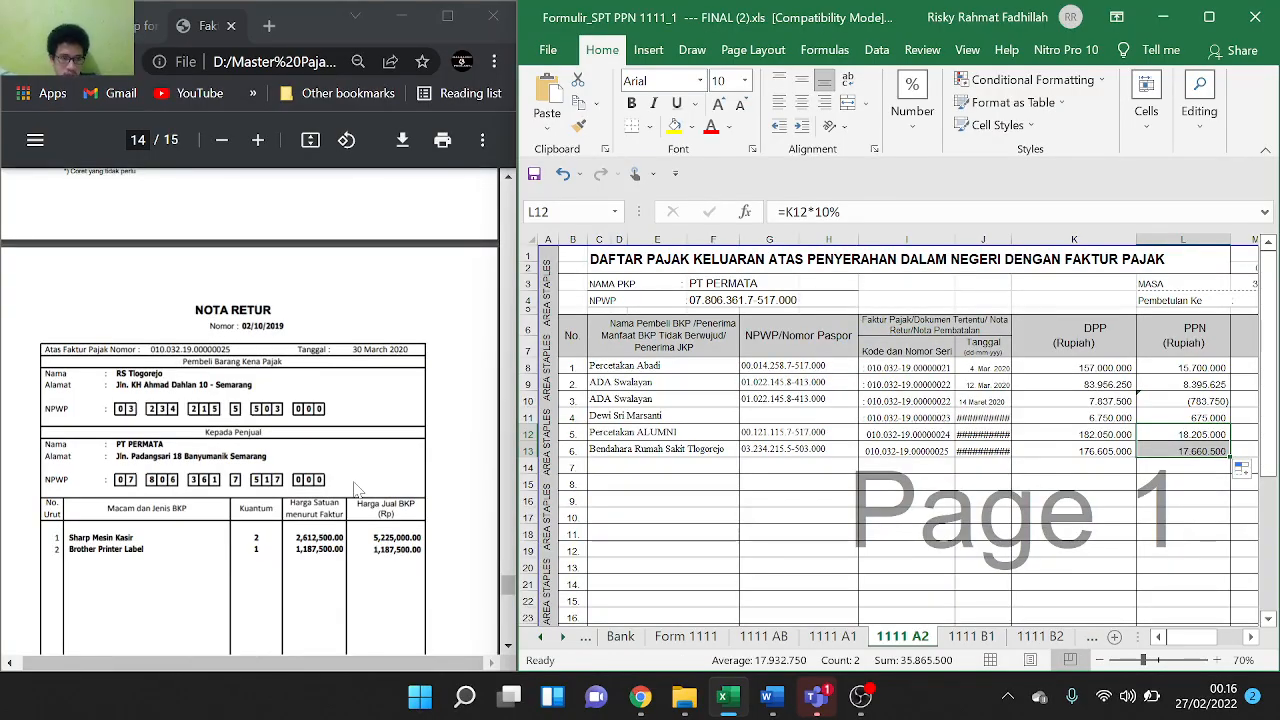
pyautogui.scroll(-1, 644, 450)
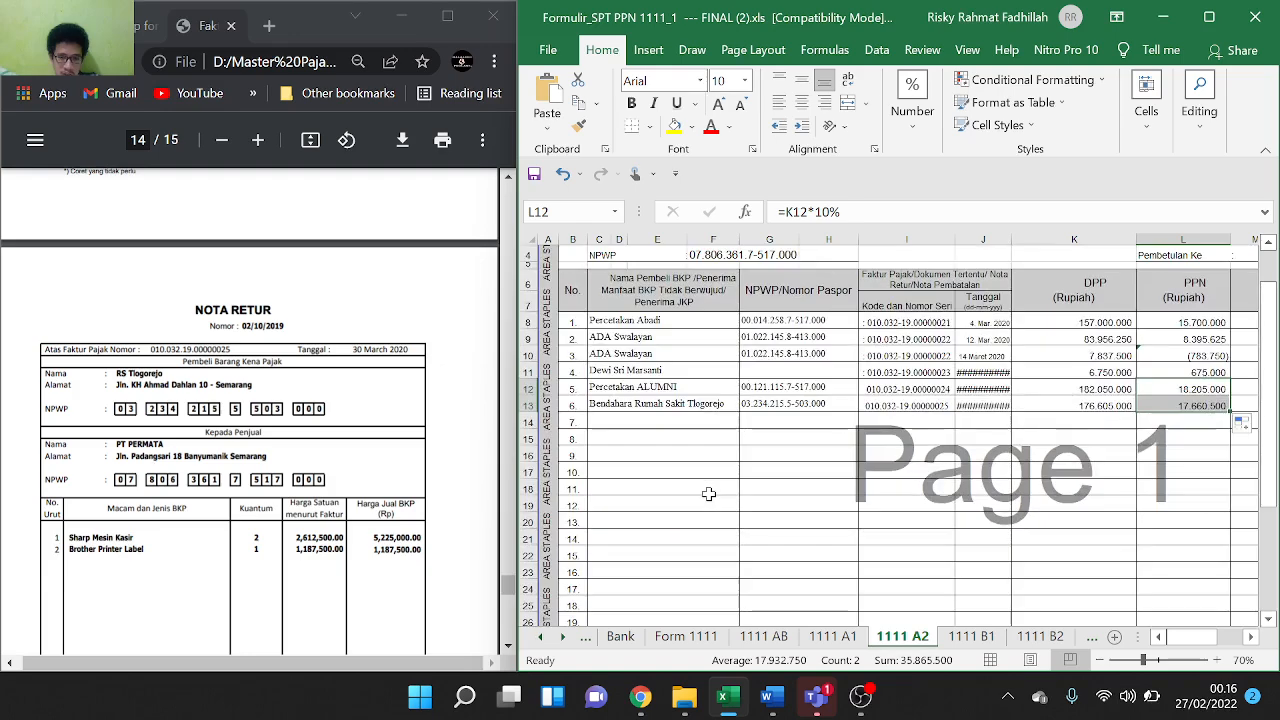
pyautogui.click(645, 404)
pyautogui.hotkey('ctrl', 'c')
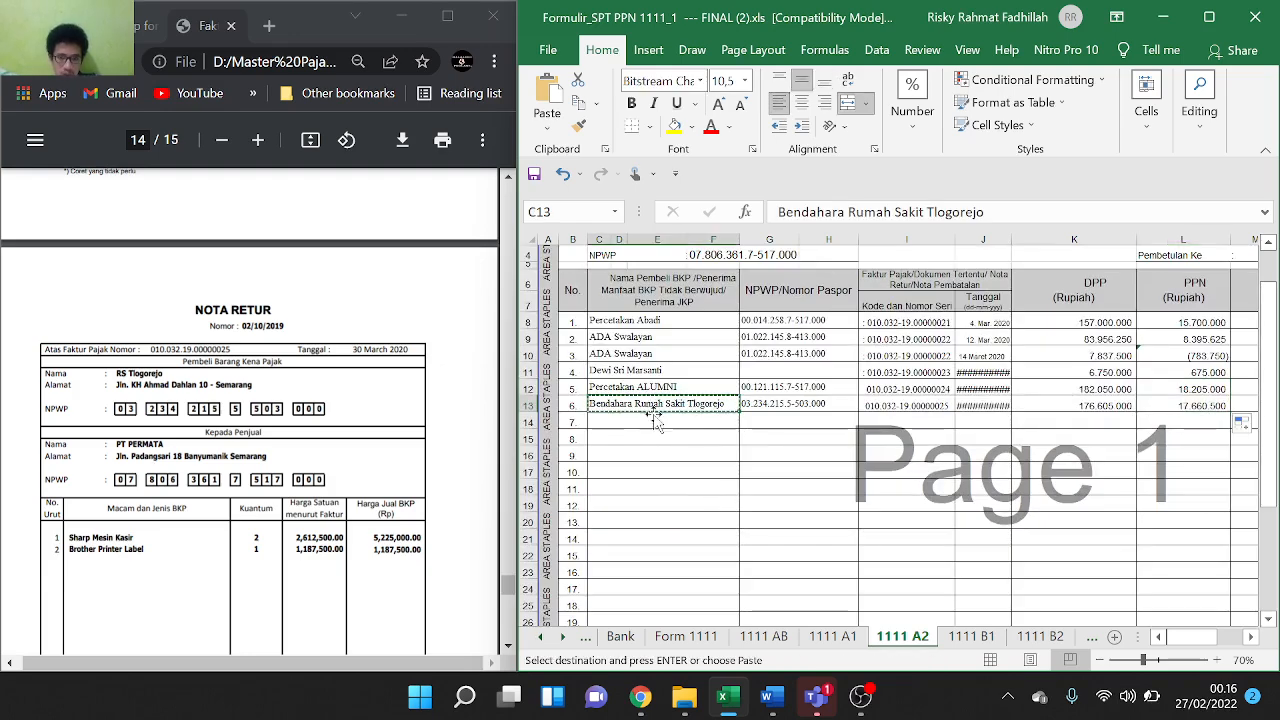
pyautogui.click(655, 420)
pyautogui.hotkey('ctrl', 'v')
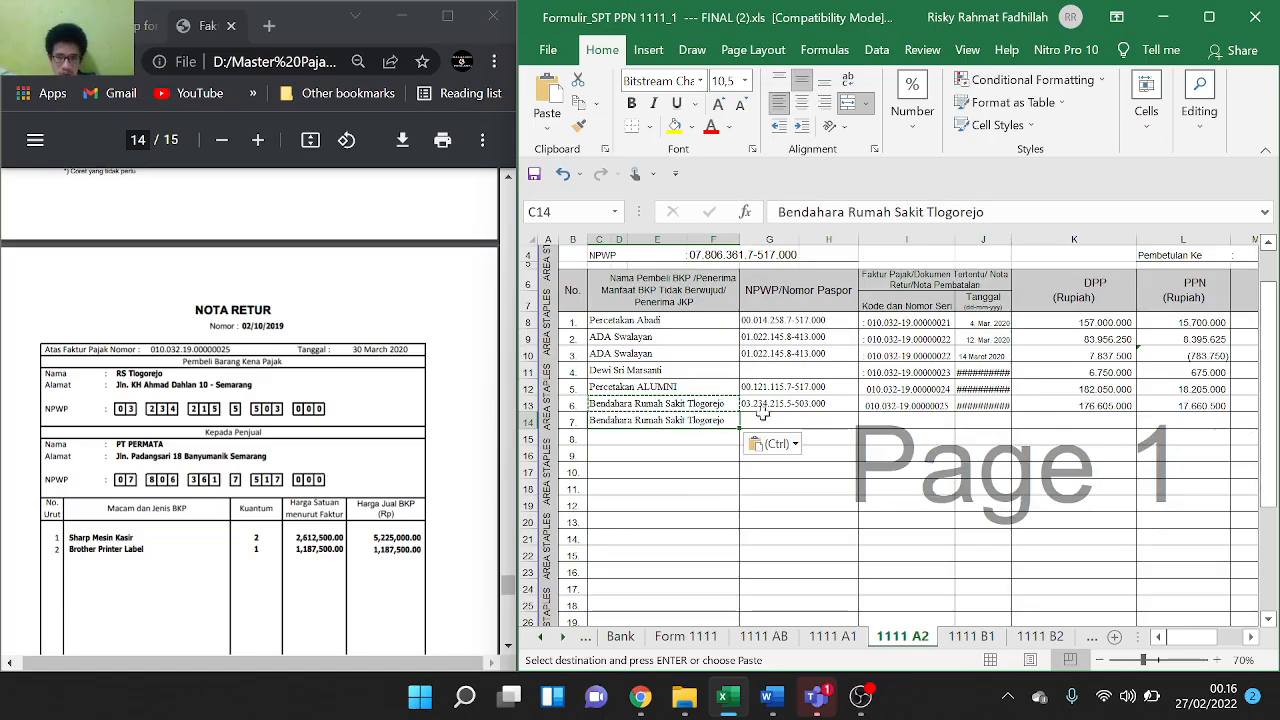
# Fill the NPWP down to row 14, correcting it to end in 503.000
pyautogui.click(840, 405)
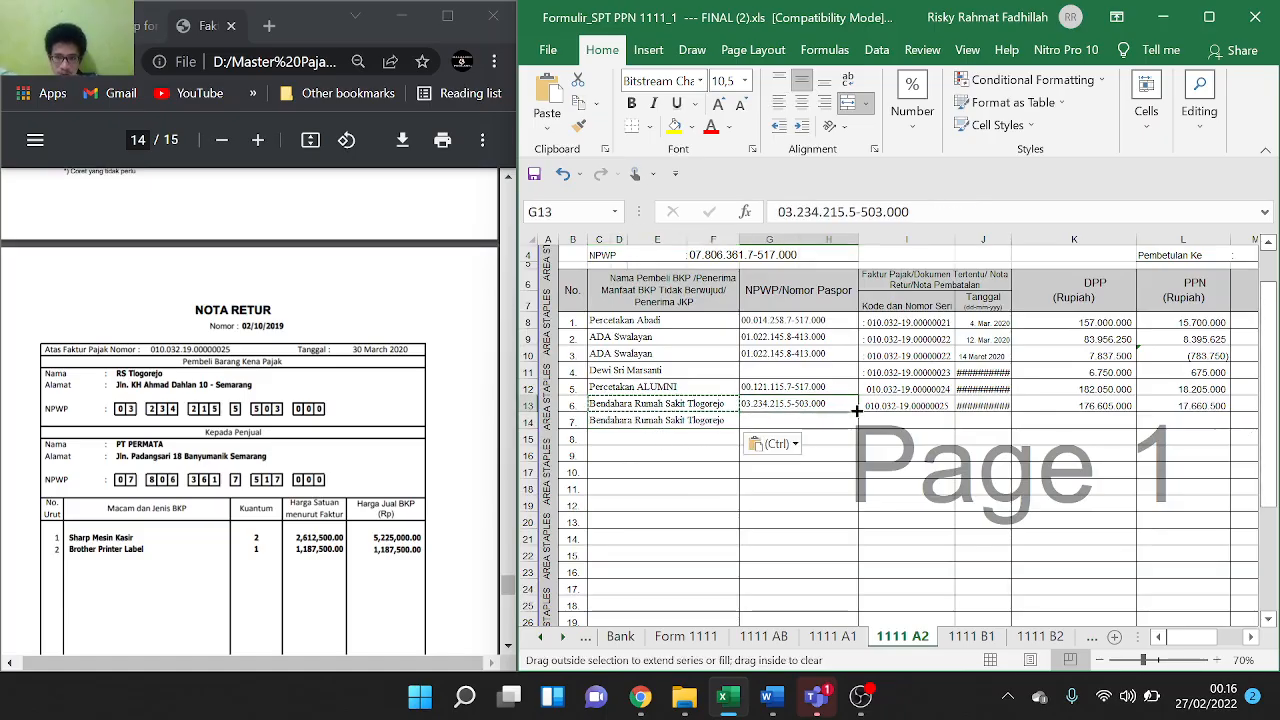
pyautogui.moveTo(857, 410); pyautogui.dragTo(860, 426)
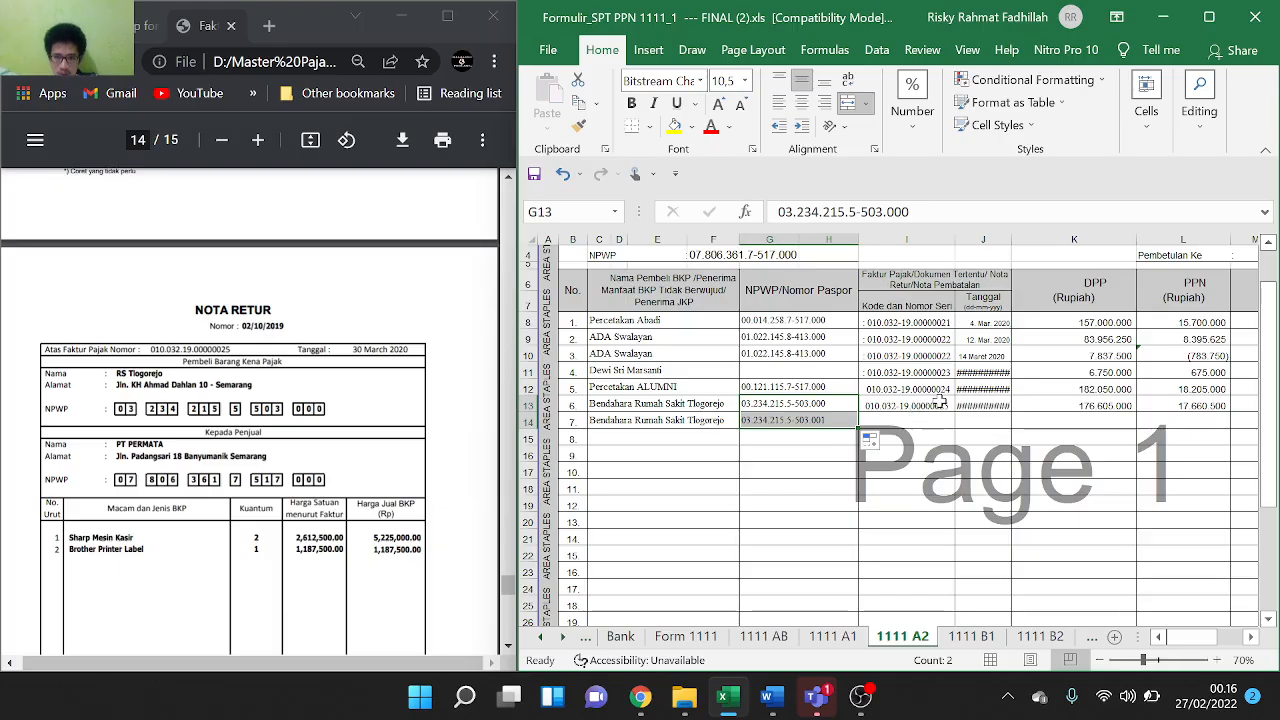
pyautogui.doubleClick(837, 421)
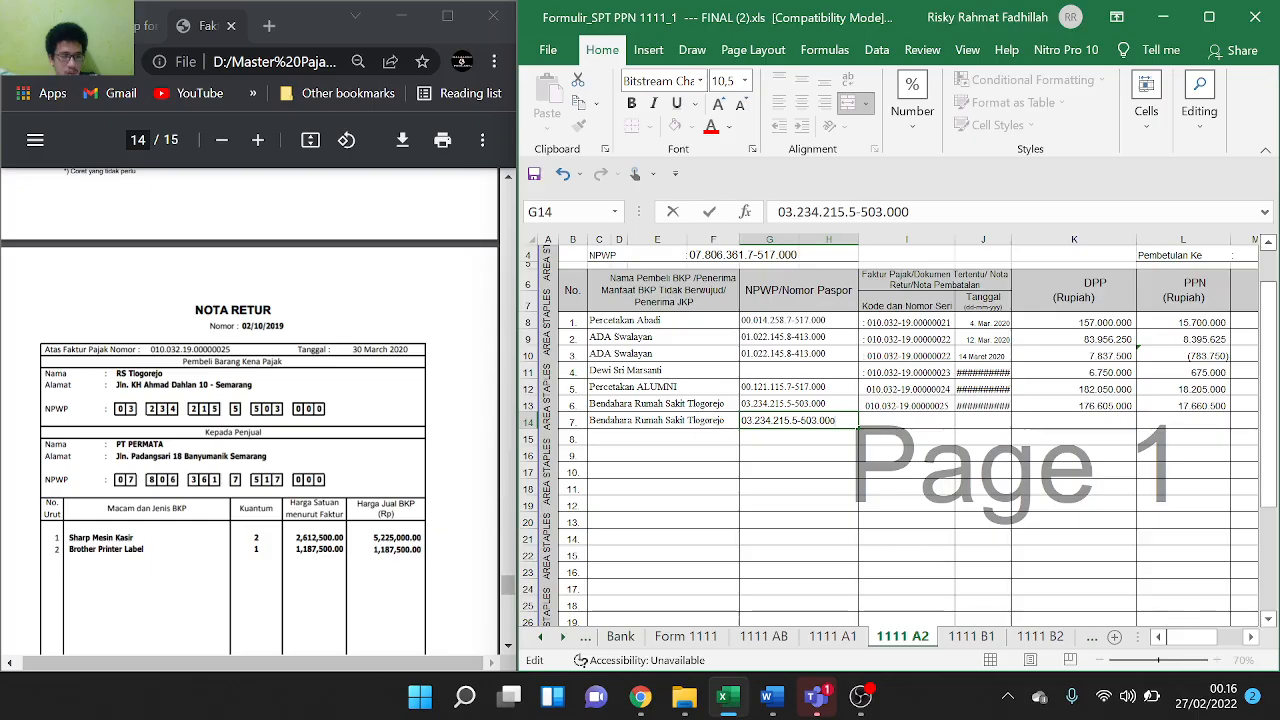
pyautogui.click(931, 494)
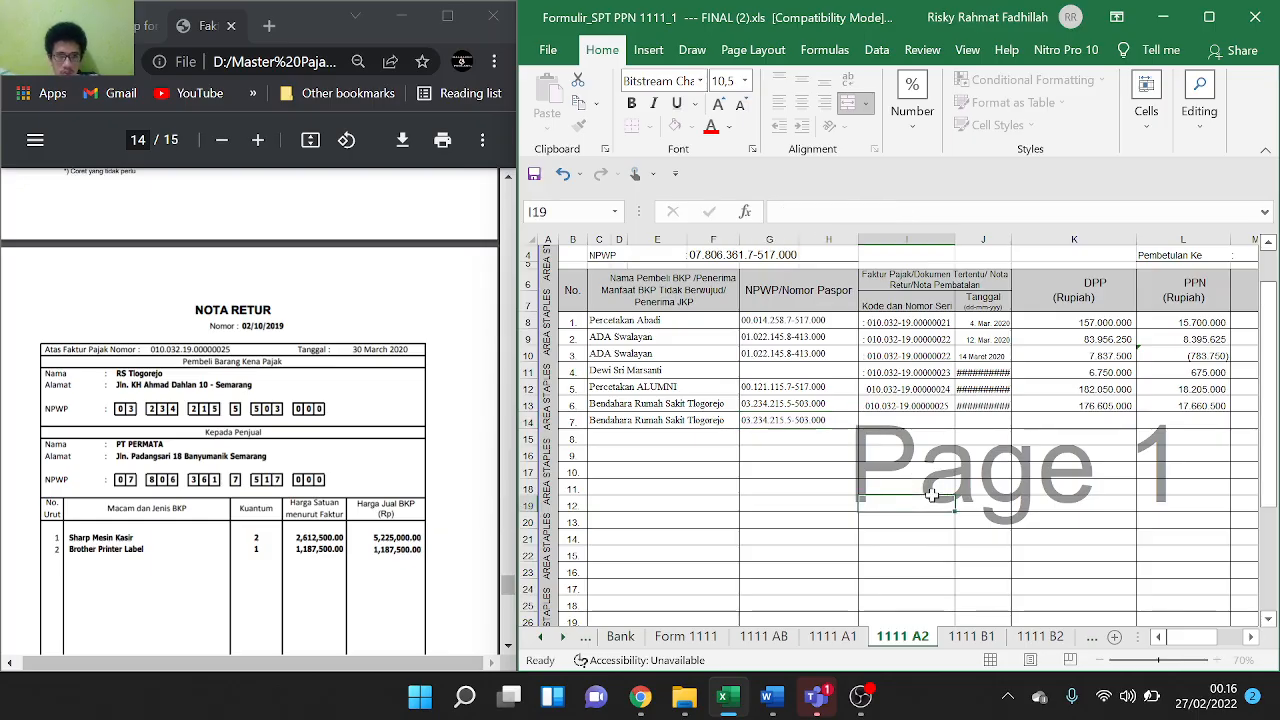
# Fill the invoice code down to row 14 and delete its wrongly incremented last digit
pyautogui.click(944, 419)
pyautogui.click(946, 406)
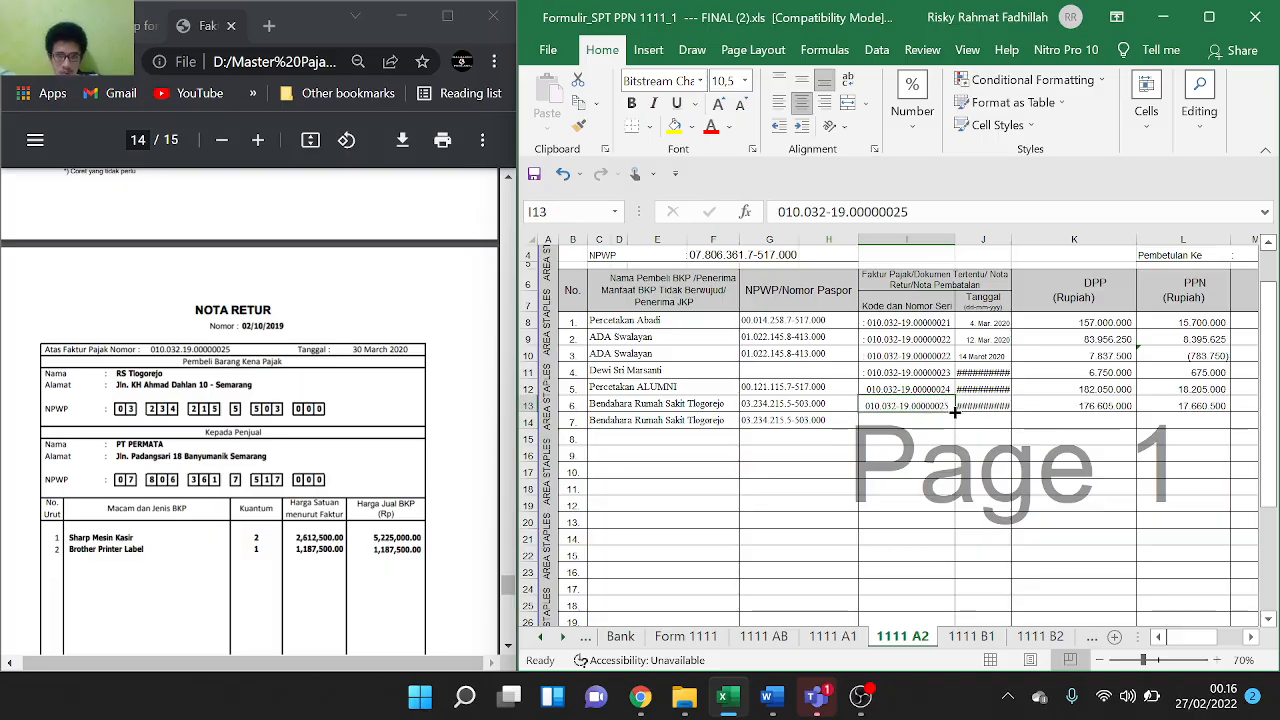
pyautogui.moveTo(953, 410); pyautogui.dragTo(957, 427)
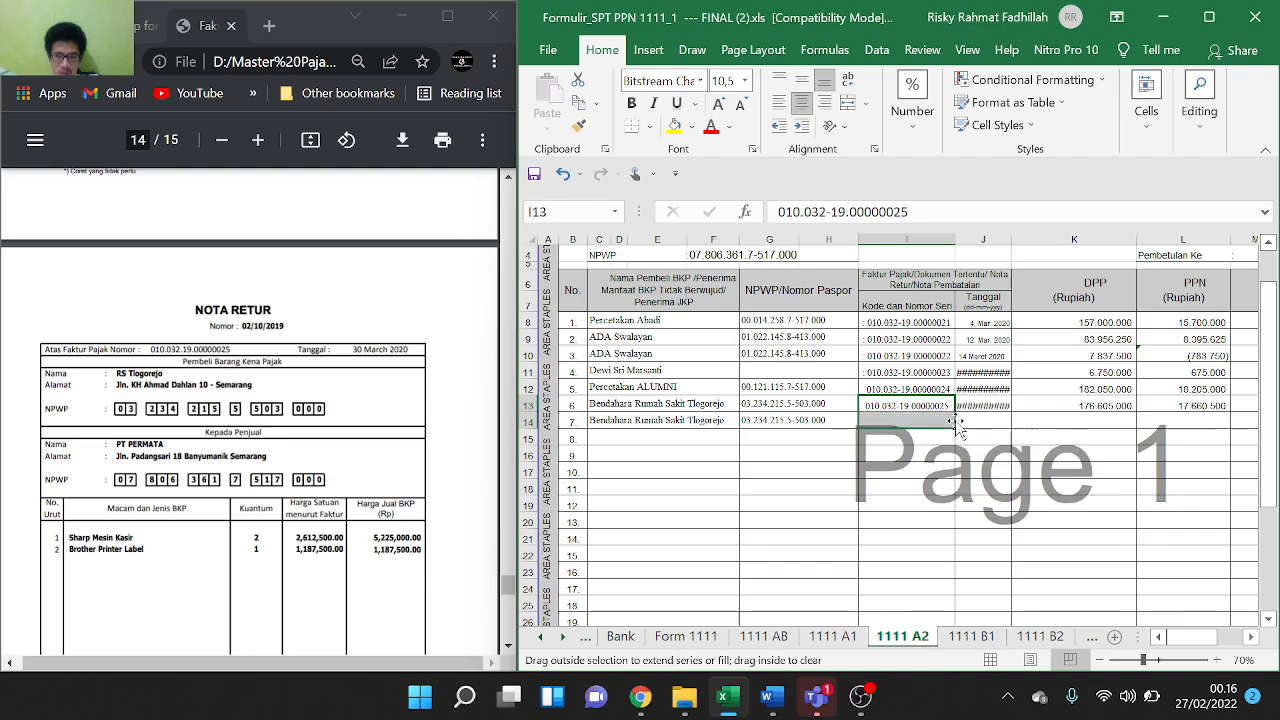
pyautogui.doubleClick(910, 422)
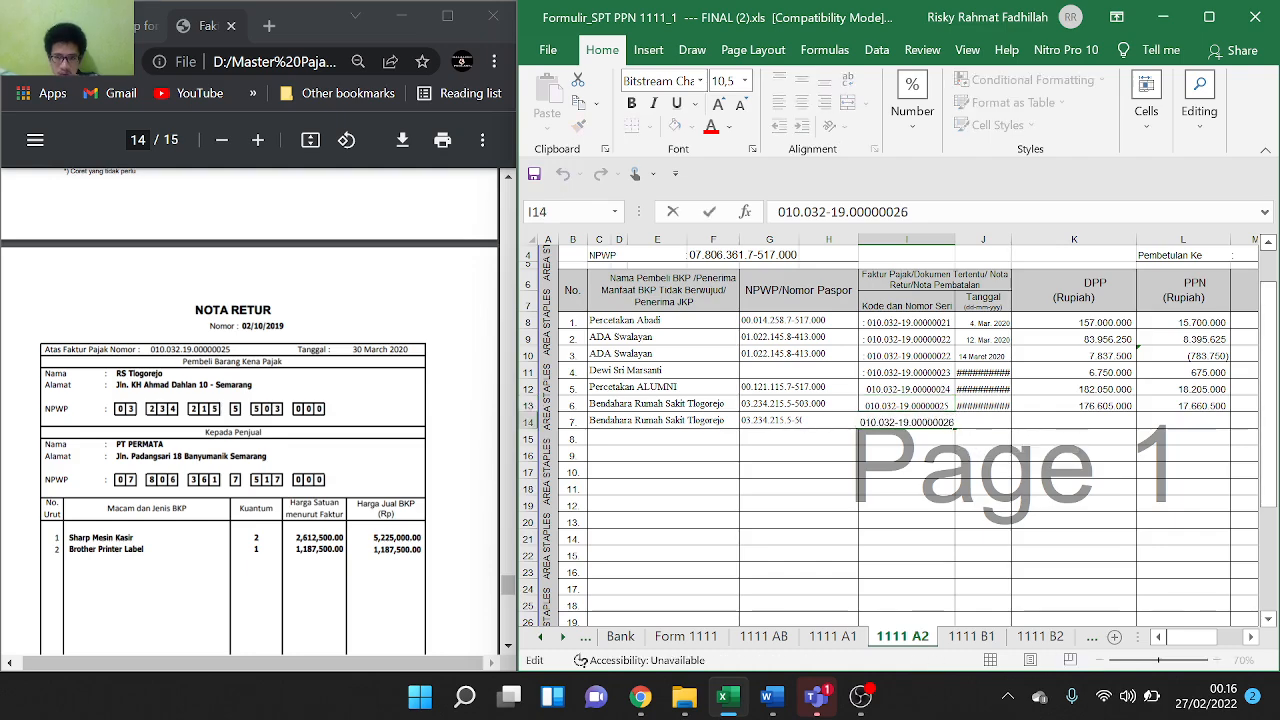
pyautogui.press('BackSpace')
# Finish row 14's invoice code 010.032-19.00000025 and enter the date 31 MARET 2020
pyautogui.write('5')
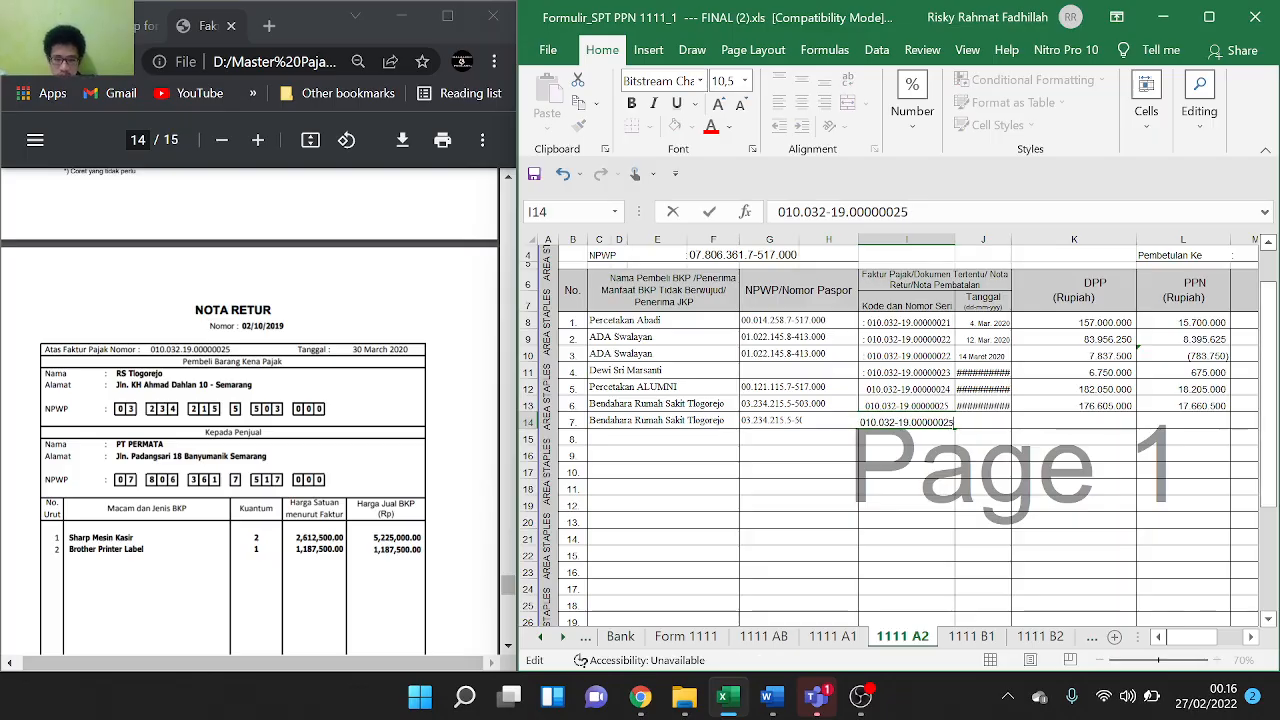
pyautogui.click(1028, 455)
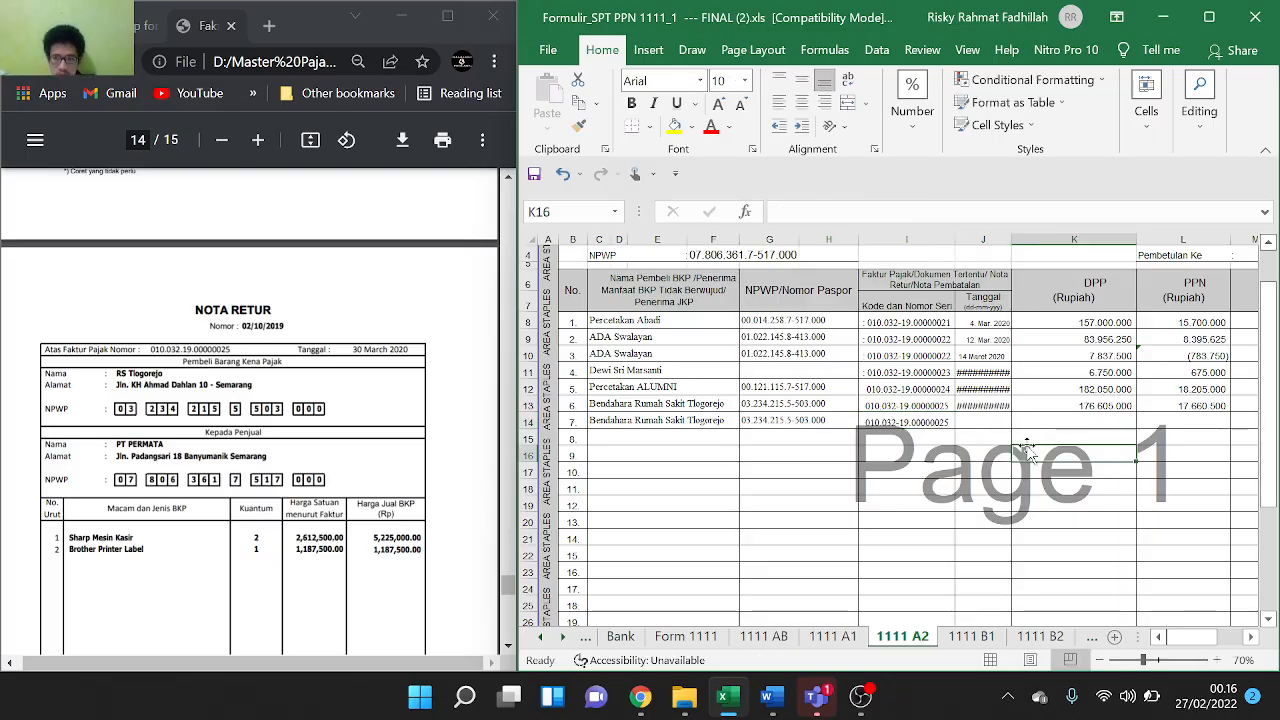
pyautogui.scroll(-2, 350, 436)
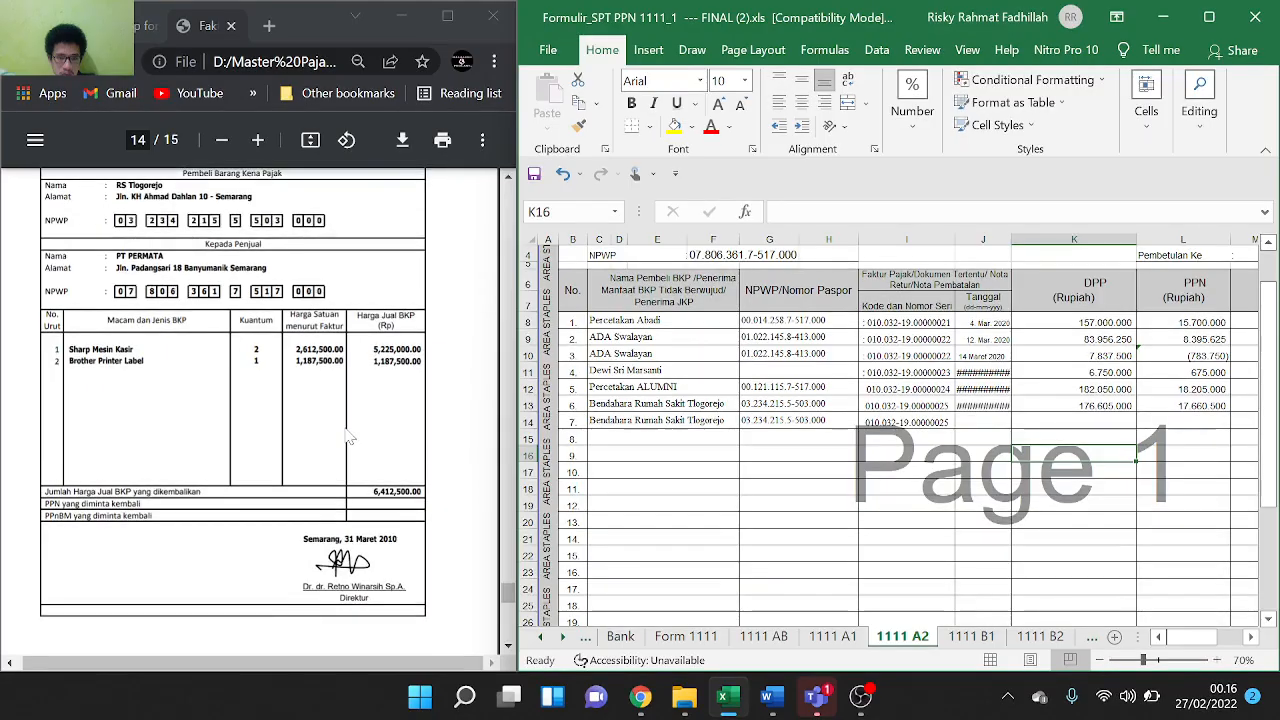
pyautogui.click(991, 422)
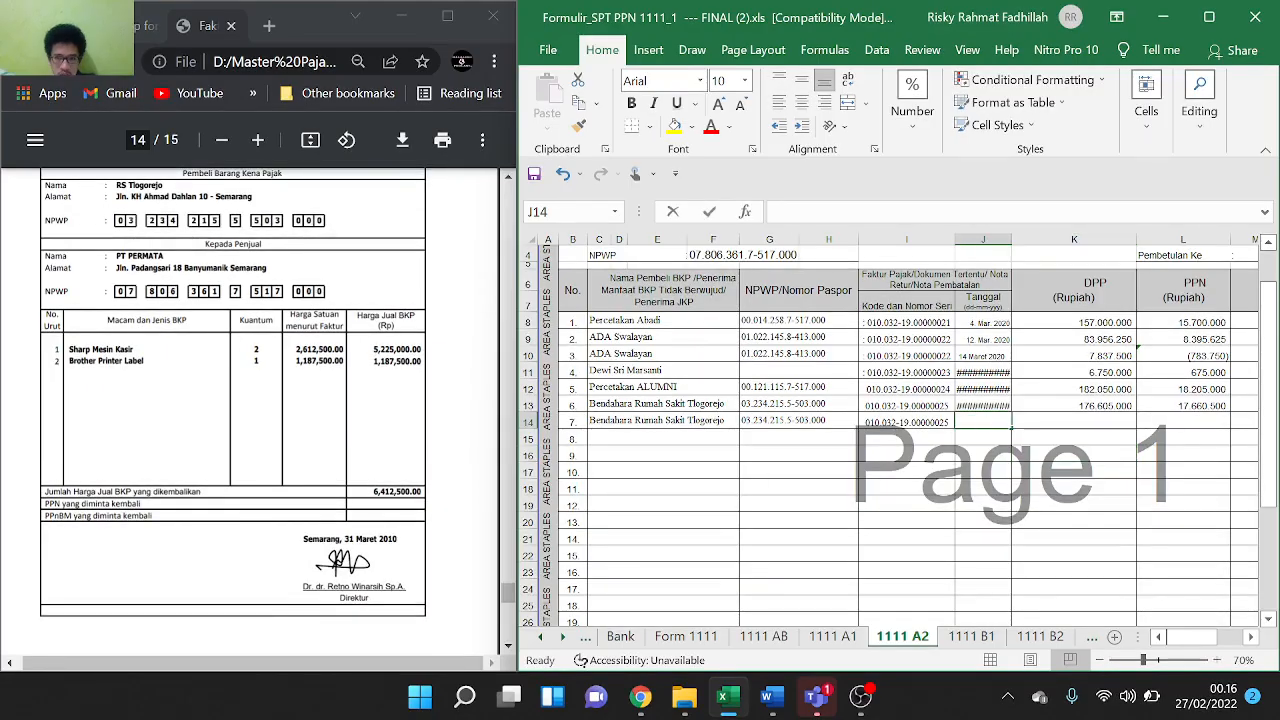
pyautogui.write('31 MARET 2020')
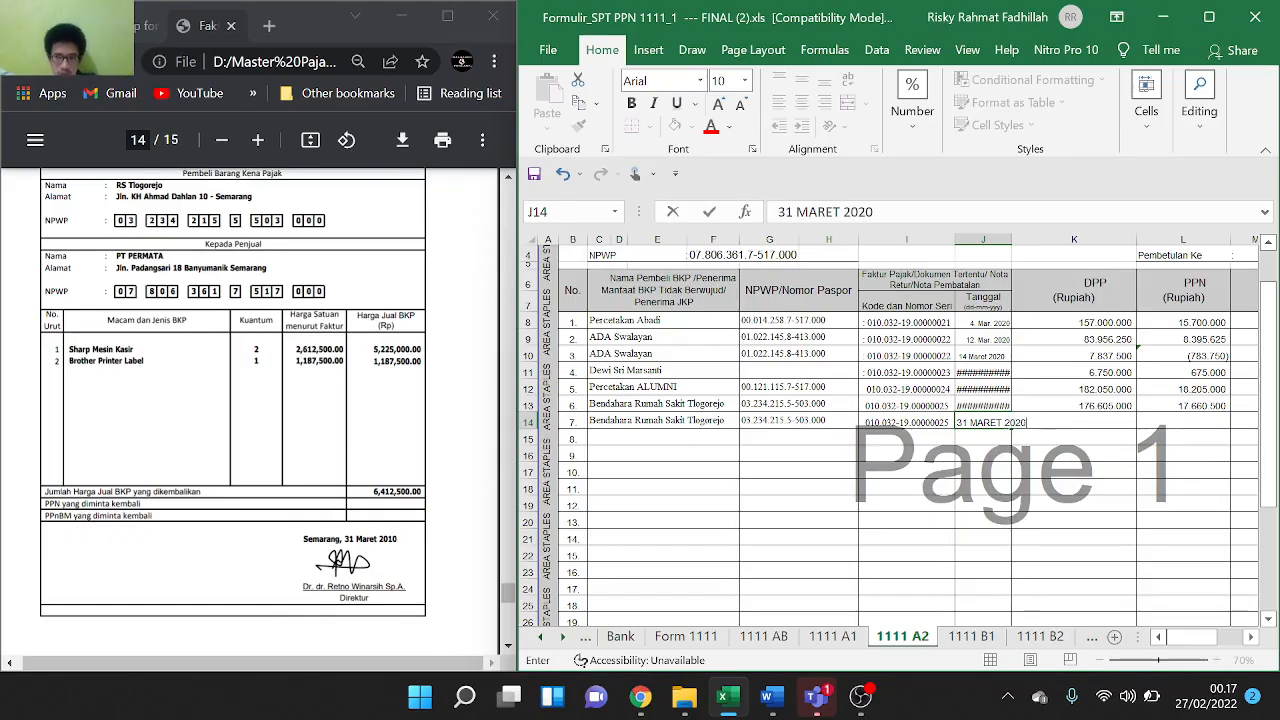
pyautogui.press('Tab')
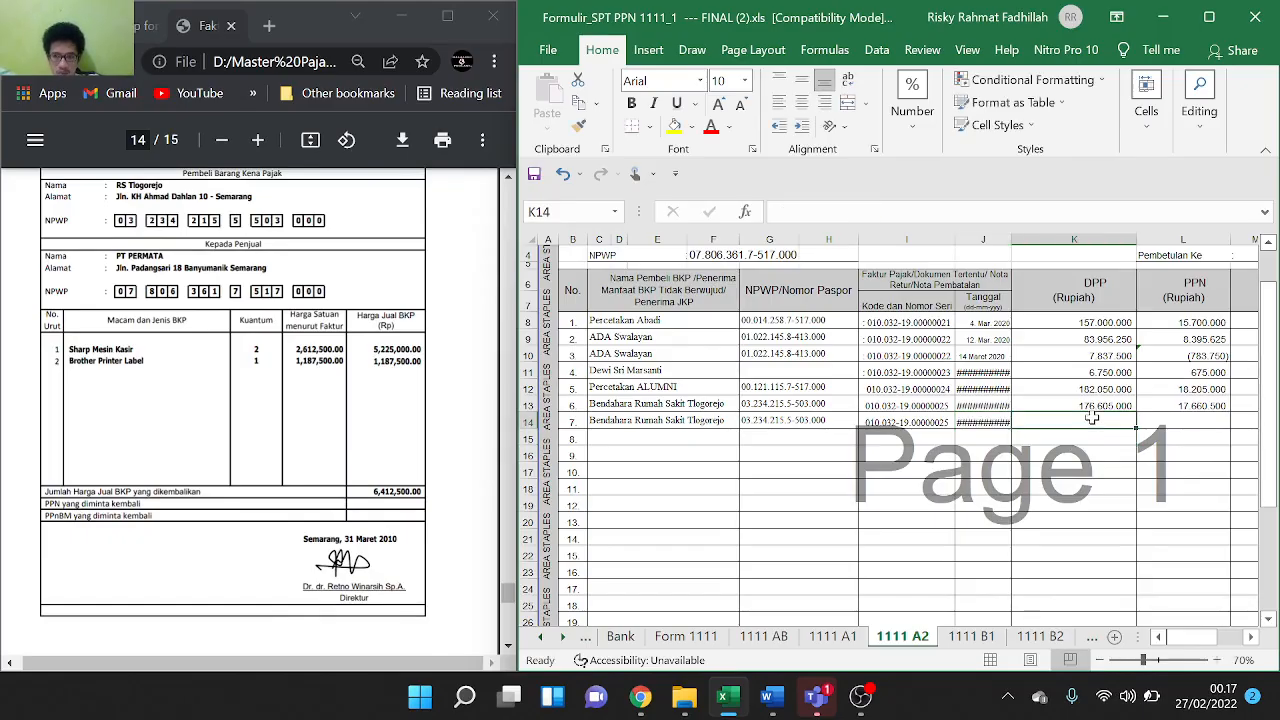
# Enter 6.412.500 as row 14's DPP, abandoning a trial PPN formula
pyautogui.doubleClick(1092, 418)
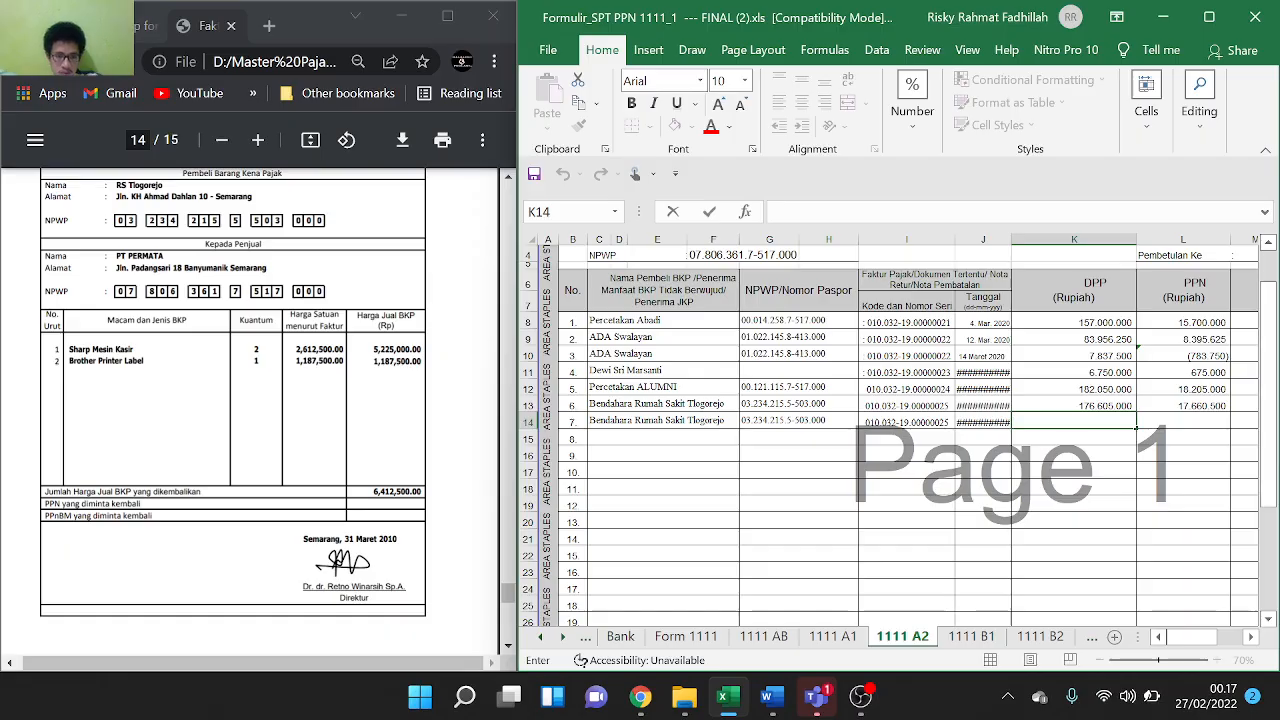
pyautogui.write('6')
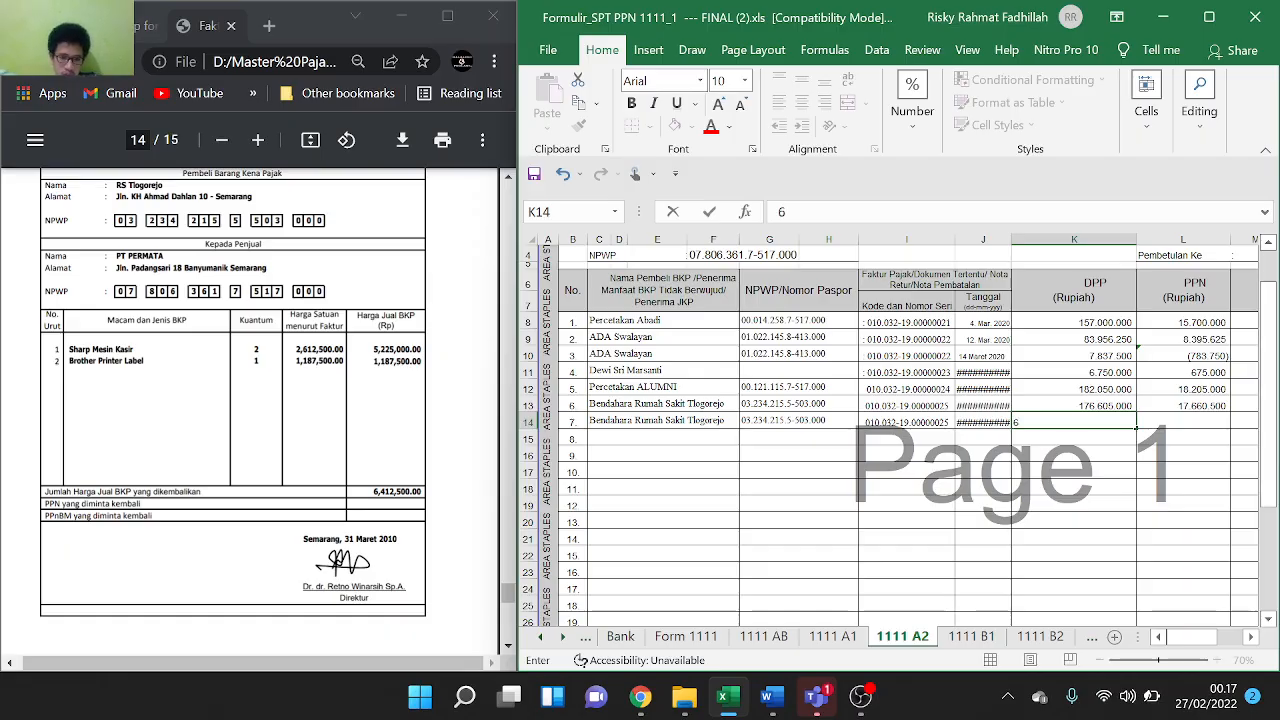
pyautogui.write('412500')
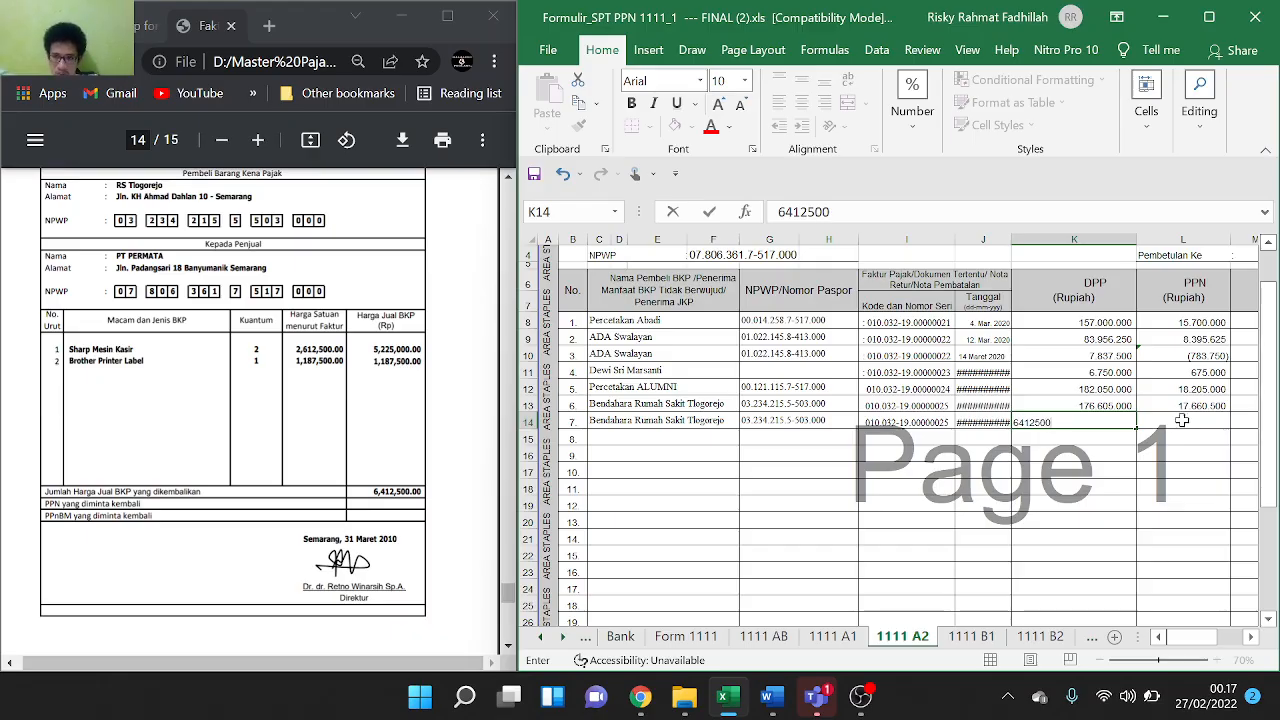
pyautogui.click(1184, 421)
pyautogui.click(1226, 404)
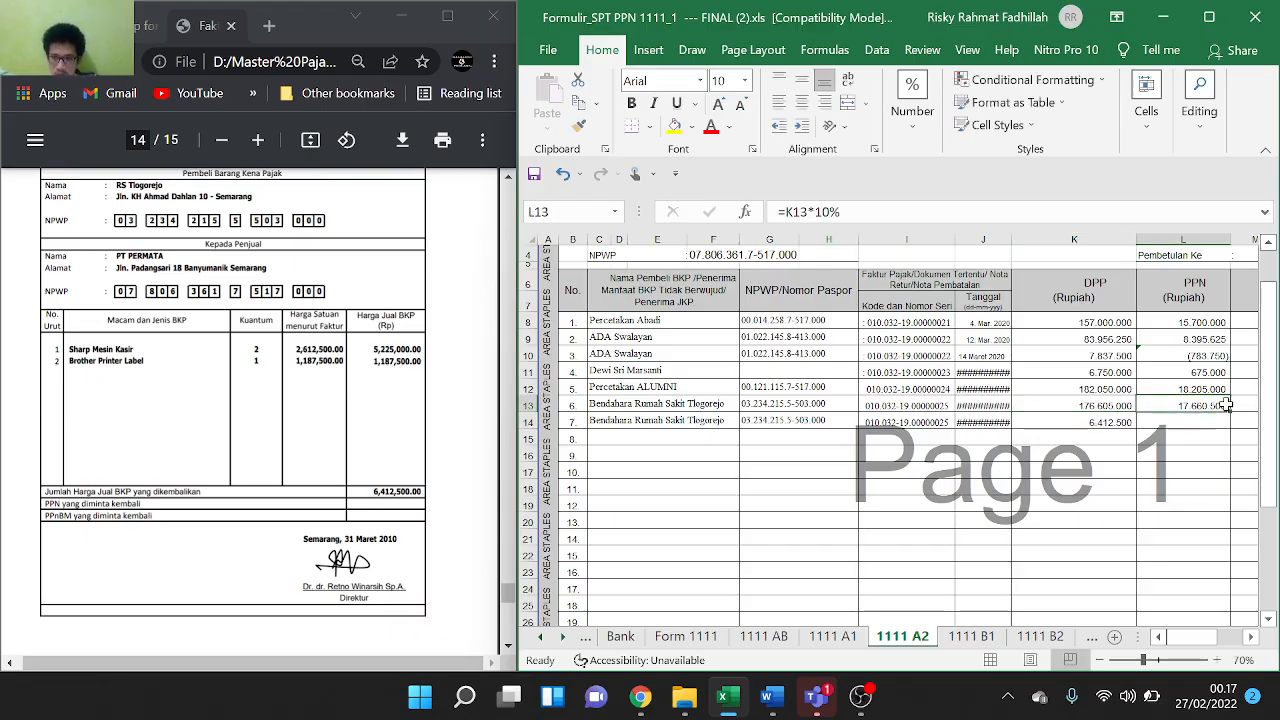
pyautogui.click(1160, 424)
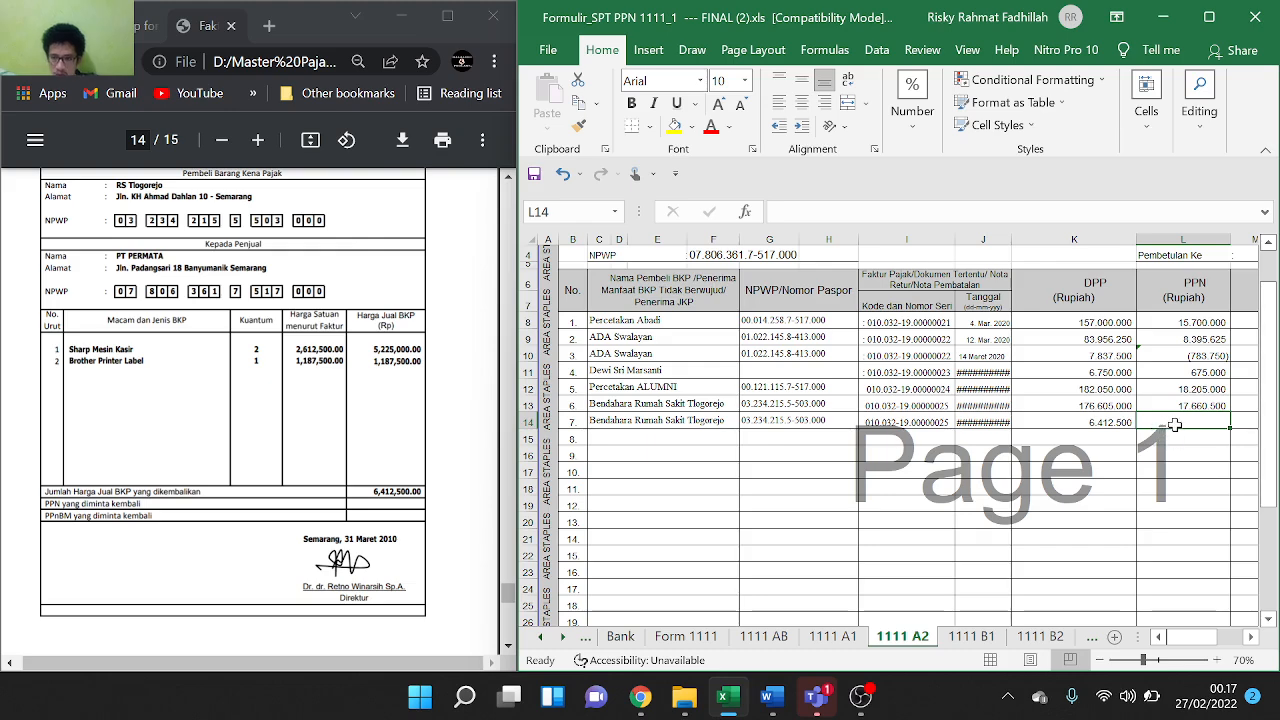
pyautogui.write('=')
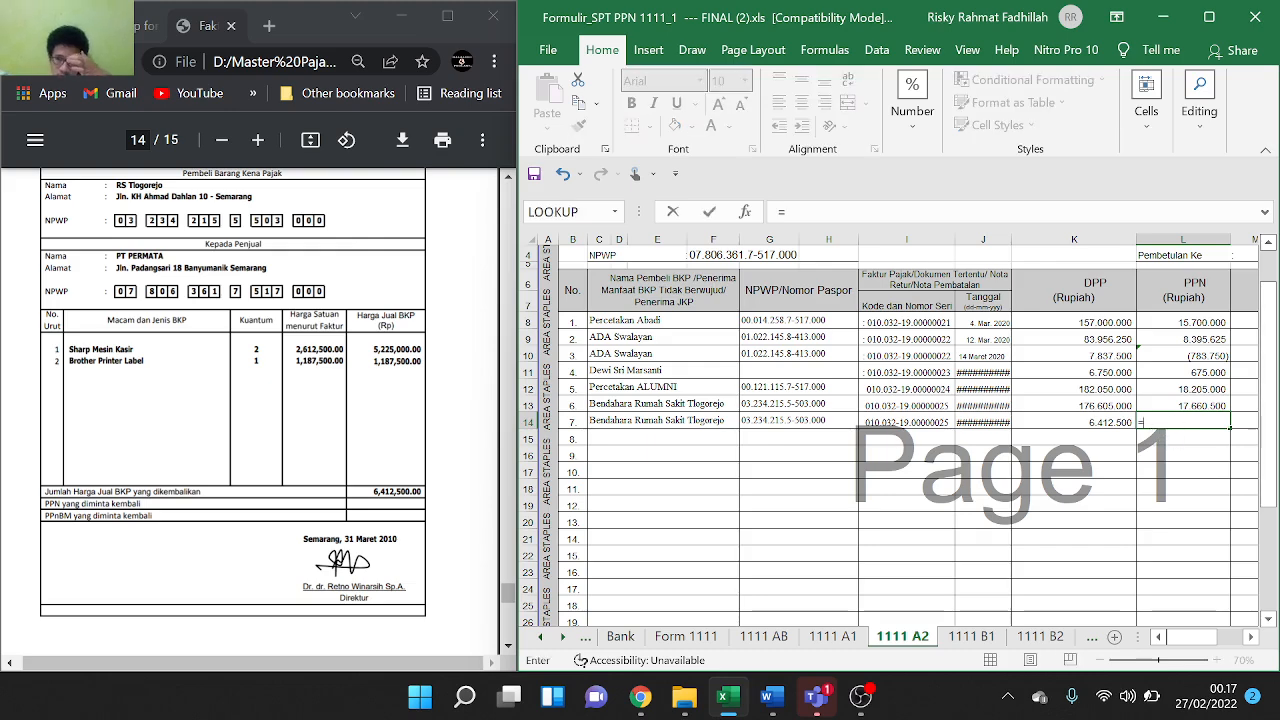
pyautogui.click(1086, 424)
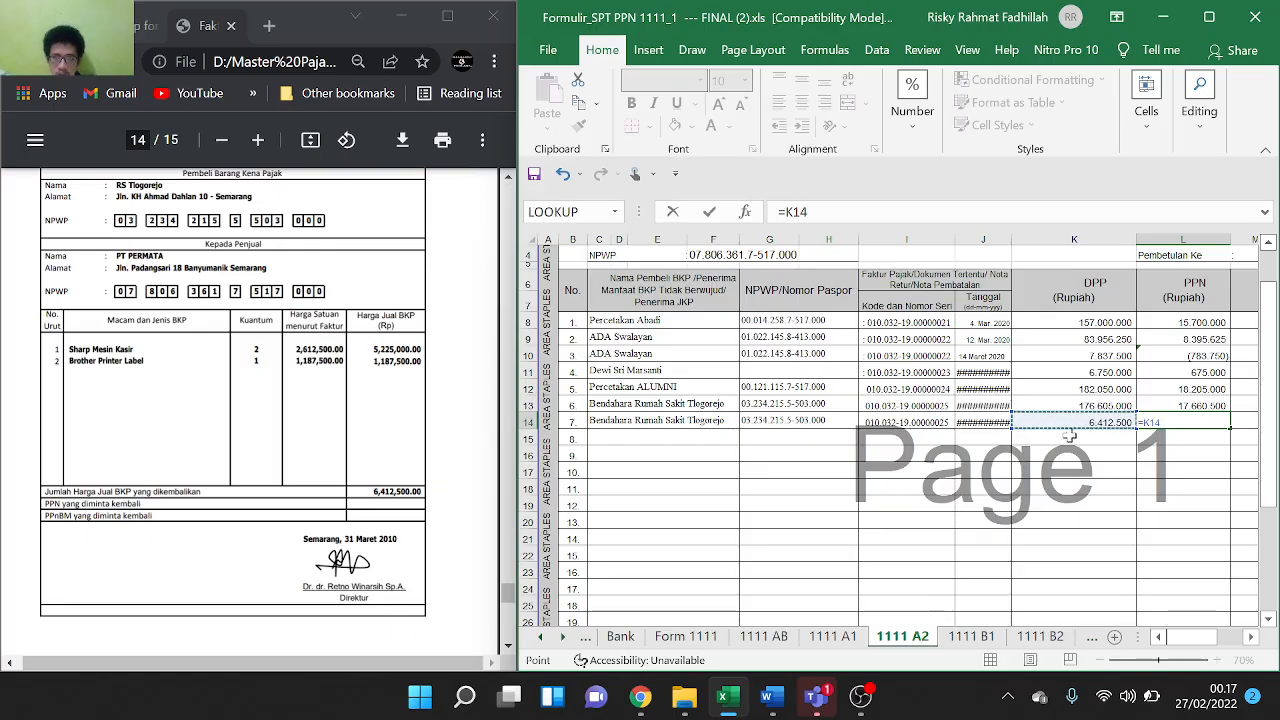
pyautogui.press('Escape')
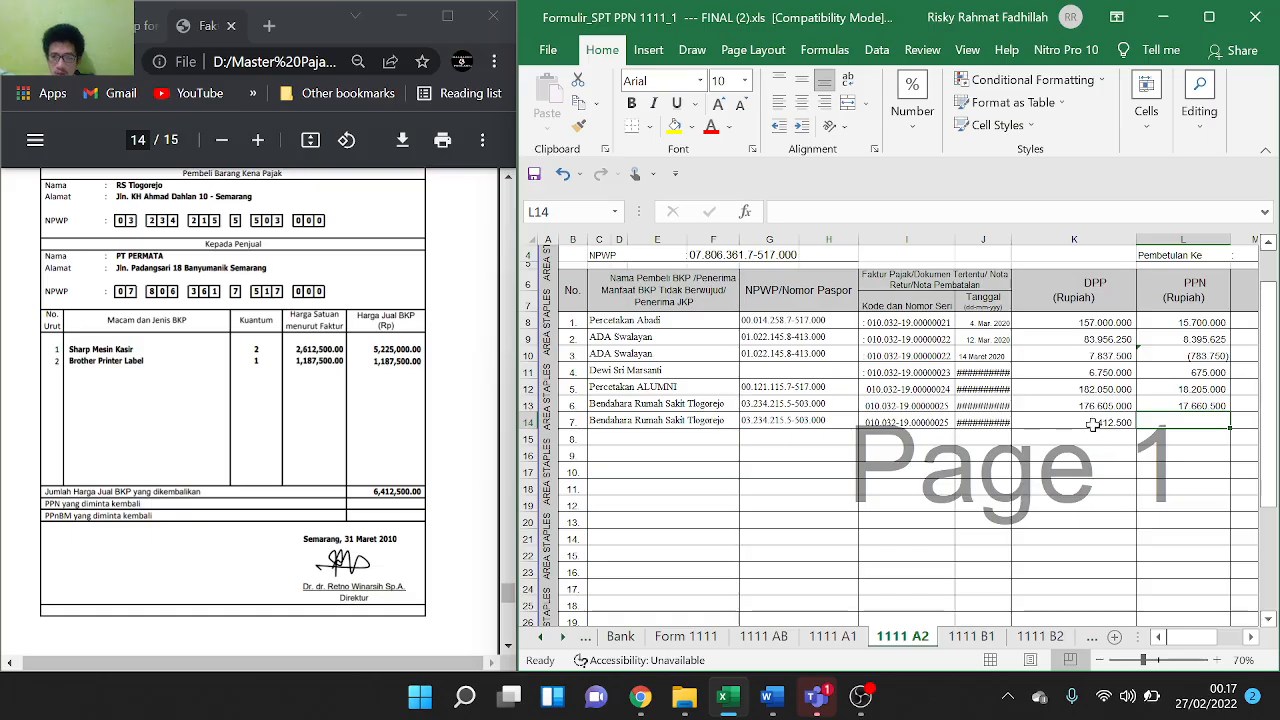
# Try a minus sign on K14's DPP, leaving it at positive 6.412.500
pyautogui.doubleClick(1093, 424)
pyautogui.write('-')
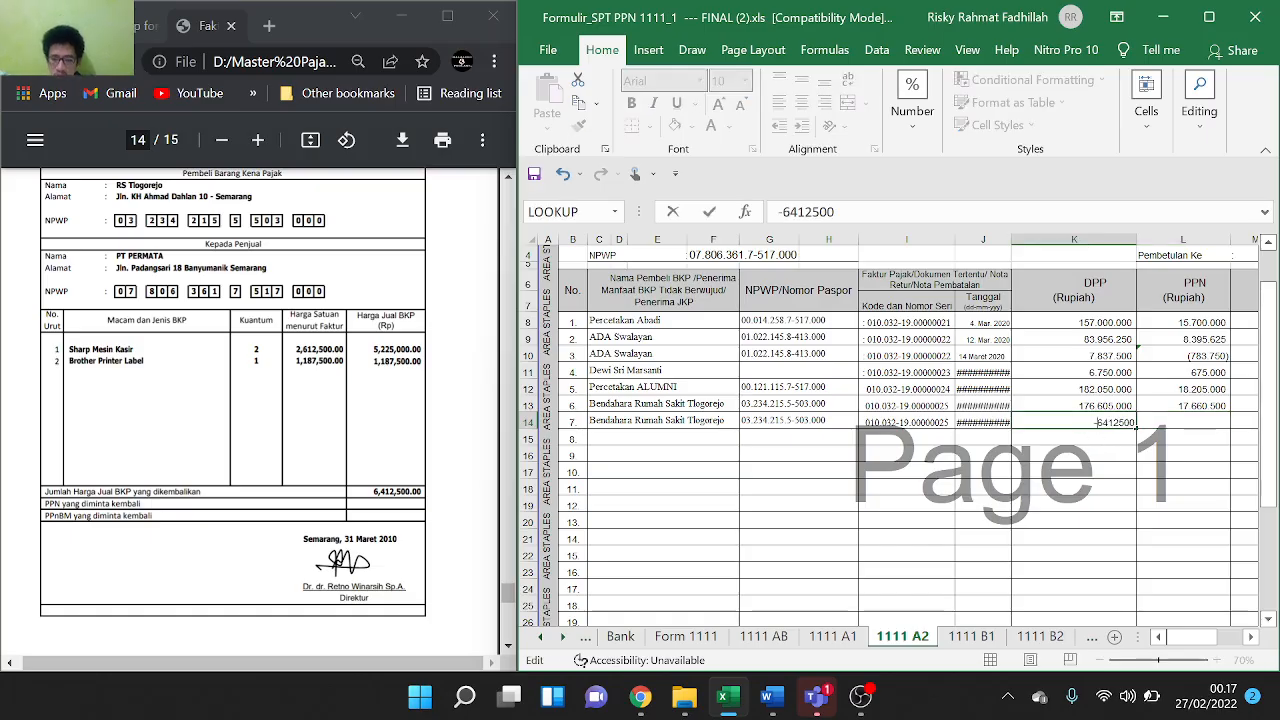
pyautogui.click(1163, 455)
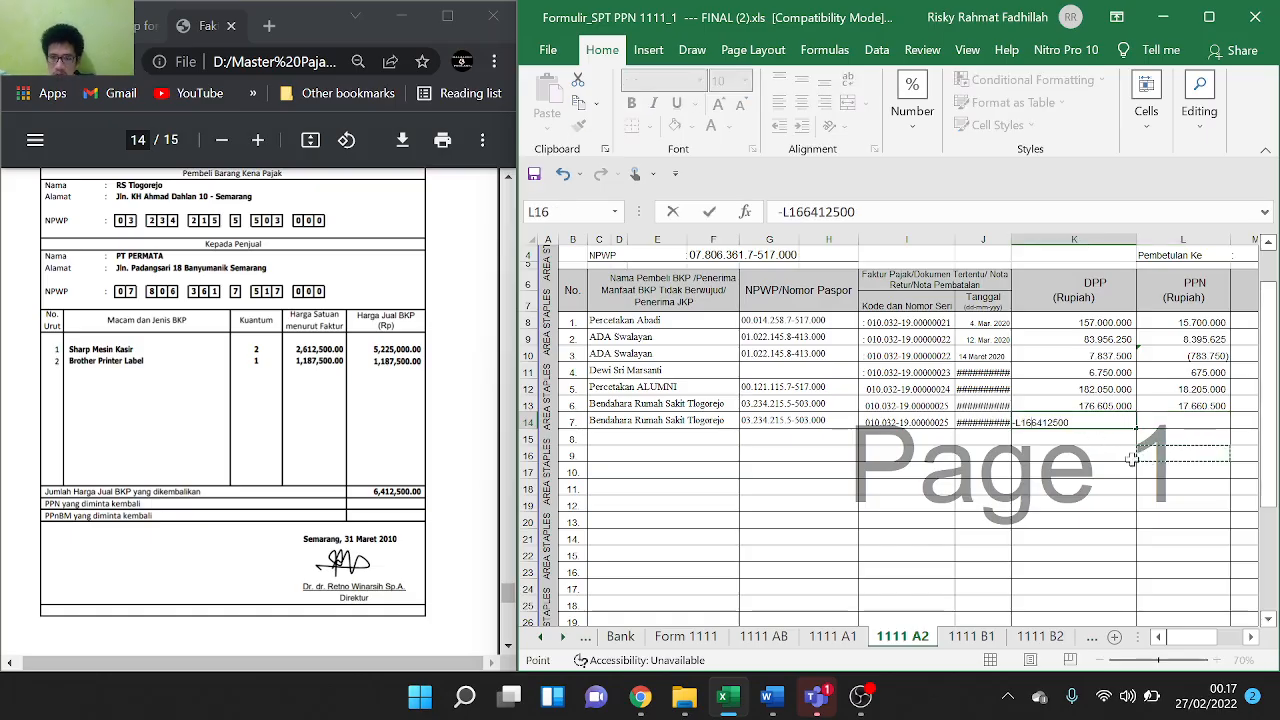
pyautogui.press('BackSpace')
pyautogui.press('BackSpace')
pyautogui.press('BackSpace')
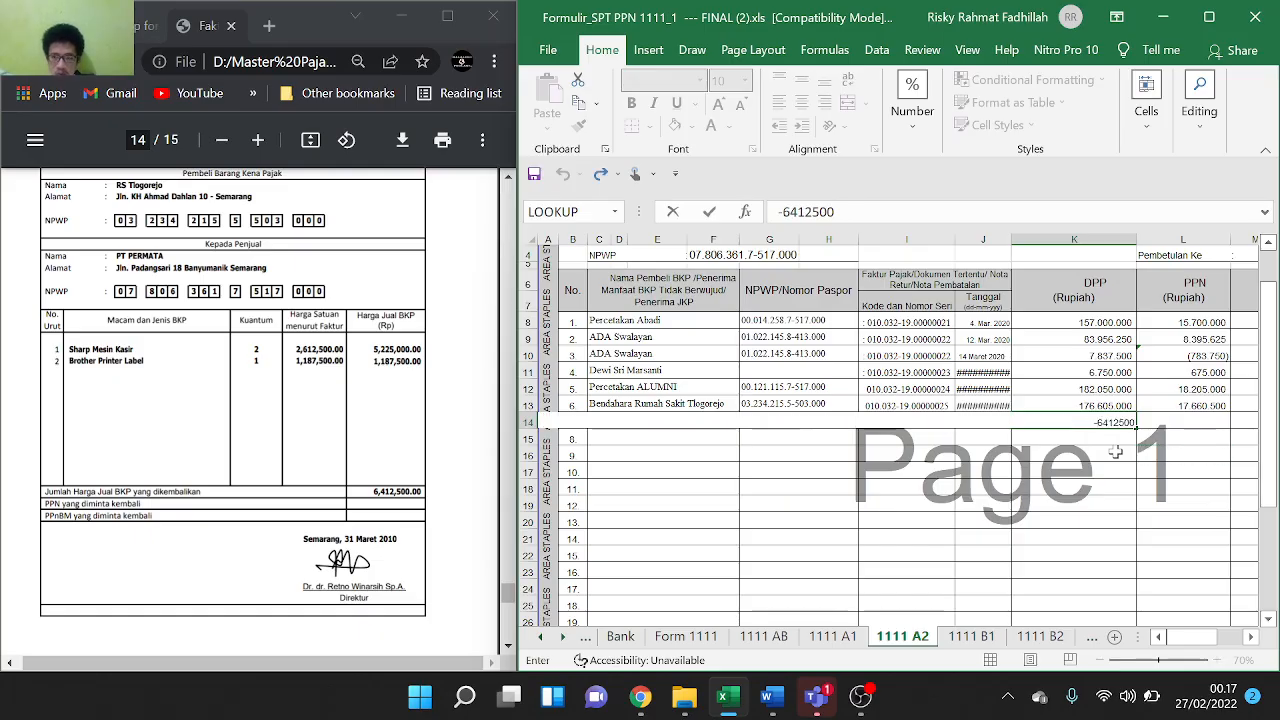
pyautogui.click(1162, 456)
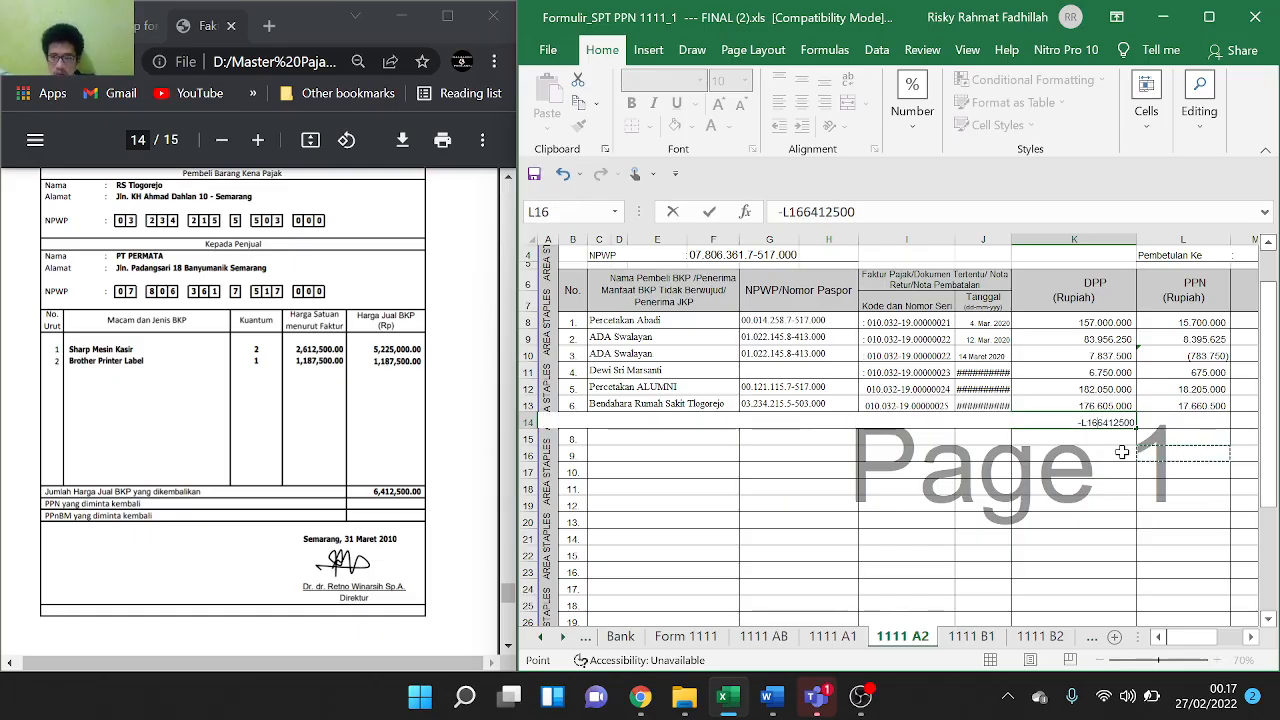
pyautogui.press('BackSpace')
pyautogui.press('BackSpace')
pyautogui.press('BackSpace')
pyautogui.press('BackSpace')
pyautogui.hotkey('ctrl', 'Return')
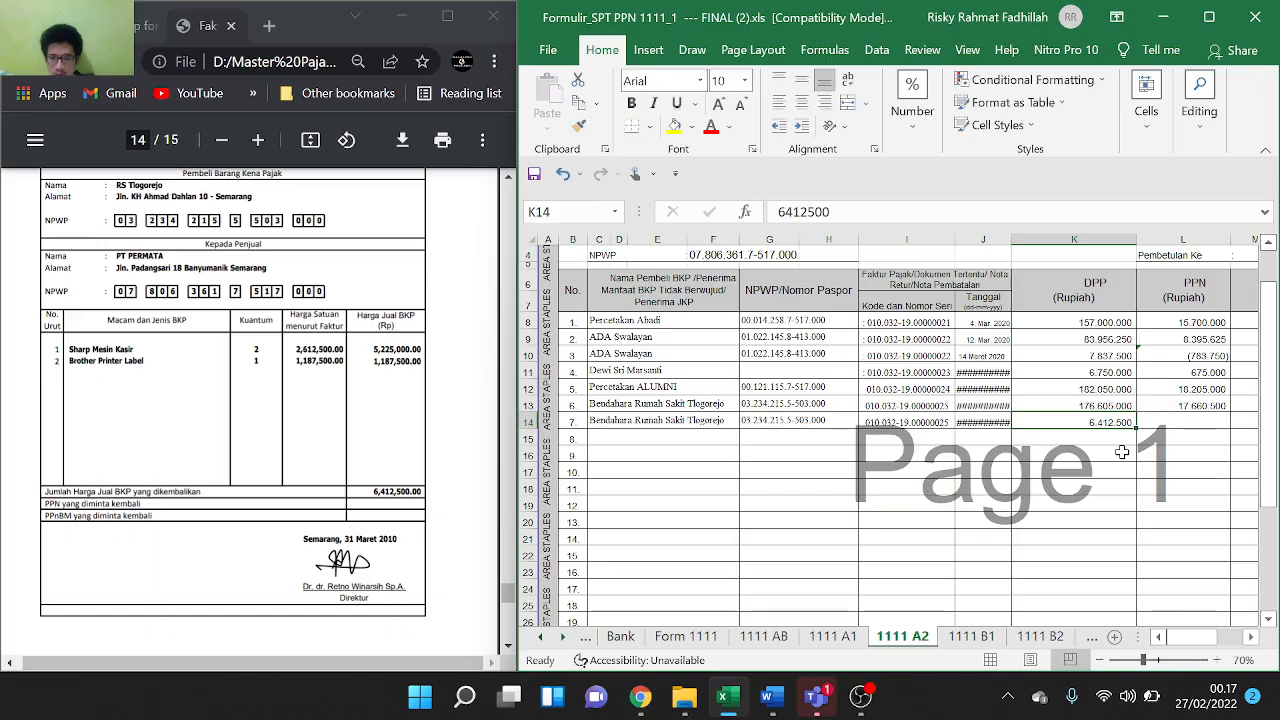
# Make K14's DPP the bracketed negative (6.412.500)
pyautogui.doubleClick(1095, 421)
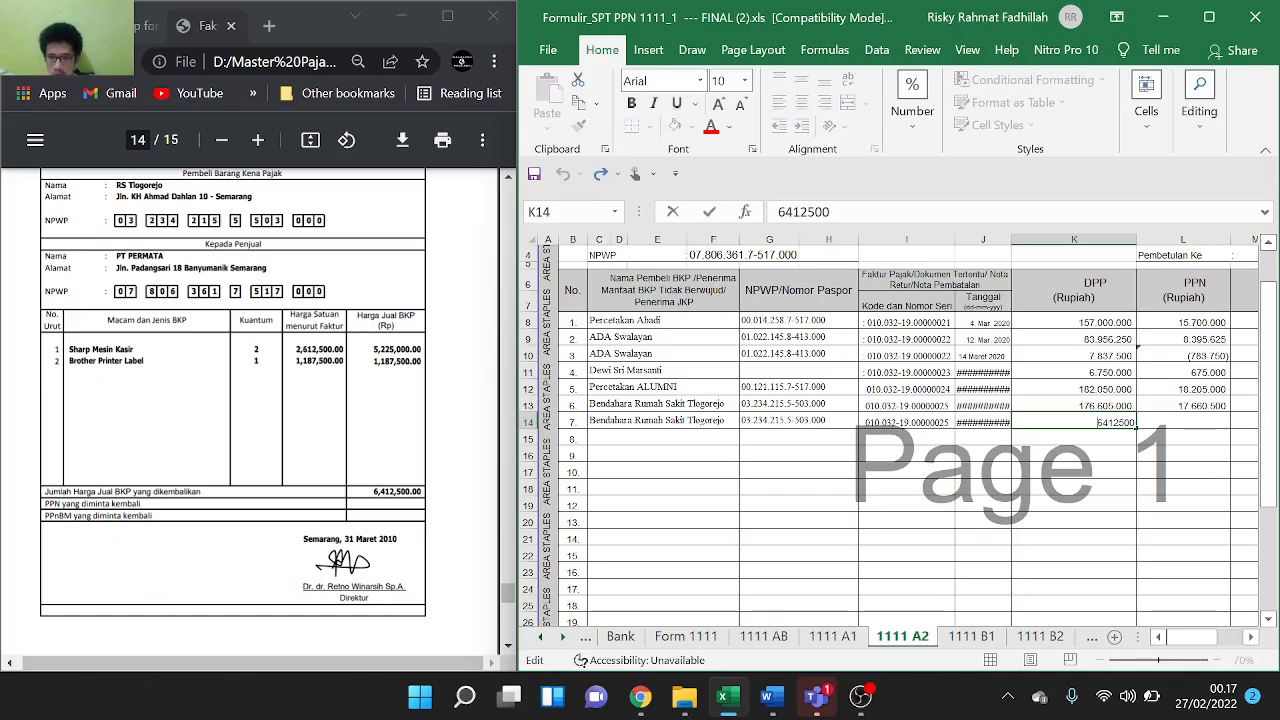
pyautogui.write('-')
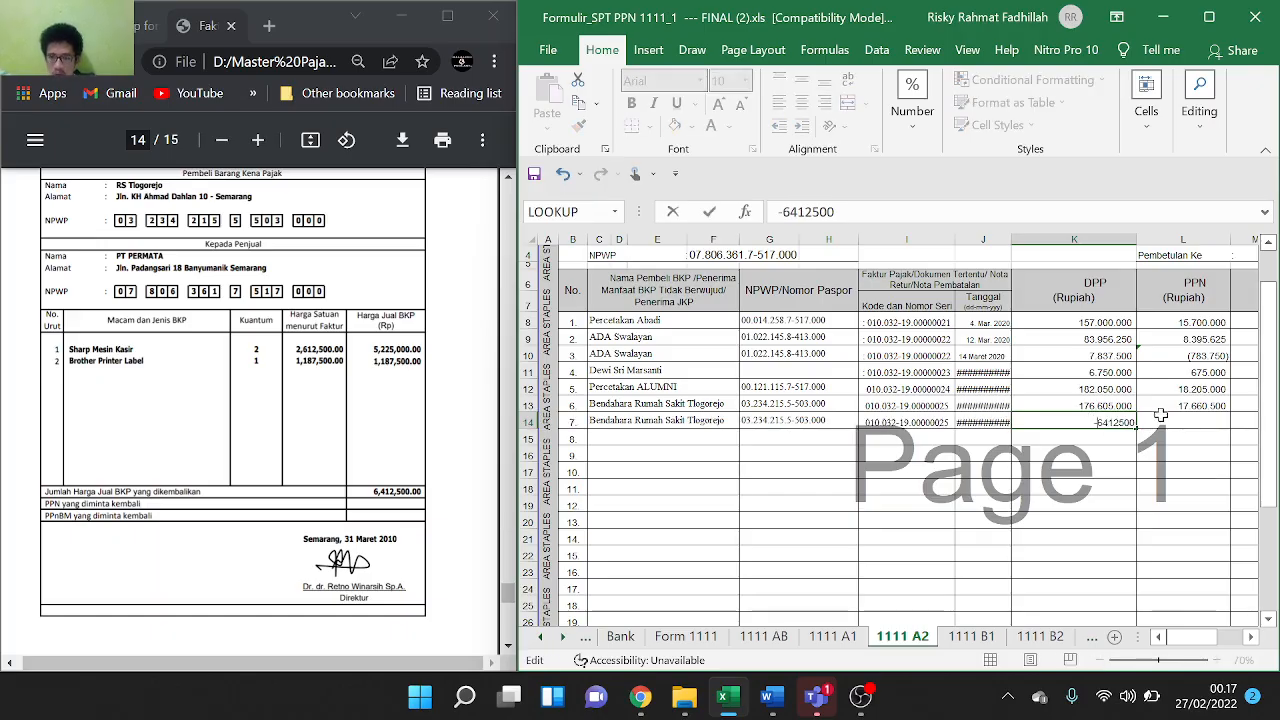
pyautogui.click(1168, 422)
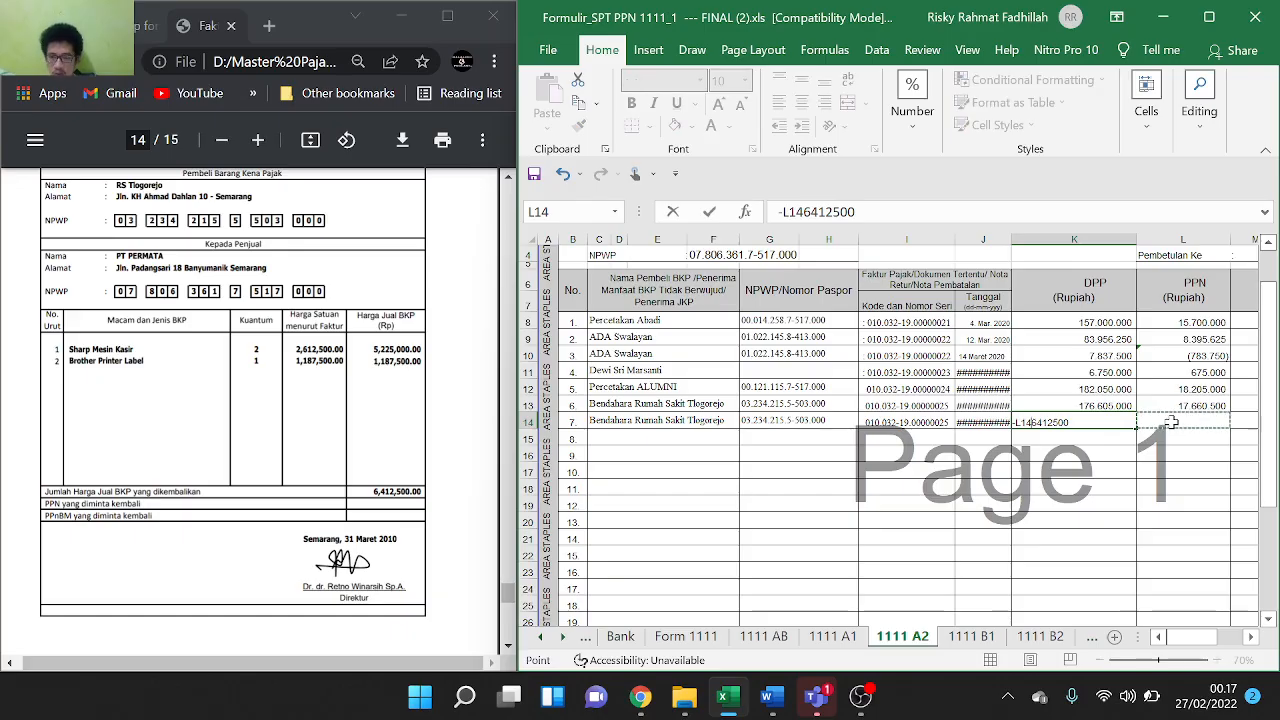
pyautogui.press('Escape')
pyautogui.doubleClick(1087, 421)
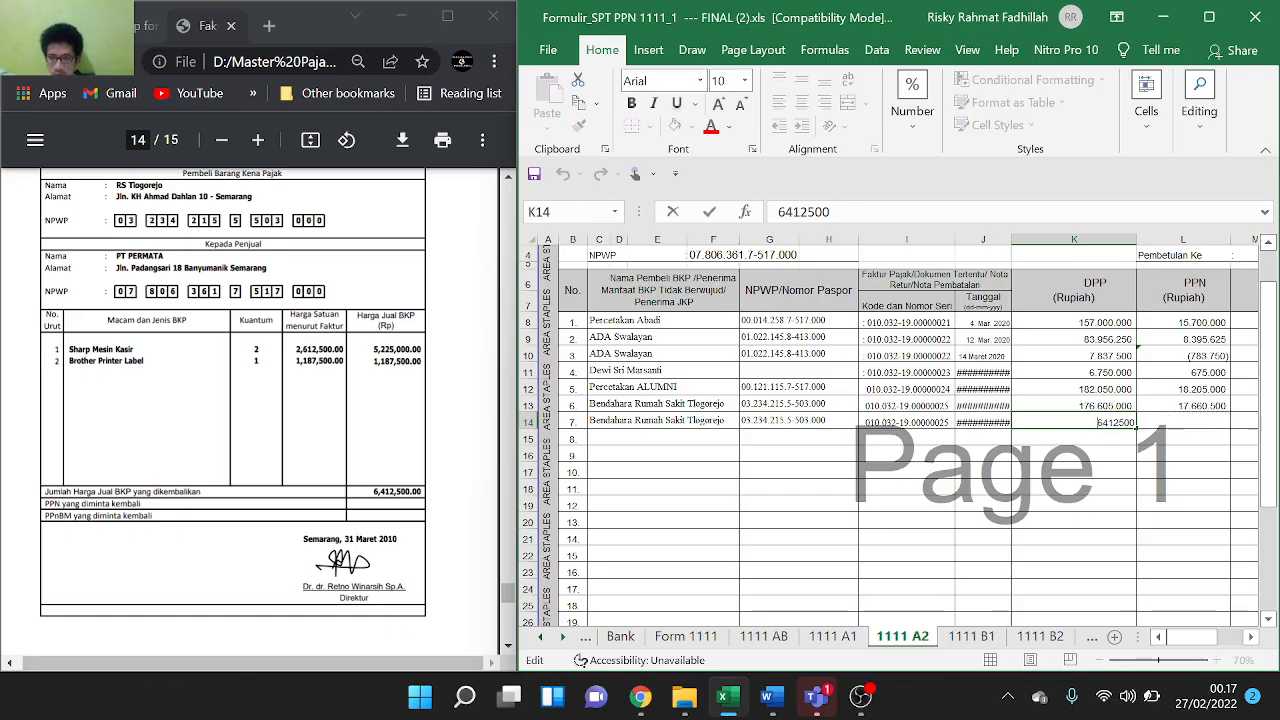
pyautogui.write('(')
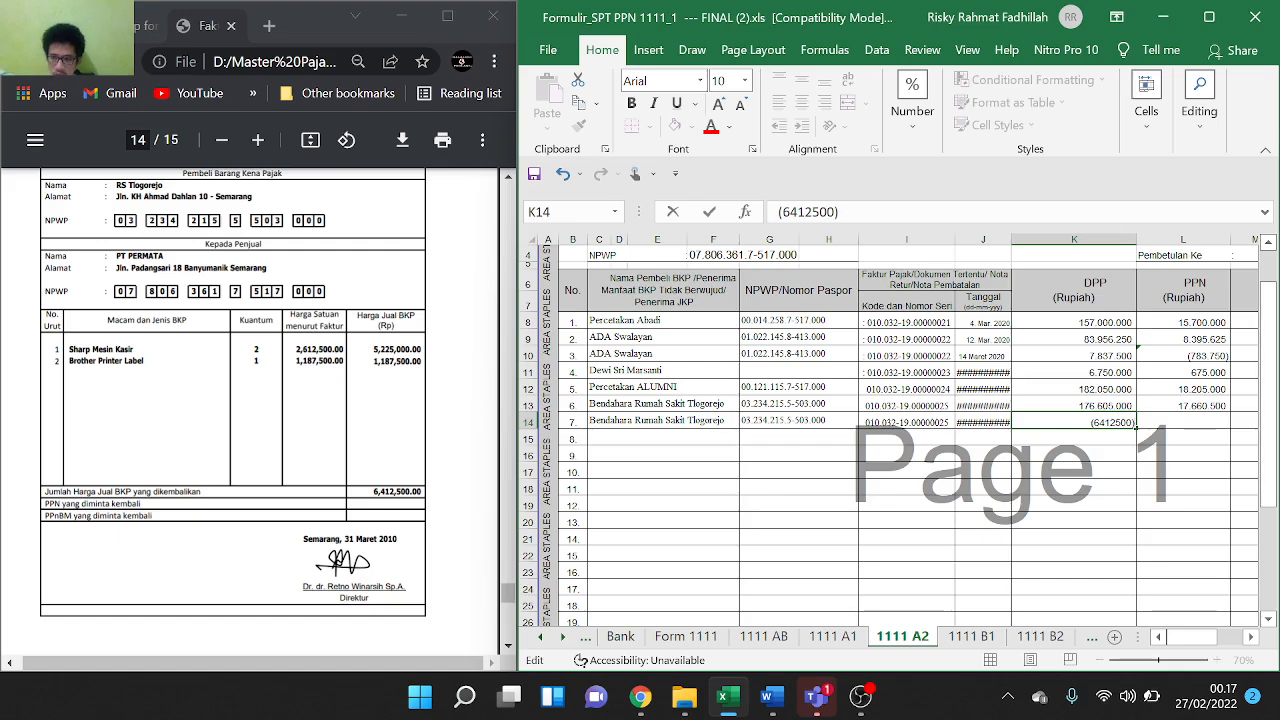
pyautogui.write(')')
pyautogui.press('Return')
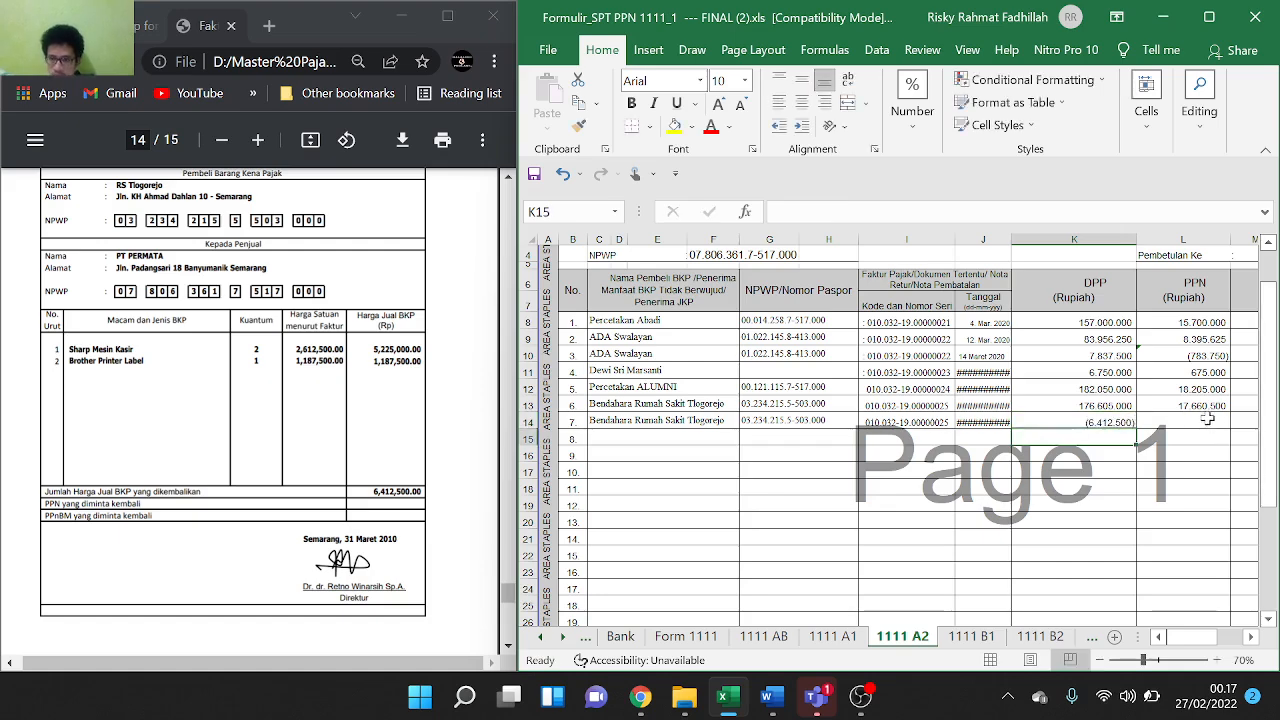
# Copy the 10% PPN formula from L13 down to L14, giving (641.250)
pyautogui.click(1207, 420)
pyautogui.write('=')
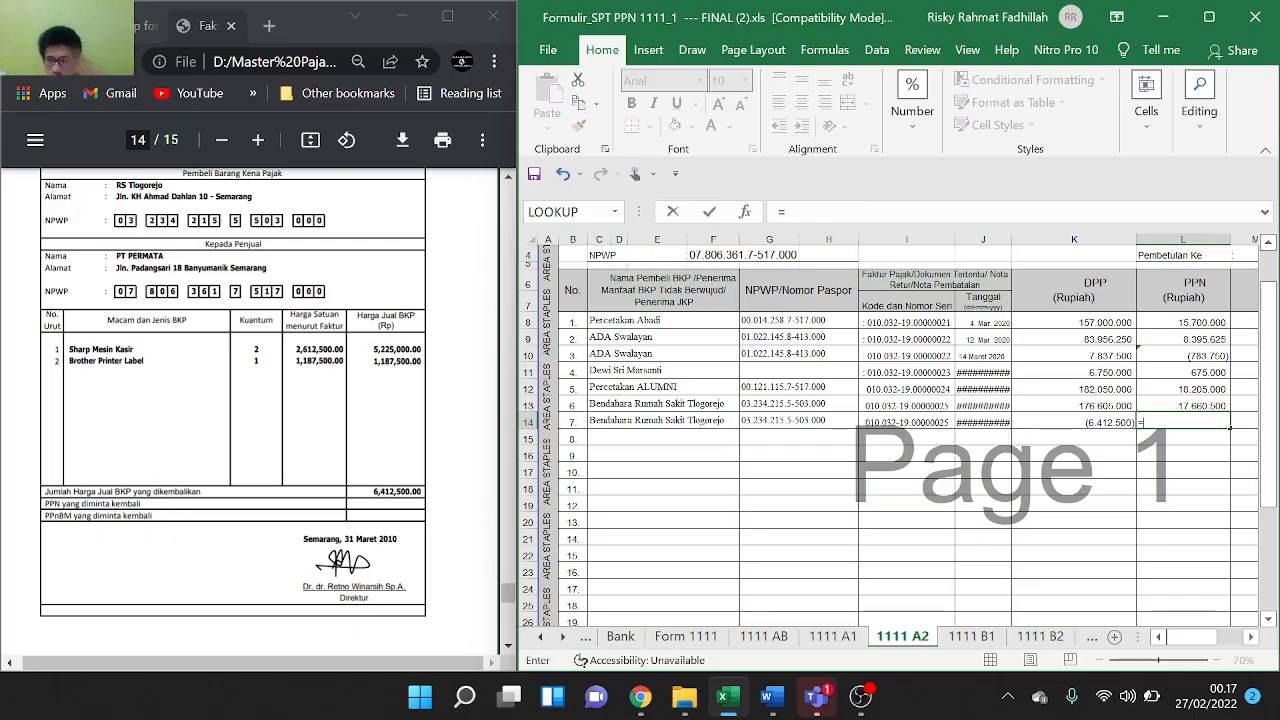
pyautogui.click(1123, 420)
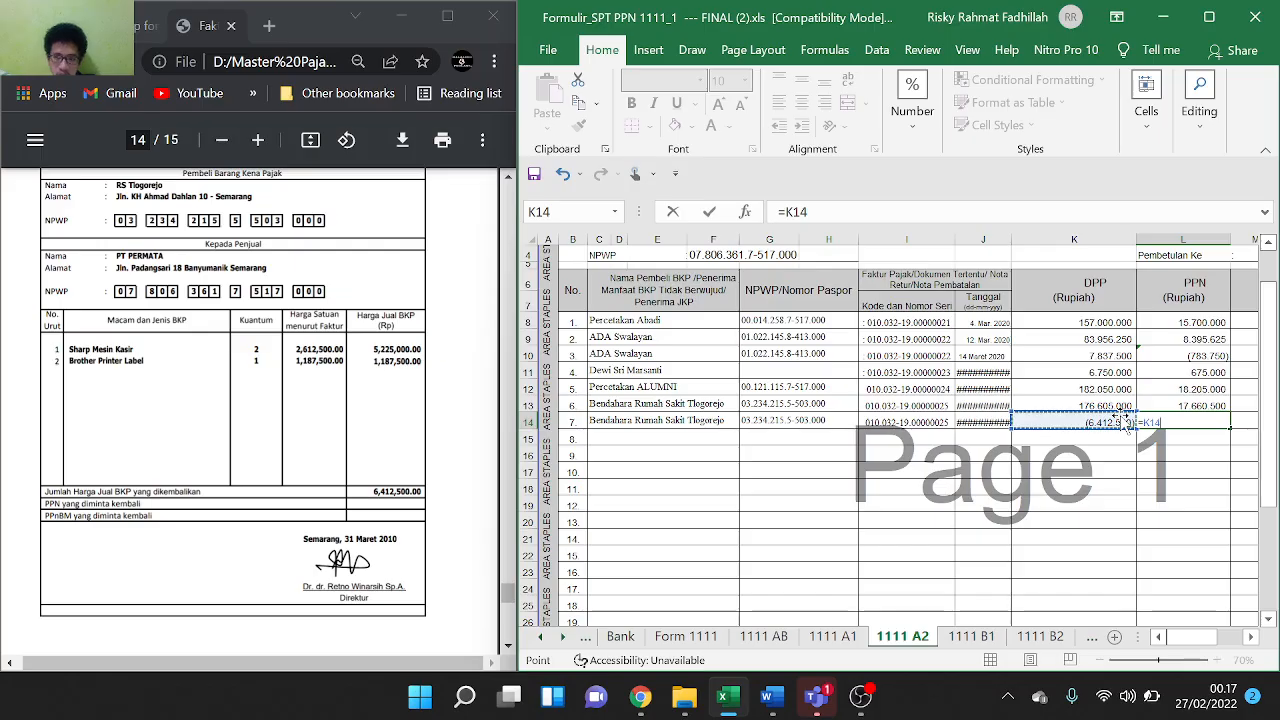
pyautogui.press('BackSpace')
pyautogui.press('BackSpace')
pyautogui.press('BackSpace')
pyautogui.press('BackSpace')
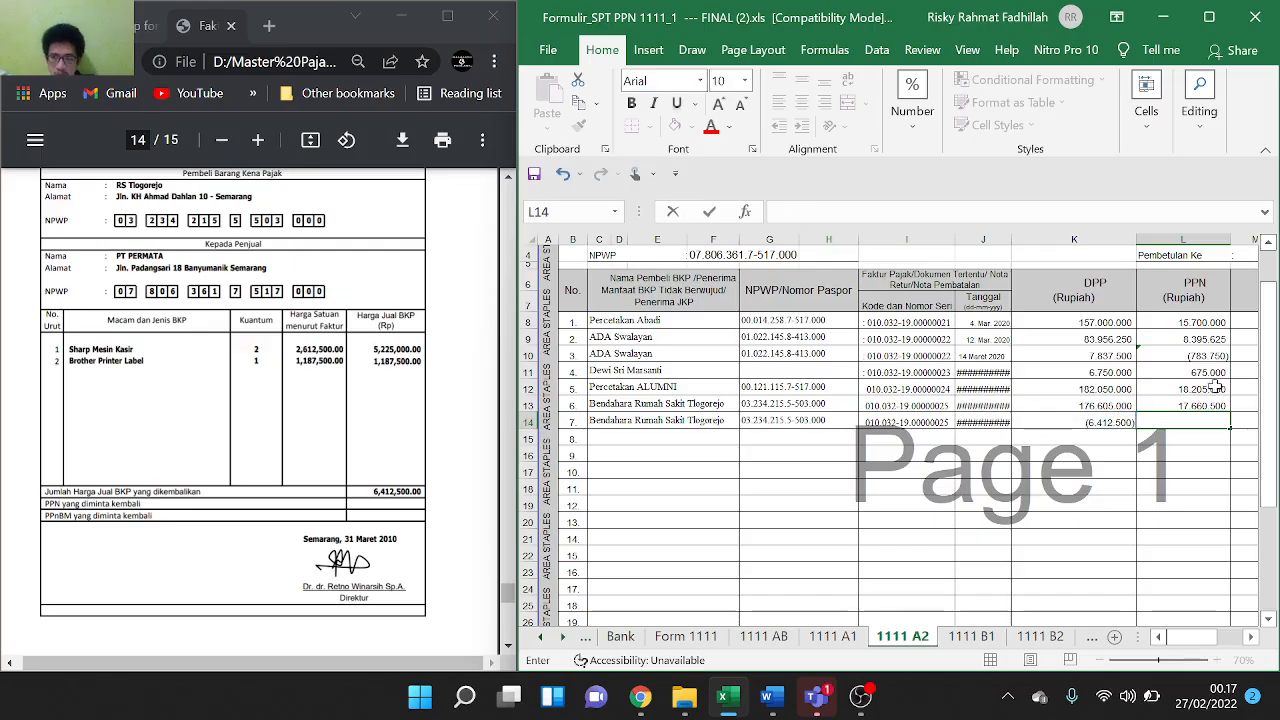
pyautogui.click(1222, 405)
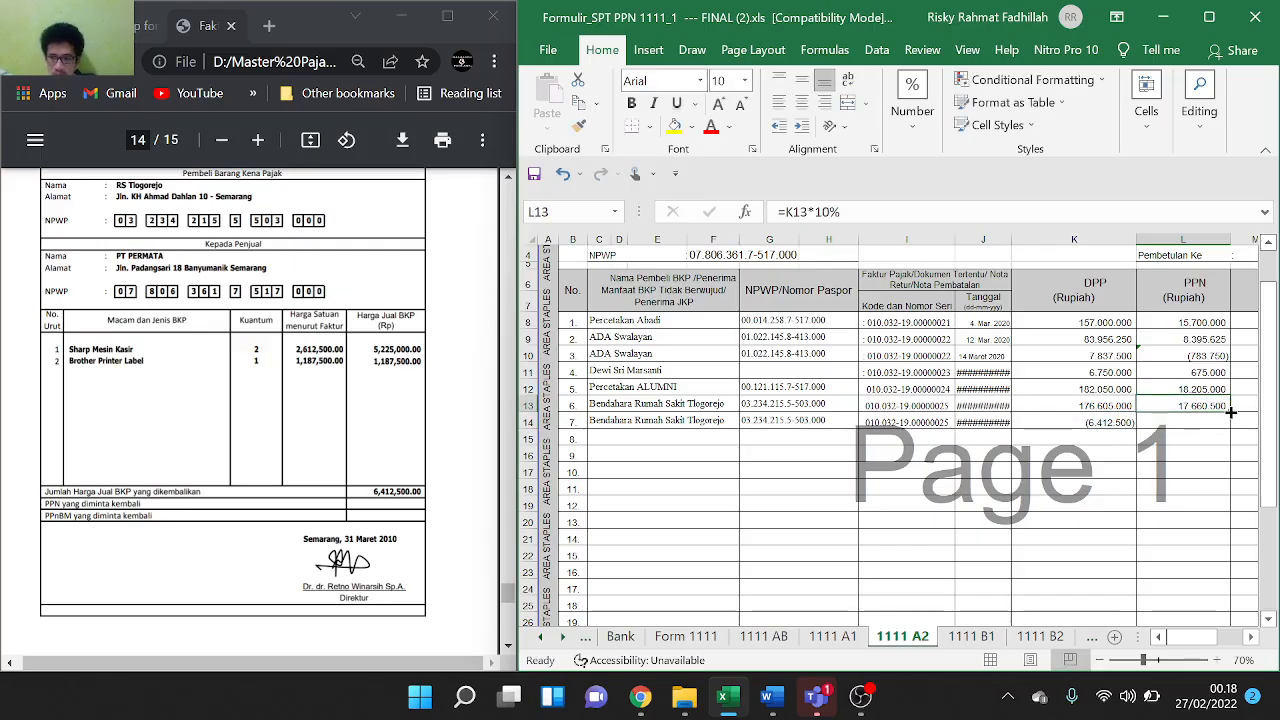
pyautogui.moveTo(1231, 412); pyautogui.dragTo(1232, 429)
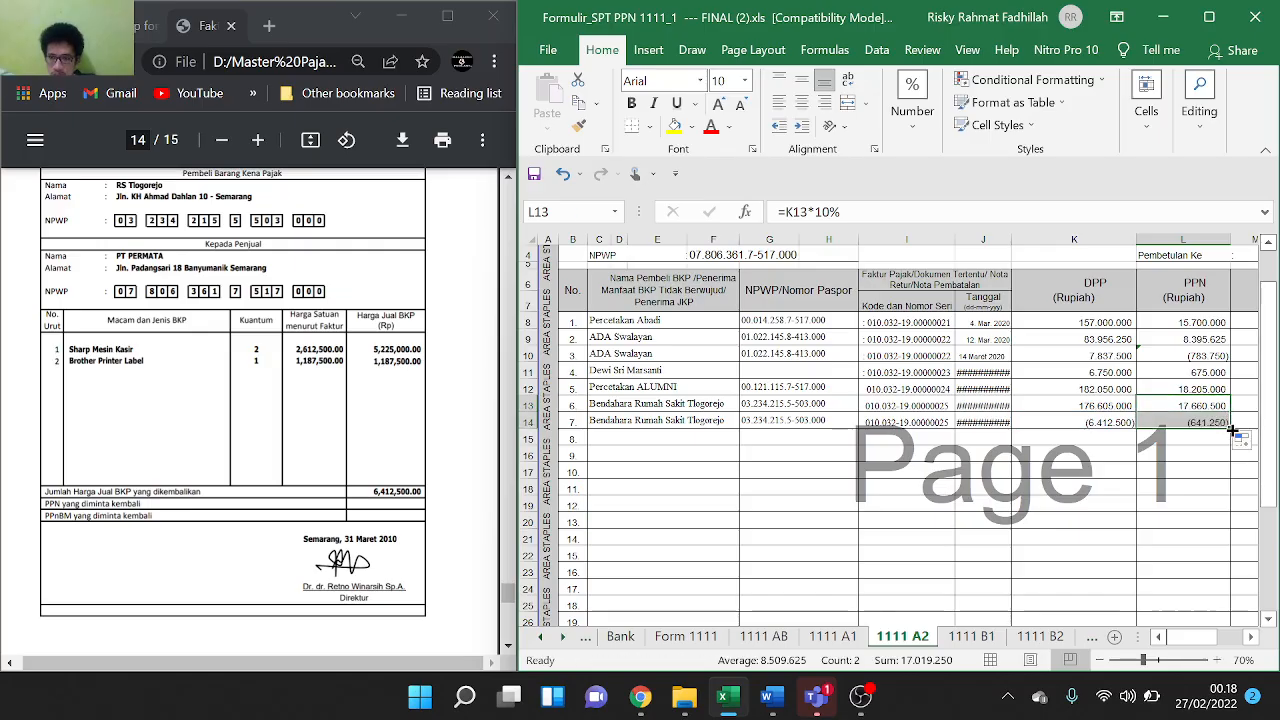
pyautogui.doubleClick(1096, 357)
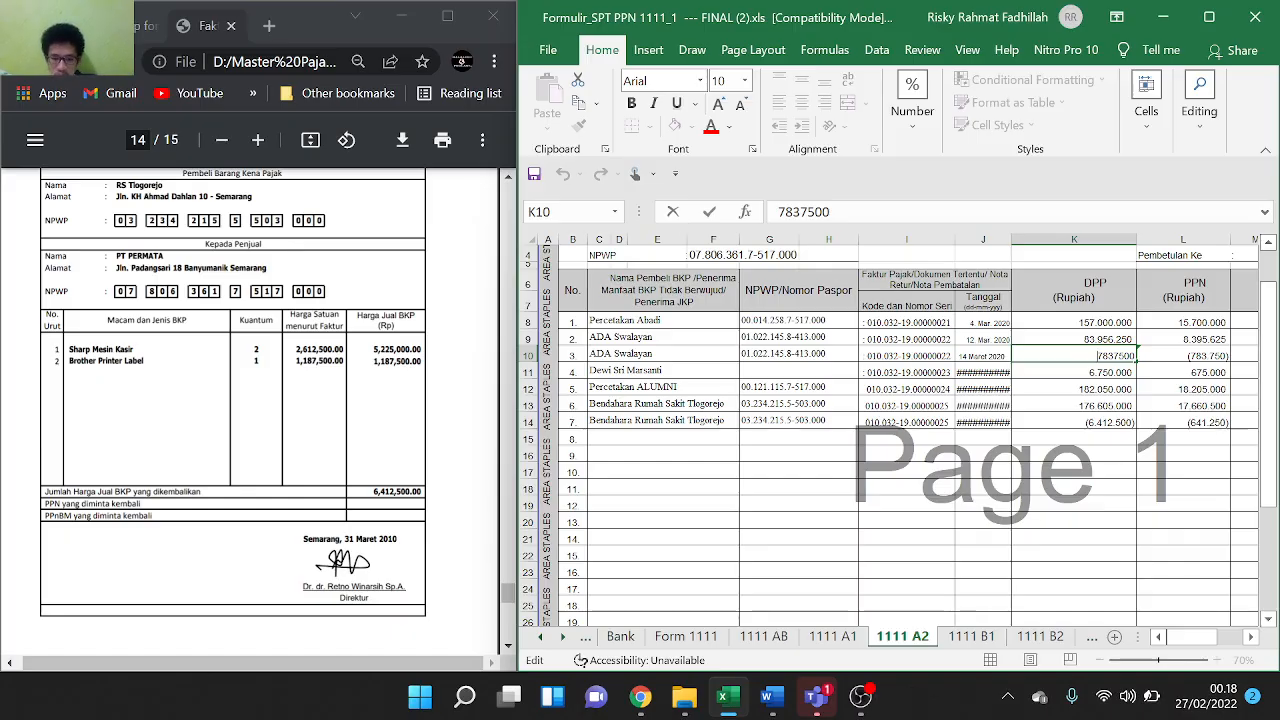
# Make K10 the negative (7.837.500) and remove the minus from L10's formula, showing (783.750)
pyautogui.write('(')
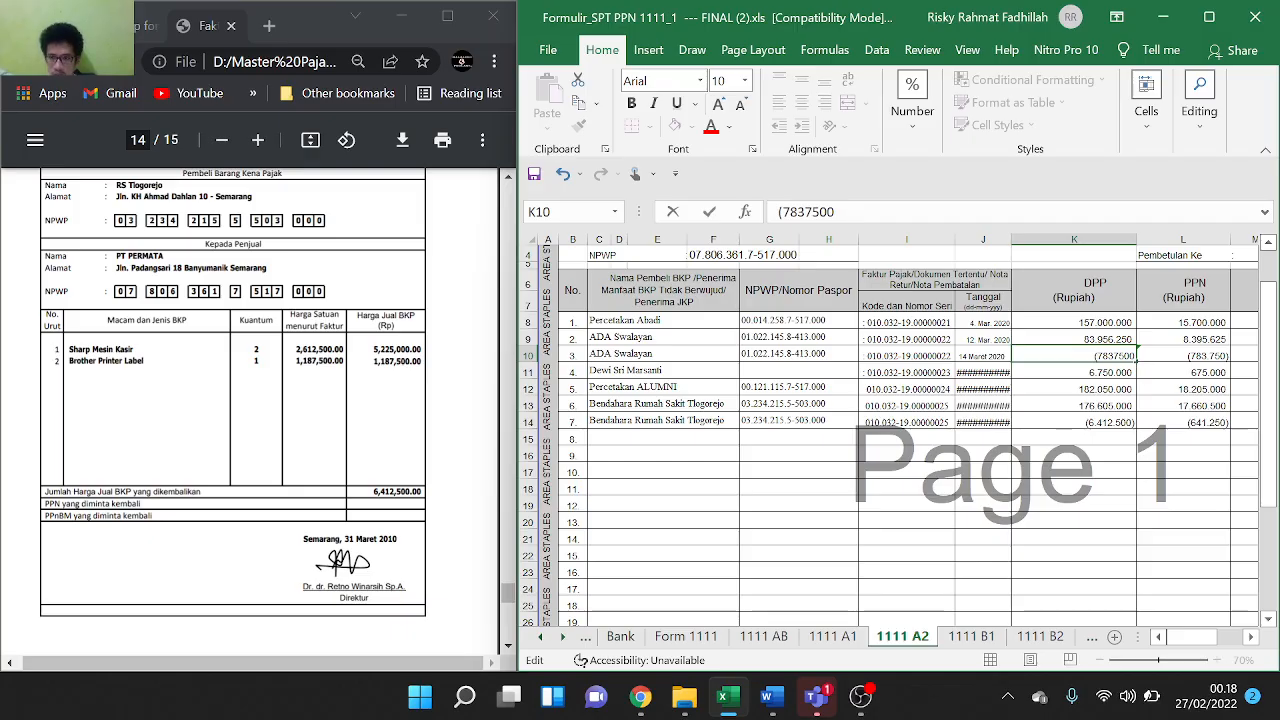
pyautogui.write(')')
pyautogui.click(1172, 440)
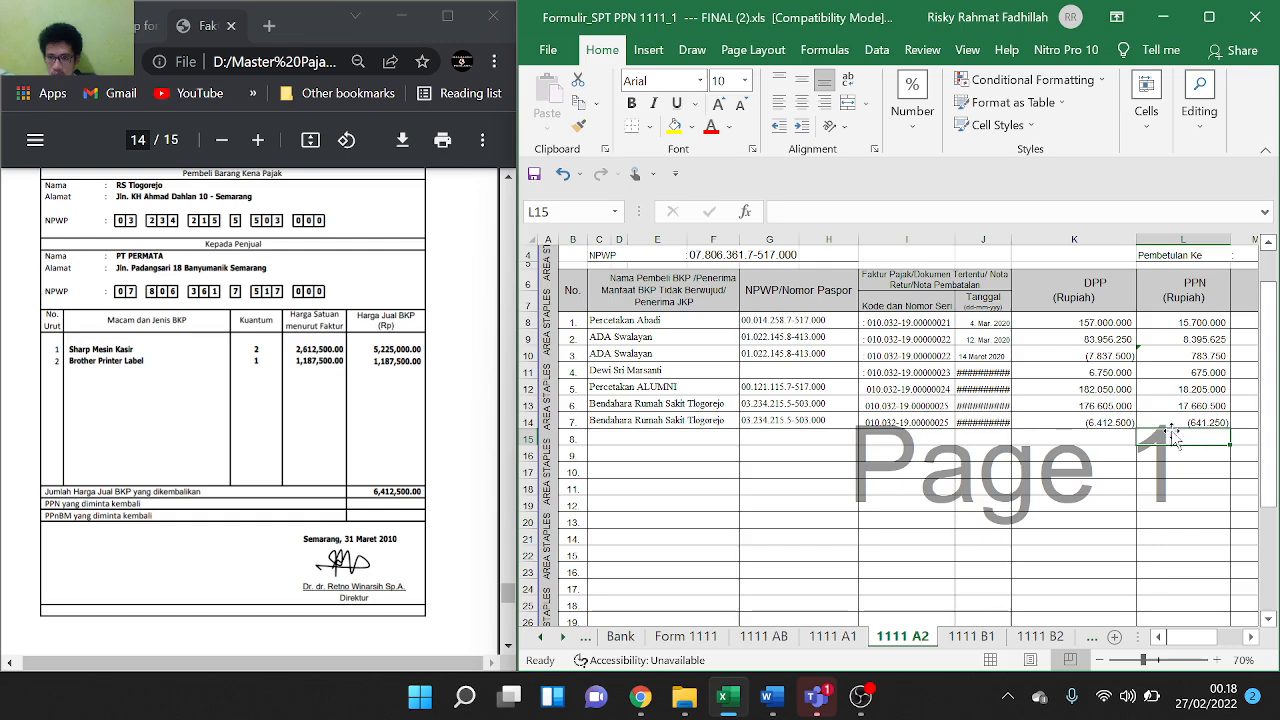
pyautogui.scroll(-1, 318, 417)
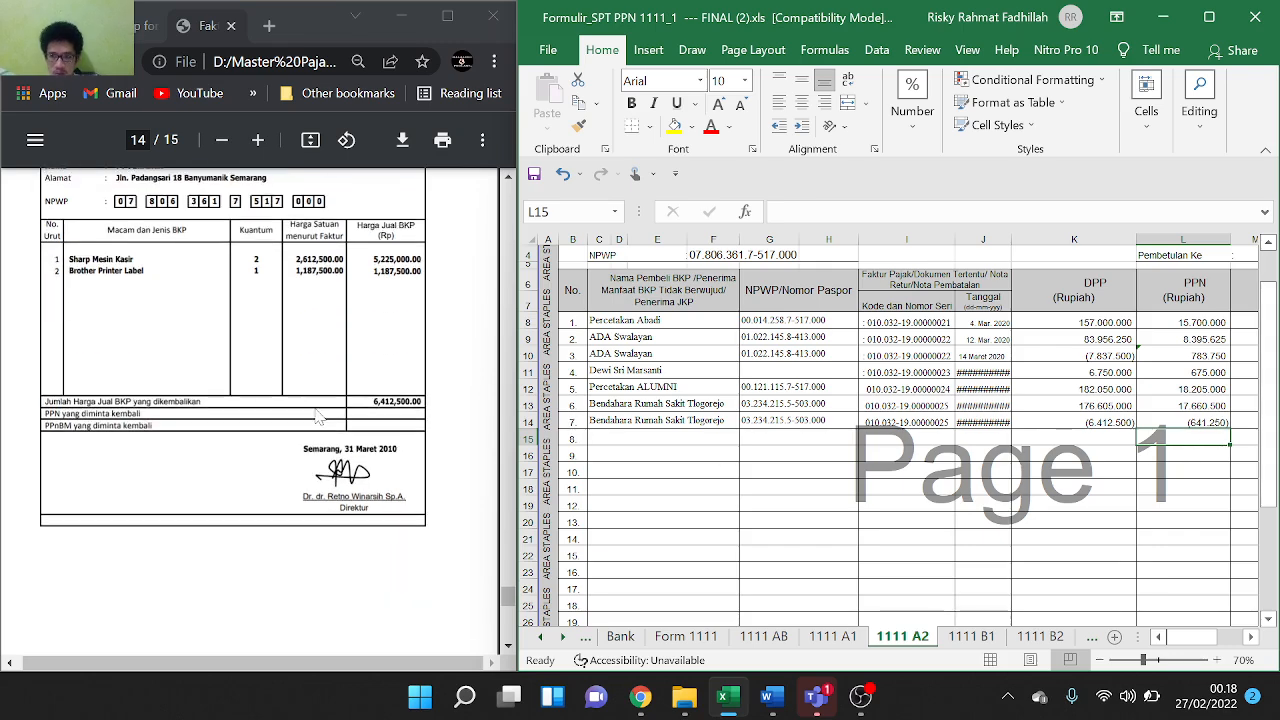
pyautogui.doubleClick(1188, 356)
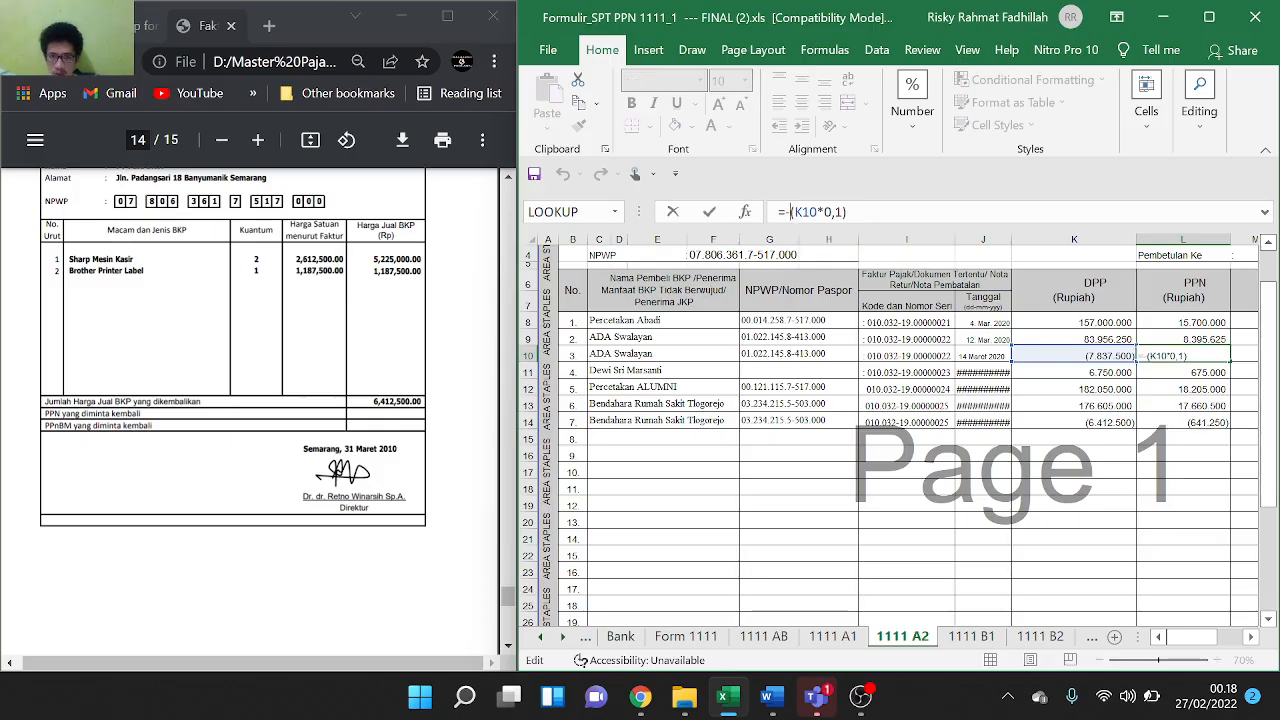
pyautogui.press('BackSpace')
pyautogui.click(1068, 522)
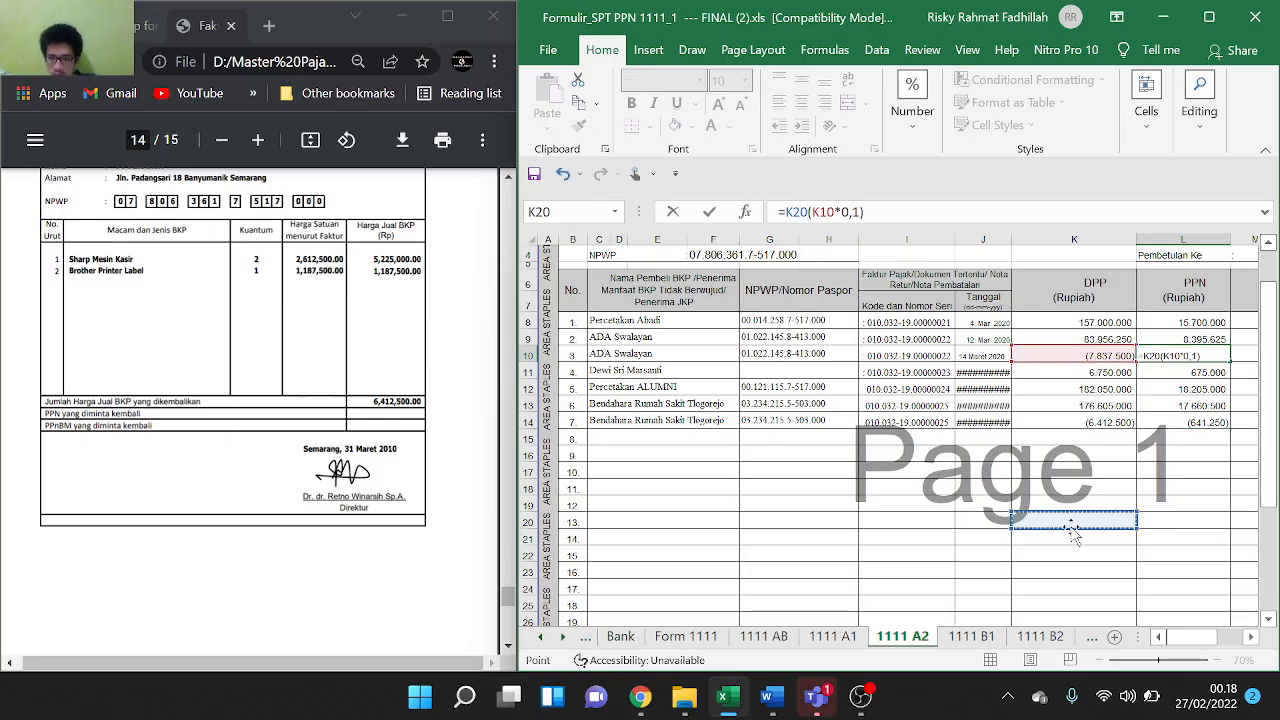
pyautogui.hotkey('ctrl', 'z')
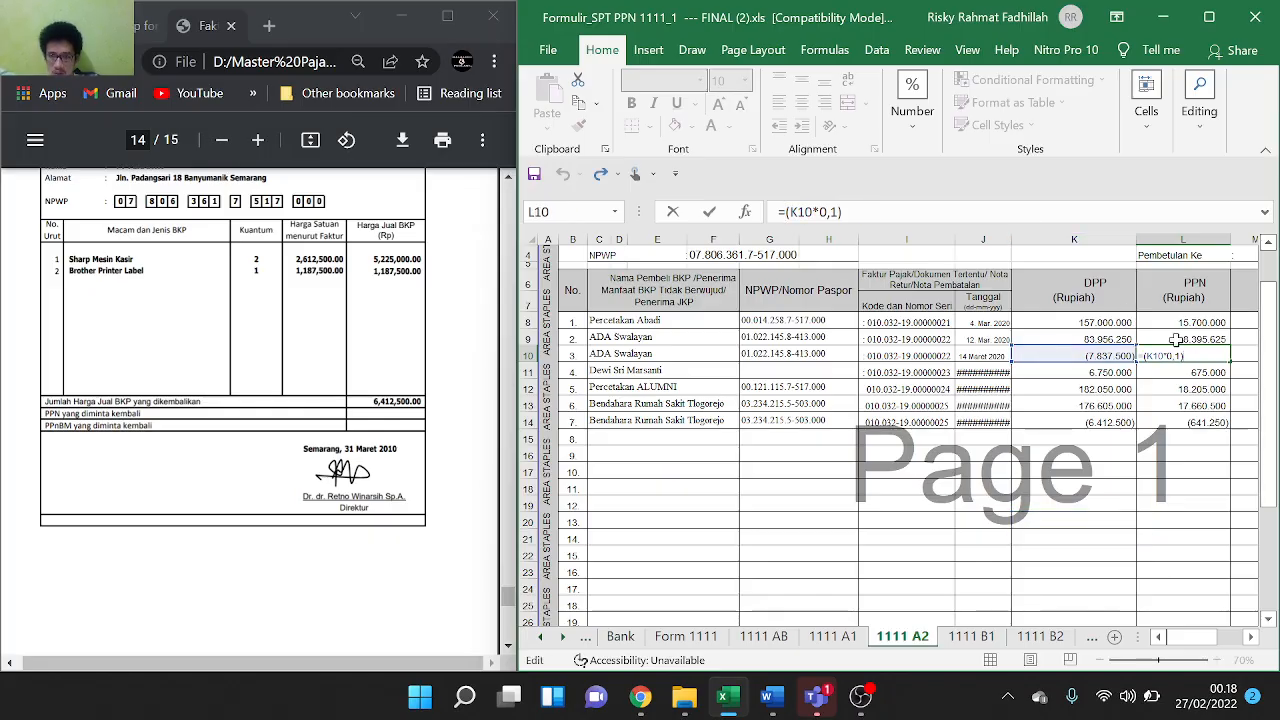
pyautogui.press('Return')
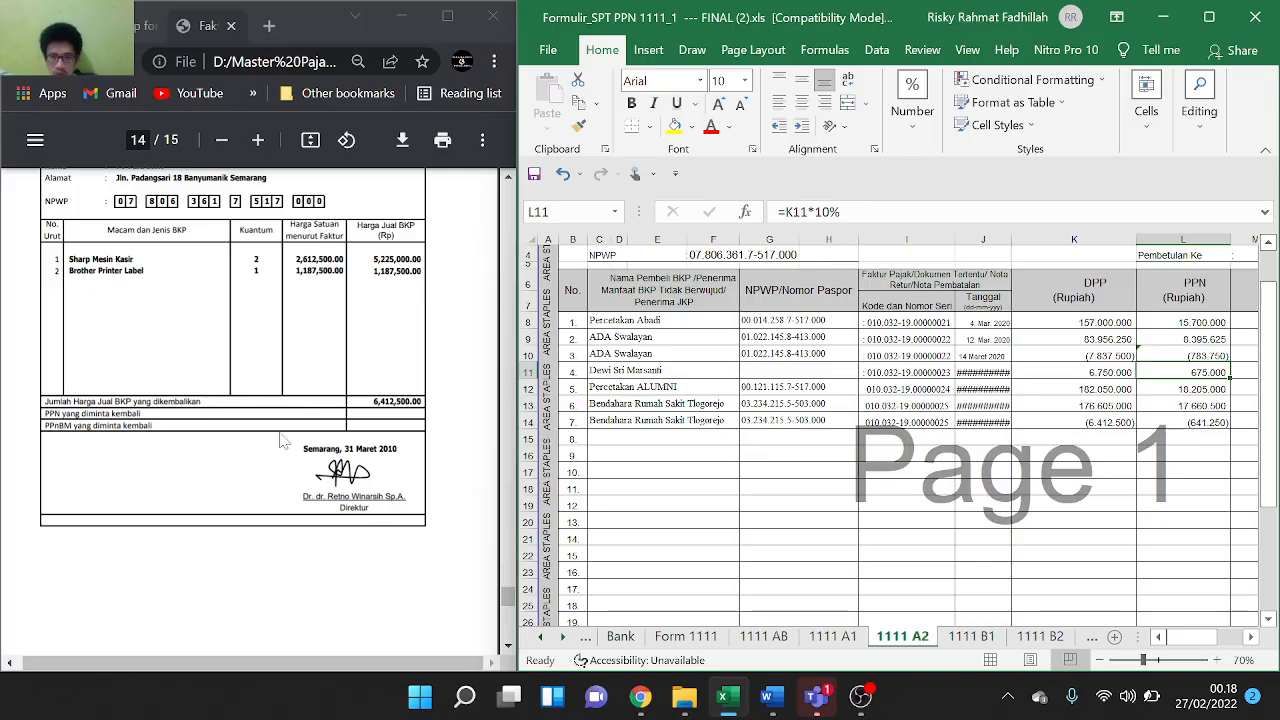
pyautogui.scroll(-3, 281, 441)
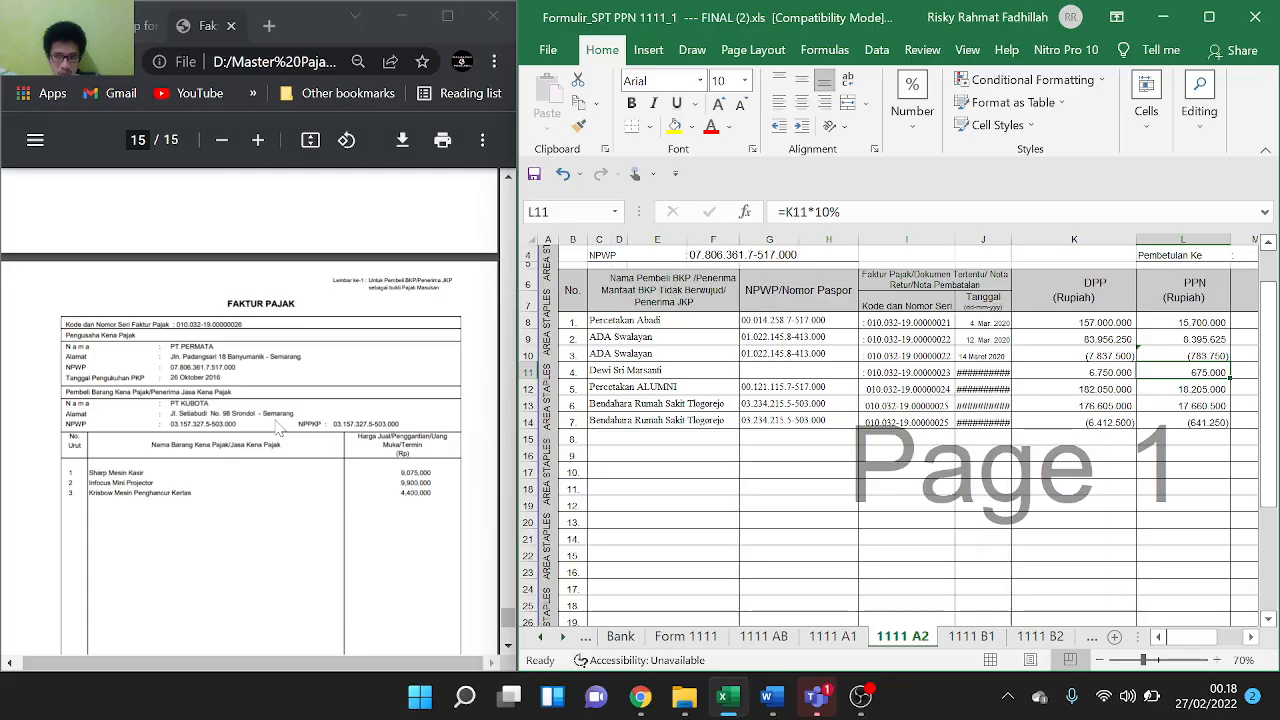
# Copy PT KUBOTA from the invoice, undoing an accidental paste into the L11 tax formula
pyautogui.scroll(-1, 280, 428)
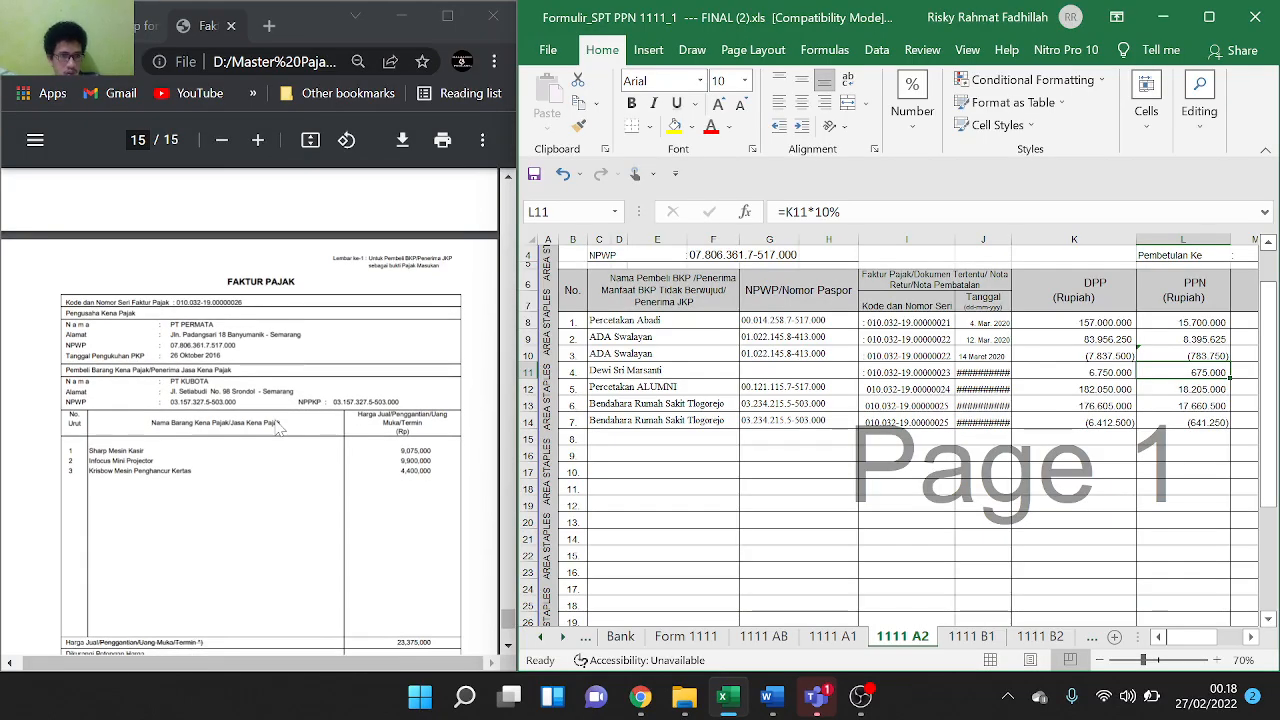
pyautogui.scroll(-1, 278, 425)
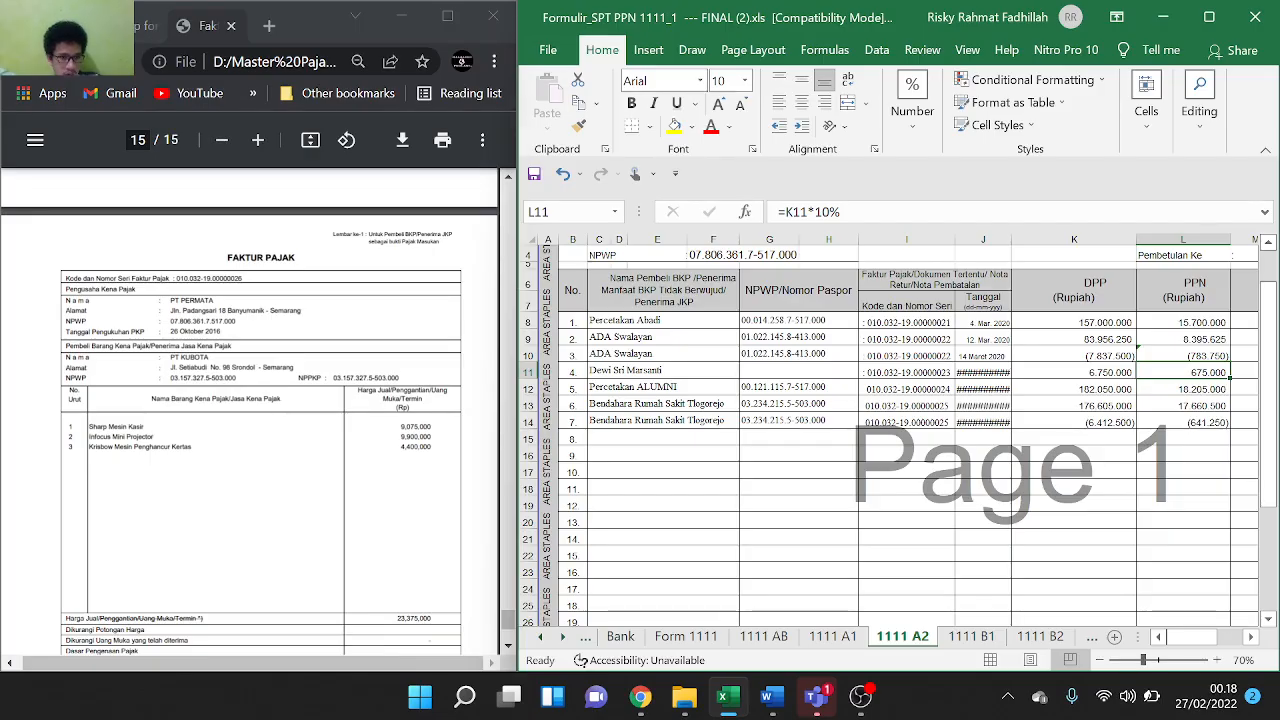
pyautogui.moveTo(171, 357); pyautogui.dragTo(217, 368)
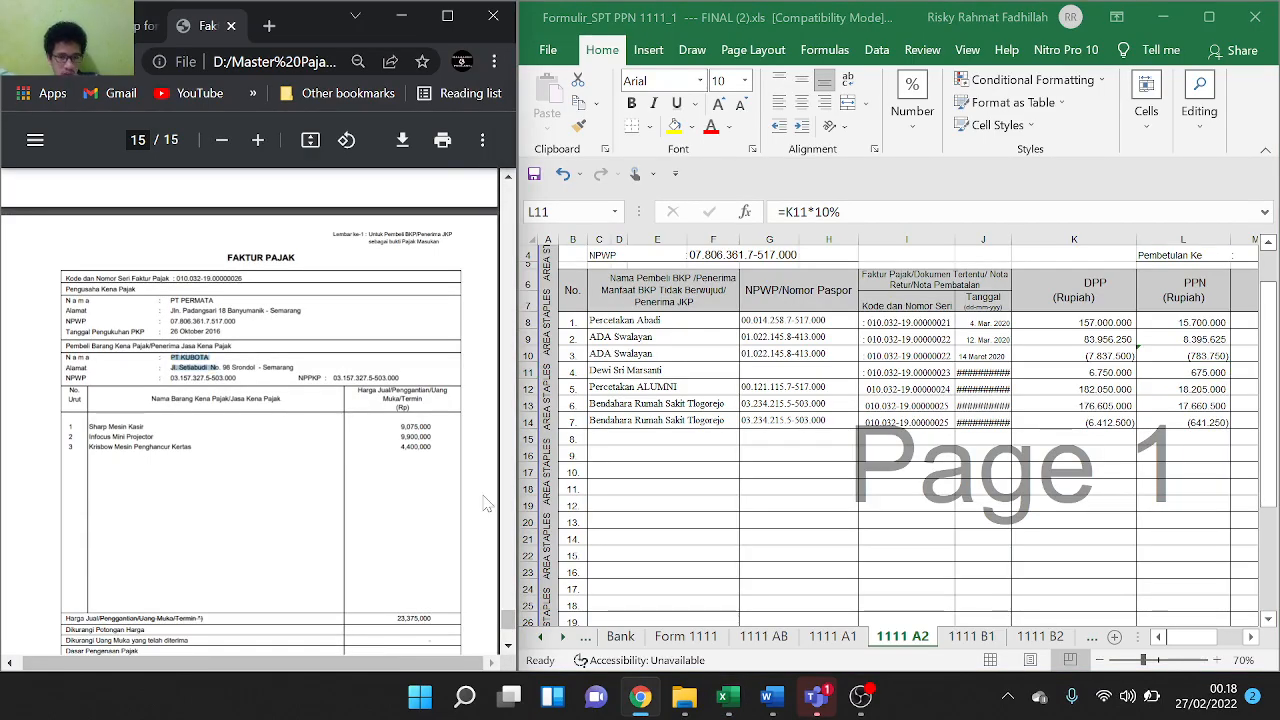
pyautogui.click(607, 437)
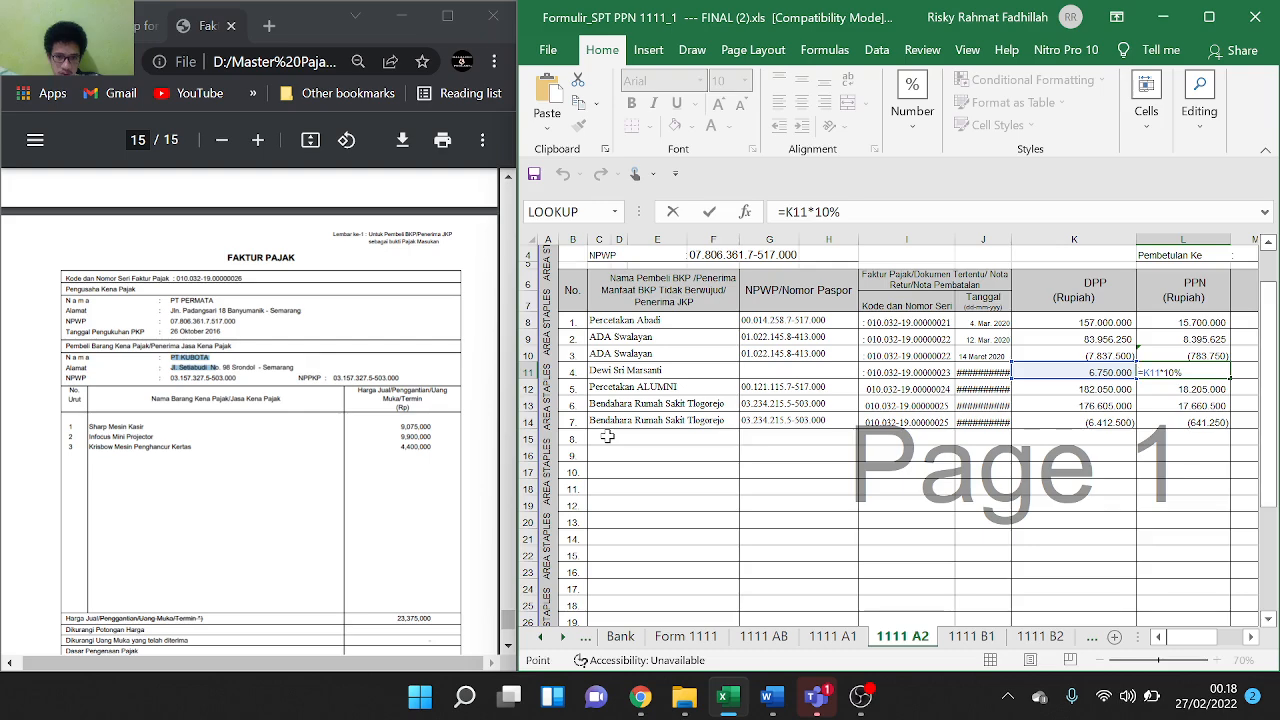
pyautogui.click(607, 437)
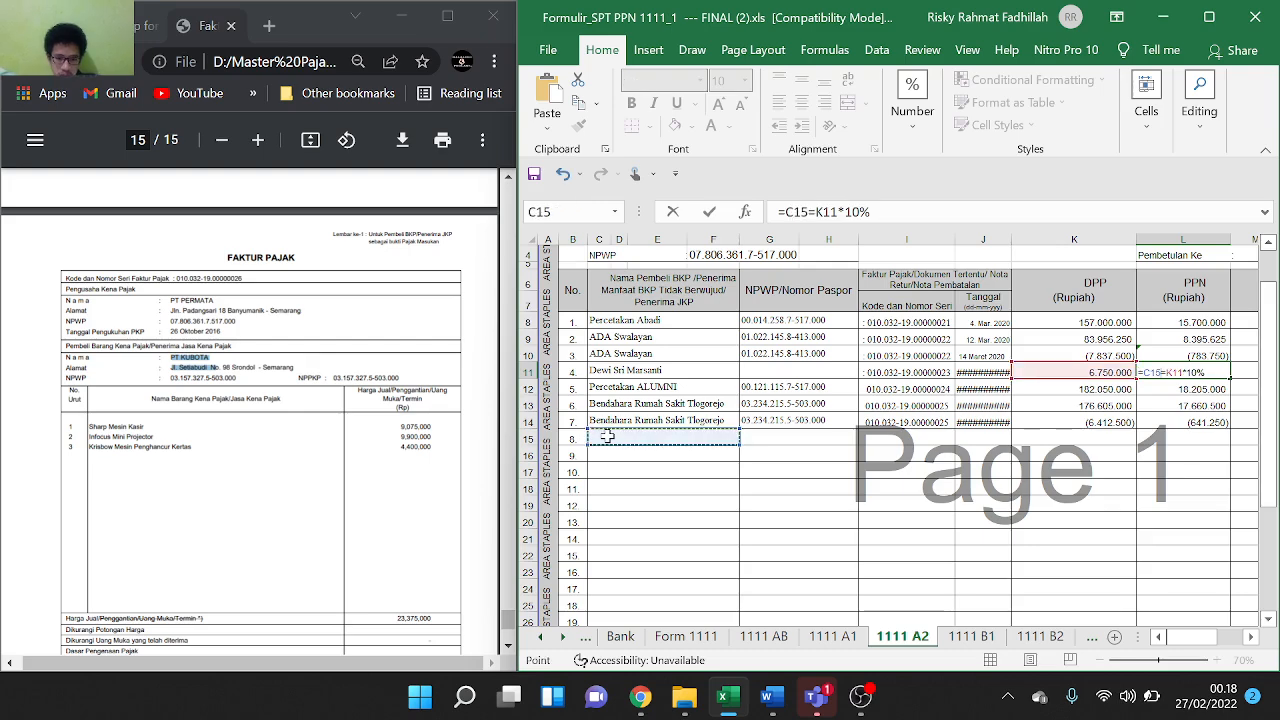
pyautogui.hotkey('ctrl', 'v')
pyautogui.hotkey('ctrl', 'z')
pyautogui.press('Escape')
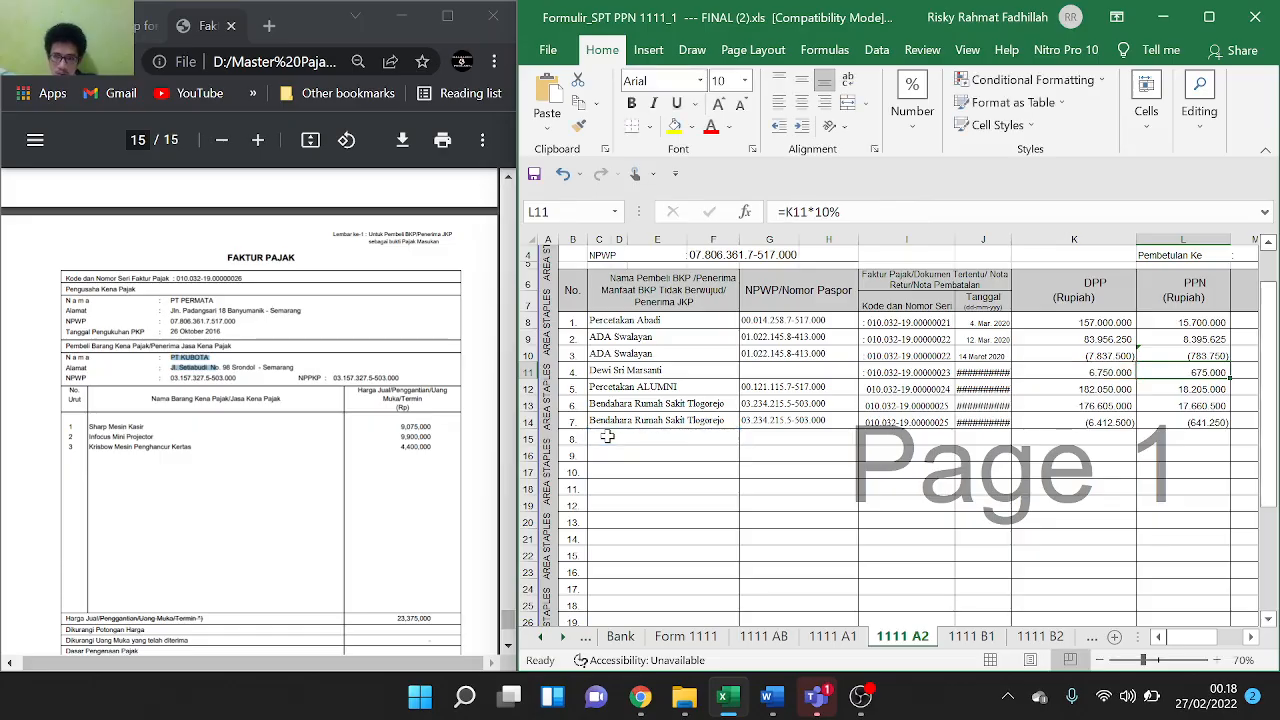
pyautogui.click(671, 470)
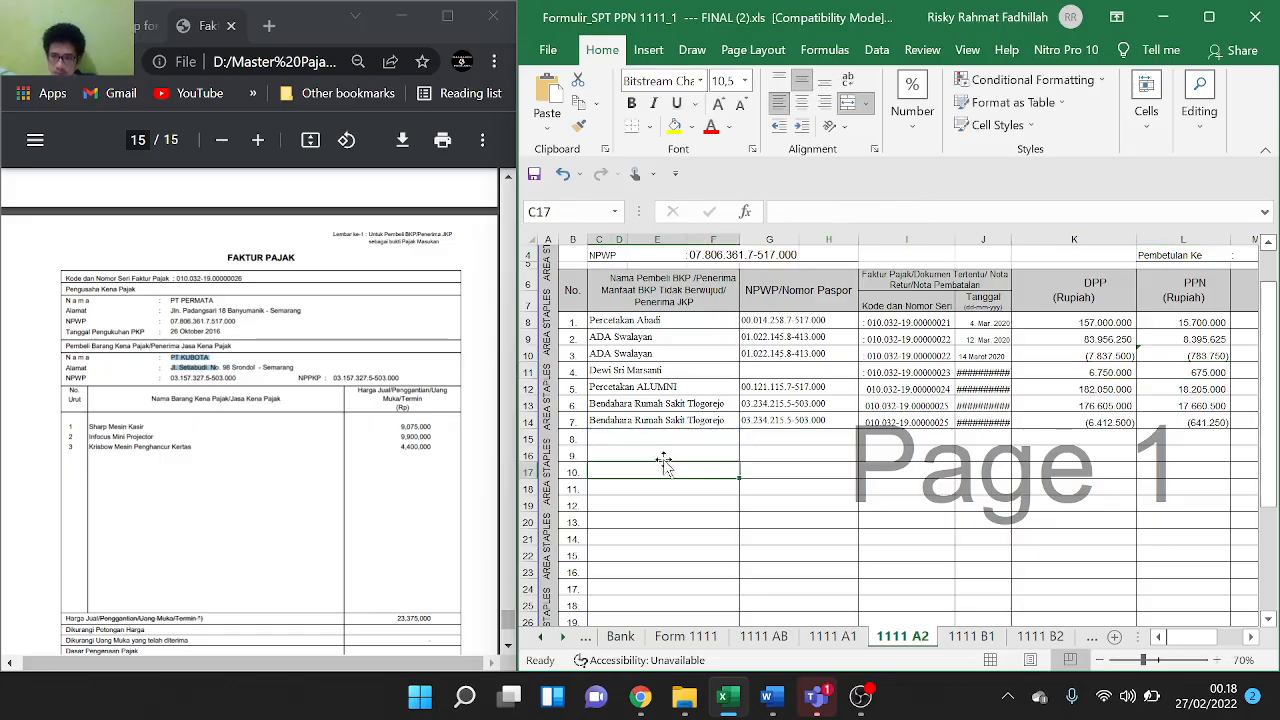
# Enter PT KUBOTA as entry 8's buyer name in C15, removing the pasted address line
pyautogui.doubleClick(655, 440)
pyautogui.hotkey('ctrl', 'v')
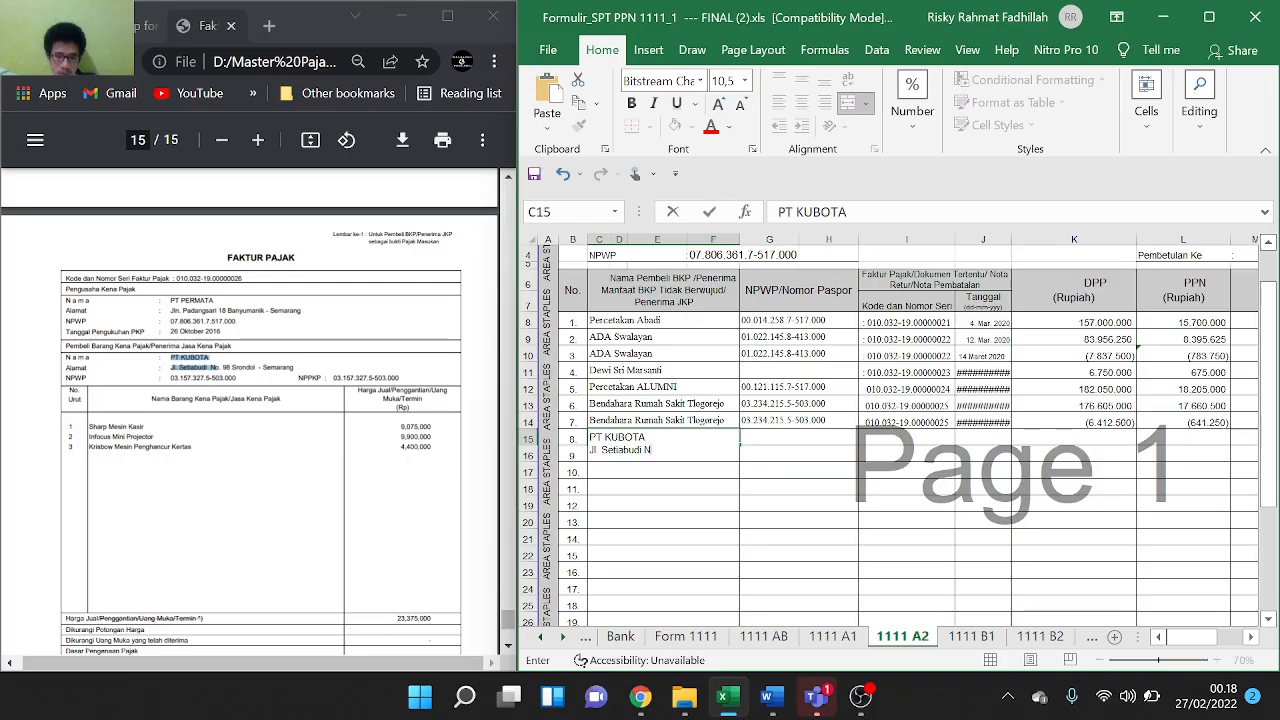
pyautogui.press('BackSpace')
pyautogui.press('BackSpace')
pyautogui.press('BackSpace')
pyautogui.press('BackSpace')
pyautogui.press('BackSpace')
pyautogui.press('BackSpace')
pyautogui.press('BackSpace')
pyautogui.press('BackSpace')
pyautogui.press('BackSpace')
pyautogui.press('BackSpace')
pyautogui.press('BackSpace')
pyautogui.press('BackSpace')
pyautogui.press('BackSpace')
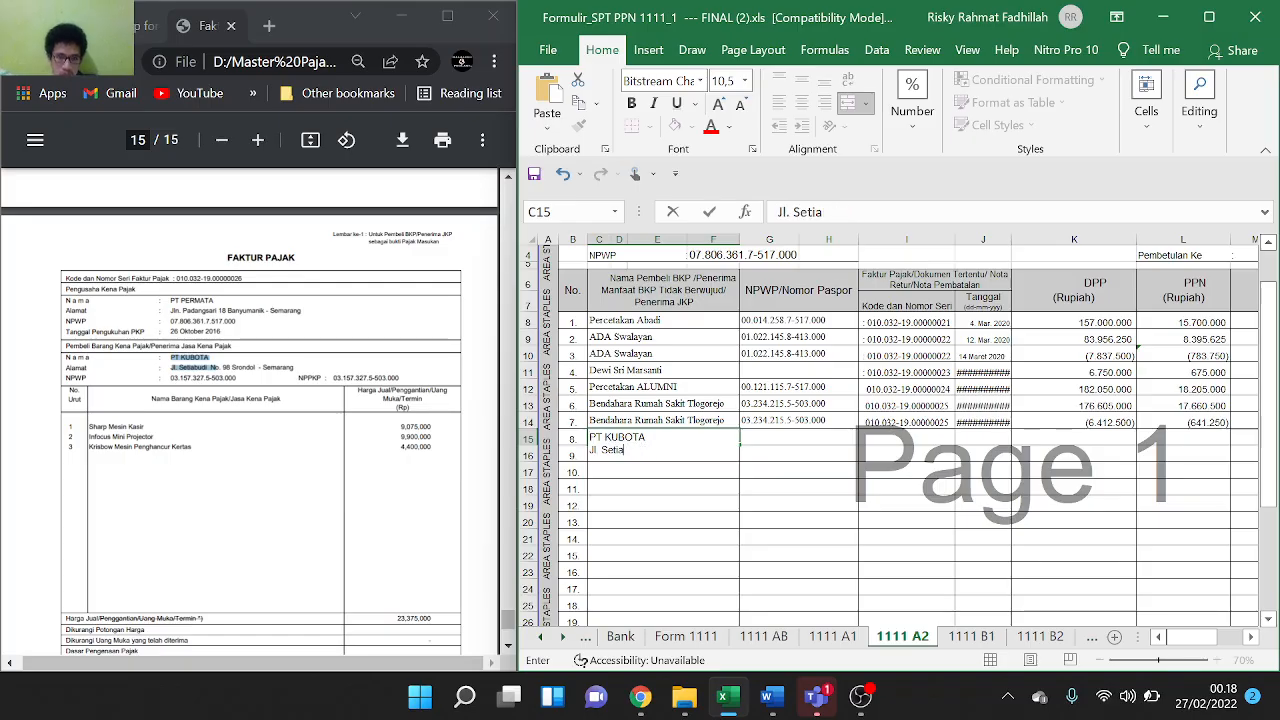
pyautogui.press('BackSpace')
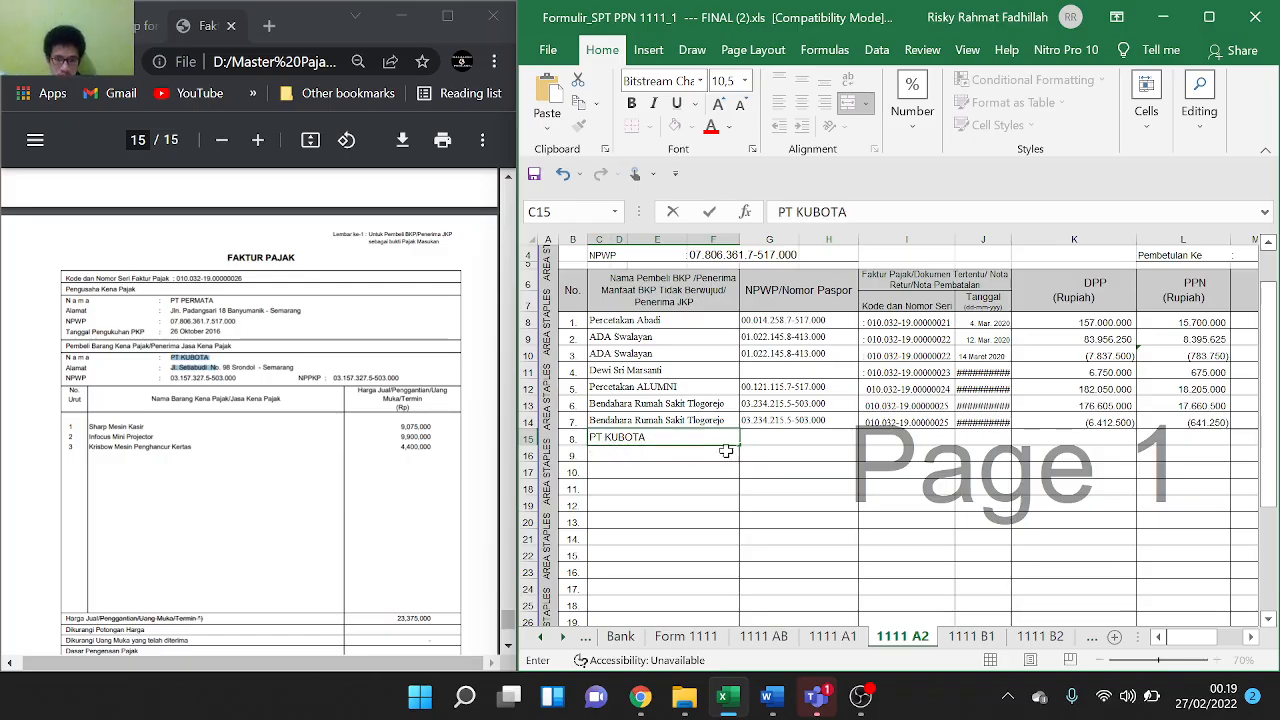
pyautogui.click(775, 443)
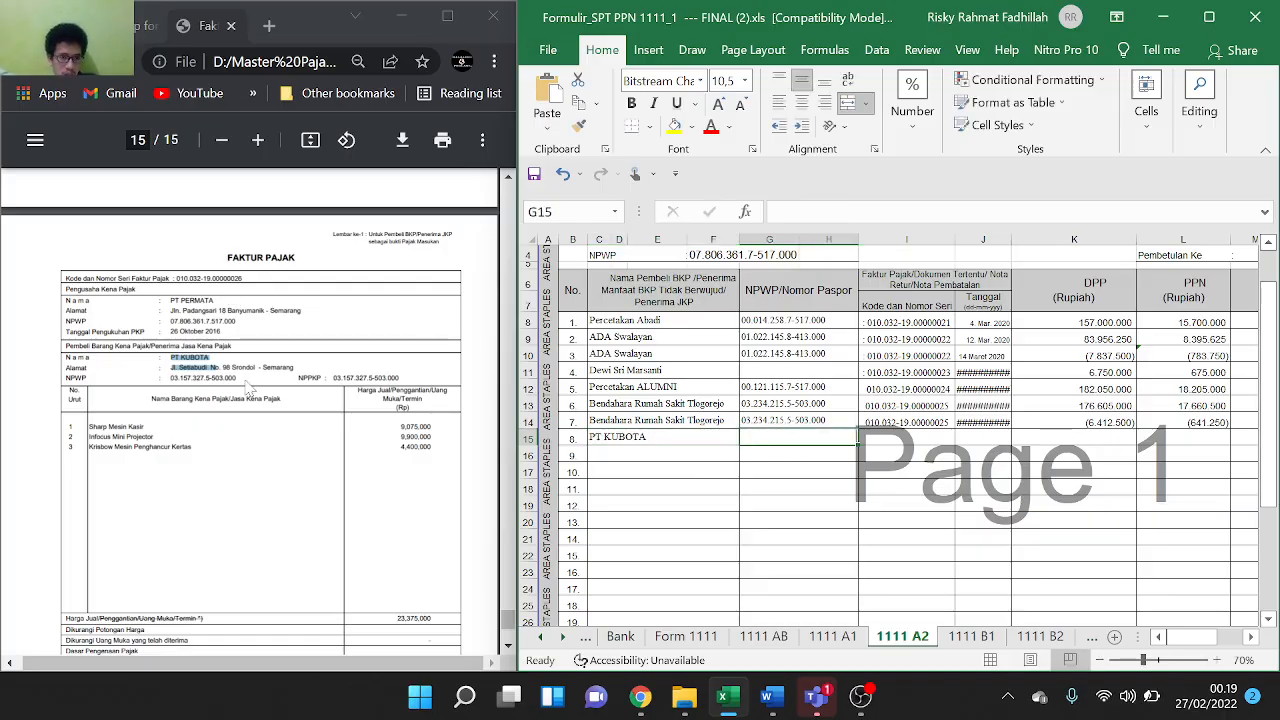
pyautogui.moveTo(170, 378); pyautogui.dragTo(236, 378)
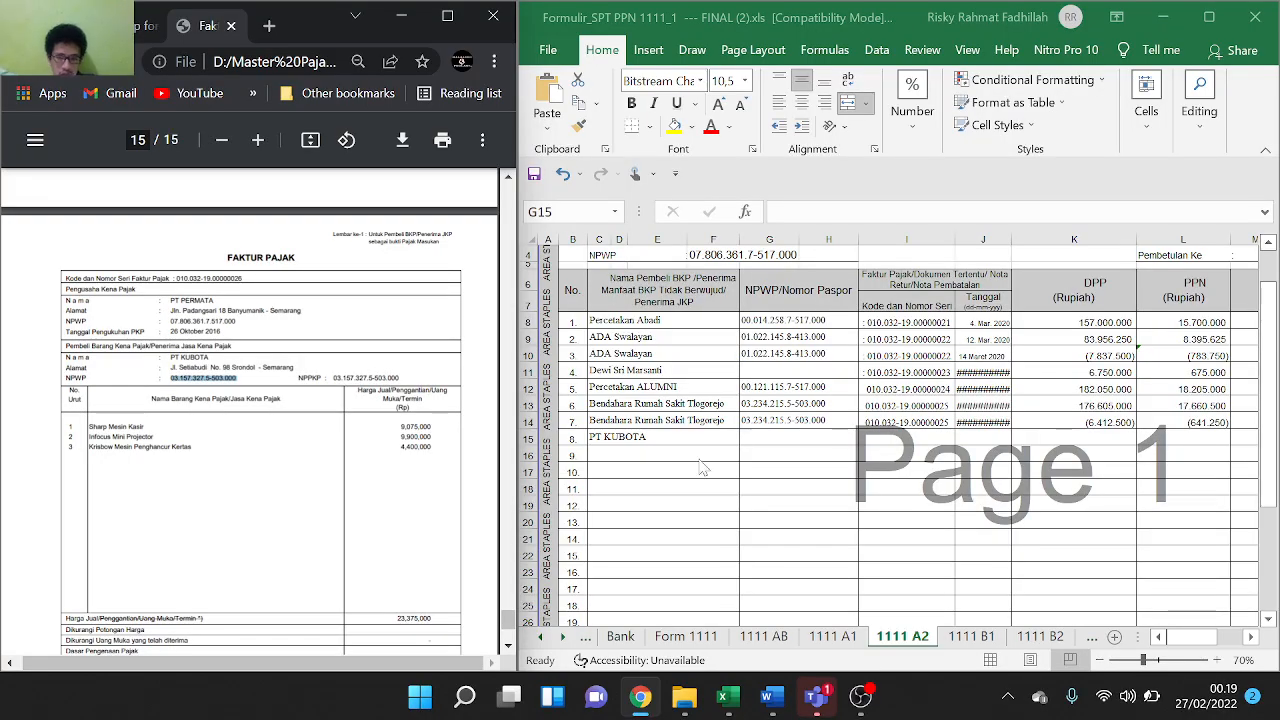
# Paste entry 8's NPWP into G15 and invoice code 010.032-19.00000026 into I15
pyautogui.doubleClick(788, 435)
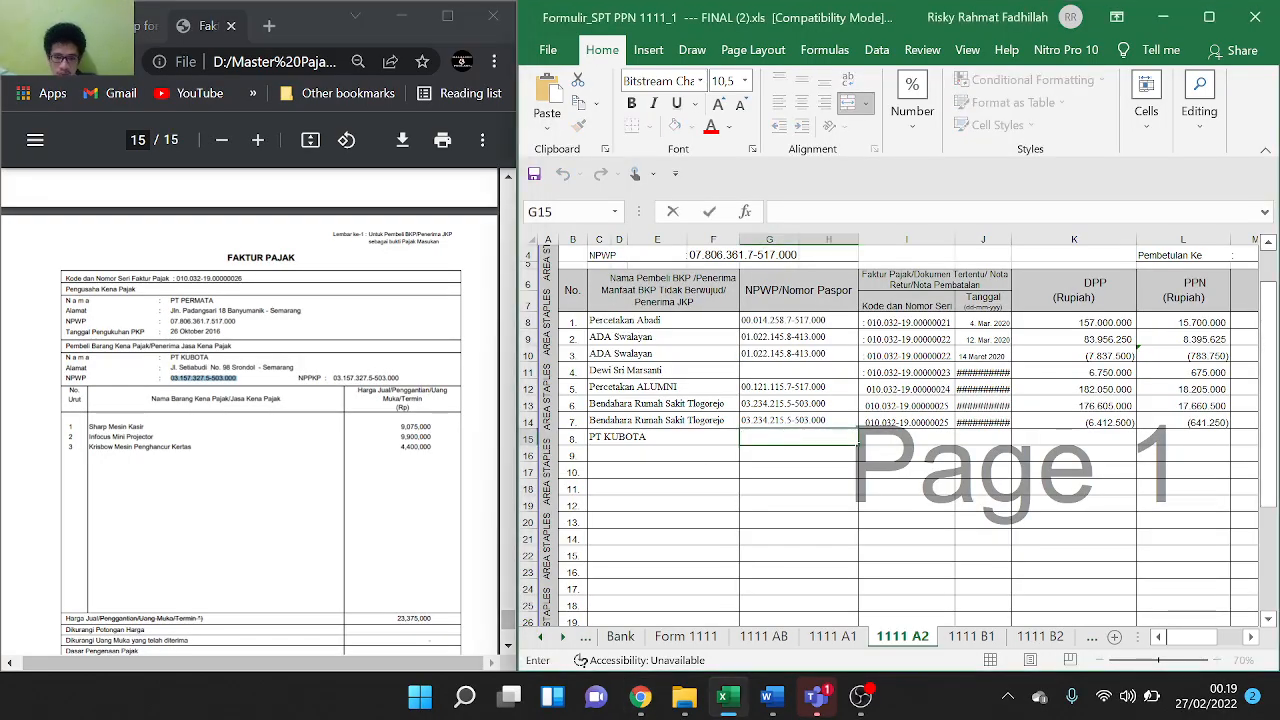
pyautogui.hotkey('ctrl', 'v')
pyautogui.click(912, 438)
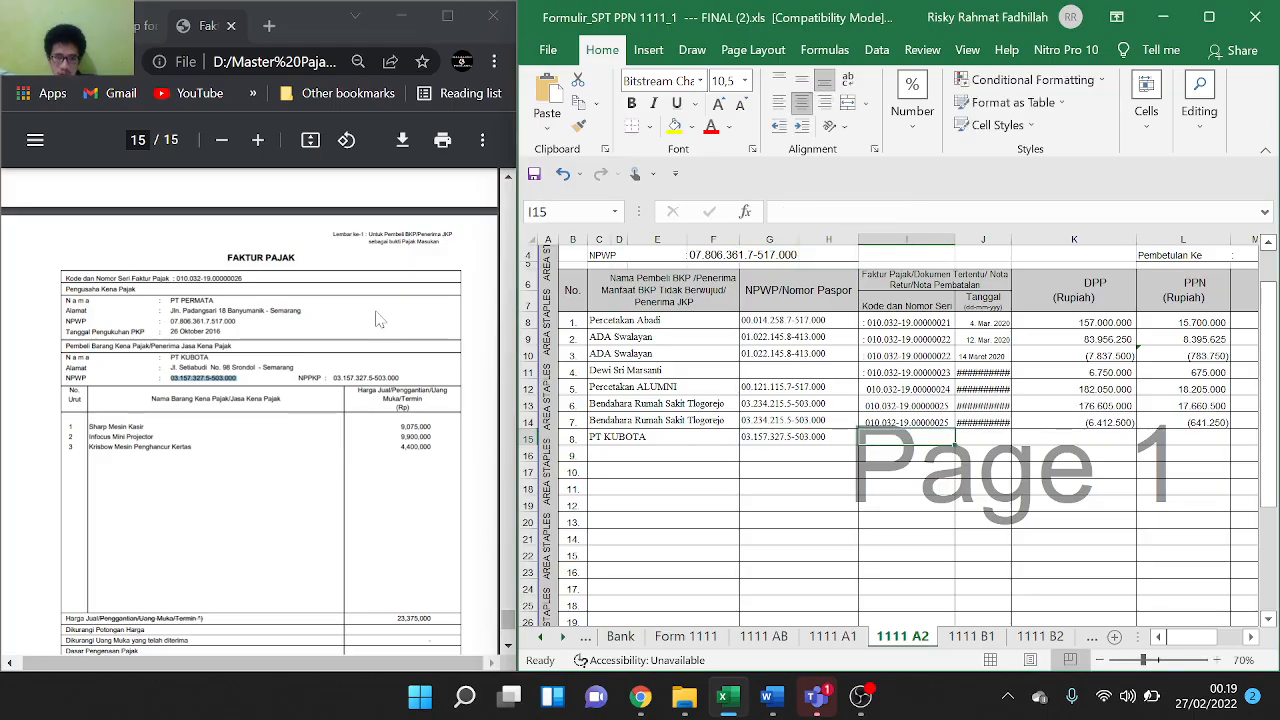
pyautogui.moveTo(243, 278); pyautogui.dragTo(182, 278)
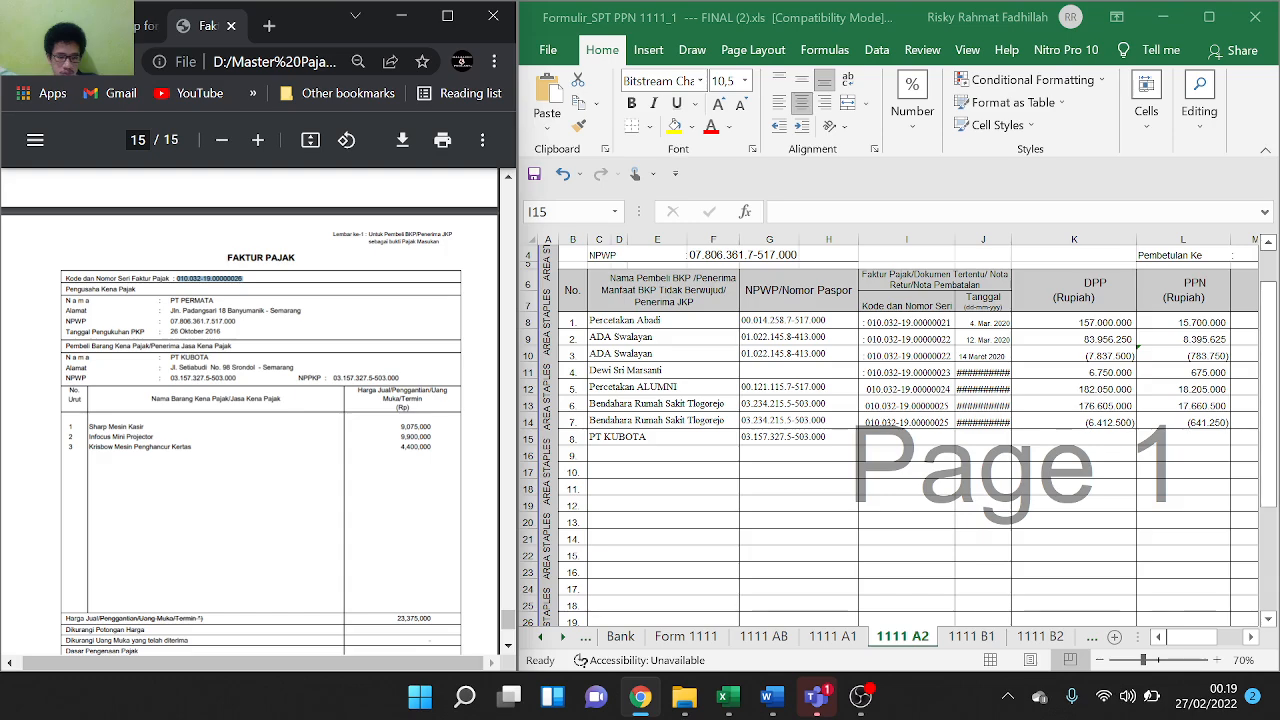
pyautogui.click(890, 440)
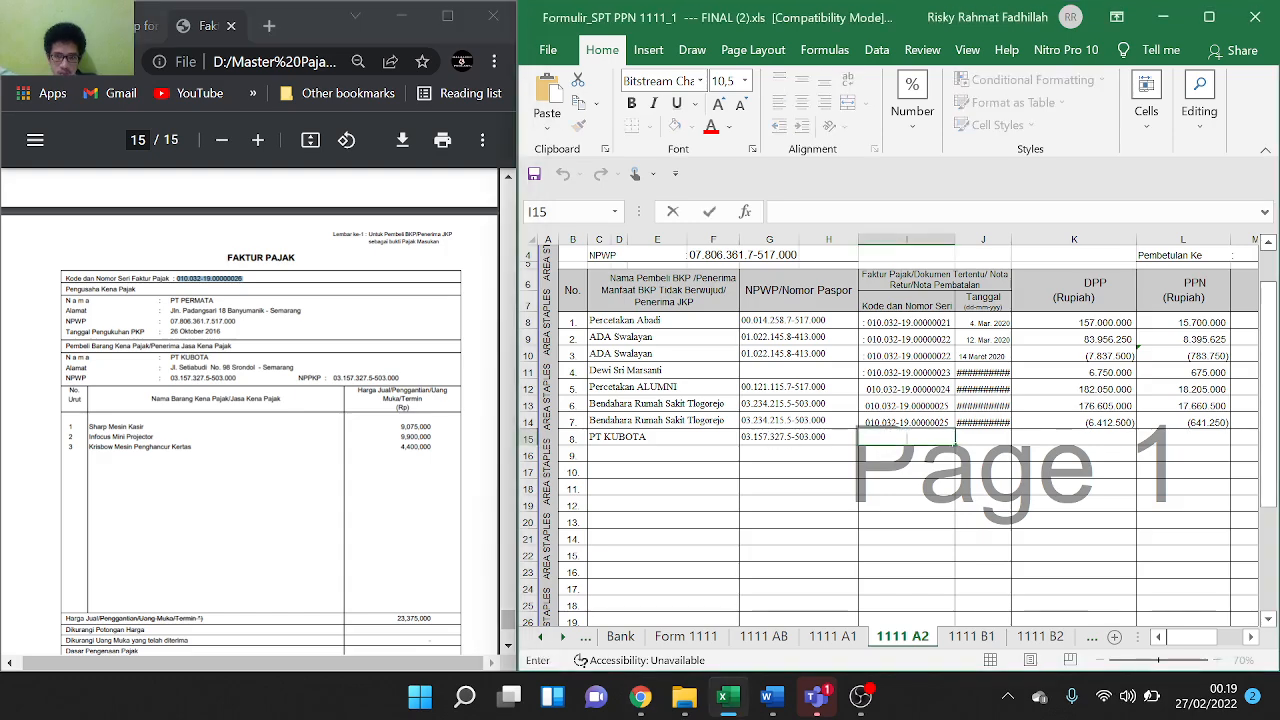
pyautogui.hotkey('ctrl', 'v')
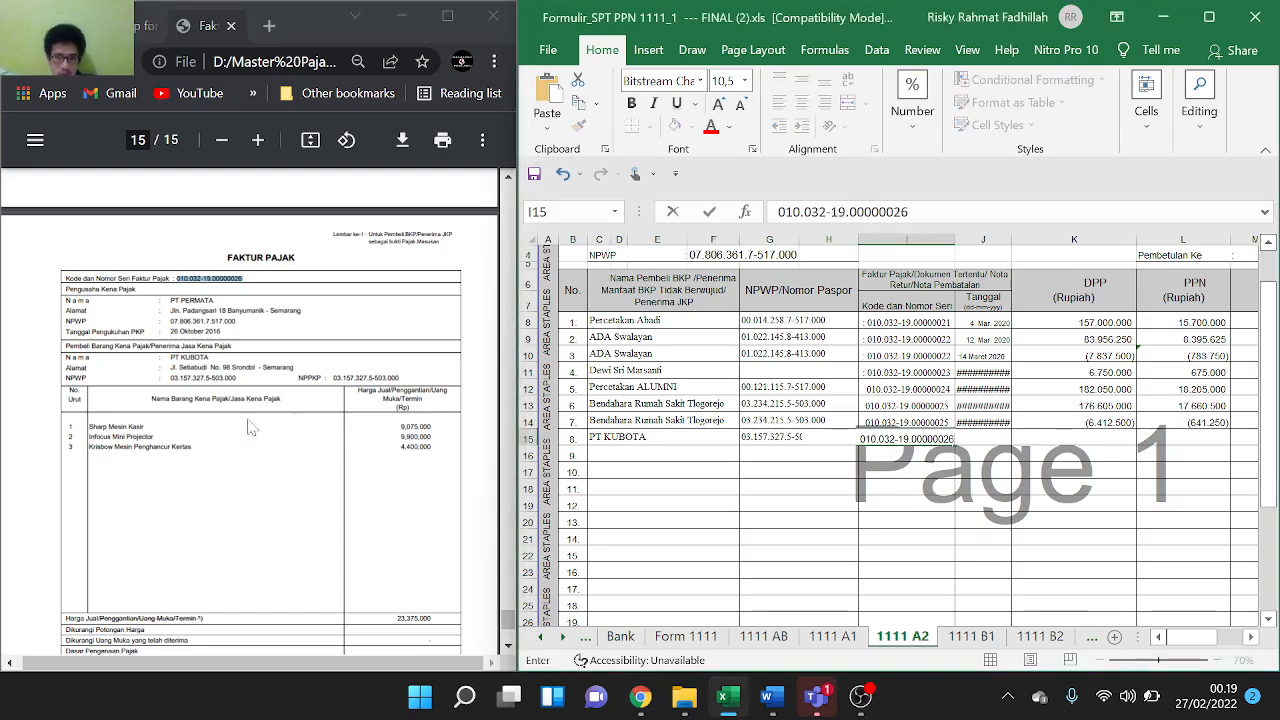
# Enter the invoice date 31 Maret 2020 in J15
pyautogui.scroll(-3, 225, 422)
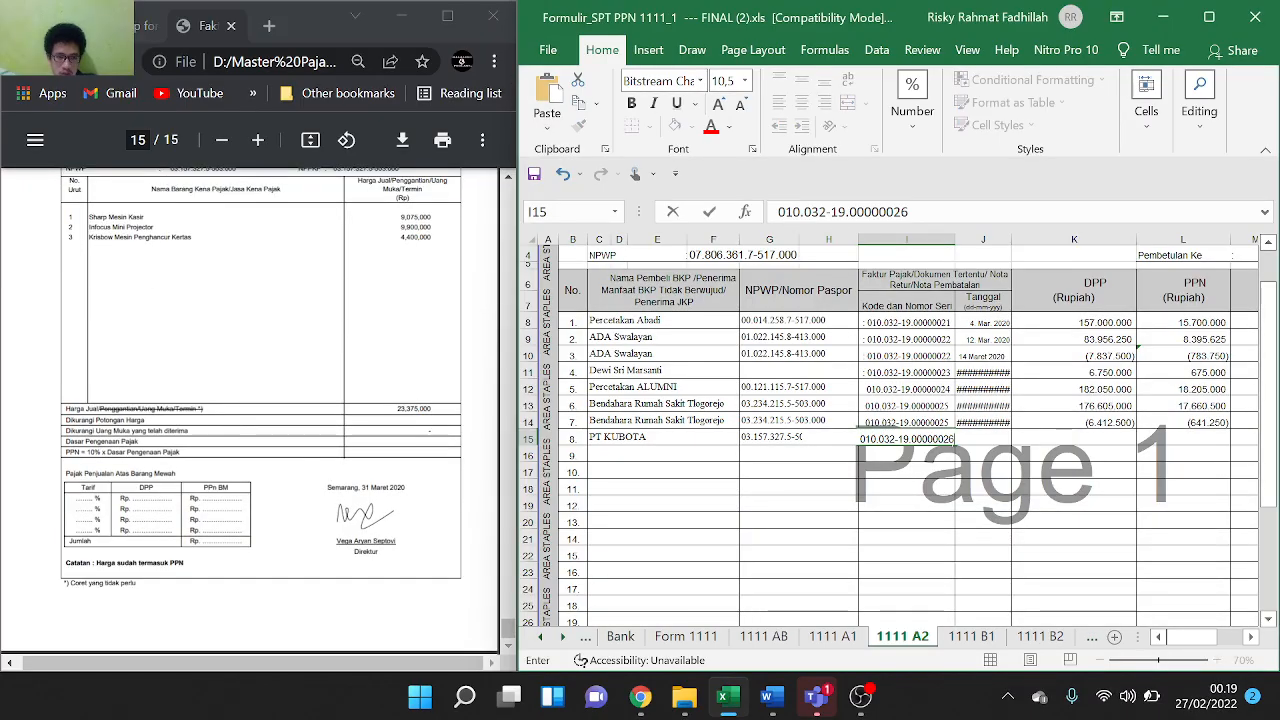
pyautogui.moveTo(362, 487); pyautogui.dragTo(404, 488)
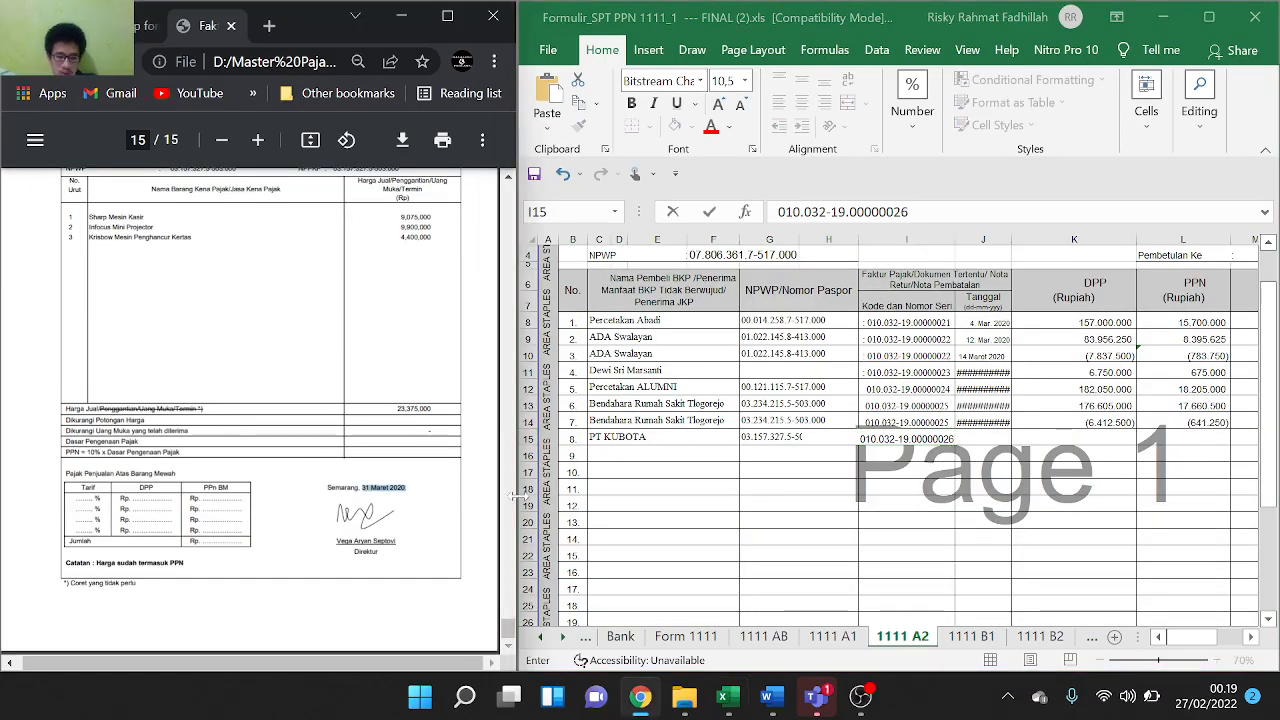
pyautogui.click(993, 456)
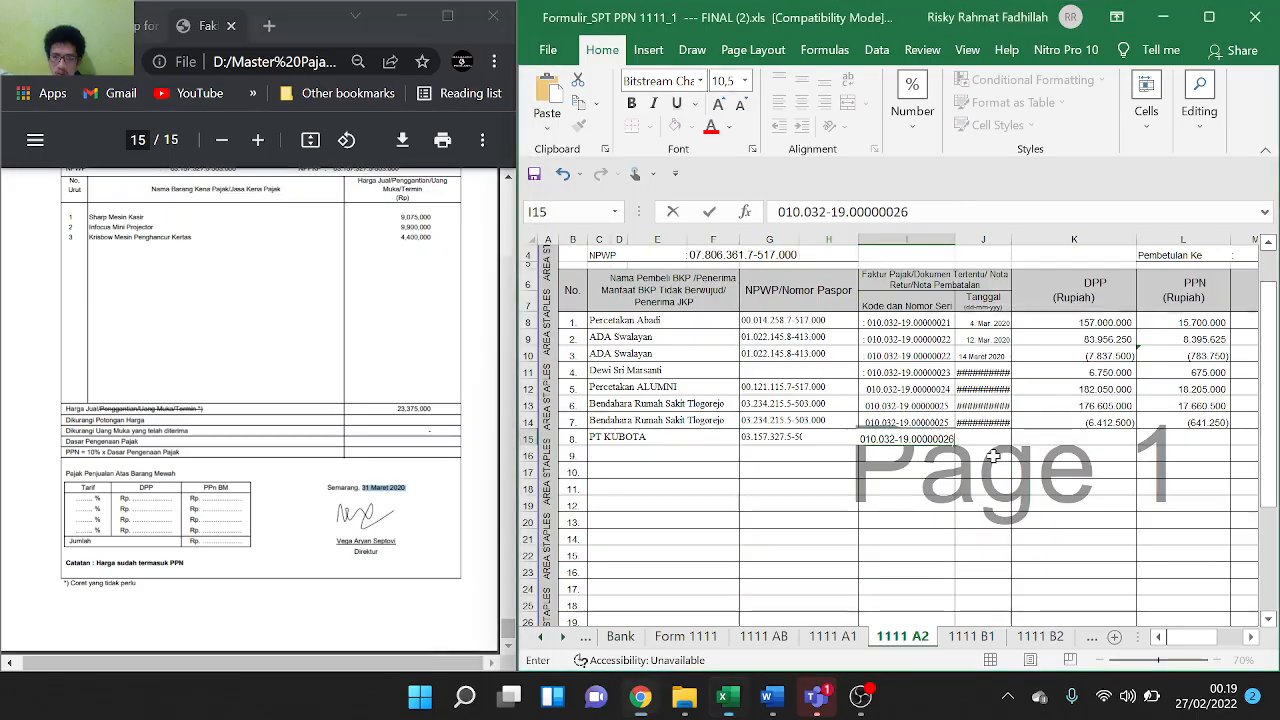
pyautogui.click(1008, 552)
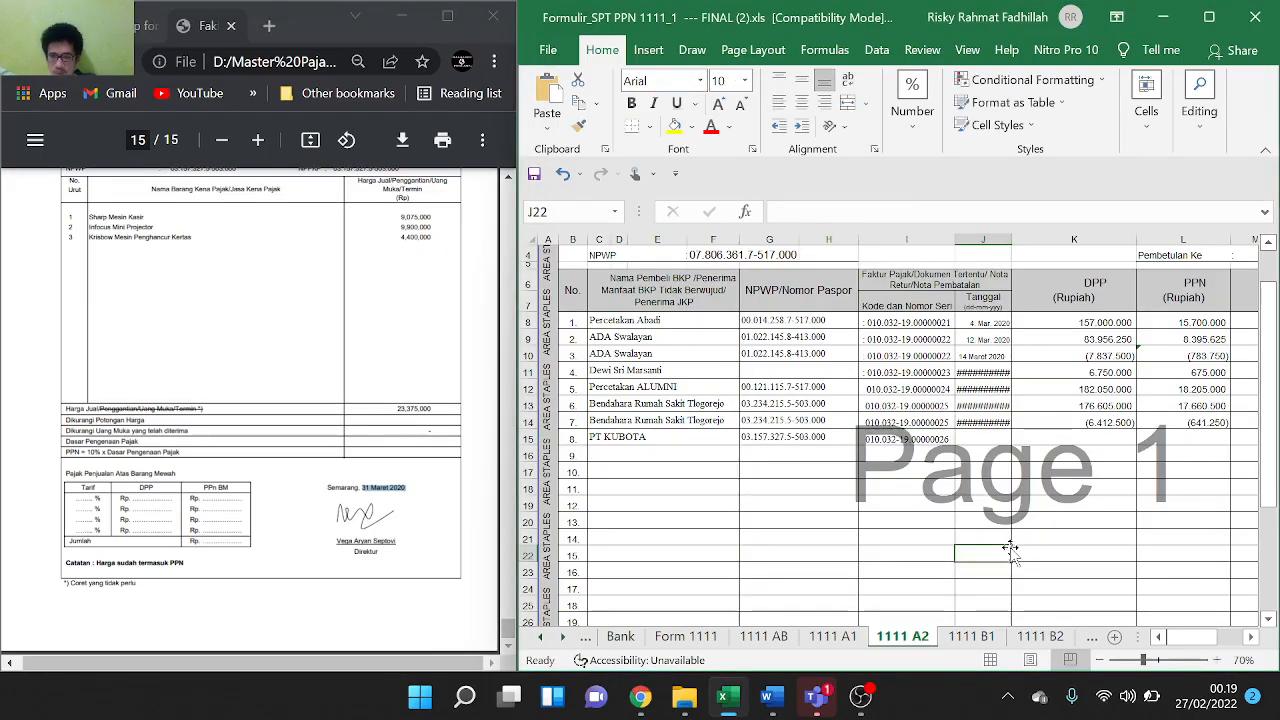
pyautogui.click(993, 440)
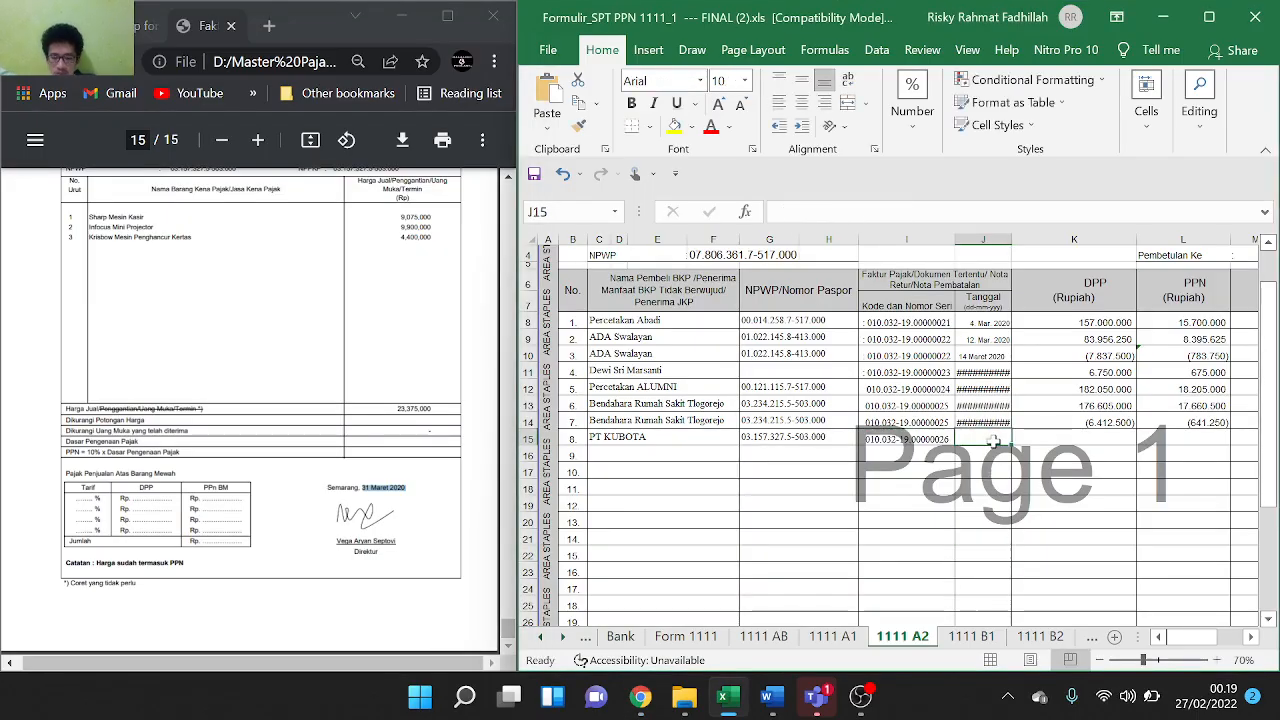
pyautogui.write('31 Maret 2020')
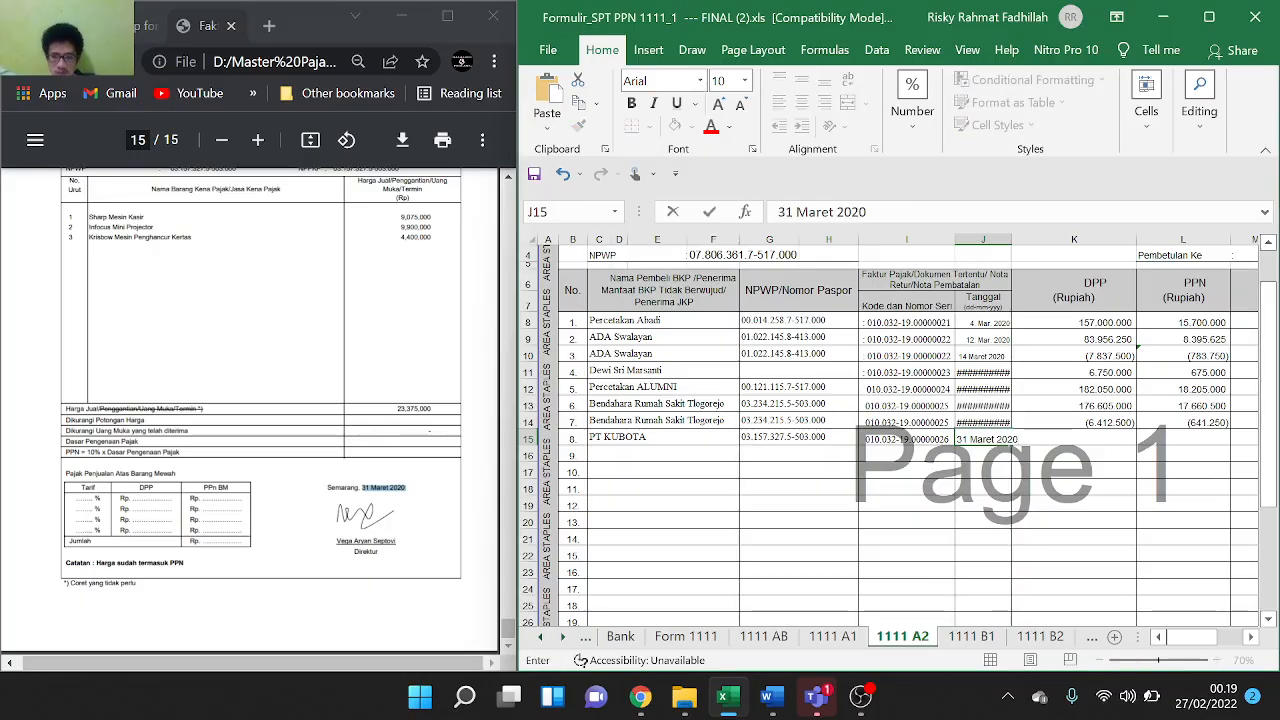
pyautogui.click(1119, 487)
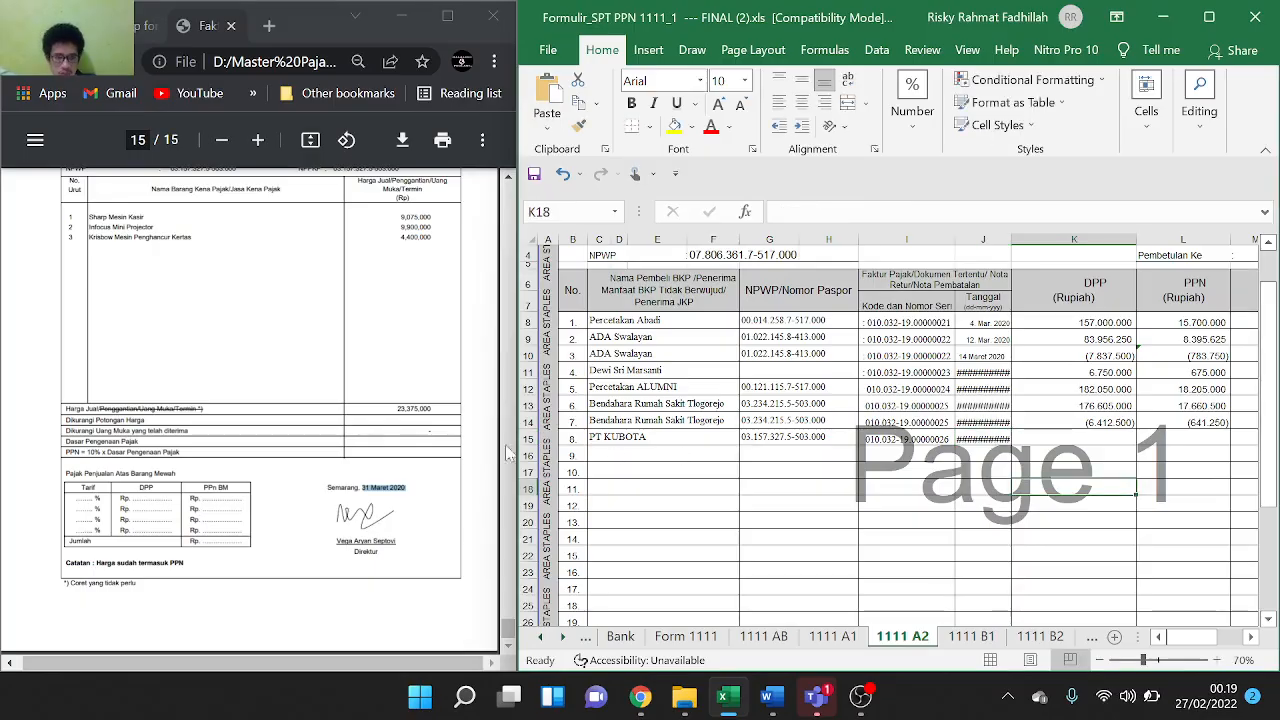
# Paste 23,375,000 as K15's DPP without commas, so PPN shows 2.337.500
pyautogui.moveTo(432, 409); pyautogui.dragTo(398, 409)
pyautogui.hotkey('ctrl', 'c')
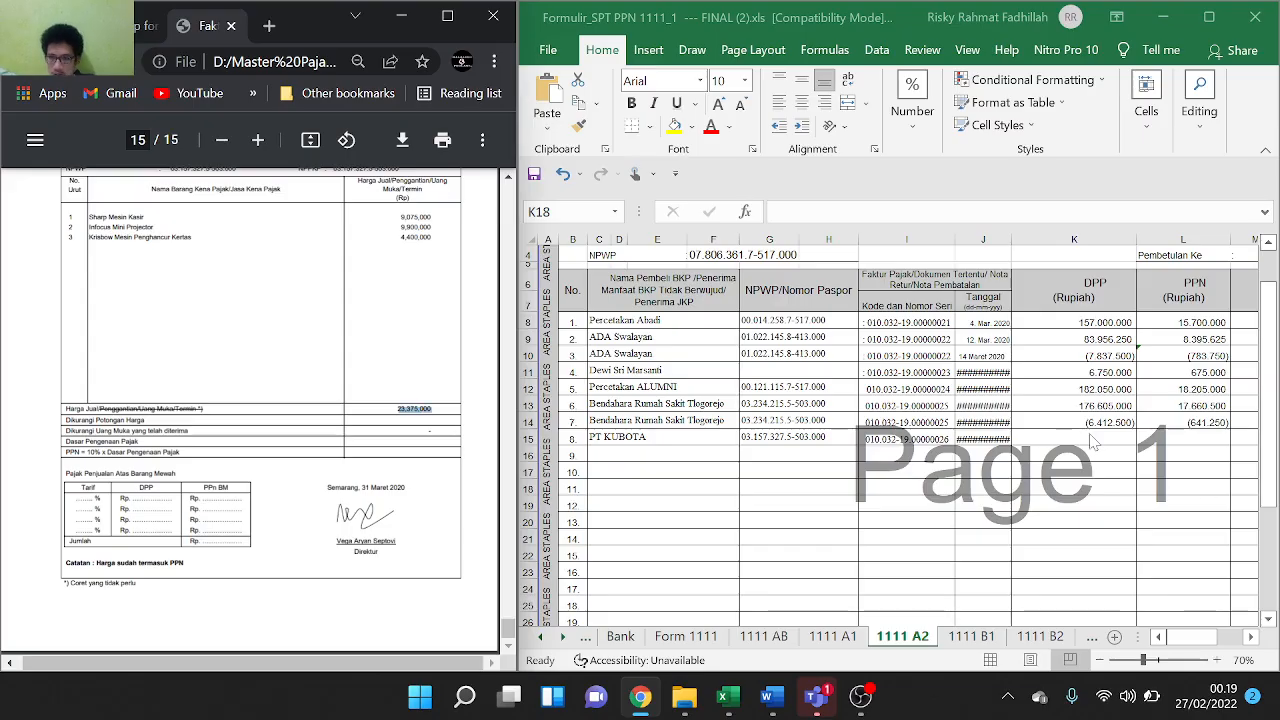
pyautogui.doubleClick(1090, 434)
pyautogui.doubleClick(1090, 434)
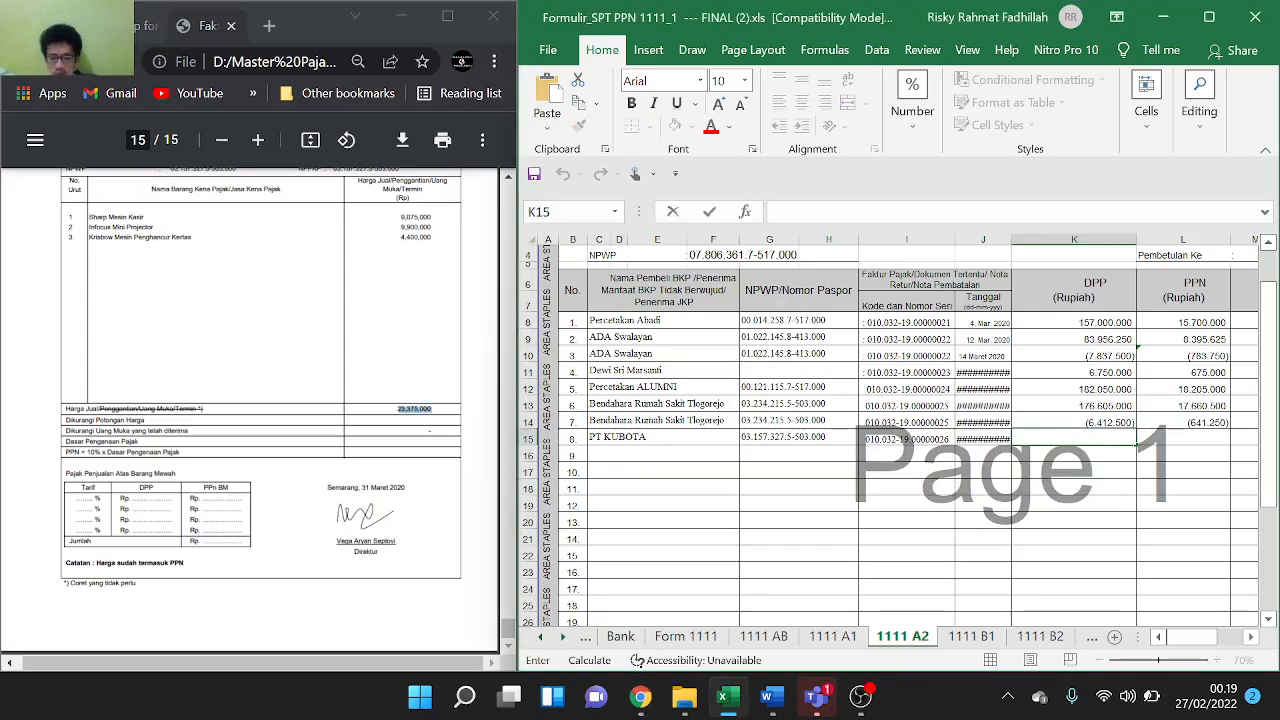
pyautogui.hotkey('ctrl', 'v')
pyautogui.click(1046, 439)
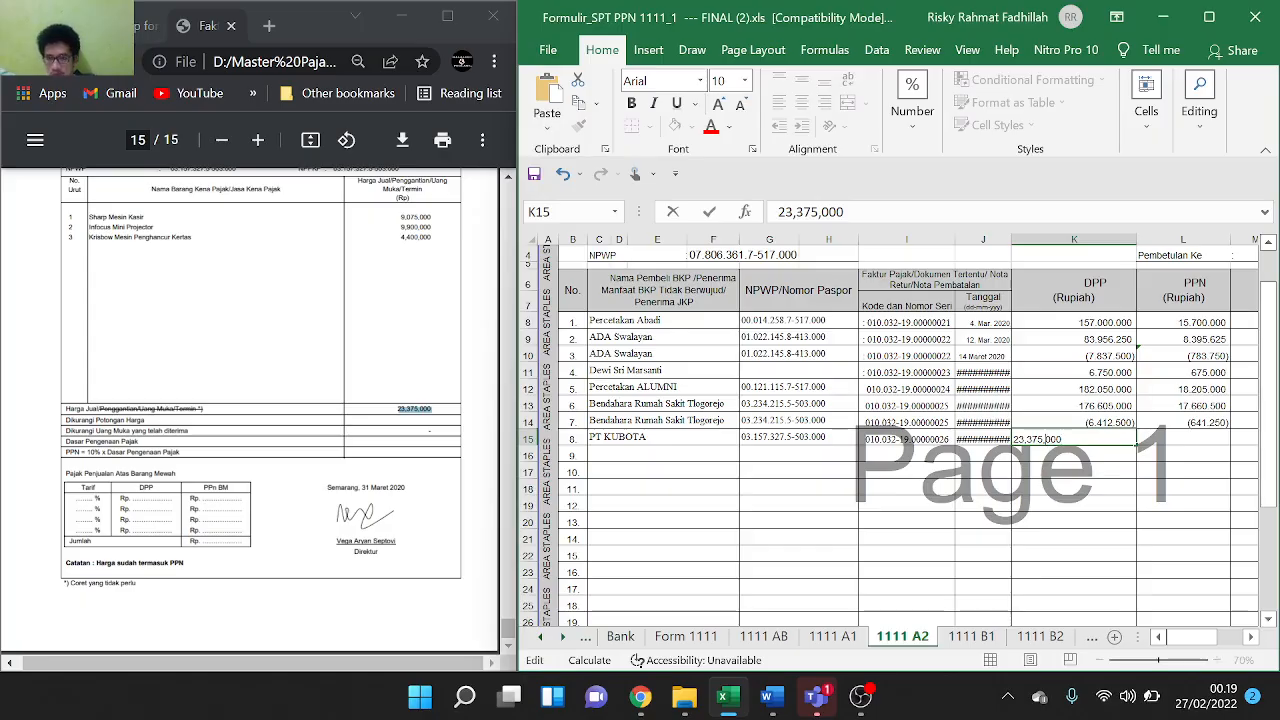
pyautogui.press('BackSpace')
pyautogui.click(1027, 439)
pyautogui.press('BackSpace')
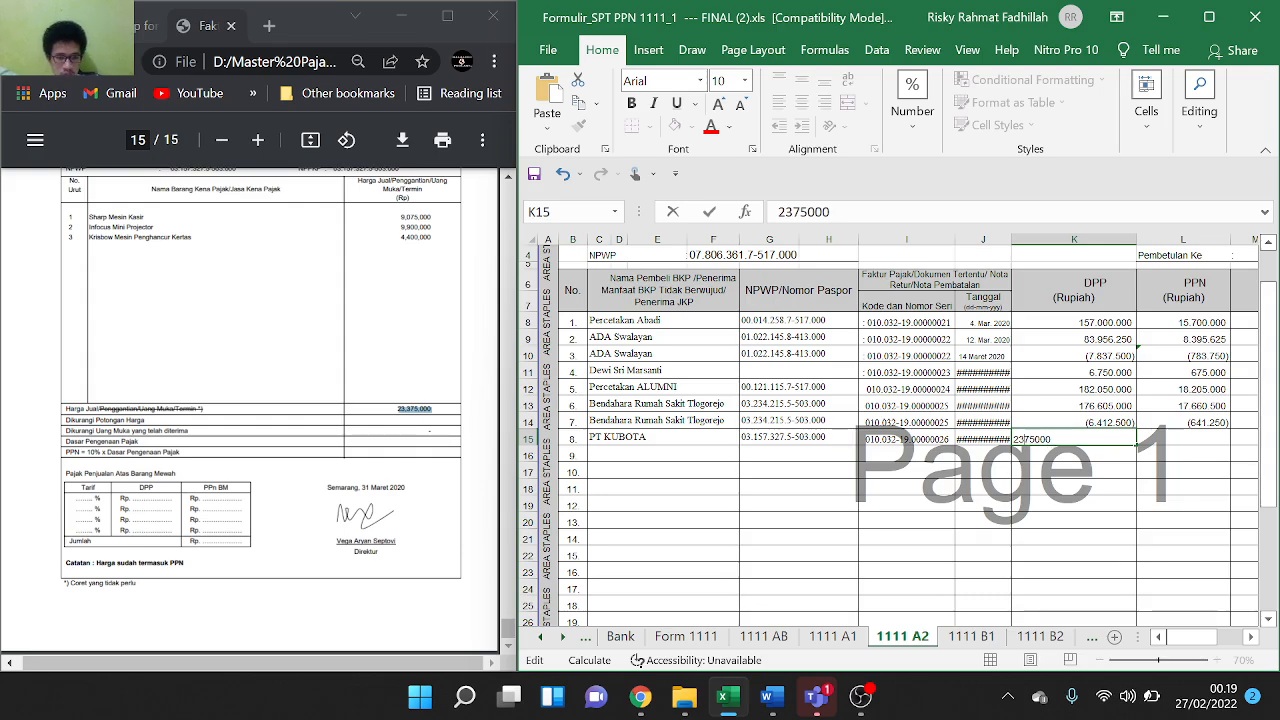
pyautogui.press('Return')
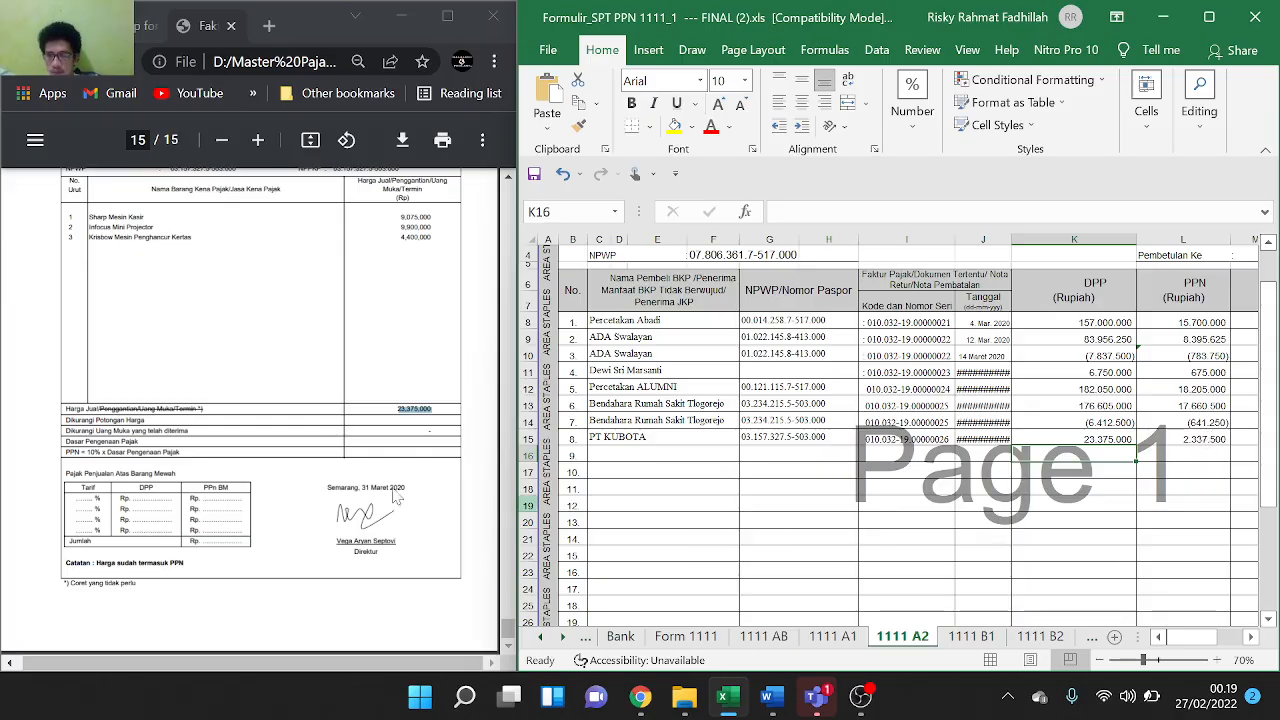
pyautogui.scroll(-3, 897, 475)
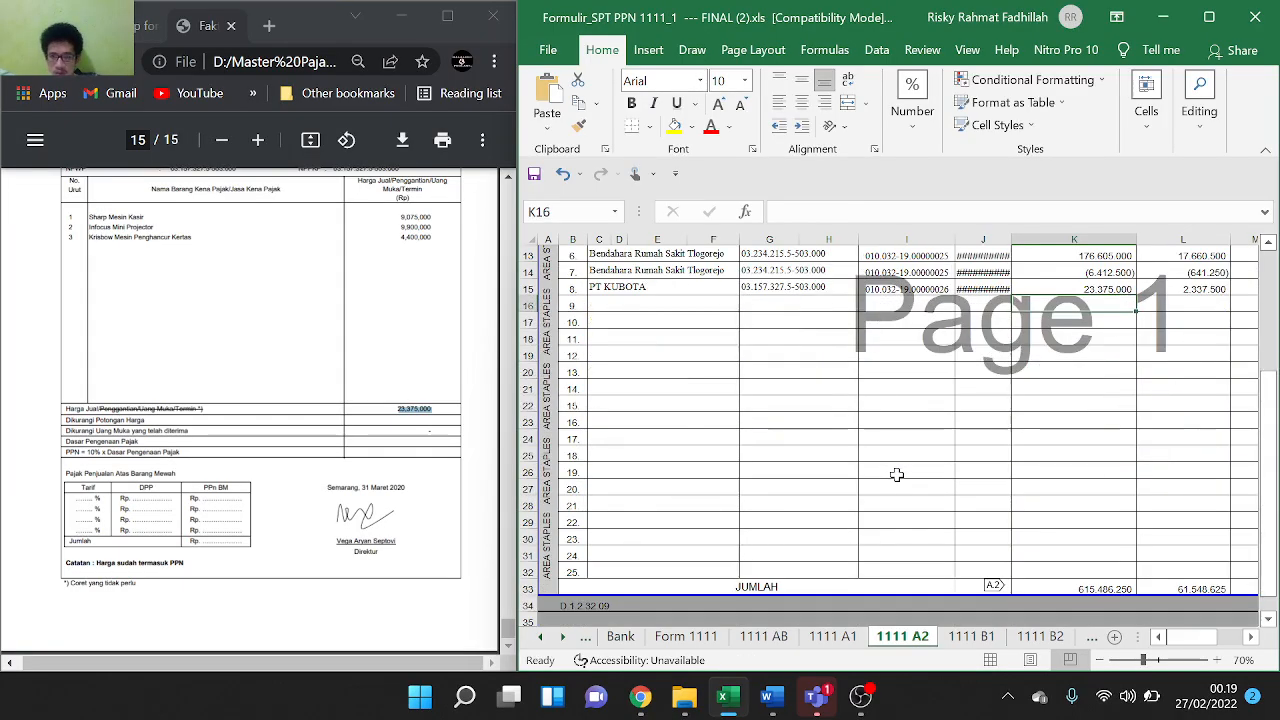
pyautogui.hscroll(4, 1037, 532)
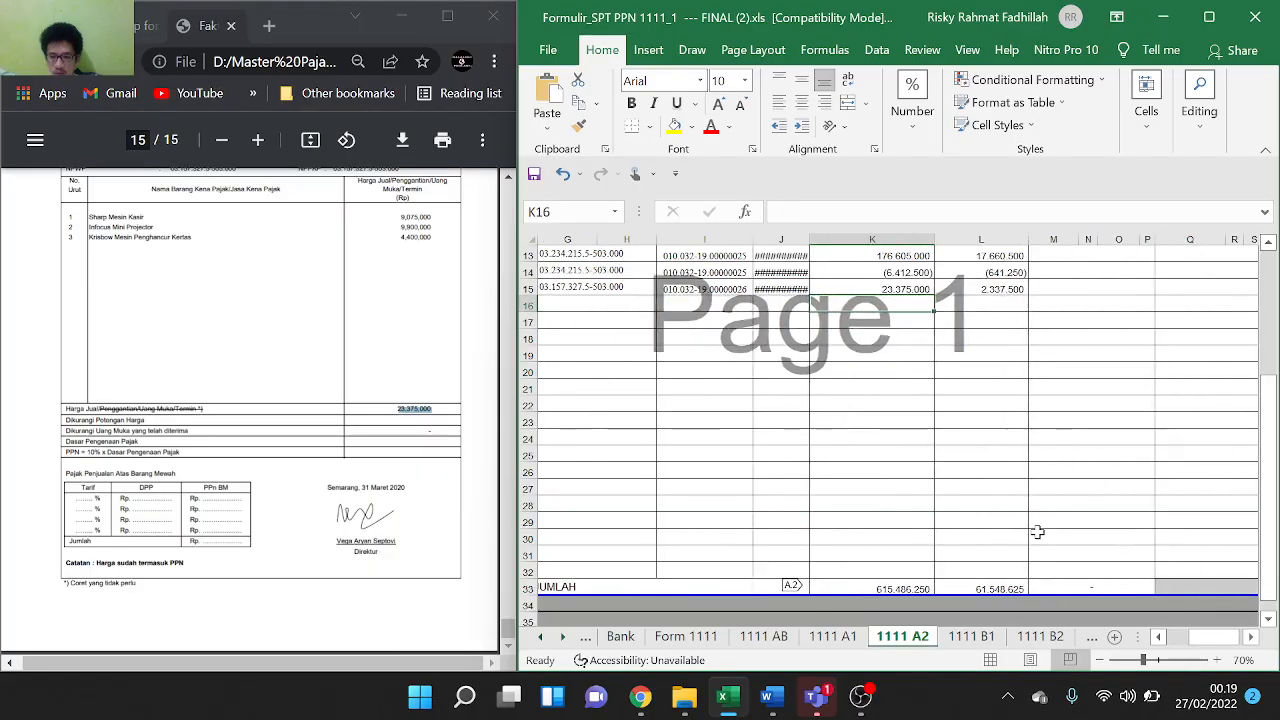
pyautogui.scroll(4, 1037, 532)
pyautogui.scroll(-2, 1037, 532)
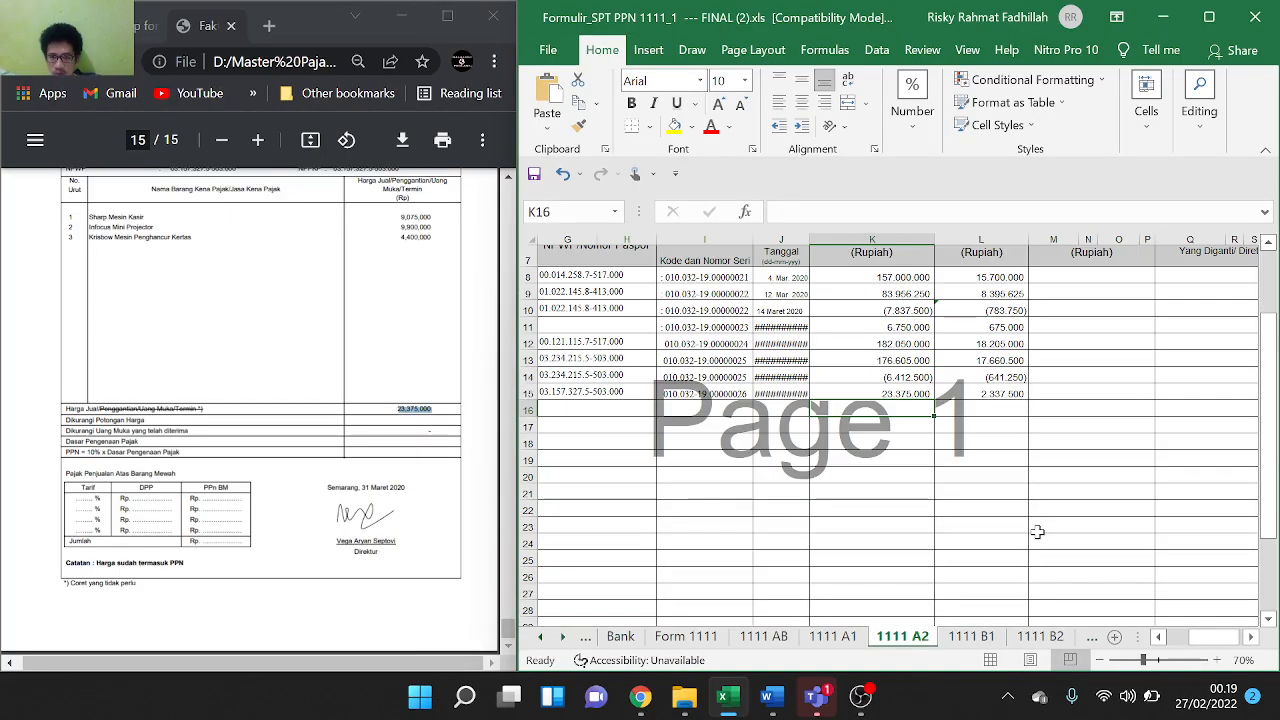
# On sheet 1111 B2, remove the minus from L9's PPN formula, making it =(K9*10%)
pyautogui.click(968, 637)
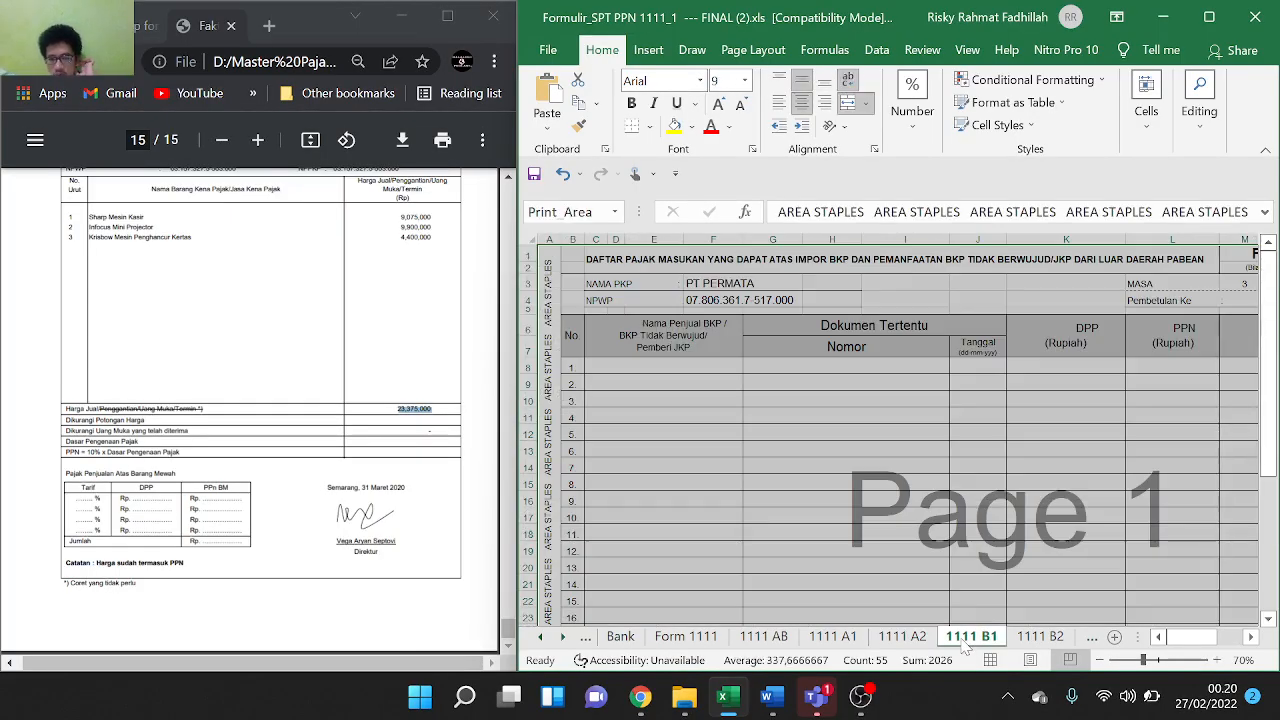
pyautogui.click(1028, 638)
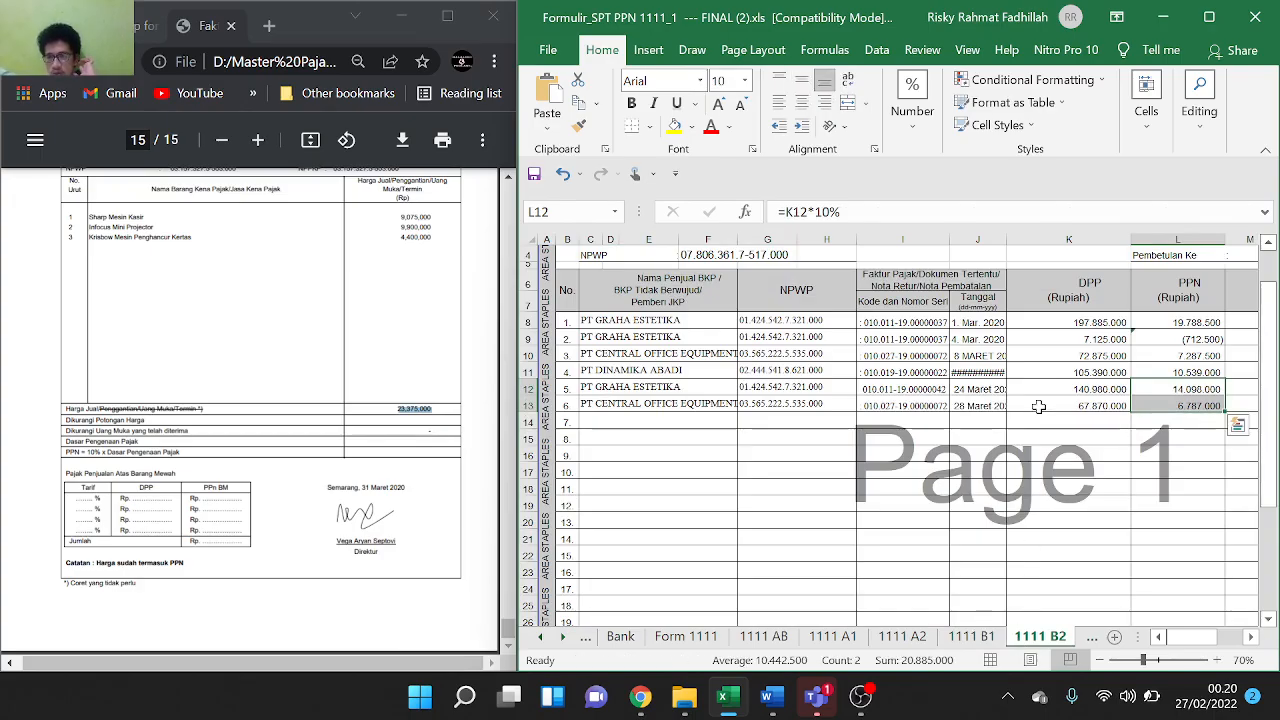
pyautogui.doubleClick(1172, 339)
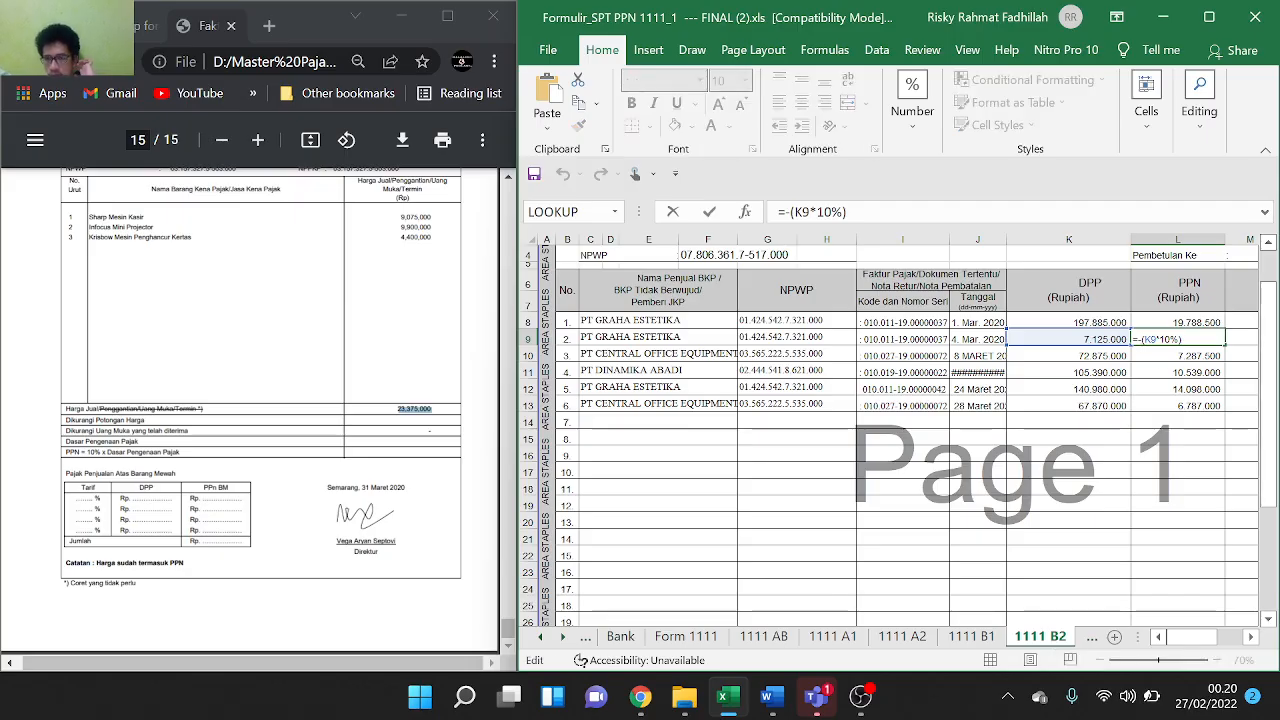
pyautogui.press('BackSpace')
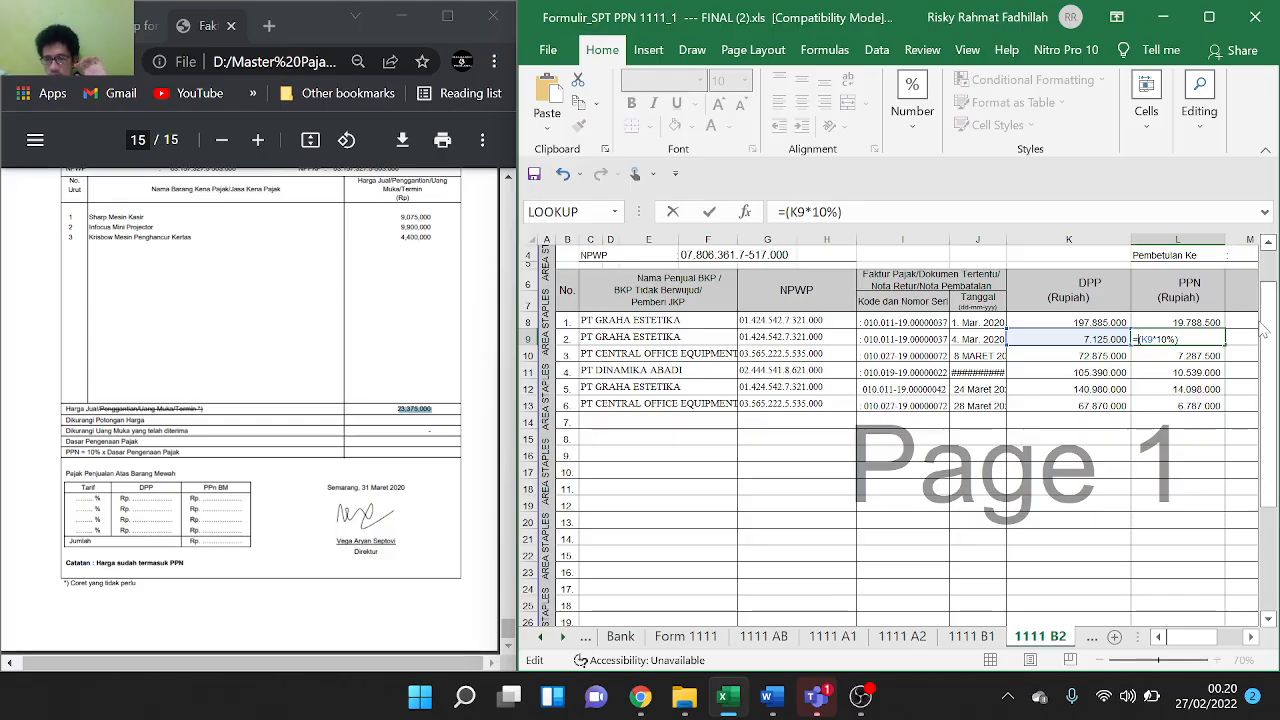
pyautogui.press('Return')
# Bracket K9's DPP as (7.125.000), so its PPN shows (712.500)
pyautogui.click(1110, 339)
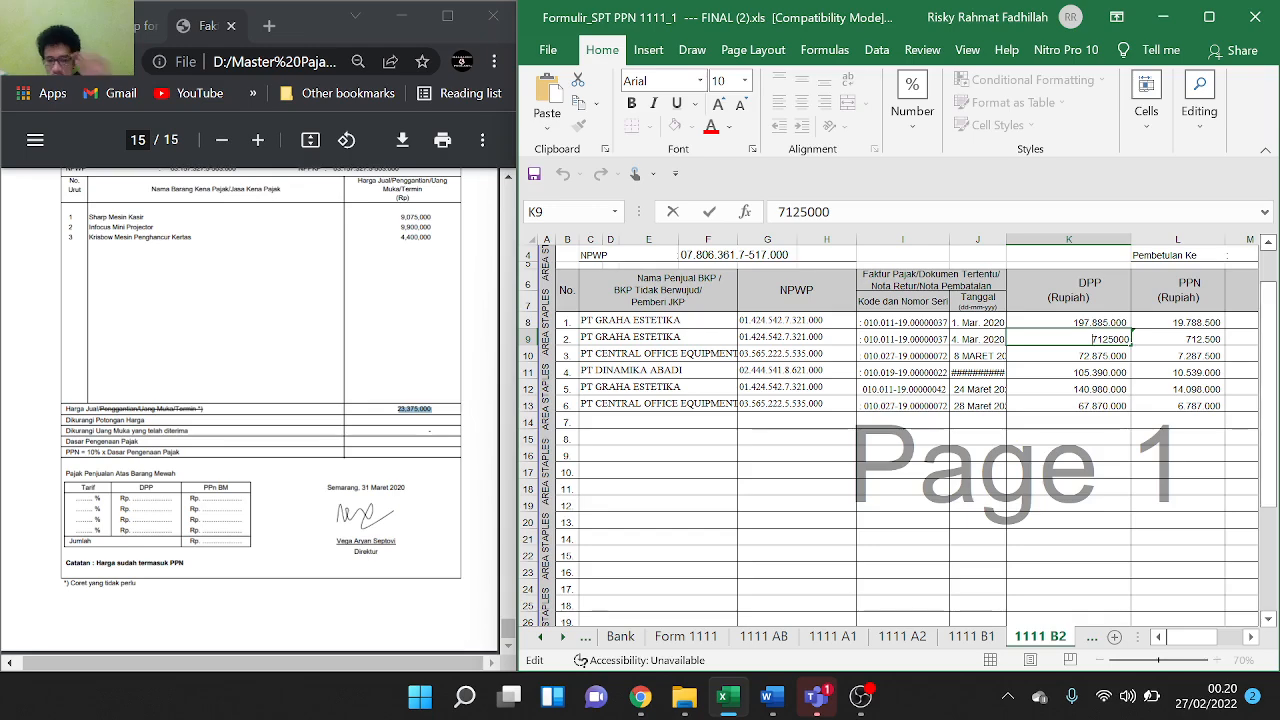
pyautogui.write('(')
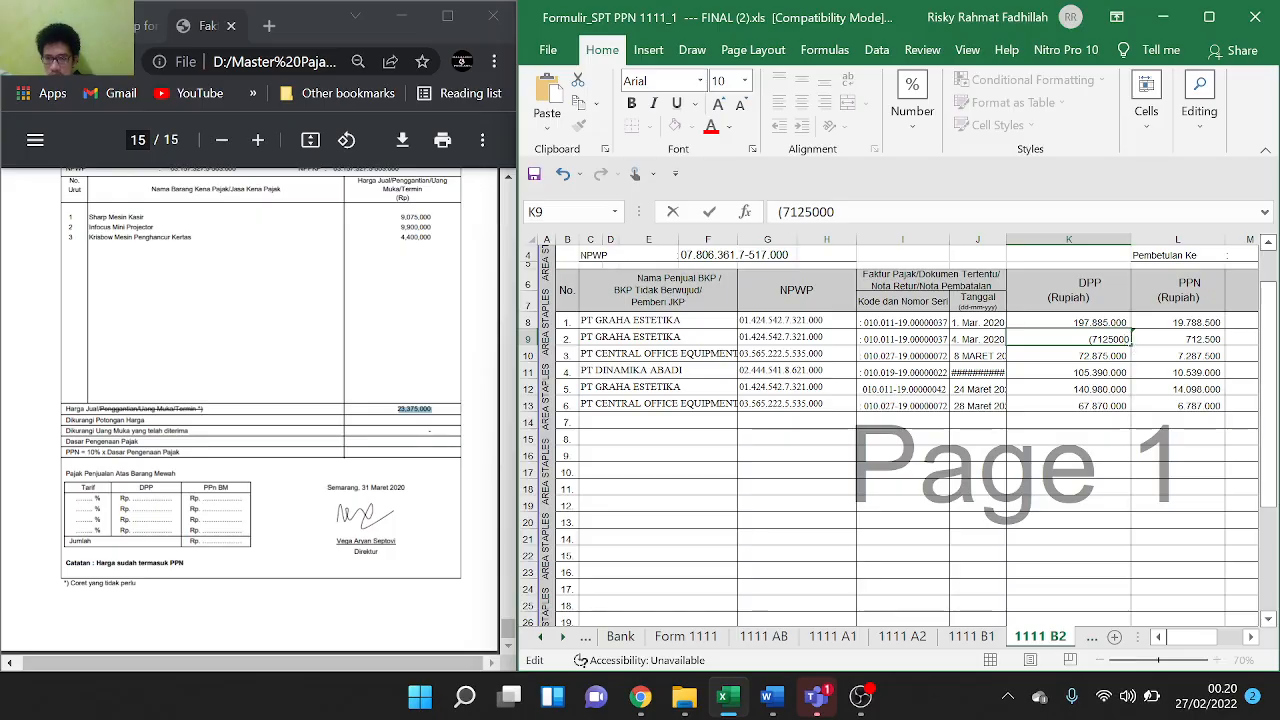
pyautogui.write(')')
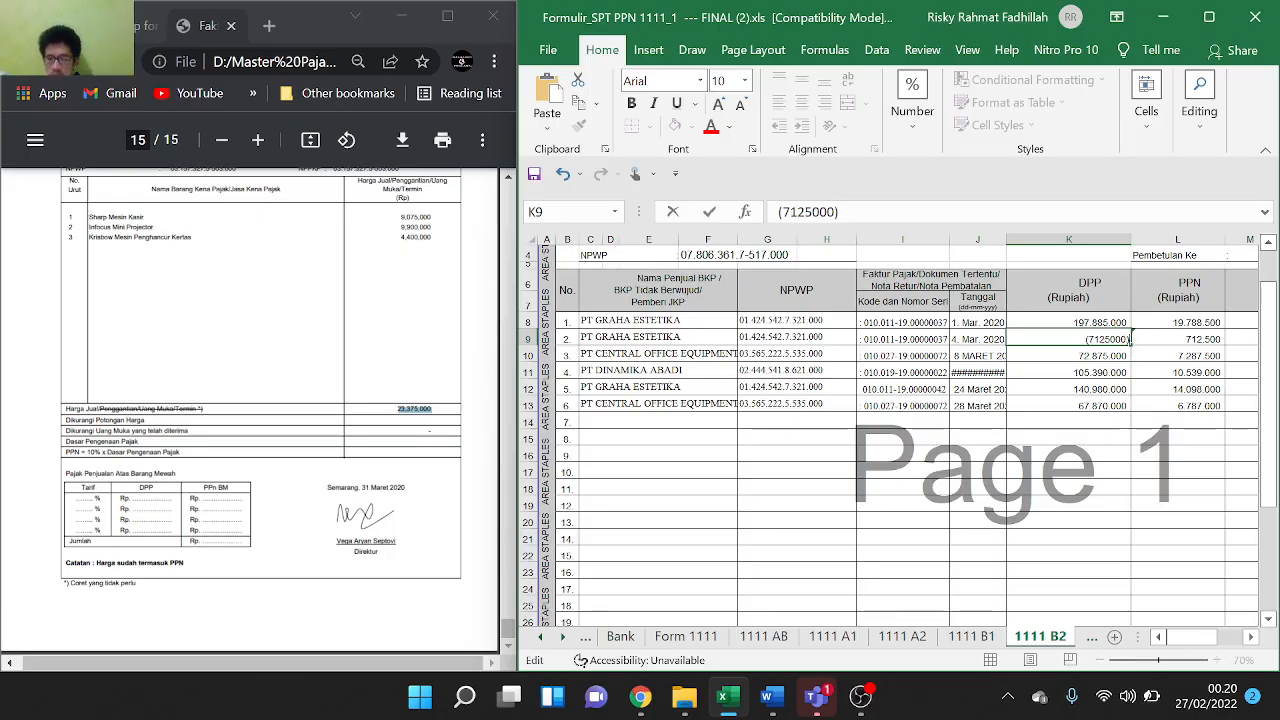
pyautogui.press('Return')
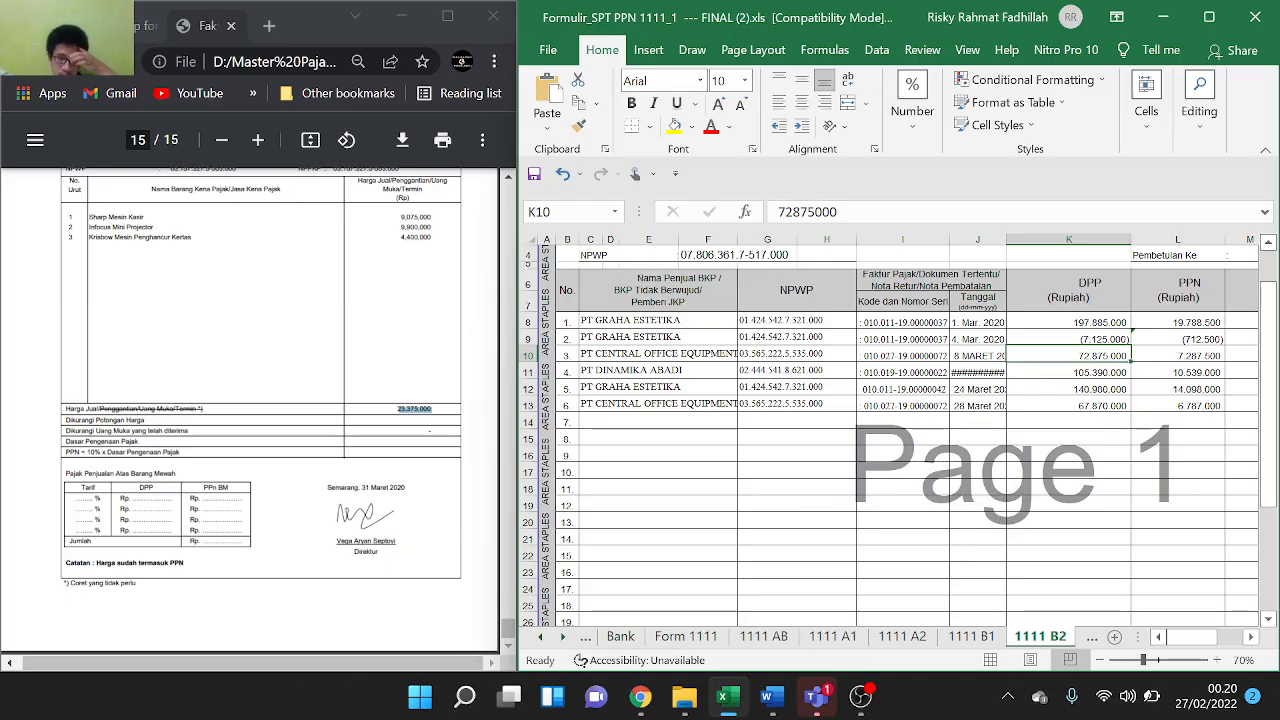
pyautogui.scroll(8, 250, 410)
pyautogui.scroll(-8, 250, 410)
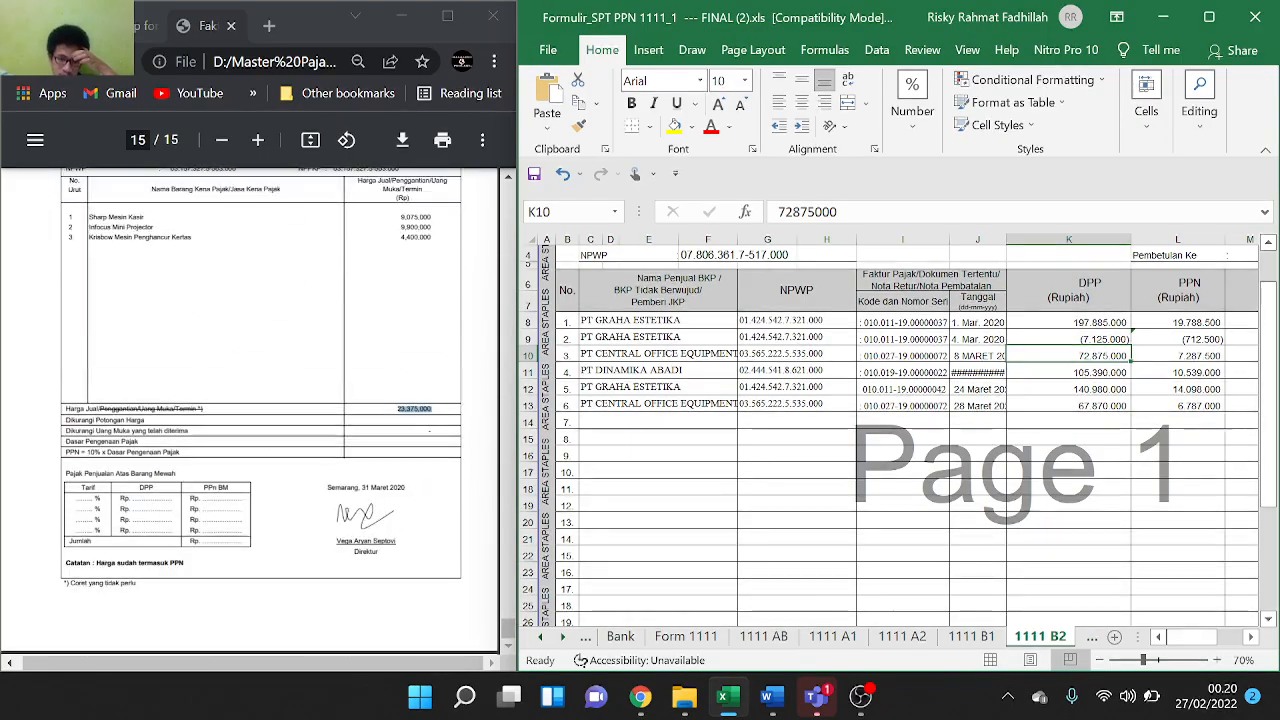
# Switch to the 1111 AB sheet showing domestic DPP 615.486.250 and PPN 61.548.625
pyautogui.click(788, 645)
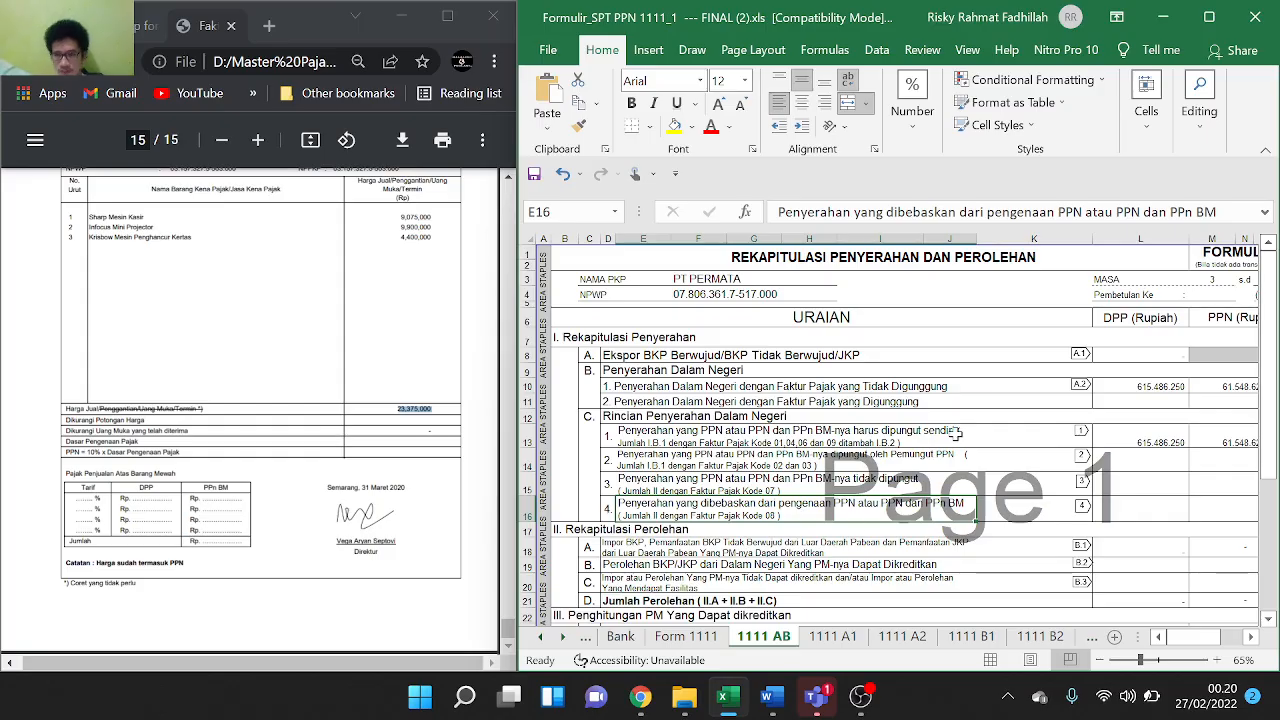
pyautogui.hscroll(1, 955, 432)
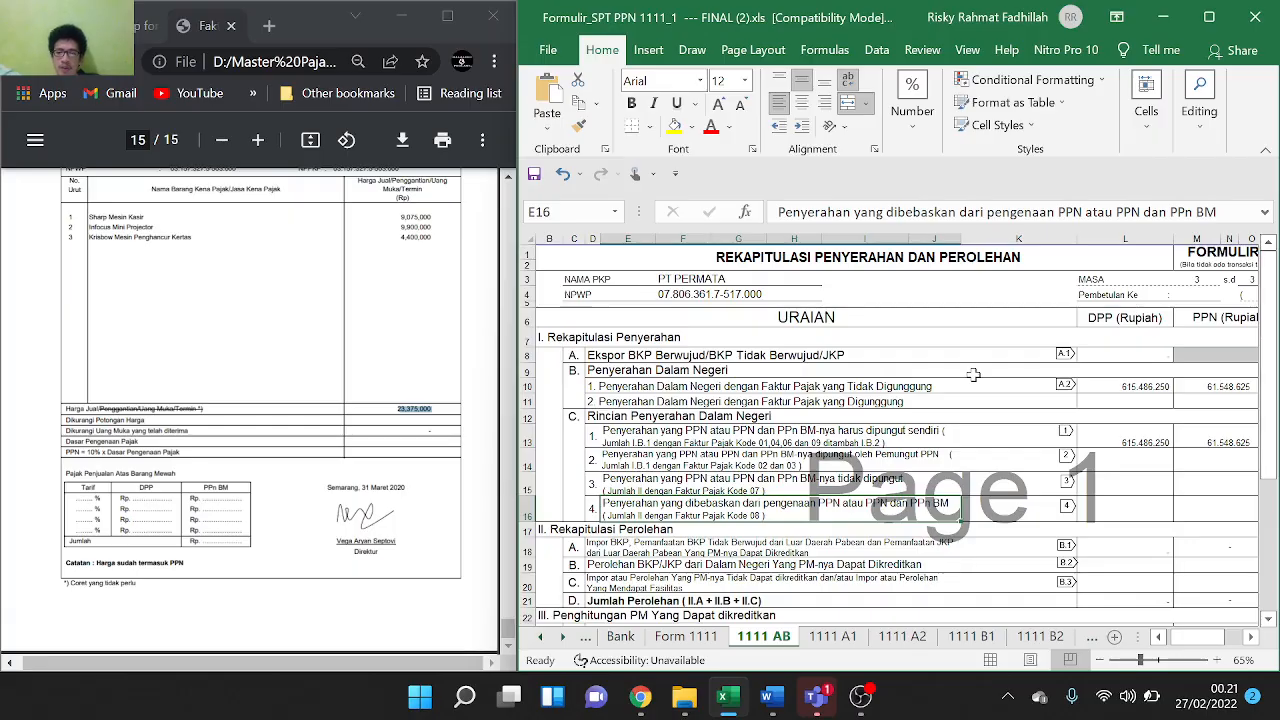
pyautogui.scroll(-1, 983, 393)
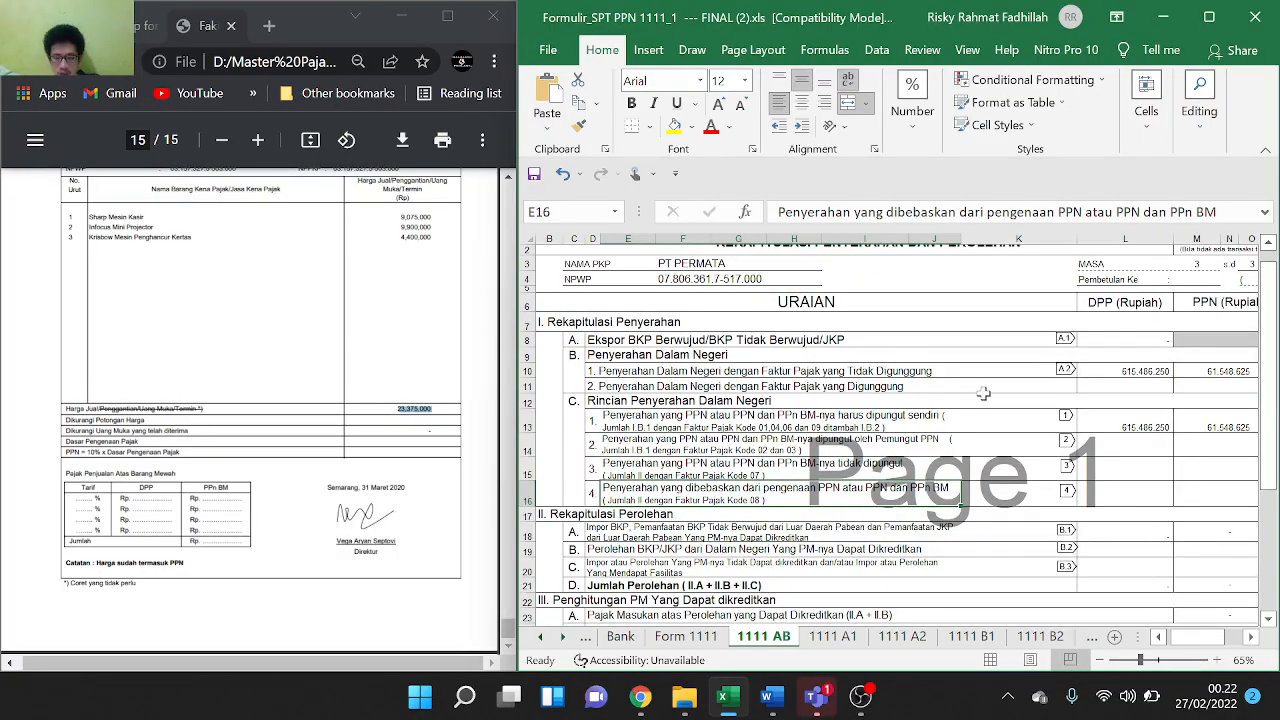
pyautogui.scroll(-1, 980, 427)
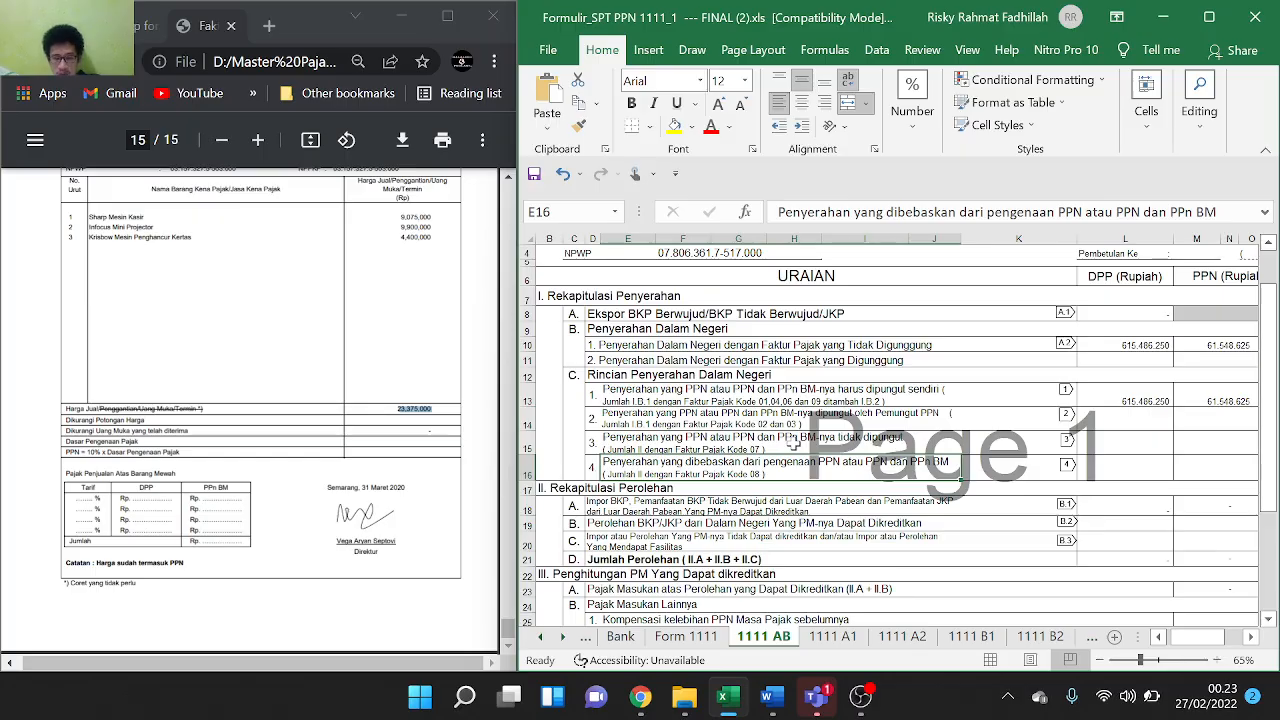
pyautogui.scroll(-2, 792, 446)
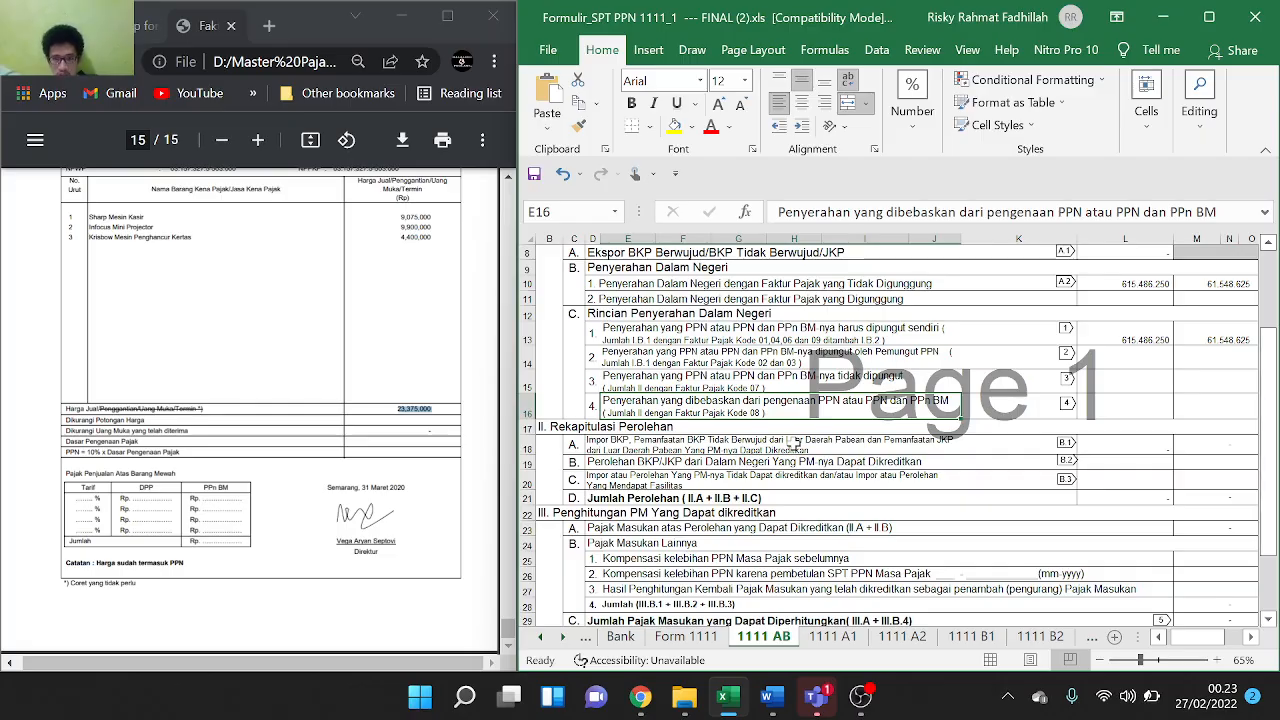
pyautogui.scroll(-1, 795, 445)
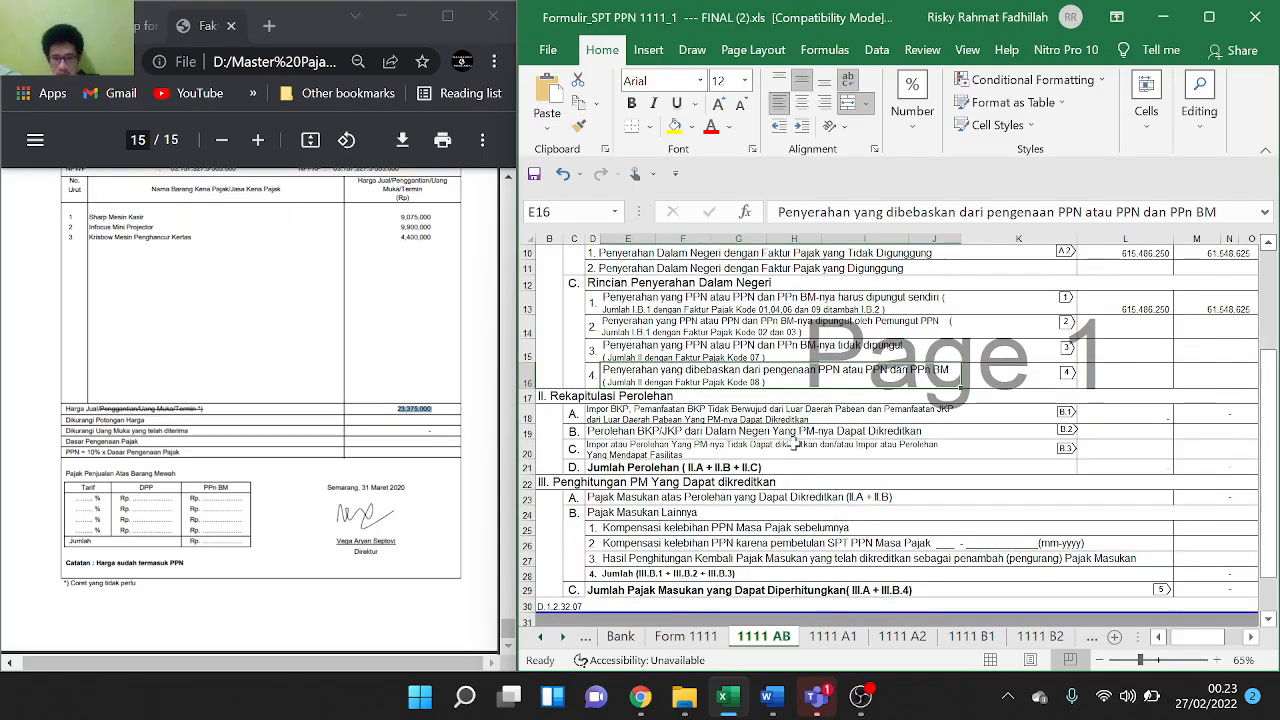
pyautogui.hscroll(3, 985, 487)
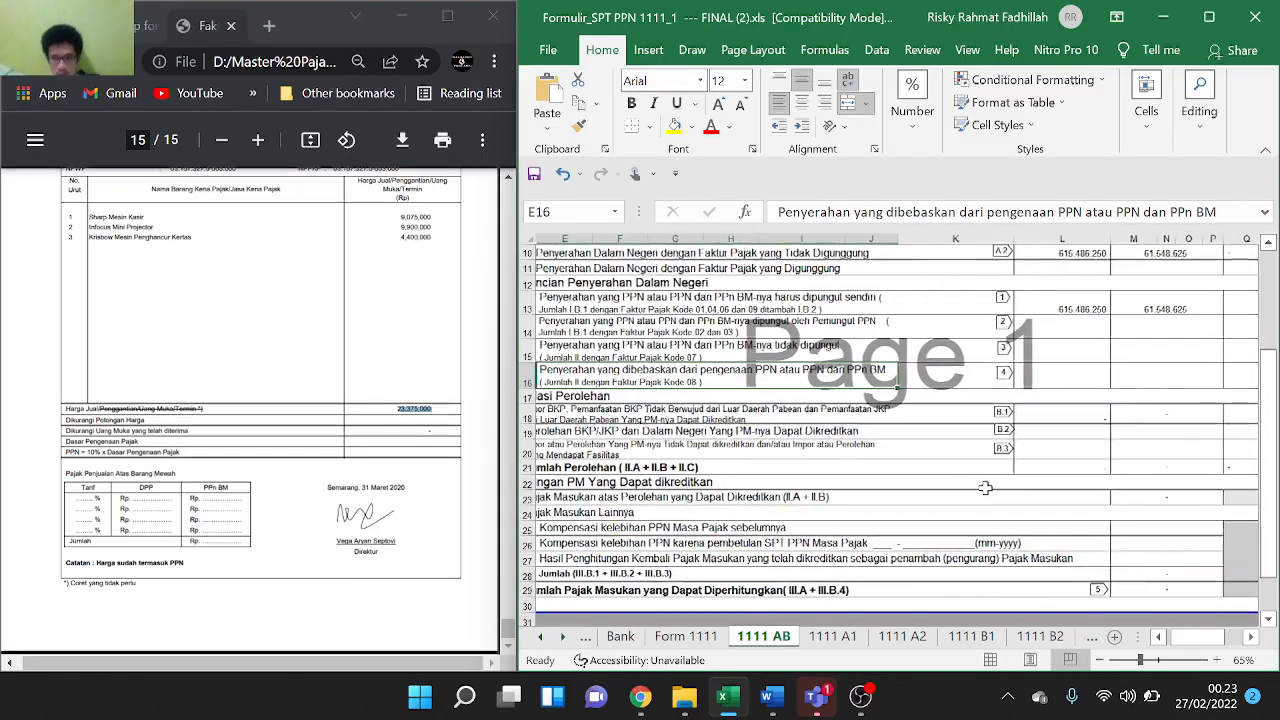
pyautogui.hscroll(1, 985, 487)
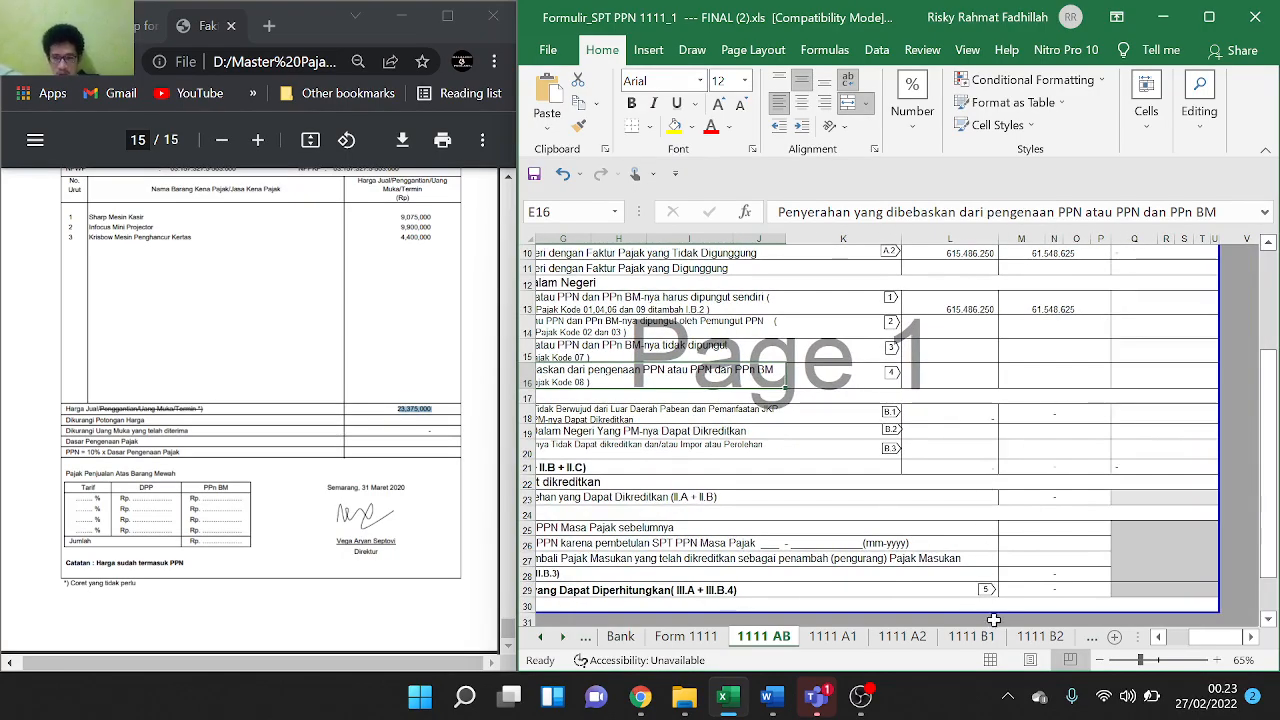
# Copy the 577.875.000 DPP total from K33 on the 1111 B2 sheet
pyautogui.click(1038, 640)
pyautogui.scroll(-3, 1062, 510)
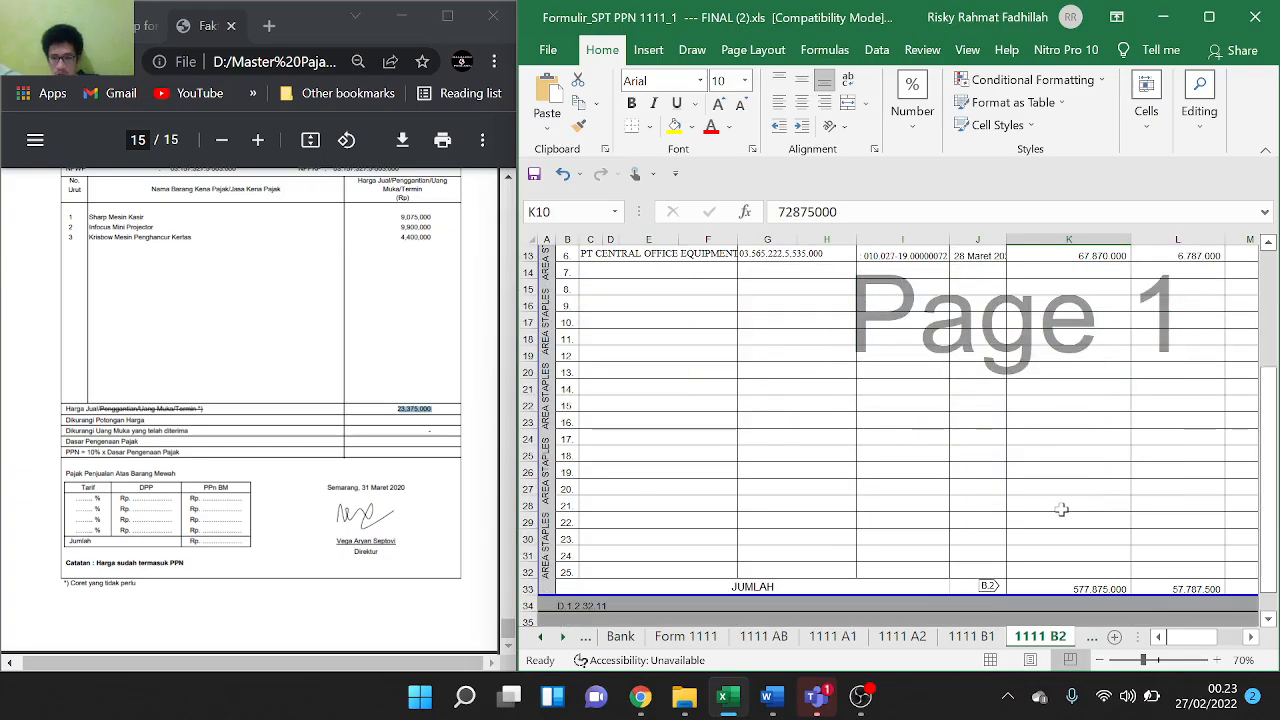
pyautogui.click(760, 637)
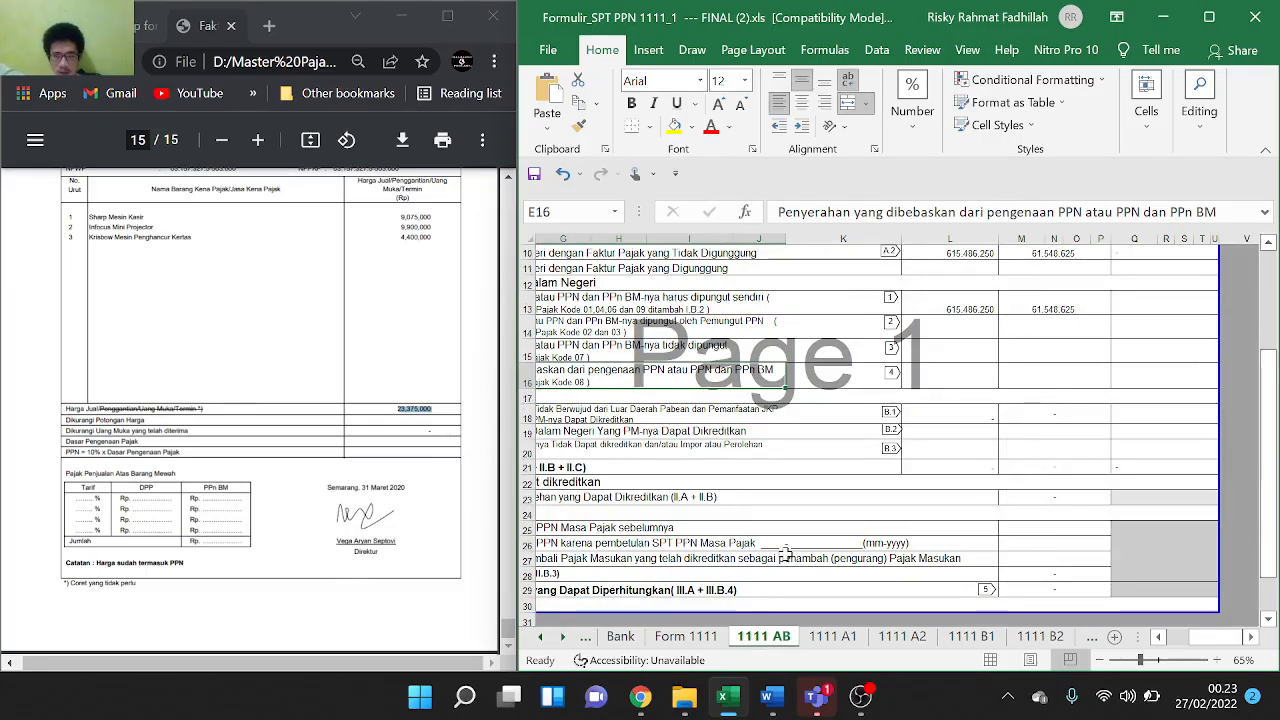
pyautogui.scroll(3, 782, 560)
pyautogui.scroll(-2, 786, 554)
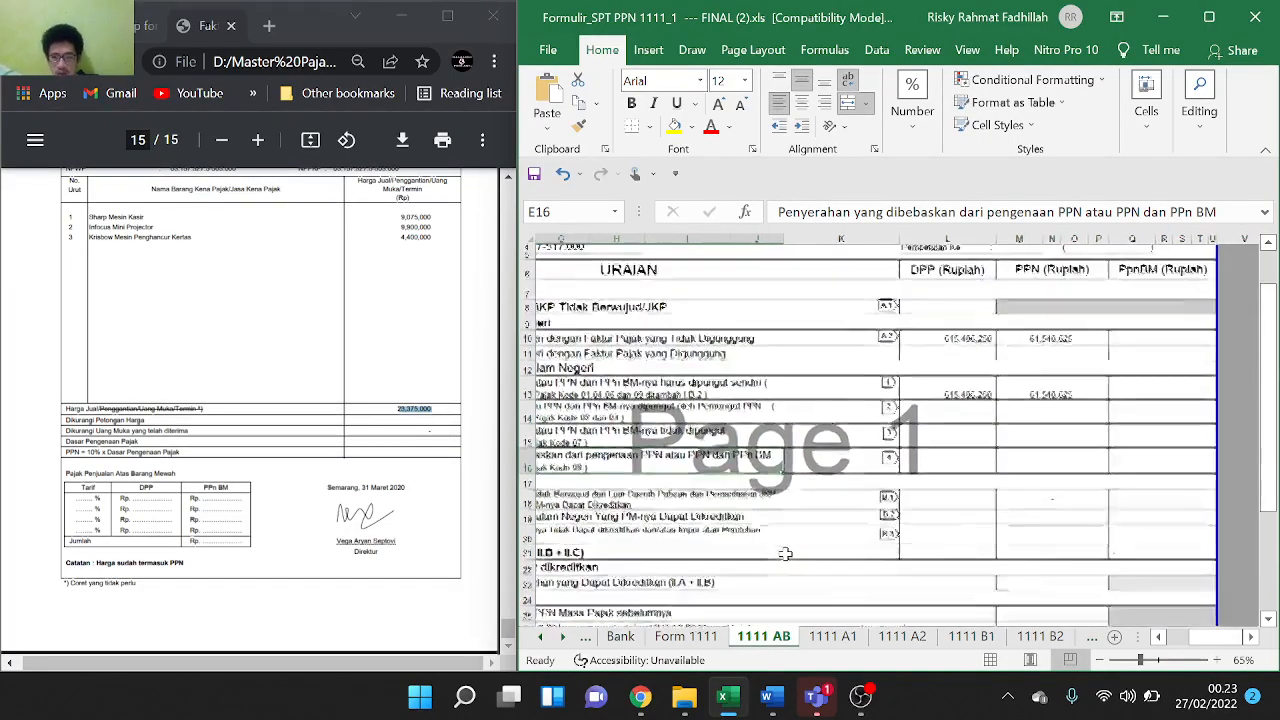
pyautogui.click(1054, 638)
pyautogui.click(1086, 590)
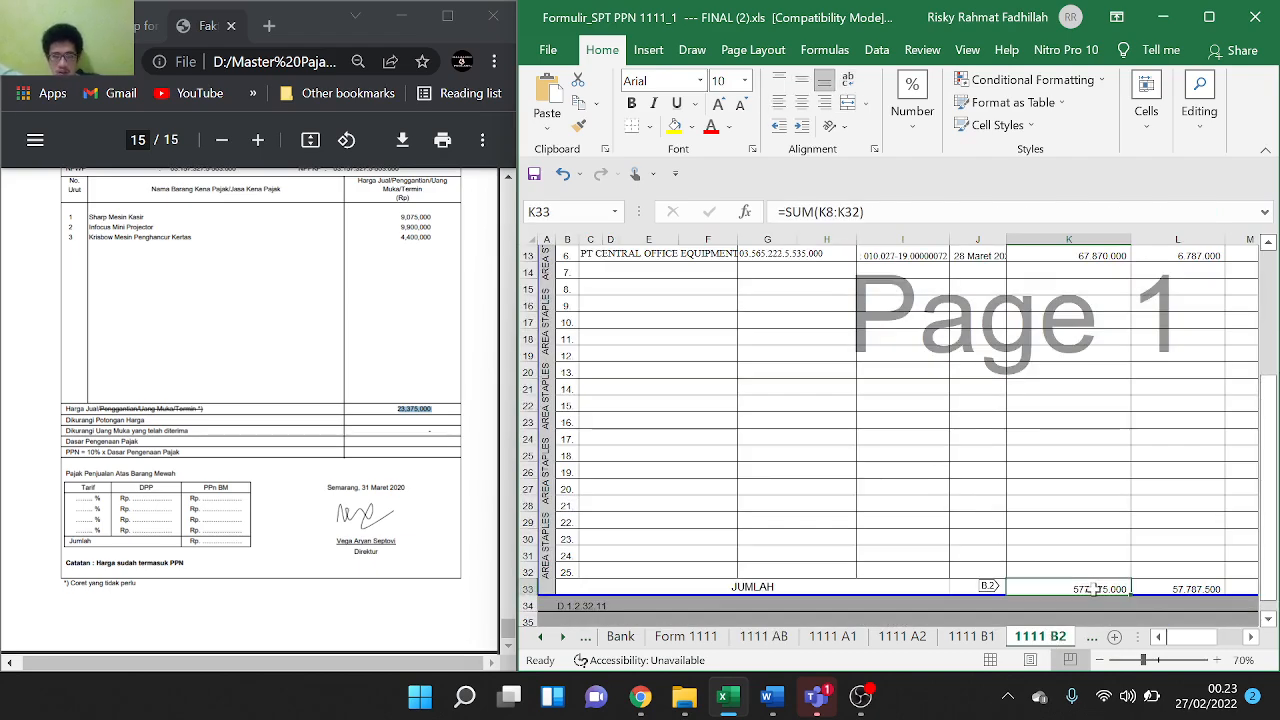
pyautogui.hotkey('ctrl', 'c')
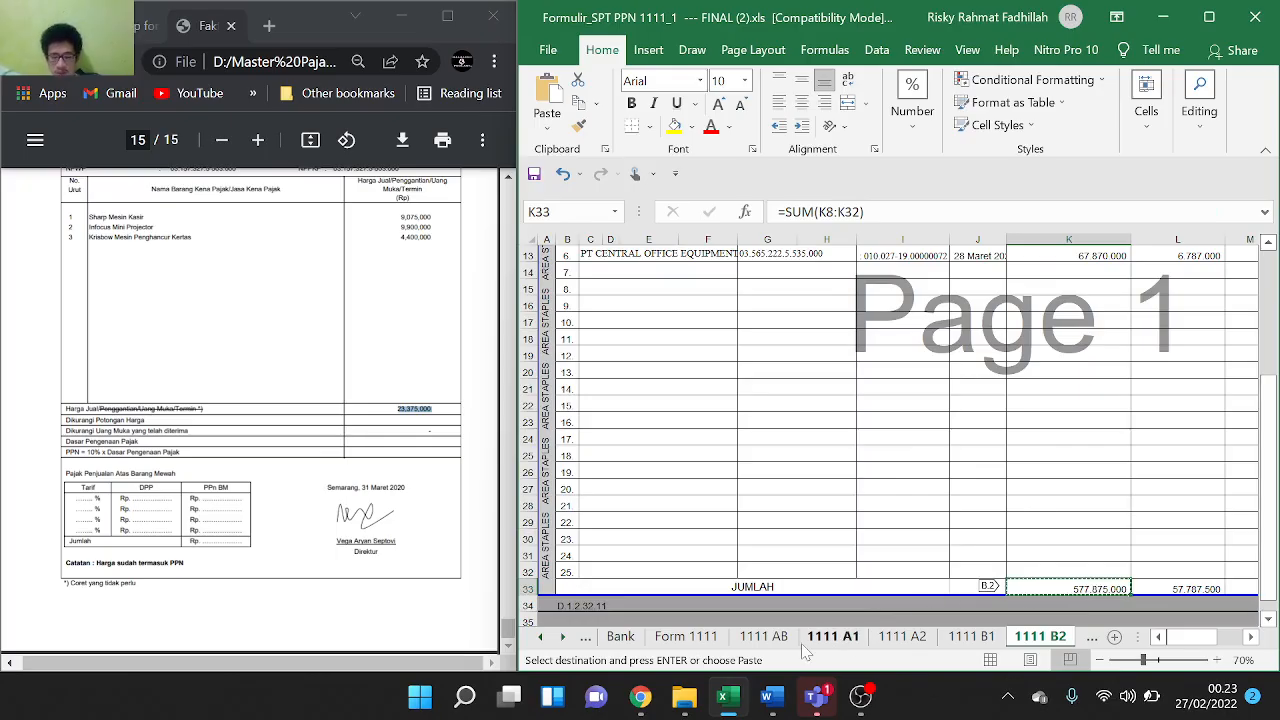
# Try pasting the total into L19 on 1111 AB, then undo the broken paste
pyautogui.click(775, 637)
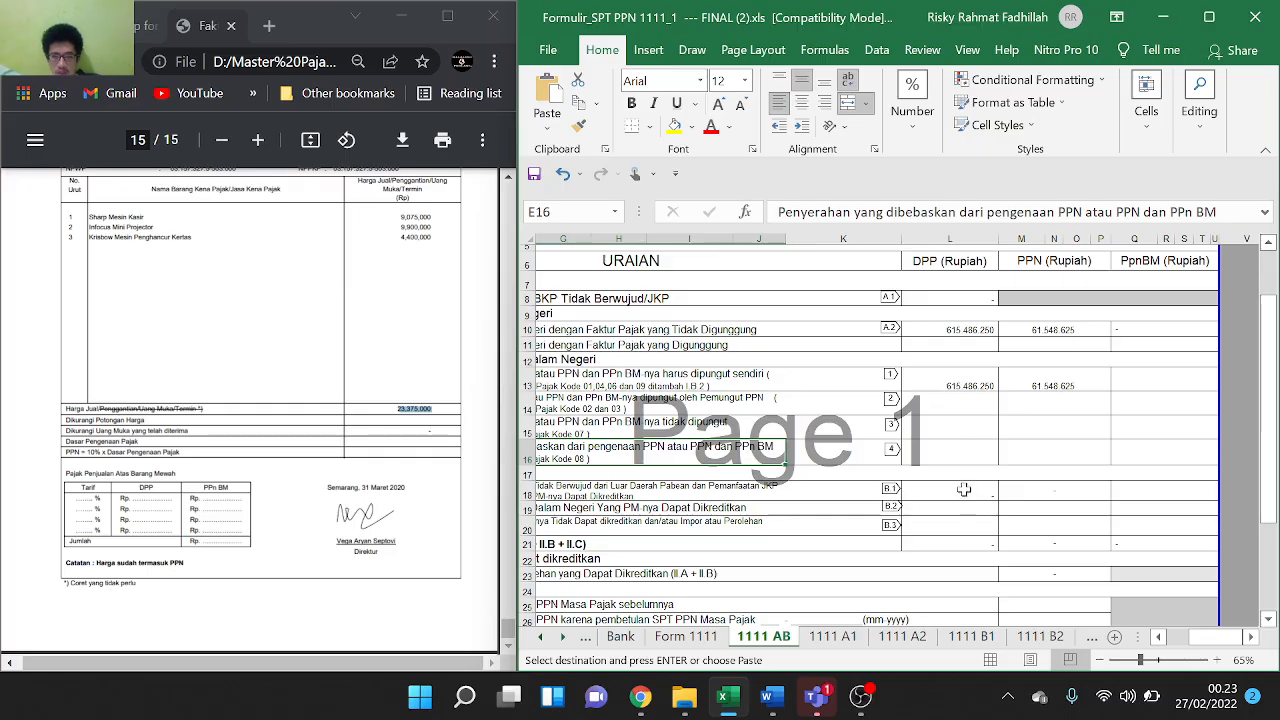
pyautogui.click(964, 505)
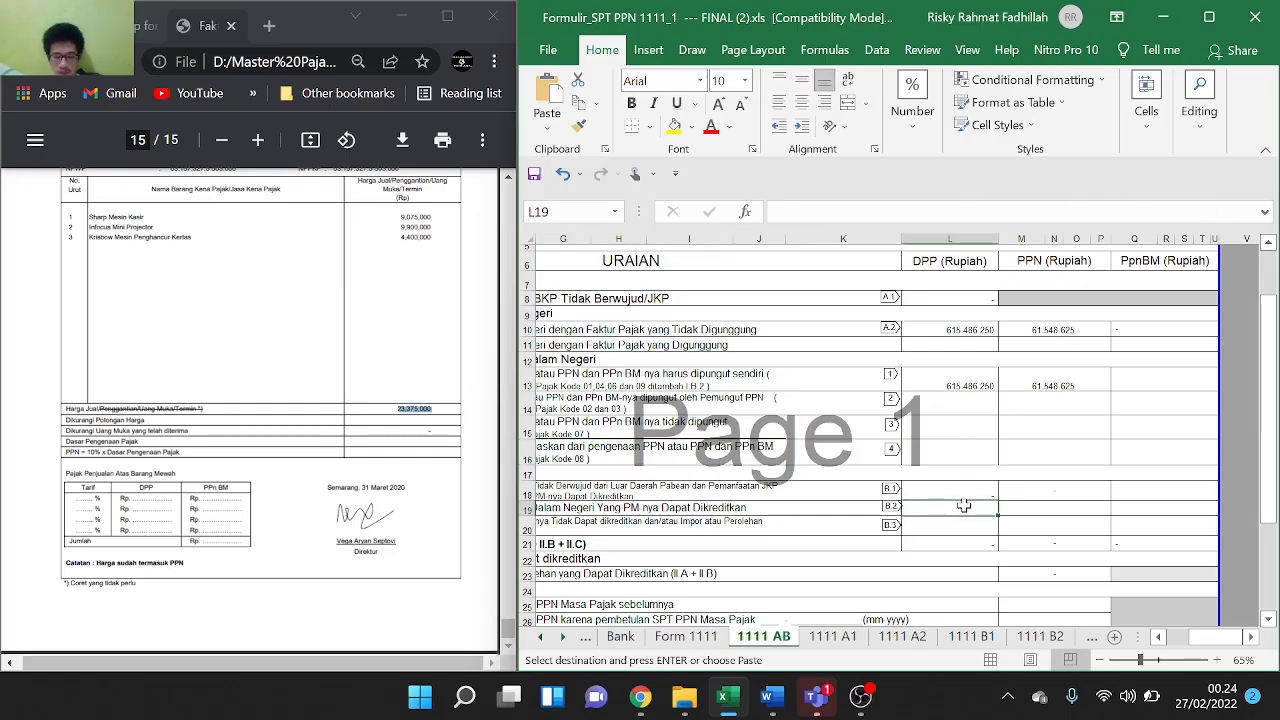
pyautogui.hotkey('ctrl', 'v')
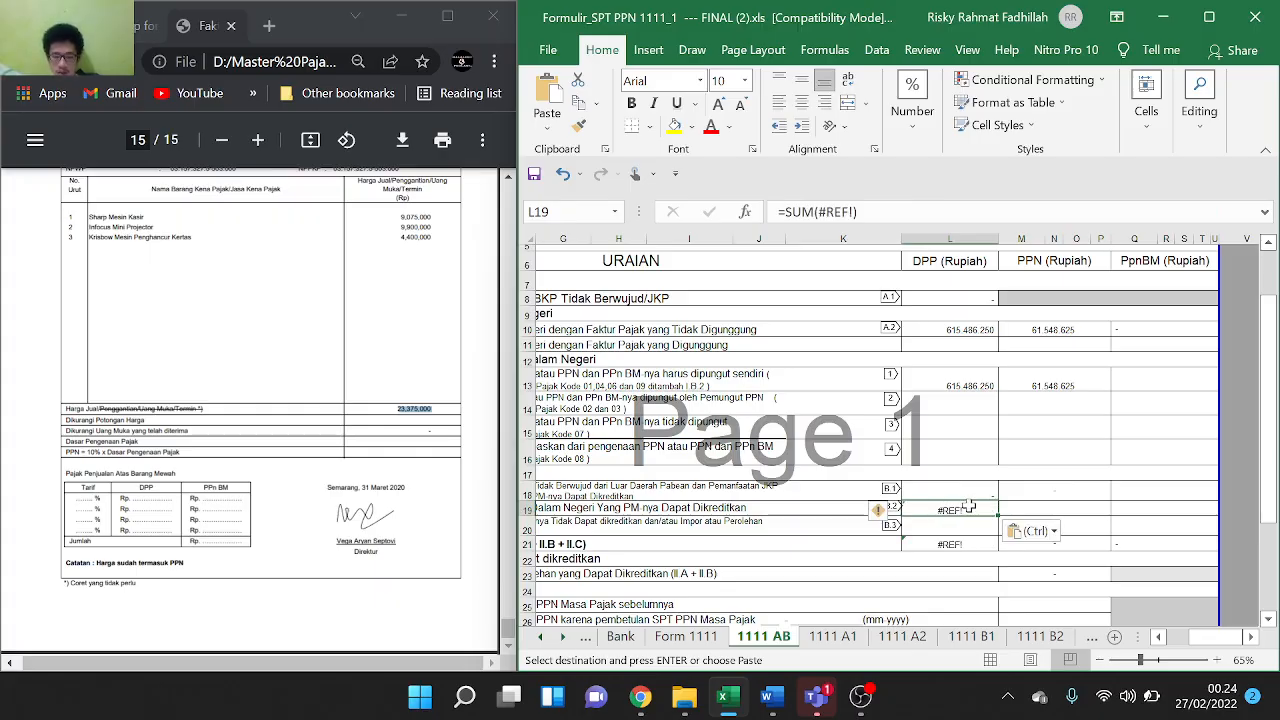
pyautogui.doubleClick(965, 508)
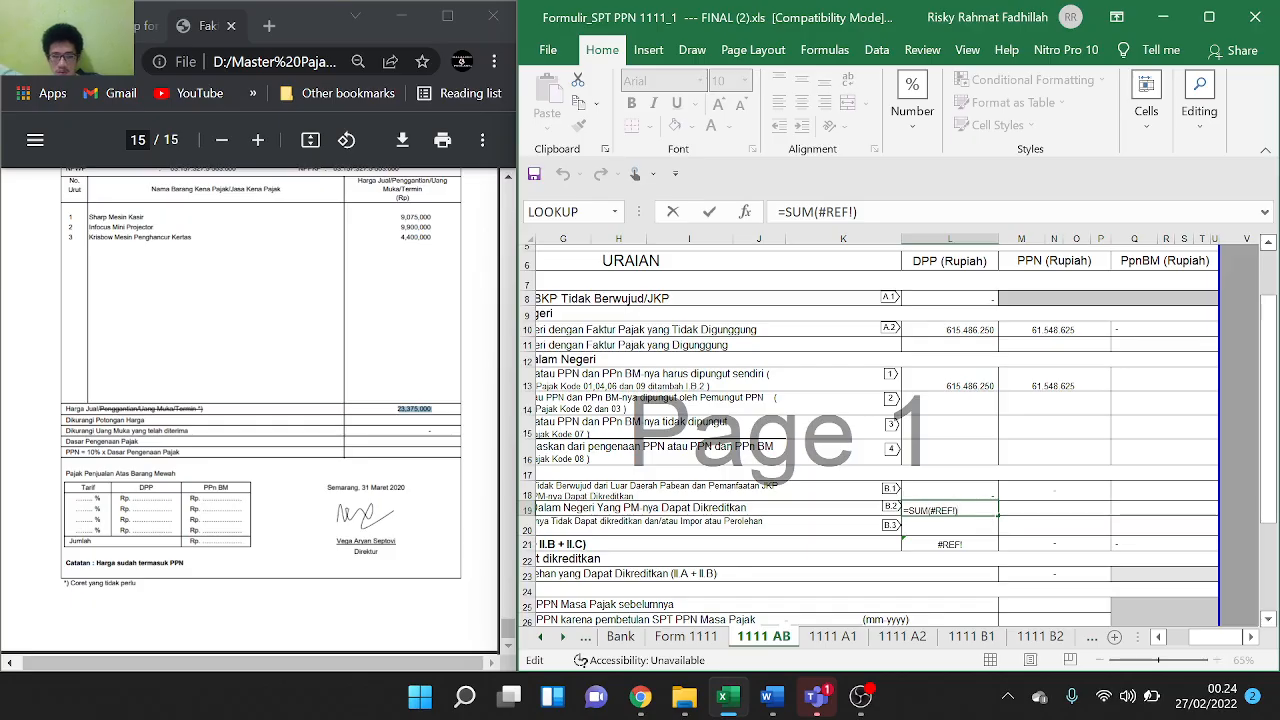
pyautogui.press('Escape')
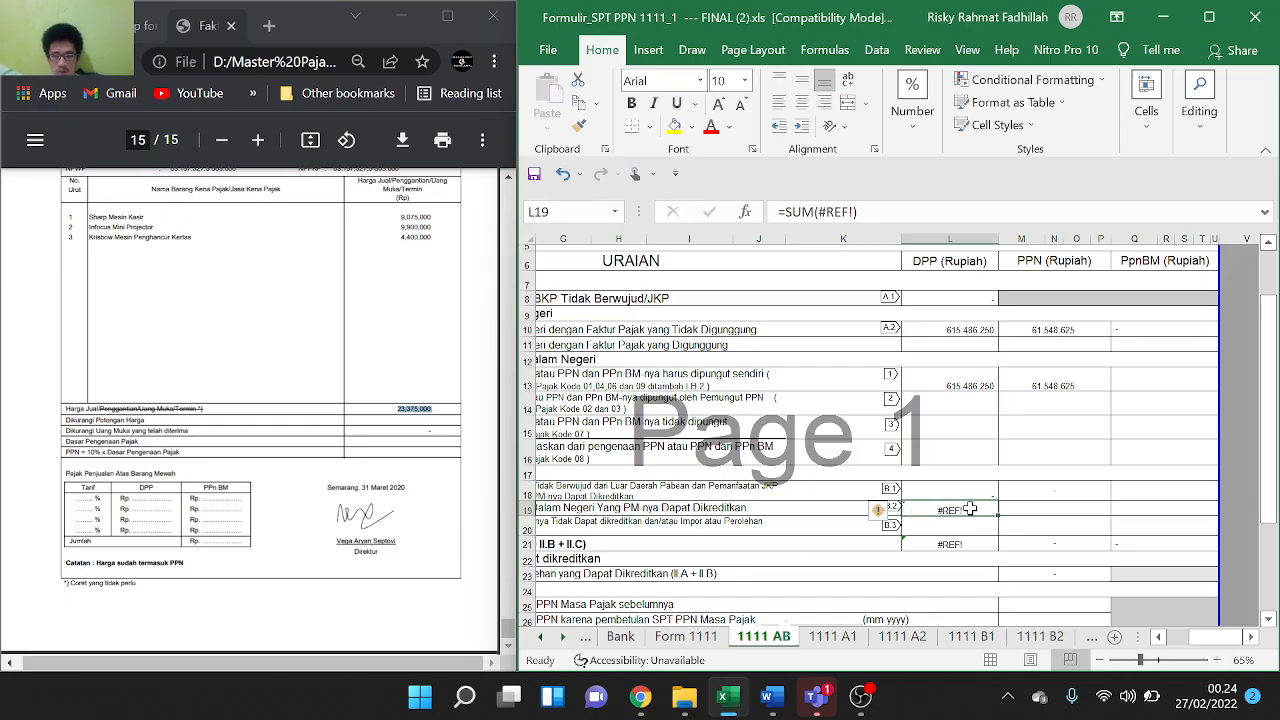
pyautogui.hotkey('ctrl', 'z')
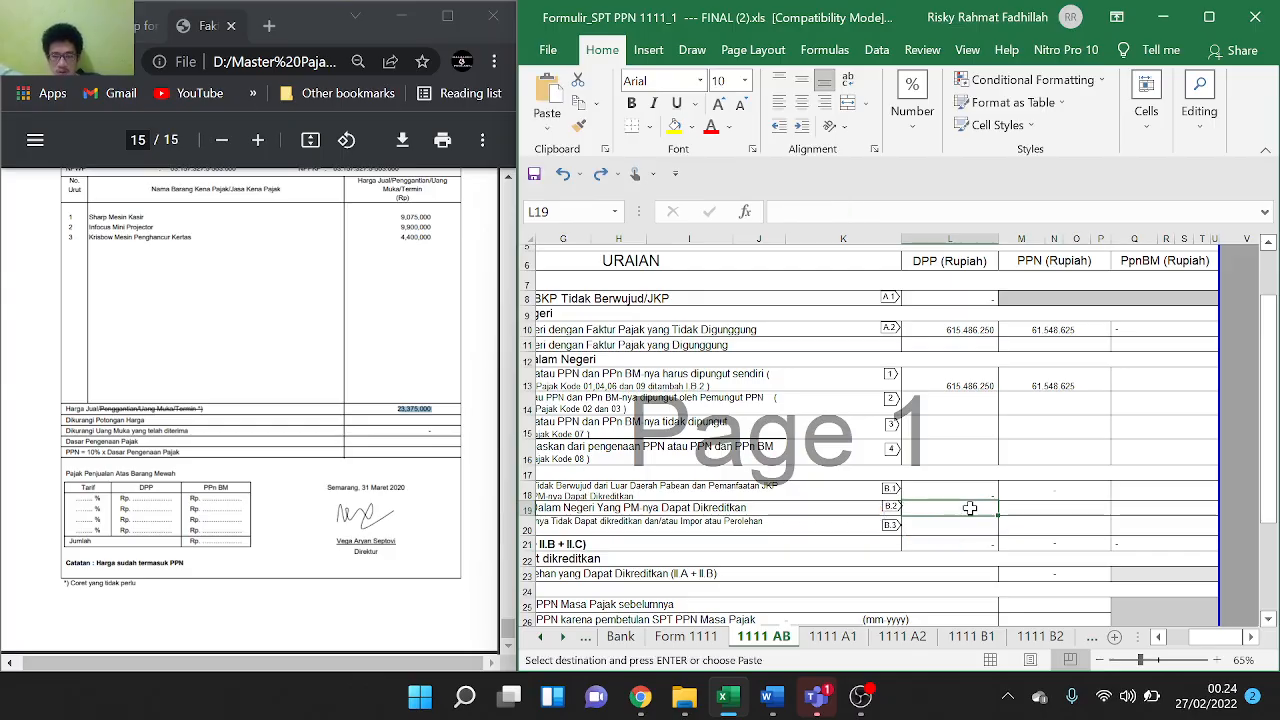
pyautogui.hotkey('ctrl', 'v')
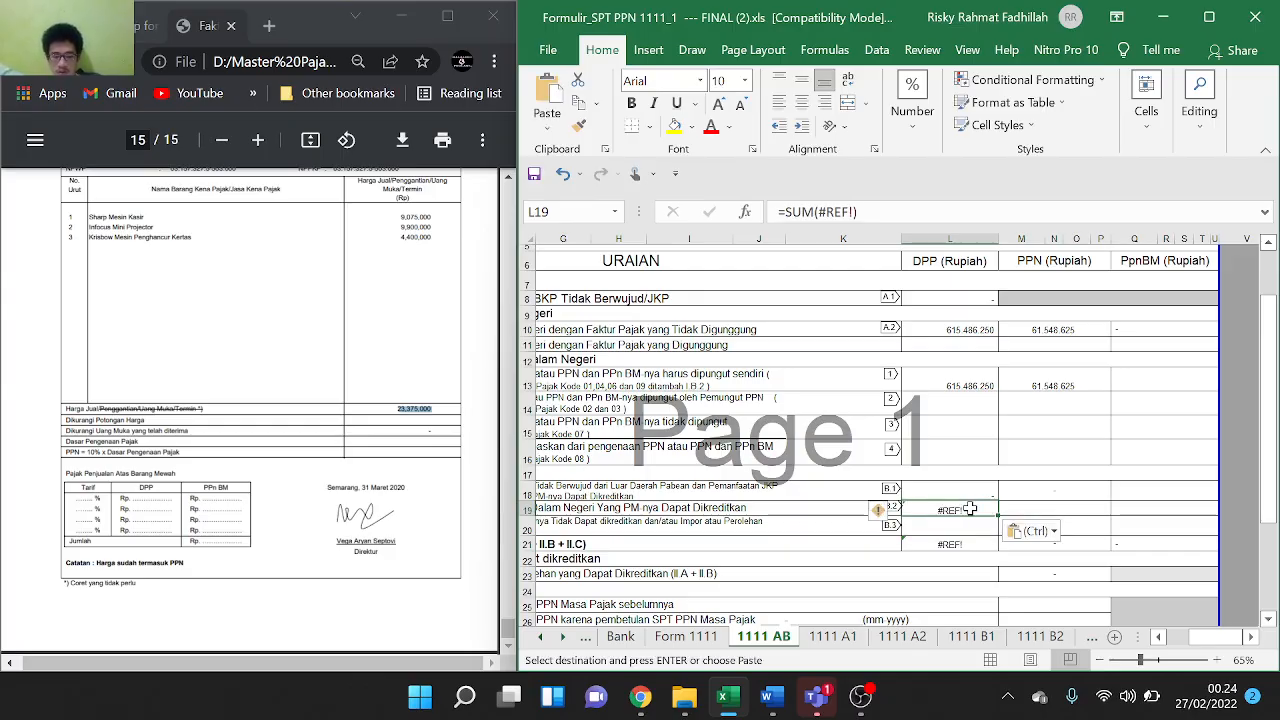
pyautogui.hotkey('ctrl', 'z')
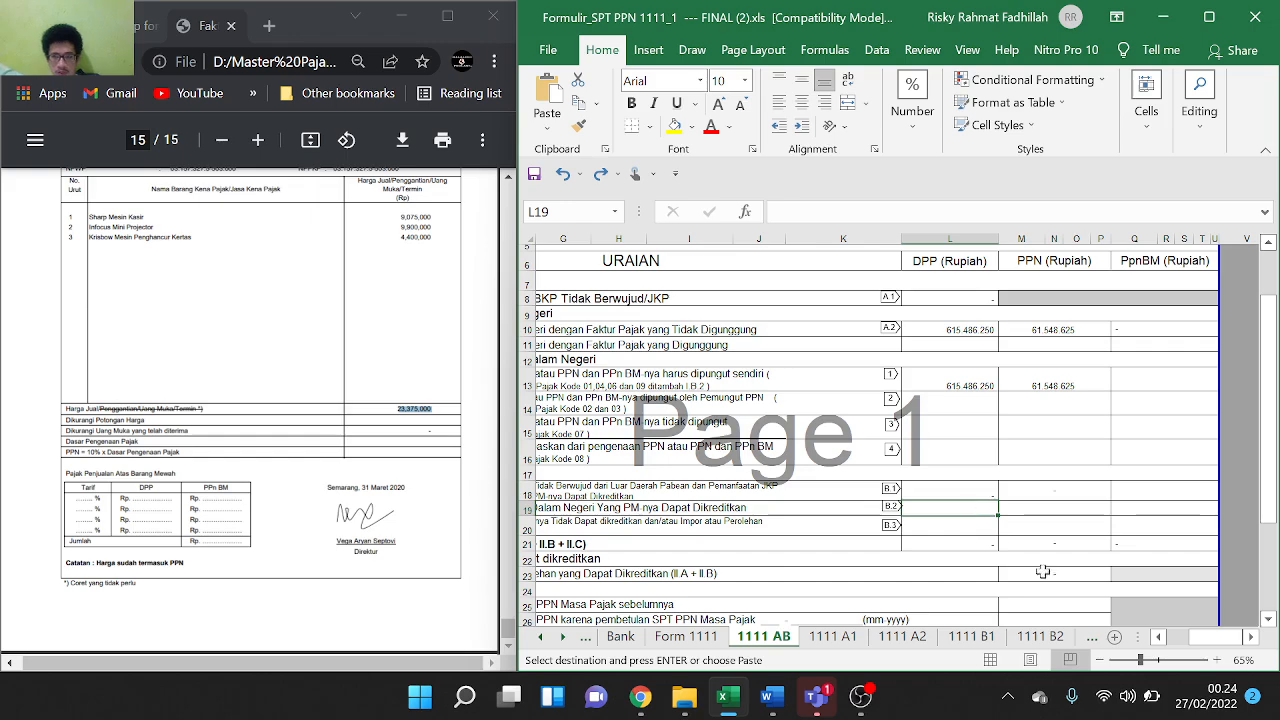
pyautogui.click(1024, 640)
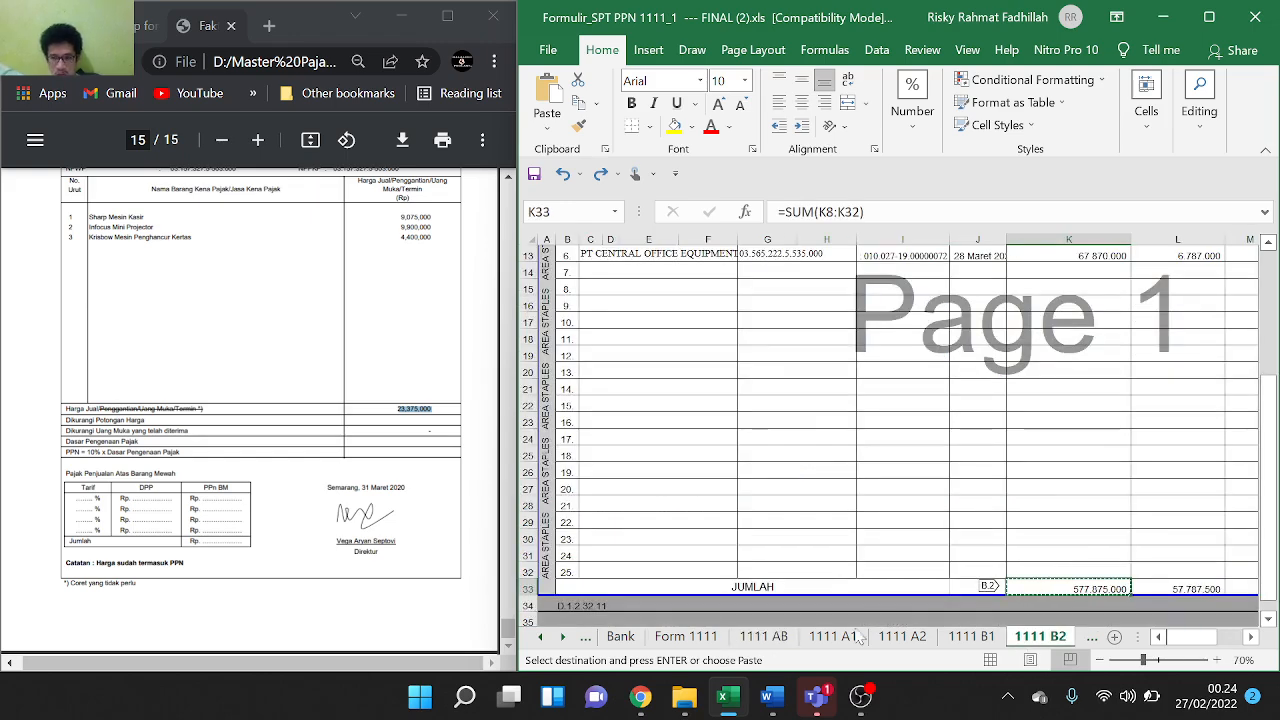
# Enter 577875000 as the domestic purchases DPP in L19 of 1111 AB
pyautogui.click(765, 637)
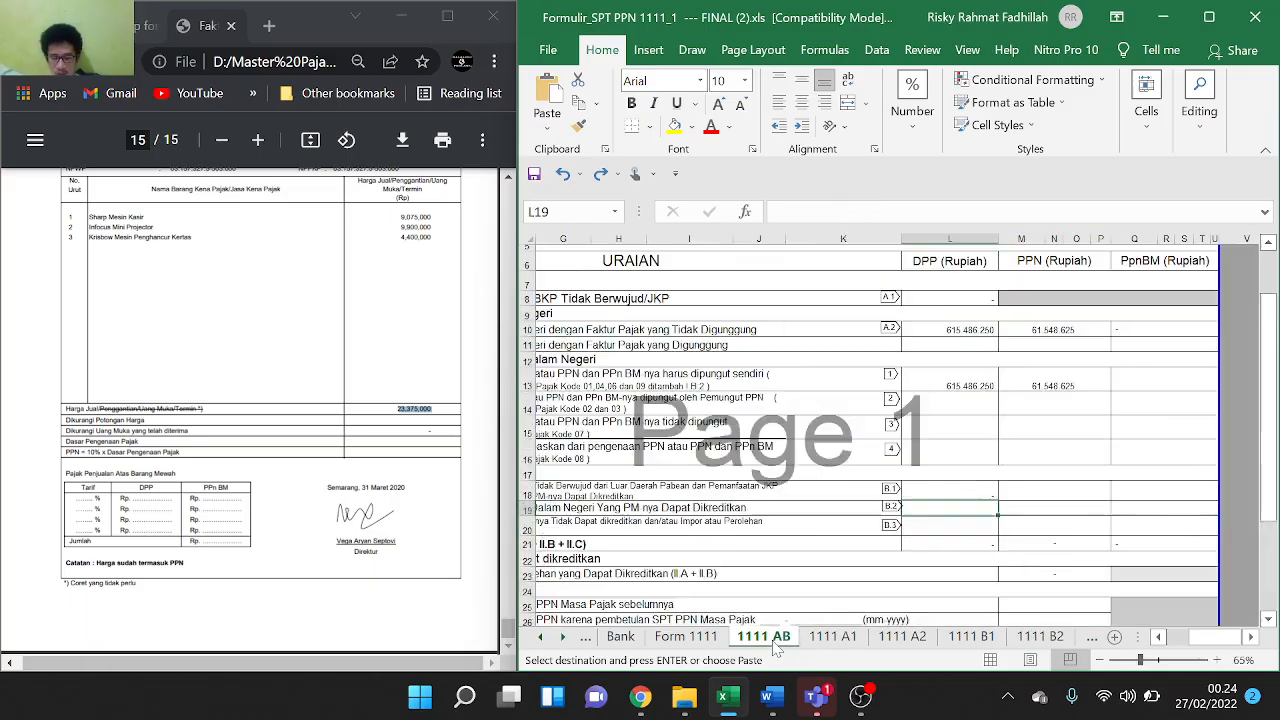
pyautogui.press('Escape')
pyautogui.write('577')
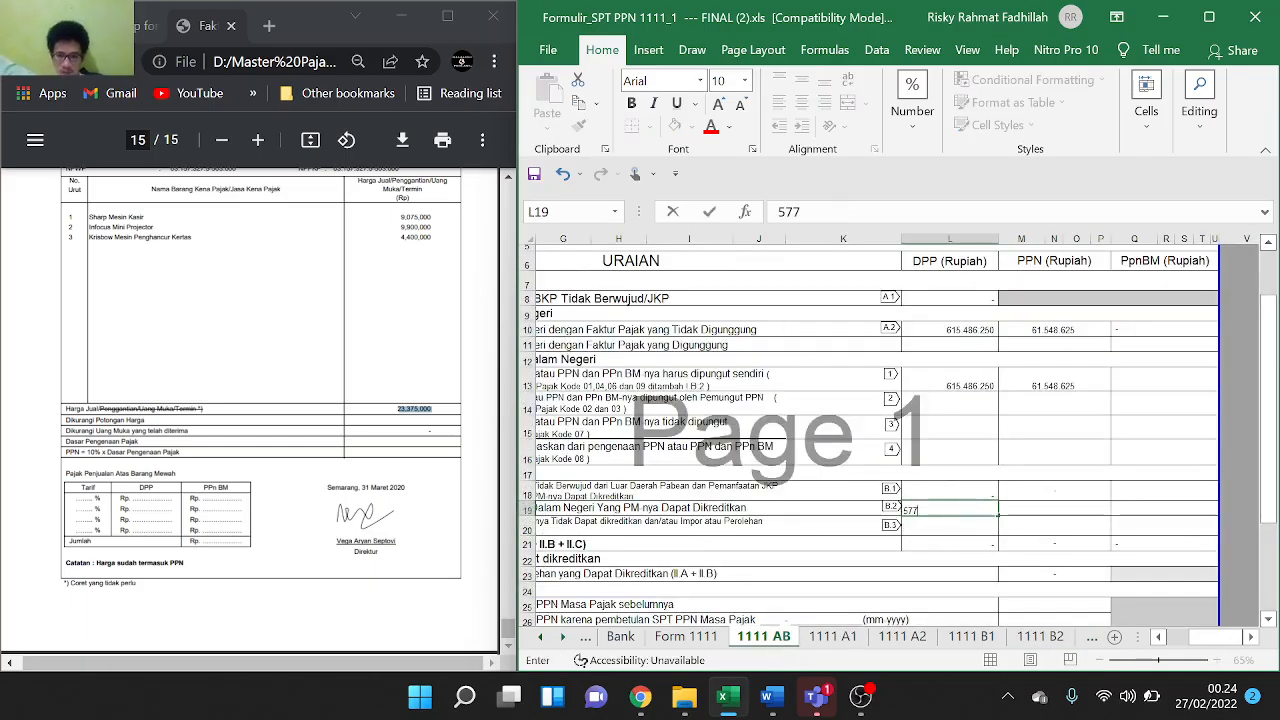
pyautogui.write('875')
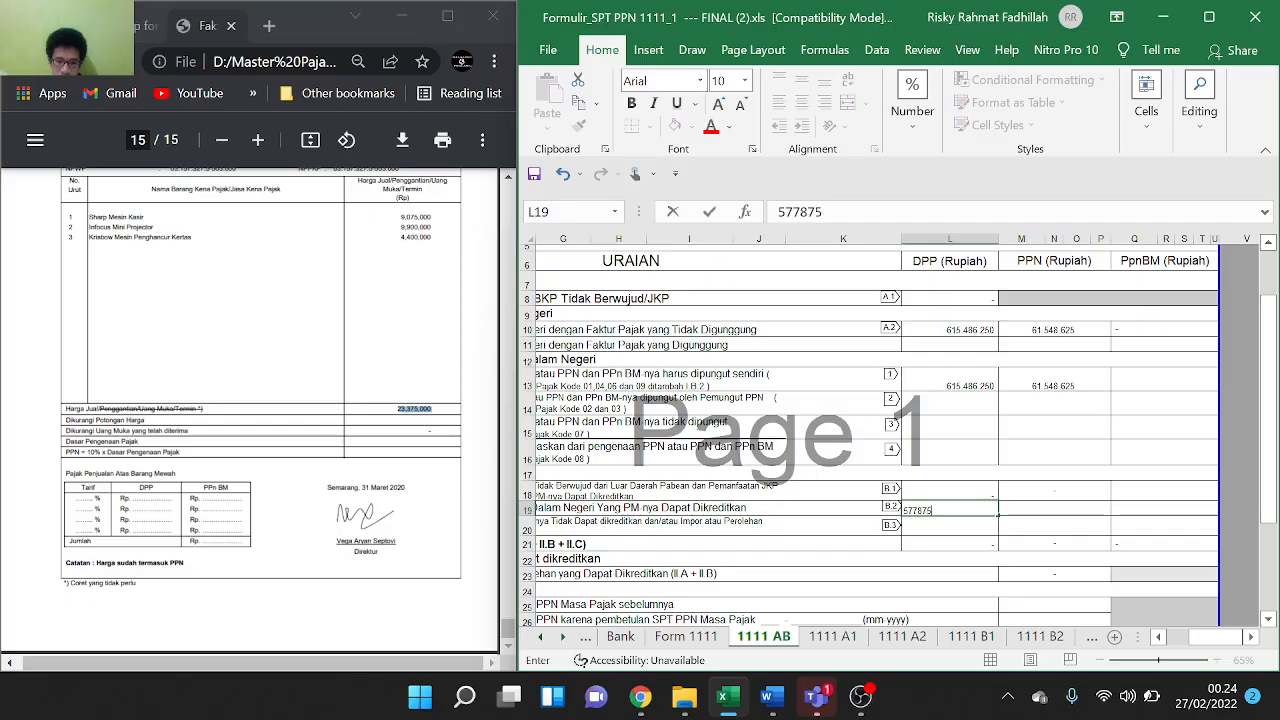
pyautogui.write('000')
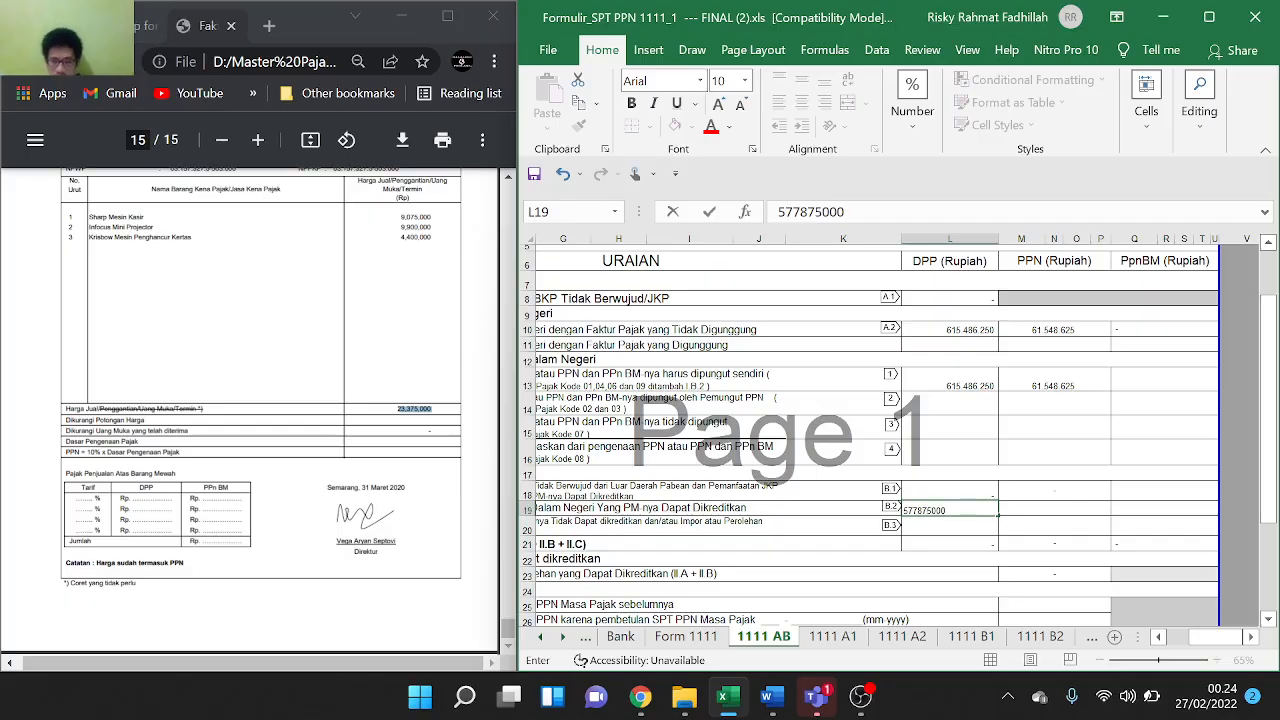
pyautogui.click(1008, 522)
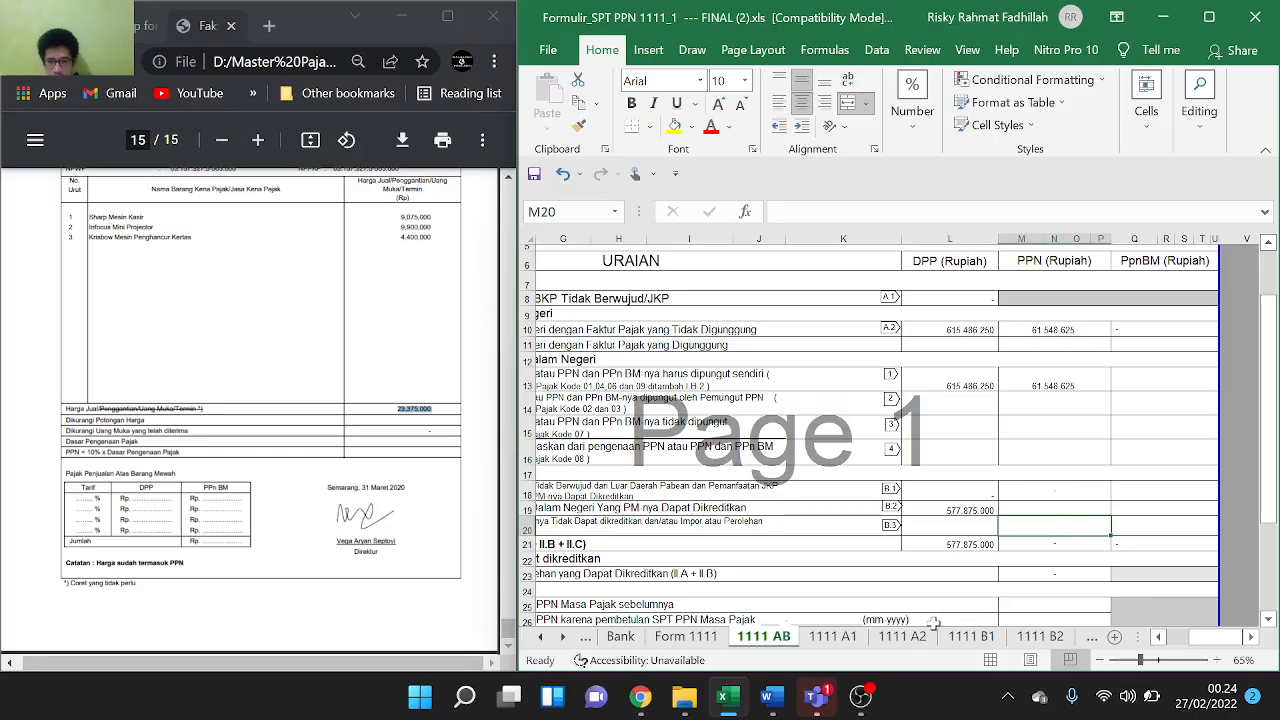
pyautogui.click(1027, 641)
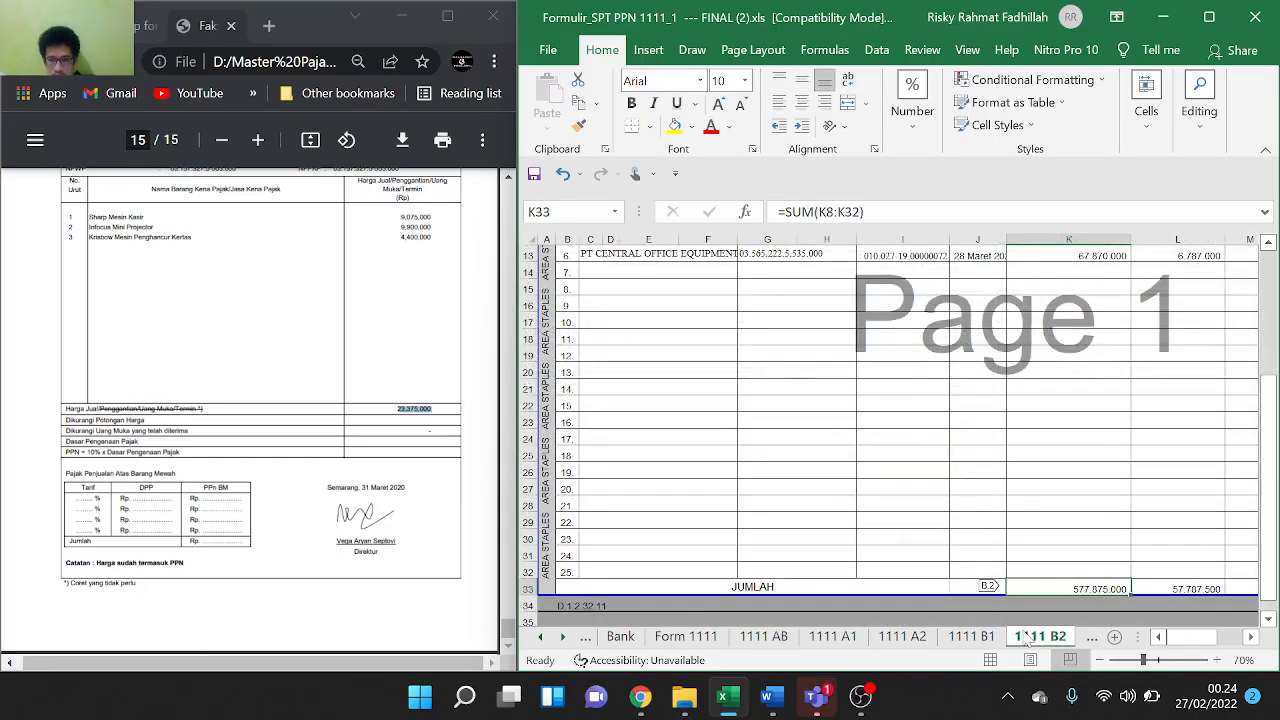
pyautogui.click(779, 637)
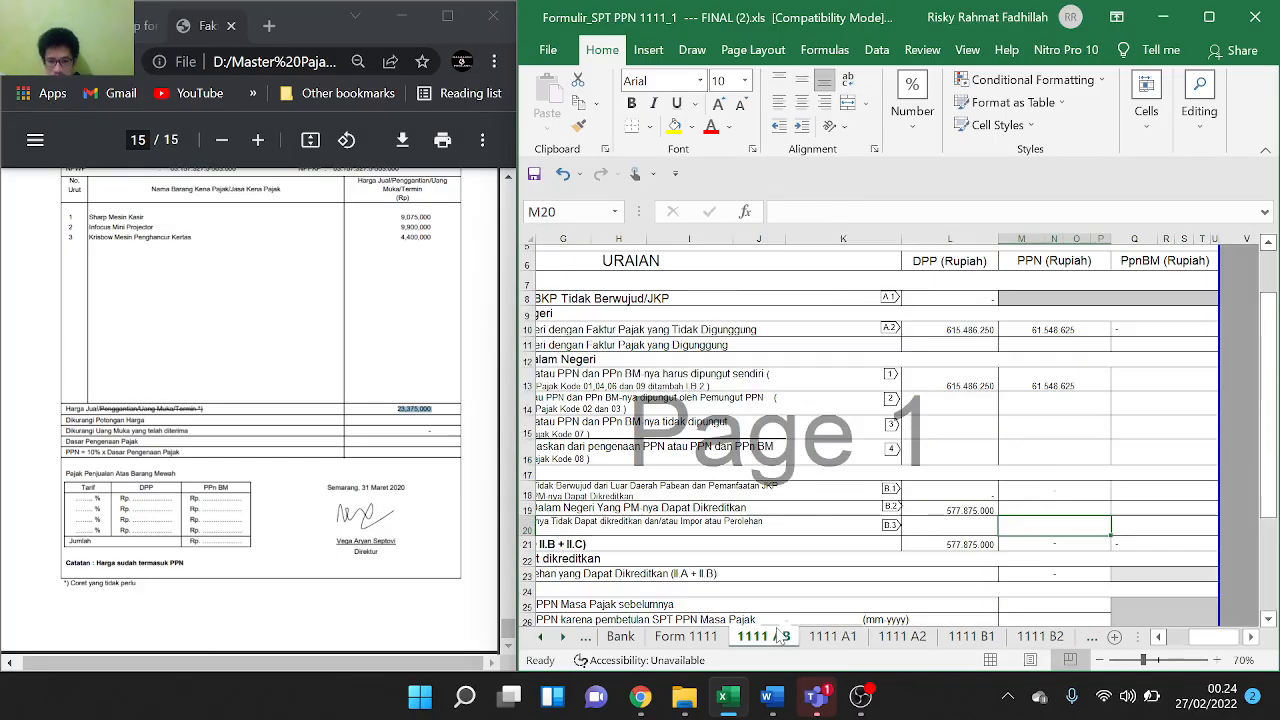
# Compute the 10% PPN in M19 with =L19*0,1, giving 57.787.500
pyautogui.click(1023, 508)
pyautogui.write('=')
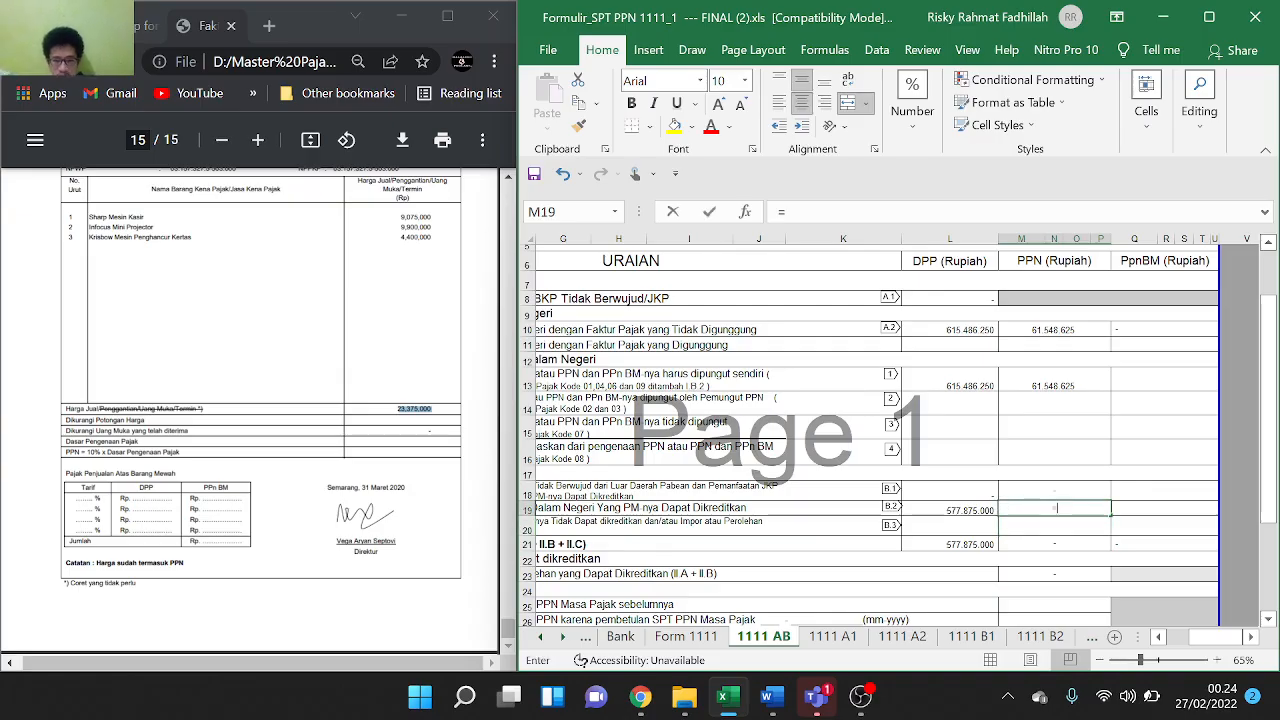
pyautogui.click(948, 508)
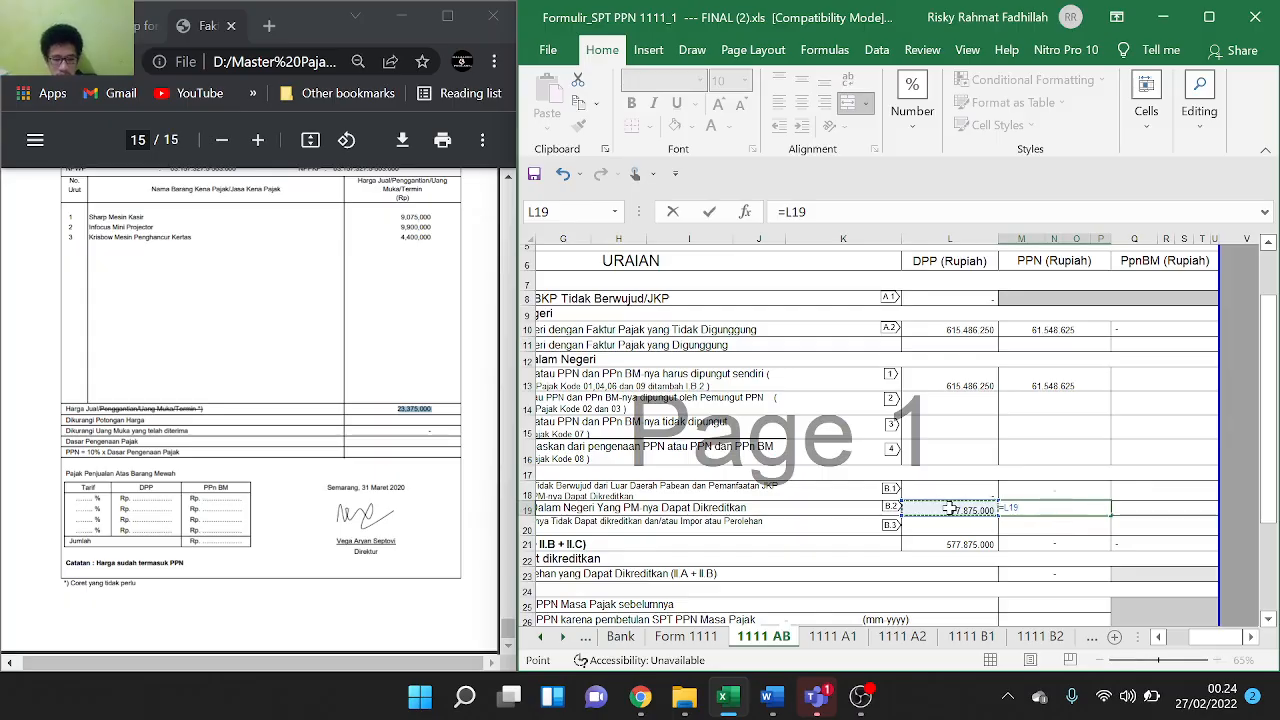
pyautogui.write('*')
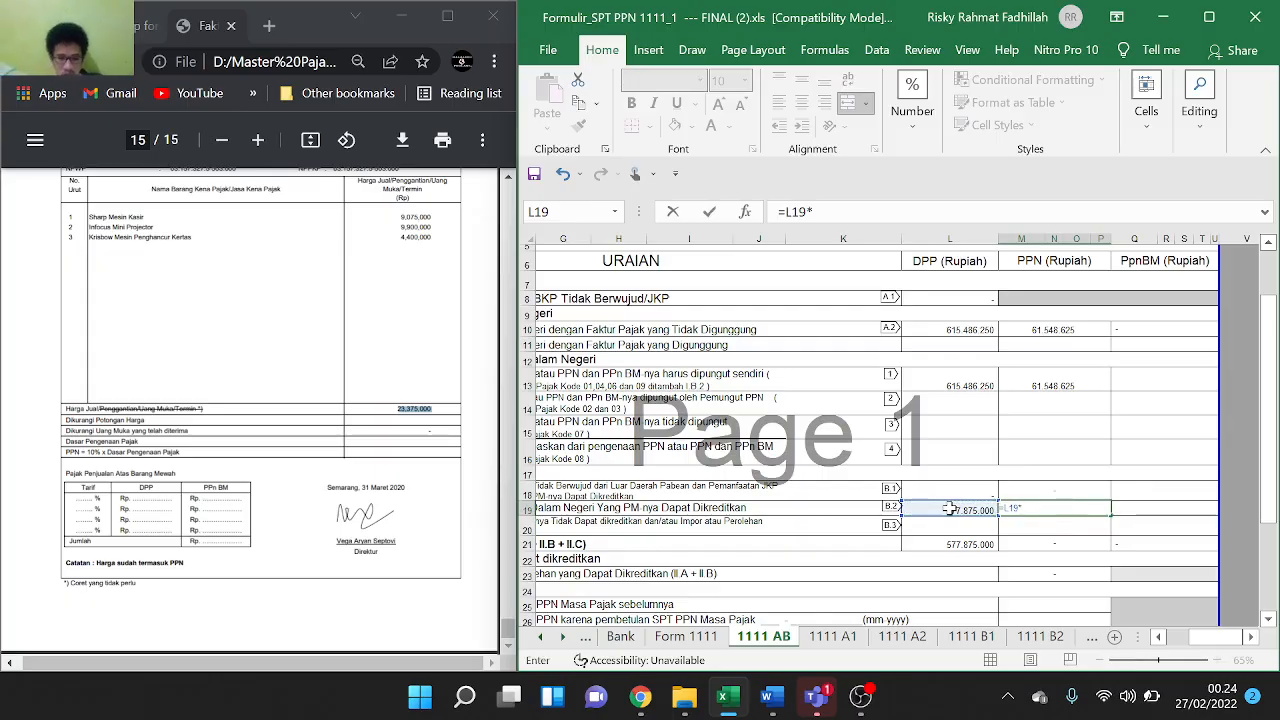
pyautogui.write('0,1')
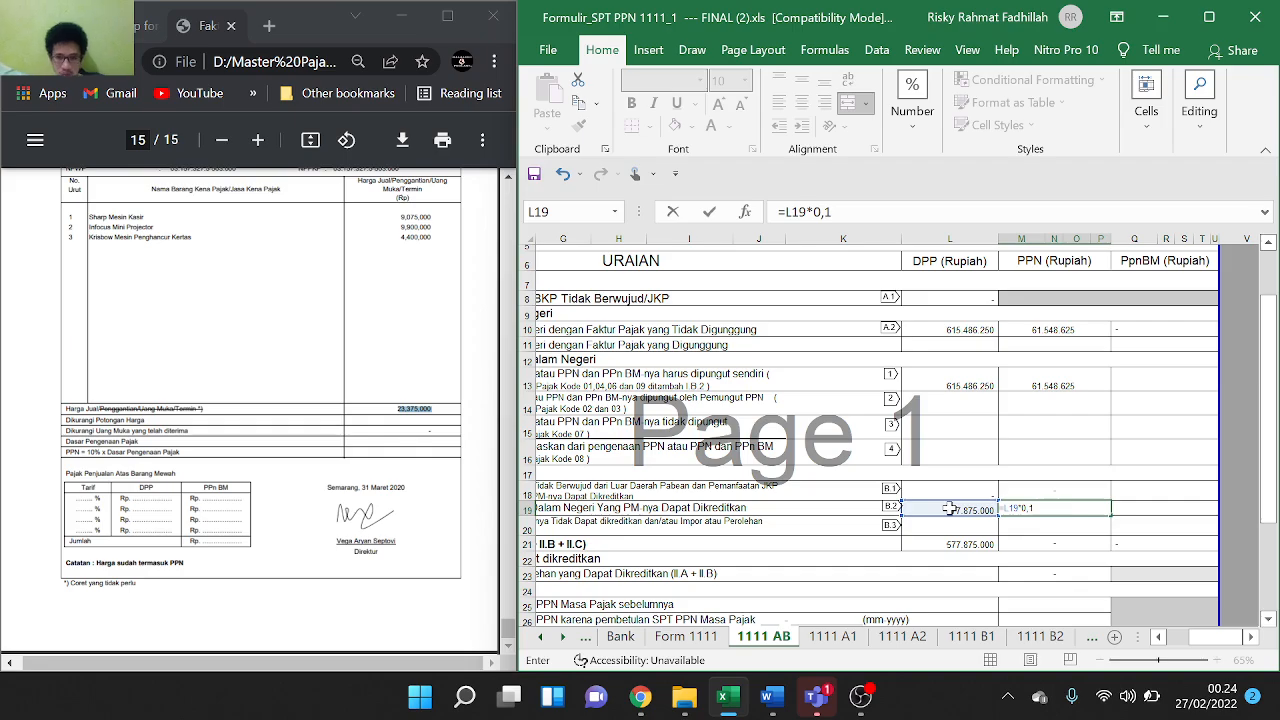
pyautogui.press('Return')
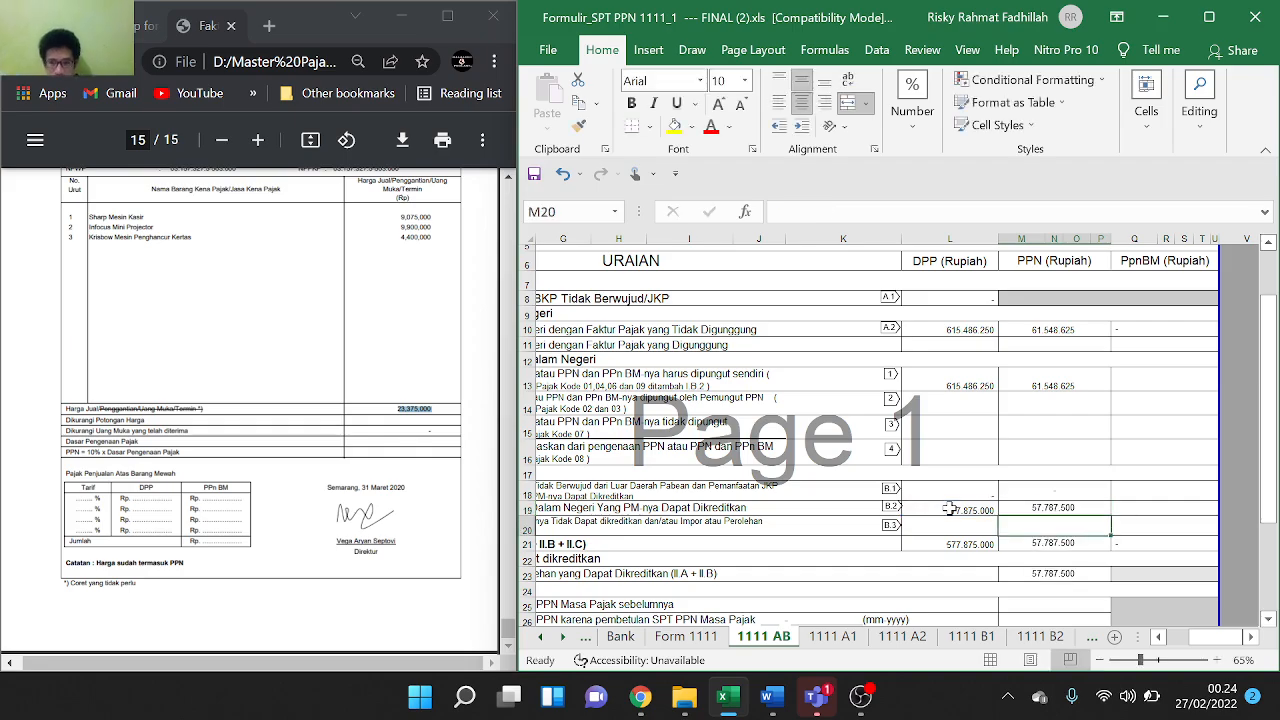
pyautogui.hscroll(-5, 875, 507)
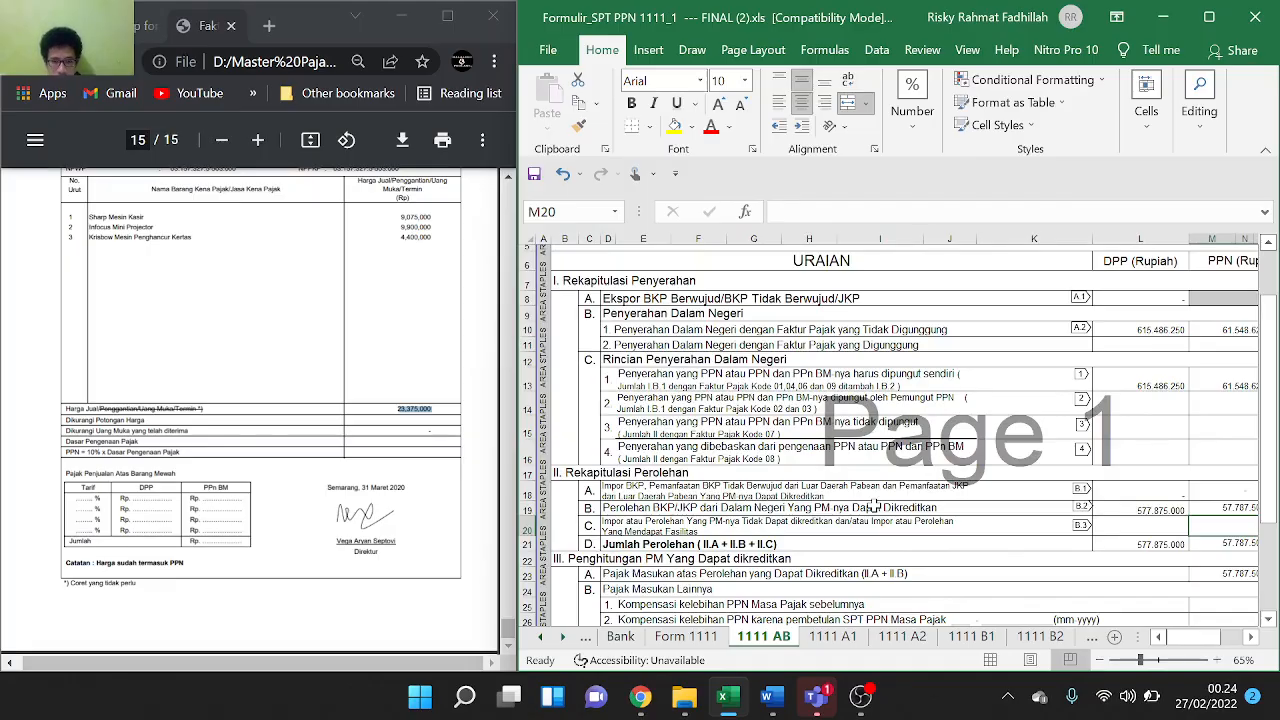
pyautogui.scroll(-1, 998, 484)
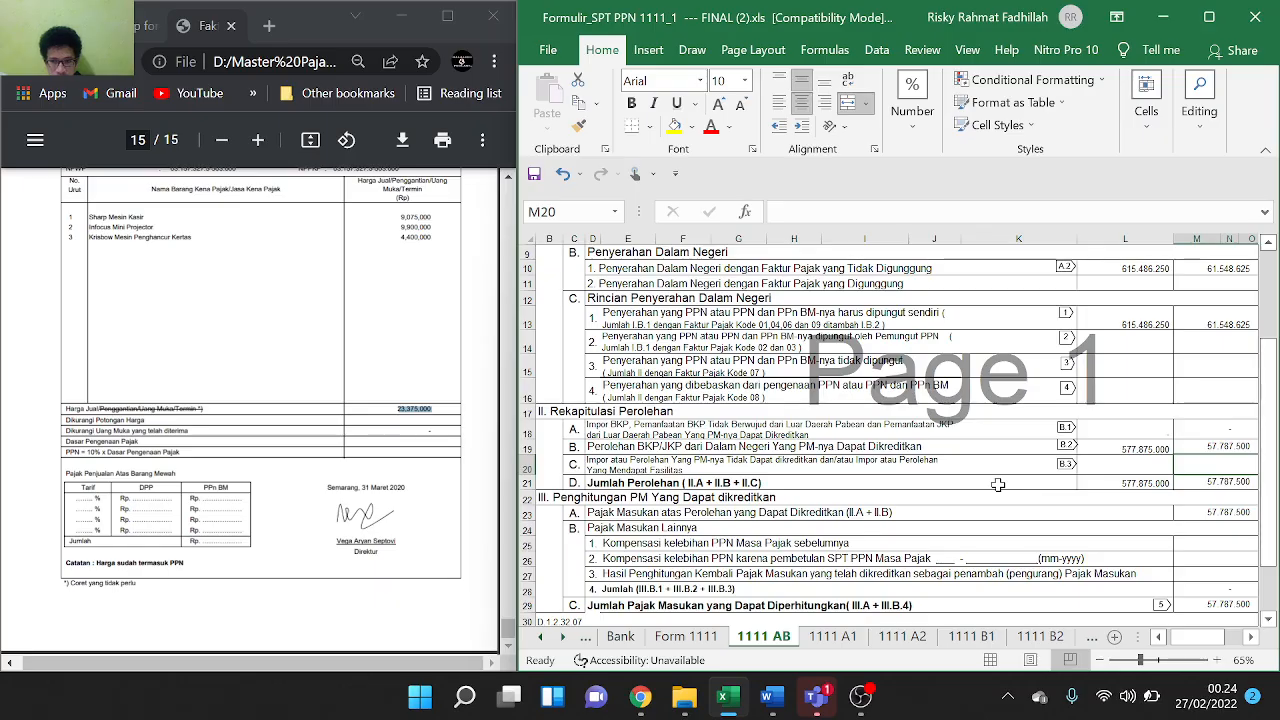
pyautogui.scroll(-1, 998, 484)
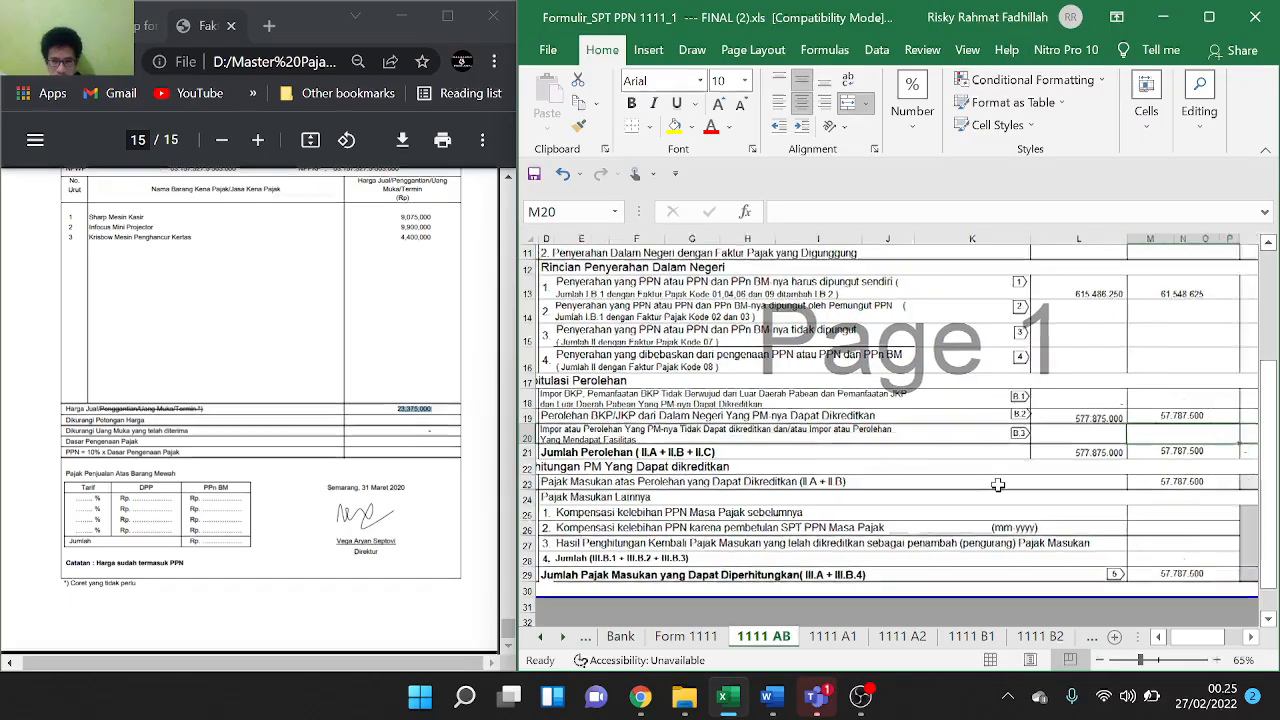
pyautogui.hscroll(-2, 998, 484)
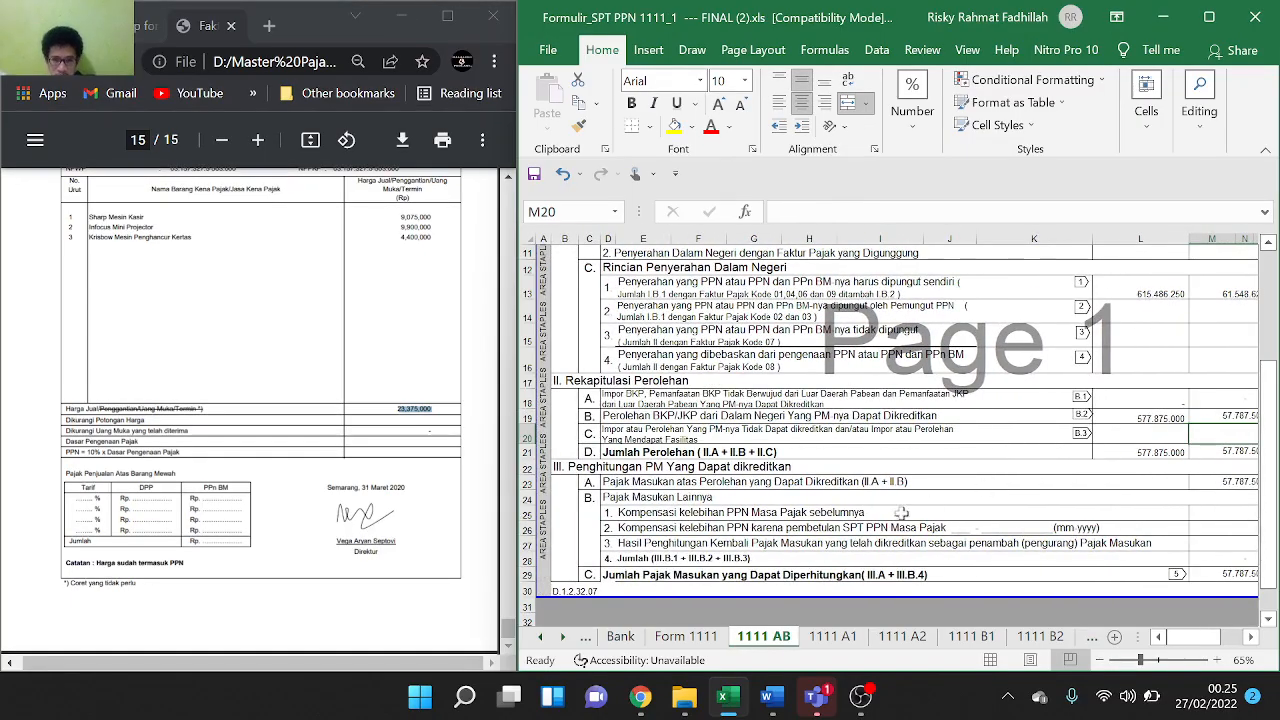
pyautogui.hscroll(2, 1092, 516)
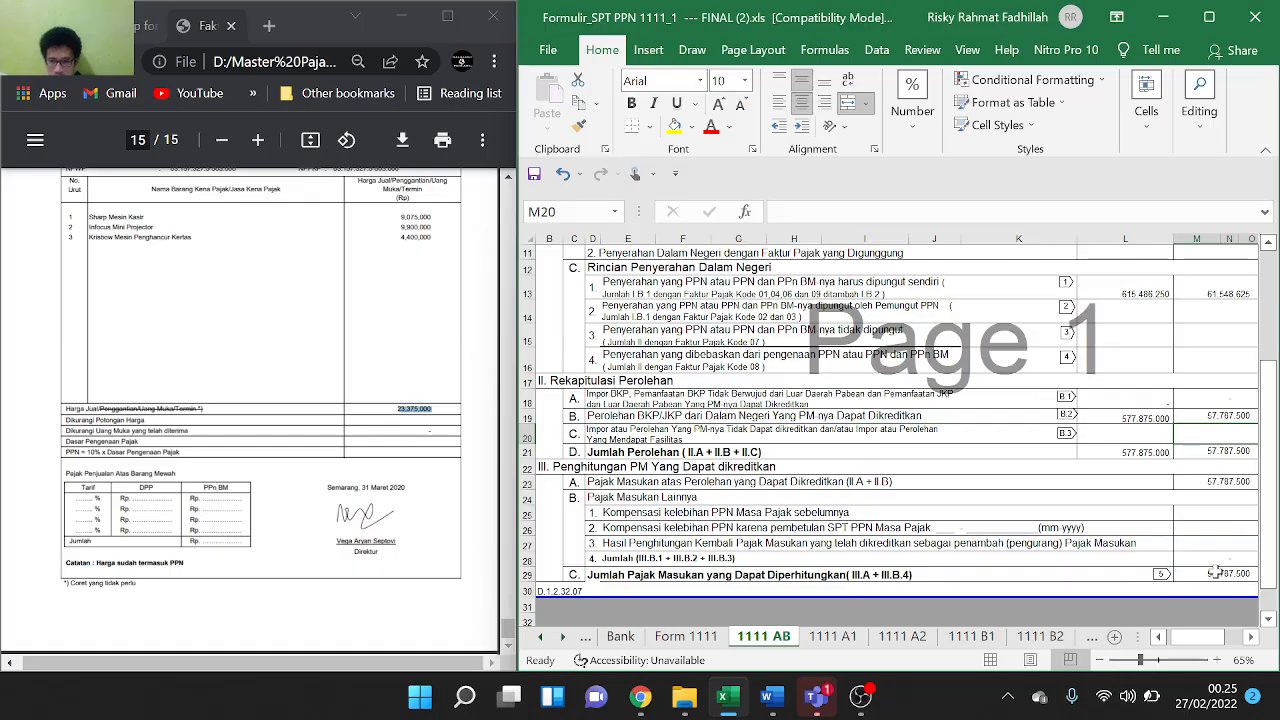
pyautogui.click(684, 640)
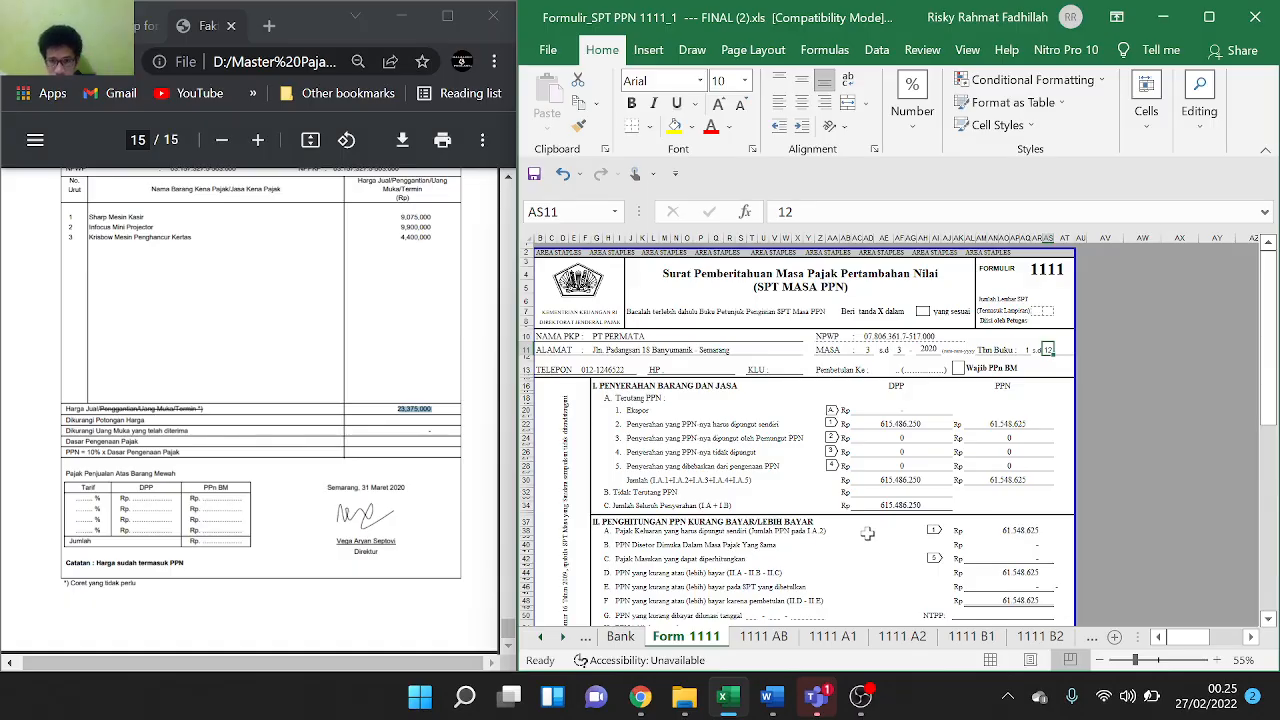
# Enter 57787500 as the creditable input tax in Form 1111 cell AL42
pyautogui.scroll(-2, 867, 534)
pyautogui.scroll(-2, 867, 534)
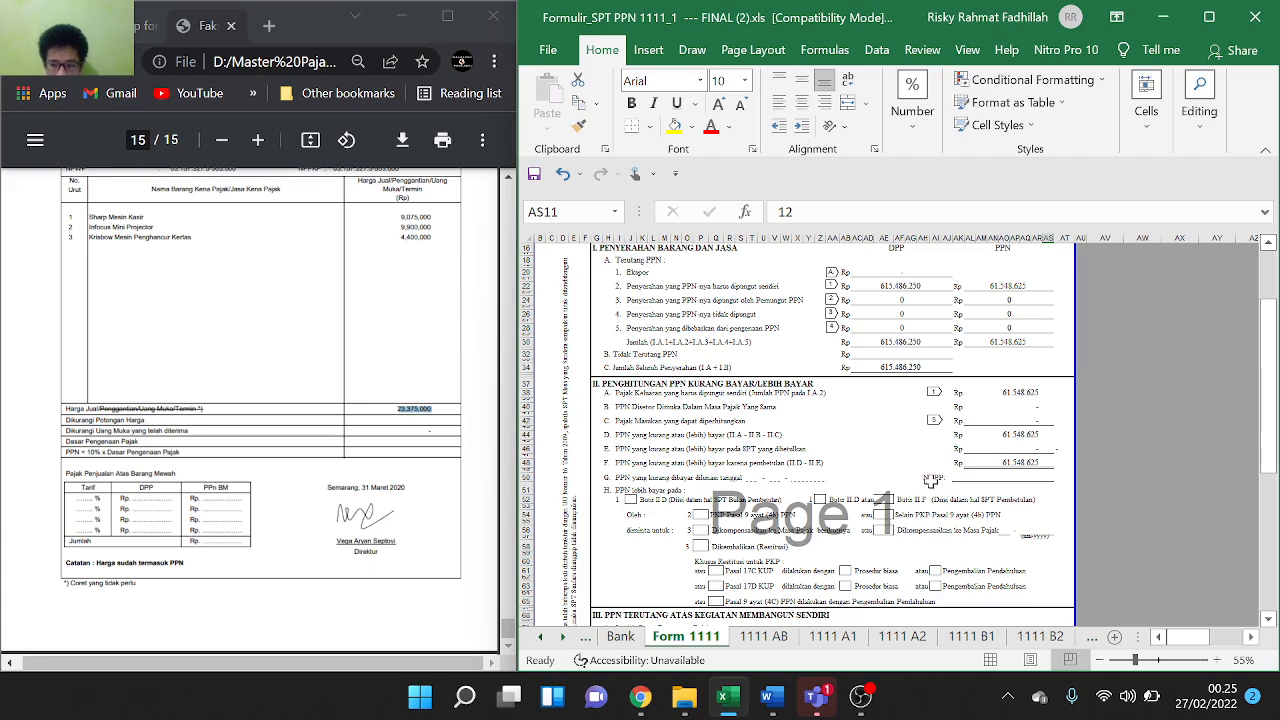
pyautogui.scroll(-1, 932, 481)
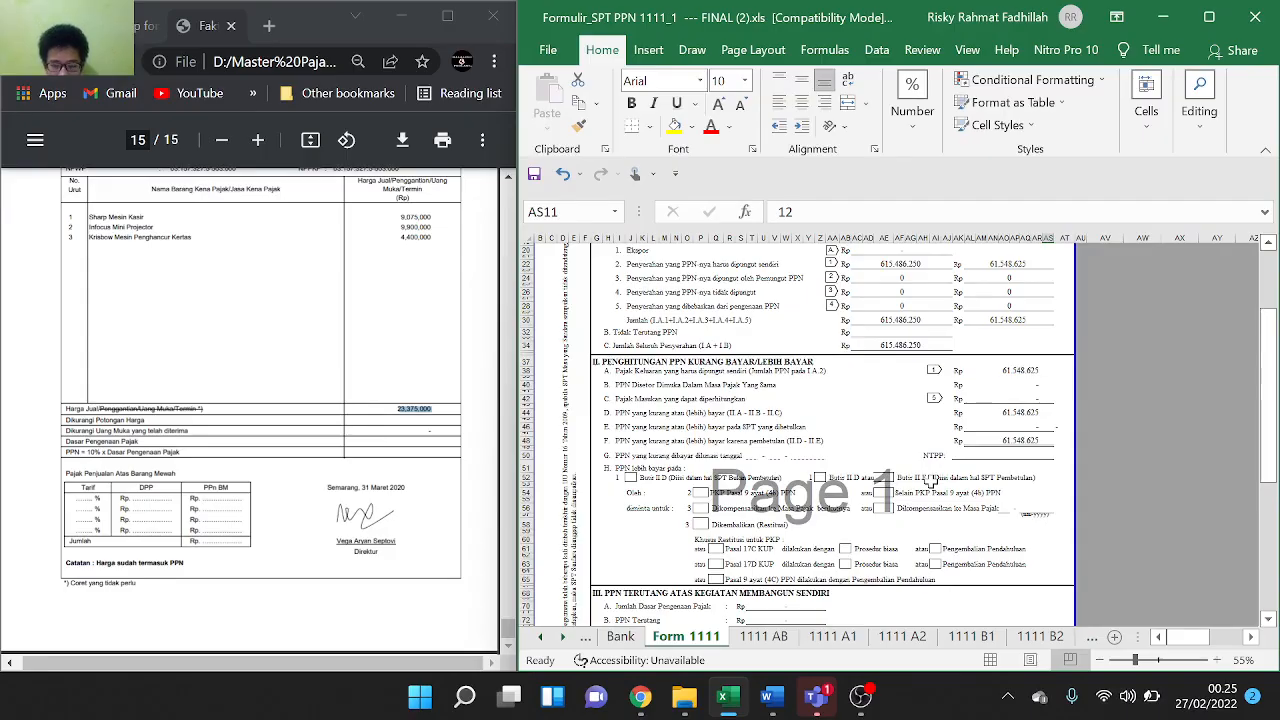
pyautogui.click(1015, 393)
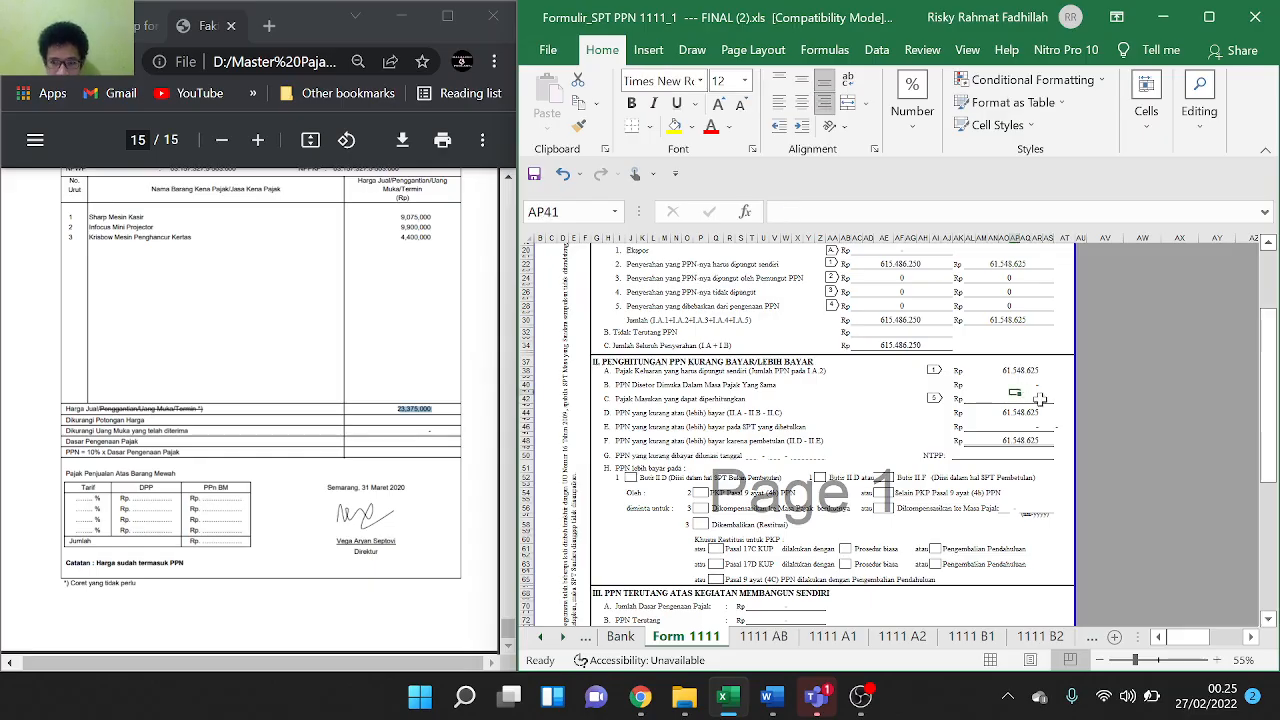
pyautogui.click(1040, 399)
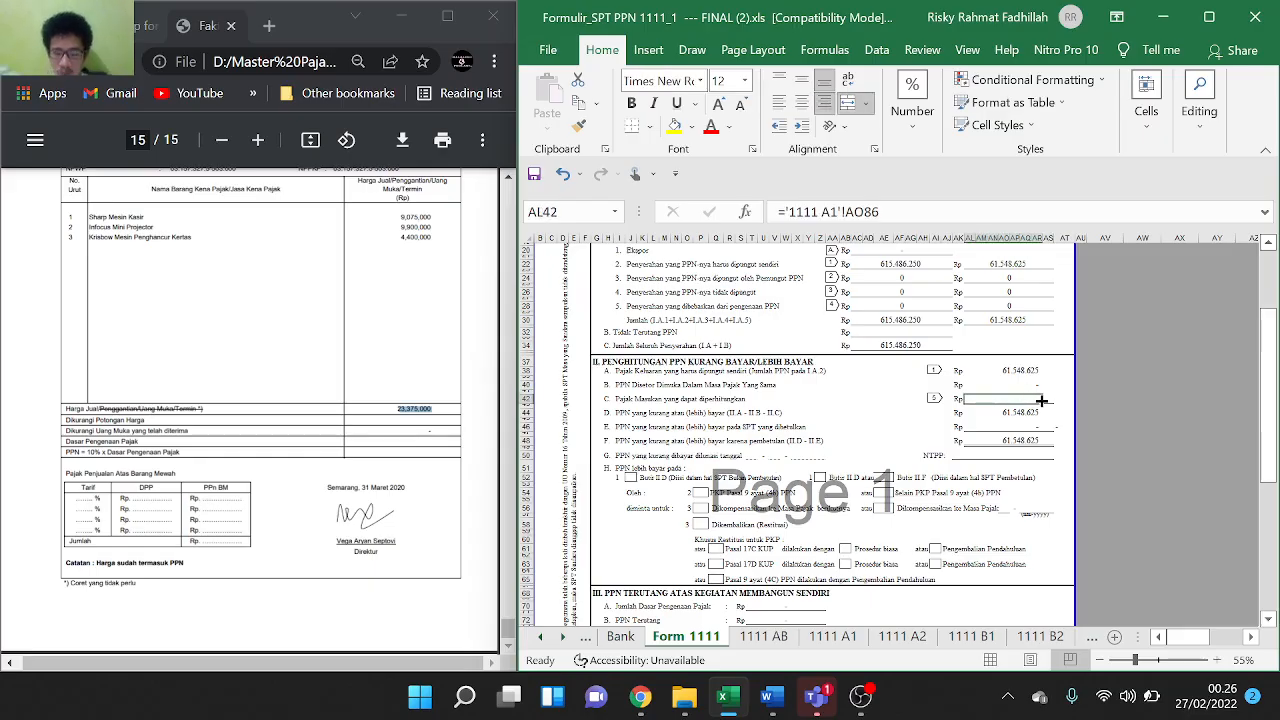
pyautogui.click(788, 640)
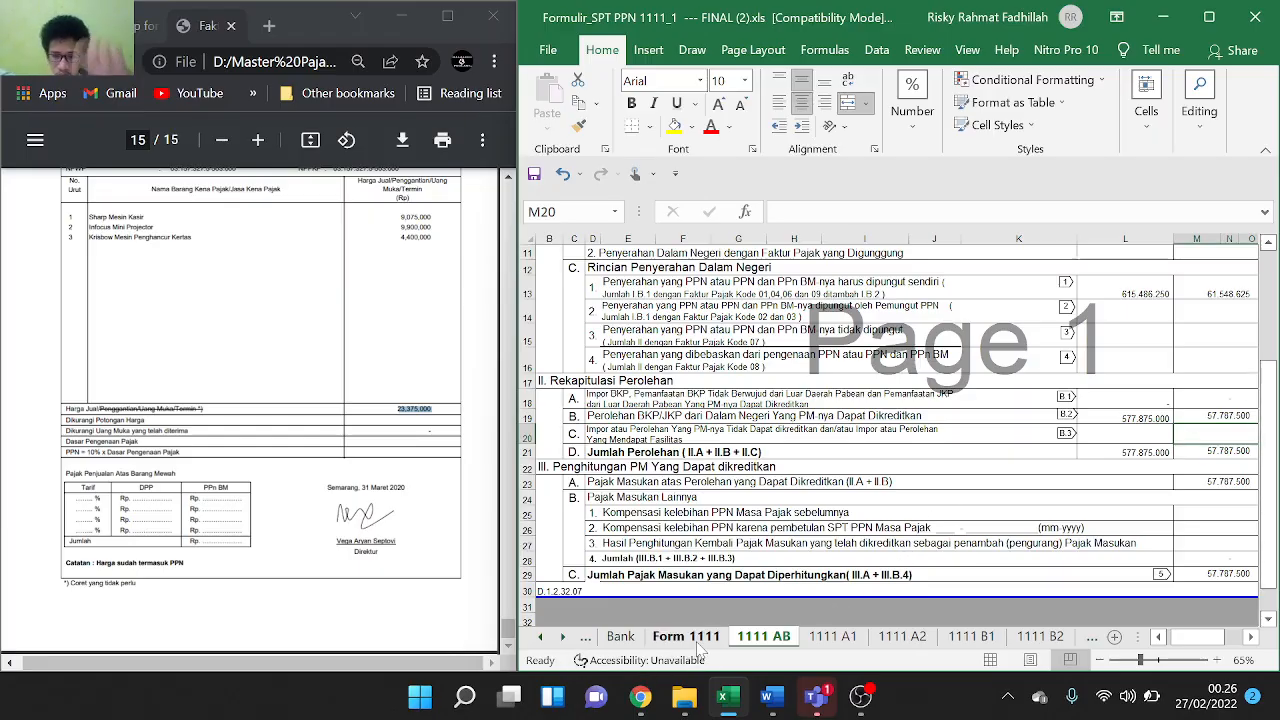
pyautogui.click(689, 637)
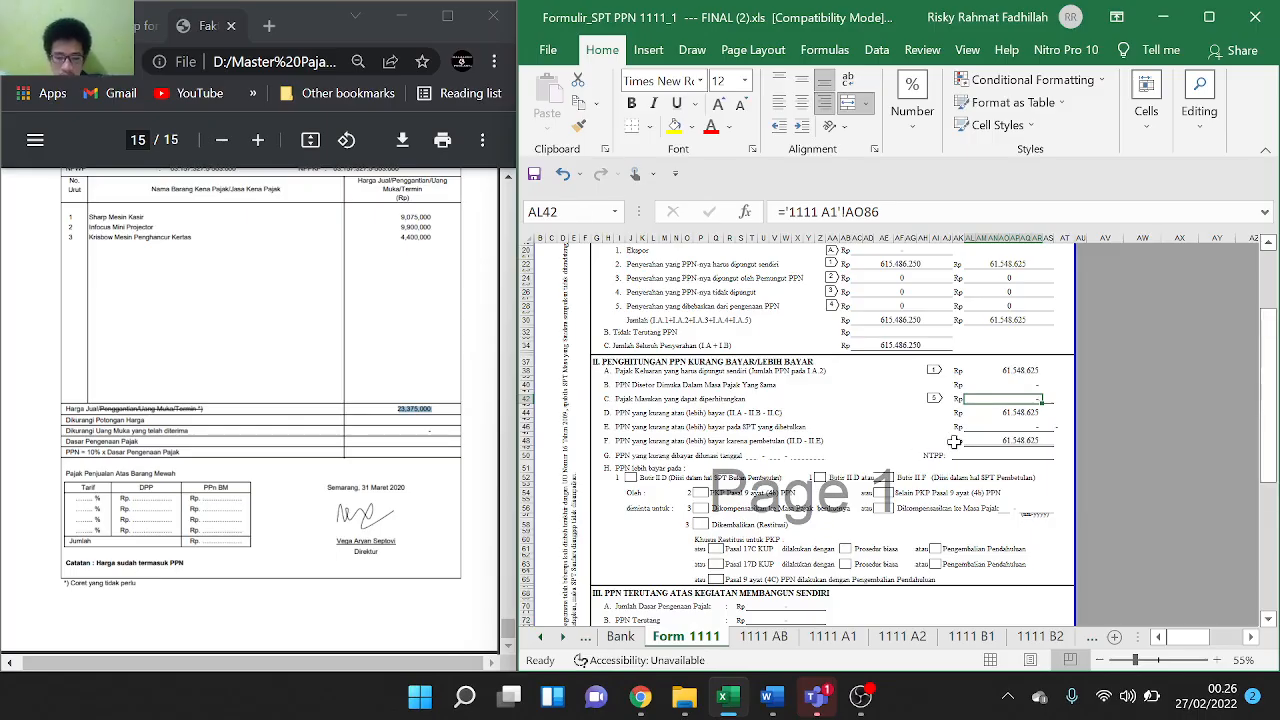
pyautogui.write('5778')
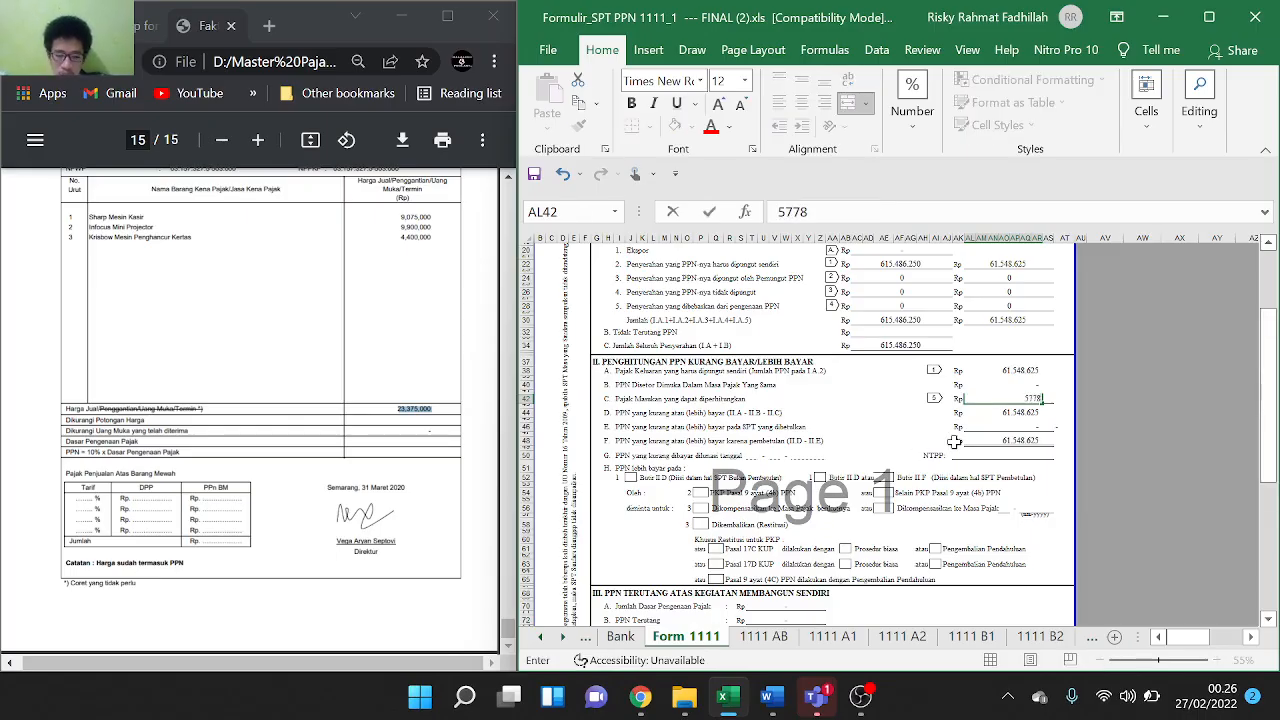
pyautogui.write('7500')
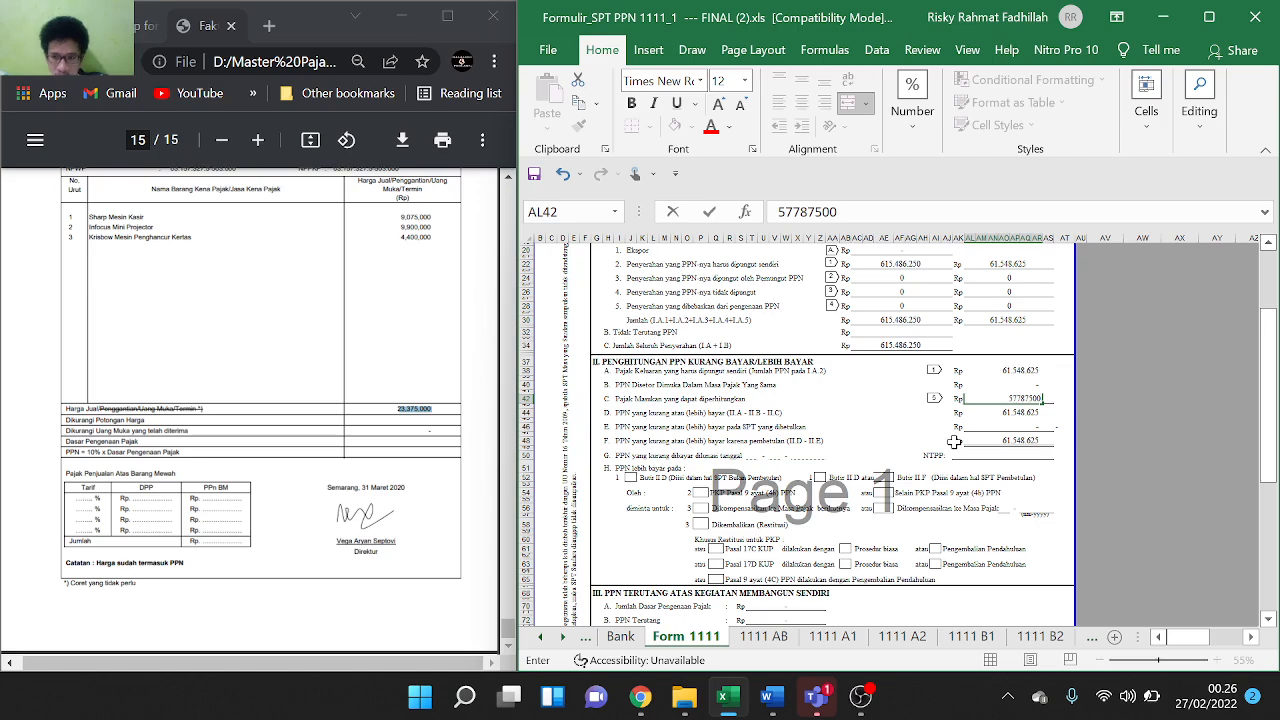
pyautogui.click(1100, 479)
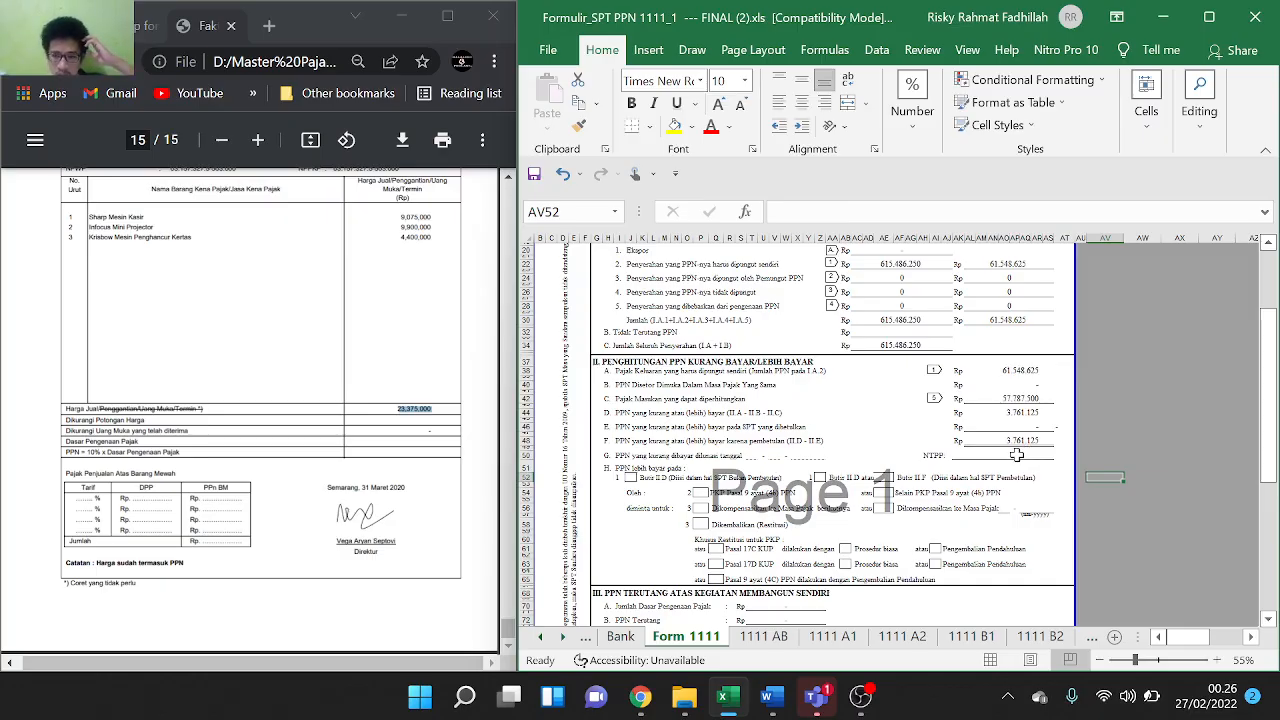
# Enter the line G payment date as day 15, month 04, year 2020
pyautogui.scroll(-1, 1147, 510)
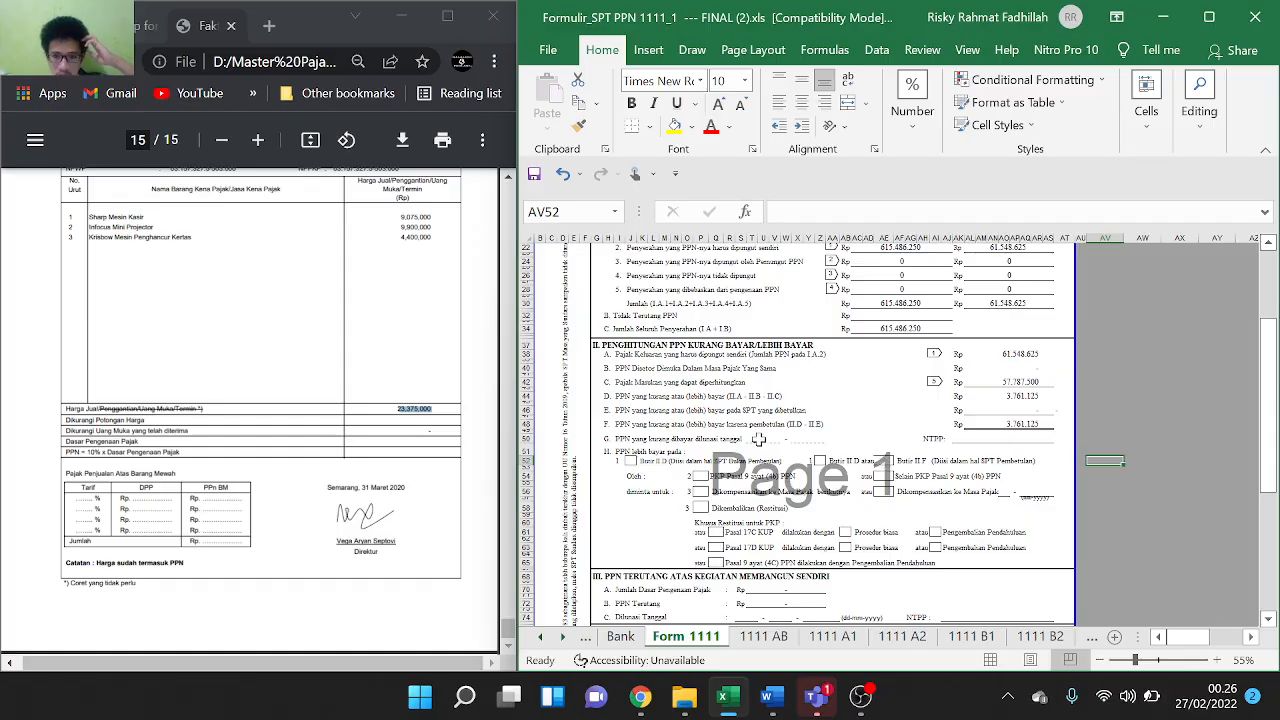
pyautogui.click(755, 440)
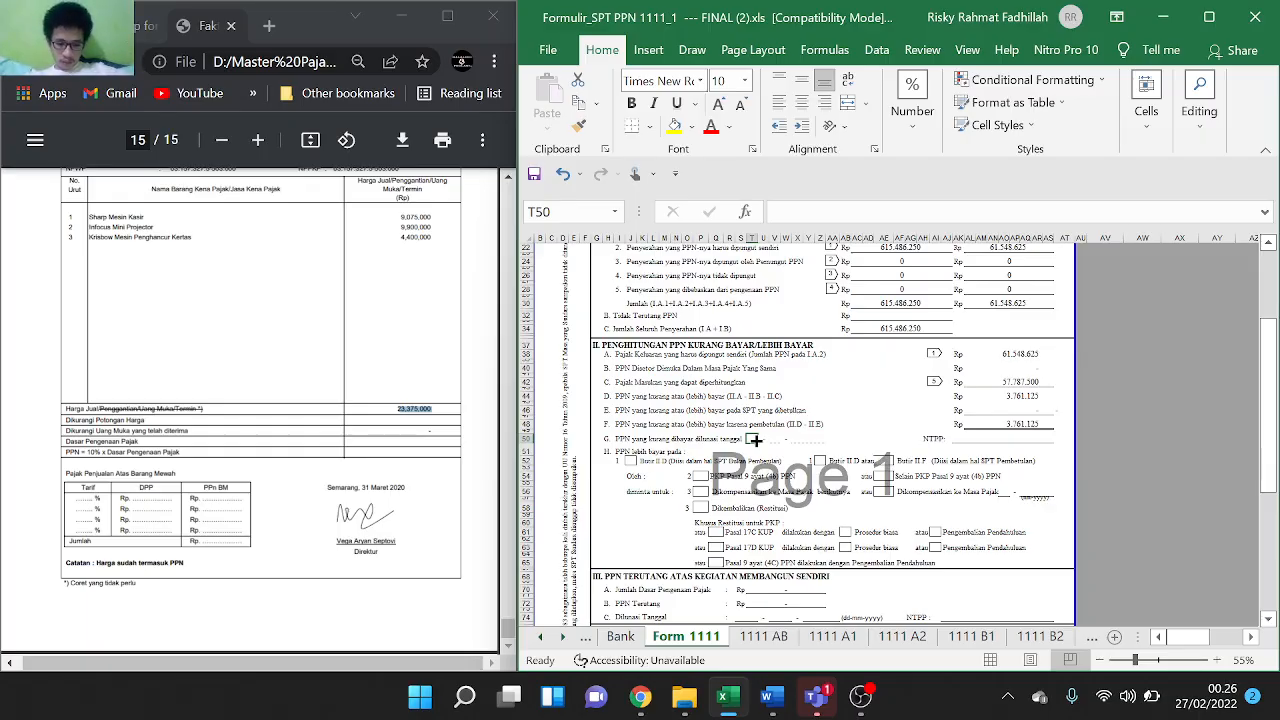
pyautogui.write('15')
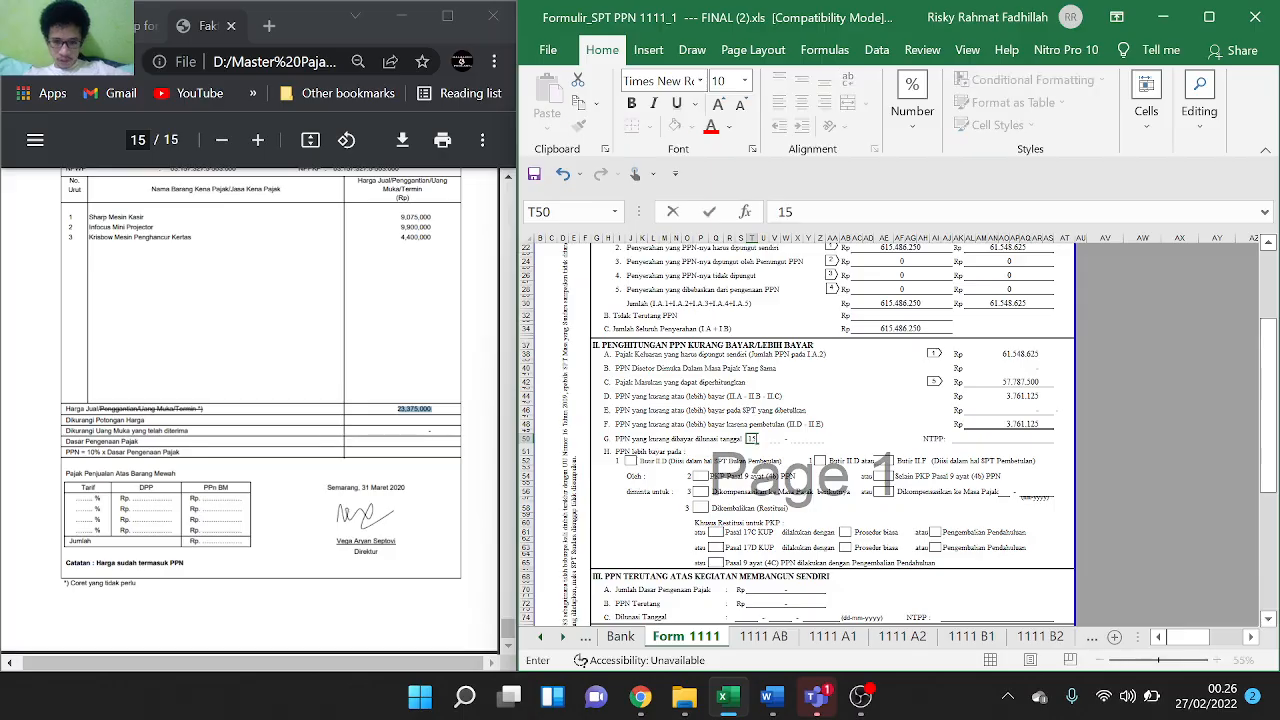
pyautogui.press('Tab')
pyautogui.press('Tab')
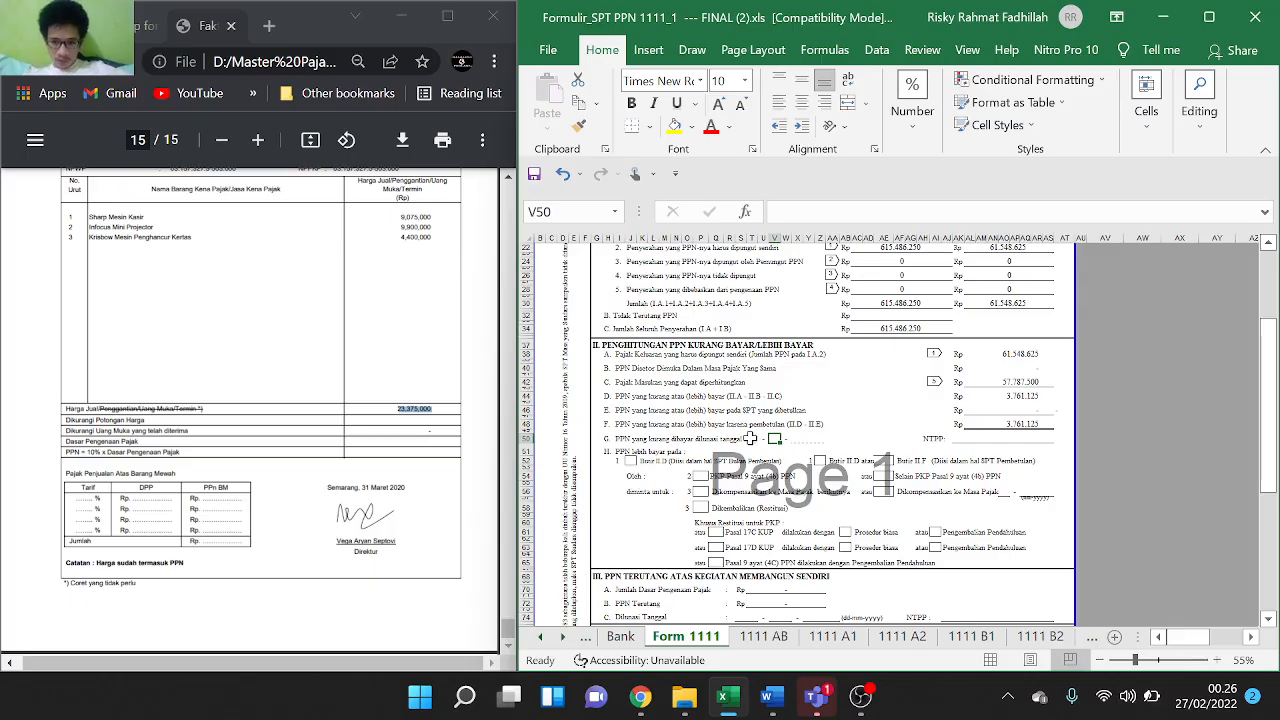
pyautogui.write('04')
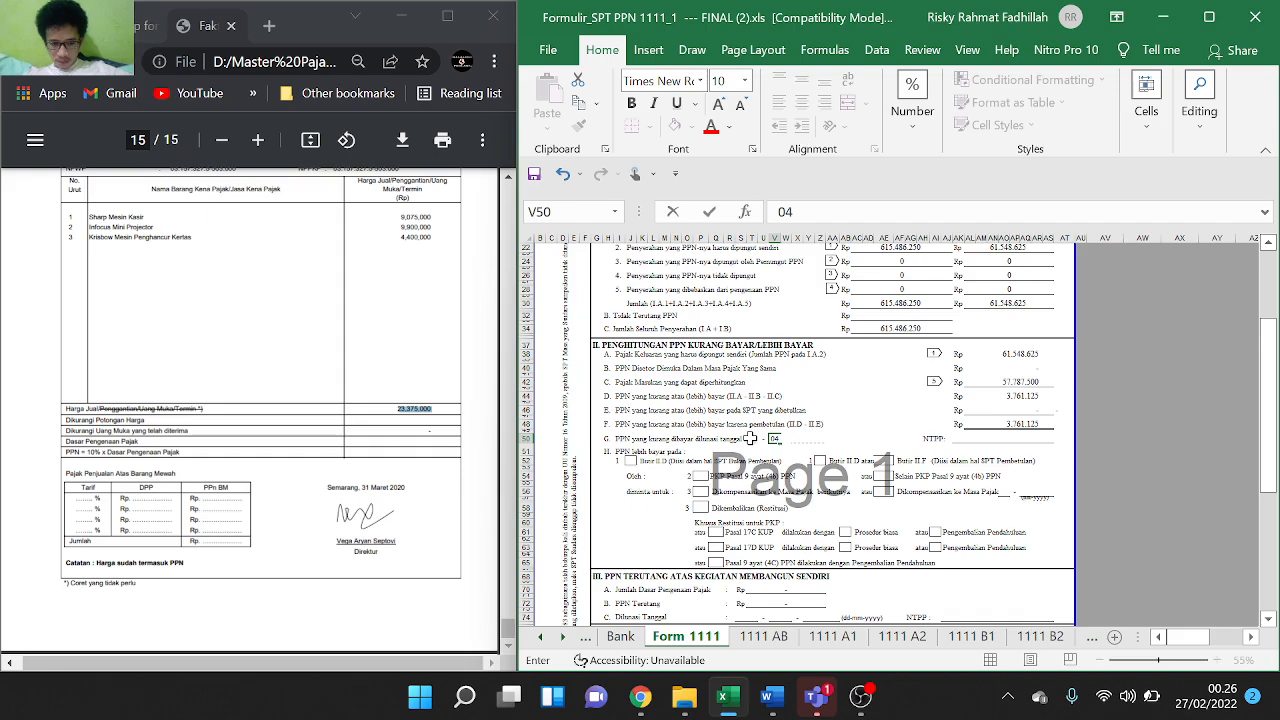
pyautogui.press('Tab')
pyautogui.write('202')
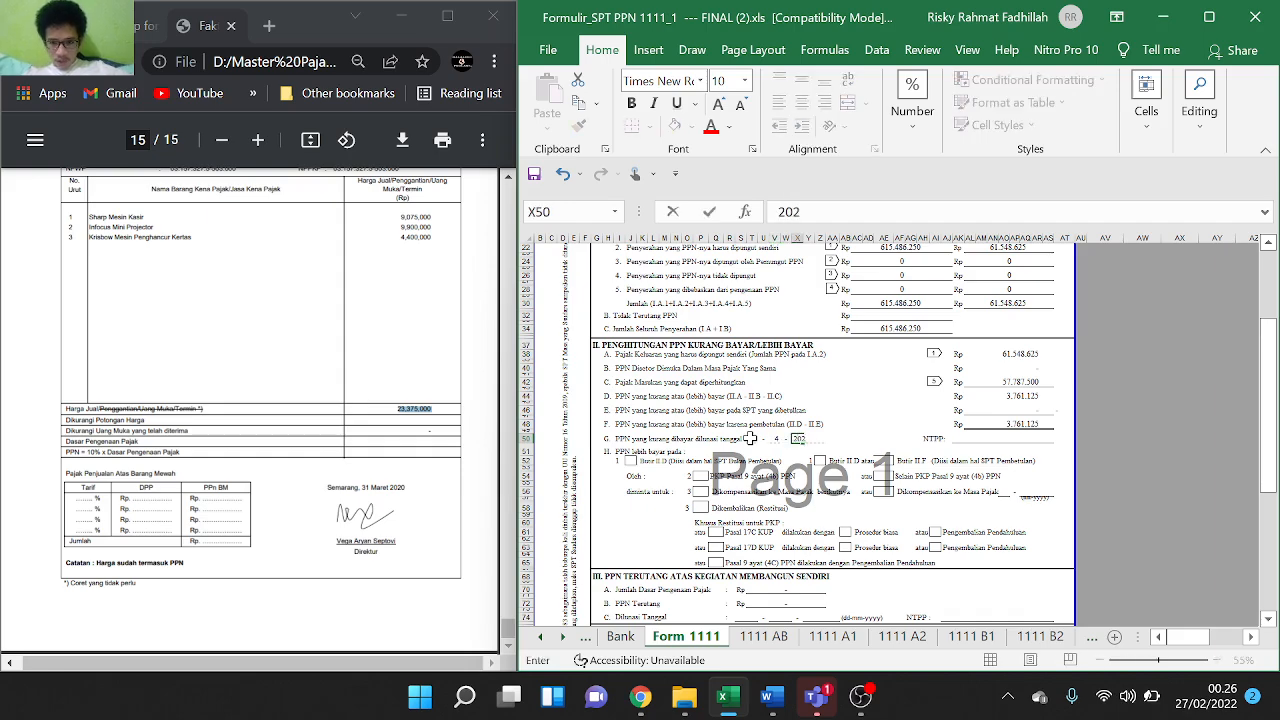
pyautogui.press('BackSpace')
pyautogui.press('BackSpace')
pyautogui.write('020')
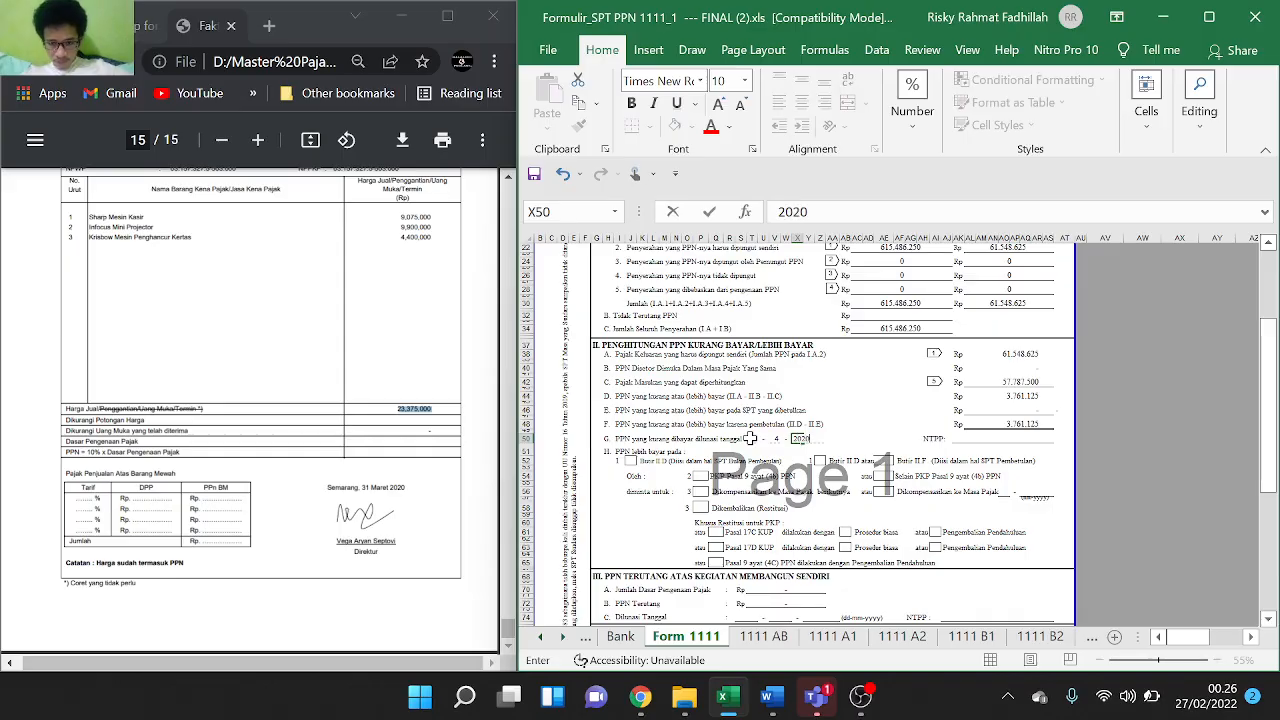
pyautogui.click(910, 420)
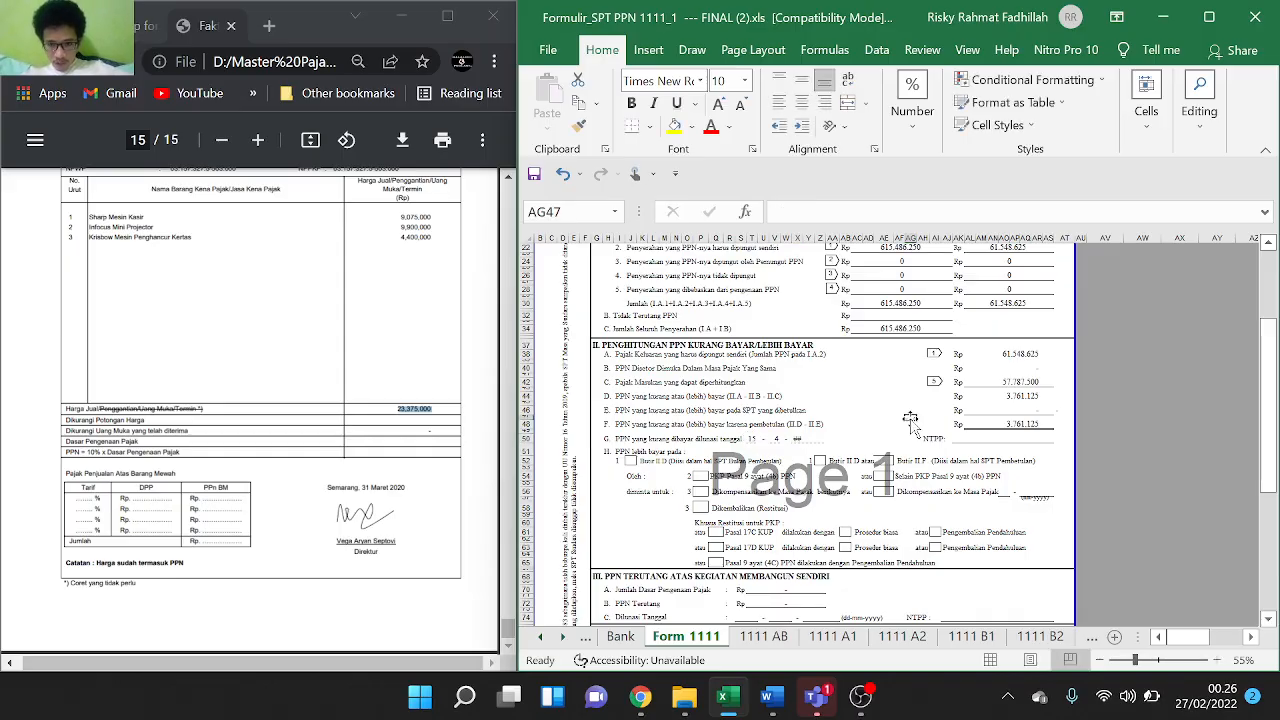
pyautogui.doubleClick(795, 439)
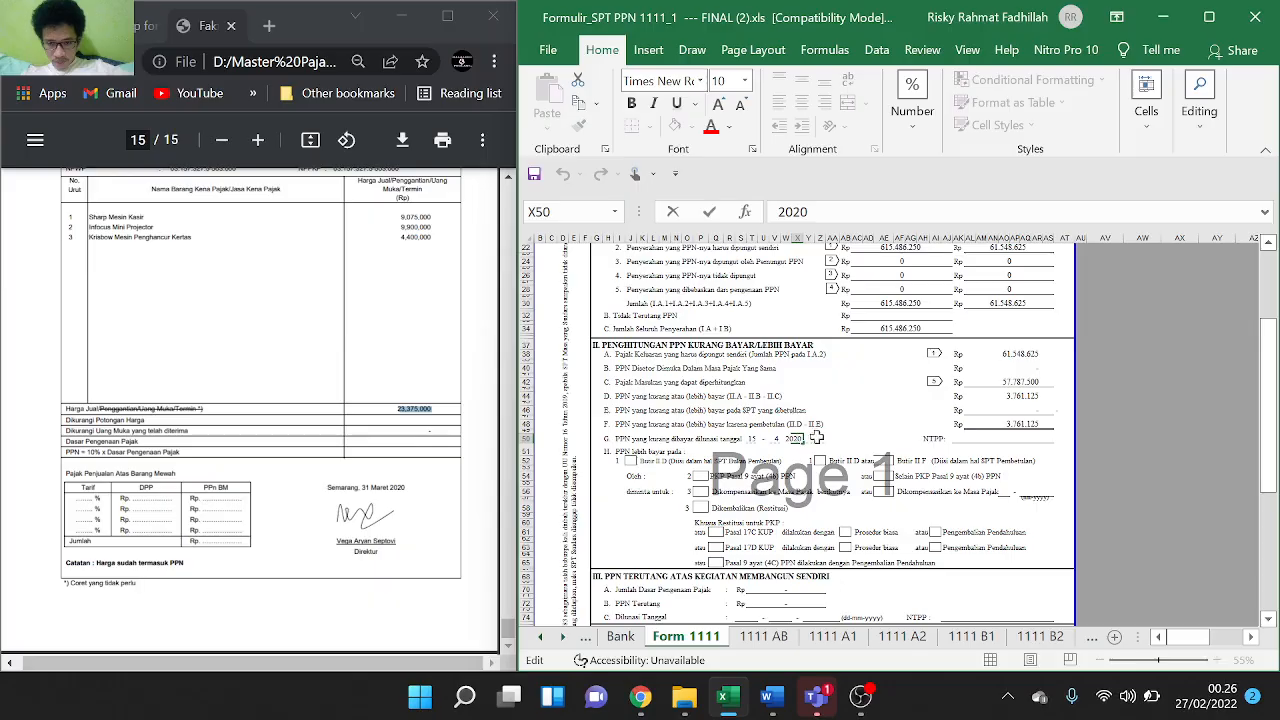
pyautogui.click(834, 450)
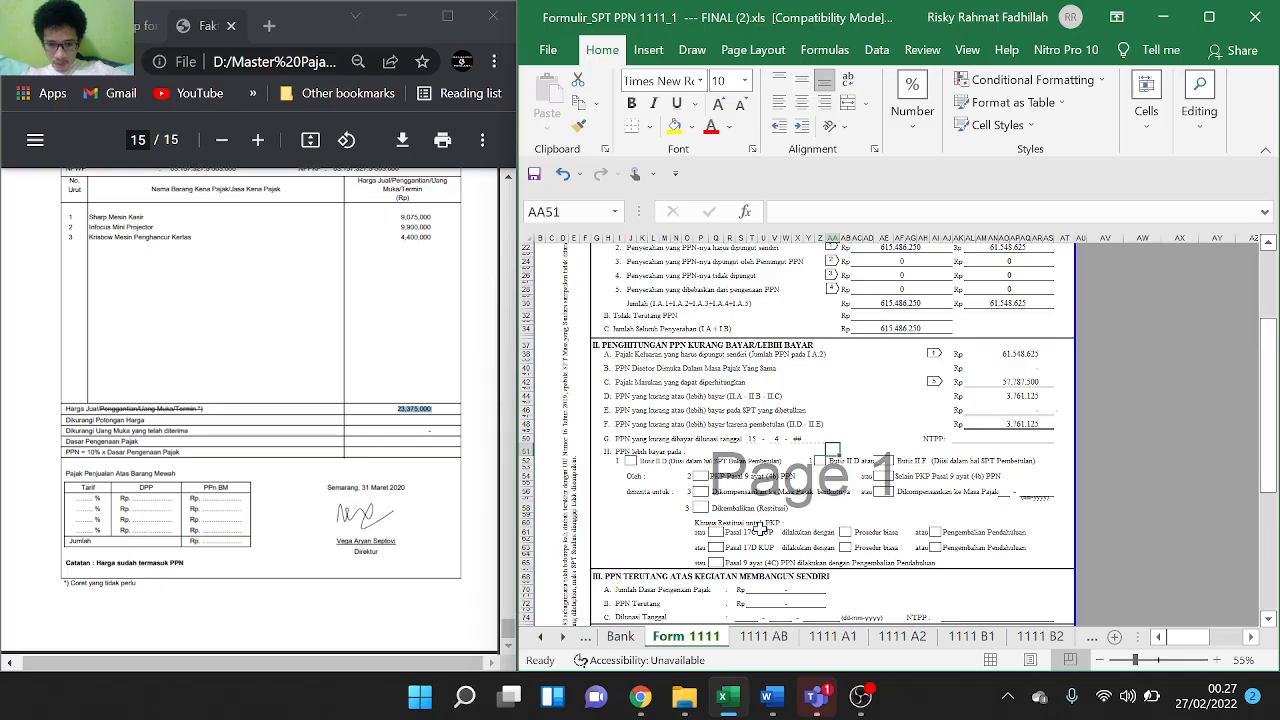
# Scroll down Form 1111 to section VI, Kelengkapan SPT
pyautogui.scroll(-3, 760, 530)
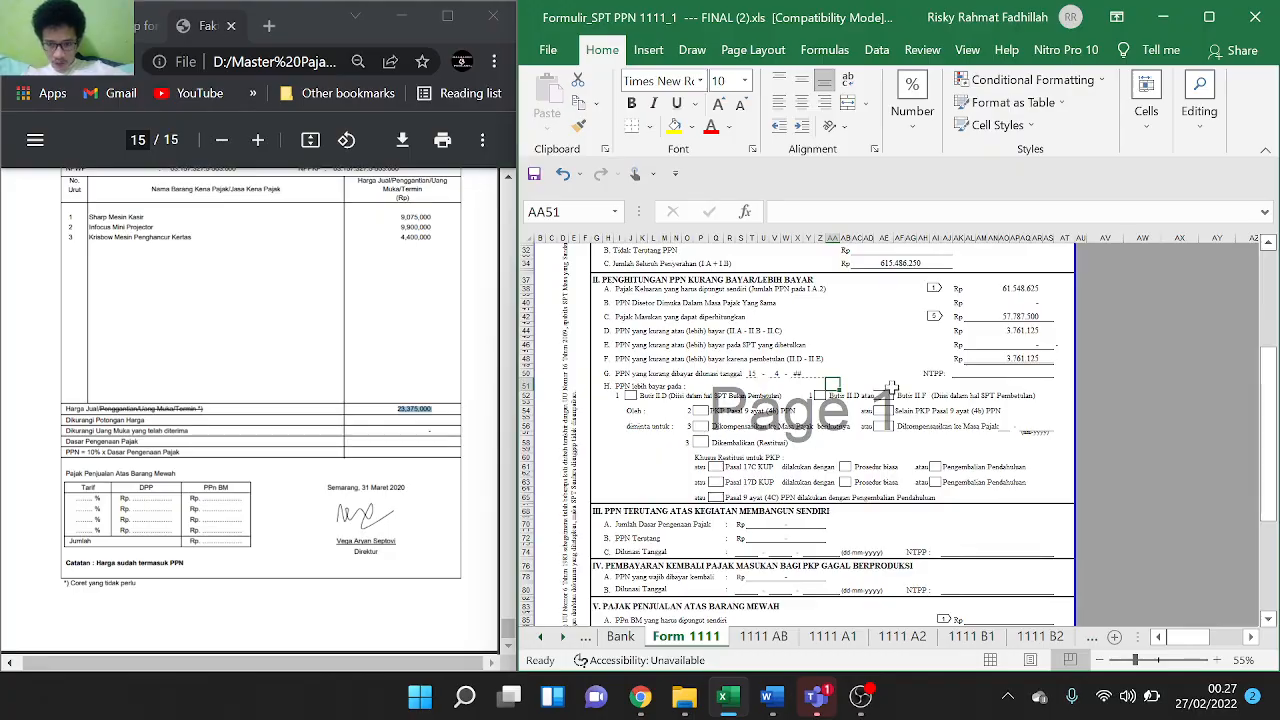
pyautogui.scroll(-2, 812, 408)
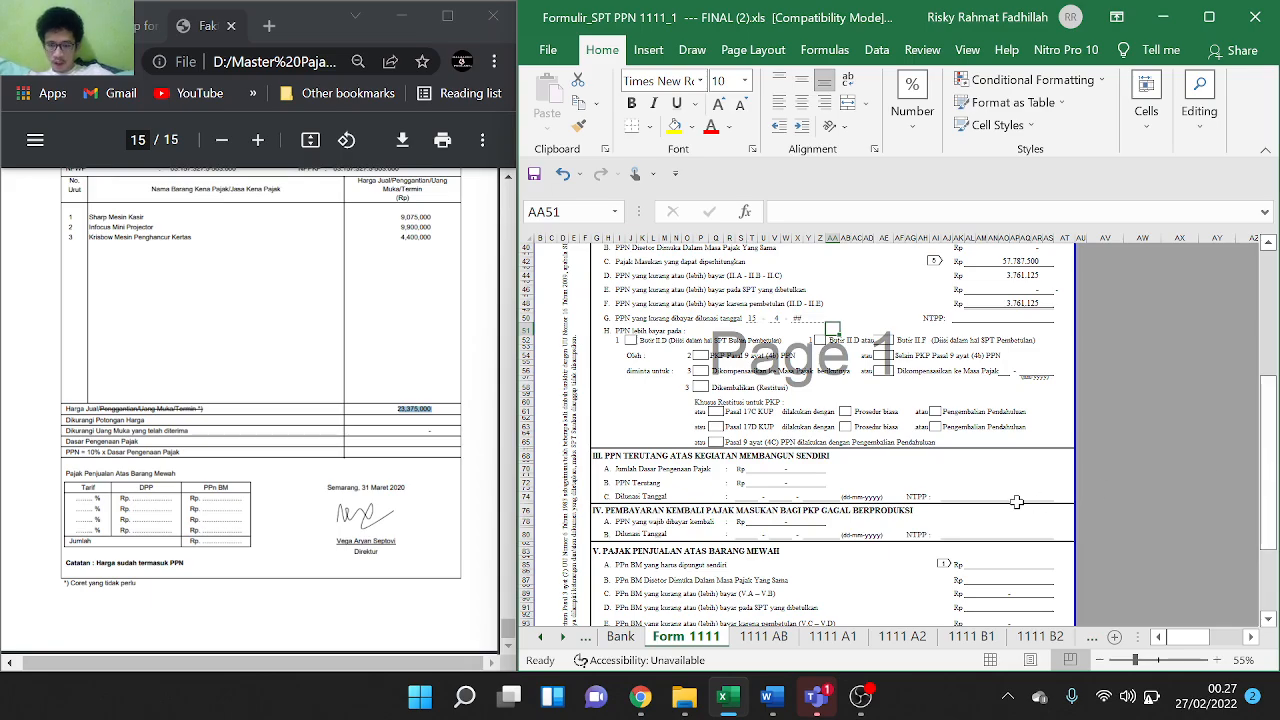
pyautogui.scroll(-2, 1016, 501)
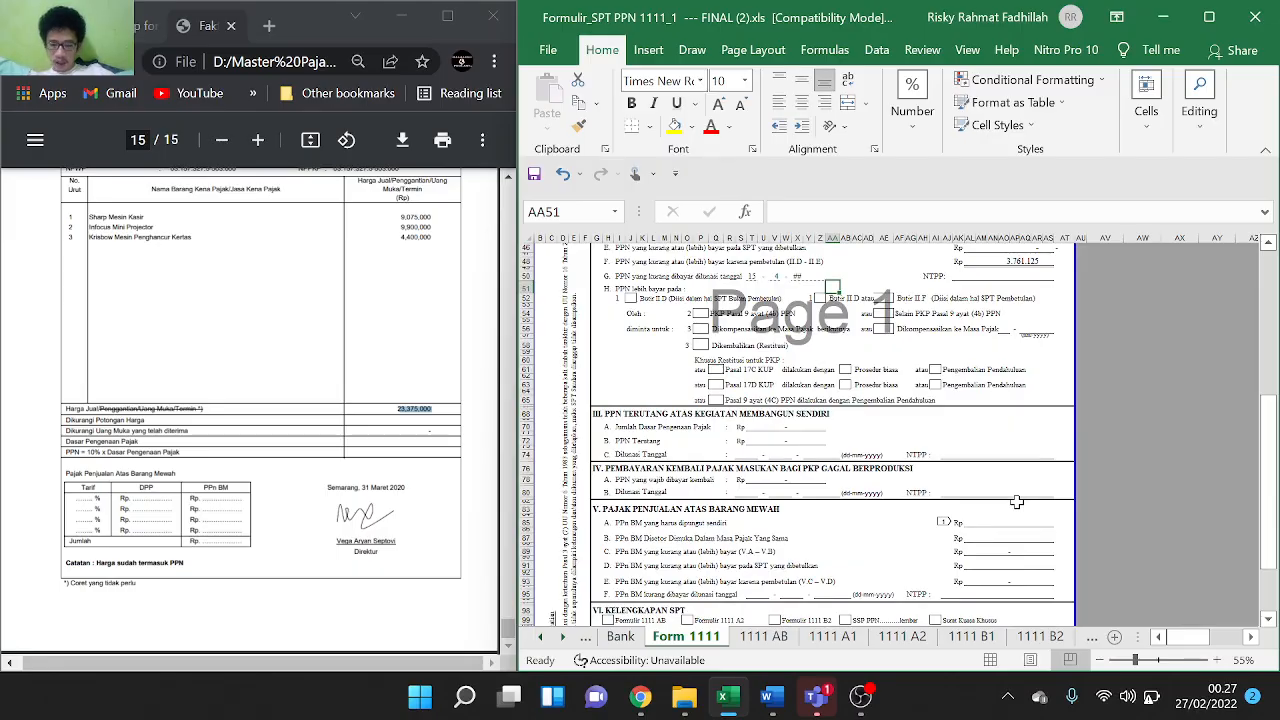
pyautogui.scroll(-4, 1016, 501)
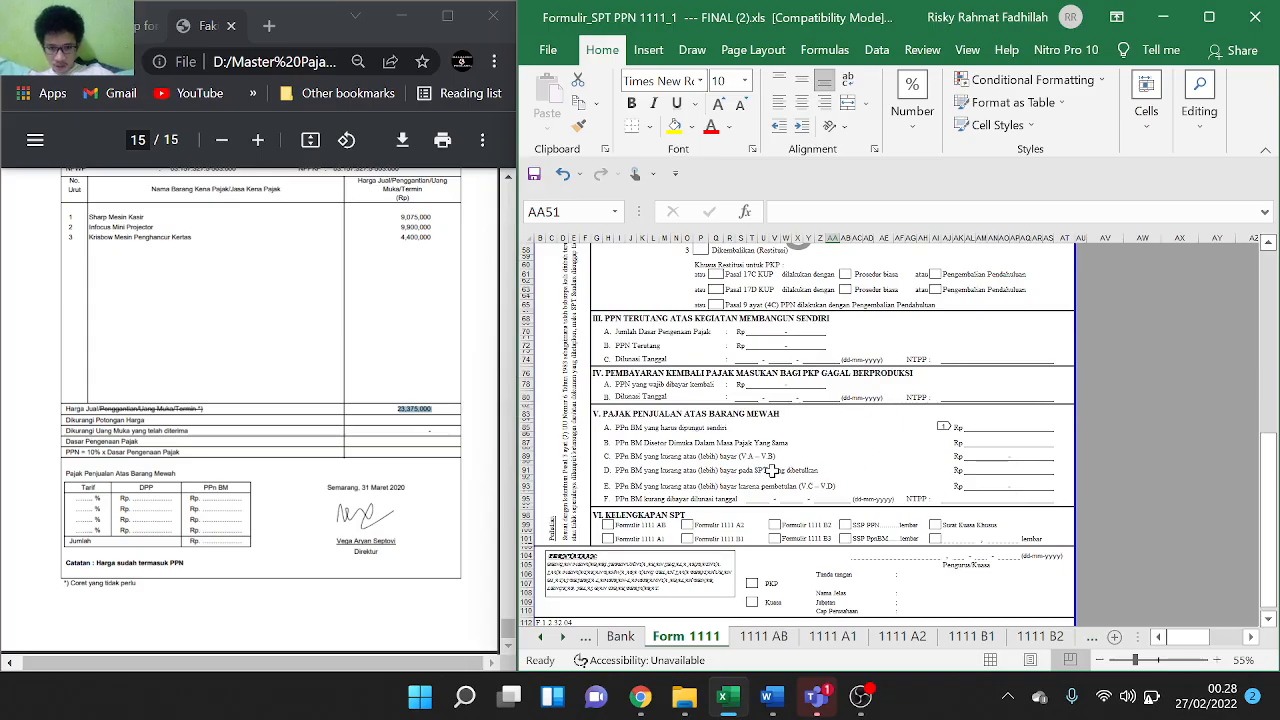
# Tick Formulir 1111 AB, 1111 A2 and 1111 B2 with an X, leaving 1111 A1 blank
pyautogui.click(608, 524)
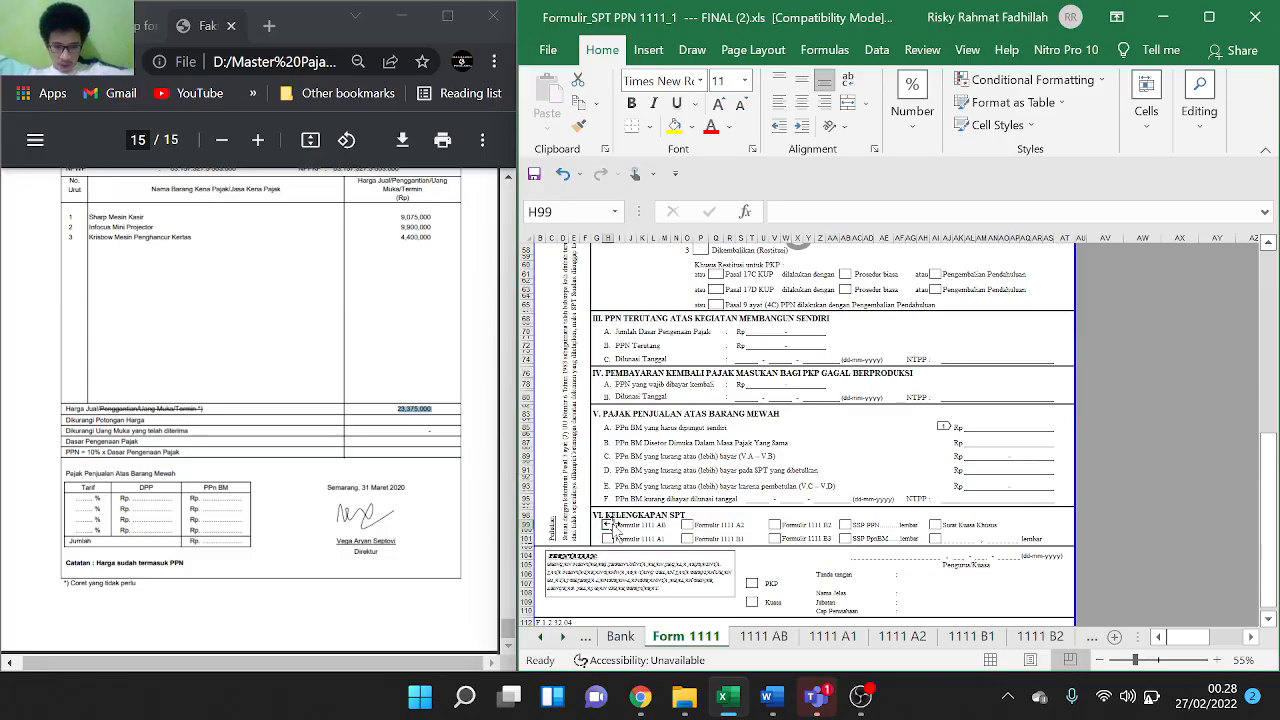
pyautogui.write('X')
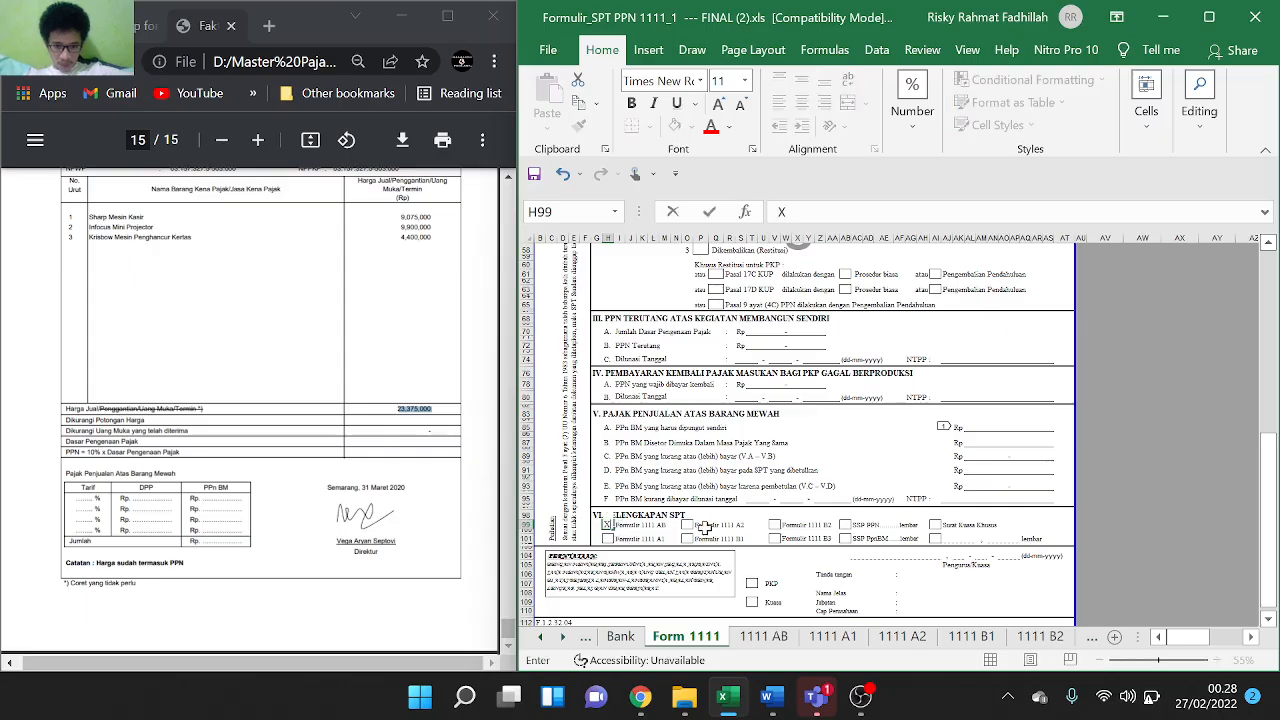
pyautogui.click(609, 539)
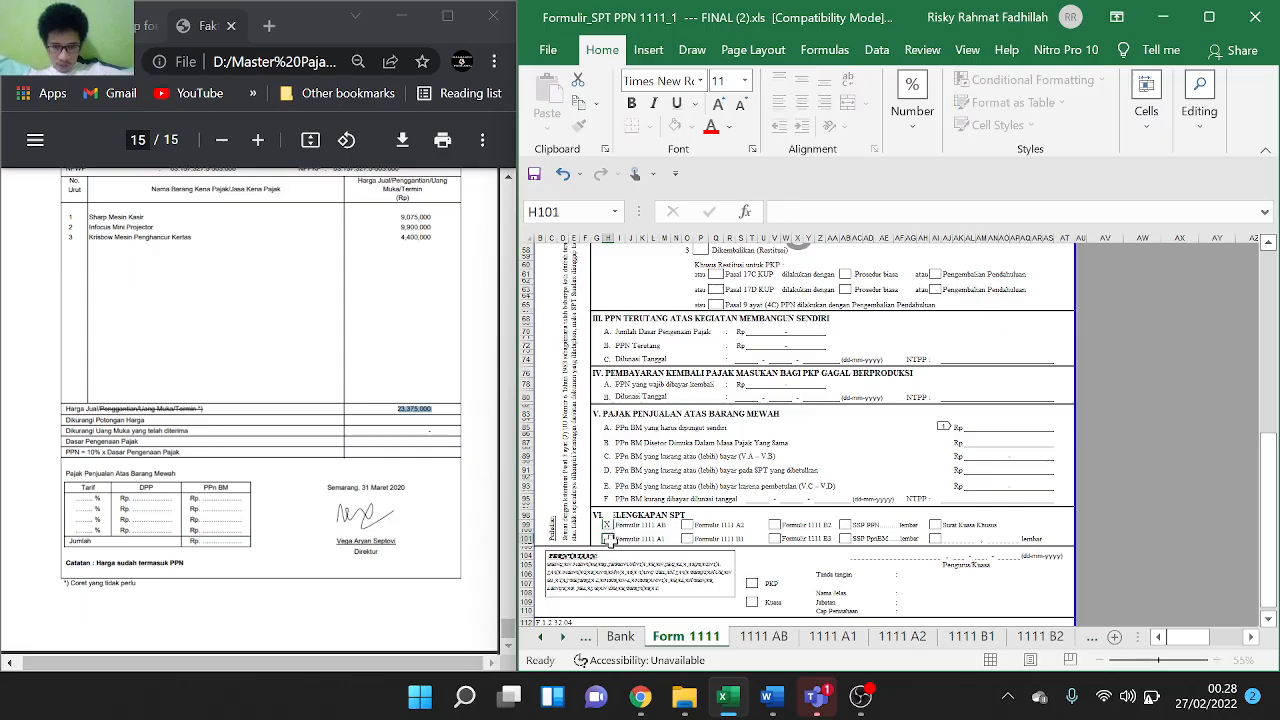
pyautogui.write('X')
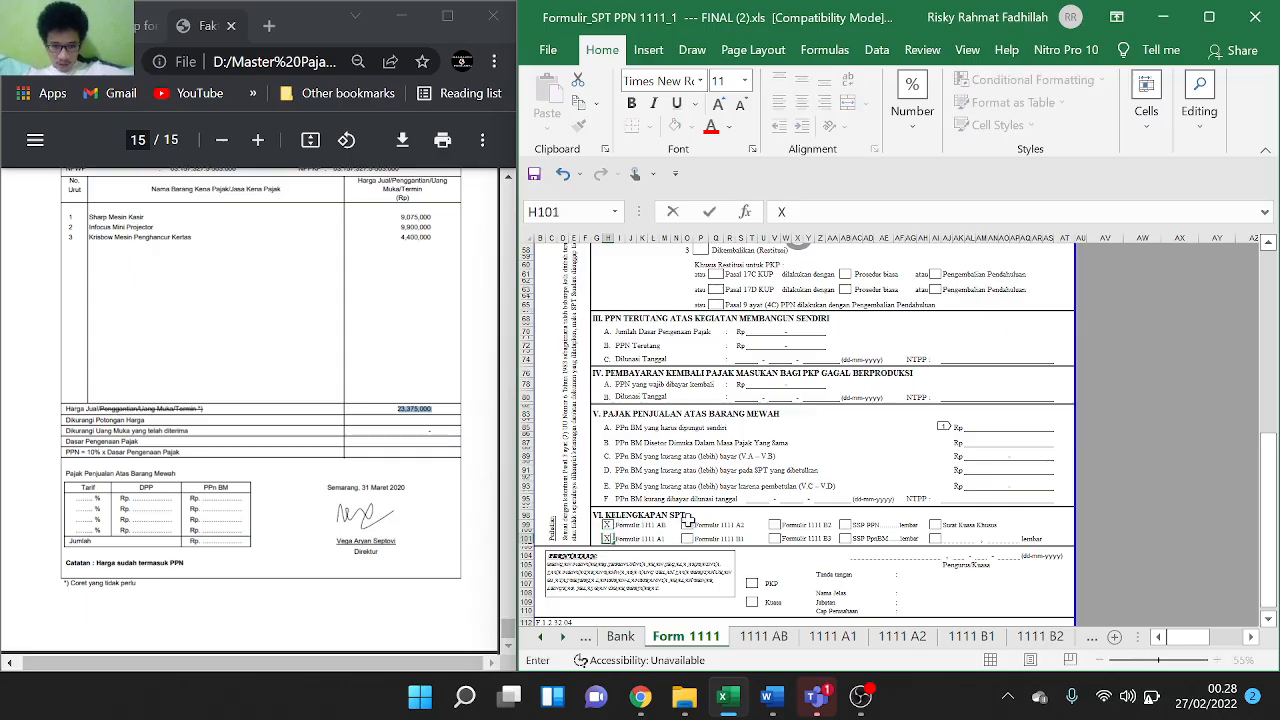
pyautogui.press('BackSpace')
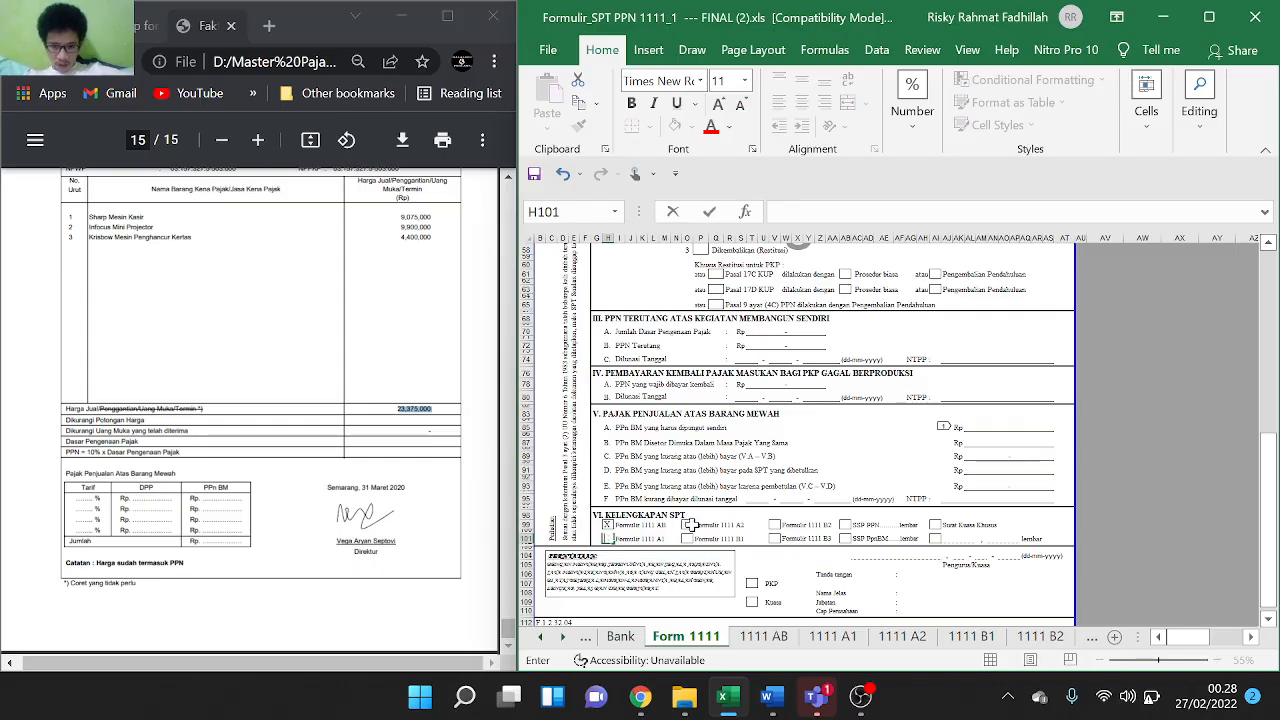
pyautogui.click(688, 526)
pyautogui.write('X')
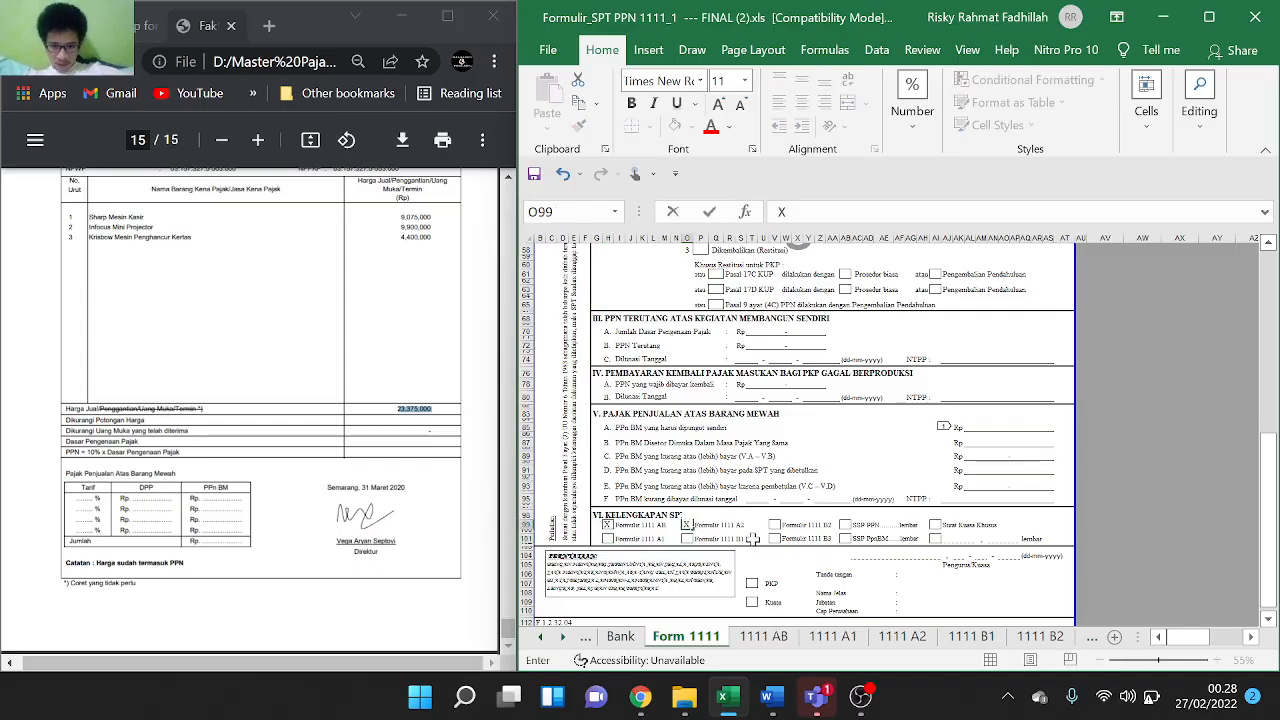
pyautogui.click(775, 526)
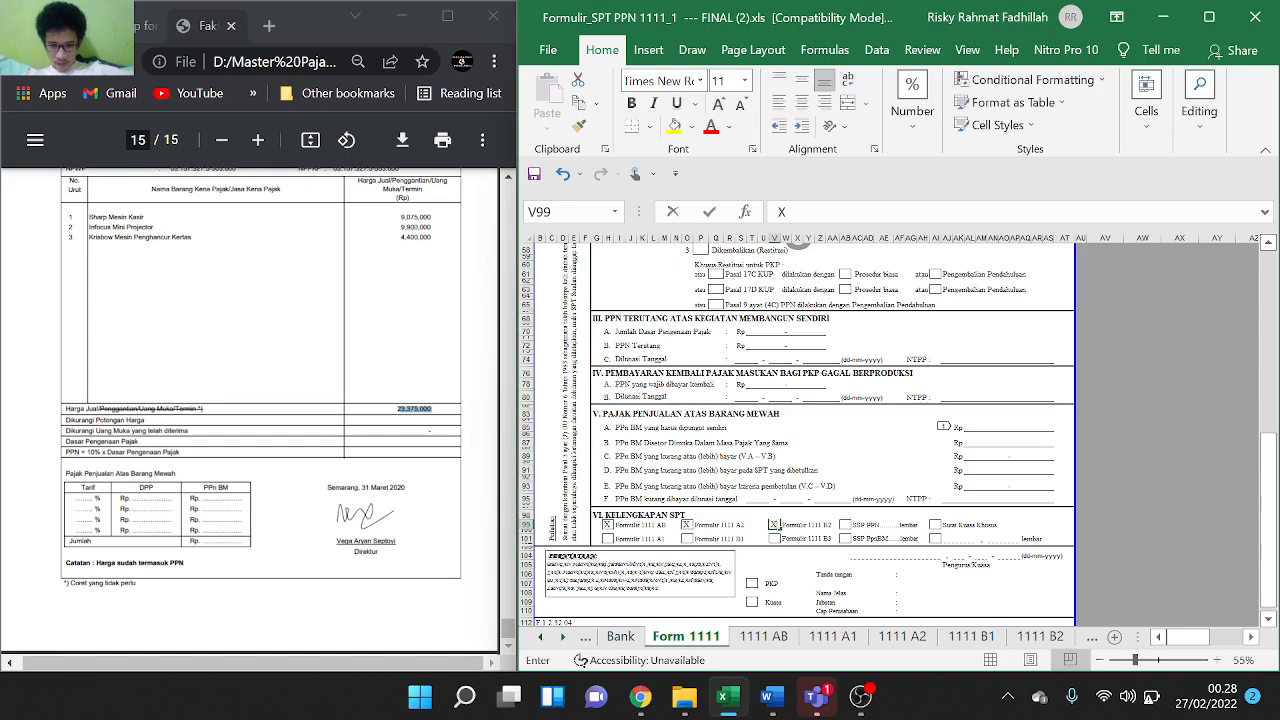
pyautogui.write('X')
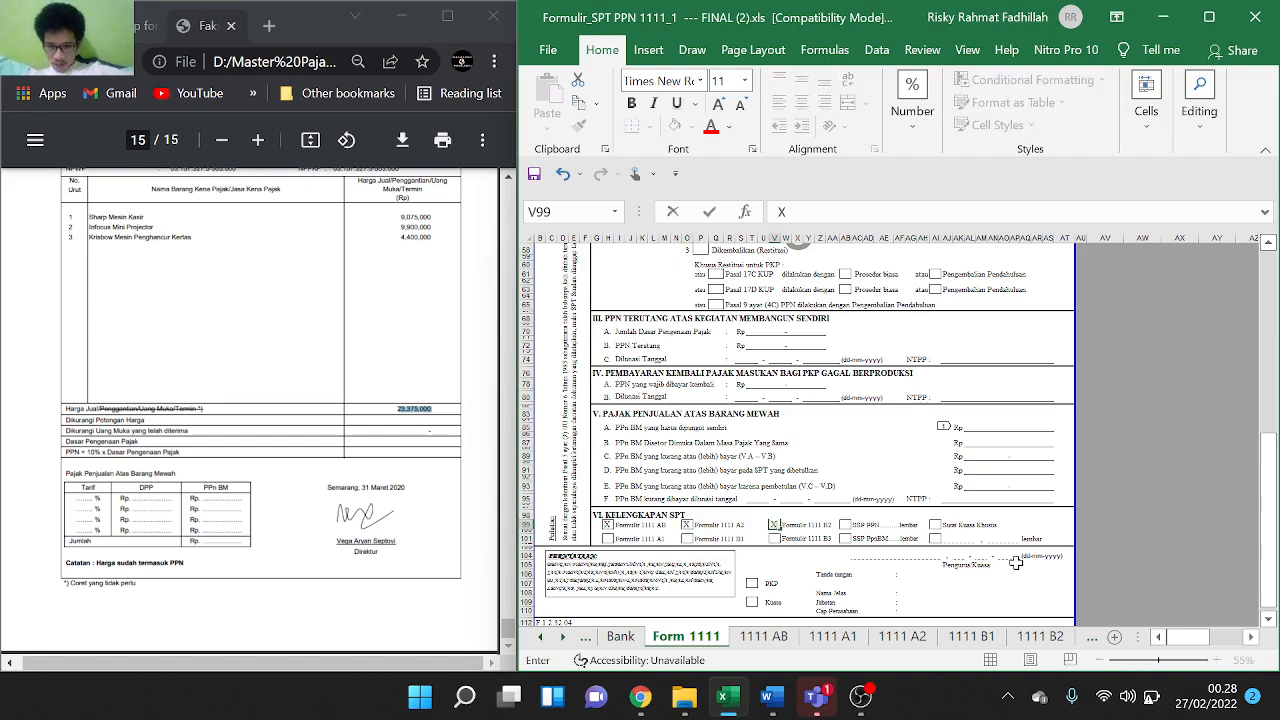
# Leave the SSP PPN box unticked, clearing the X briefly entered there
pyautogui.scroll(-1, 1010, 507)
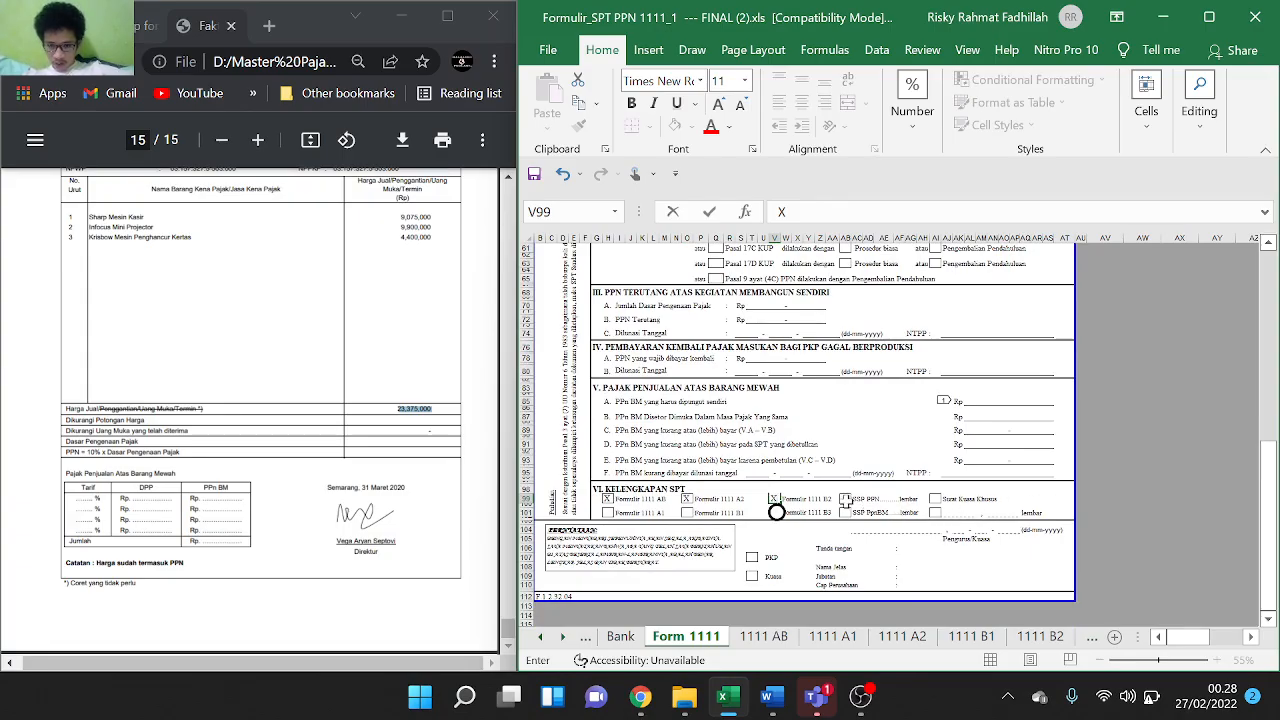
pyautogui.click(846, 499)
pyautogui.write('X')
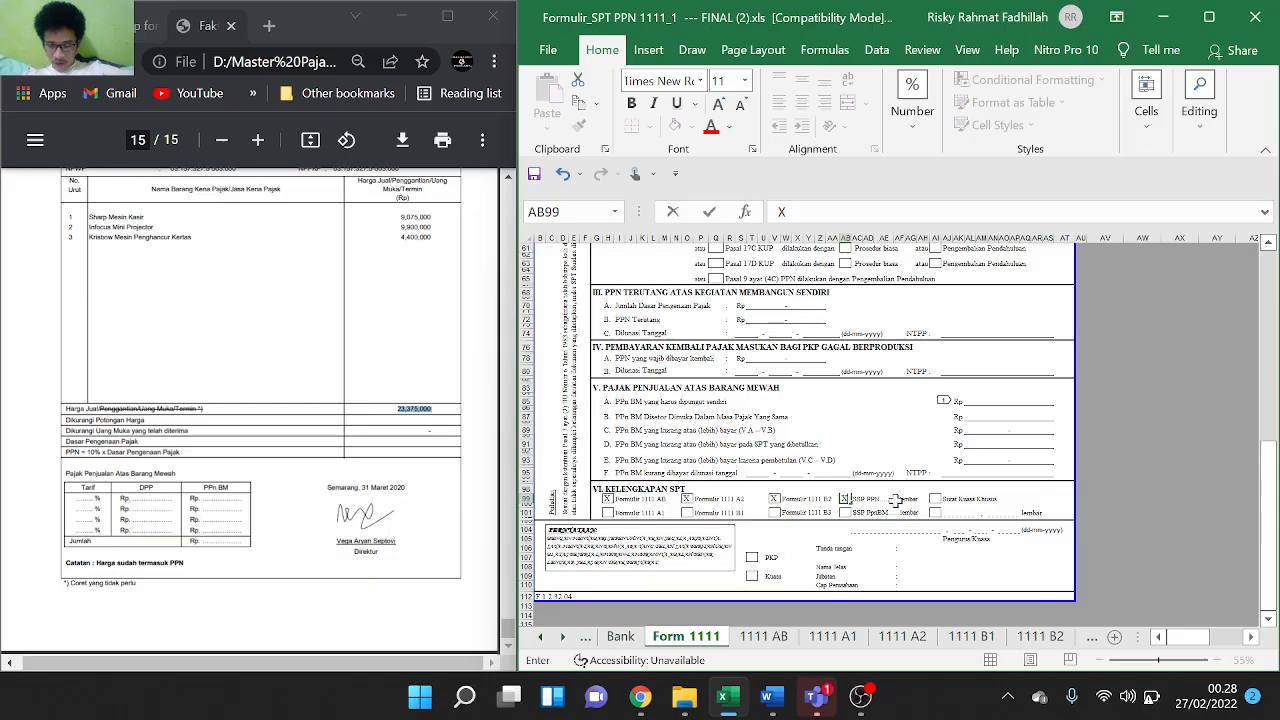
pyautogui.click(899, 500)
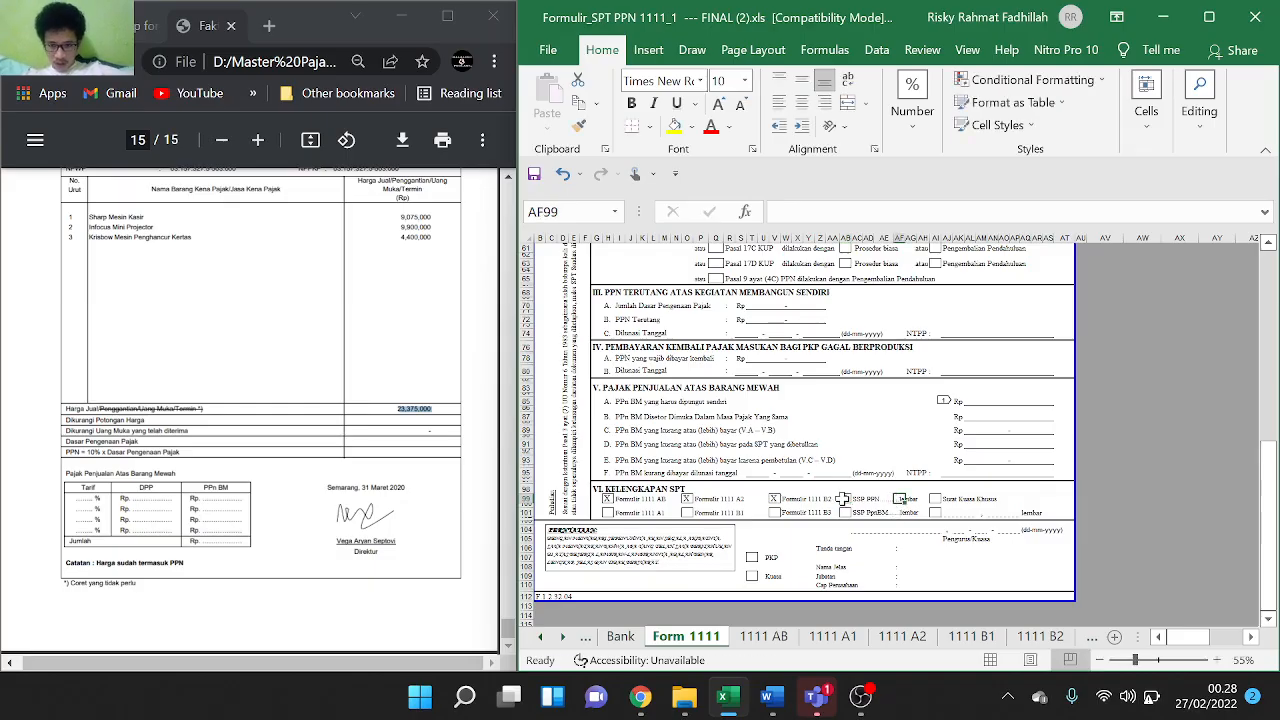
pyautogui.click(843, 498)
pyautogui.click(846, 498)
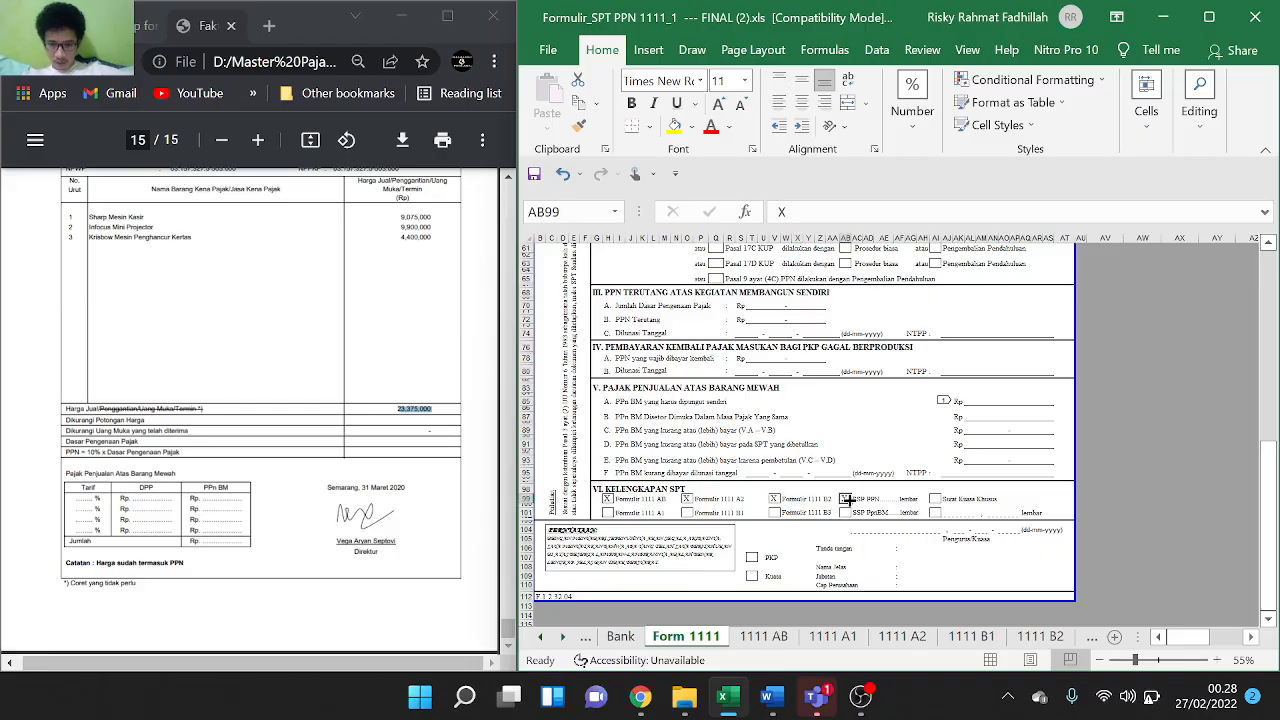
pyautogui.press('BackSpace')
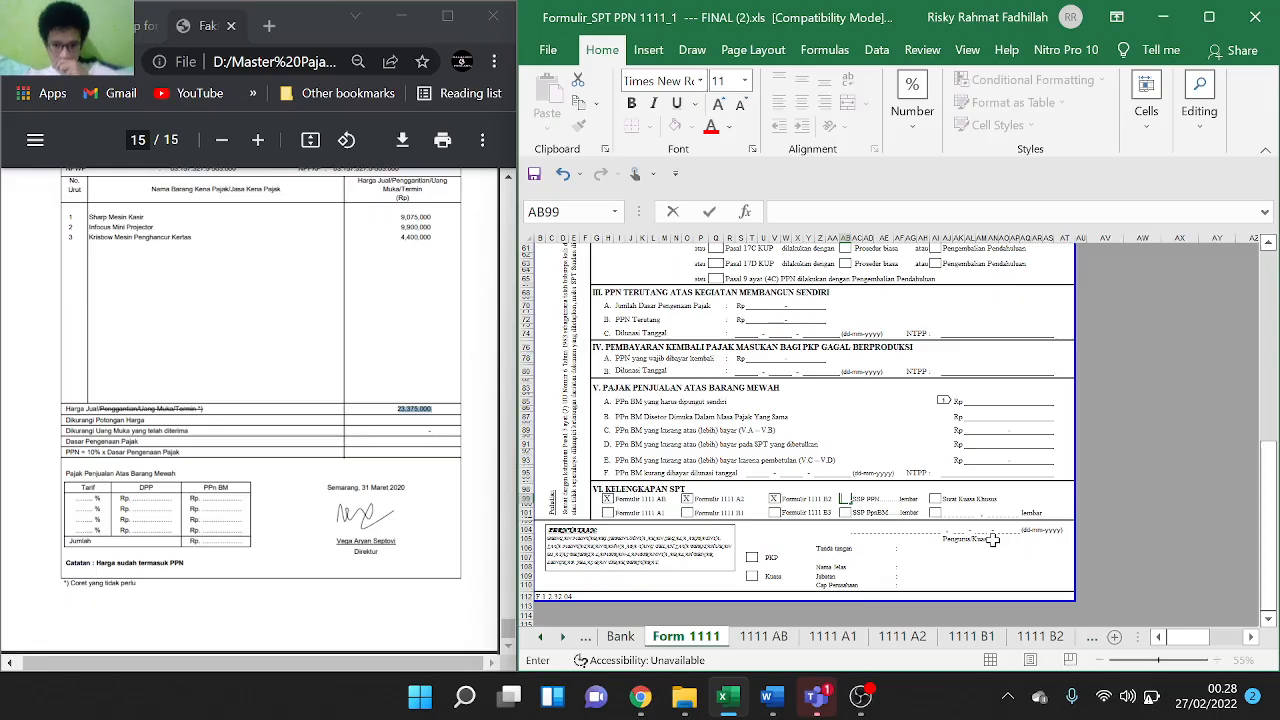
# Mark the signer as PKP with an X in the declaration block
pyautogui.scroll(-1, 993, 540)
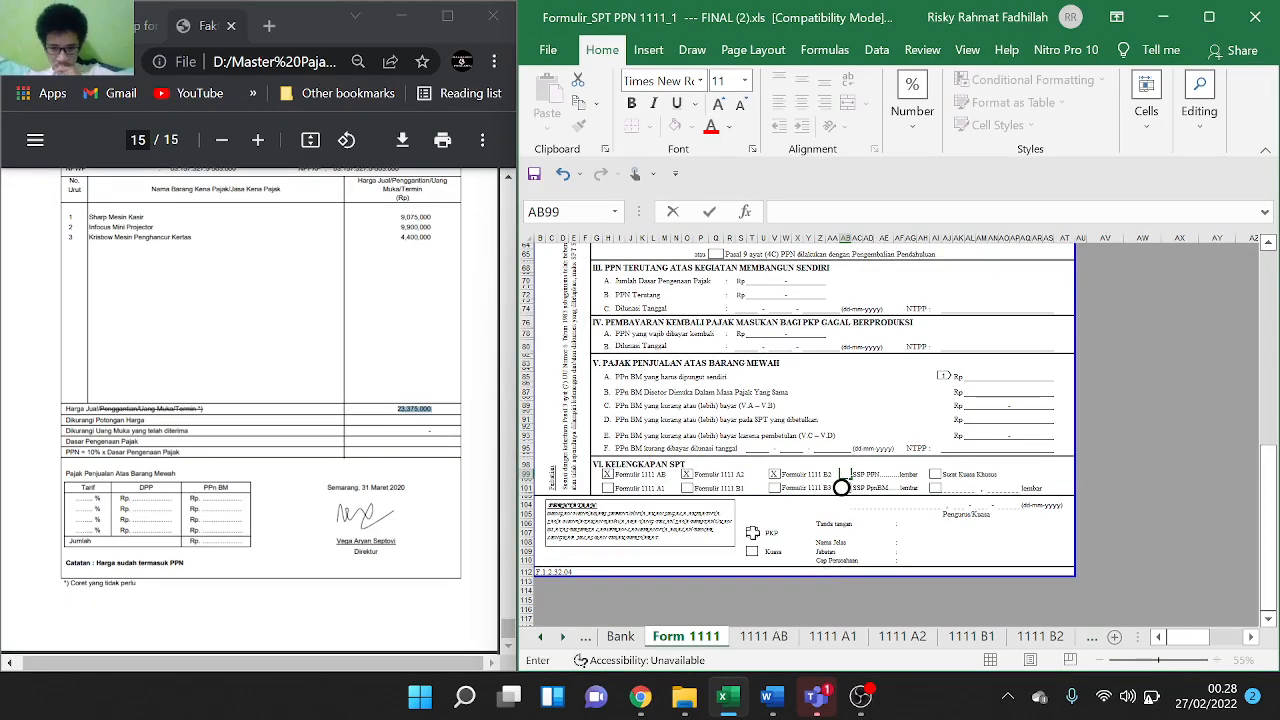
pyautogui.click(752, 533)
pyautogui.write('X')
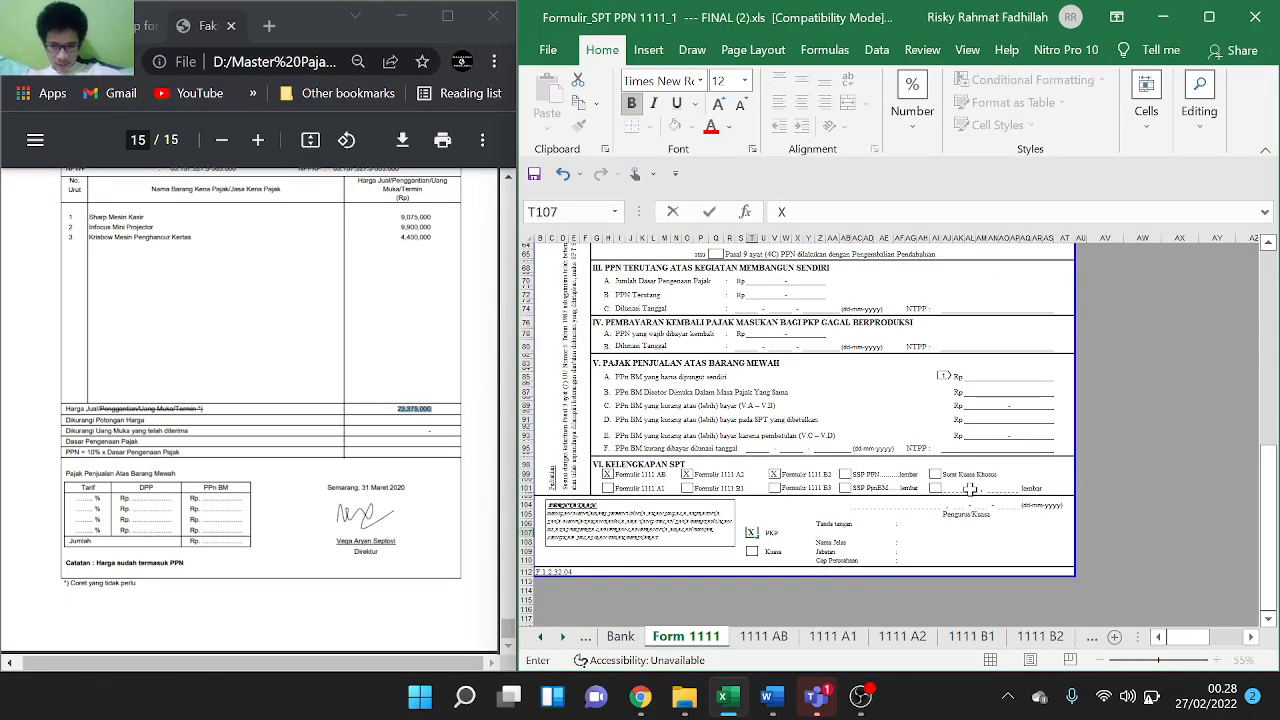
pyautogui.click(915, 506)
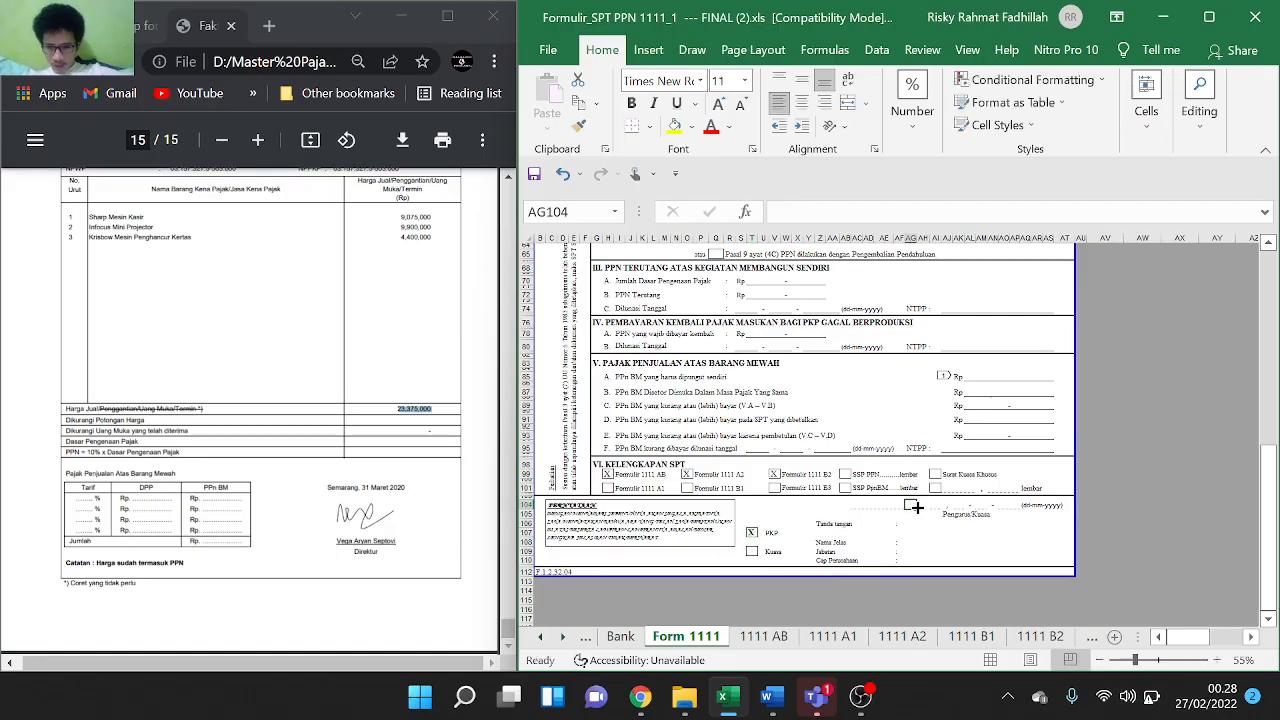
pyautogui.click(884, 513)
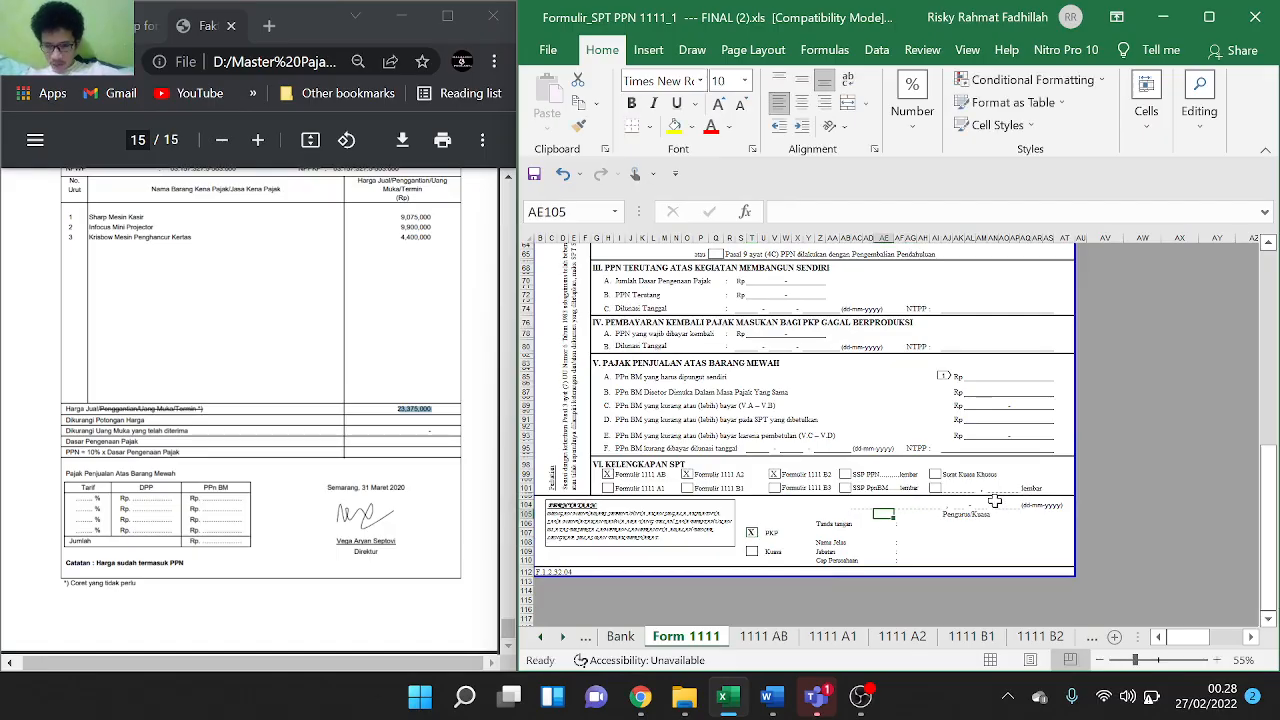
# Fill the declaration's signing date boxes with the day, month 04 and year 2020
pyautogui.click(858, 512)
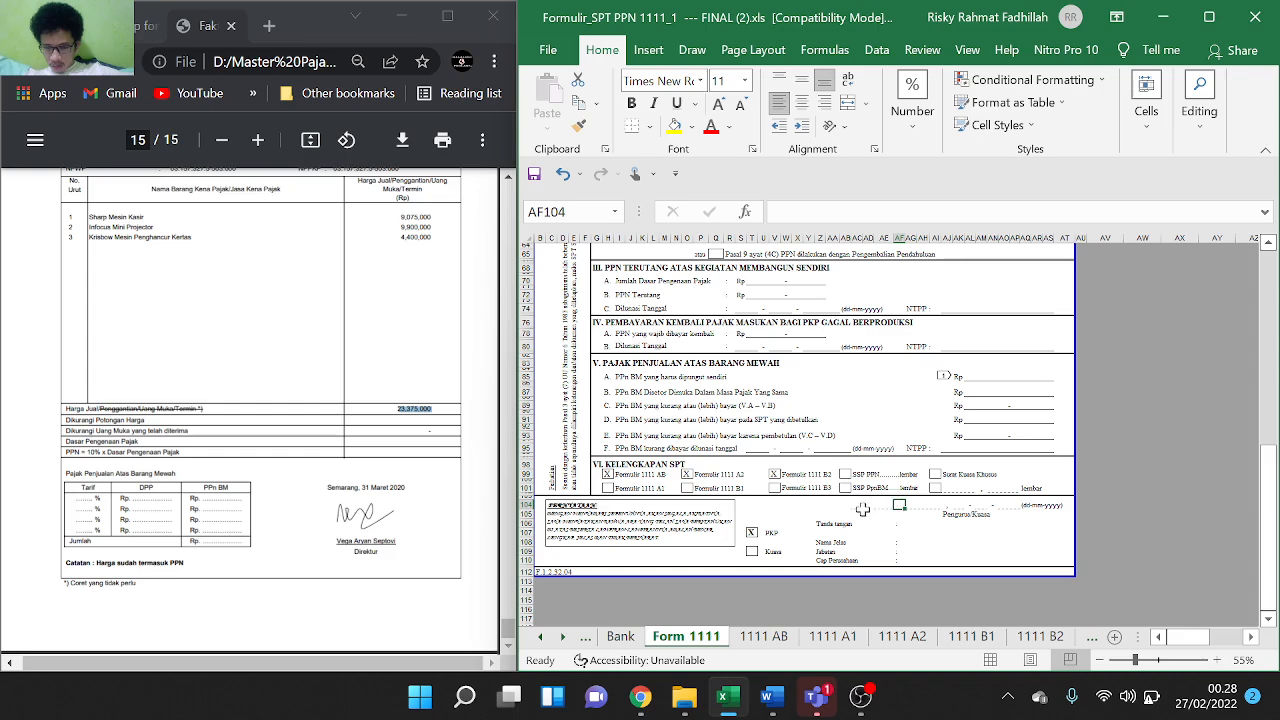
pyautogui.click(958, 505)
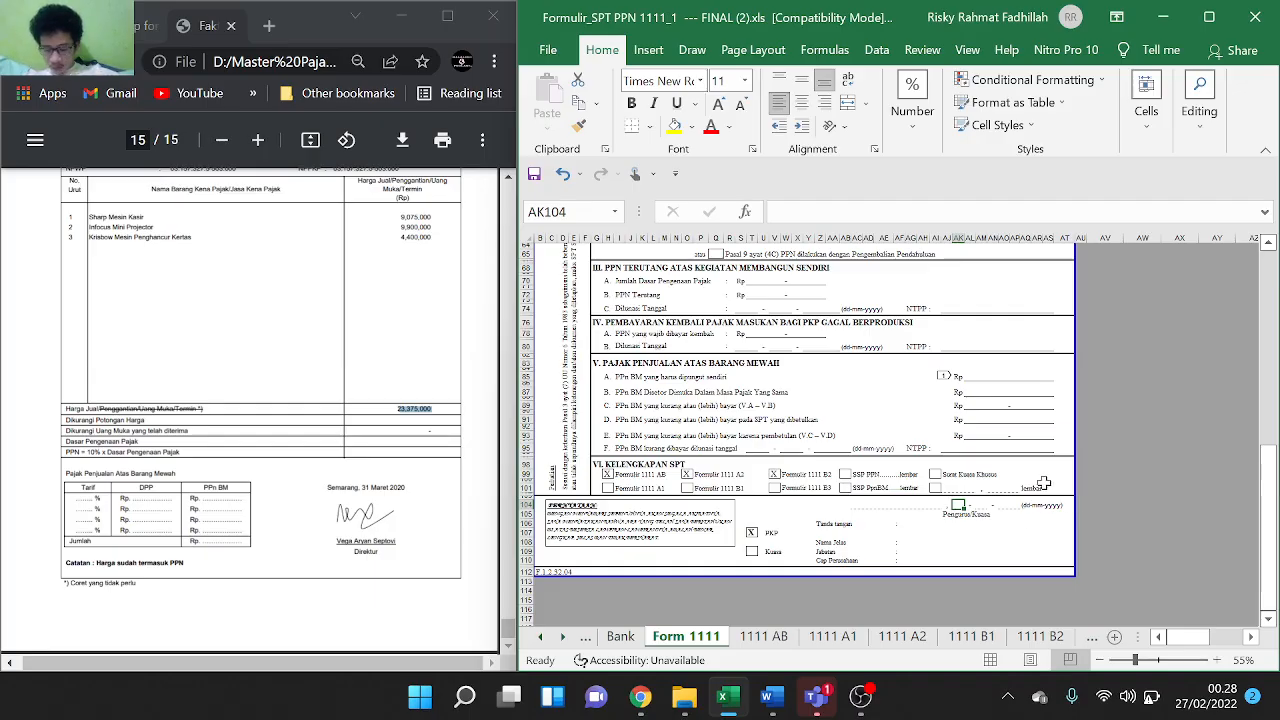
pyautogui.write('25')
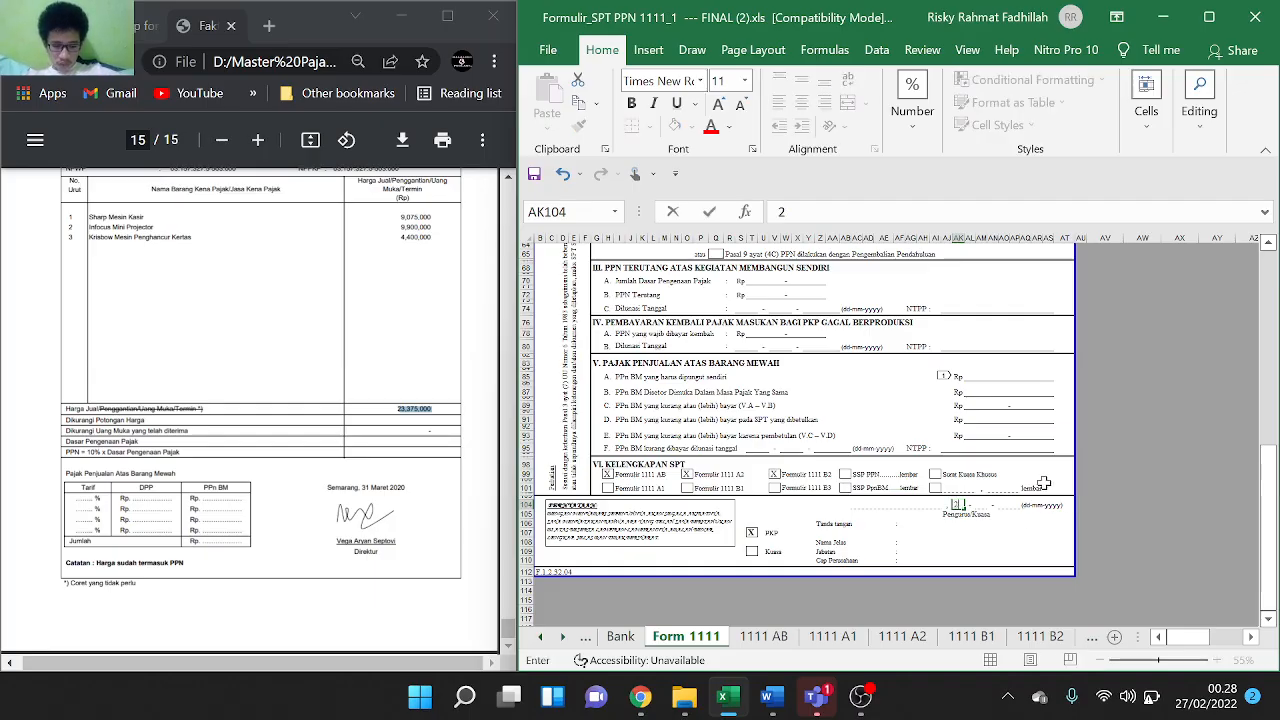
pyautogui.click(981, 505)
pyautogui.write('04')
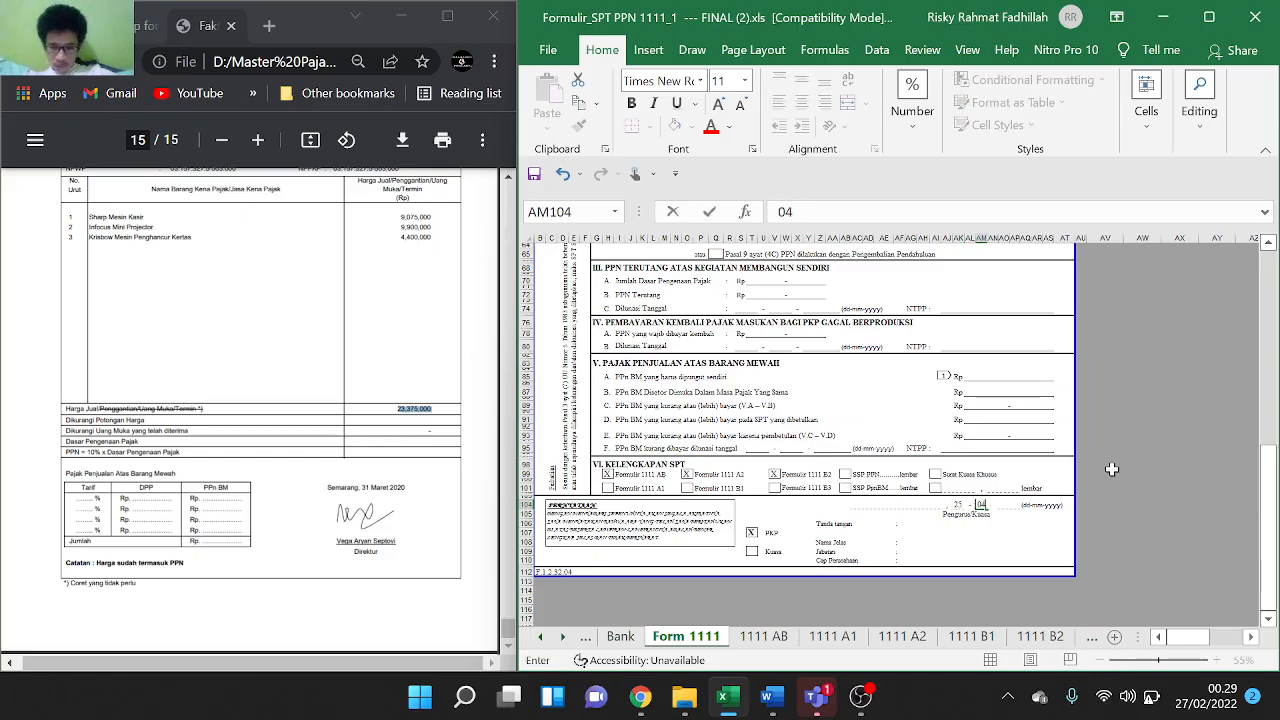
pyautogui.press('Tab')
pyautogui.press('Tab')
pyautogui.write('2')
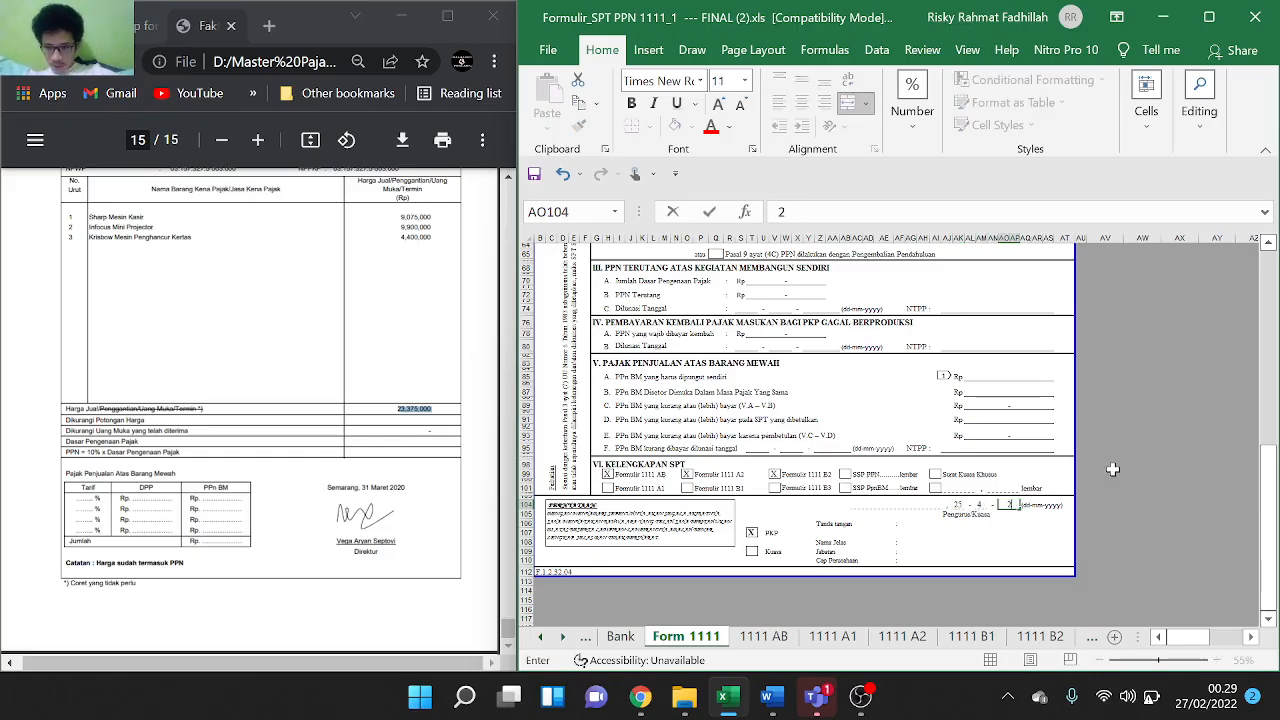
pyautogui.write('020')
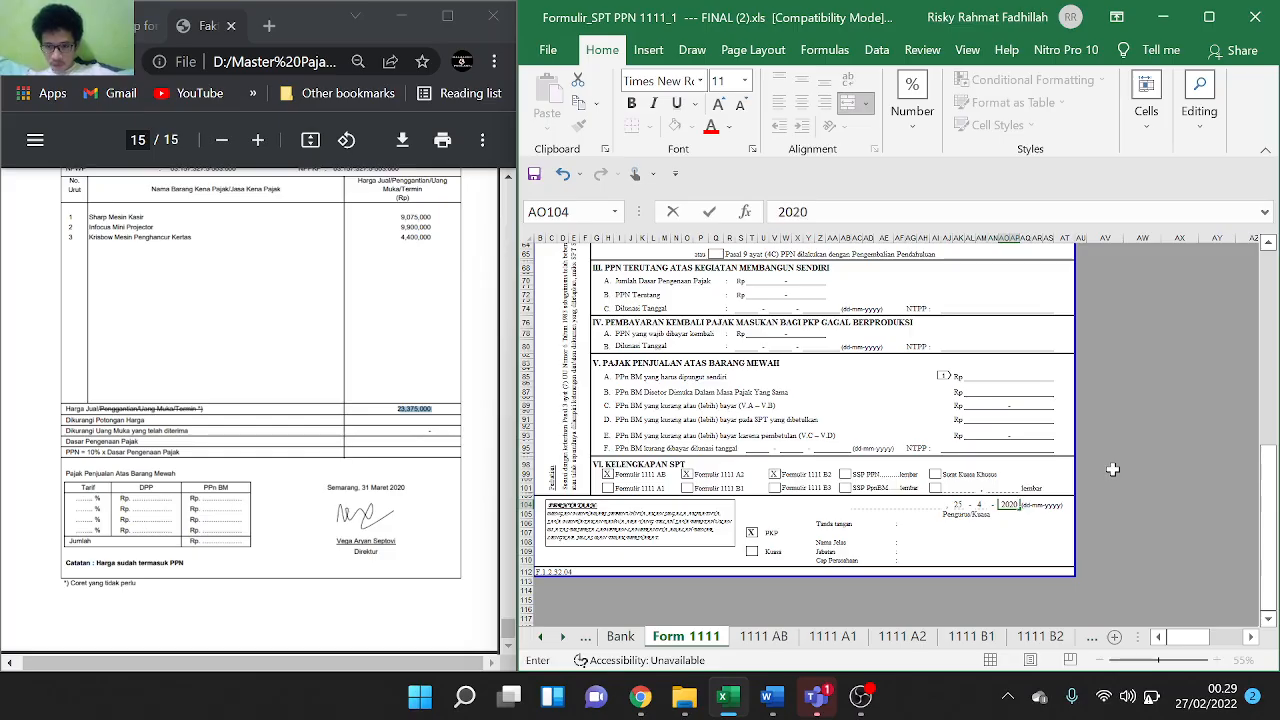
pyautogui.click(897, 512)
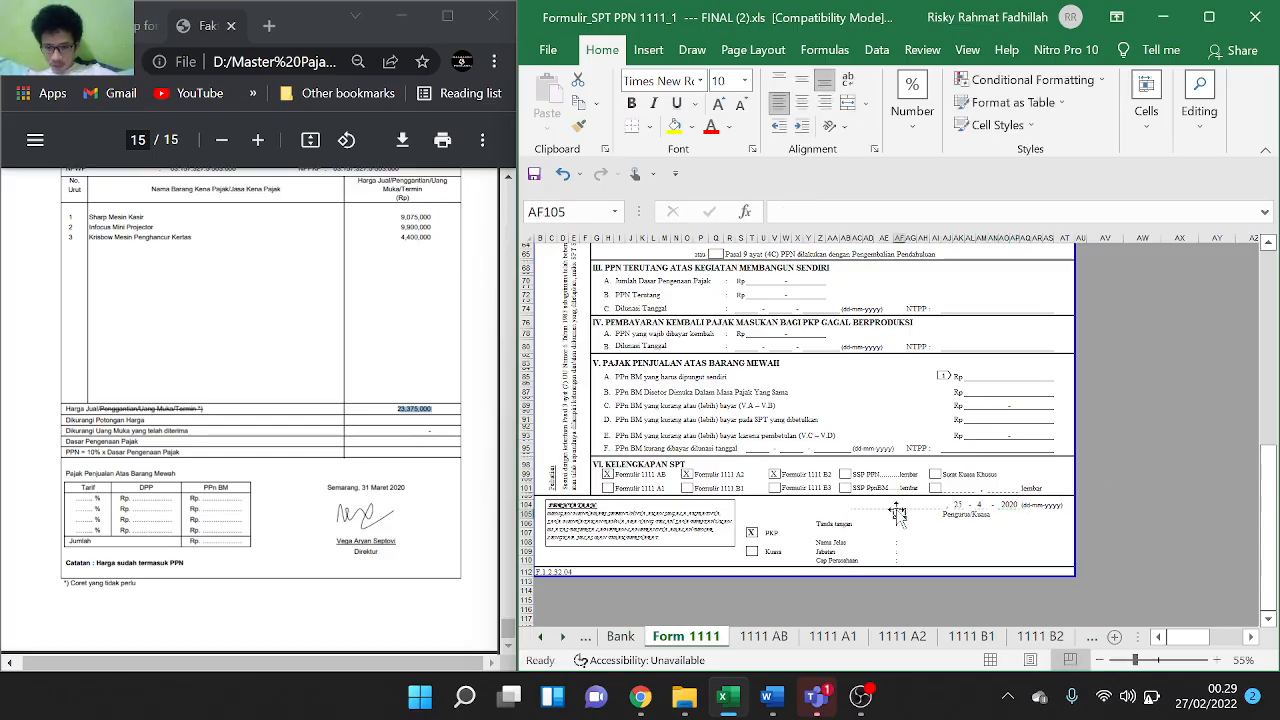
pyautogui.click(884, 505)
pyautogui.click(857, 505)
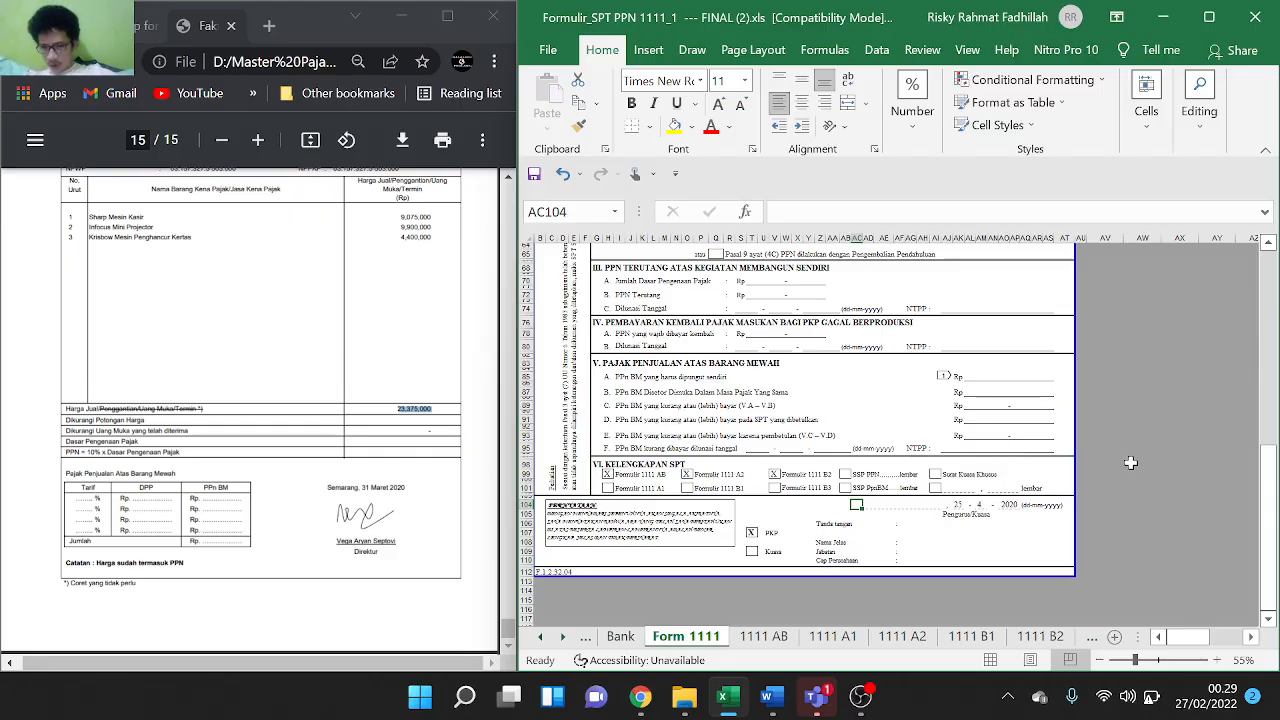
# Move back through the sheet tabs to the WP sheet with the SSP form
pyautogui.click(624, 640)
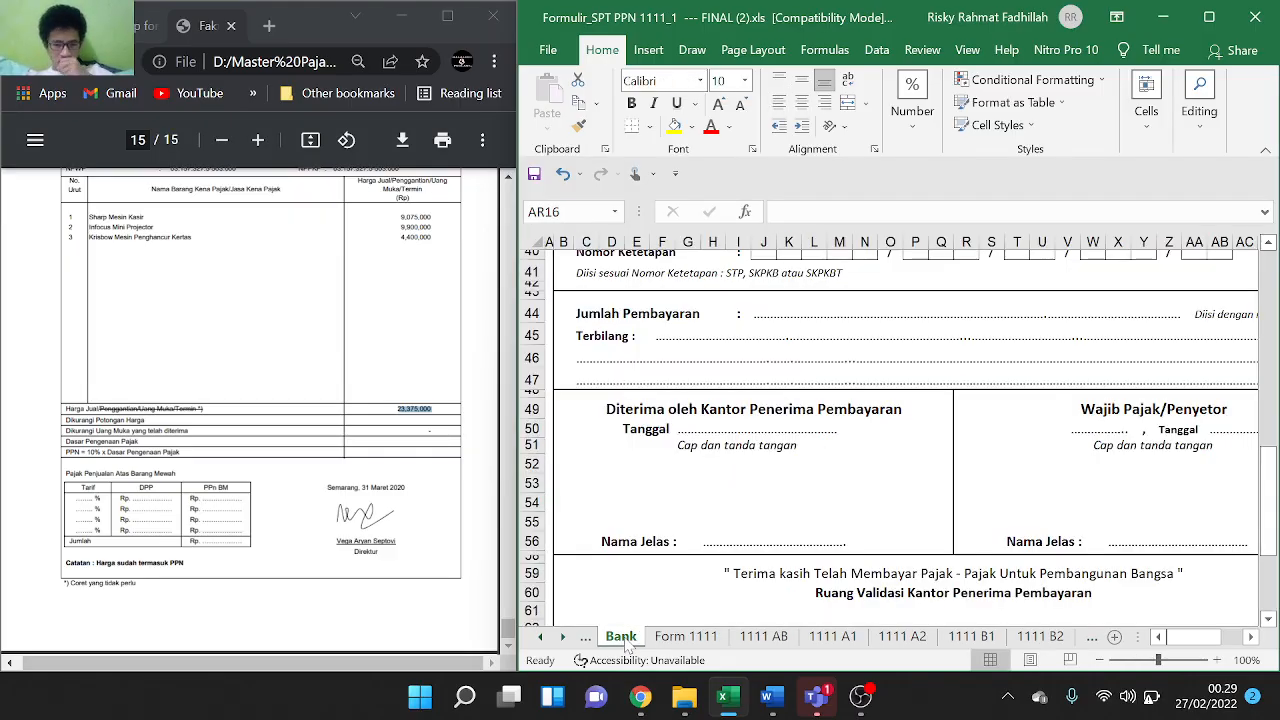
pyautogui.click(541, 637)
pyautogui.click(541, 637)
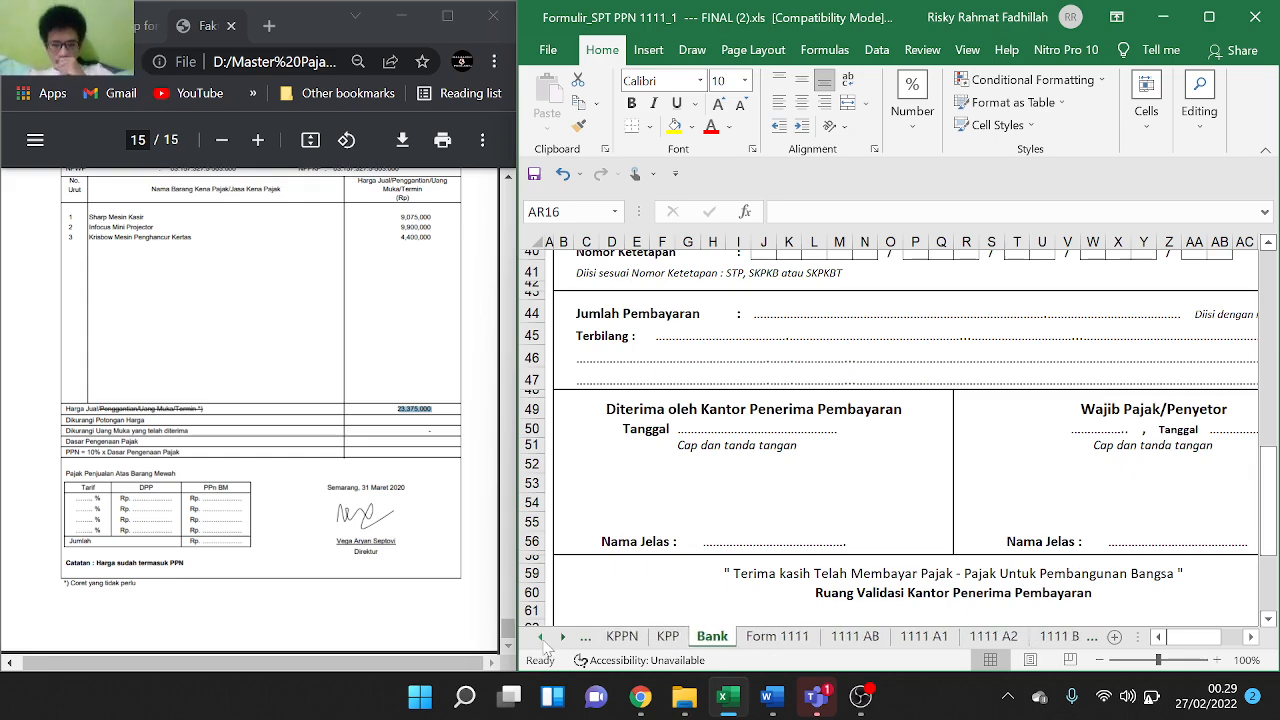
pyautogui.scroll(-1, 653, 642)
pyautogui.click(622, 637)
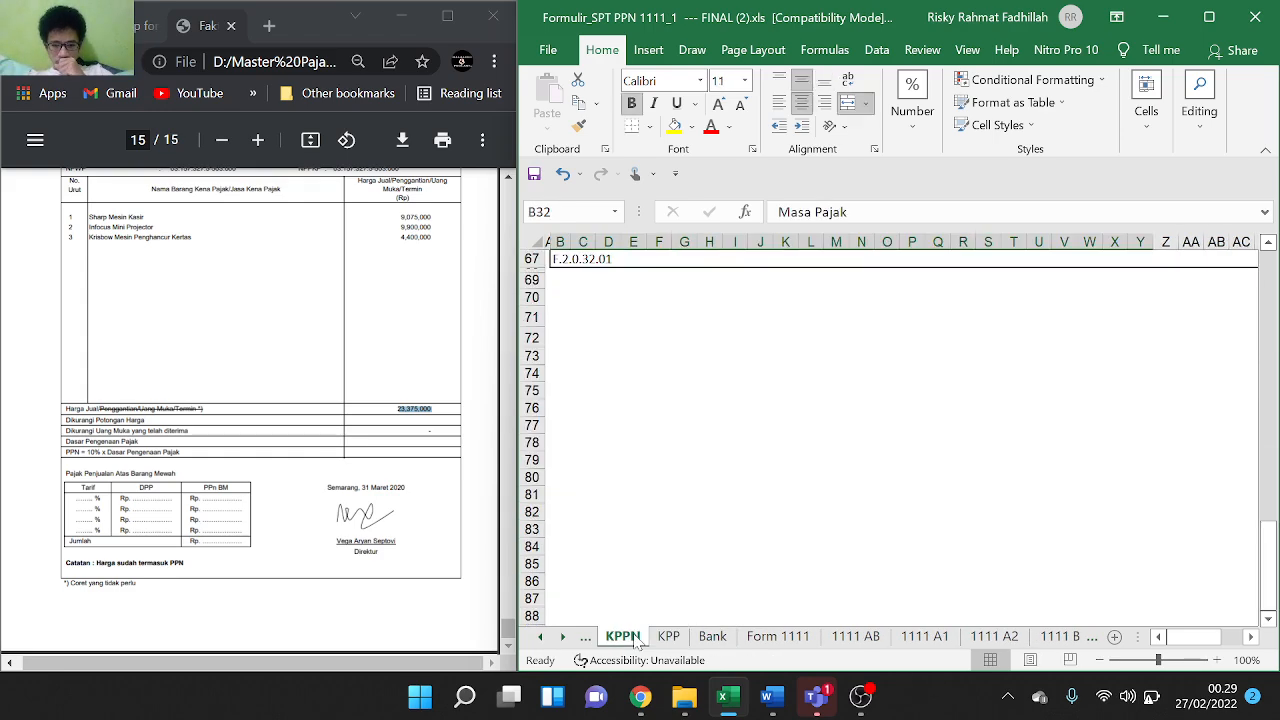
pyautogui.click(546, 640)
pyautogui.click(541, 637)
pyautogui.click(608, 640)
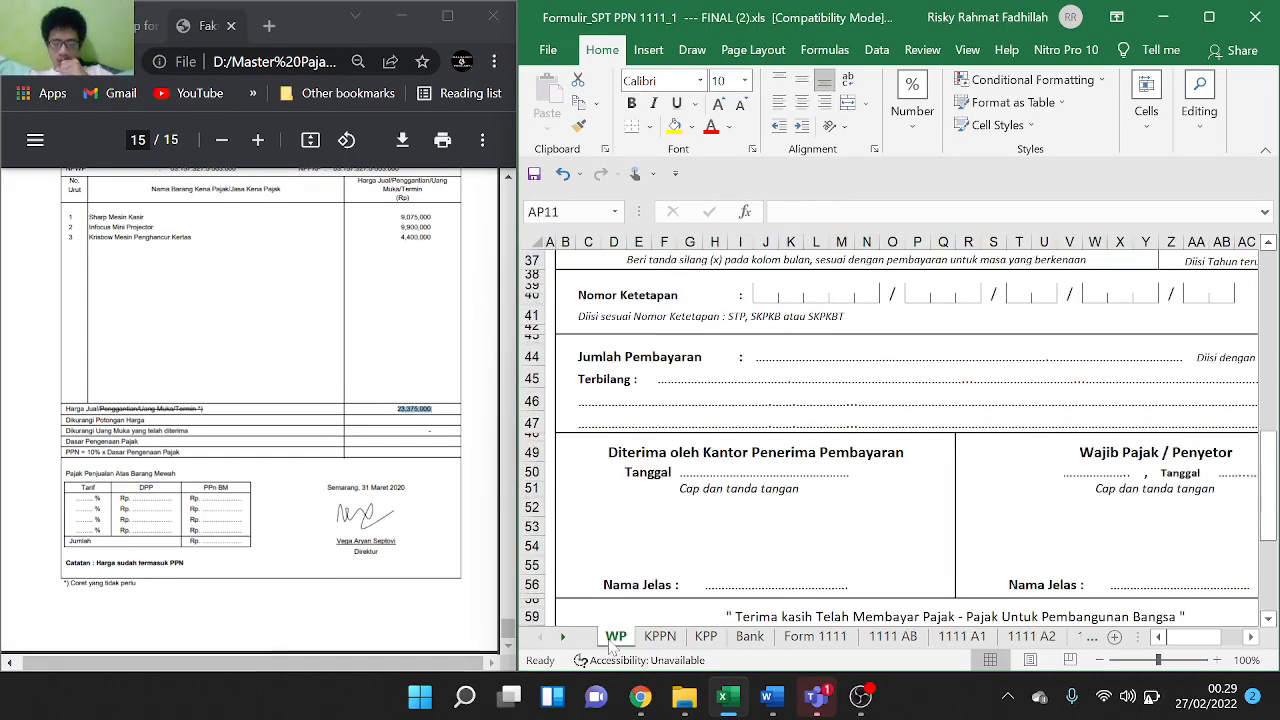
# Scroll to the top of the SSP form and select the first NPWP digit box
pyautogui.scroll(3, 846, 448)
pyautogui.scroll(8, 846, 448)
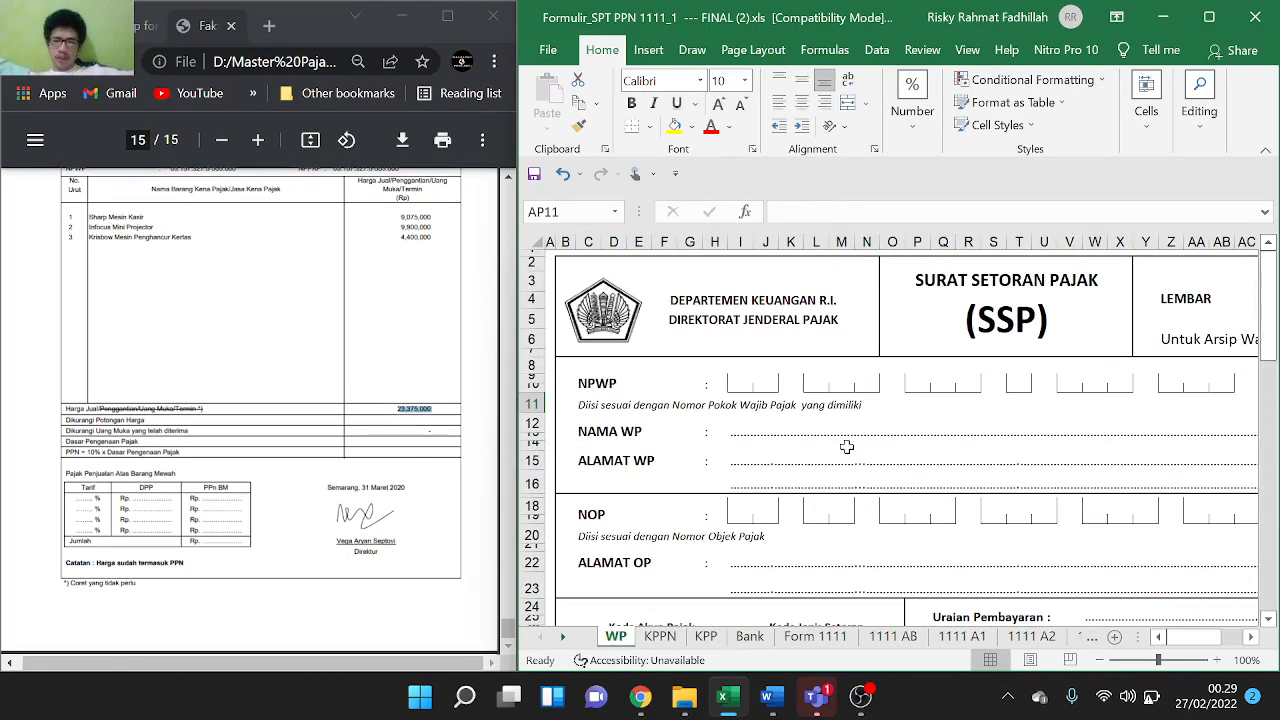
pyautogui.scroll(-1, 846, 448)
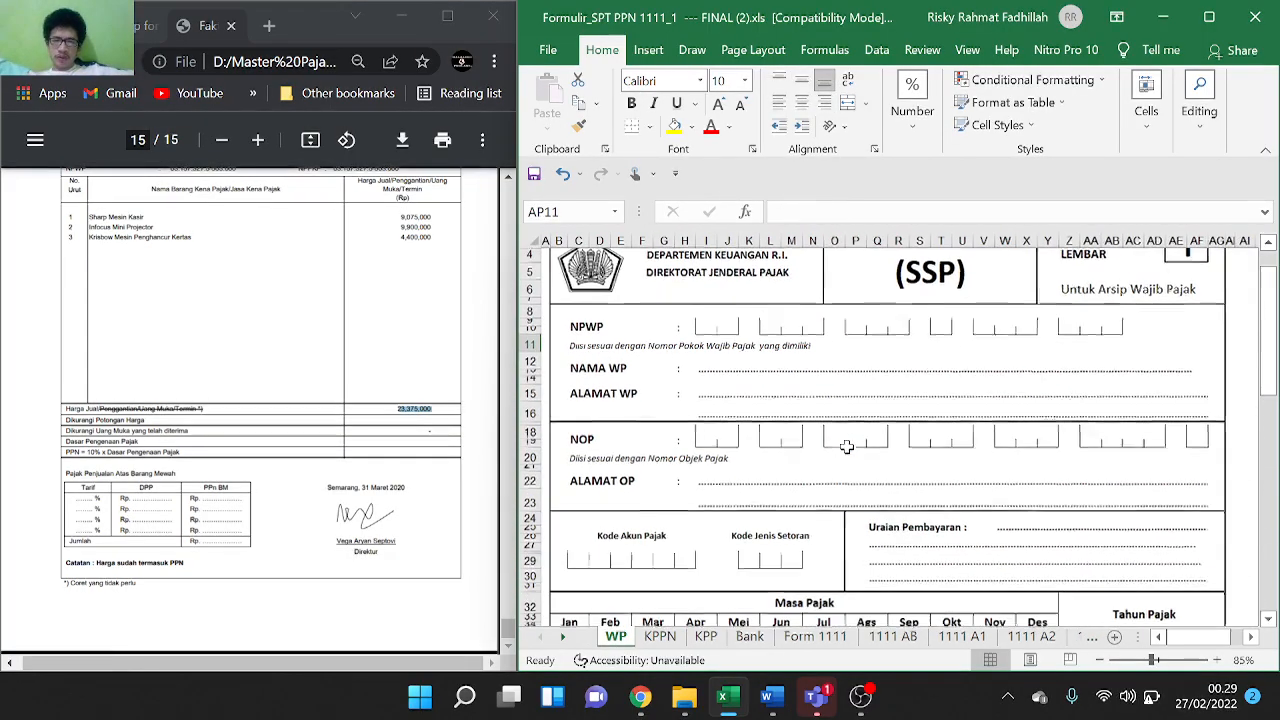
pyautogui.click(701, 323)
pyautogui.scroll(15, 280, 338)
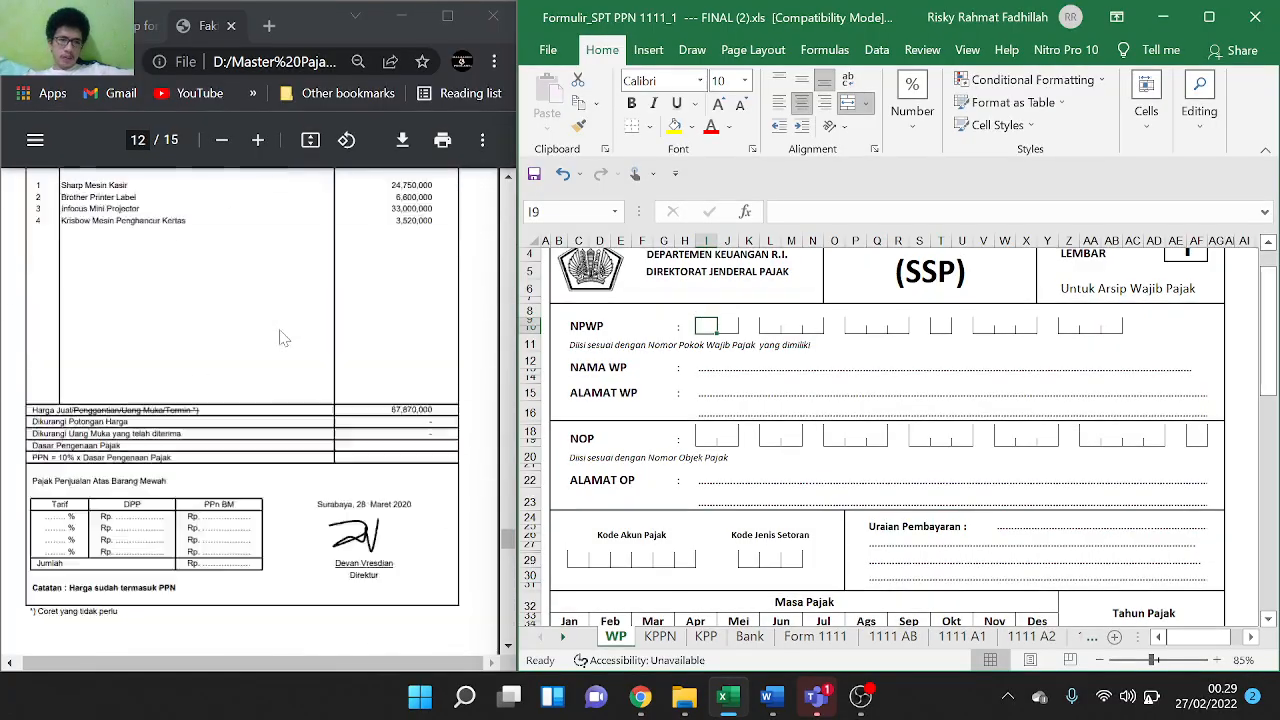
pyautogui.scroll(20, 280, 338)
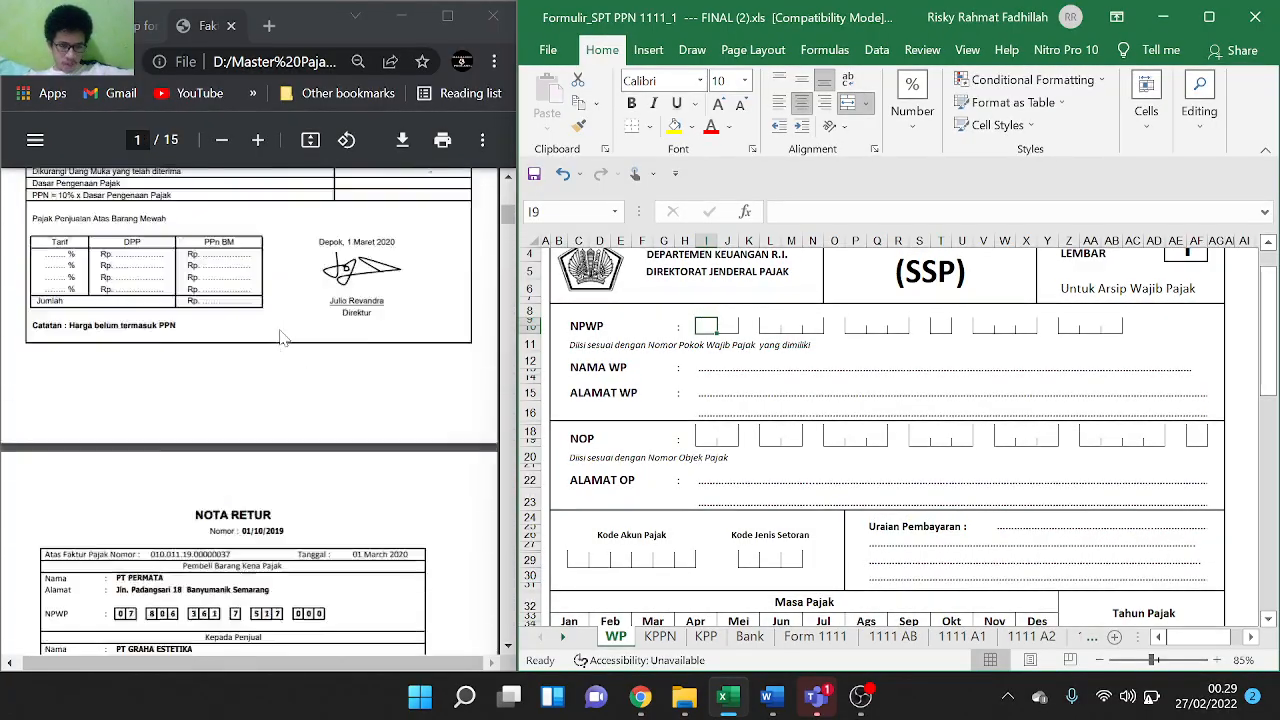
pyautogui.scroll(5, 283, 338)
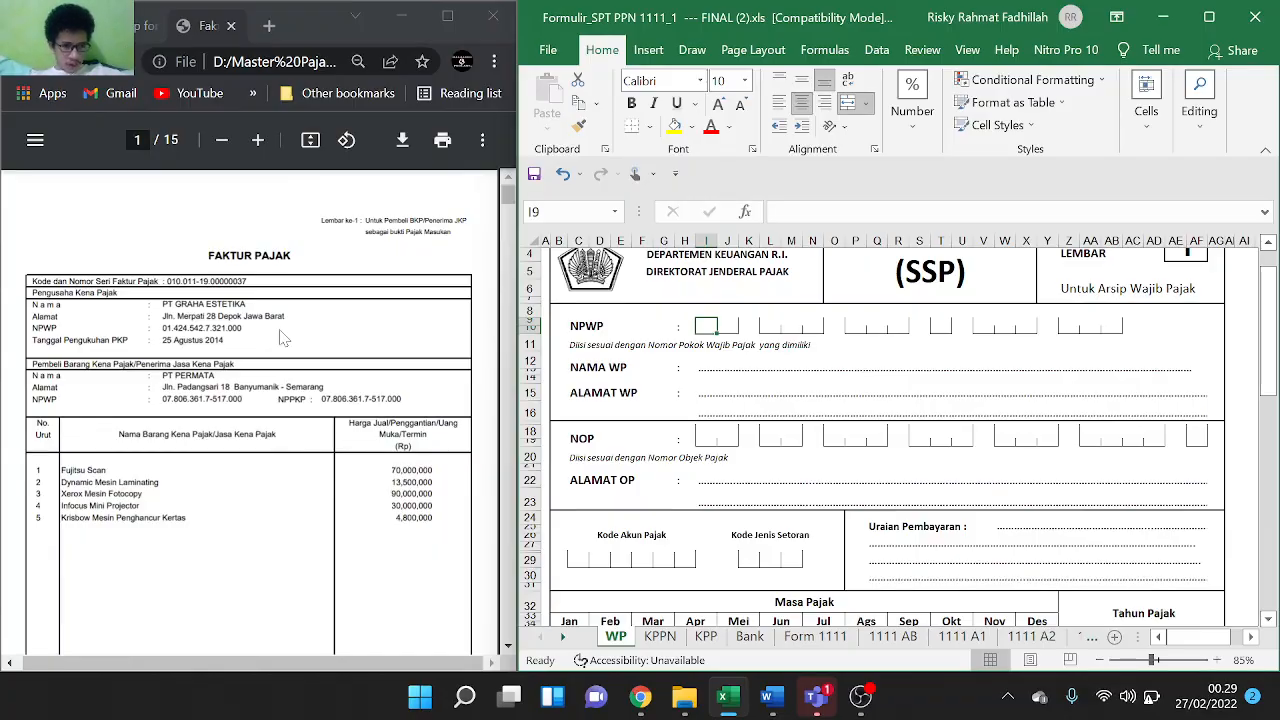
# Type the opening NPWP digits into the SSP boxes, correcting the second digit box
pyautogui.write('0')
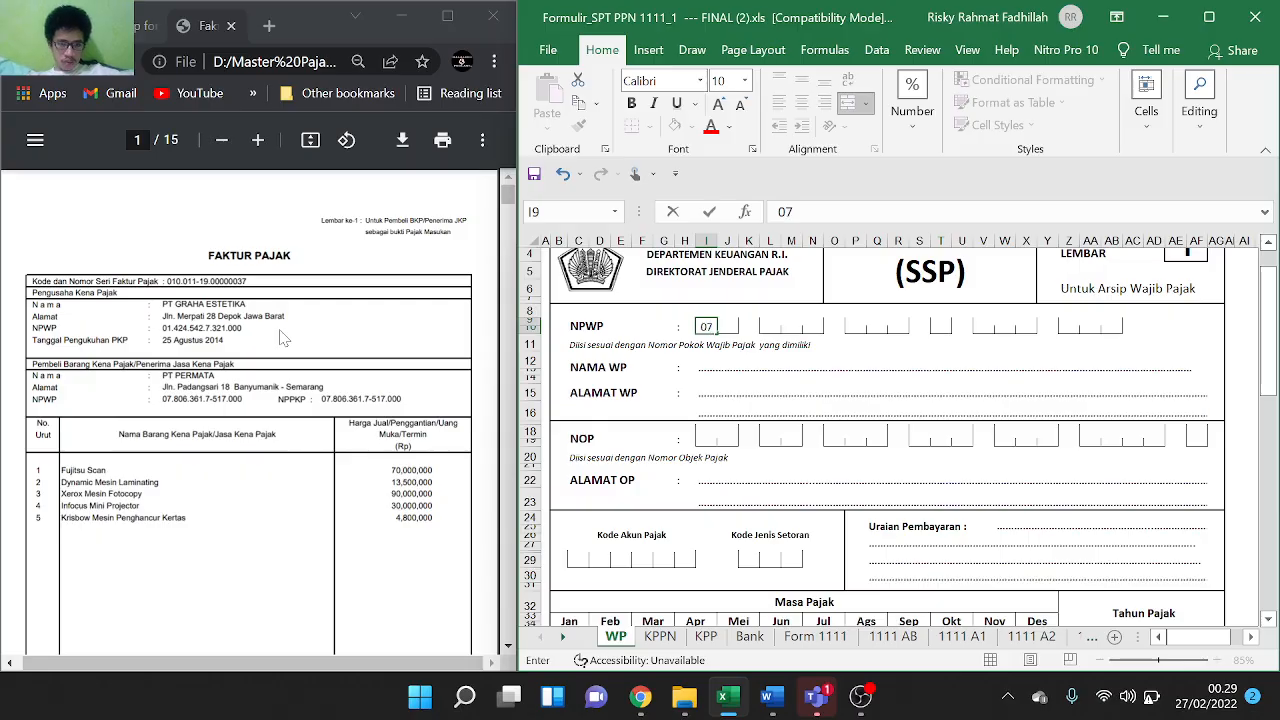
pyautogui.press('Tab')
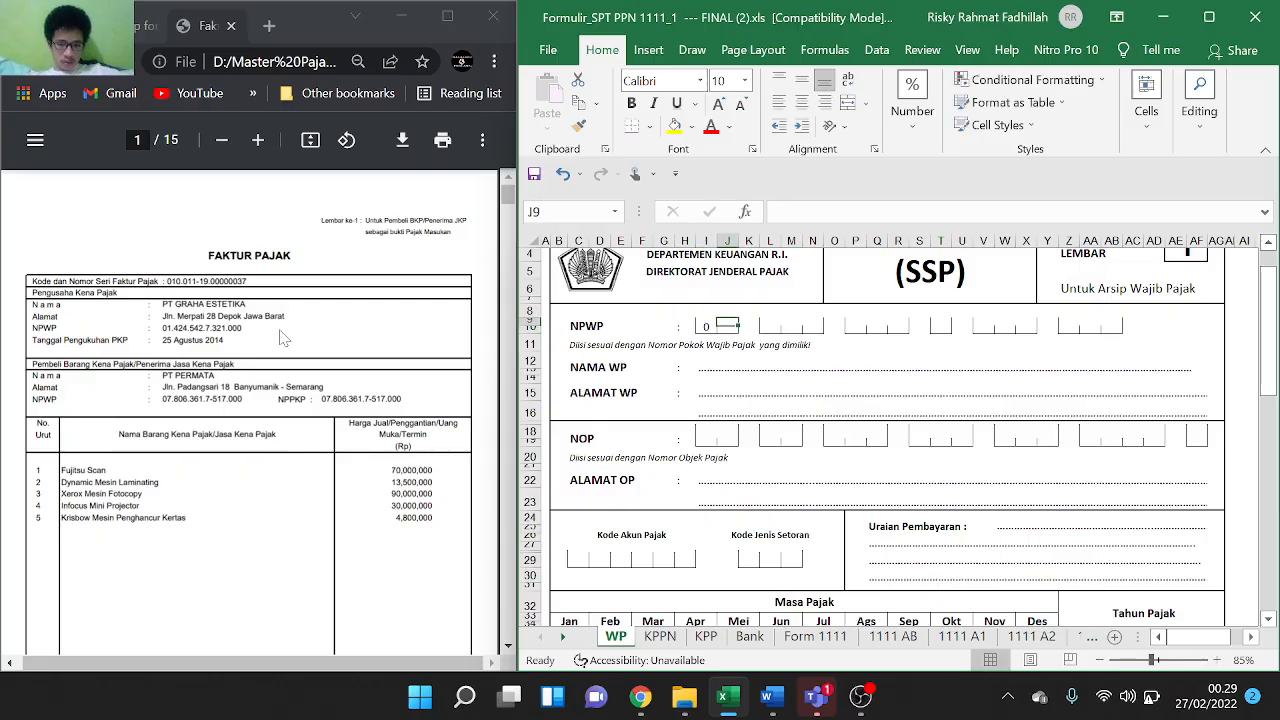
pyautogui.write('7')
pyautogui.press('Tab')
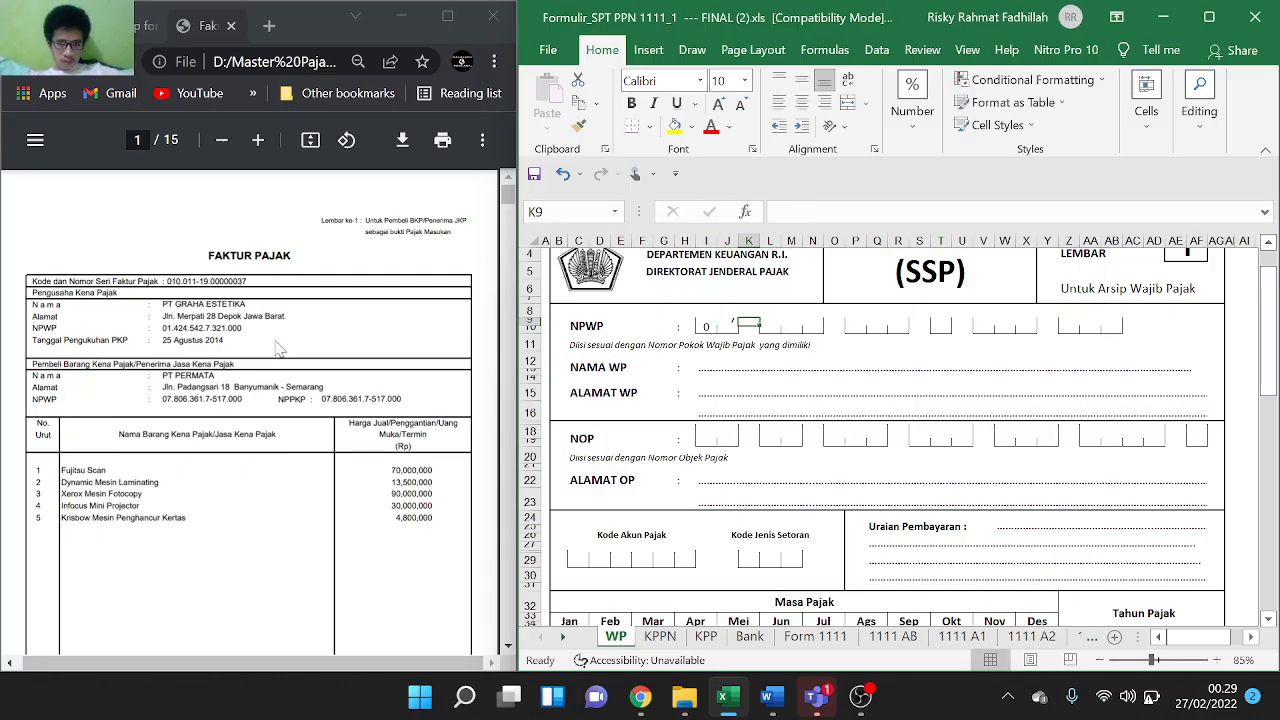
pyautogui.click(726, 328)
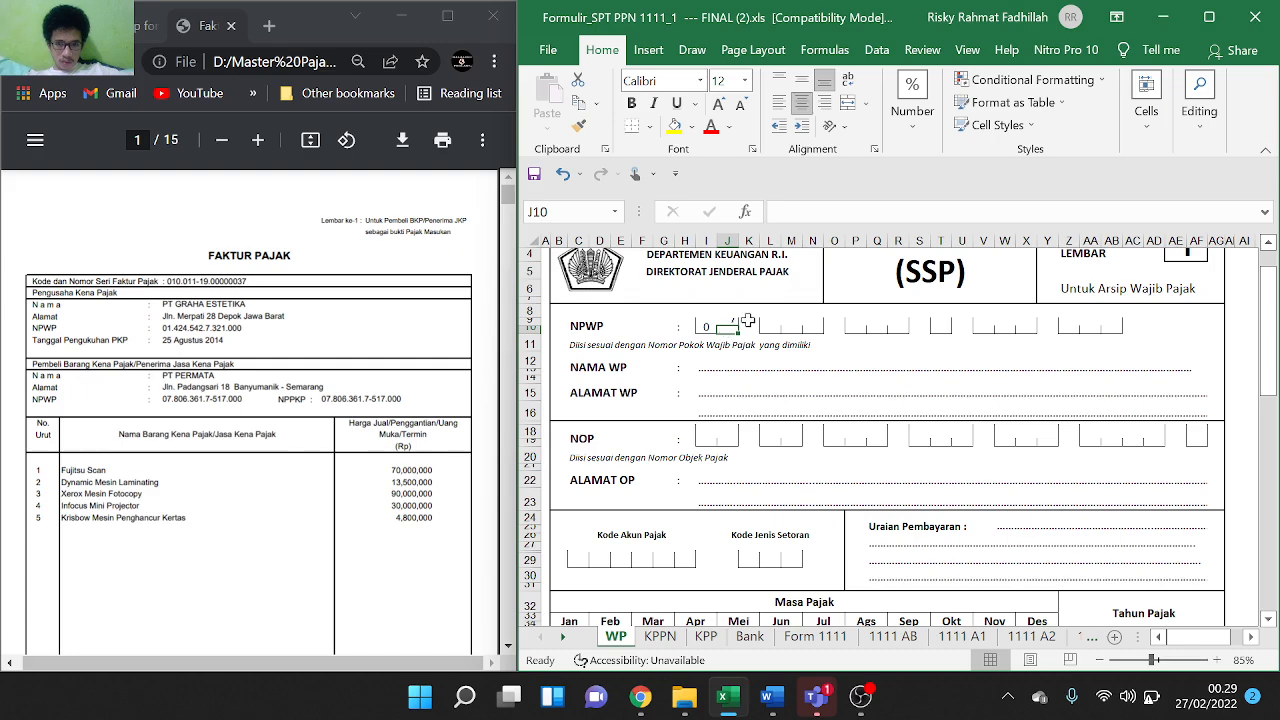
pyautogui.click(707, 327)
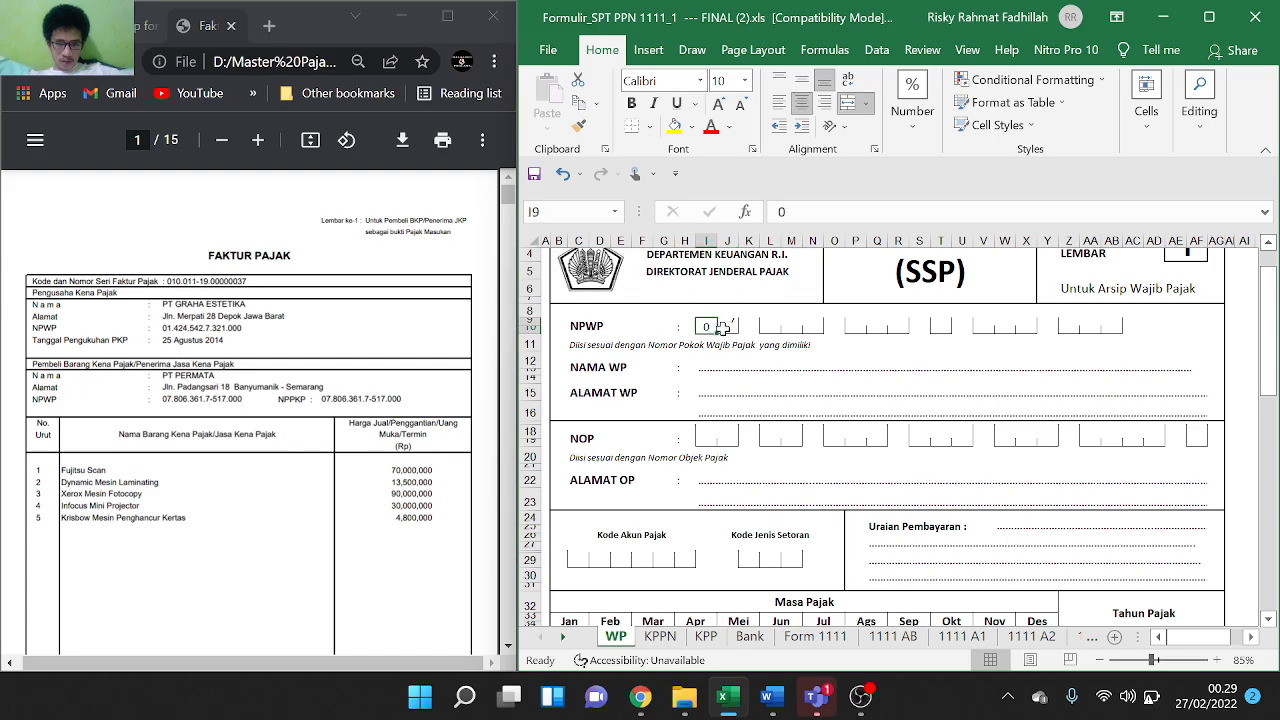
pyautogui.click(745, 329)
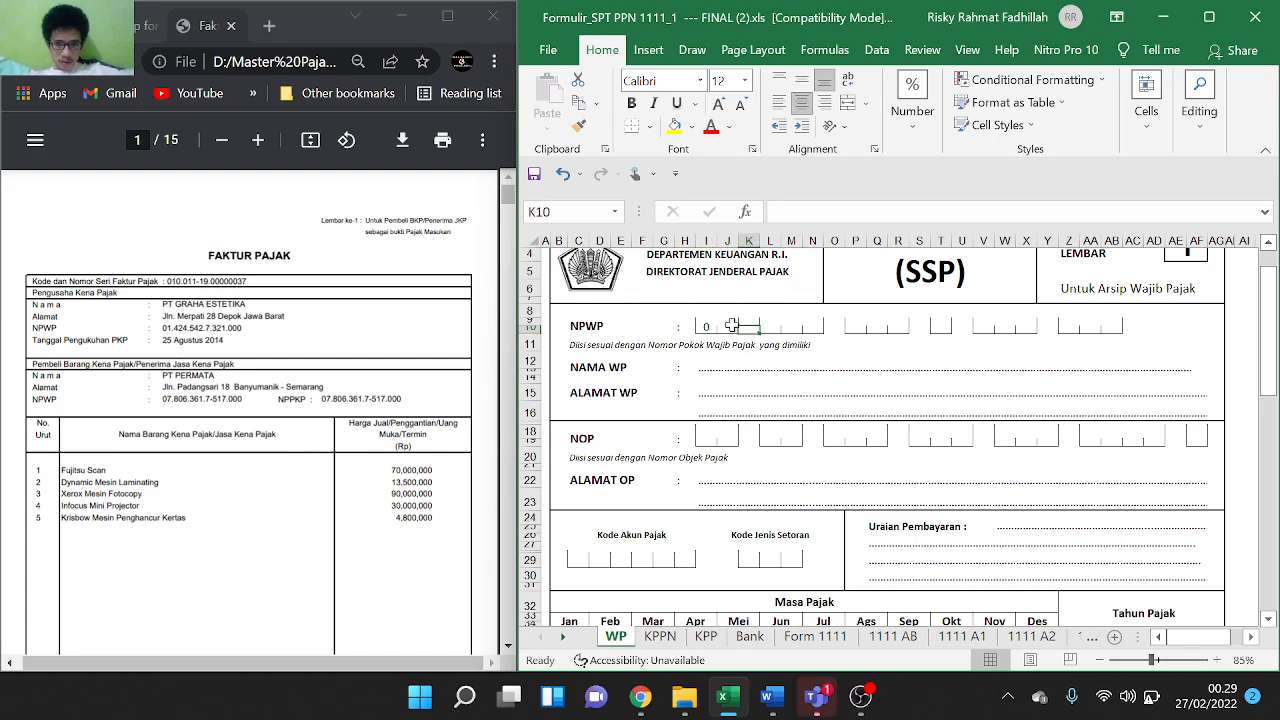
pyautogui.click(732, 323)
pyautogui.write('1')
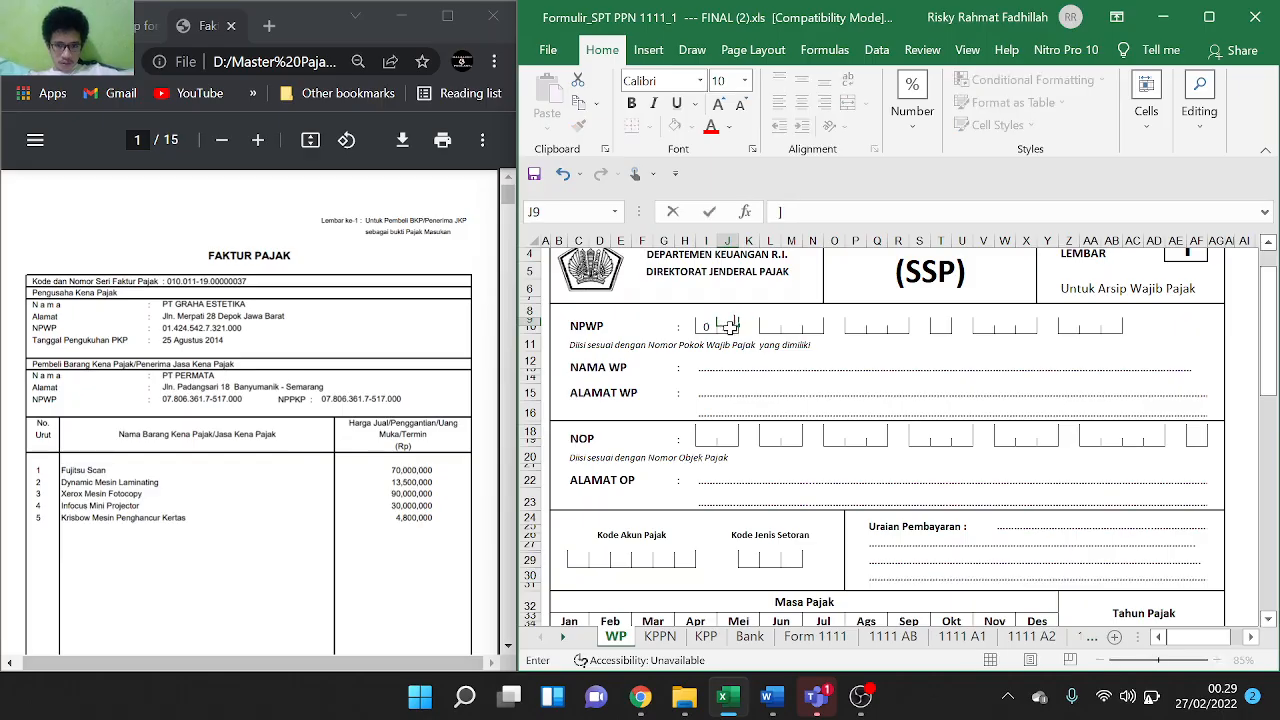
pyautogui.press('Return')
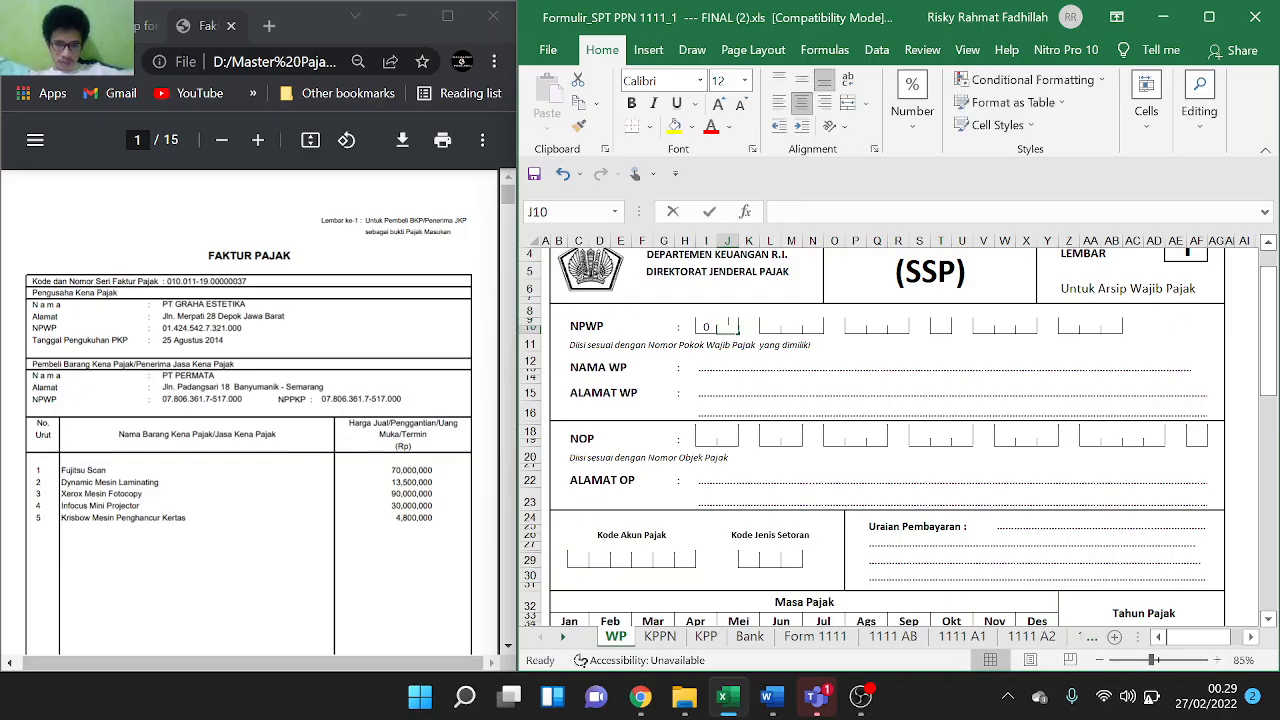
# Fill the middle NPWP digit boxes with the next digits of the tax number
pyautogui.press('Right')
pyautogui.press('Right')
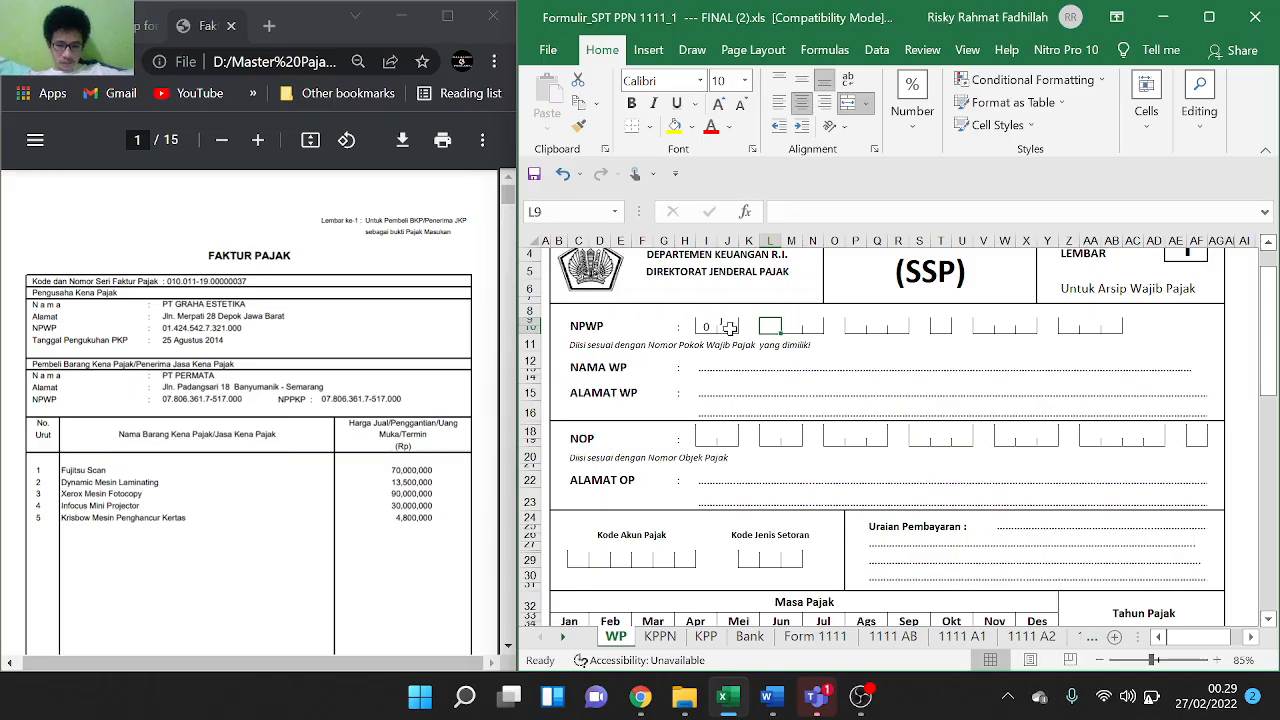
pyautogui.press('Right')
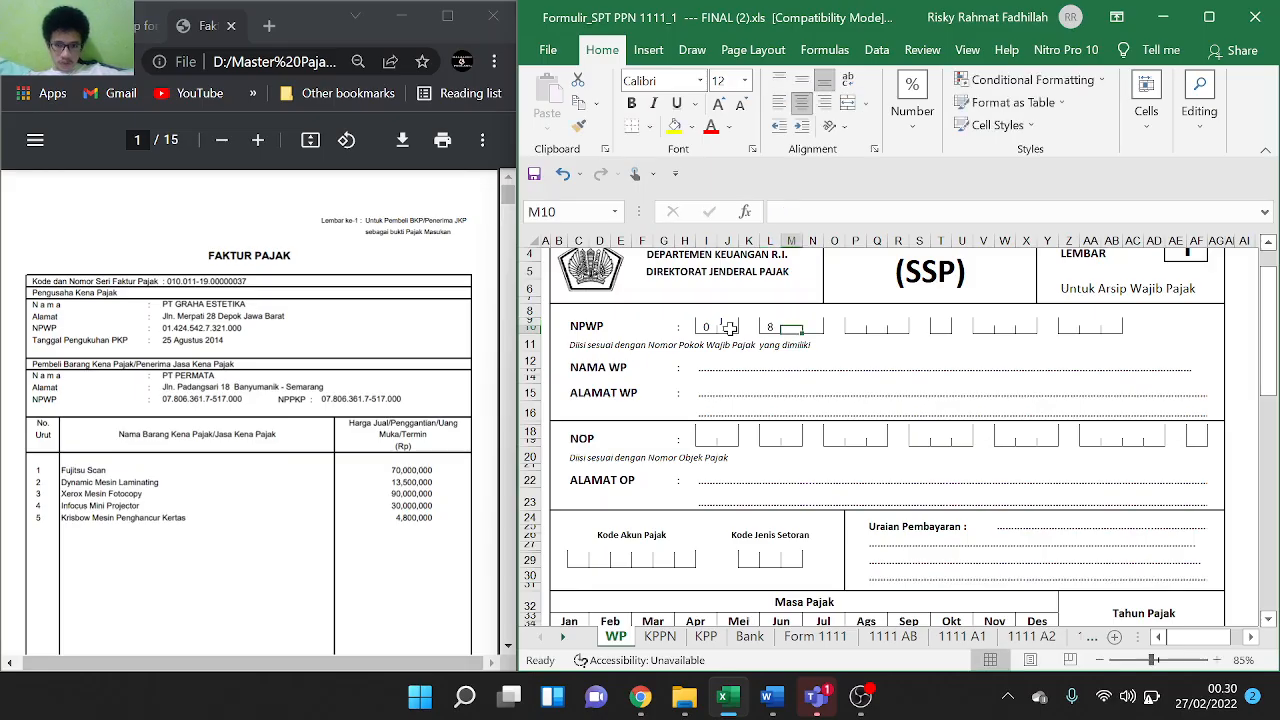
pyautogui.press('Right')
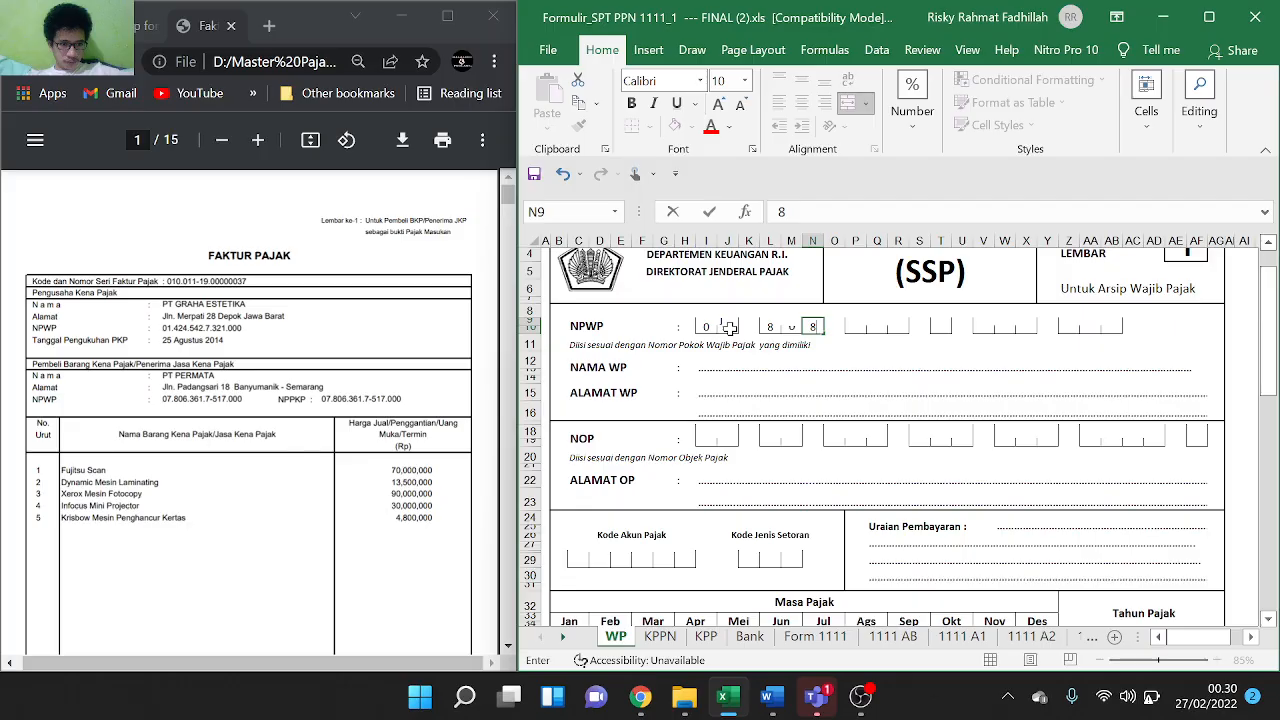
pyautogui.press('Tab')
pyautogui.press('Tab')
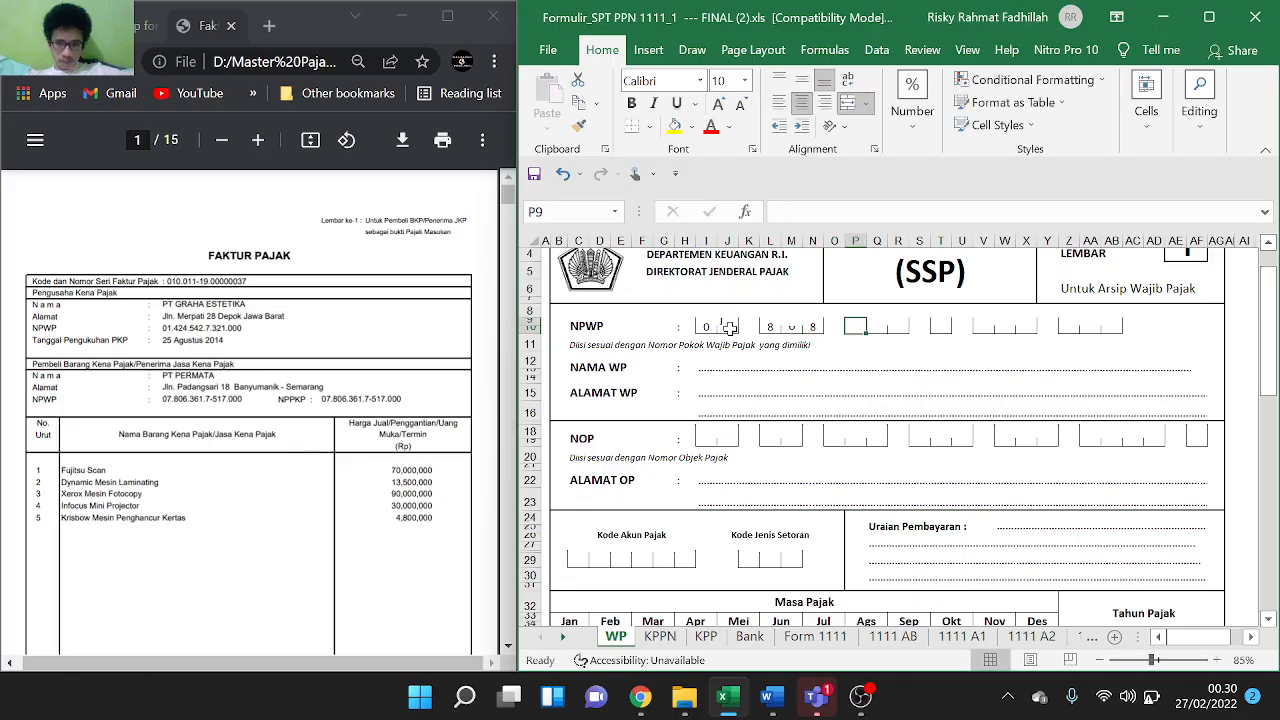
pyautogui.press('Tab')
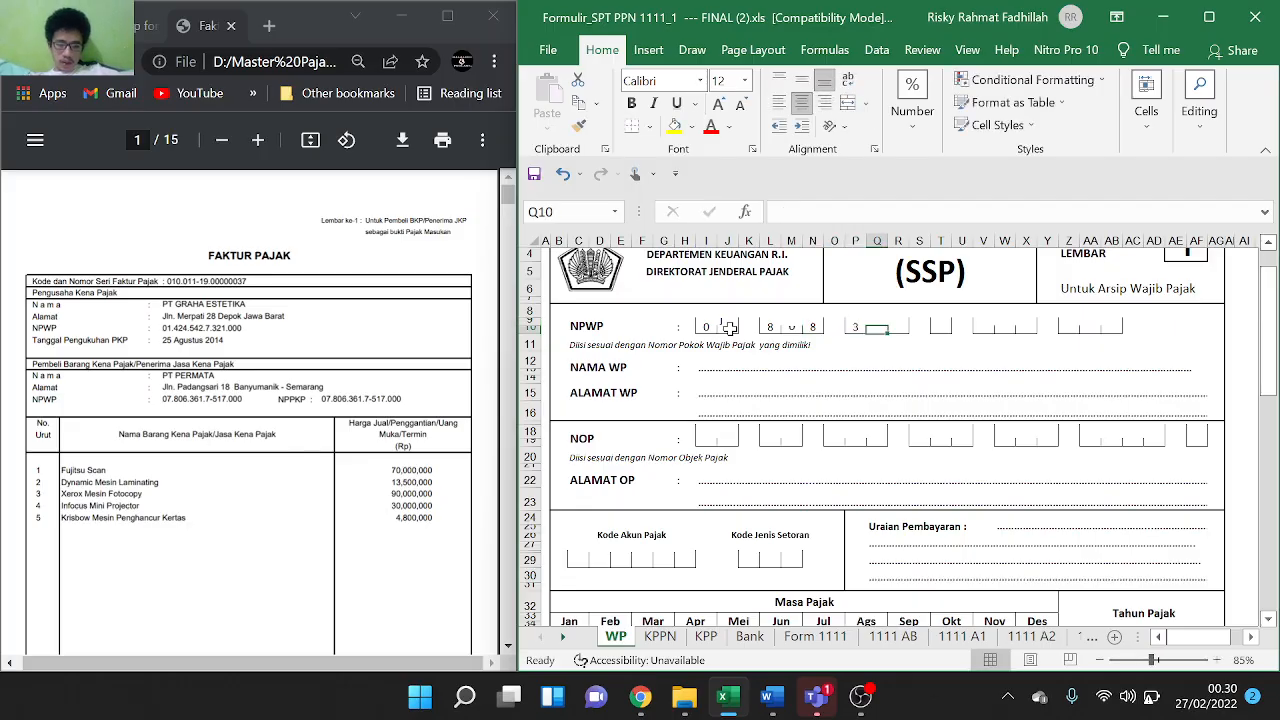
pyautogui.press('Tab')
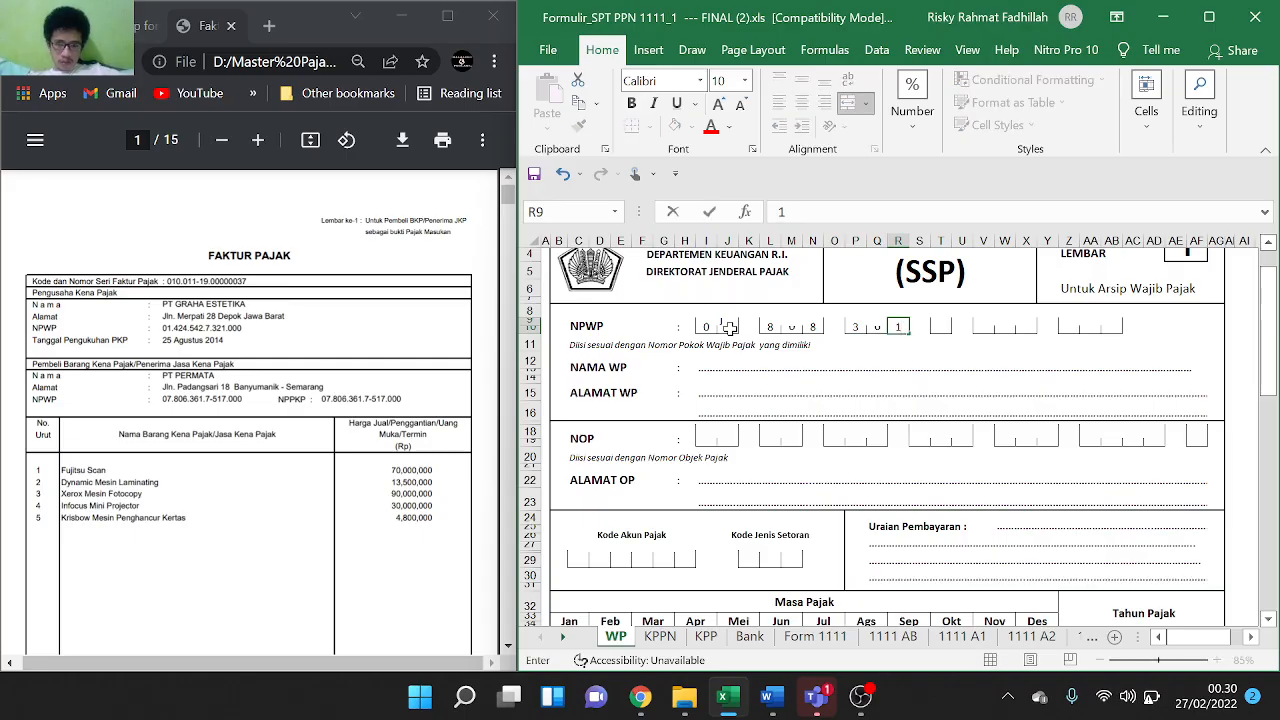
pyautogui.press('Tab')
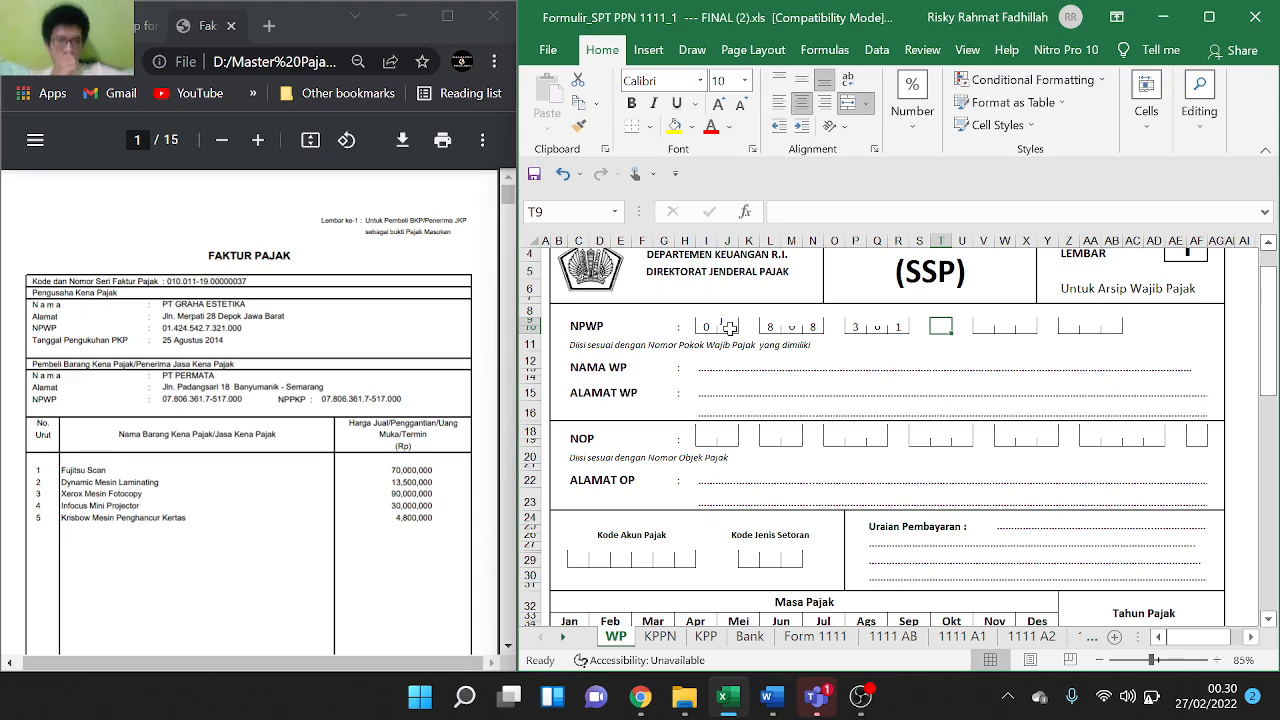
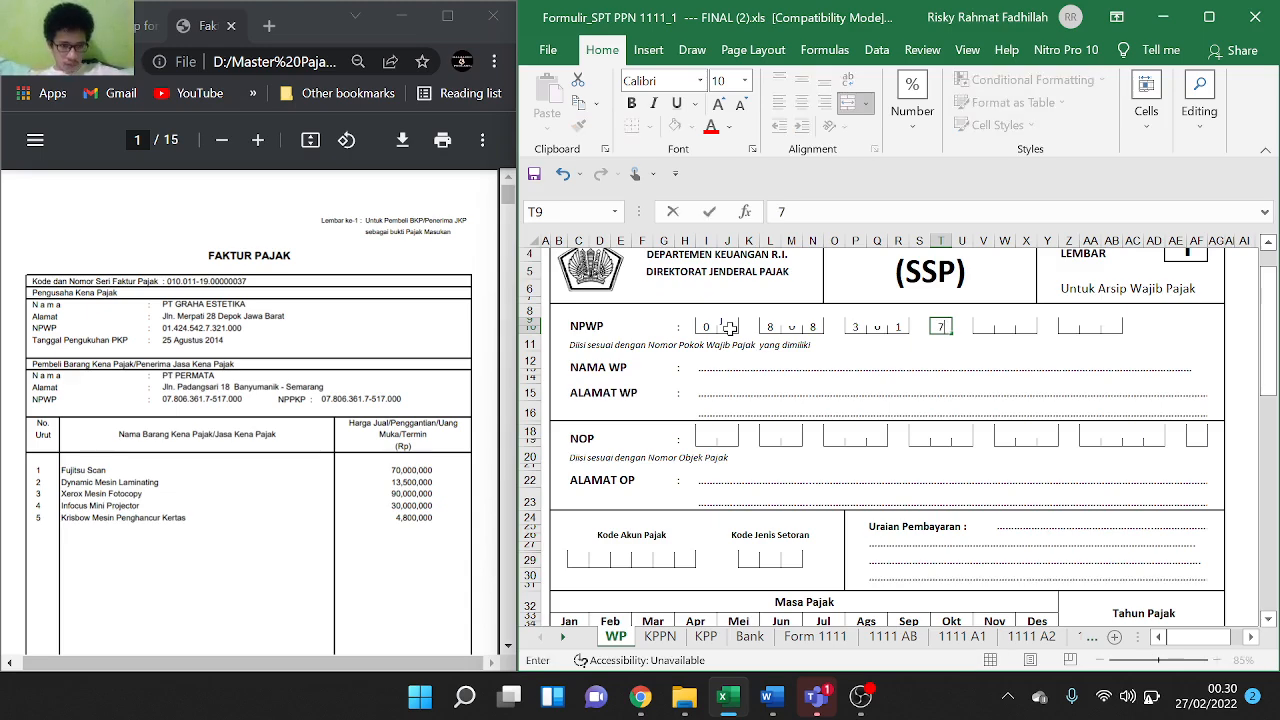
# Enter the final group of NPWP digits to complete the tax number
pyautogui.press('Tab')
pyautogui.press('Tab')
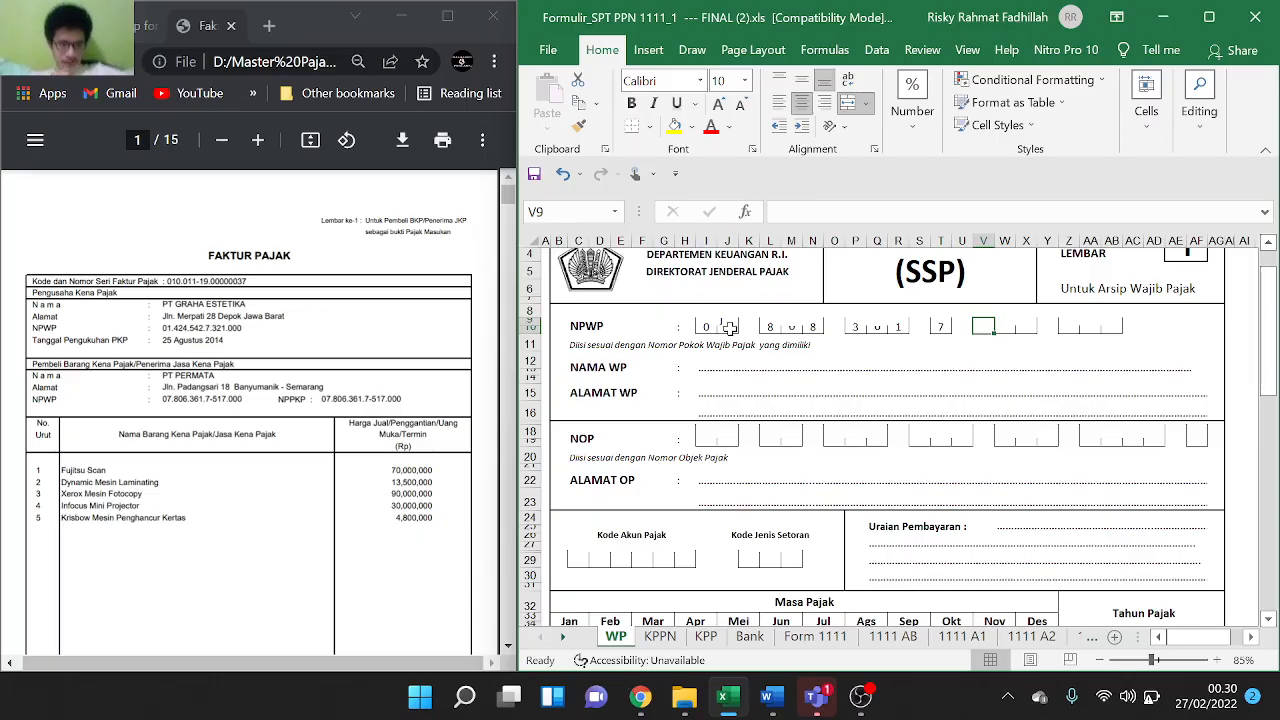
pyautogui.press('Tab')
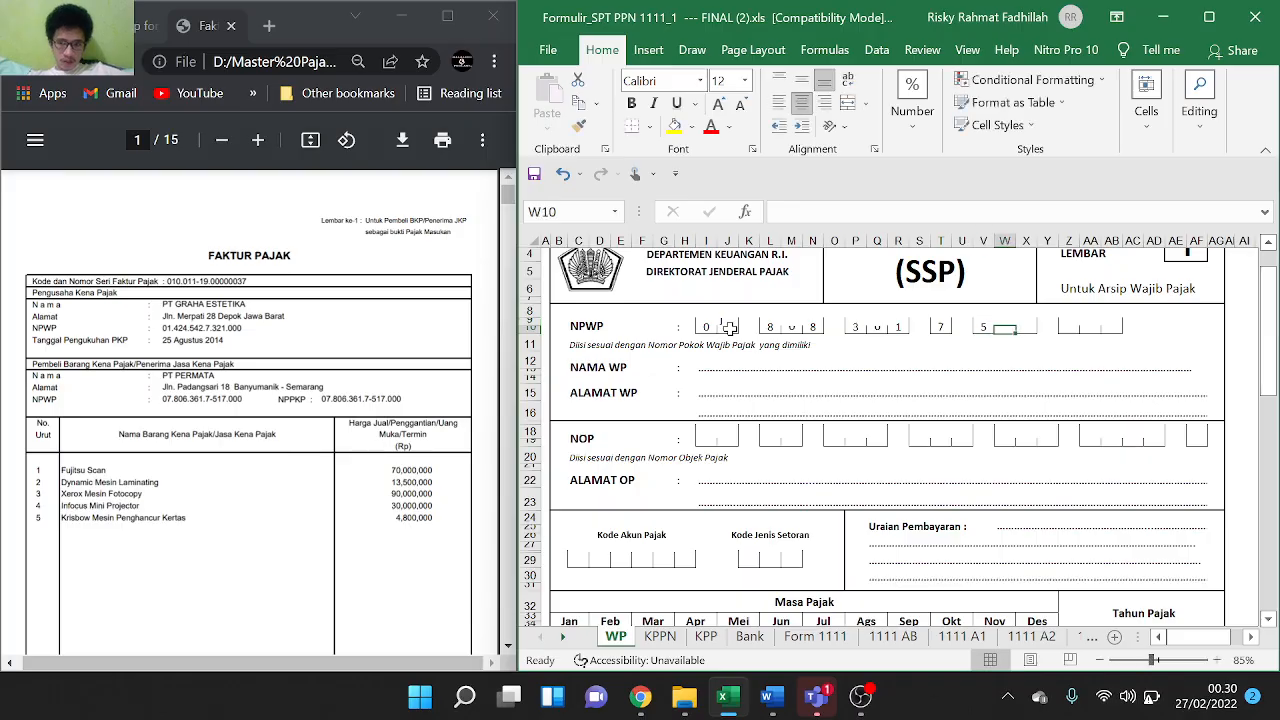
pyautogui.press('Tab')
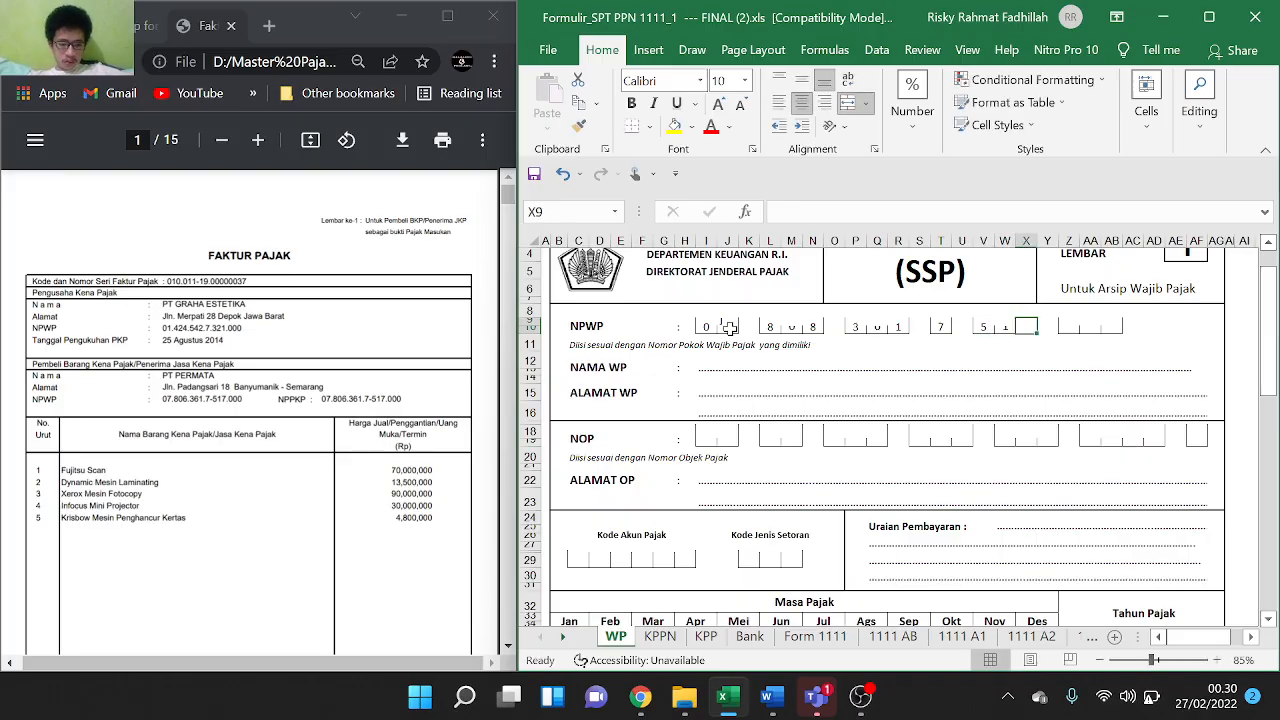
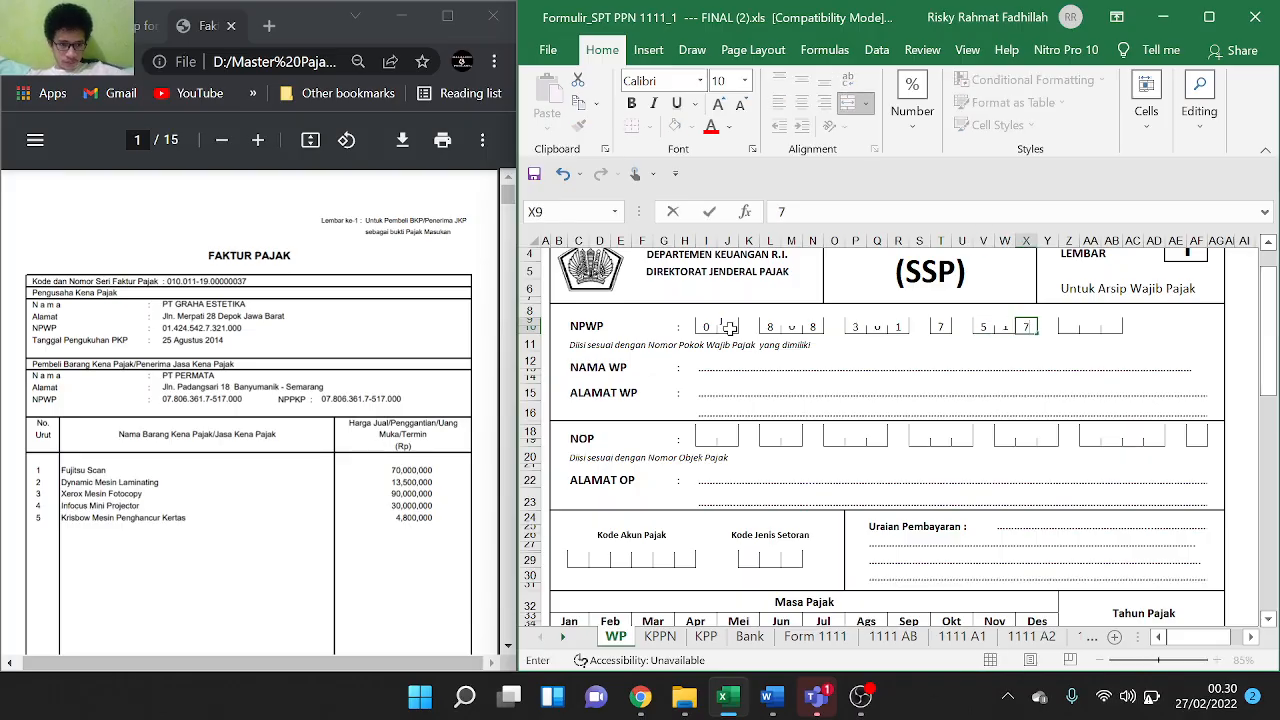
pyautogui.press('Tab')
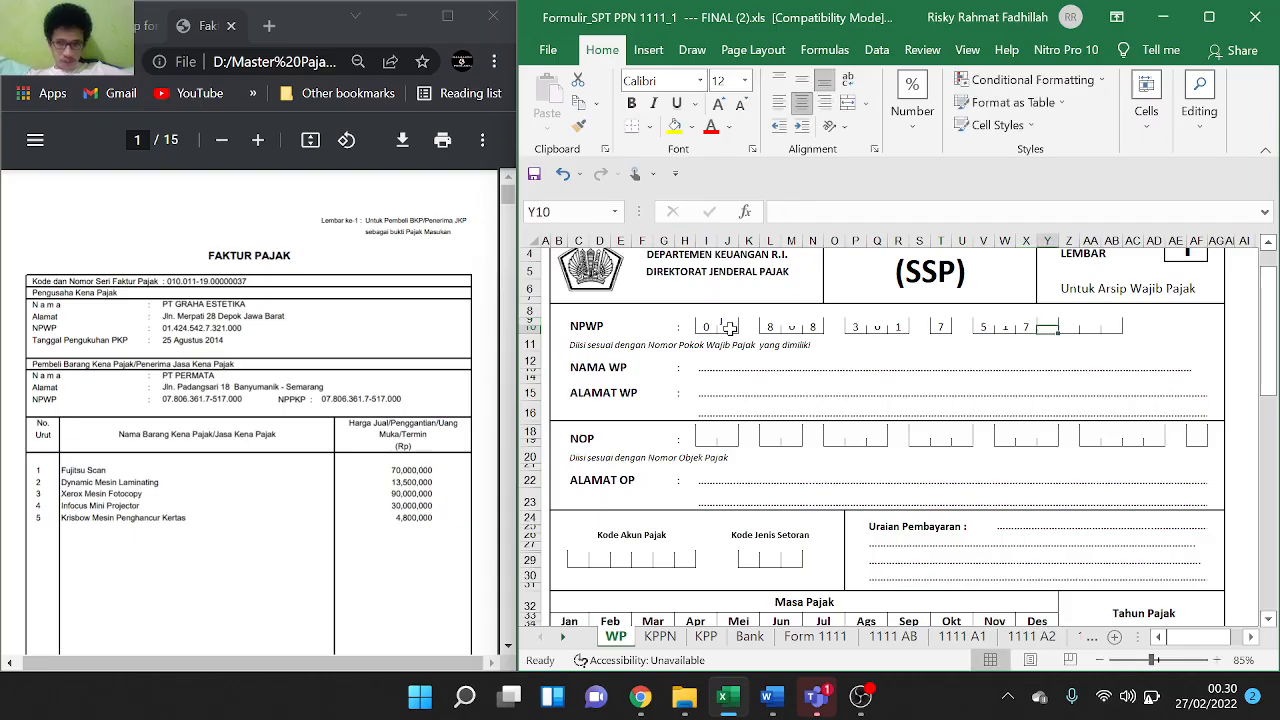
pyautogui.press('Tab')
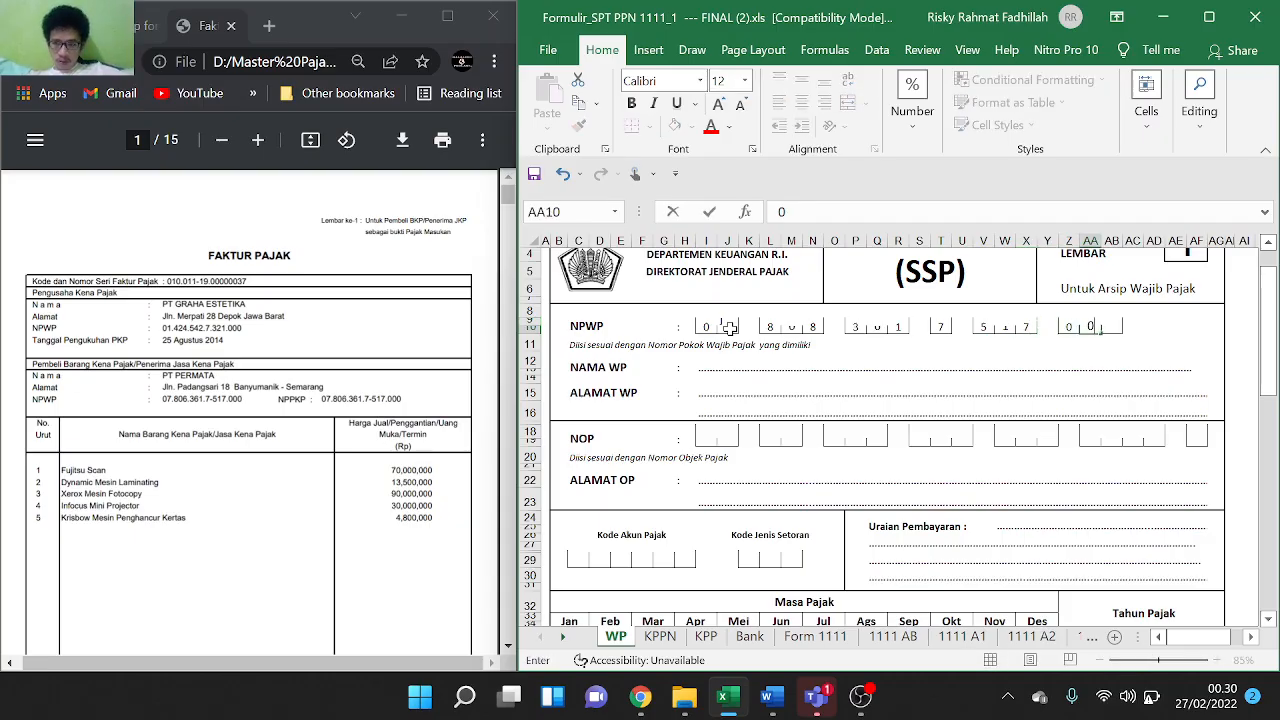
pyautogui.press('Tab')
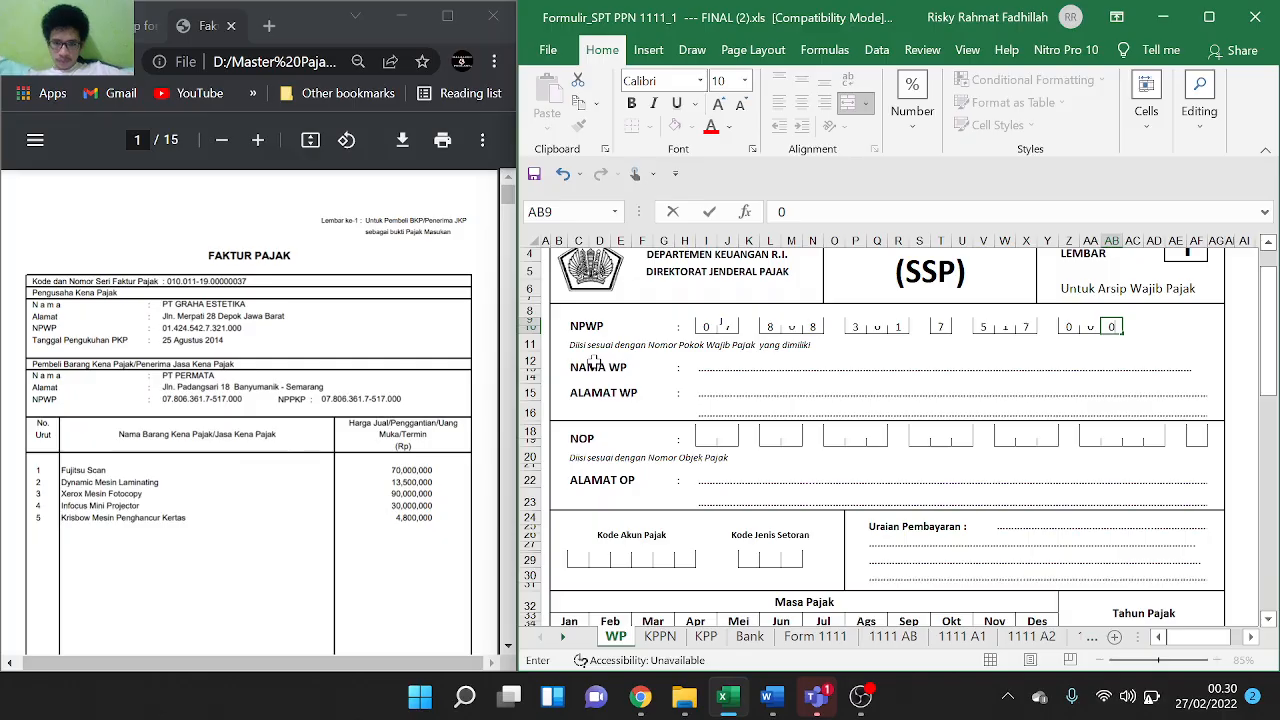
# Enter 'PT PERMATA' on the NAMA WP line of the SSP
pyautogui.doubleClick(733, 364)
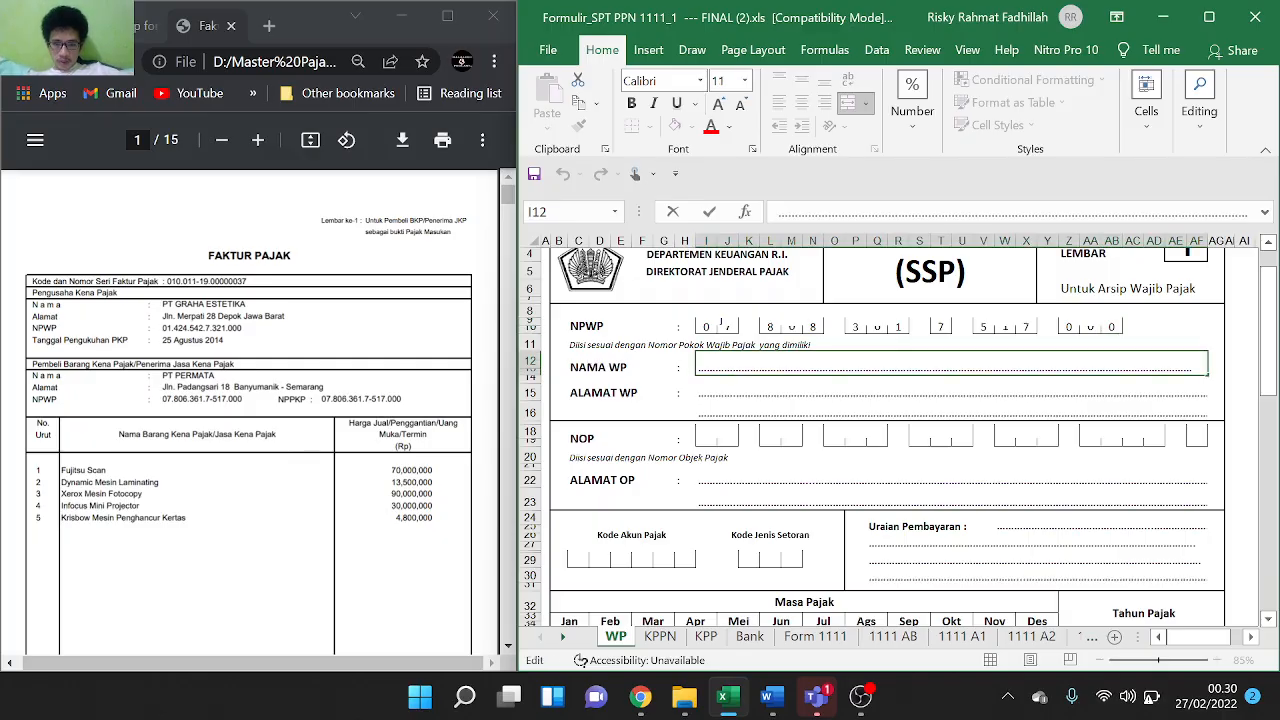
pyautogui.doubleClick(707, 366)
pyautogui.click(707, 366)
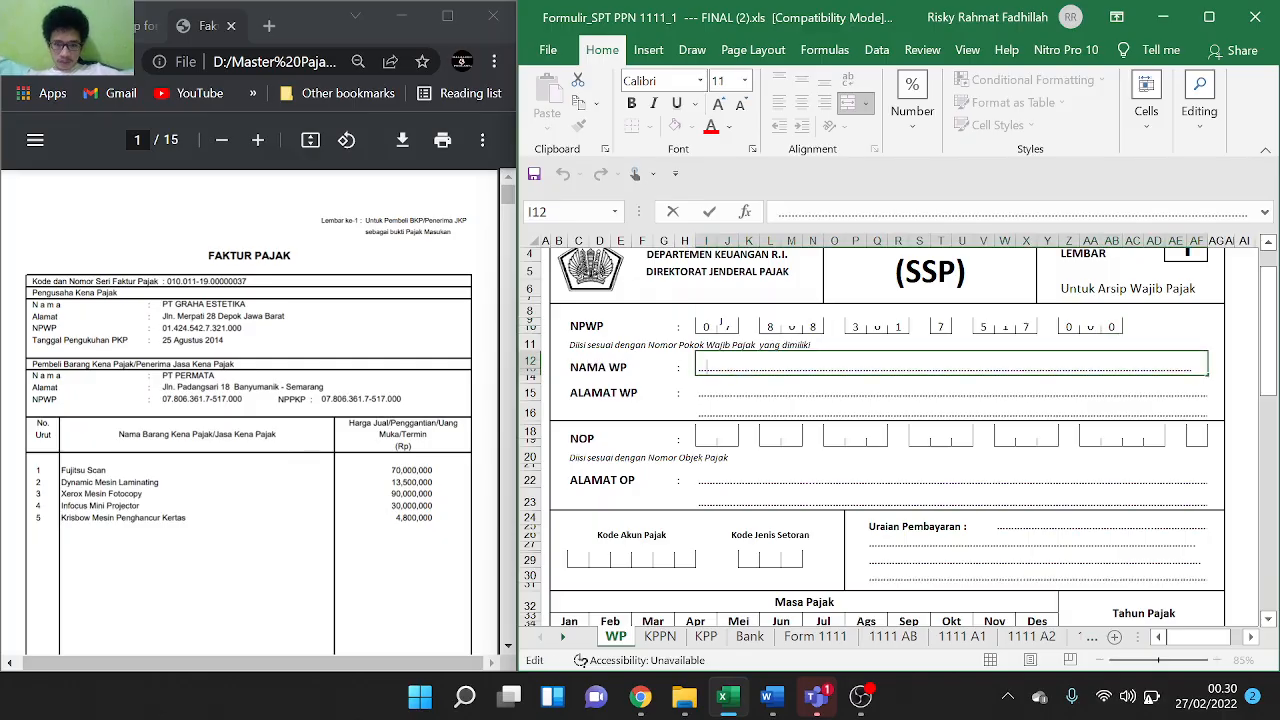
pyautogui.write('PT PER')
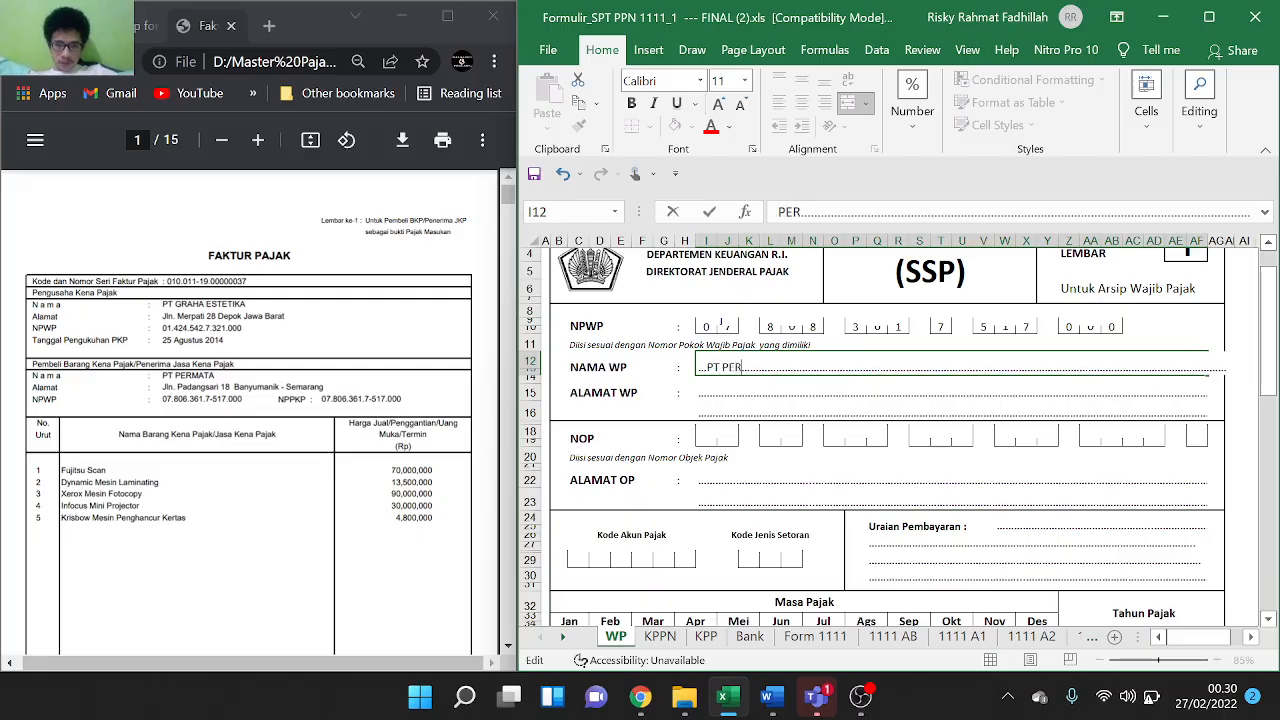
pyautogui.write('MATA')
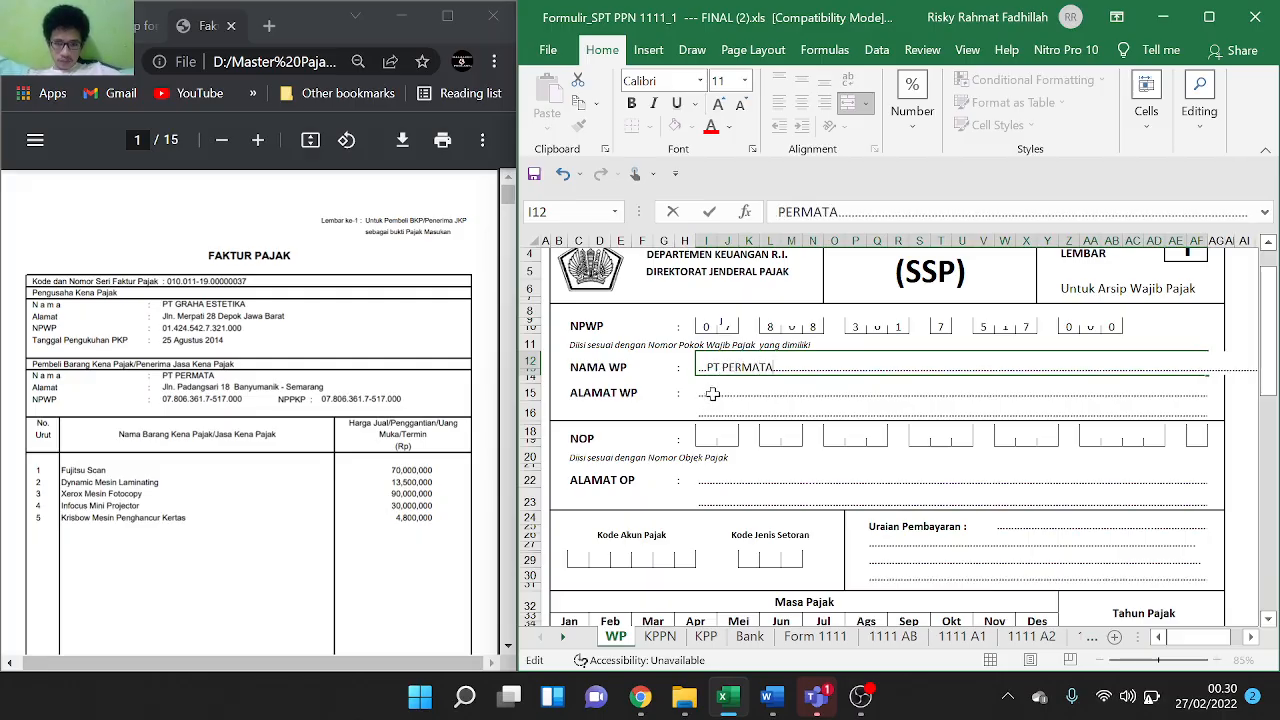
pyautogui.click(712, 393)
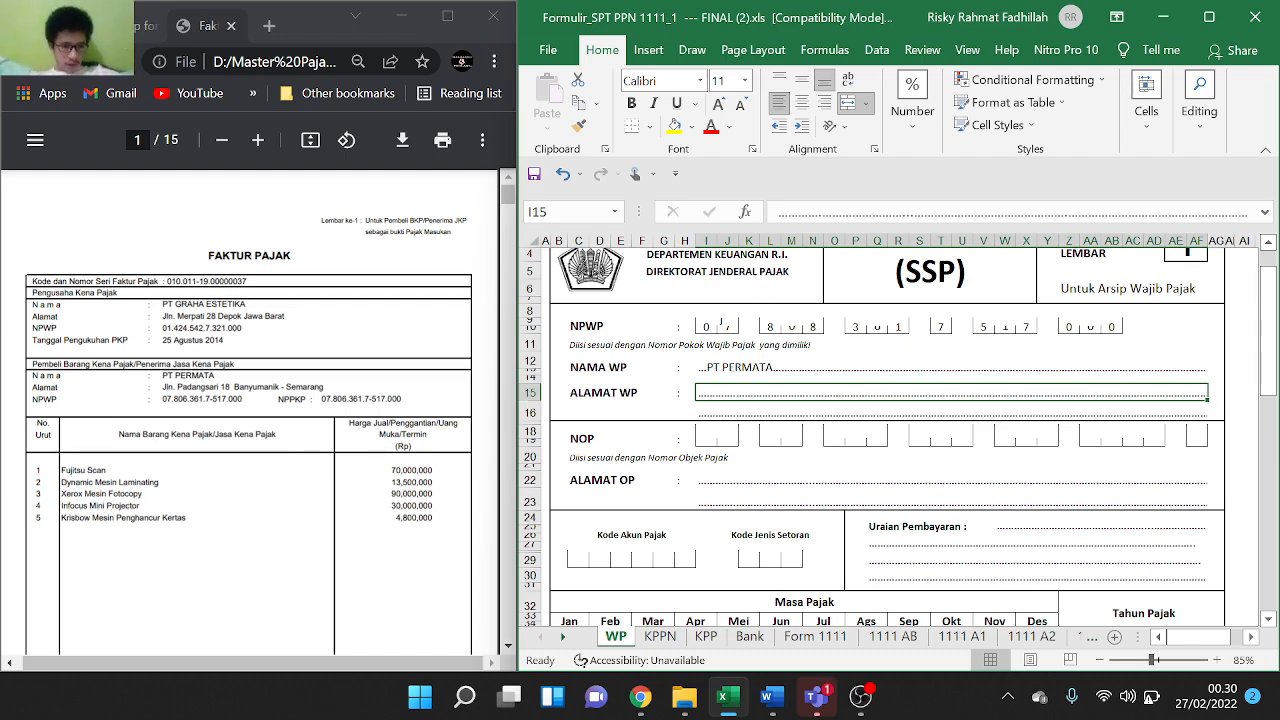
# Copy the buyer's address from the tax invoice and paste it into the ALAMAT WP line
pyautogui.moveTo(325, 387); pyautogui.dragTo(164, 387)
pyautogui.hotkey('ctrl', 'c')
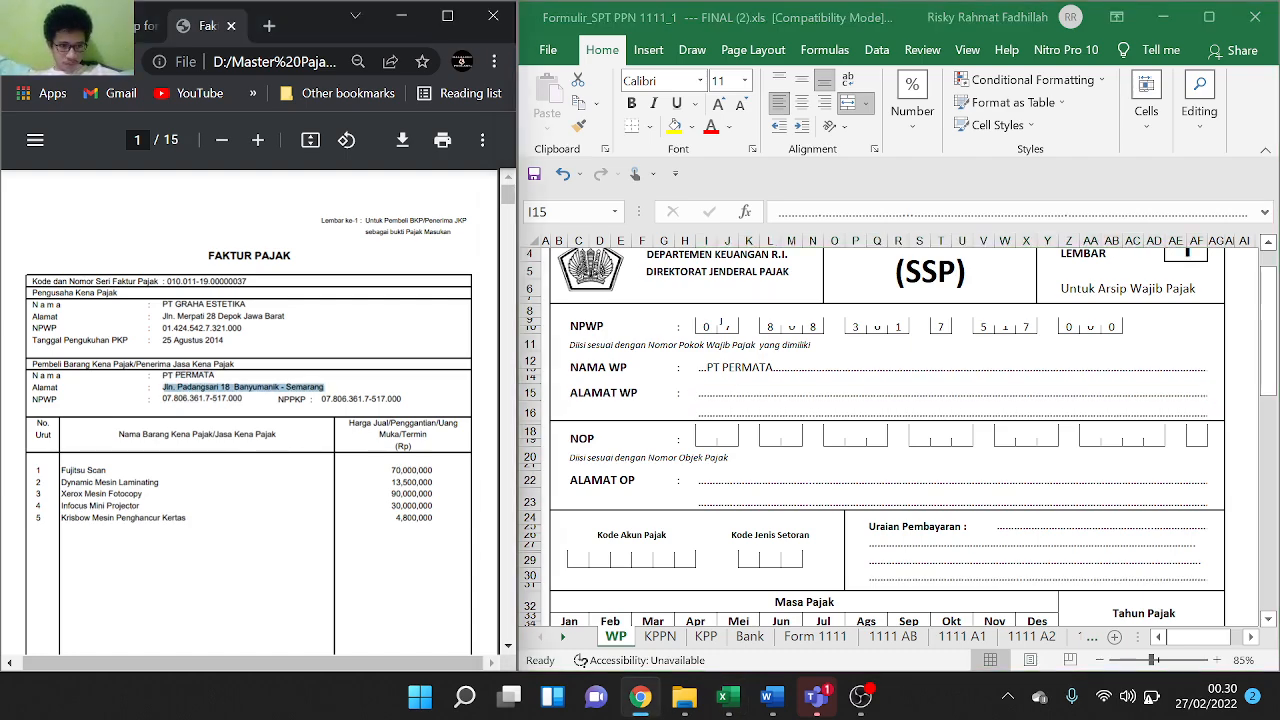
pyautogui.doubleClick(724, 388)
pyautogui.doubleClick(724, 392)
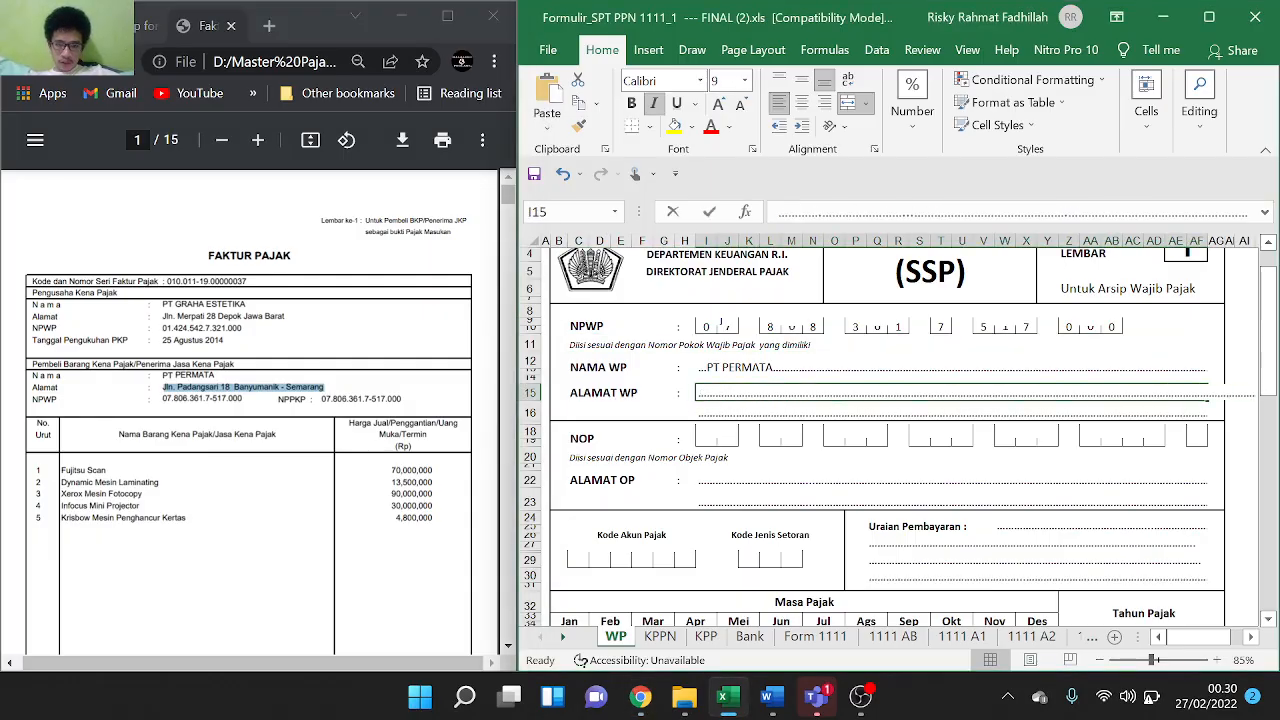
pyautogui.hotkey('ctrl', 'v')
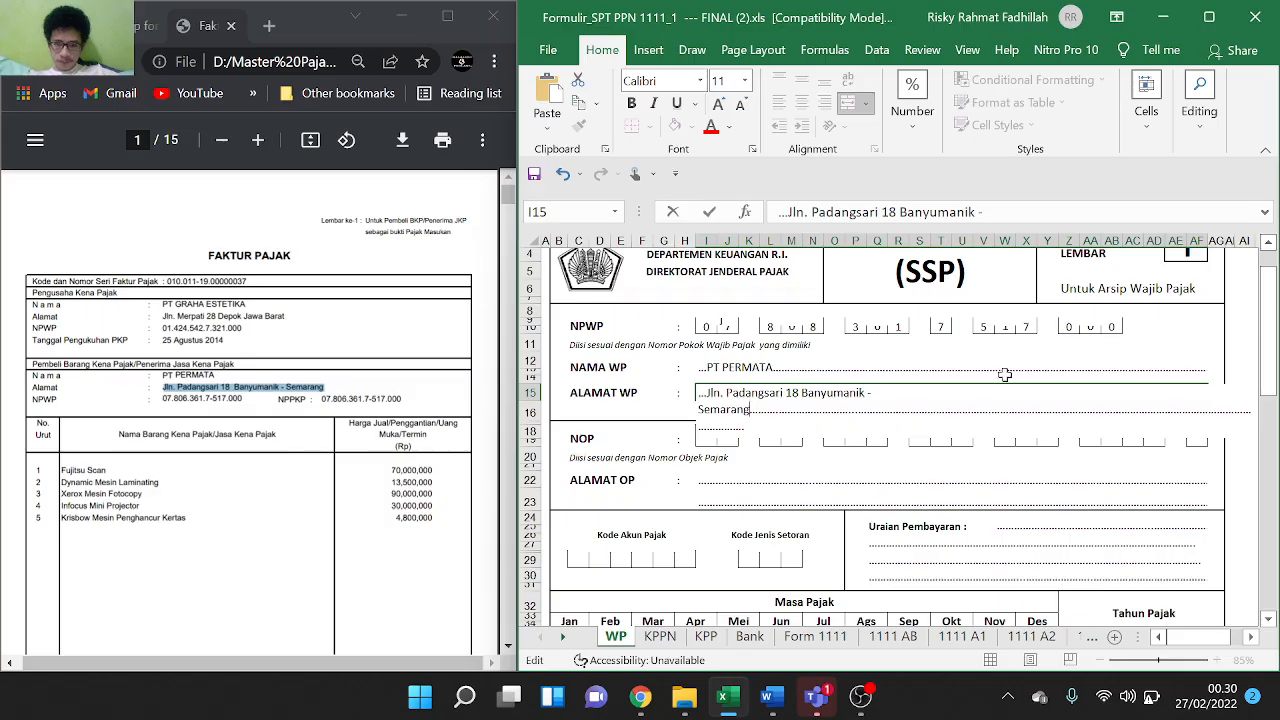
pyautogui.scroll(-10, 1253, 448)
pyautogui.scroll(8, 1253, 448)
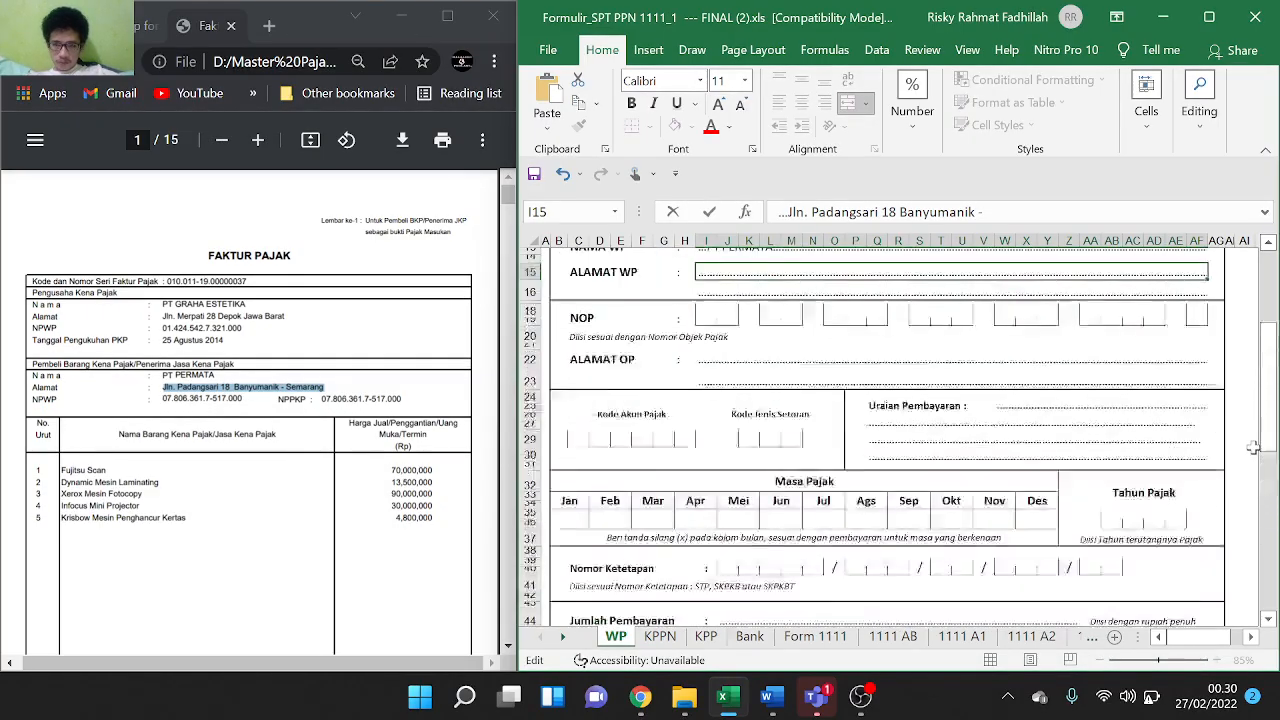
pyautogui.click(993, 388)
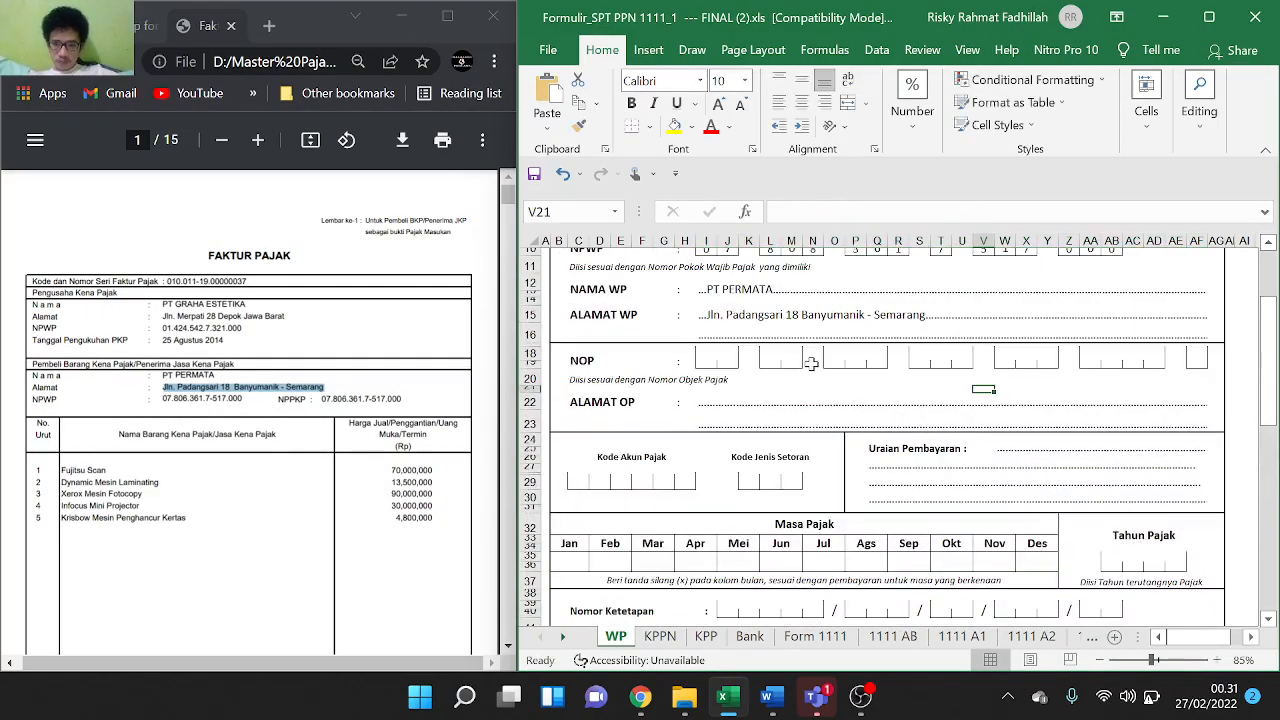
pyautogui.click(719, 401)
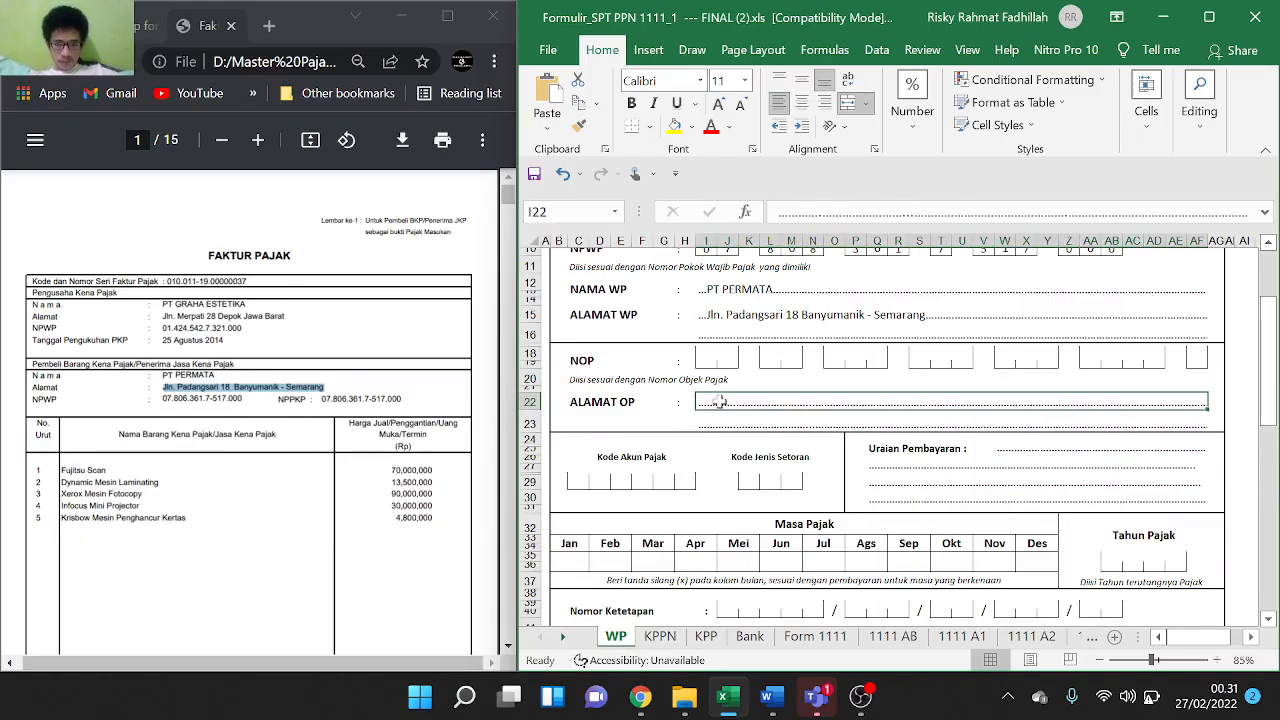
pyautogui.scroll(3, 719, 401)
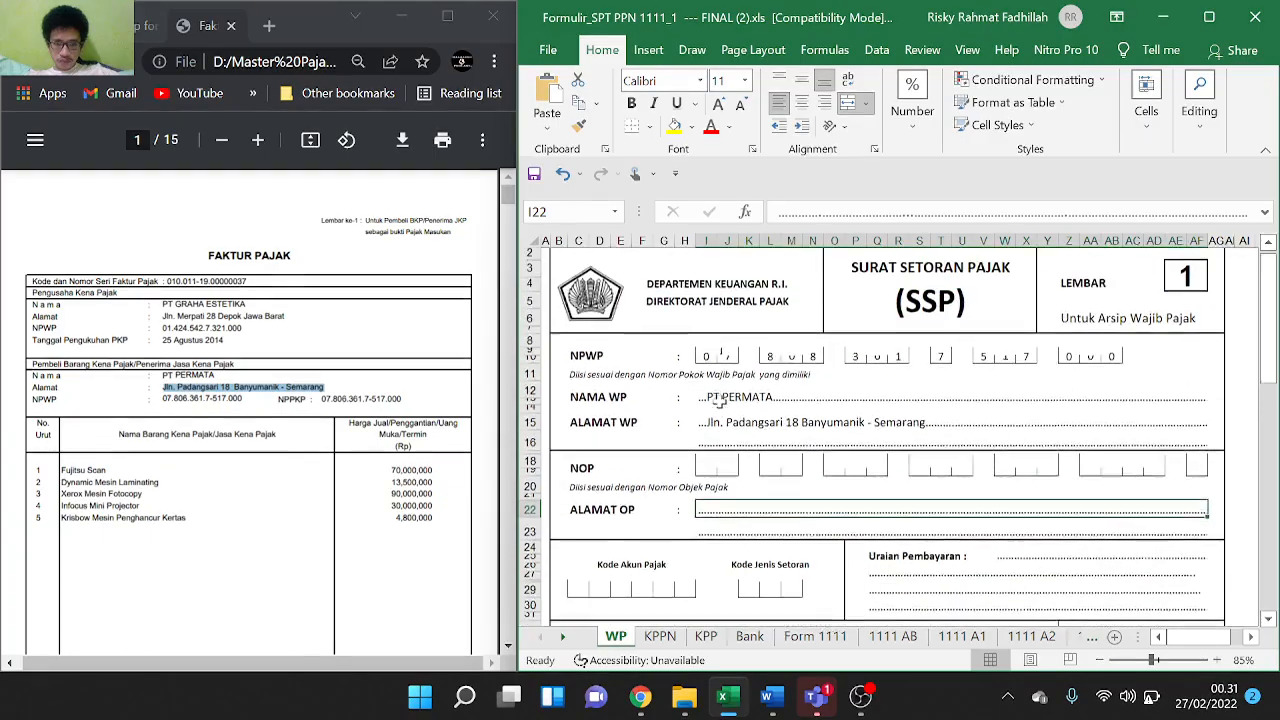
pyautogui.scroll(-2, 719, 401)
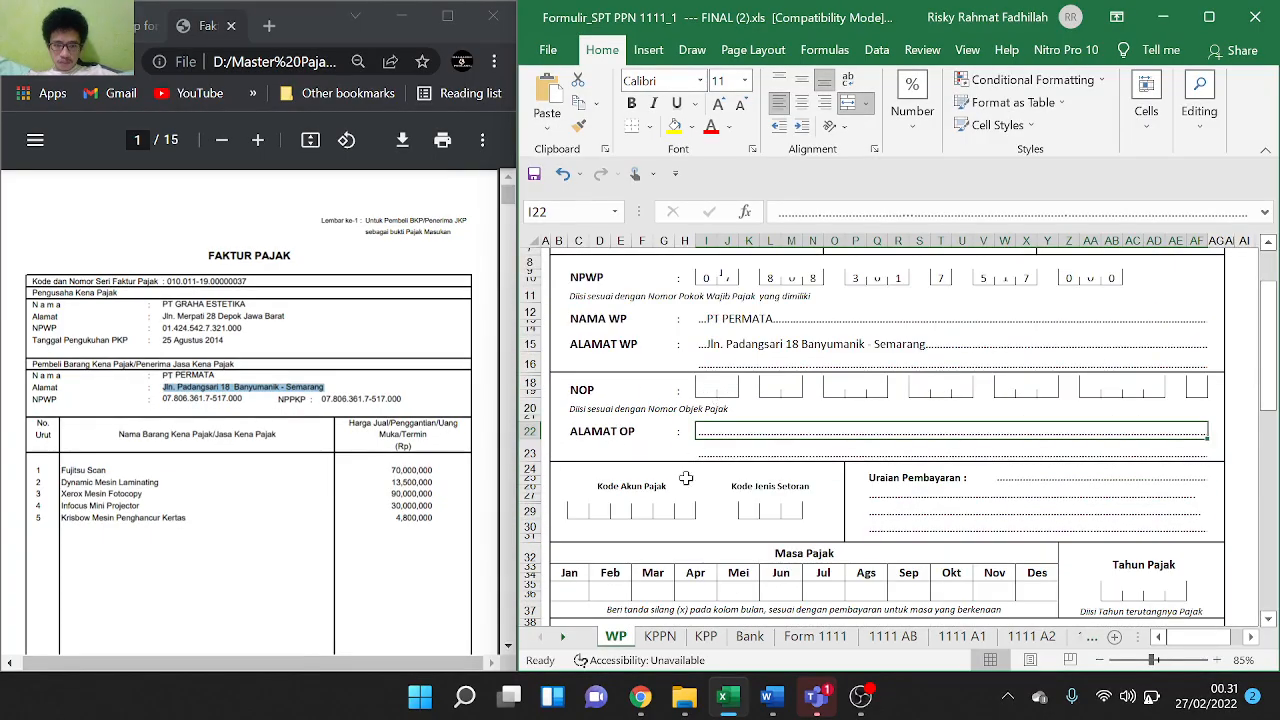
pyautogui.scroll(-1, 676, 499)
pyautogui.scroll(-3, 676, 499)
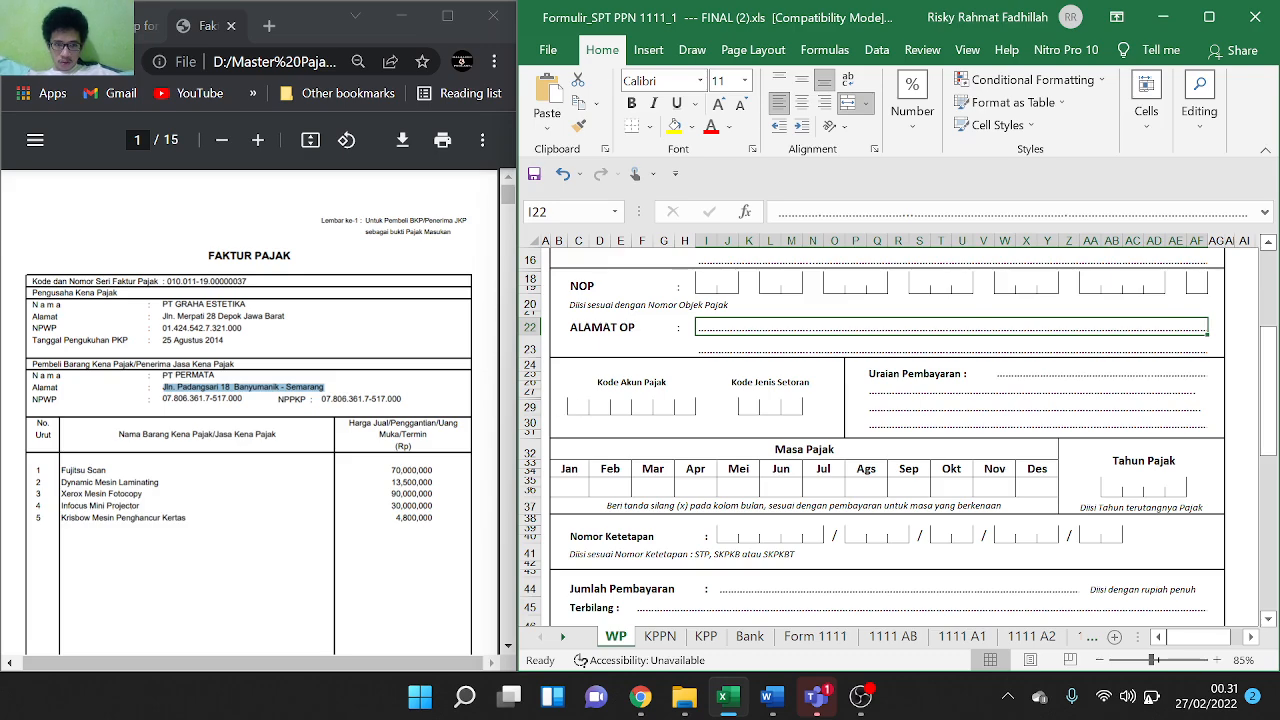
pyautogui.scroll(-6, 249, 412)
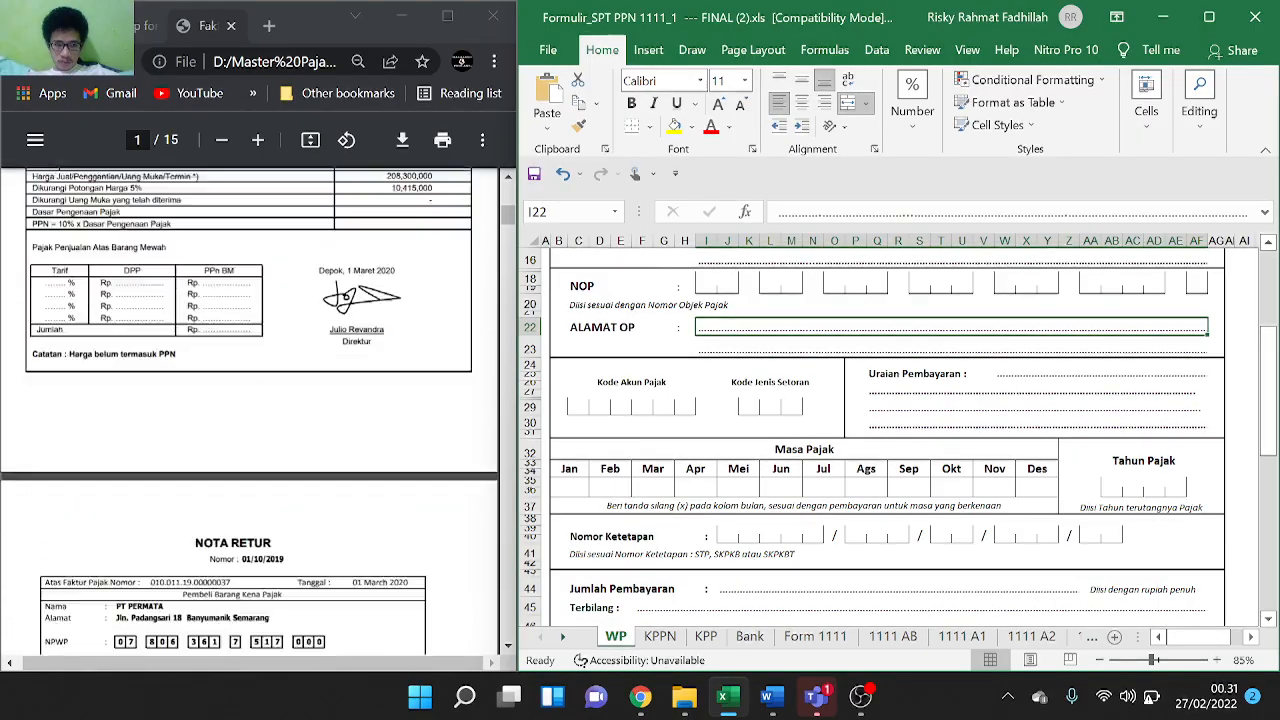
pyautogui.scroll(6, 249, 412)
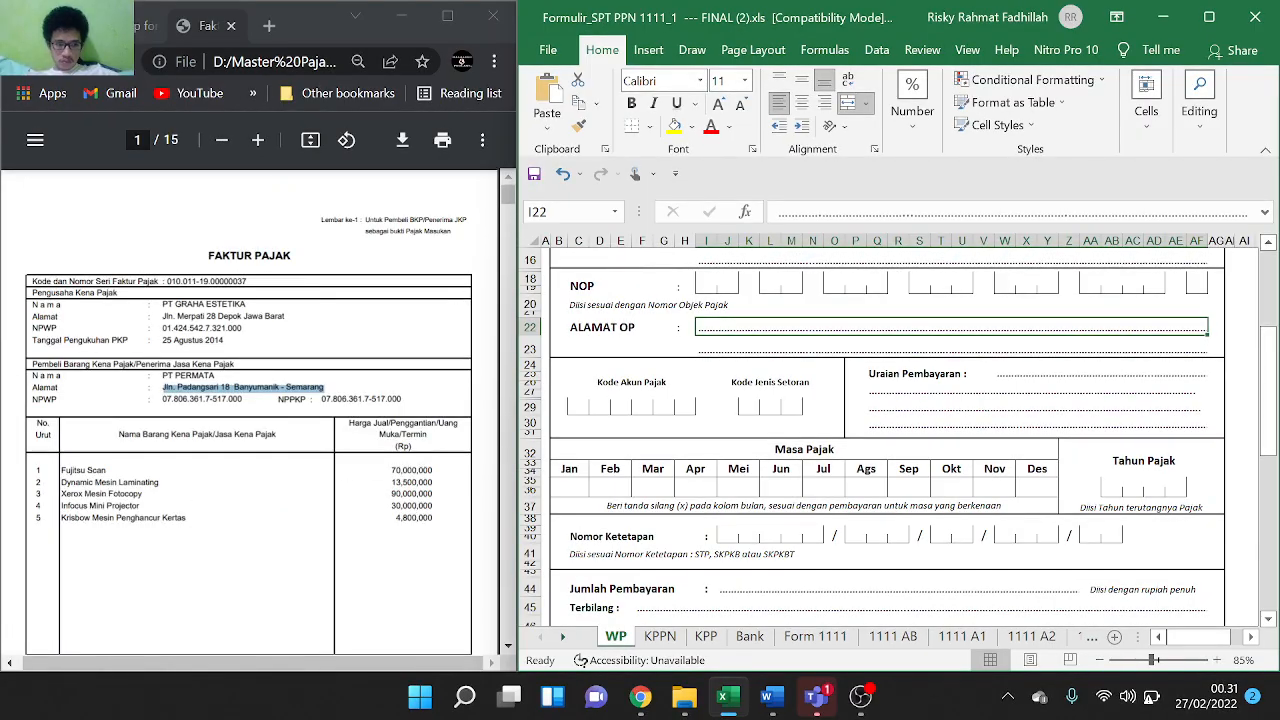
# Write 'PPH TERUTANG PPN' as the Uraian Pembayaran description
pyautogui.doubleClick(1002, 373)
pyautogui.click(978, 376)
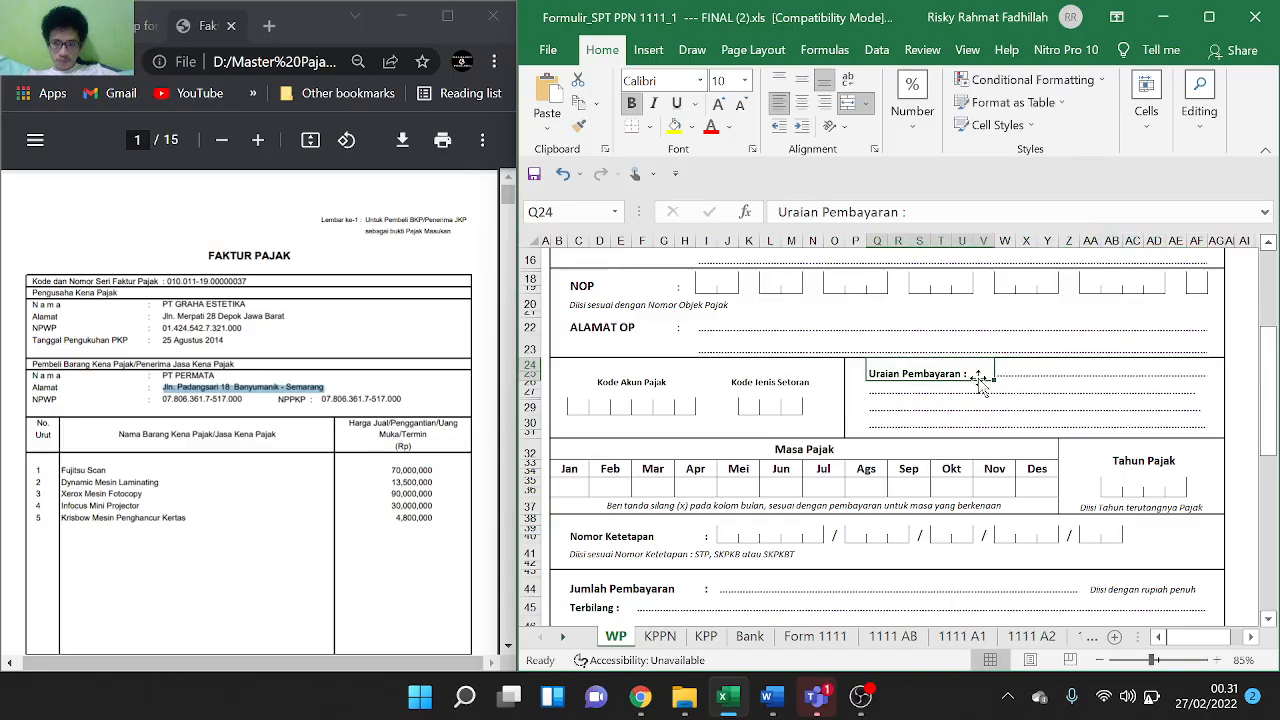
pyautogui.click(1015, 365)
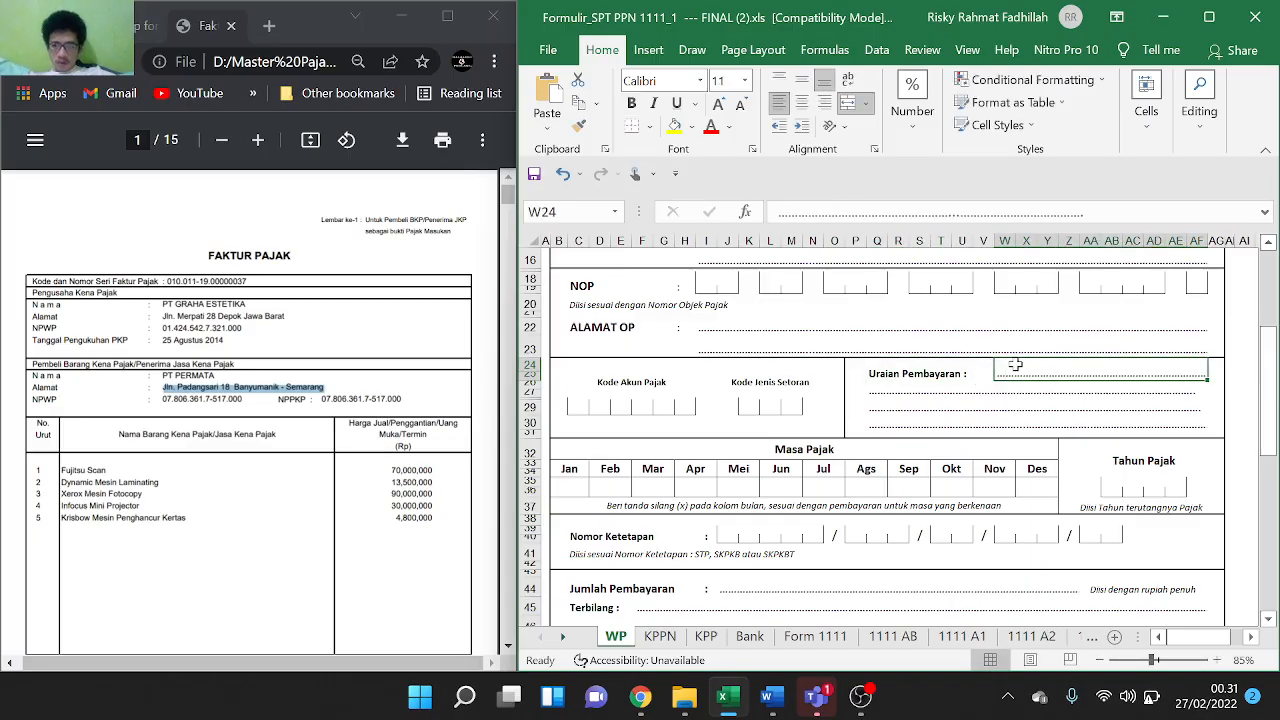
pyautogui.write('PPH')
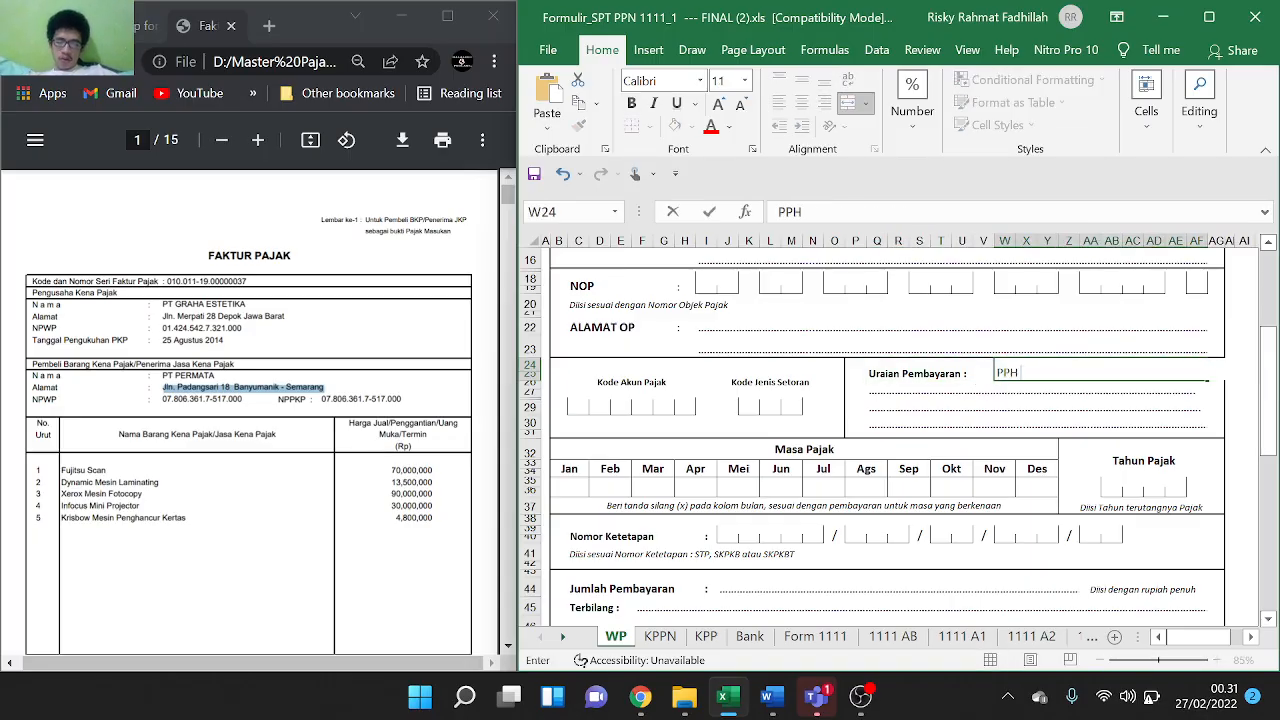
pyautogui.write(' TERHUT')
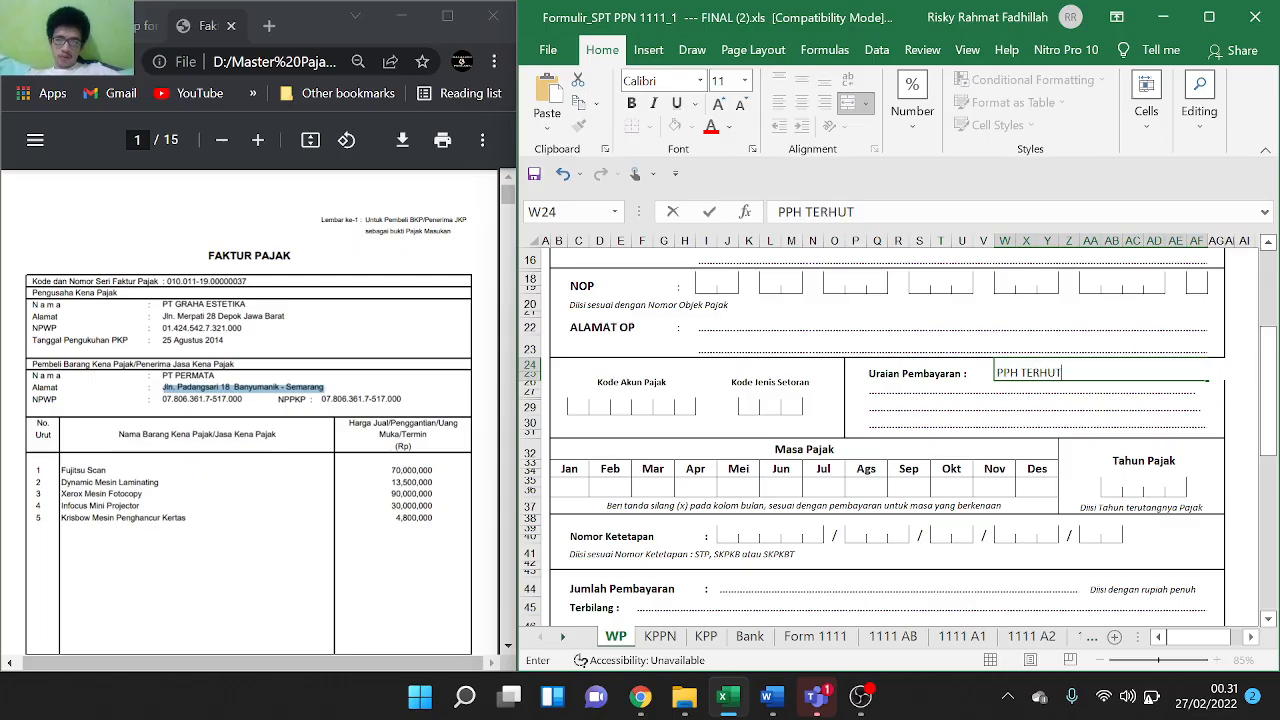
pyautogui.write('A')
pyautogui.press('BackSpace')
pyautogui.press('BackSpace')
pyautogui.press('BackSpace')
pyautogui.press('BackSpace')
pyautogui.write('U')
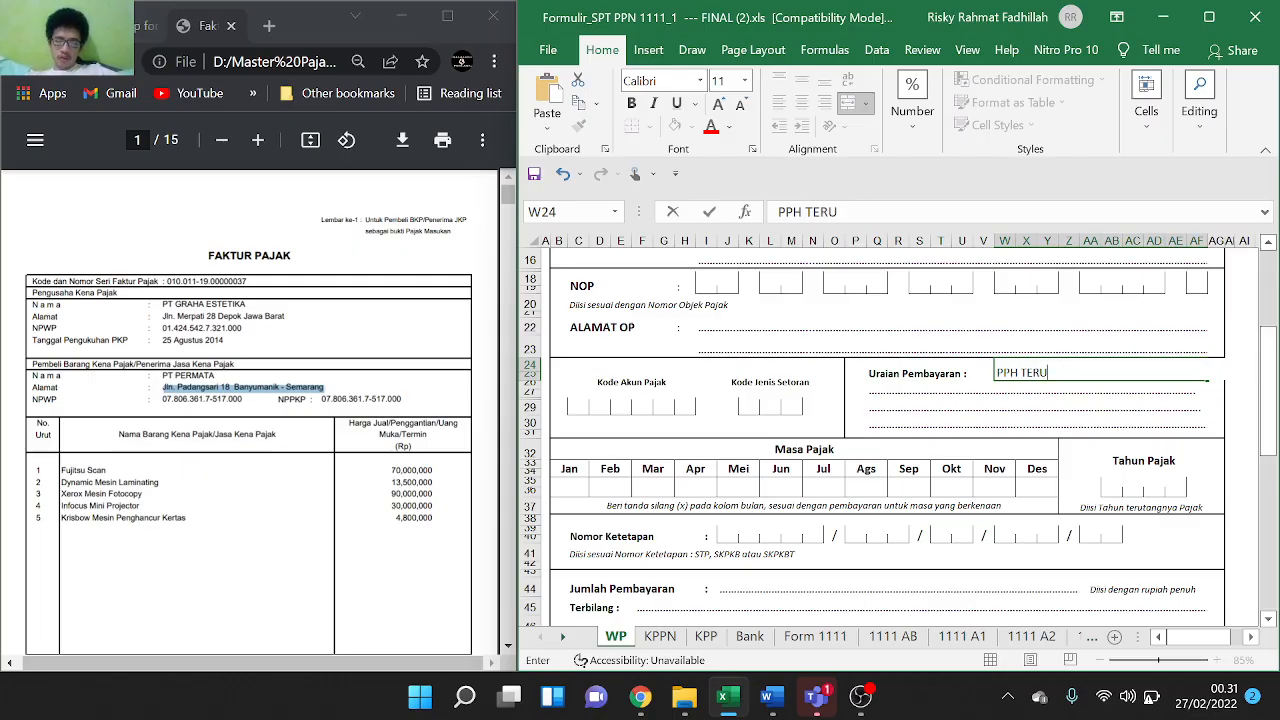
pyautogui.write('TANG')
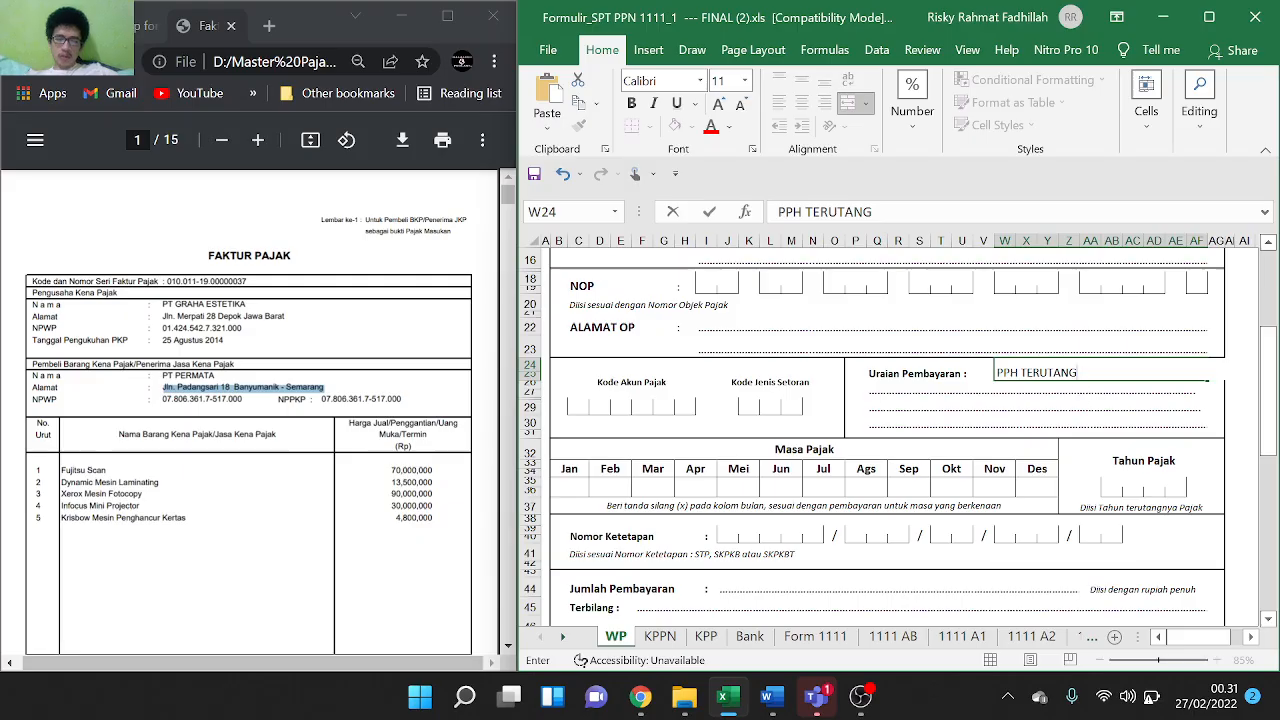
pyautogui.write('M P')
pyautogui.press('BackSpace')
pyautogui.press('BackSpace')
pyautogui.press('BackSpace')
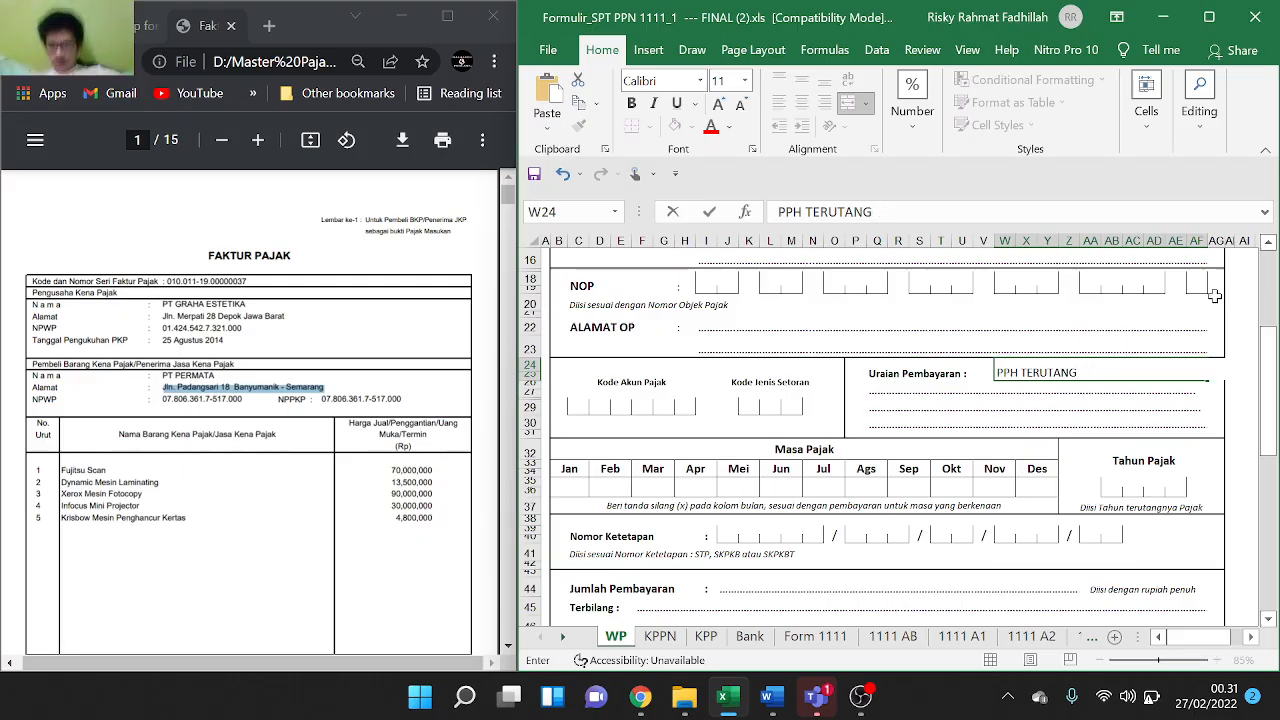
pyautogui.write('PPN')
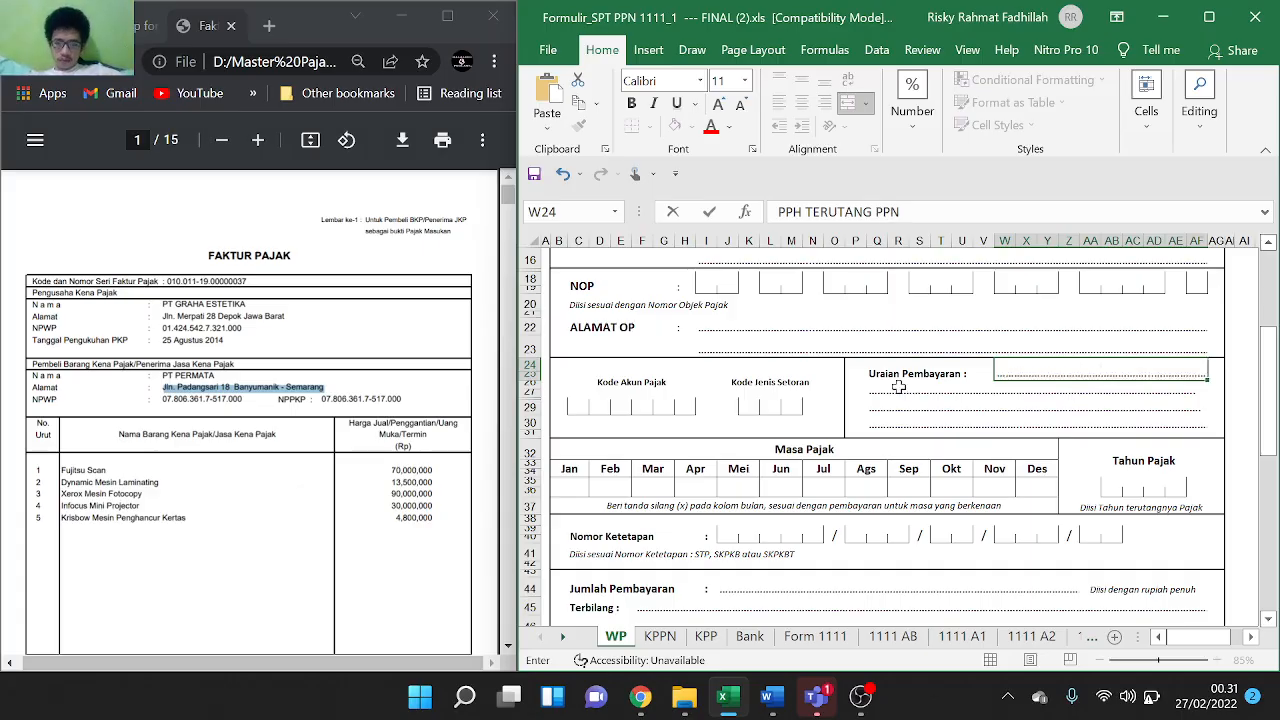
# Mark March with an X under Masa Pajak
pyautogui.scroll(-1, 830, 443)
pyautogui.click(672, 450)
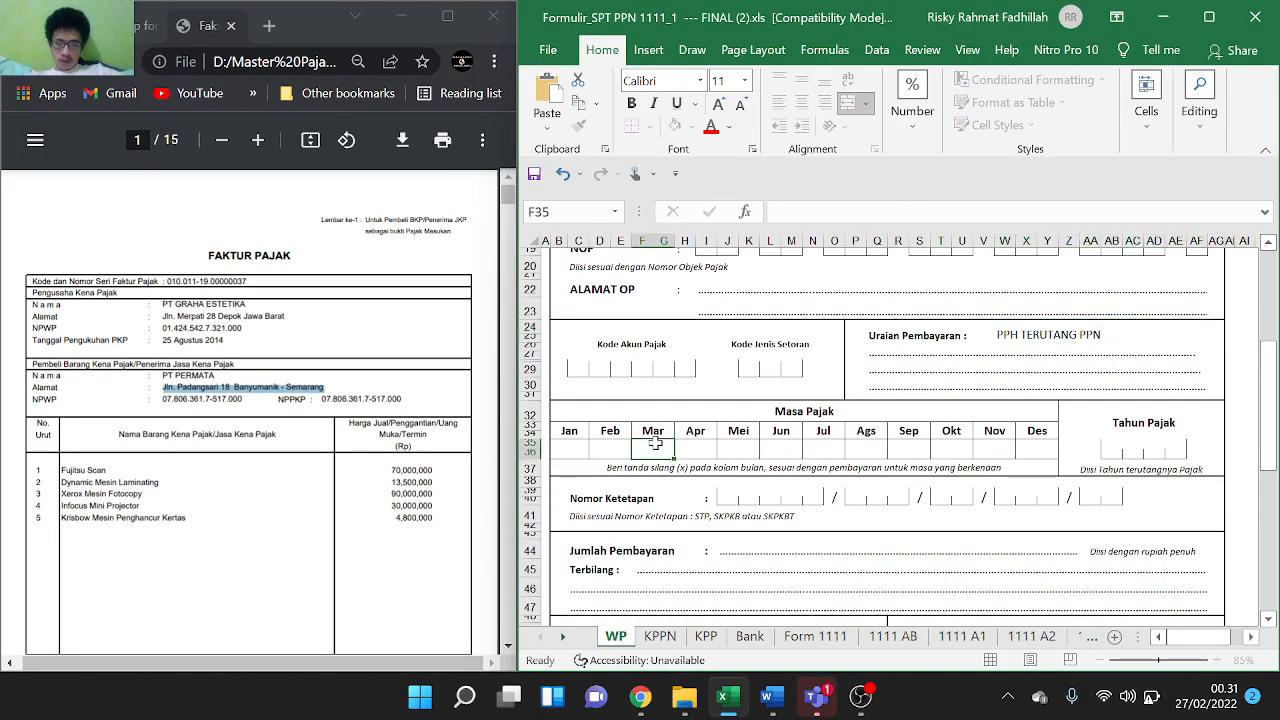
pyautogui.write('X')
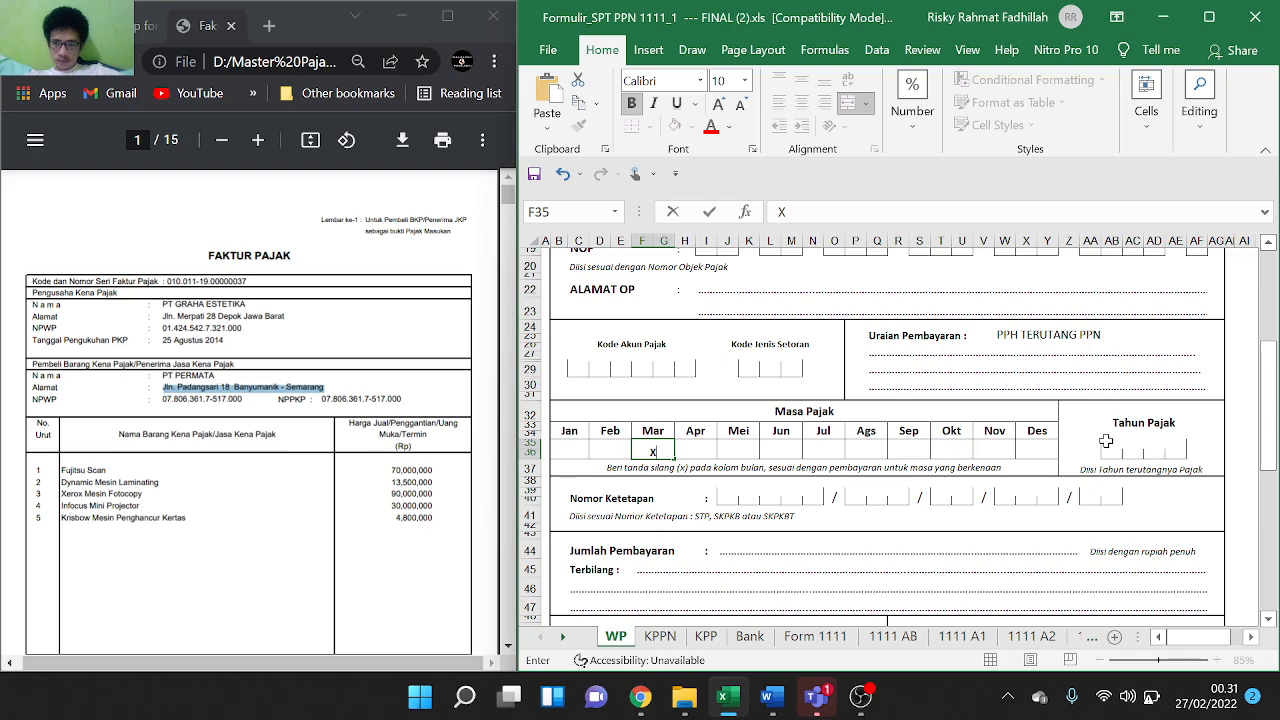
pyautogui.click(1111, 445)
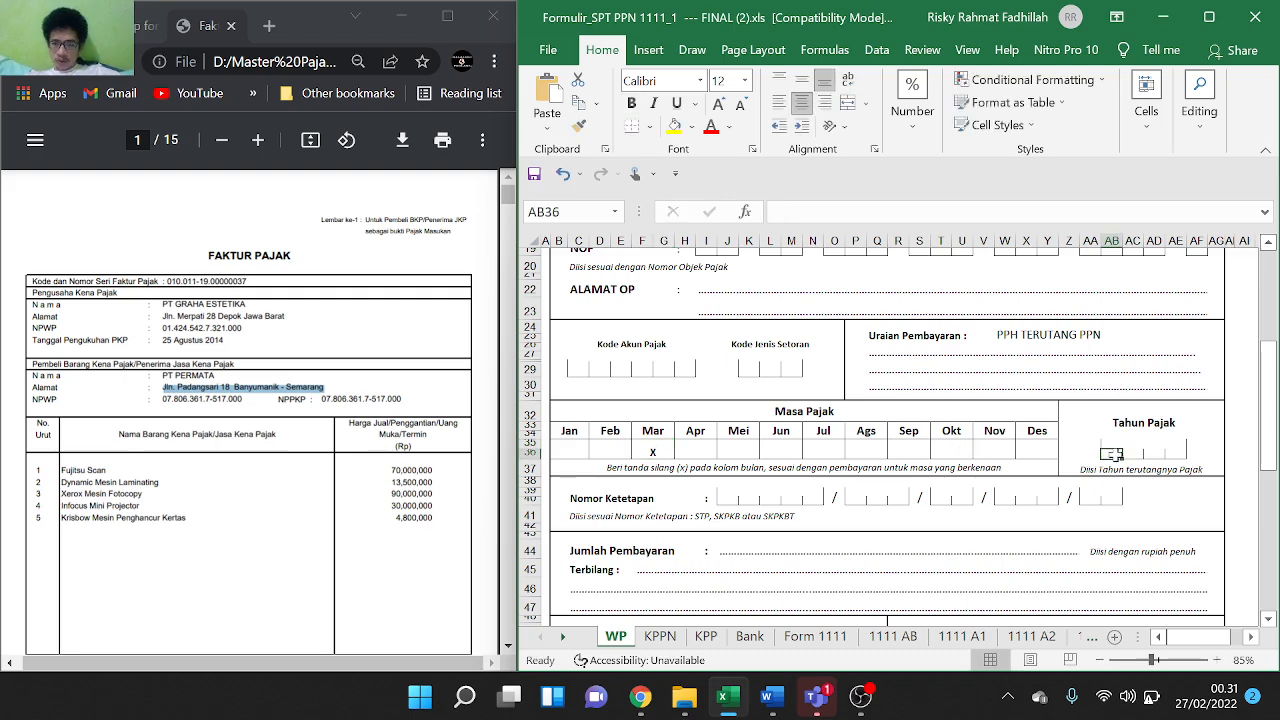
# Fill the Tahun Pajak digit boxes so the year reads 2020
pyautogui.click(1115, 455)
pyautogui.write('0')
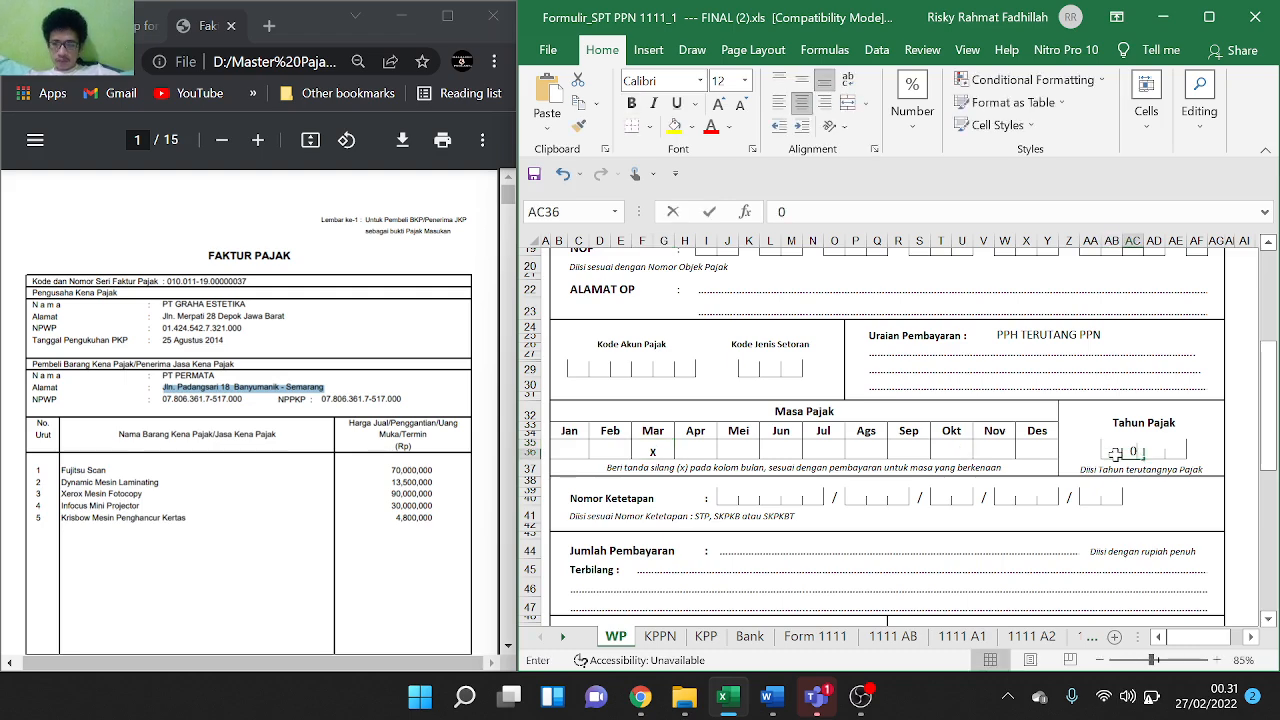
pyautogui.press('Right')
pyautogui.write('2')
pyautogui.press('Right')
pyautogui.write('0')
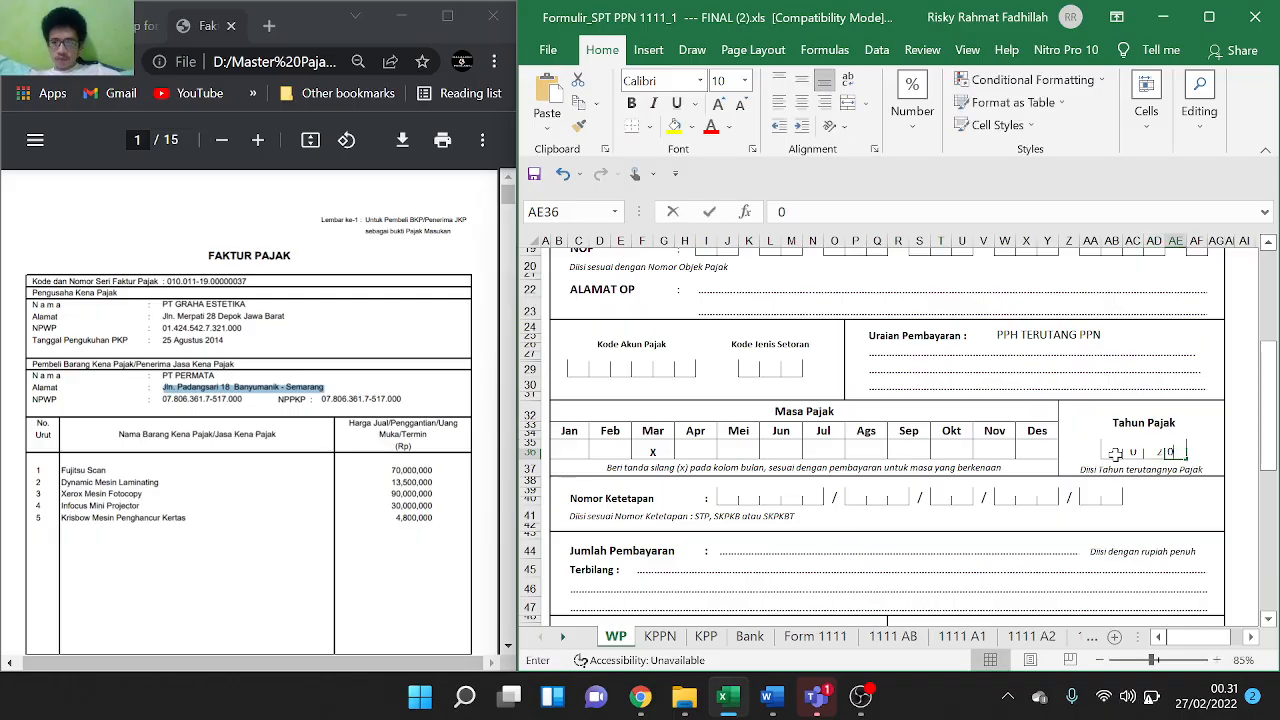
pyautogui.scroll(-2, 1010, 494)
pyautogui.scroll(-2, 1010, 494)
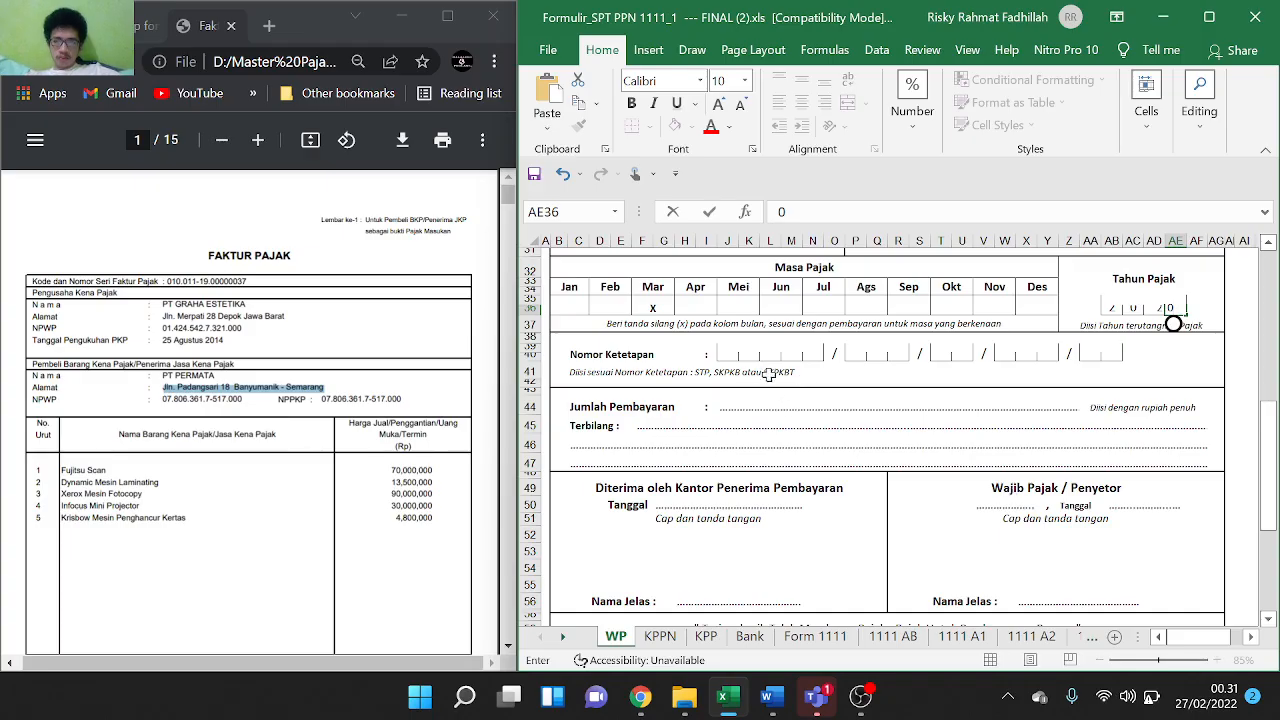
# Look up the PPN payable of 3.761.125 on the Form 1111 sheet
pyautogui.click(710, 406)
pyautogui.doubleClick(732, 407)
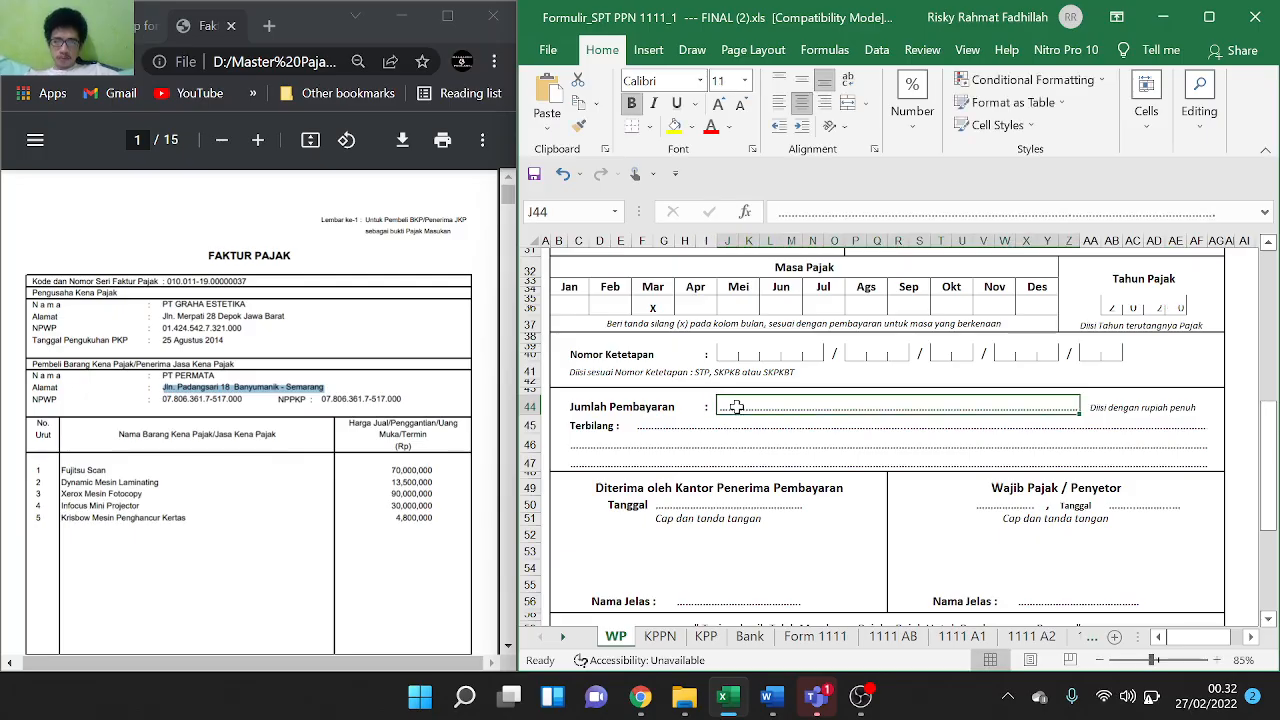
pyautogui.press('Escape')
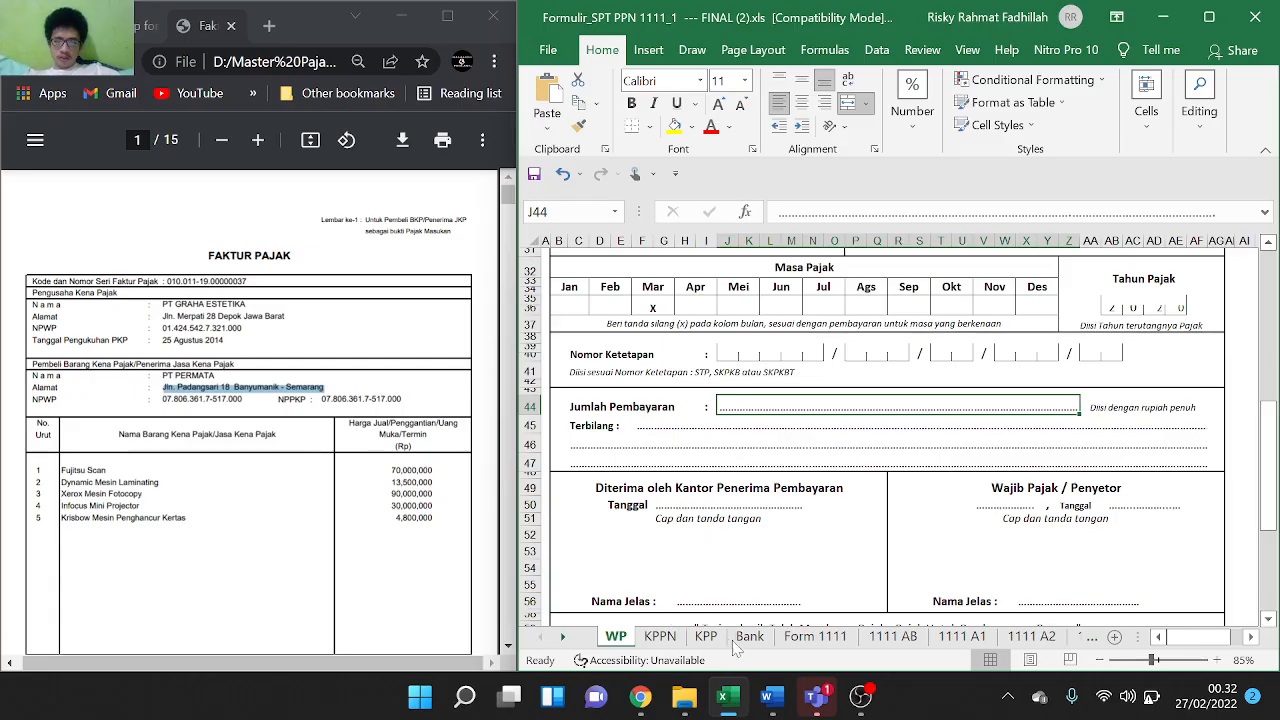
pyautogui.click(805, 638)
pyautogui.scroll(9, 880, 457)
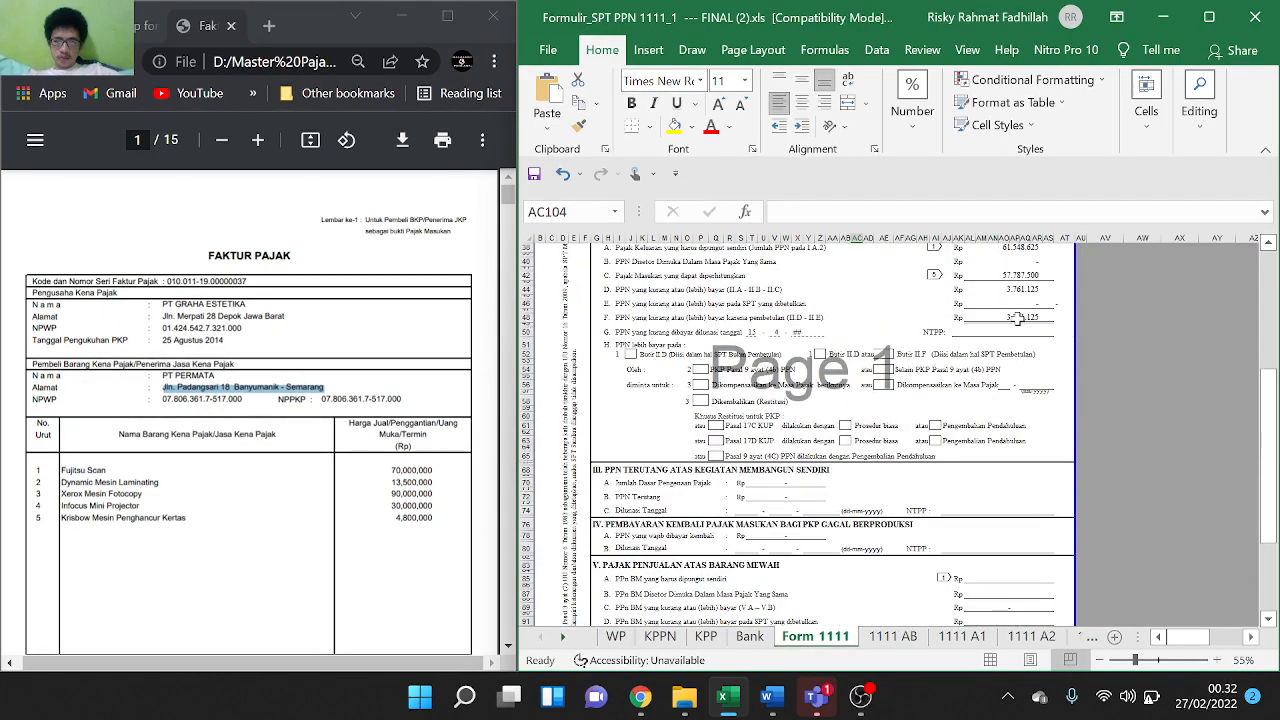
pyautogui.click(1013, 317)
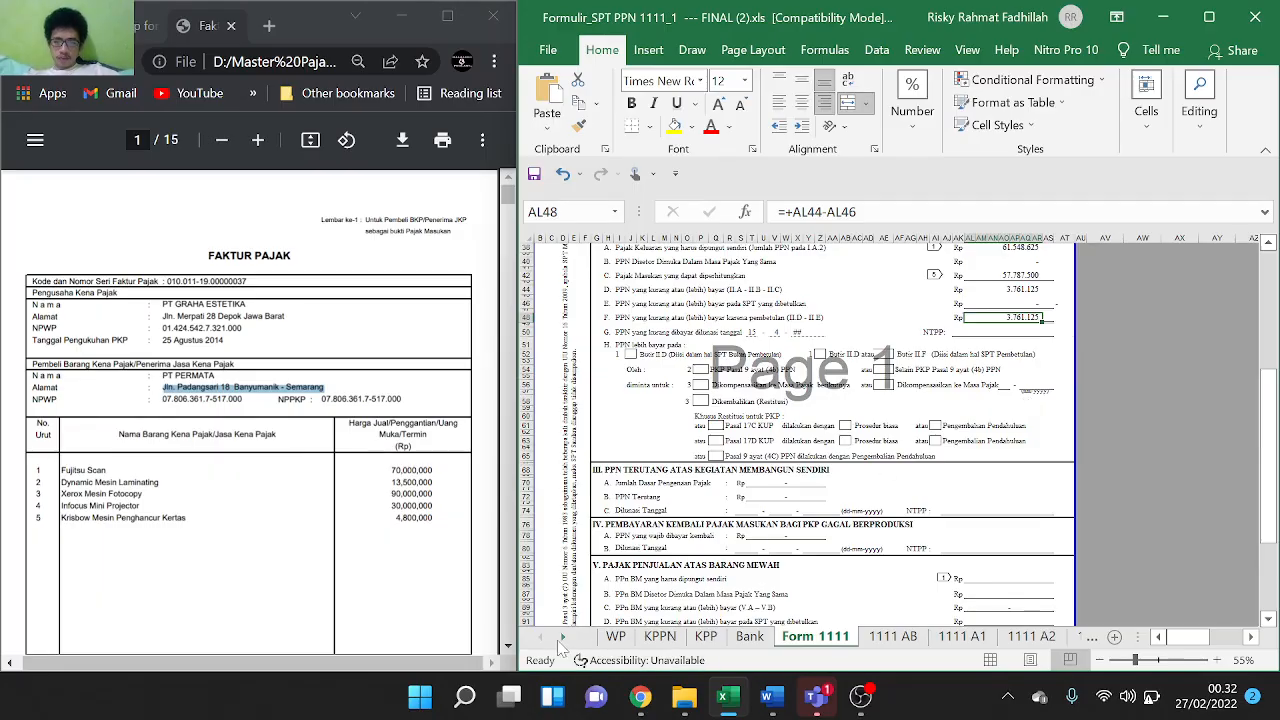
pyautogui.click(617, 640)
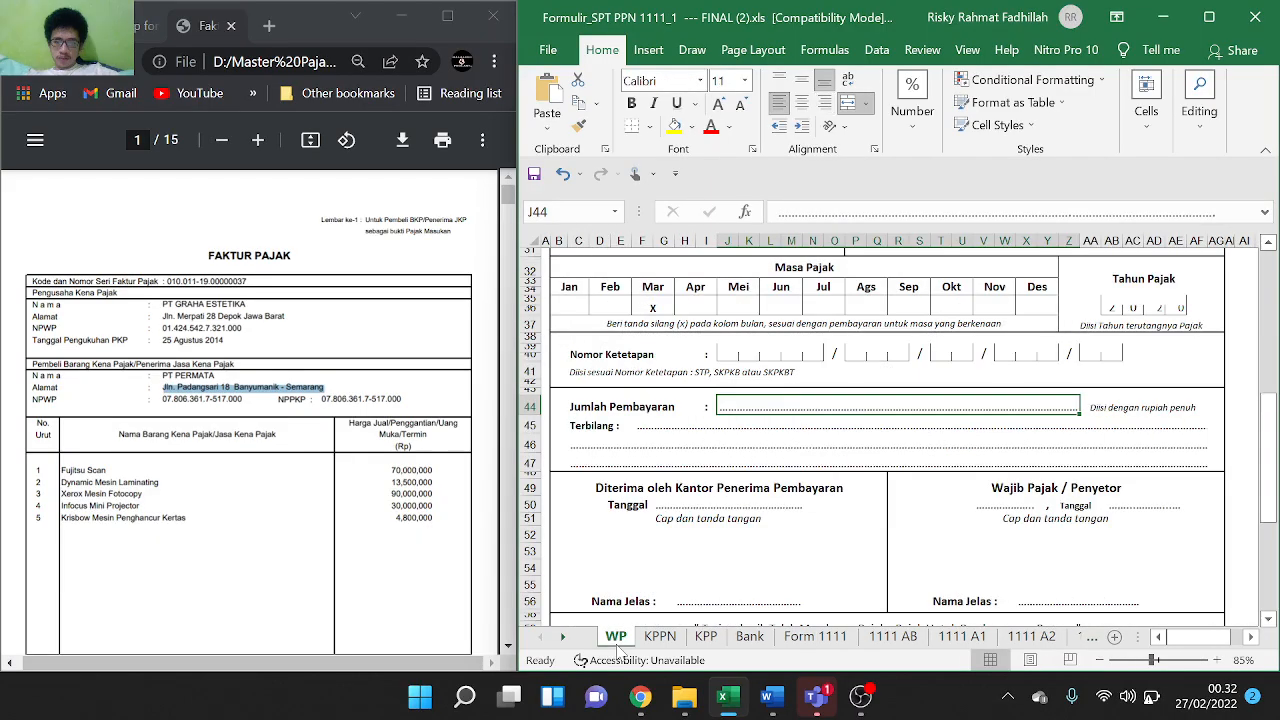
# Enter 3761125 as the Jumlah Pembayaran amount on the WP sheet
pyautogui.write('3.')
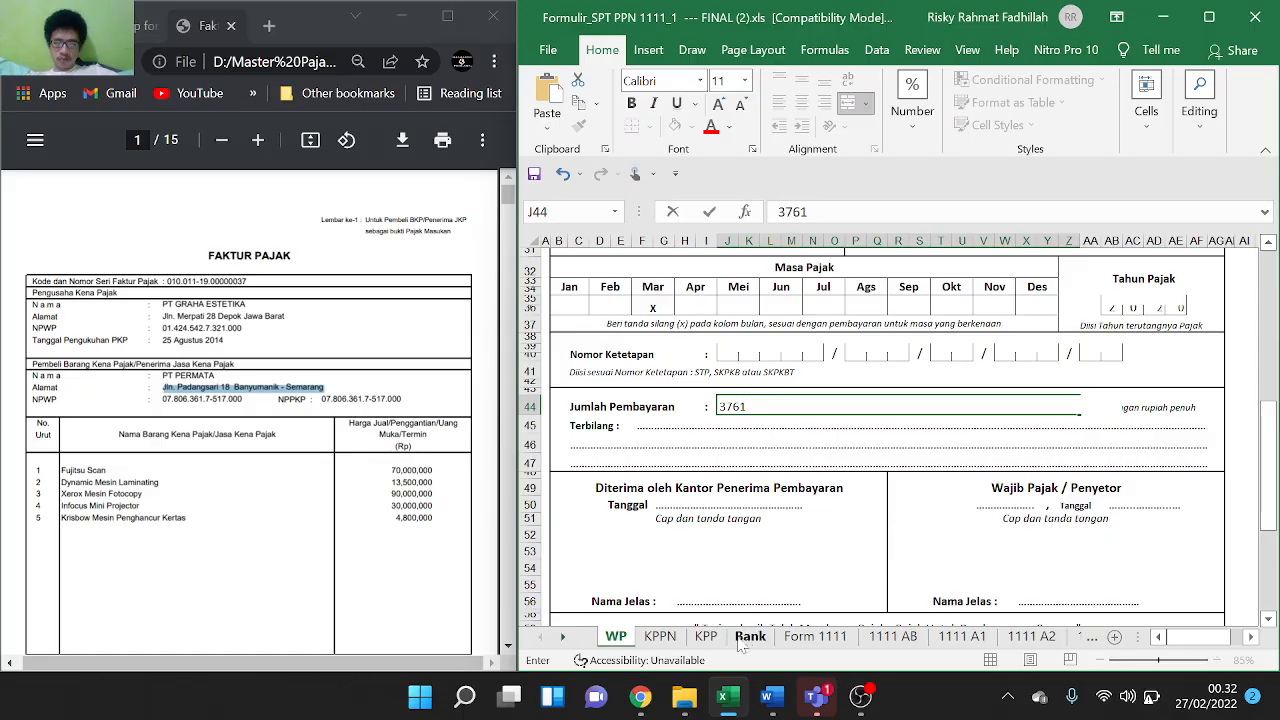
pyautogui.write('761')
pyautogui.click(805, 643)
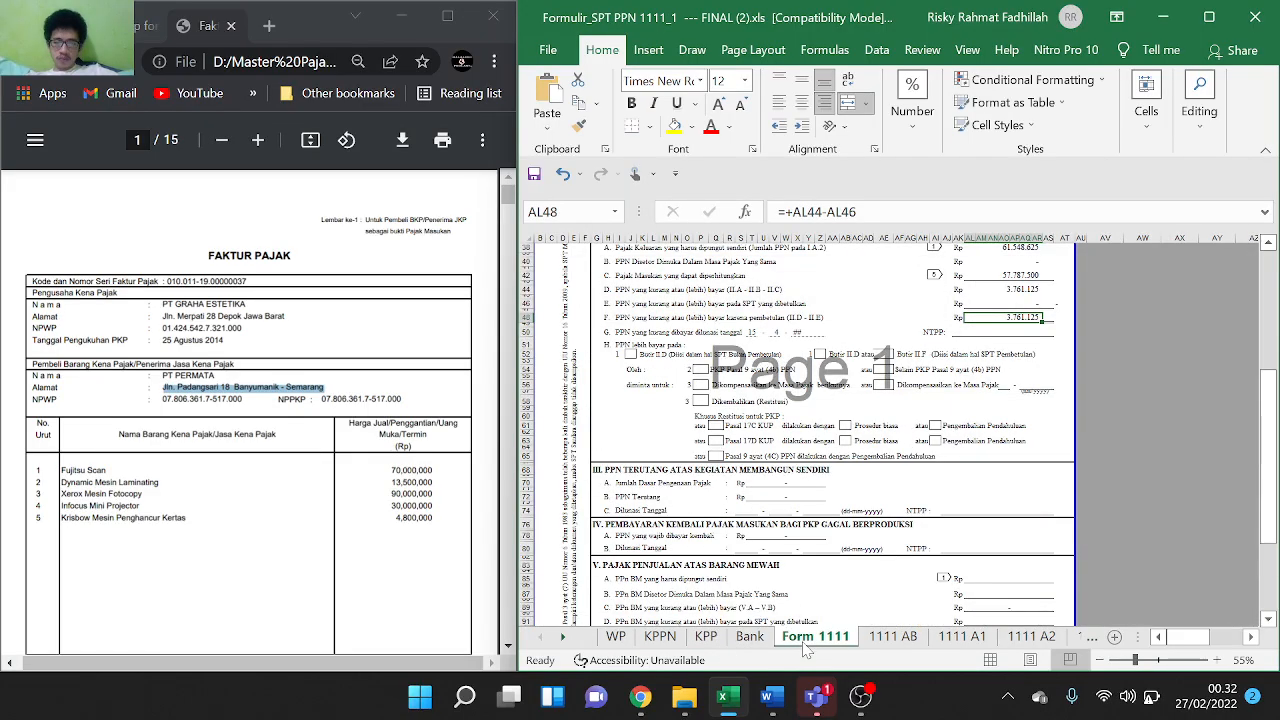
pyautogui.click(607, 643)
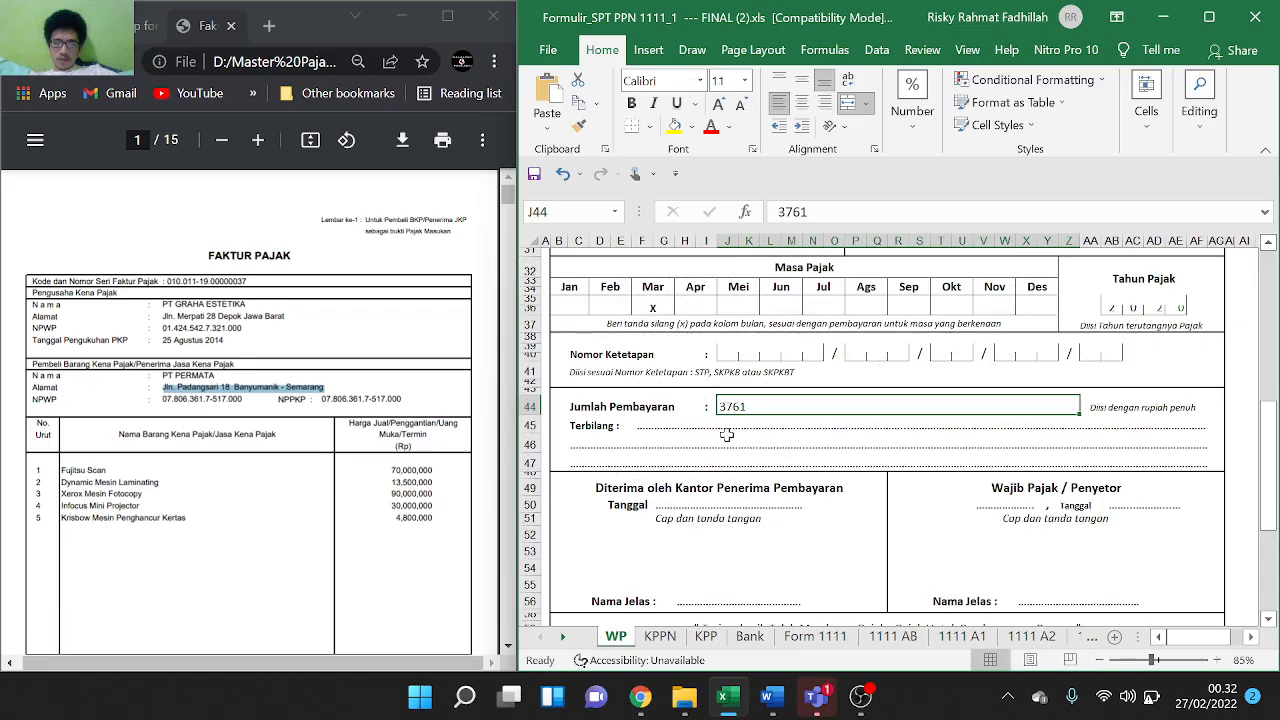
pyautogui.doubleClick(770, 404)
pyautogui.write('1')
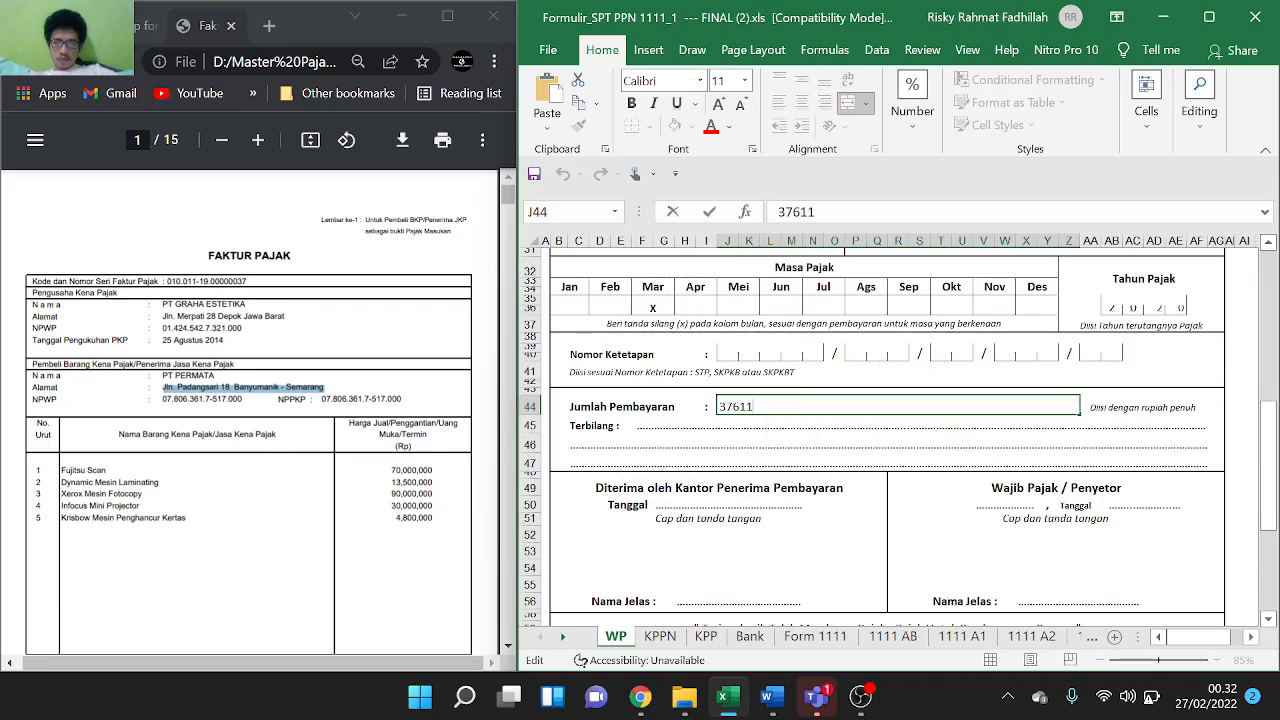
pyautogui.write('25')
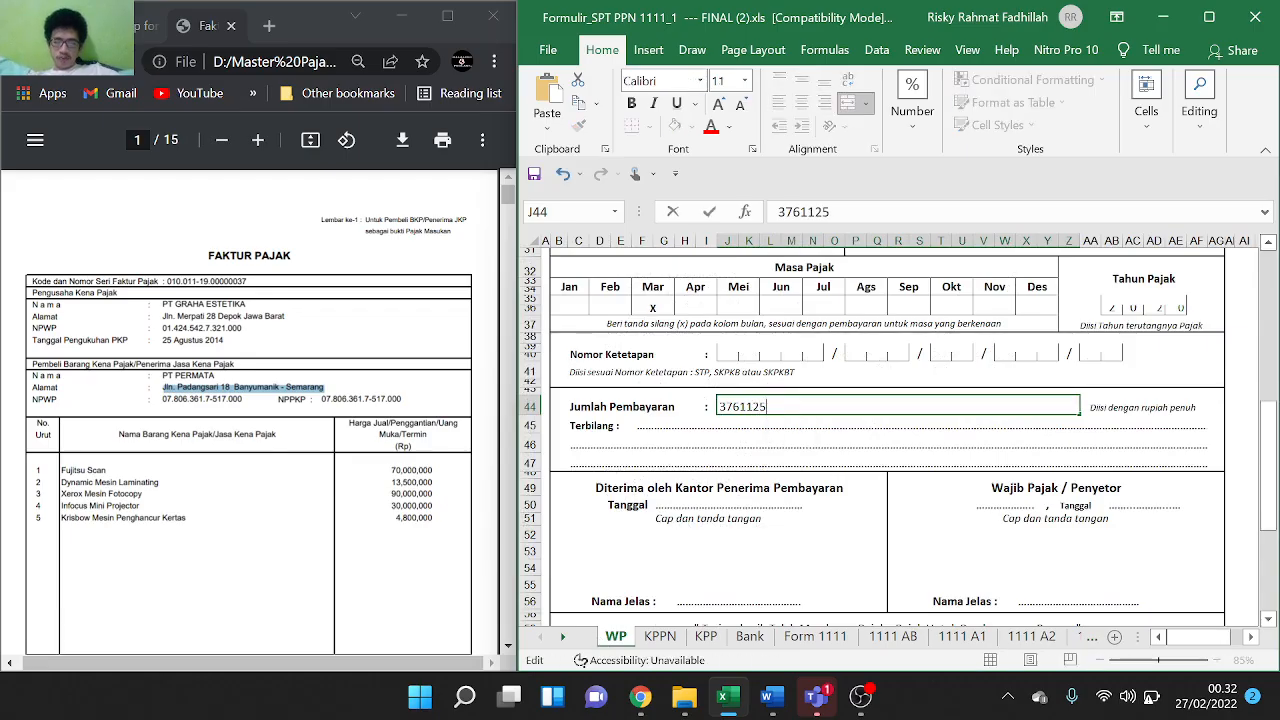
pyautogui.click(819, 428)
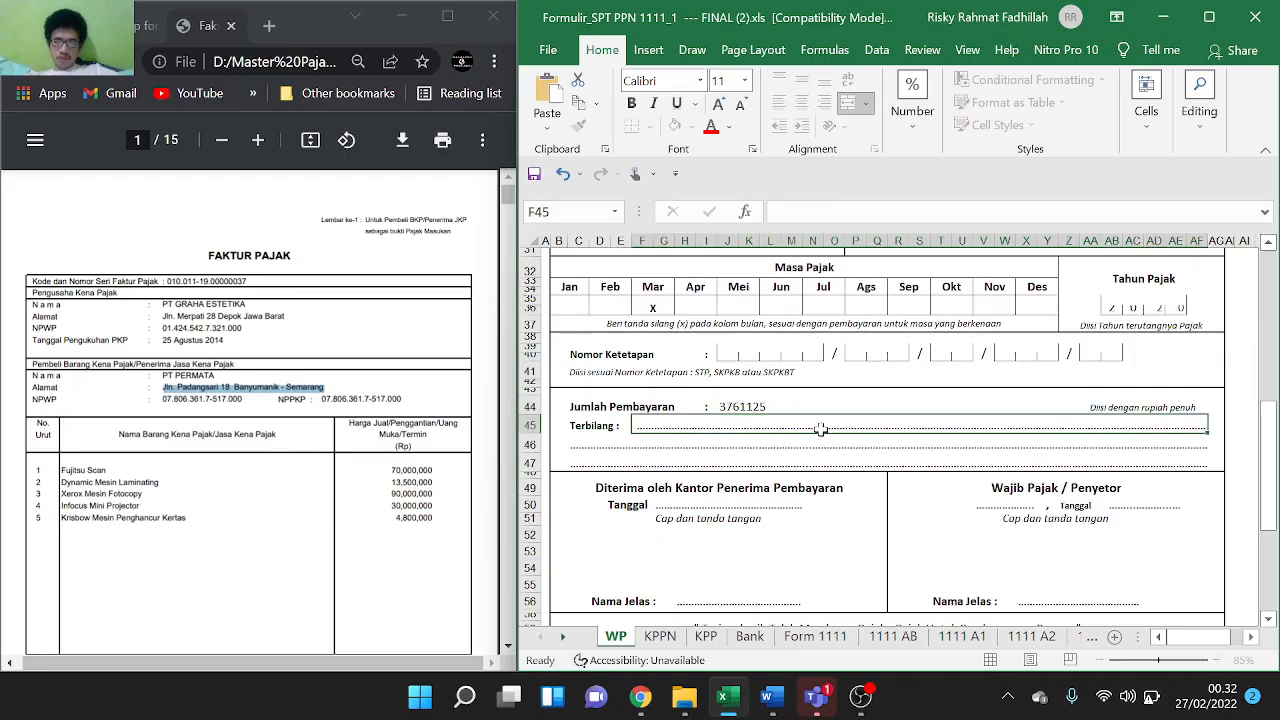
# Check the 3761125 amount and Terbilang line on the slip, then switch to OBS Studio
pyautogui.click(773, 441)
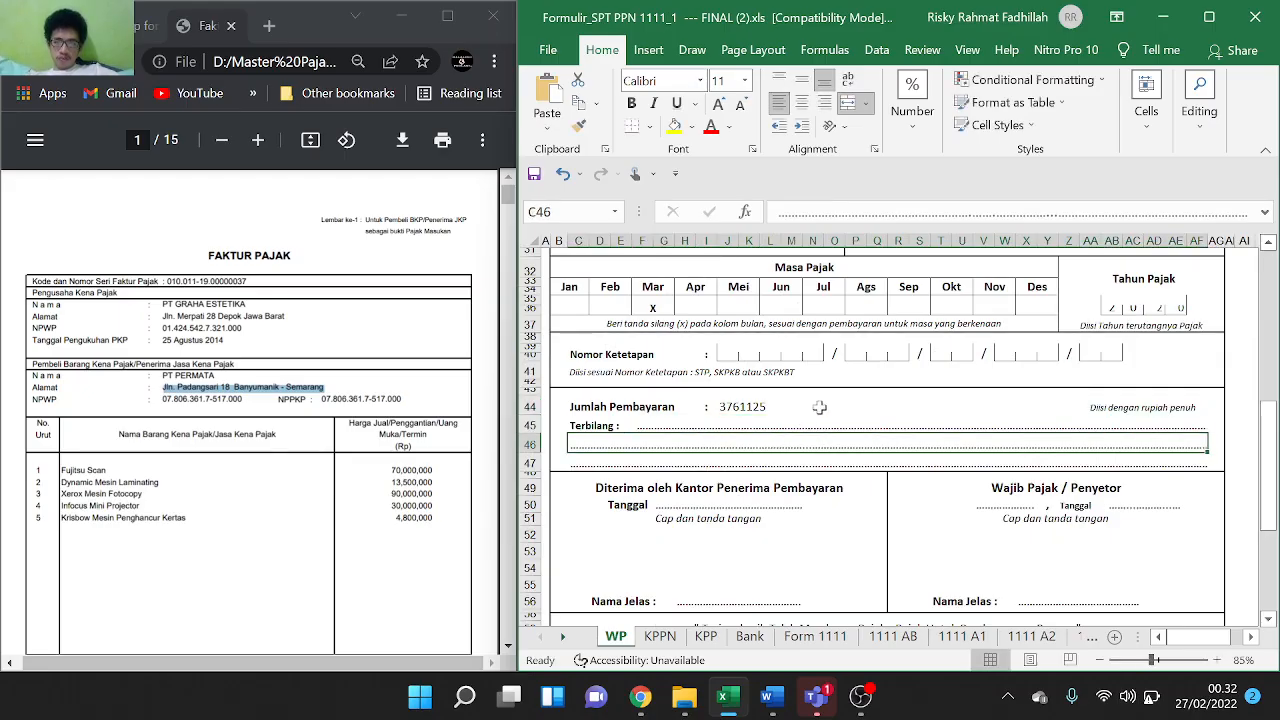
pyautogui.doubleClick(795, 412)
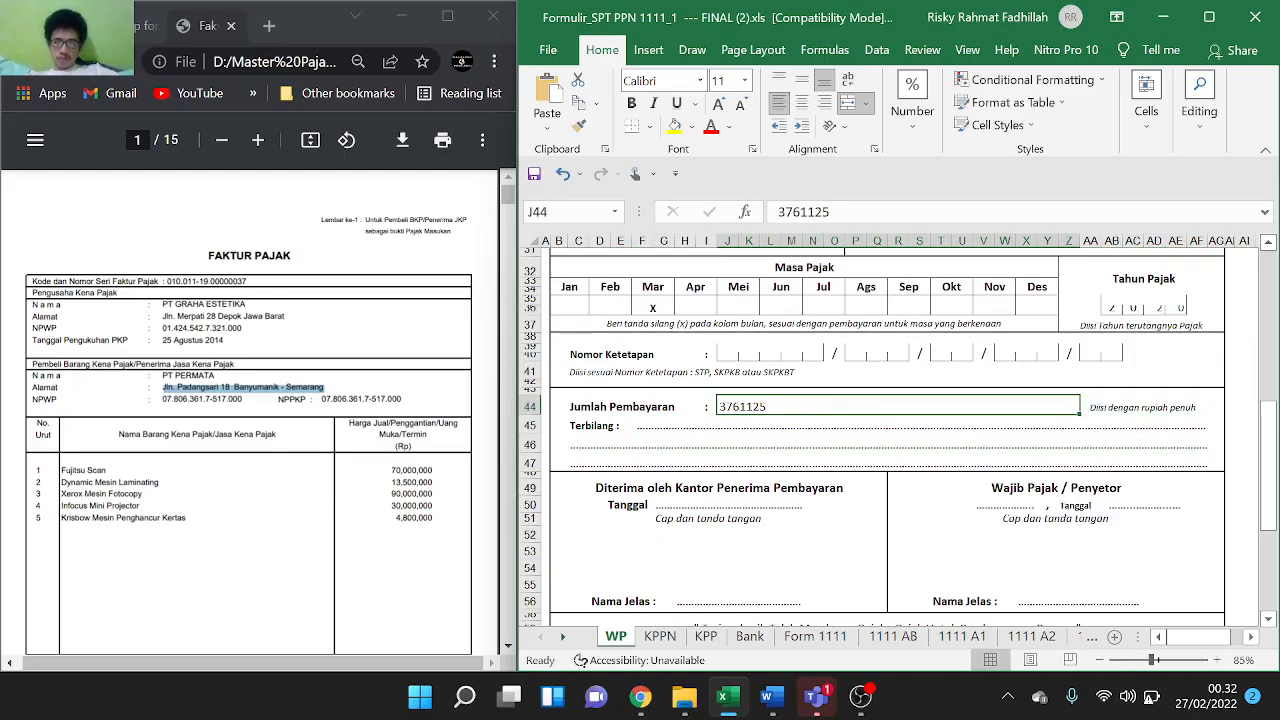
pyautogui.doubleClick(706, 426)
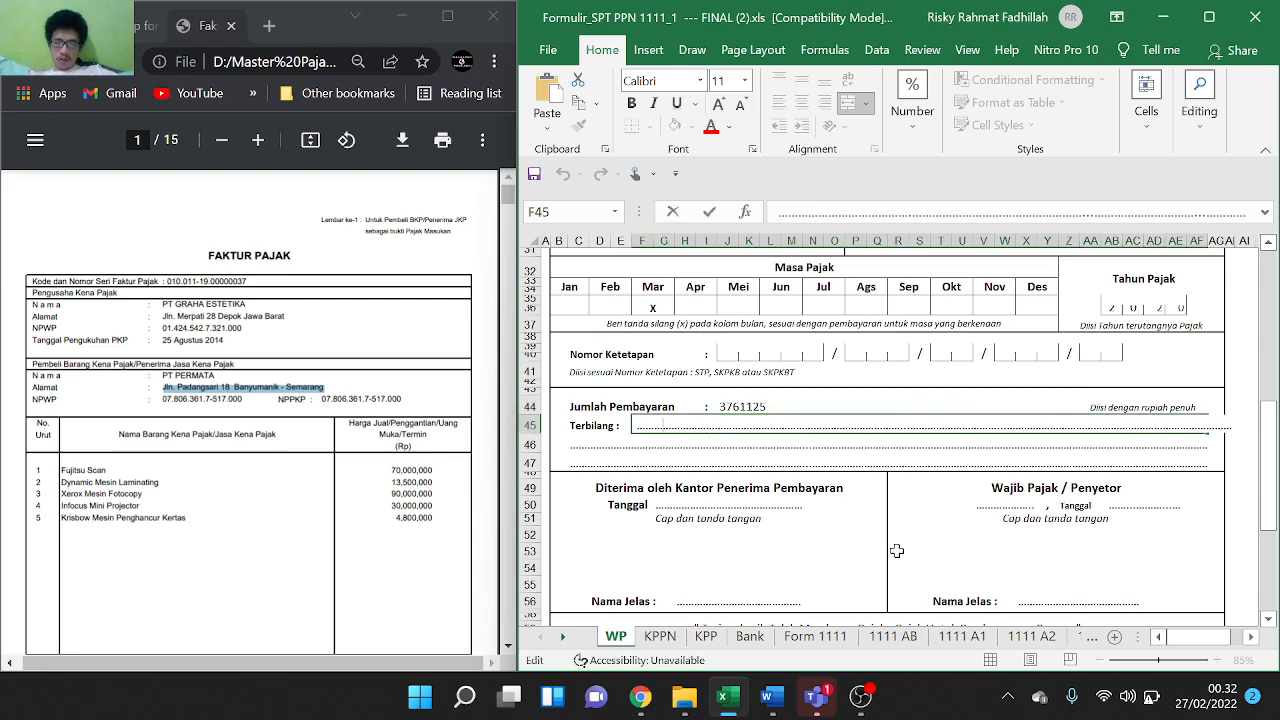
pyautogui.scroll(-5, 1024, 565)
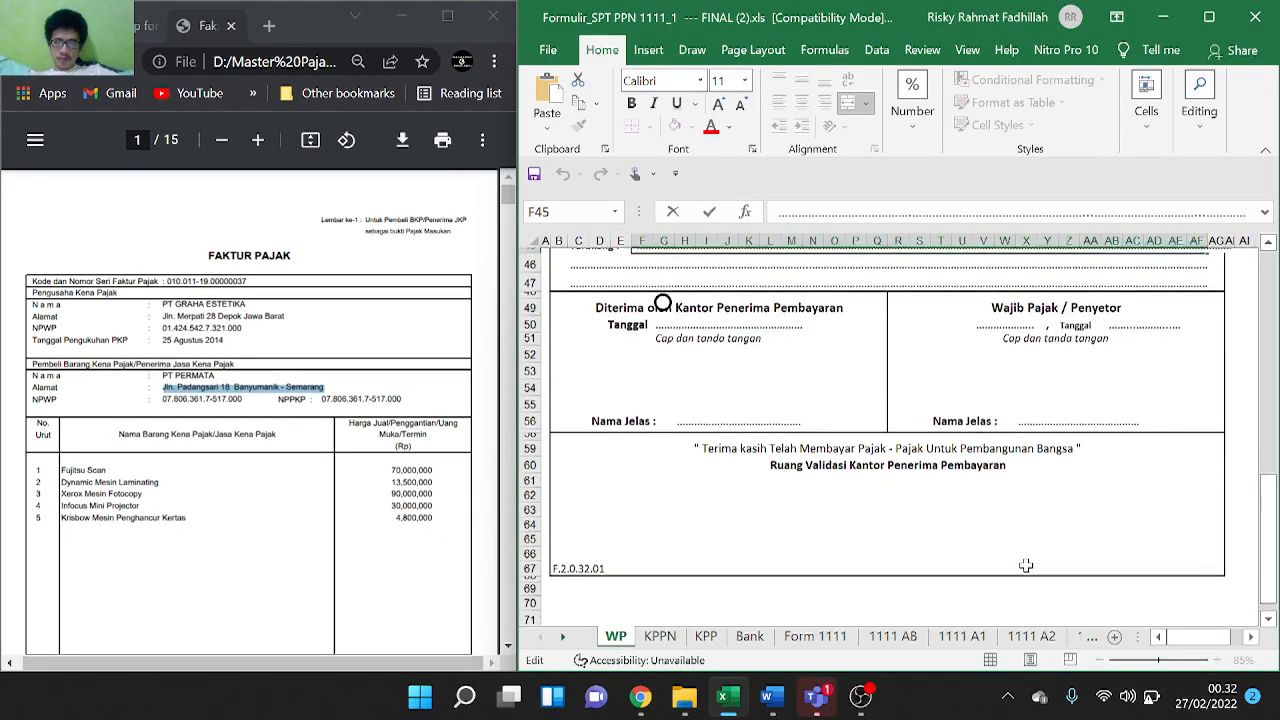
pyautogui.scroll(5, 1026, 565)
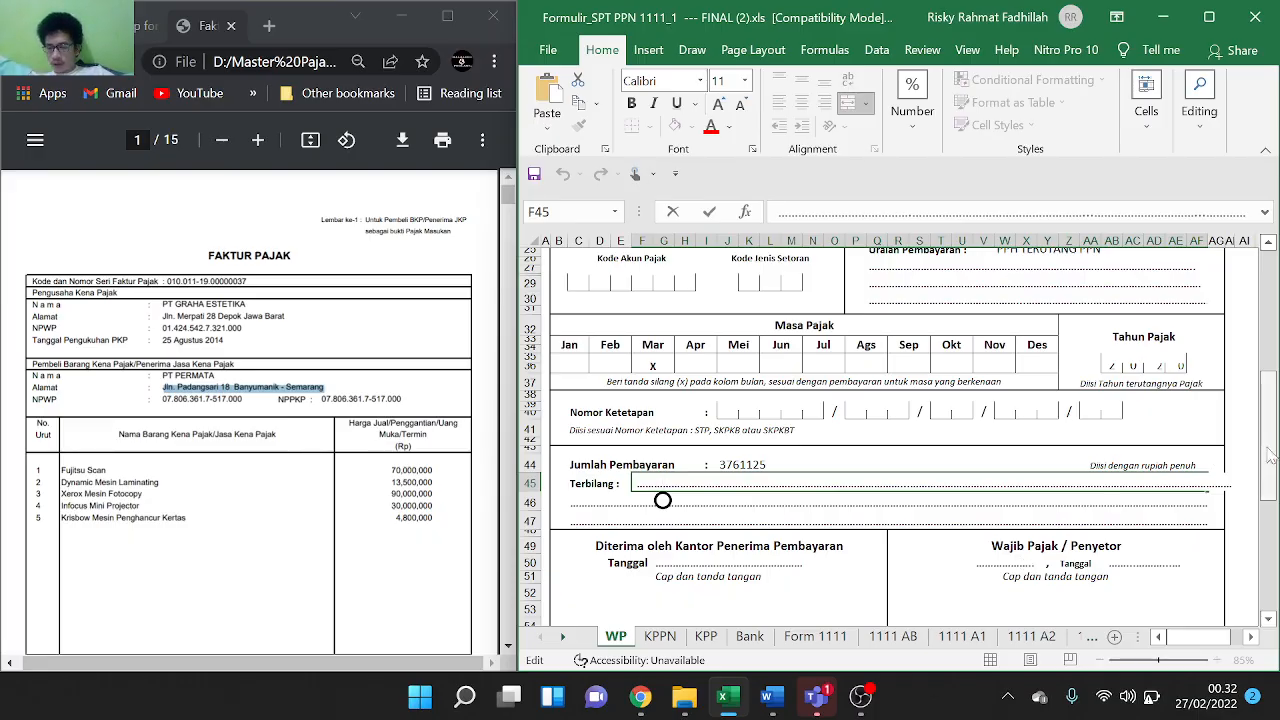
pyautogui.moveTo(1270, 455); pyautogui.dragTo(1242, 353)
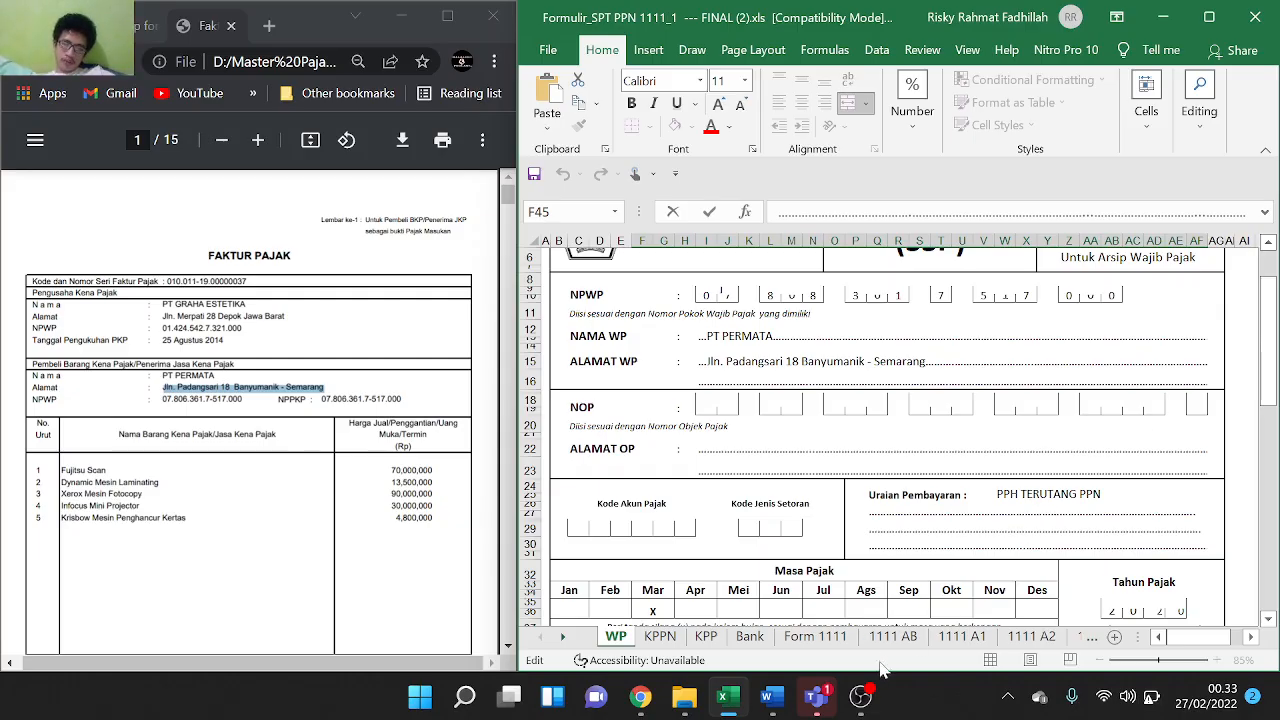
pyautogui.click(860, 697)
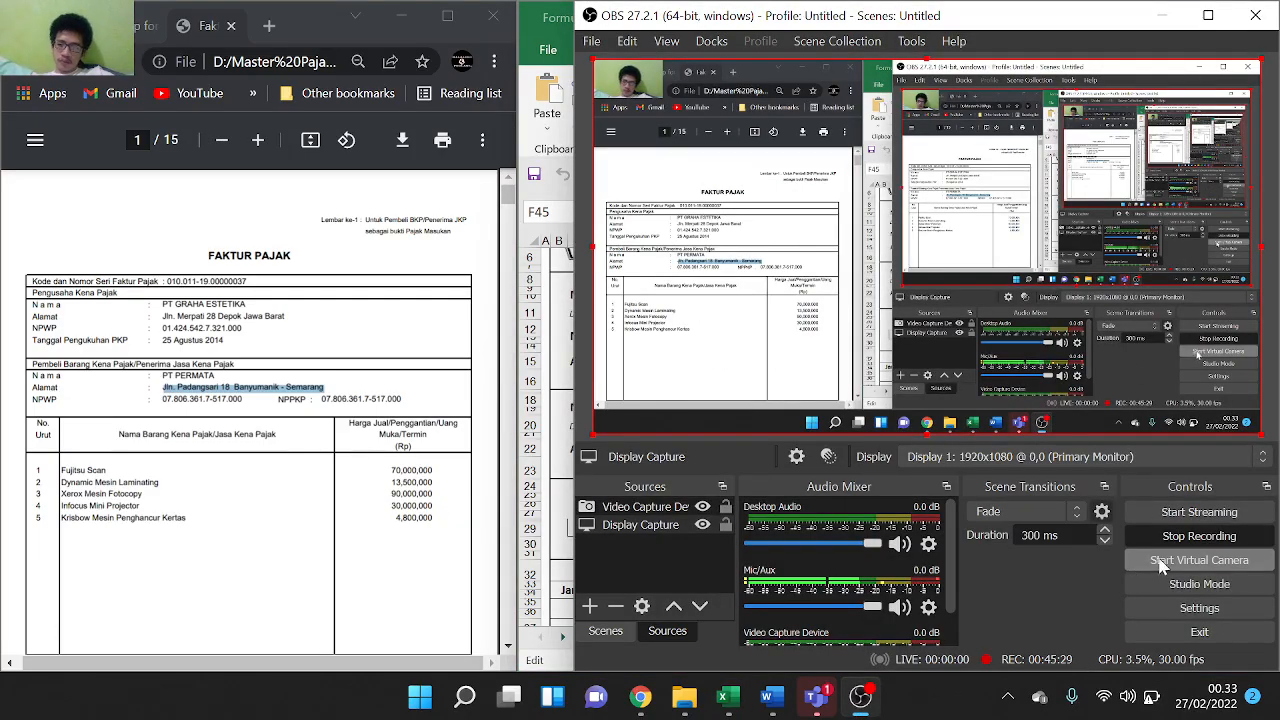